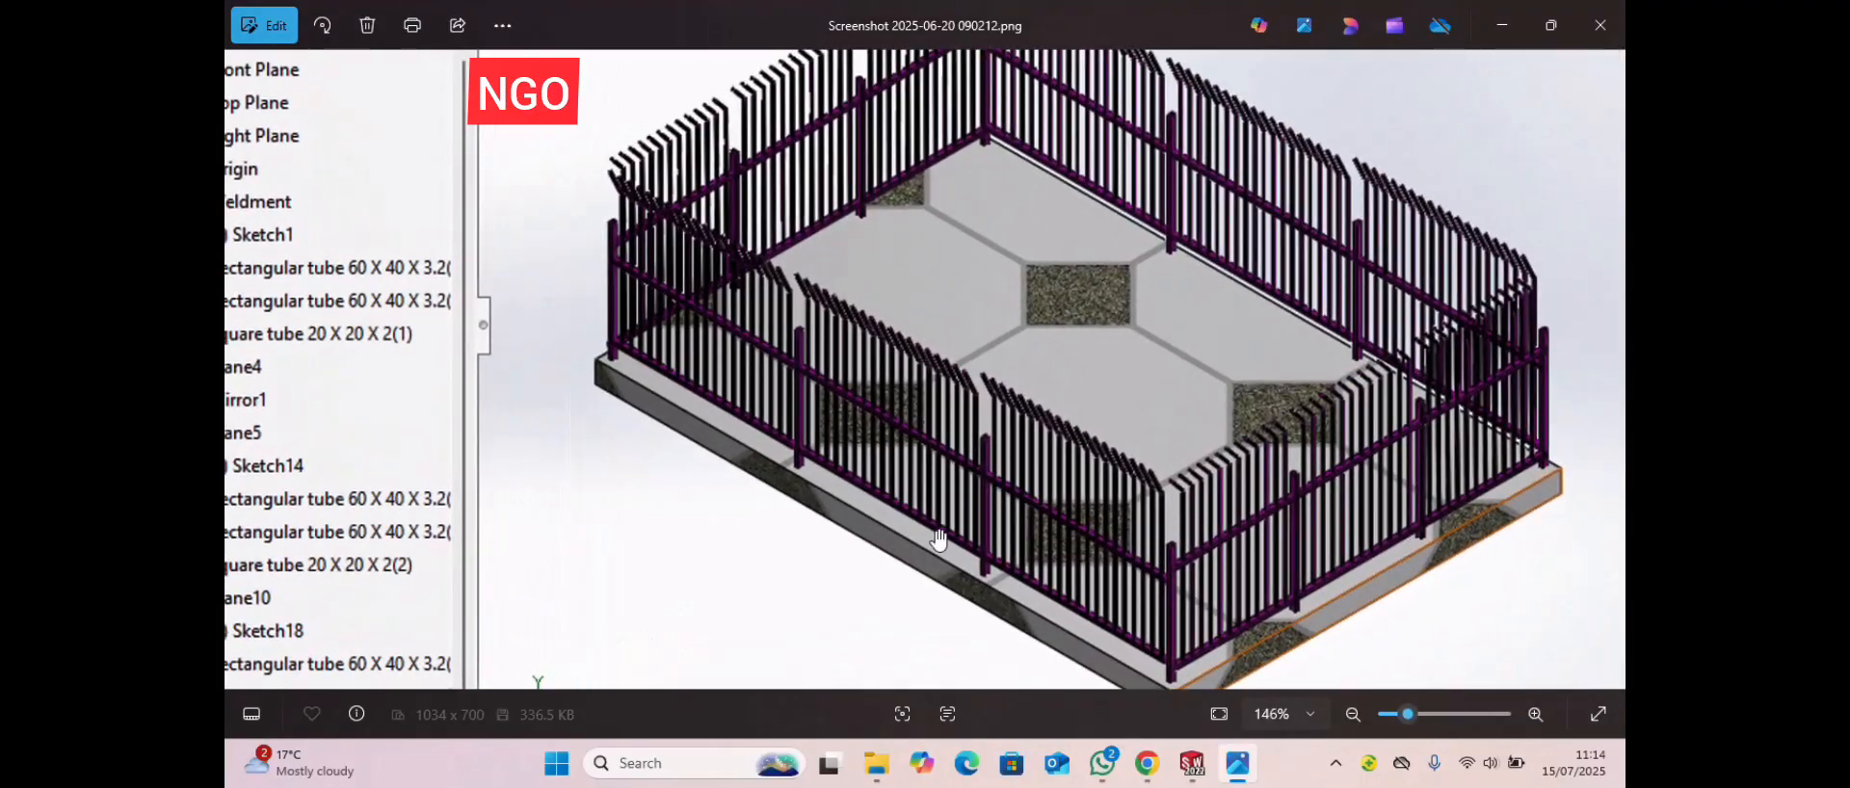
# - Examine the reference image of the fenced enclosure on its paved slab, both close up and as a whole
pyautogui.scroll(-3, 1002, 414)
pyautogui.scroll(2, 1041, 477)
pyautogui.scroll(-1, 1041, 477)
pyautogui.scroll(2, 1003, 421)
pyautogui.scroll(-2, 1008, 298)
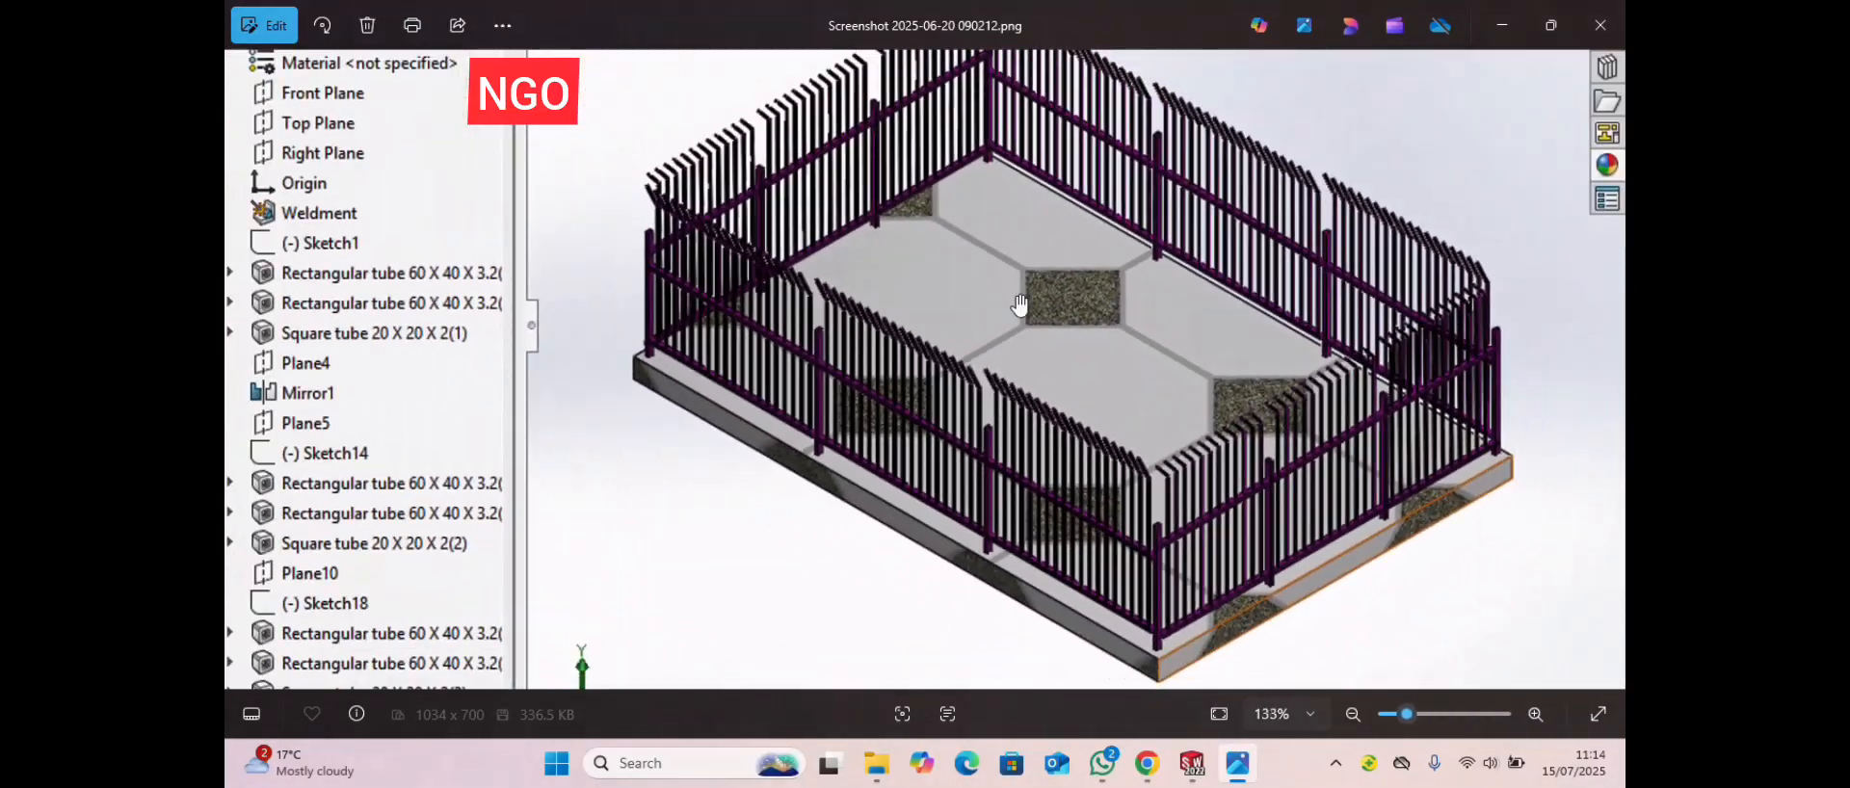
pyautogui.scroll(-2, 1008, 305)
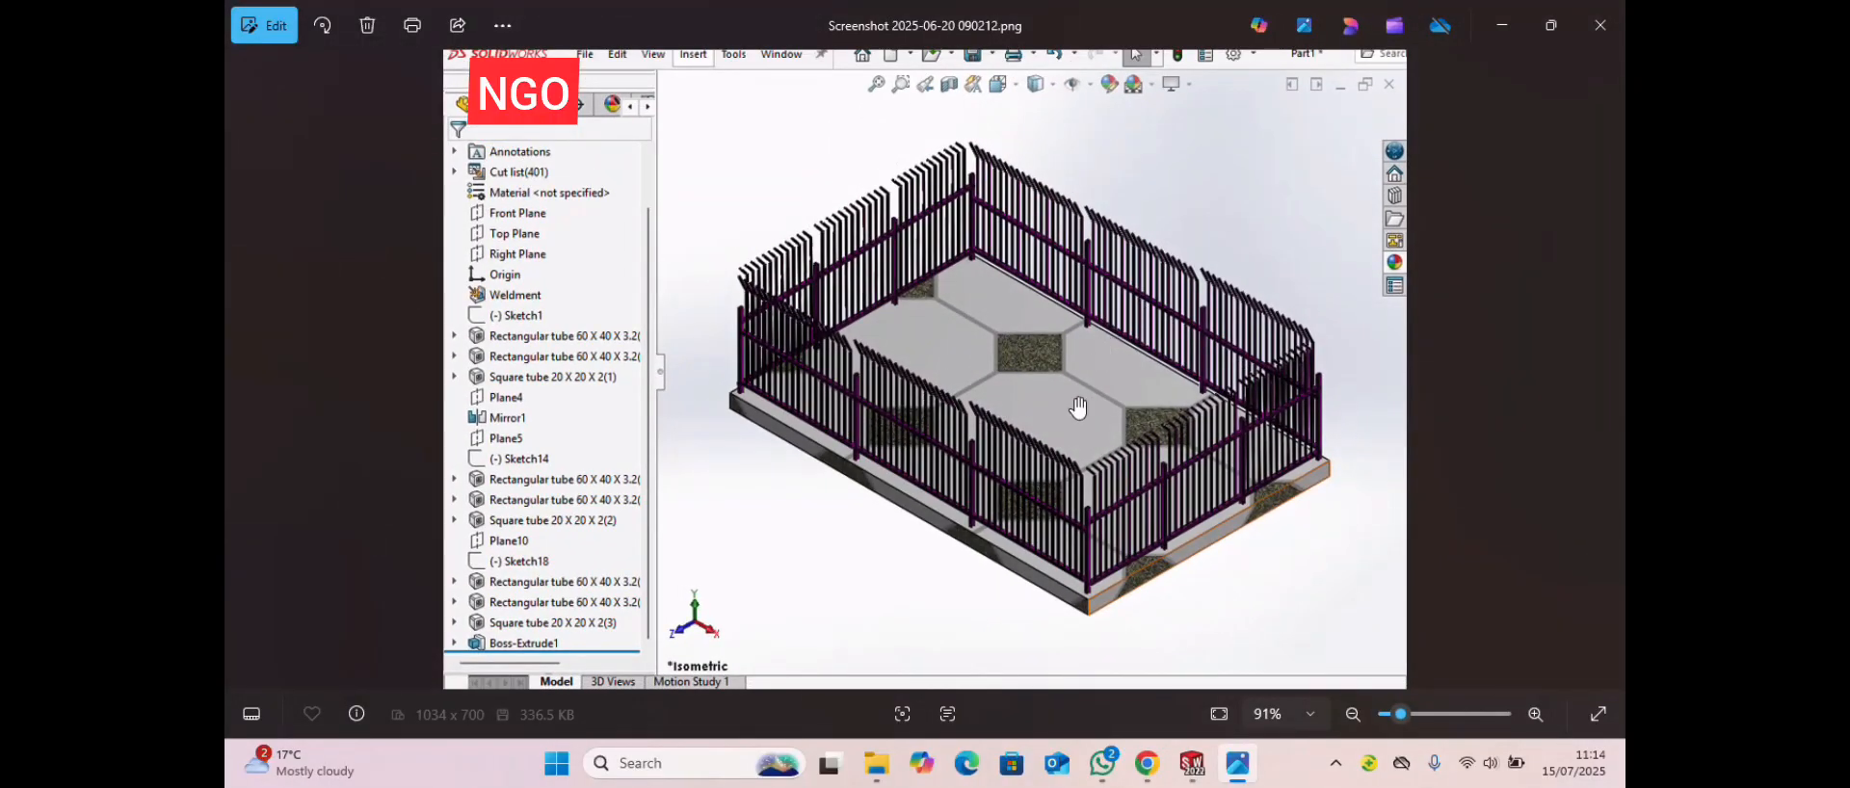
# - Switch to SOLIDWORKS and create a new part document
pyautogui.click(1192, 771)
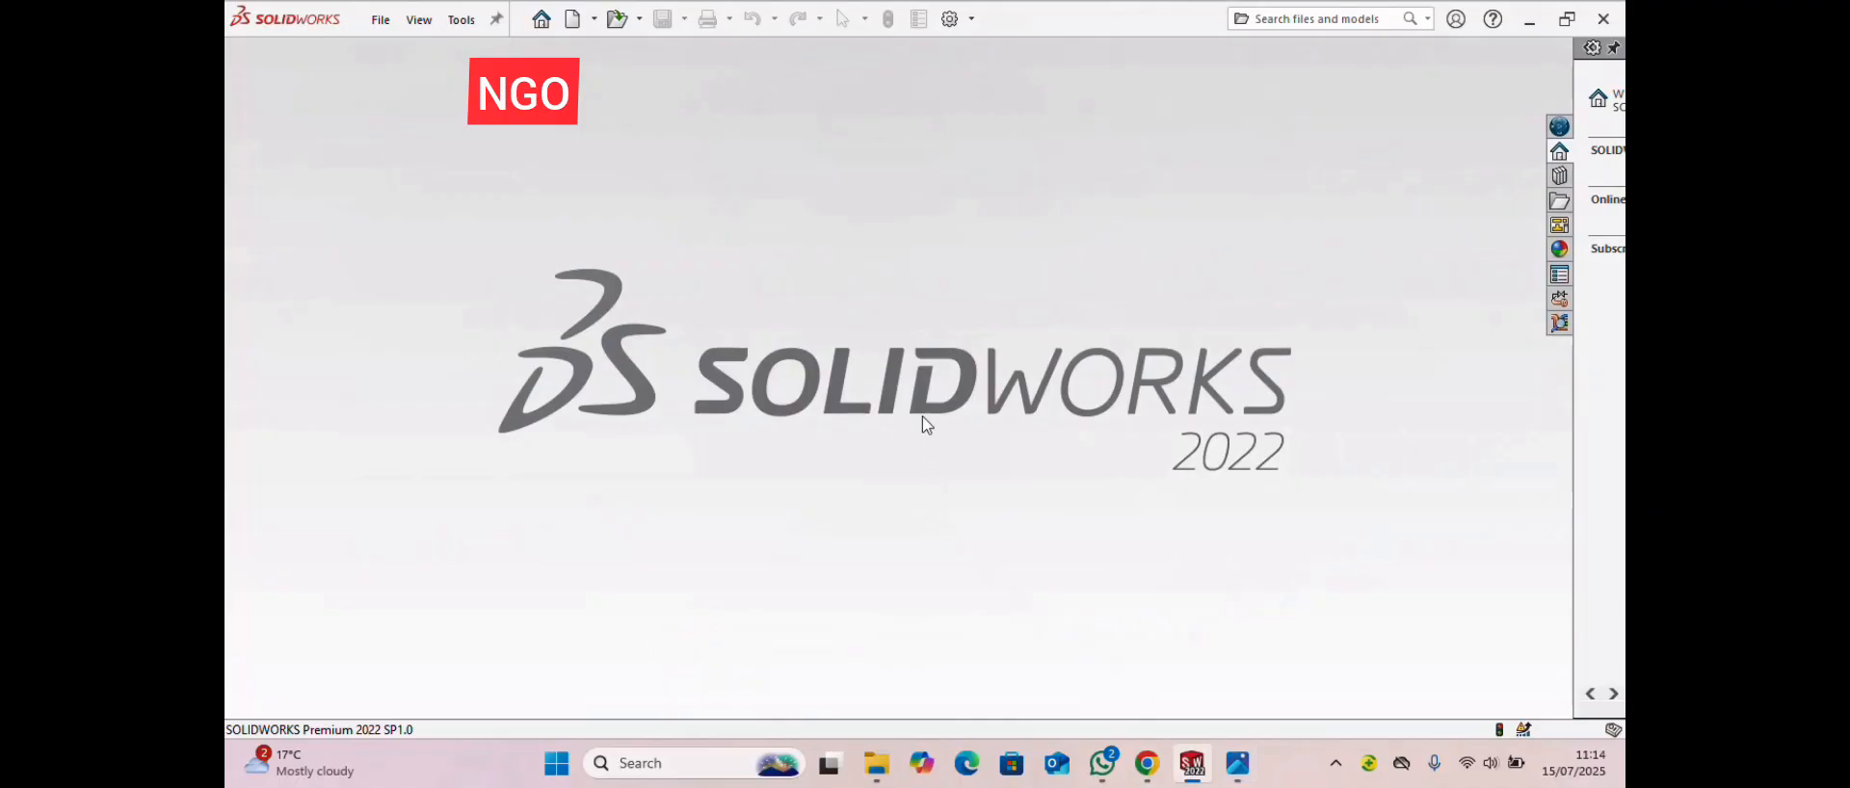
pyautogui.click(380, 21)
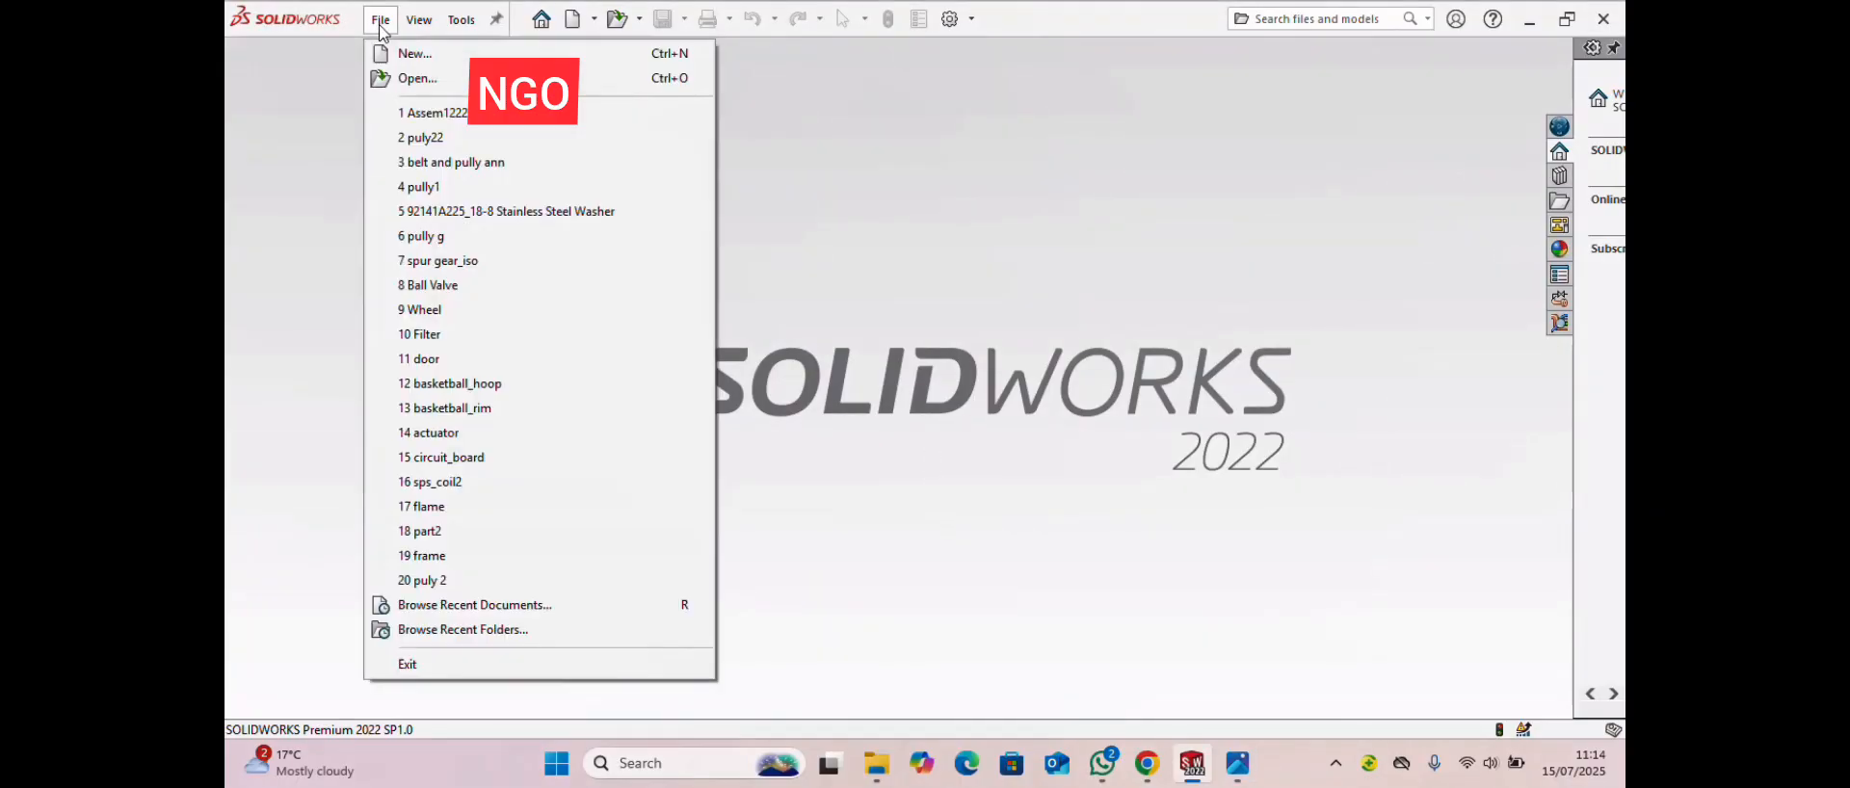
pyautogui.click(414, 54)
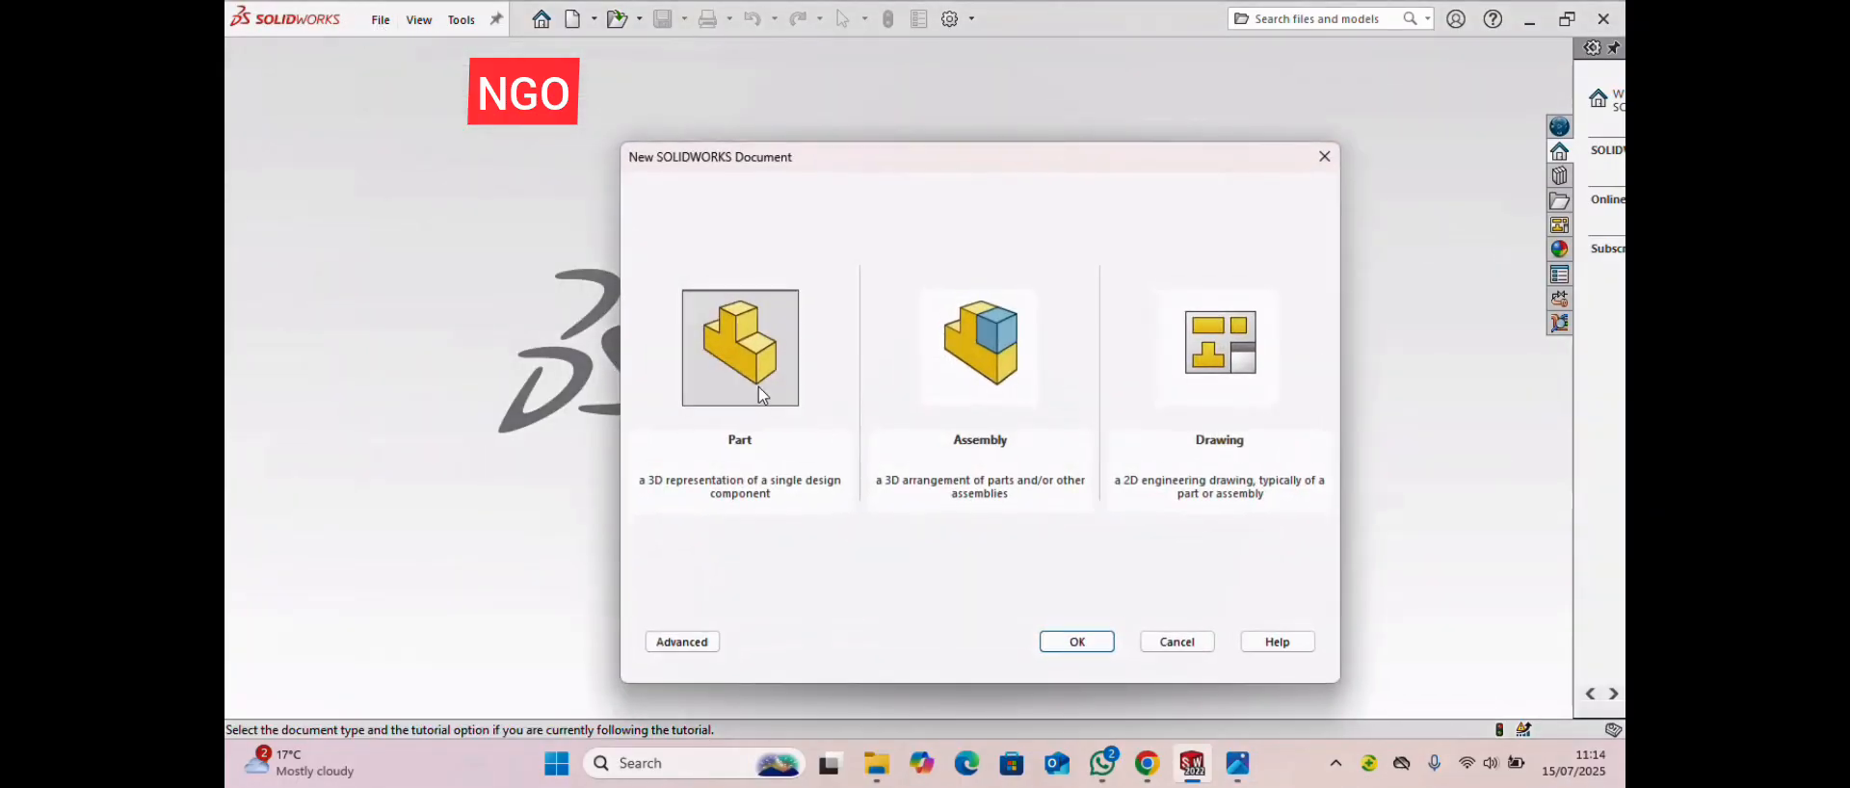
pyautogui.click(1077, 643)
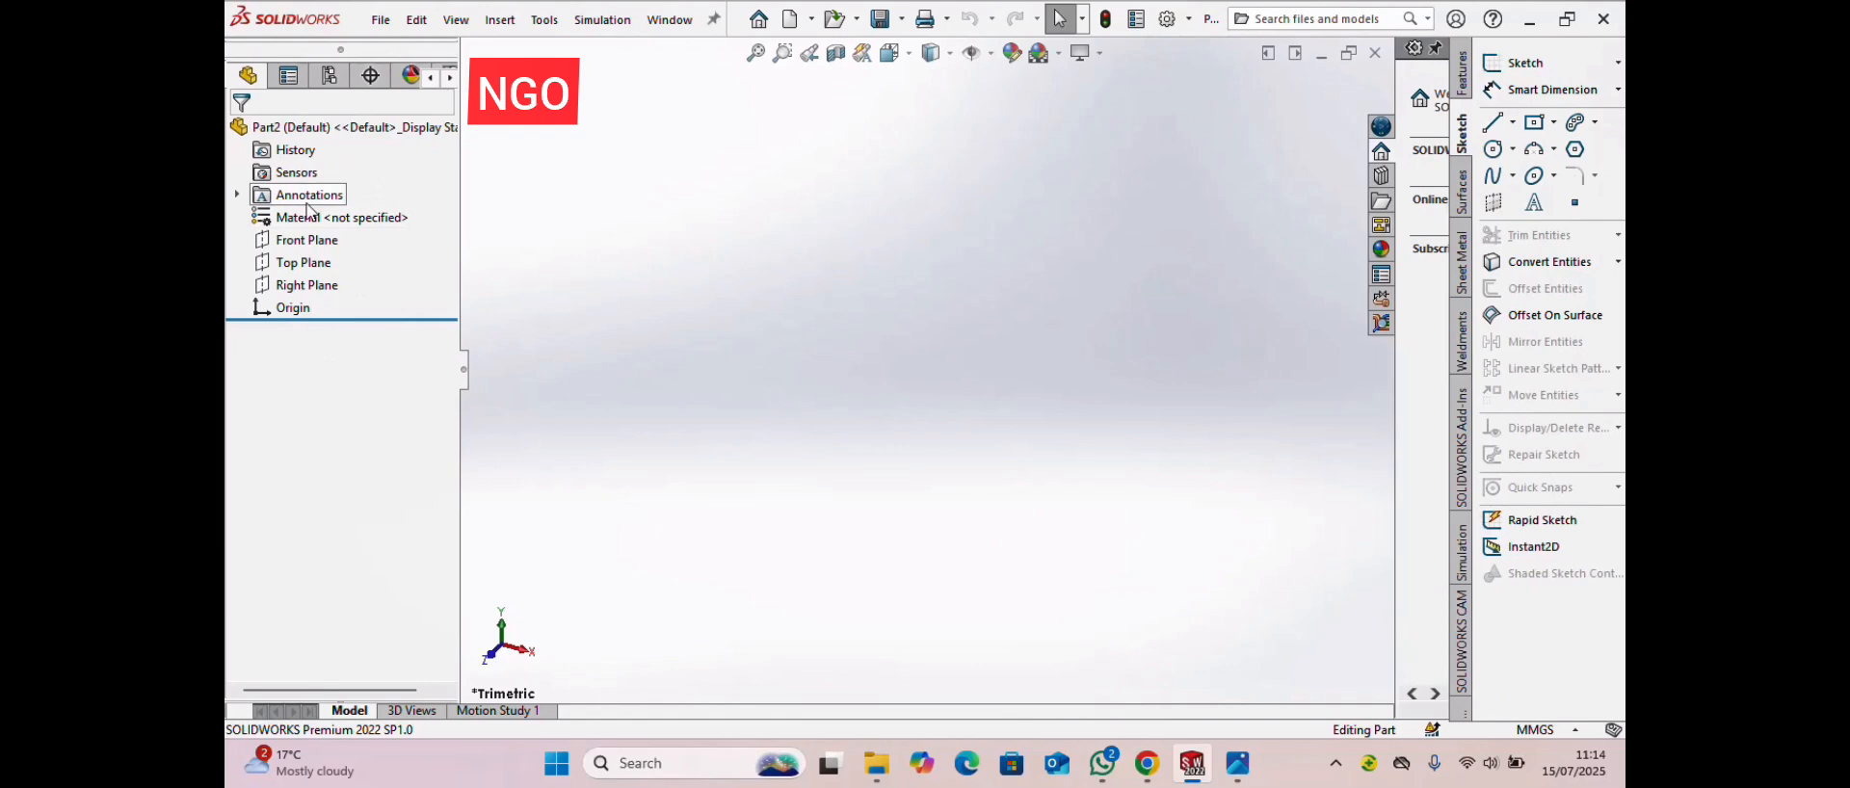
# - Turn on the display of the primary planes in the graphics area
pyautogui.click(993, 55)
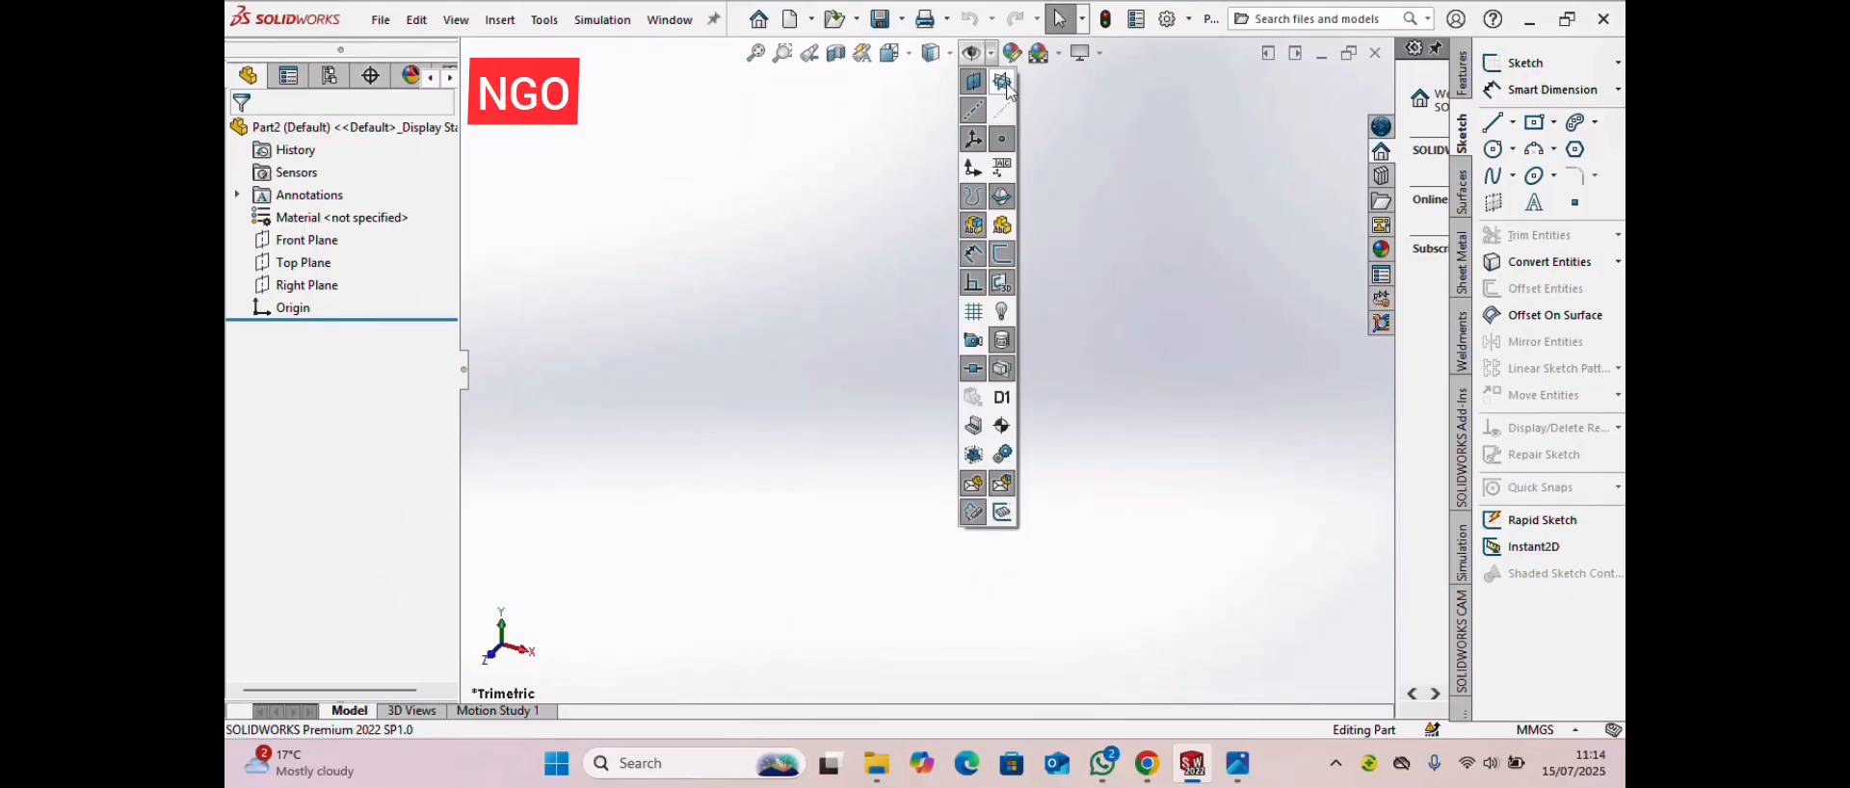
pyautogui.click(1005, 82)
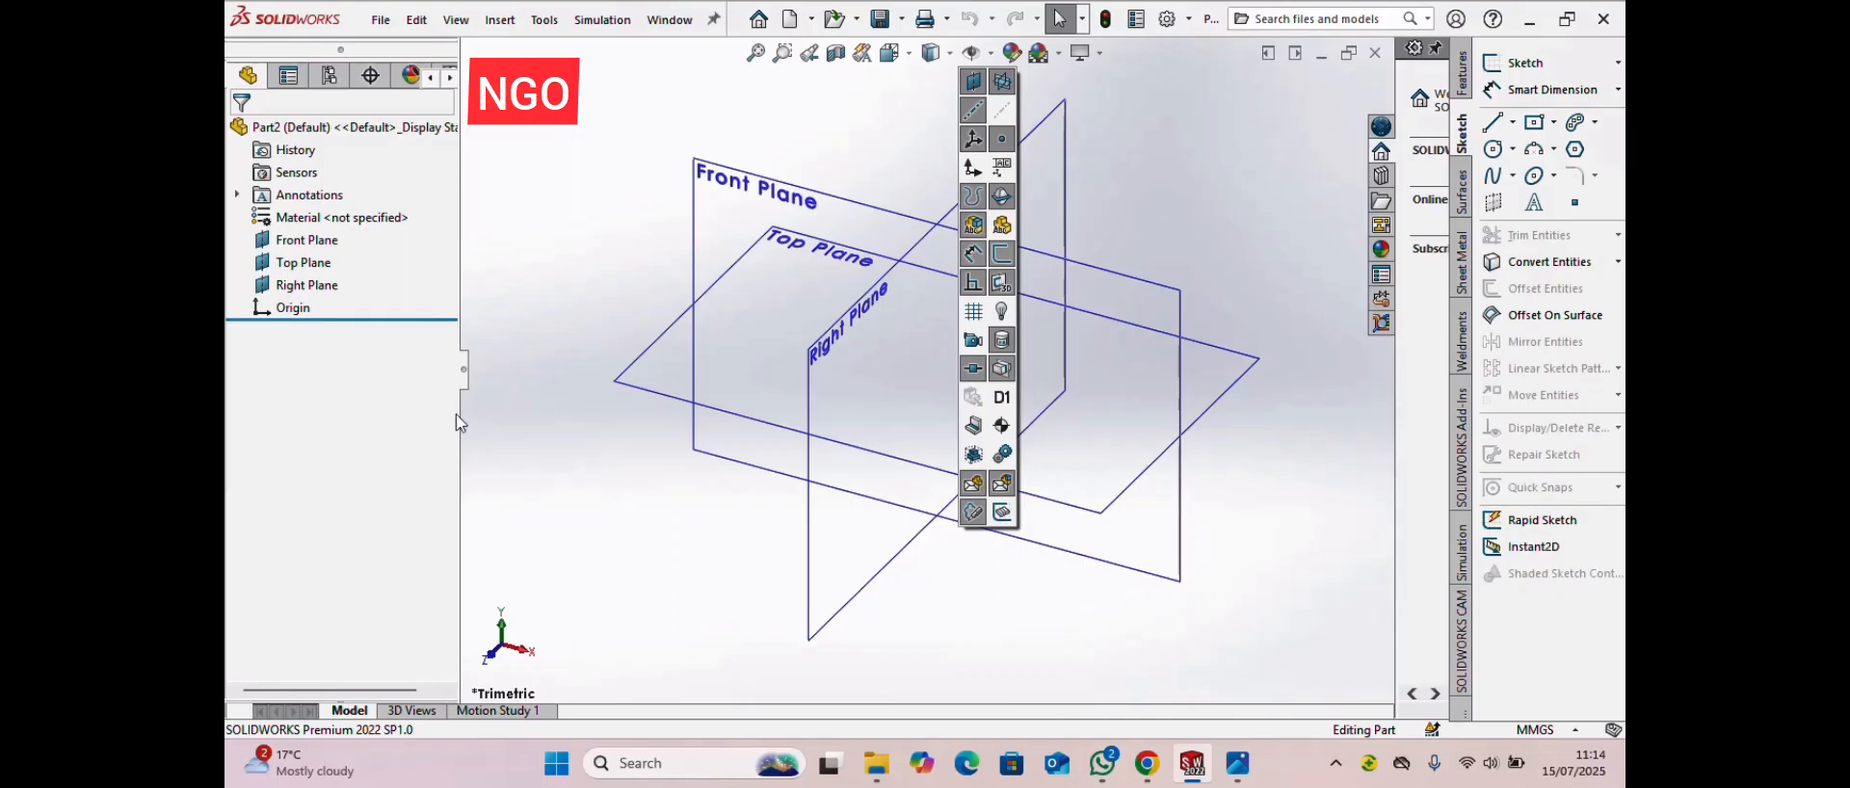
pyautogui.click(726, 236)
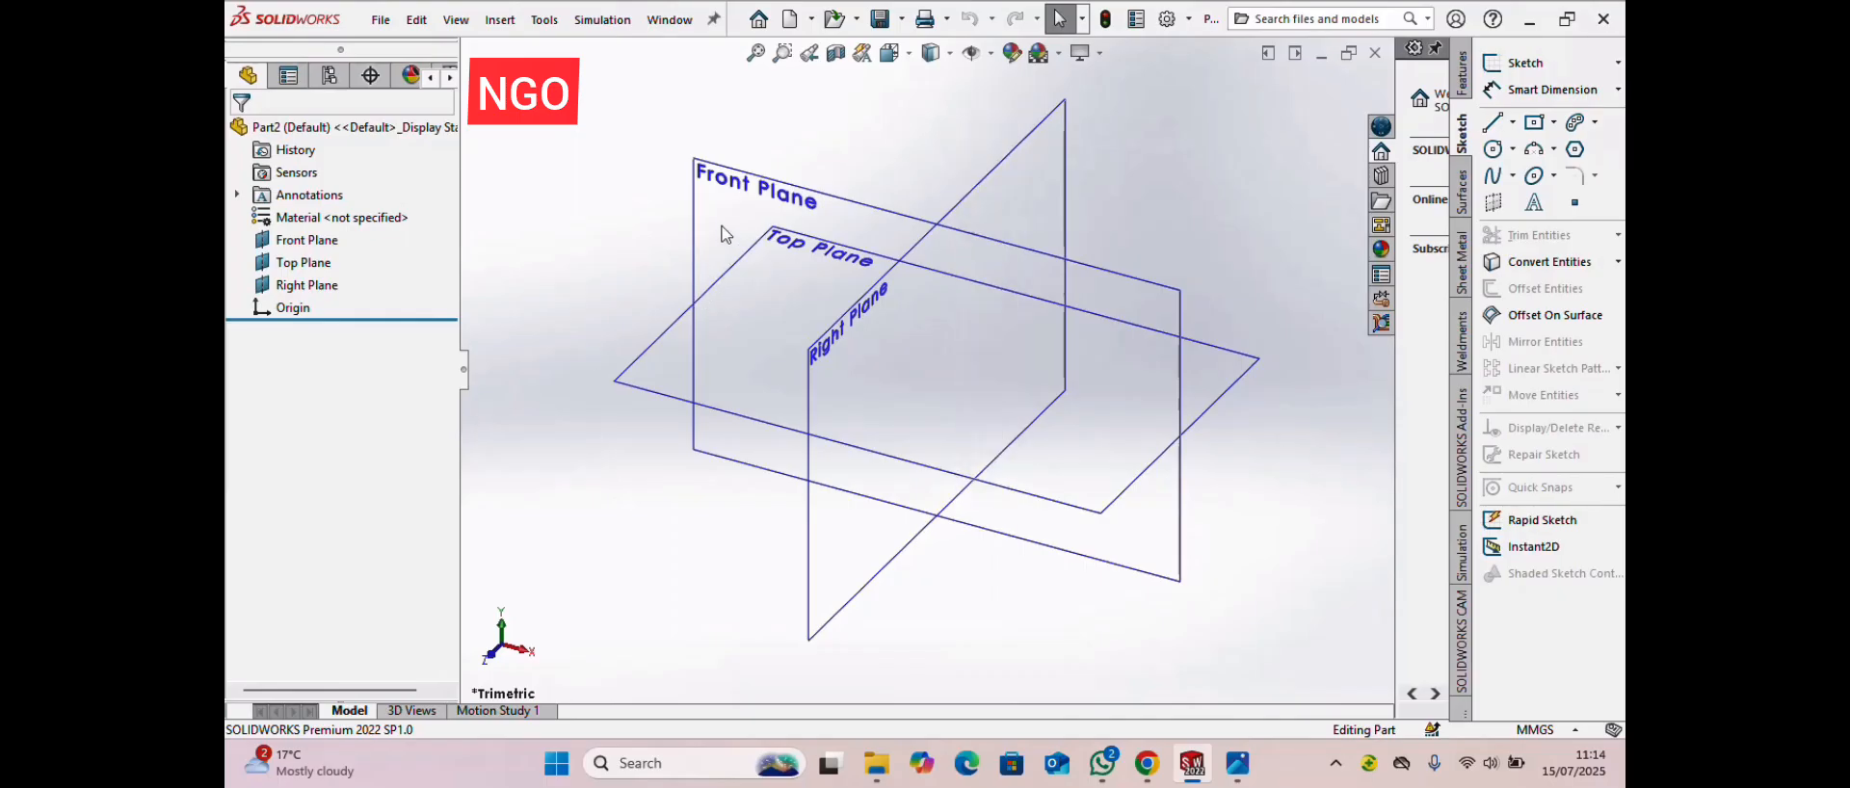
# - Sketch a horizontal line about 211 mm long on the Front Plane, from its left edge through the origin past its right edge
pyautogui.click(725, 235)
pyautogui.click(812, 166)
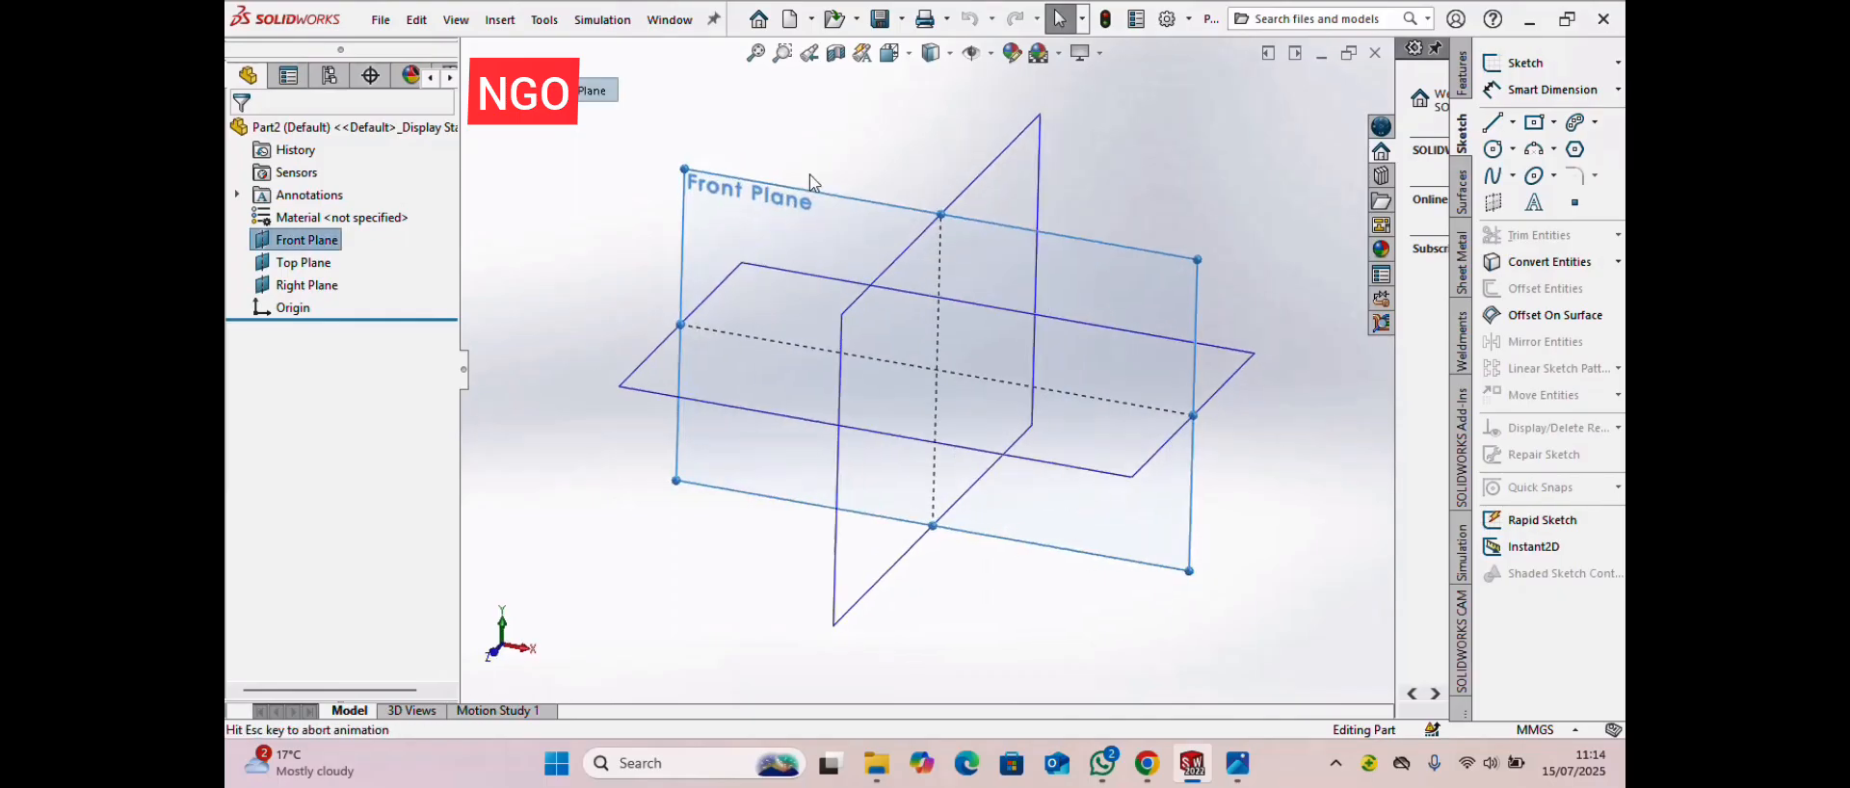
pyautogui.click(1492, 122)
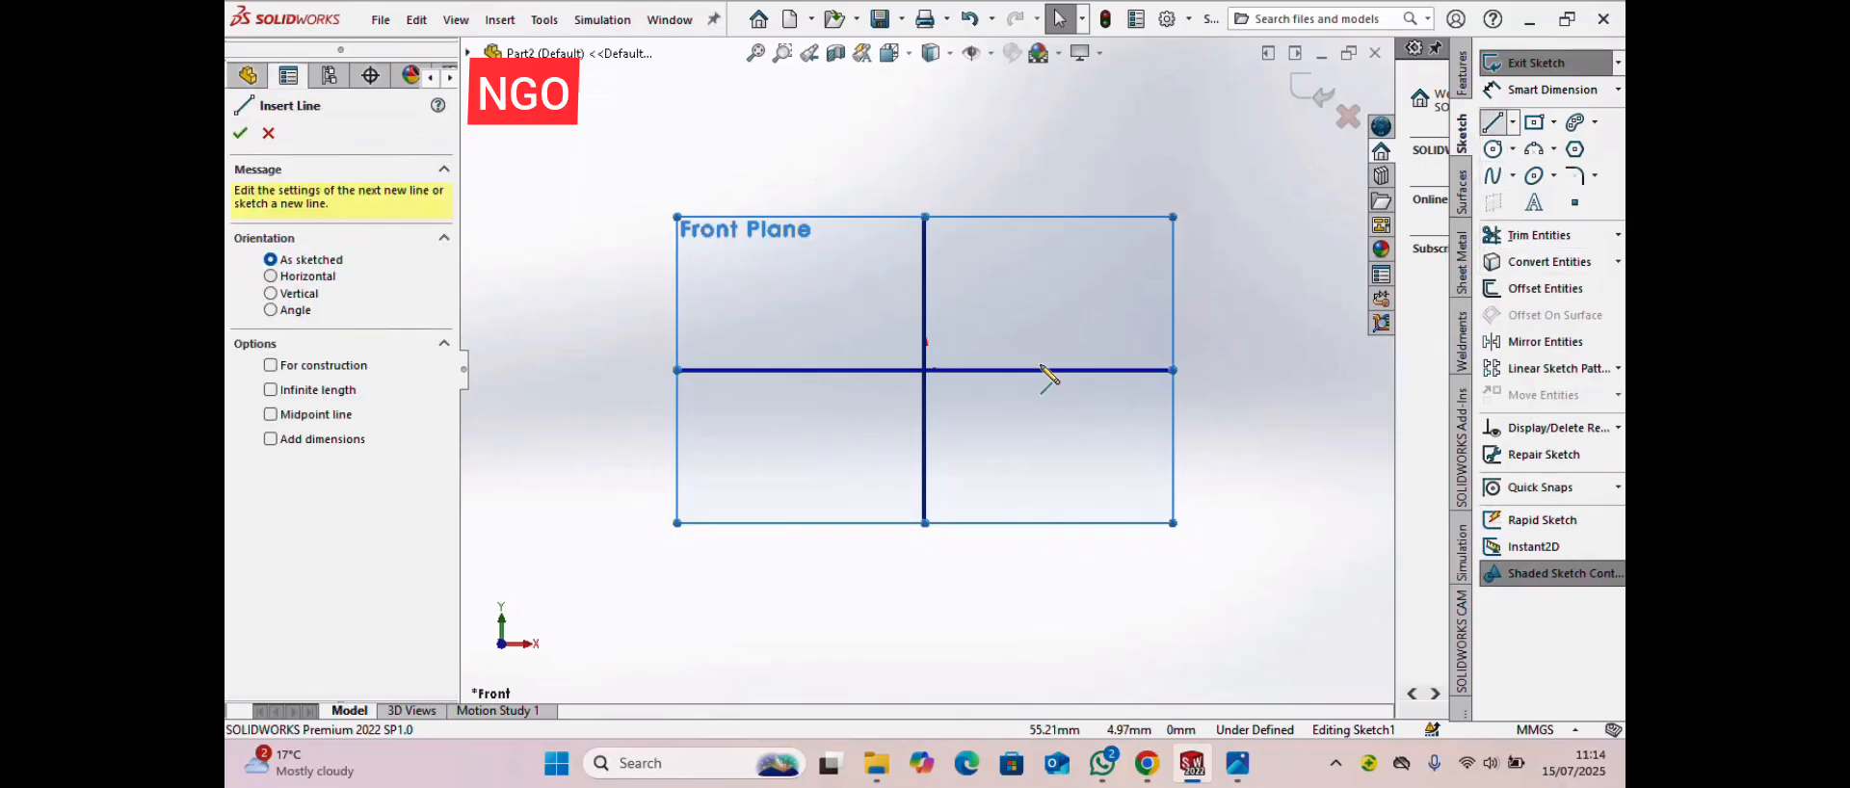
pyautogui.click(678, 370)
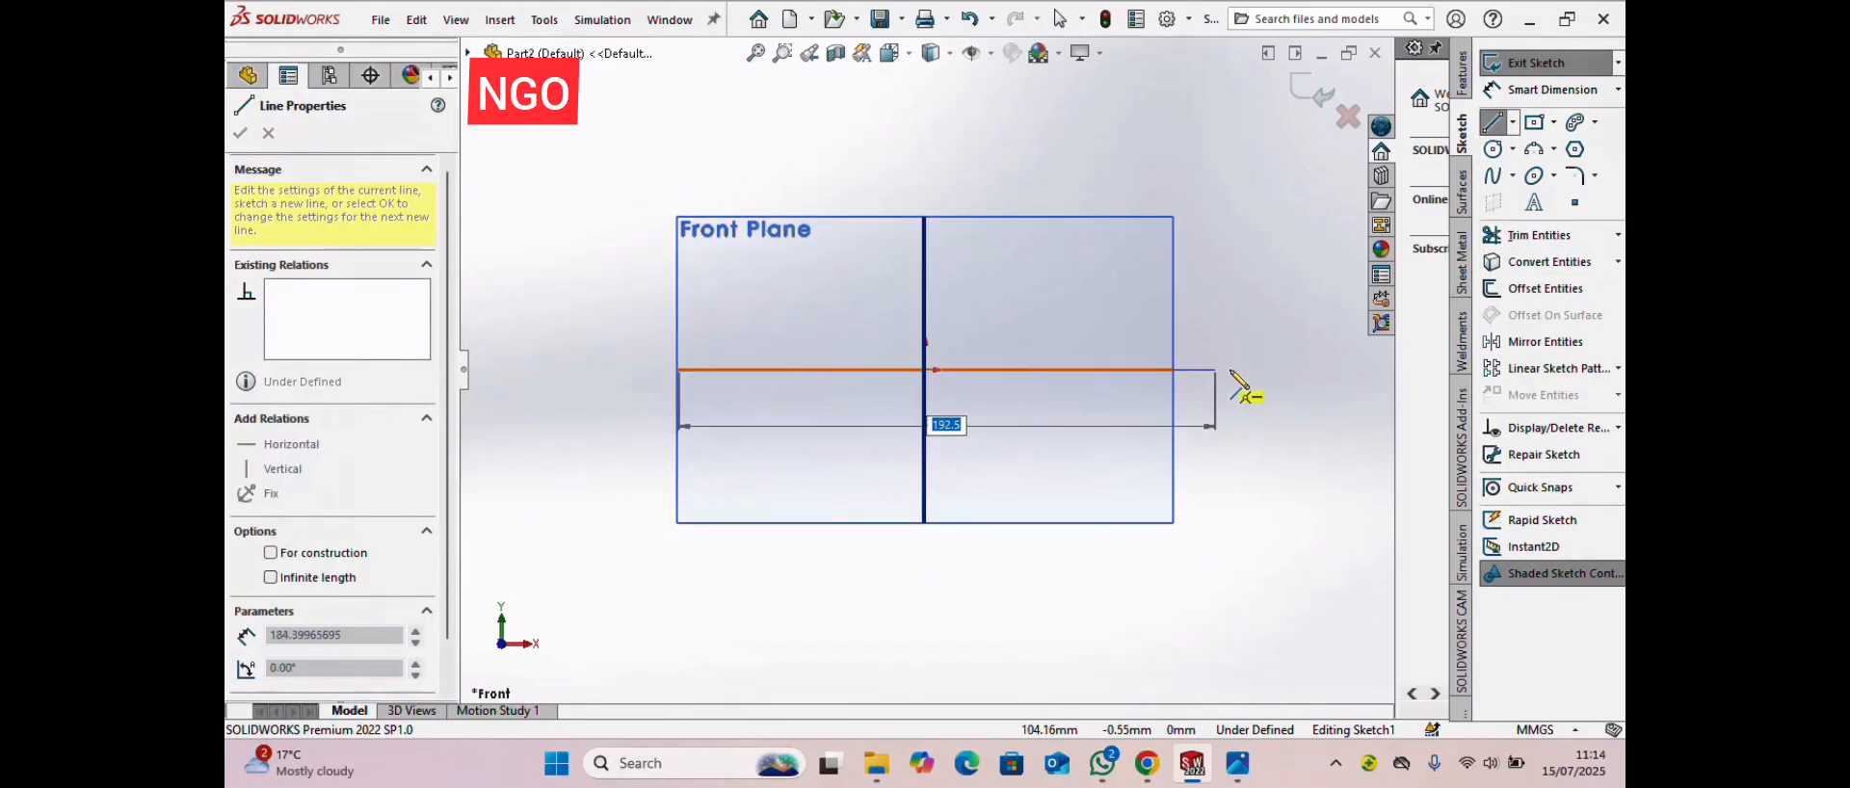
pyautogui.click(1261, 370)
# - Dimension the horizontal line's length as 4000 mm with Smart Dimension
pyautogui.rightClick(1265, 371)
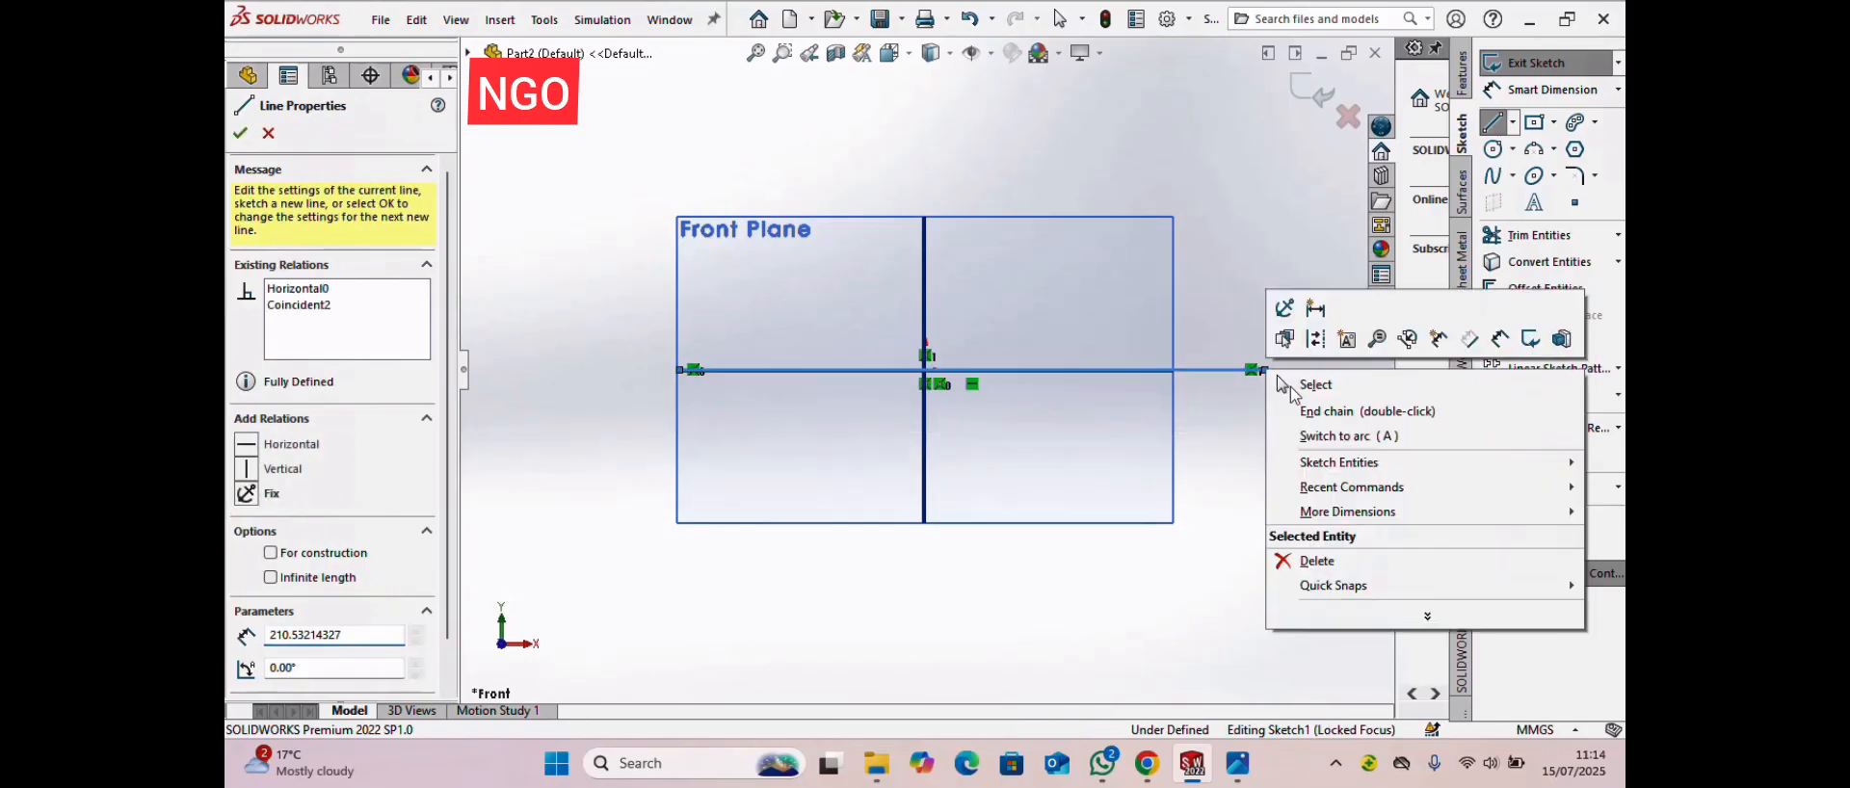
pyautogui.click(1500, 339)
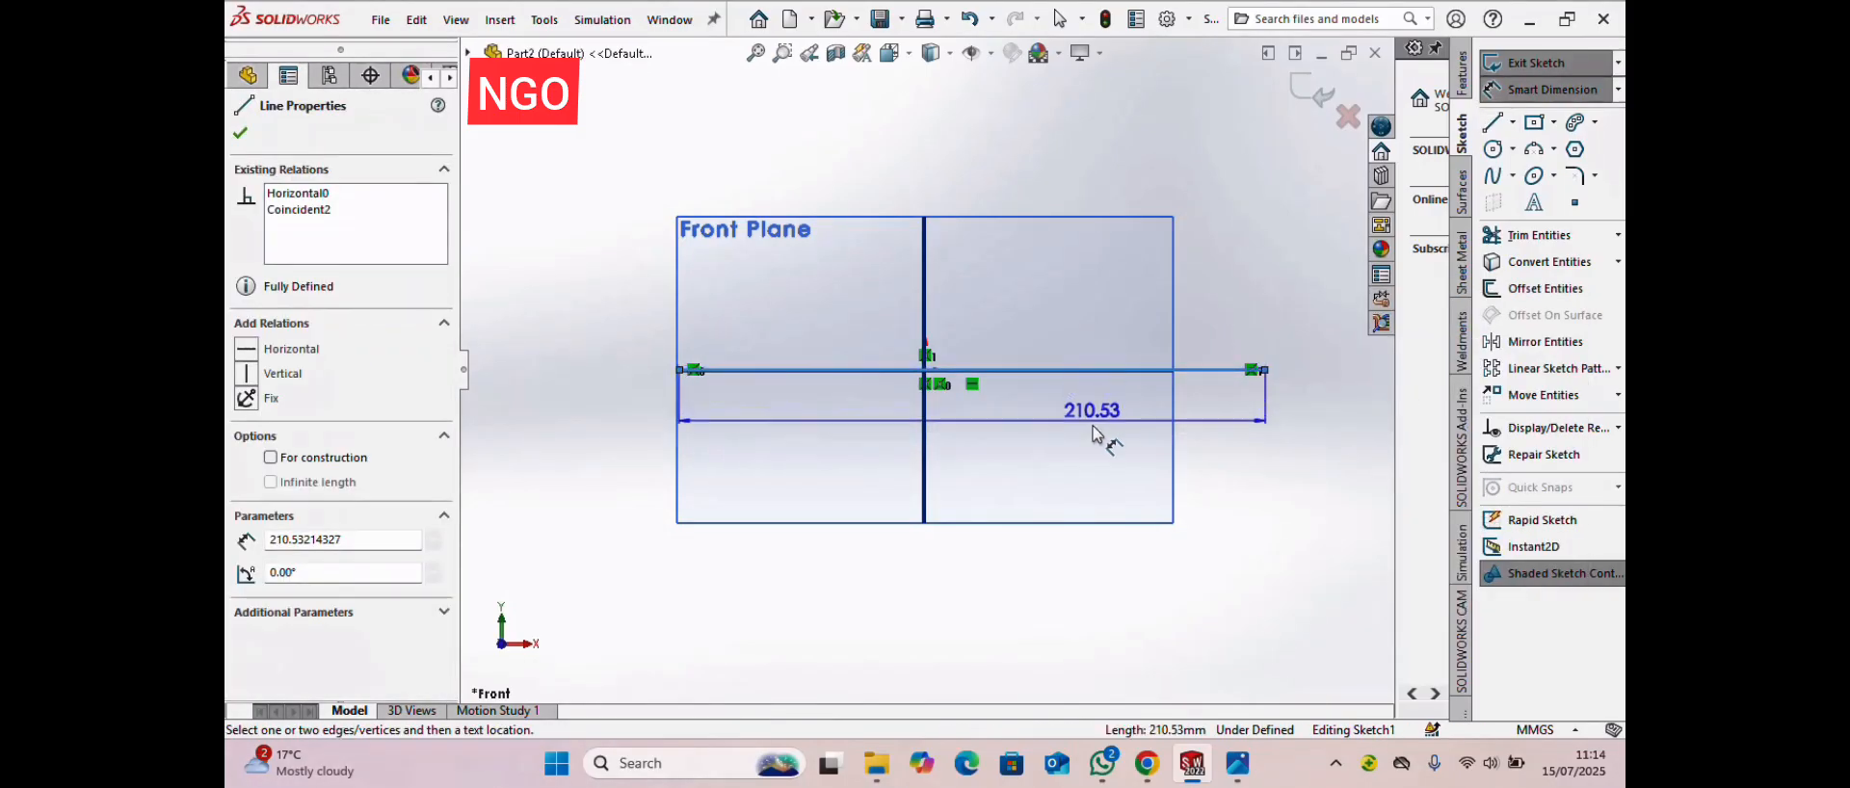
pyautogui.click(1047, 442)
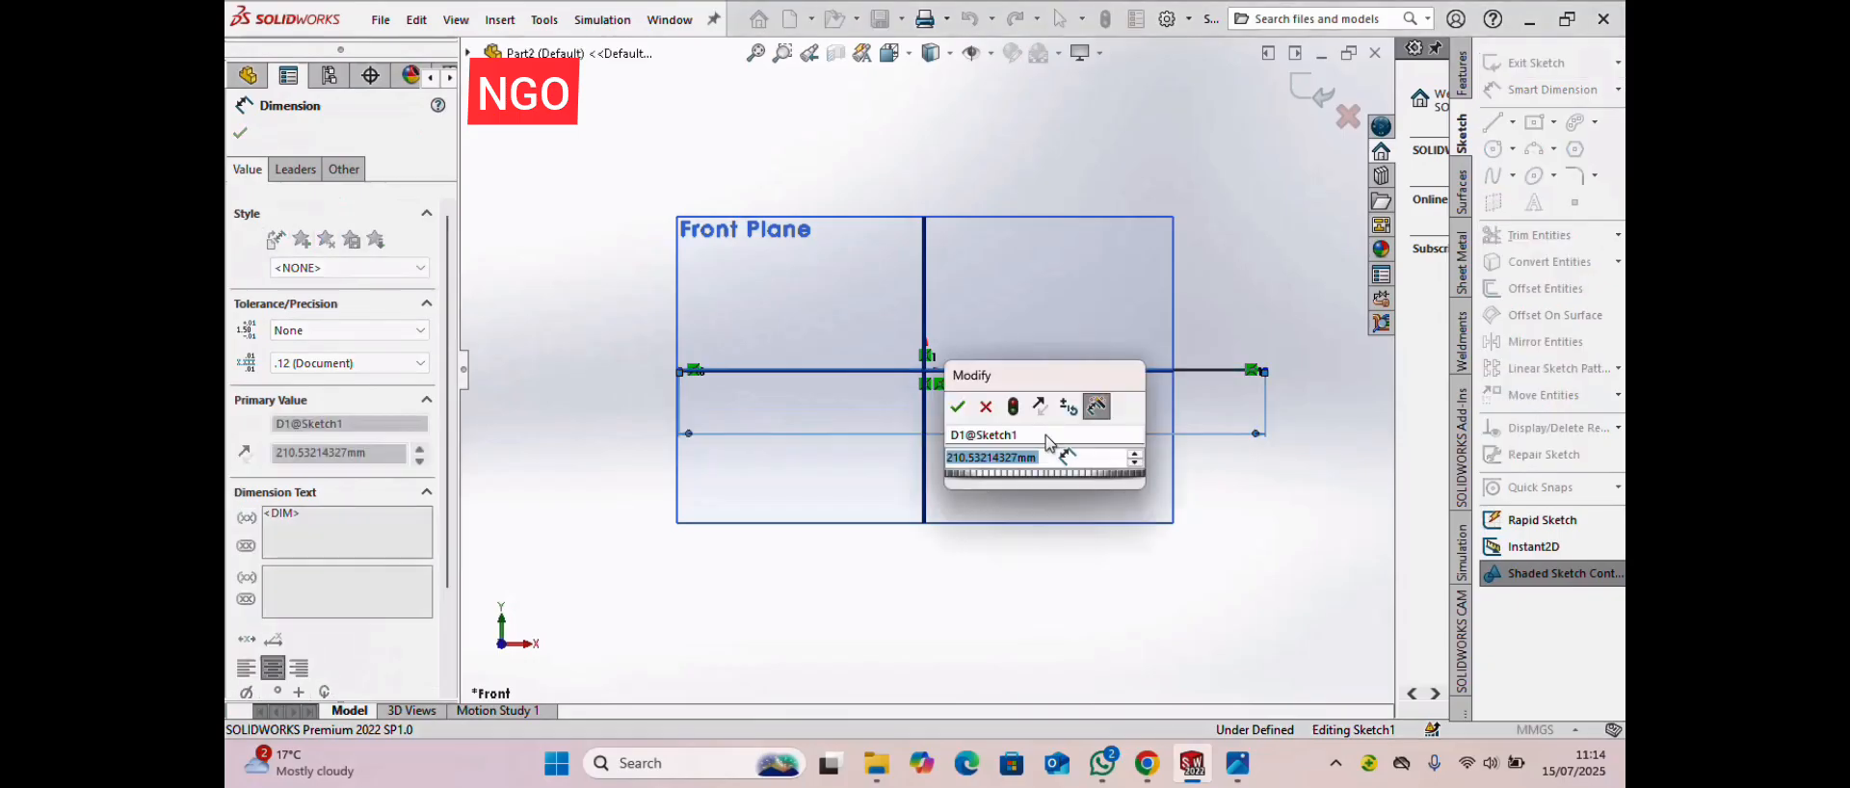
pyautogui.write('4000')
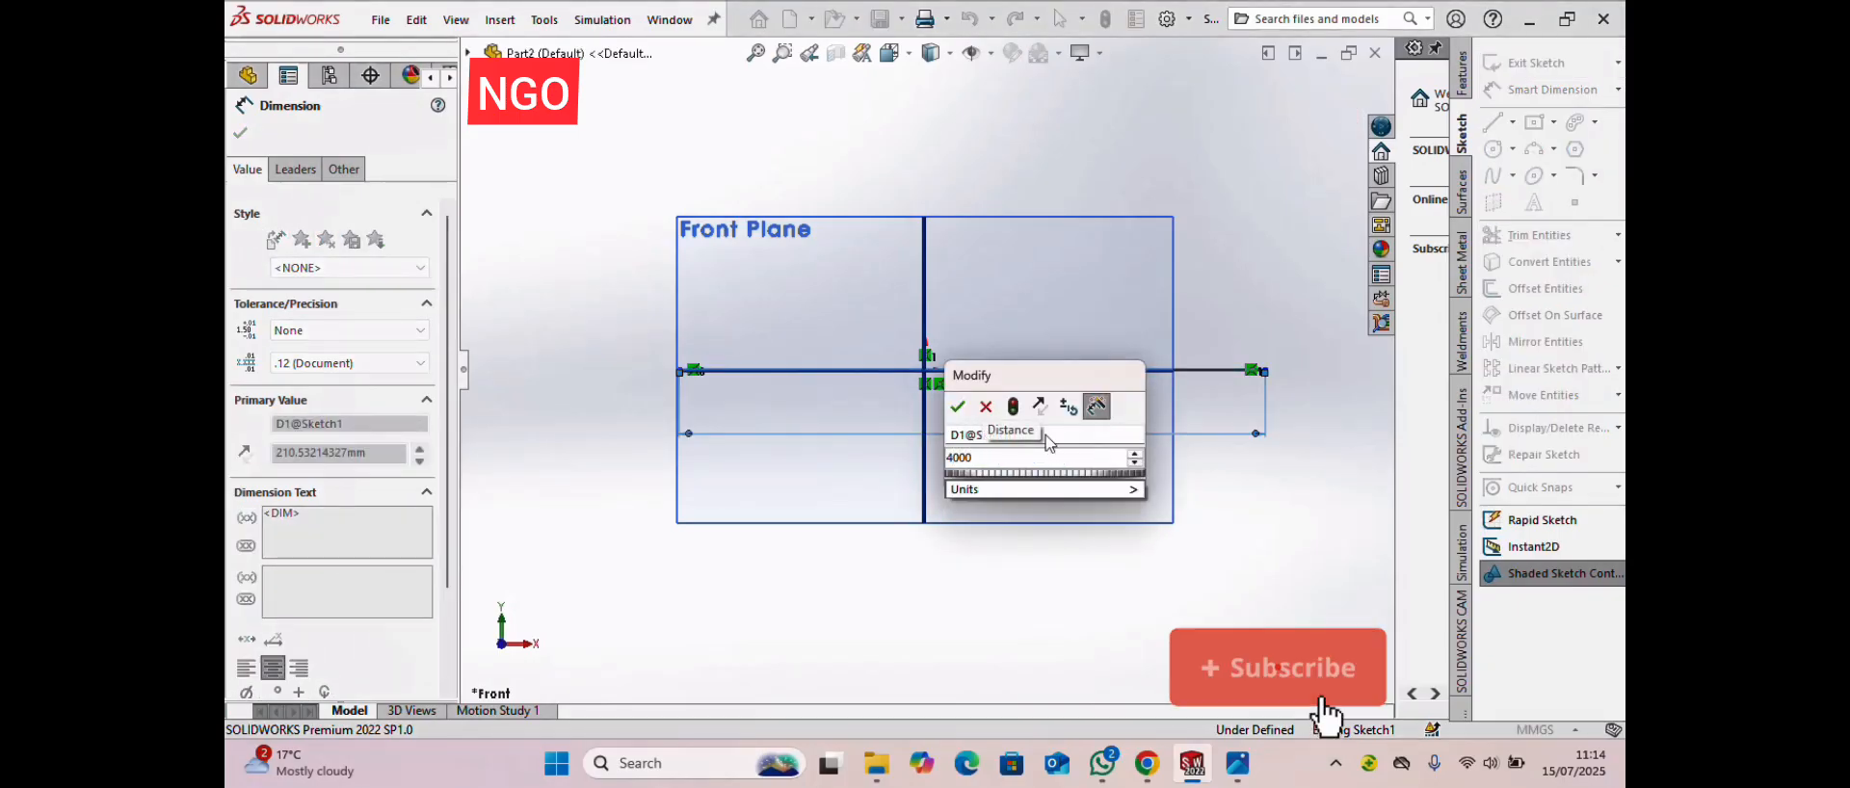
pyautogui.press('Escape')
pyautogui.click(1077, 604)
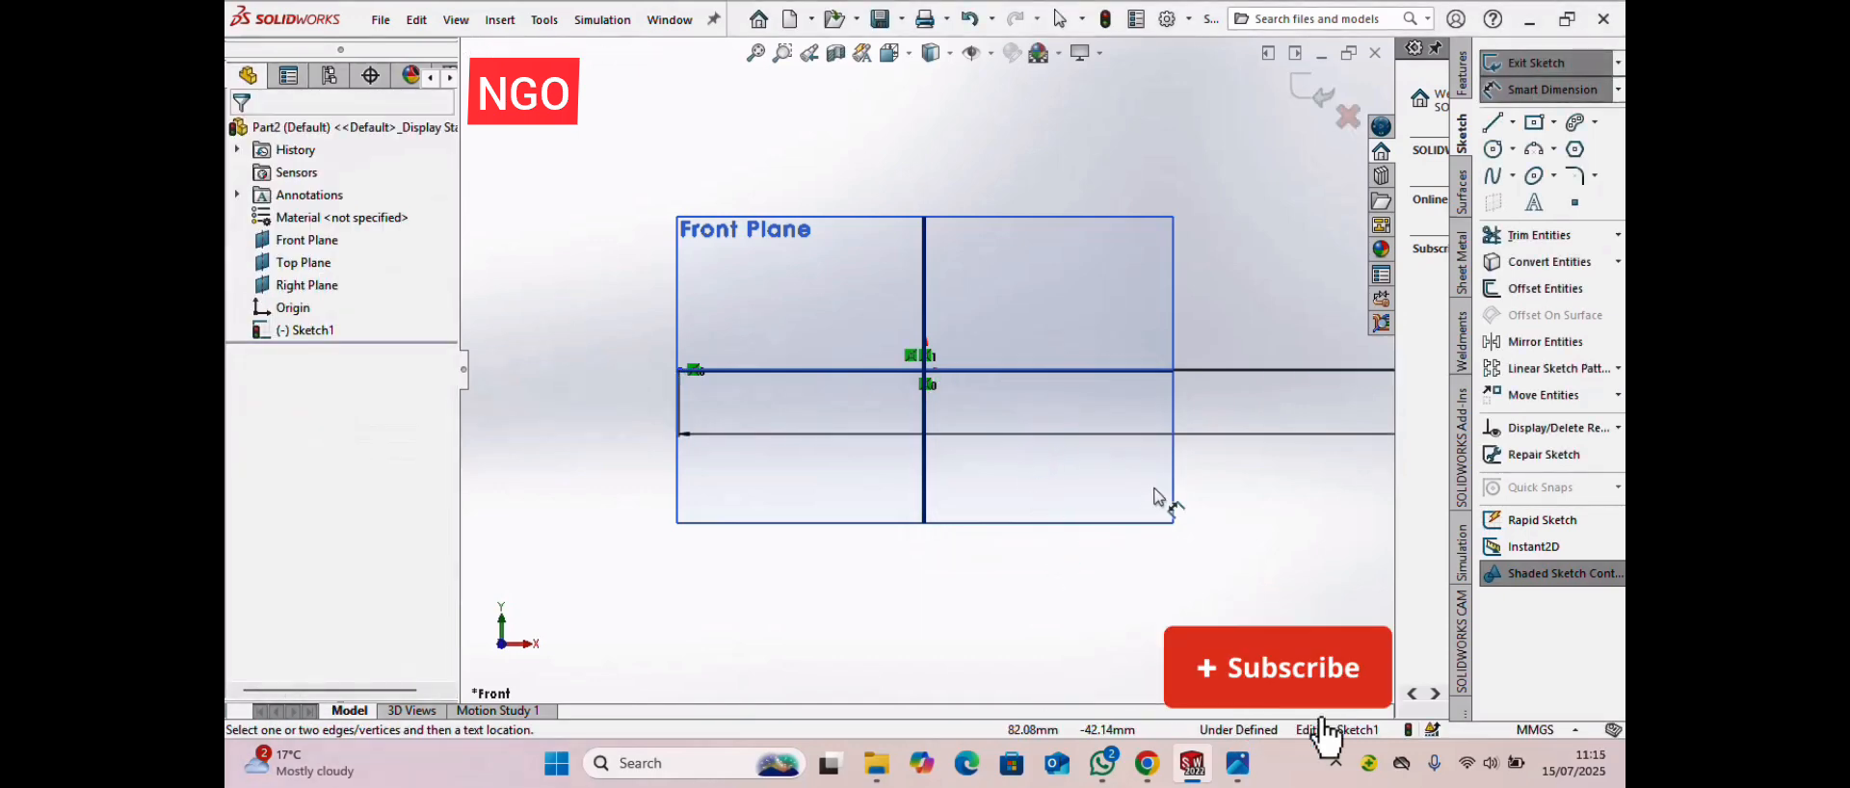
pyautogui.scroll(10, 1152, 439)
pyautogui.scroll(-3, 1253, 385)
pyautogui.scroll(2, 919, 316)
pyautogui.click(759, 54)
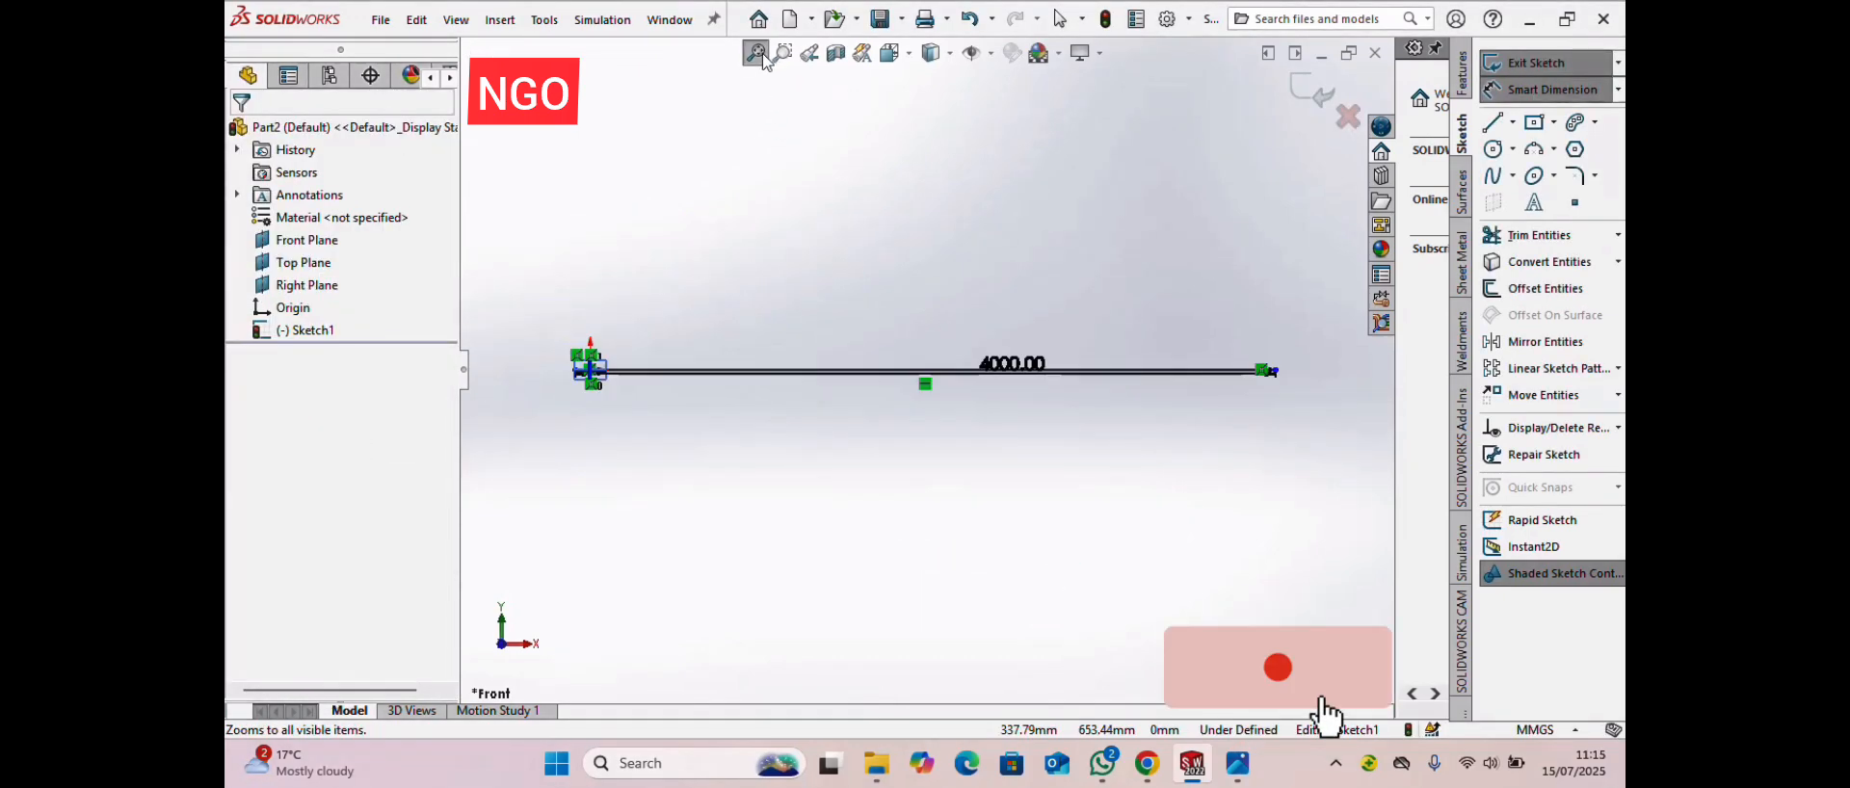
pyautogui.scroll(-3, 632, 395)
pyautogui.scroll(-2, 642, 337)
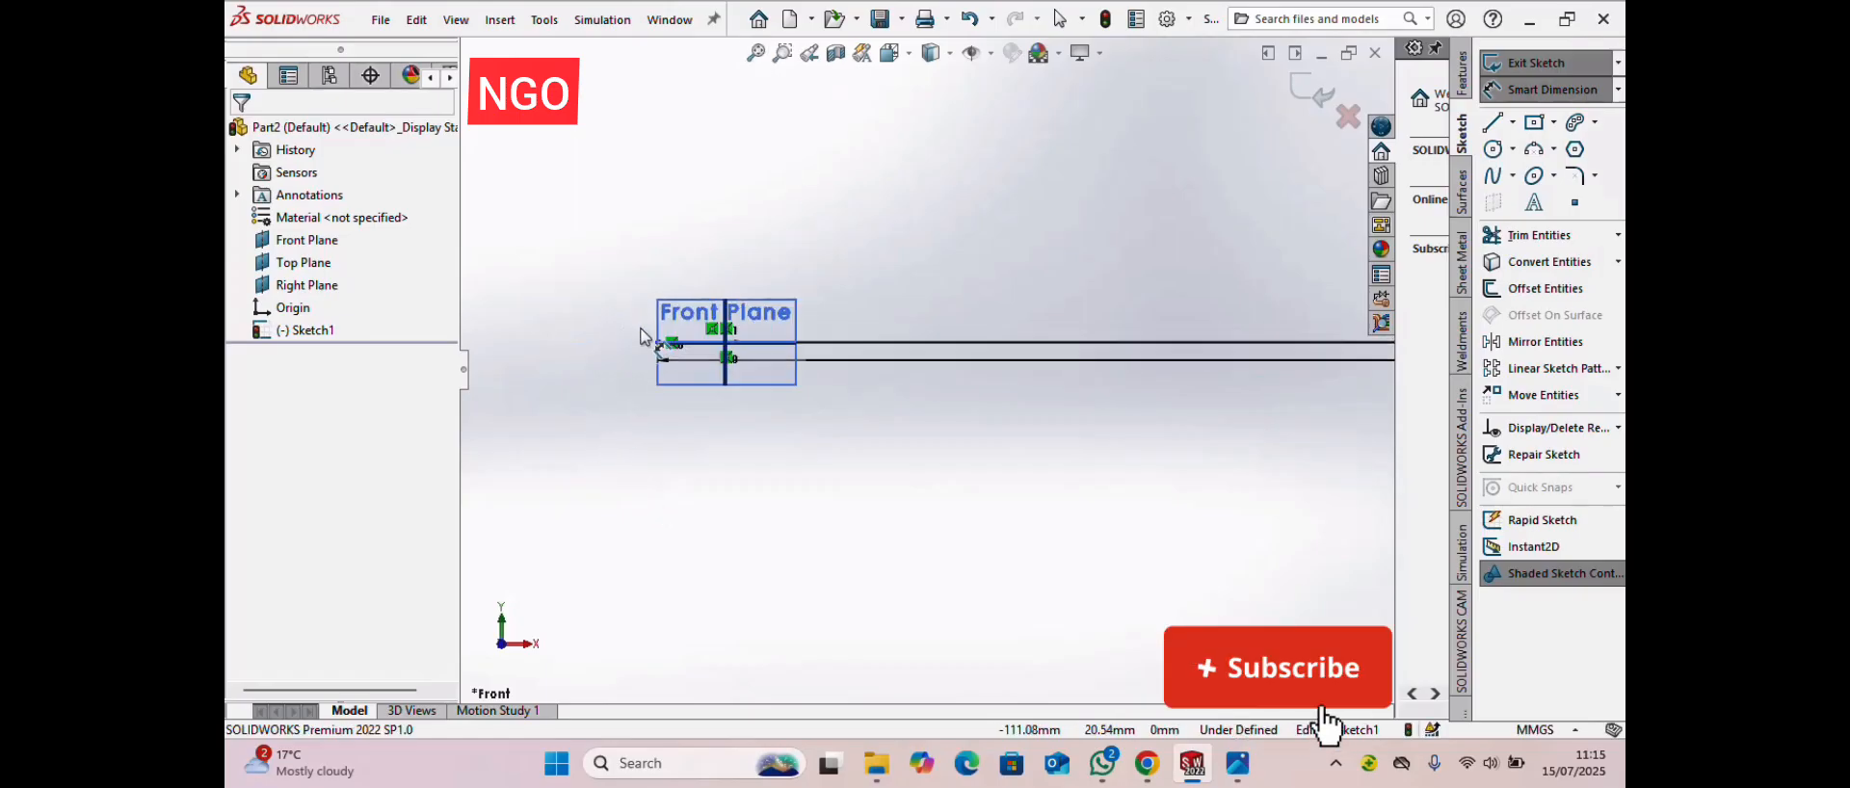
pyautogui.rightClick(840, 485)
pyautogui.click(900, 541)
# - Sketch a vertical line about 96 mm long upward from the horizontal line's left endpoint and end the chain
pyautogui.scroll(-3, 706, 279)
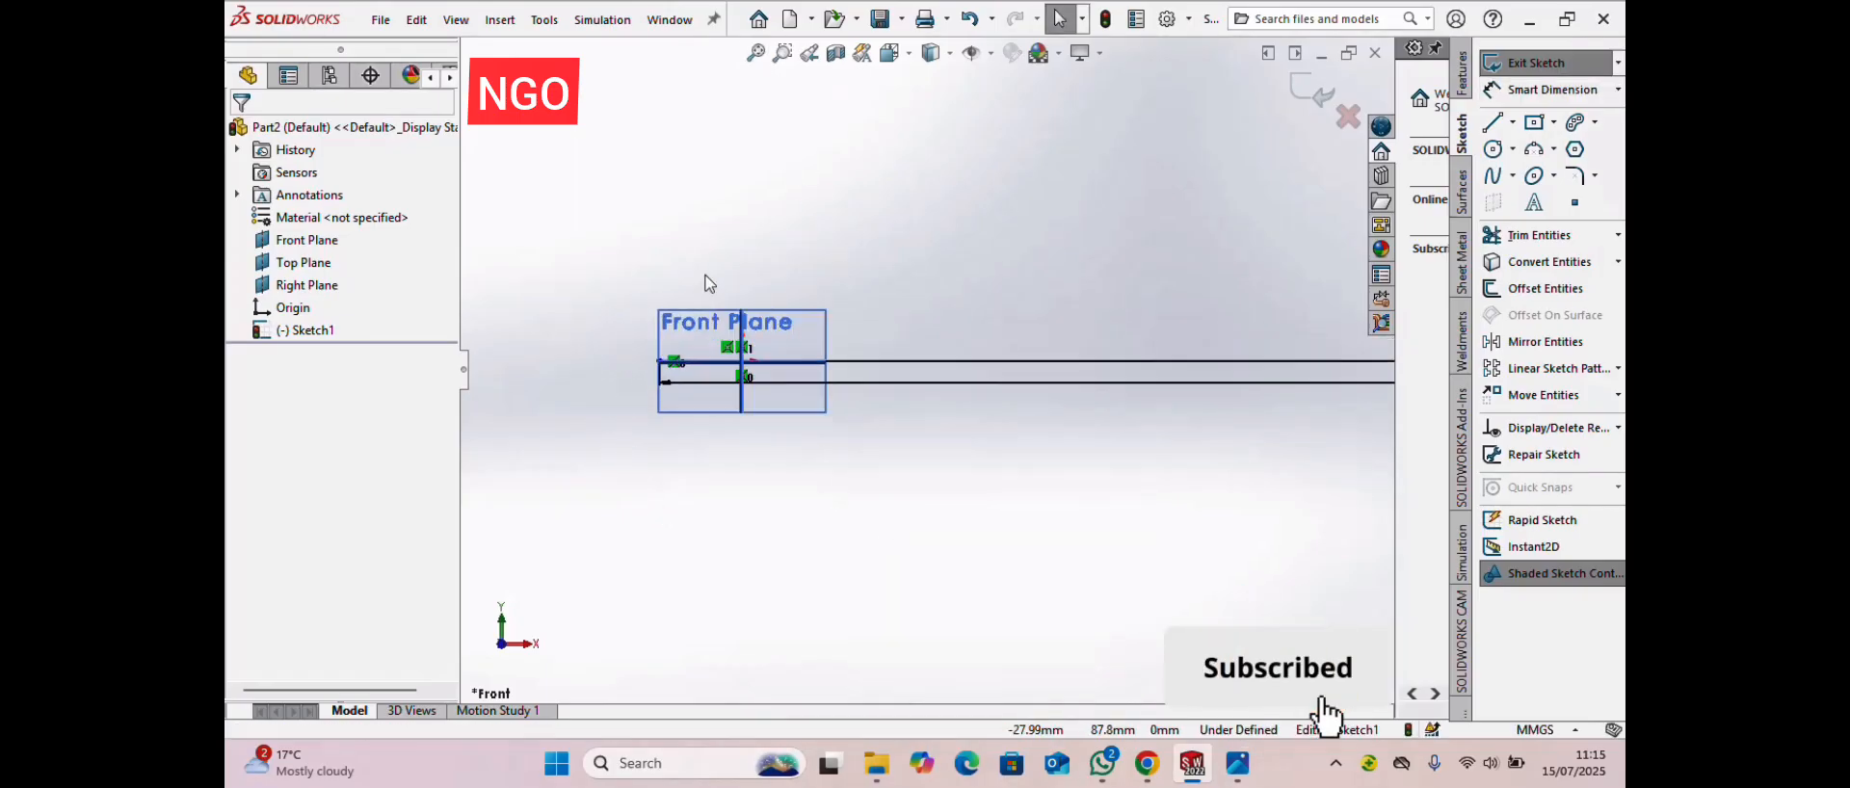
pyautogui.scroll(-3, 740, 448)
pyautogui.scroll(2, 916, 433)
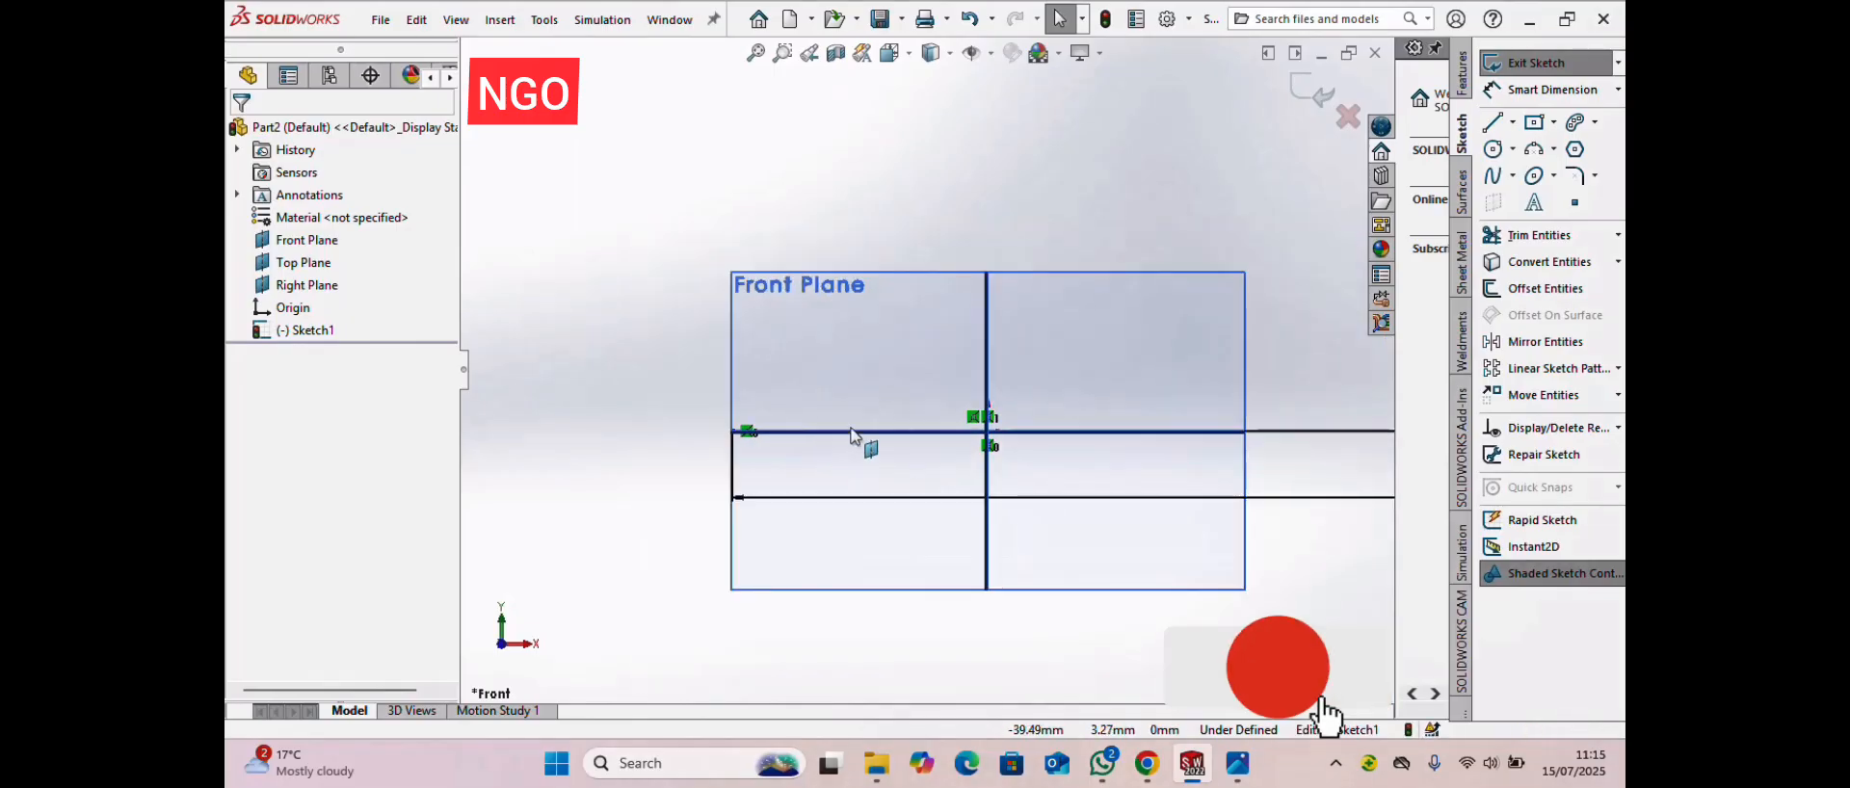
pyautogui.scroll(-2, 1109, 323)
pyautogui.scroll(1, 925, 395)
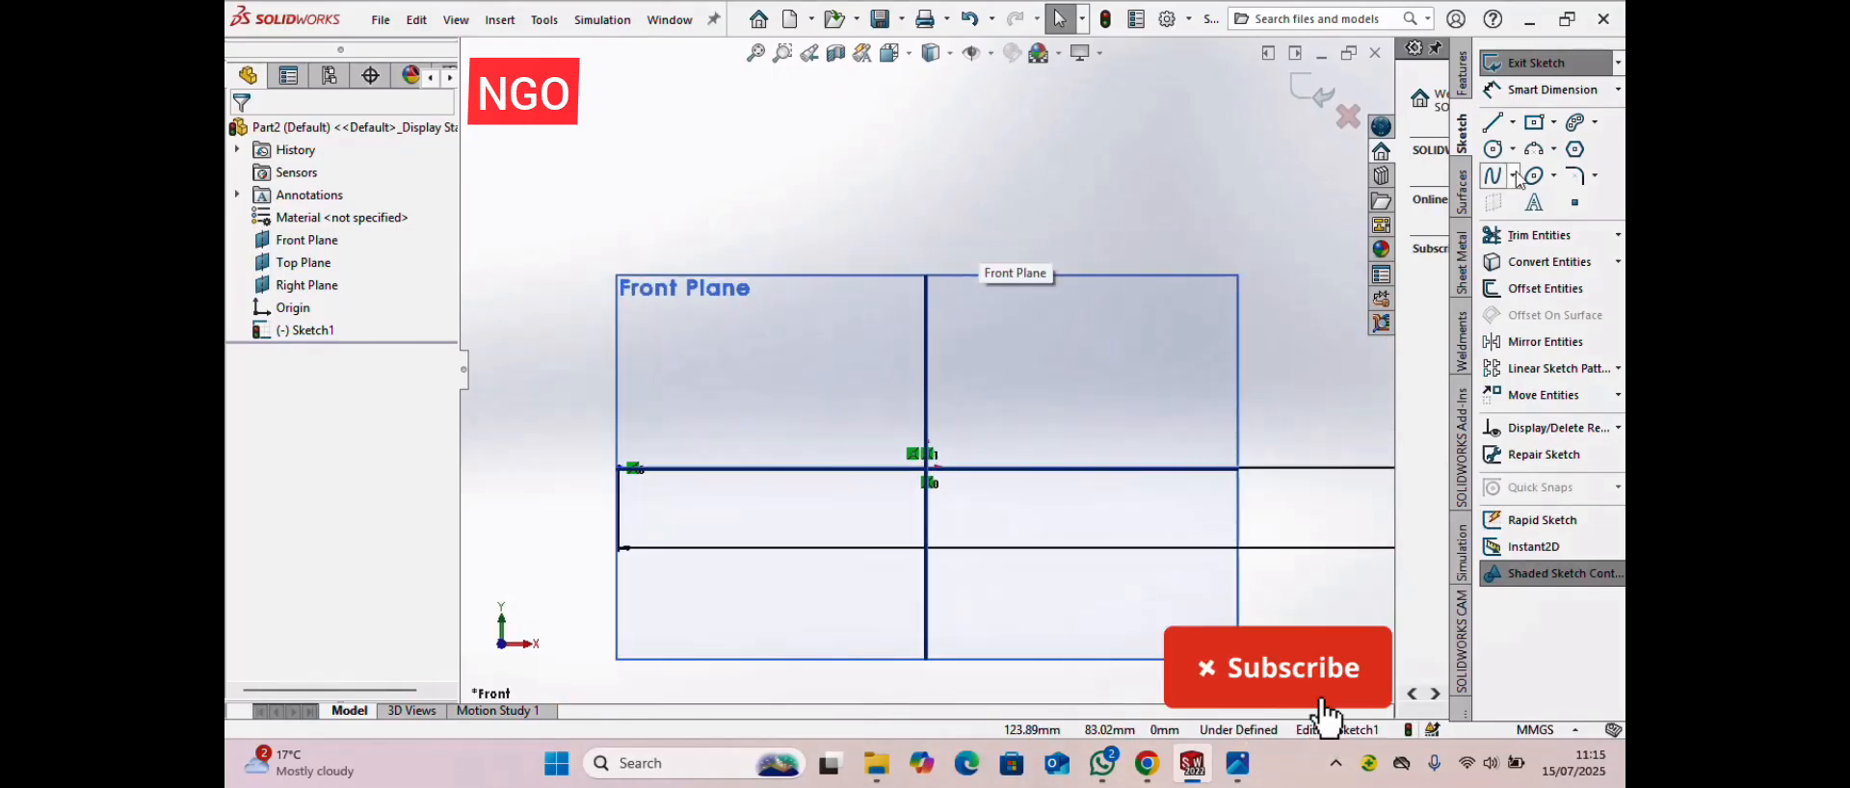
pyautogui.click(1492, 122)
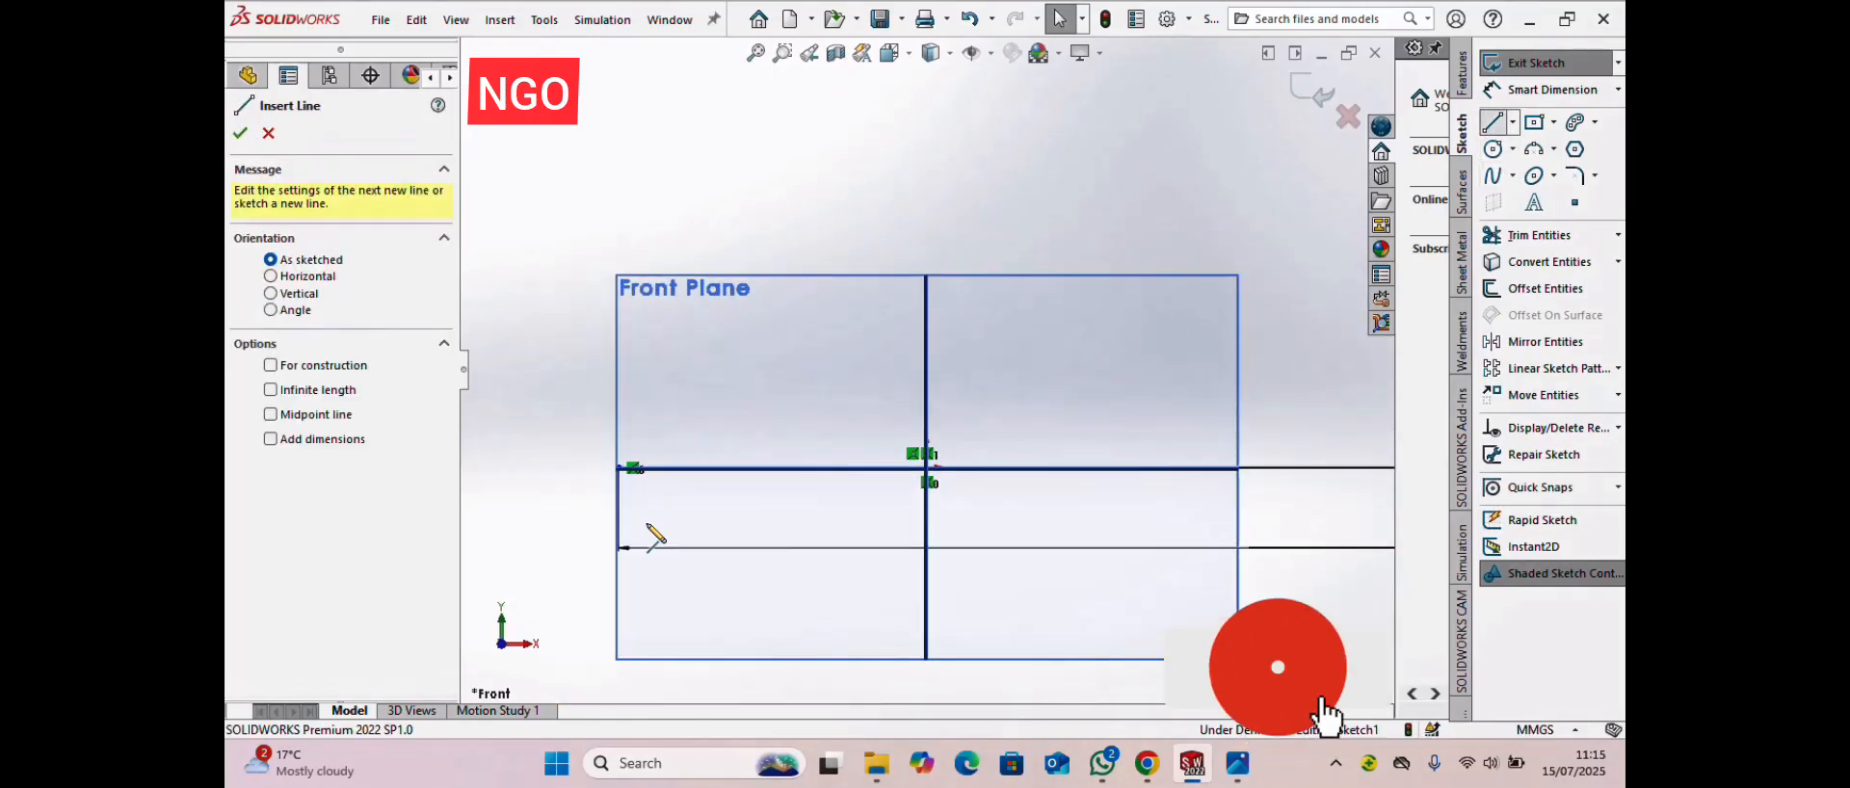
pyautogui.click(619, 469)
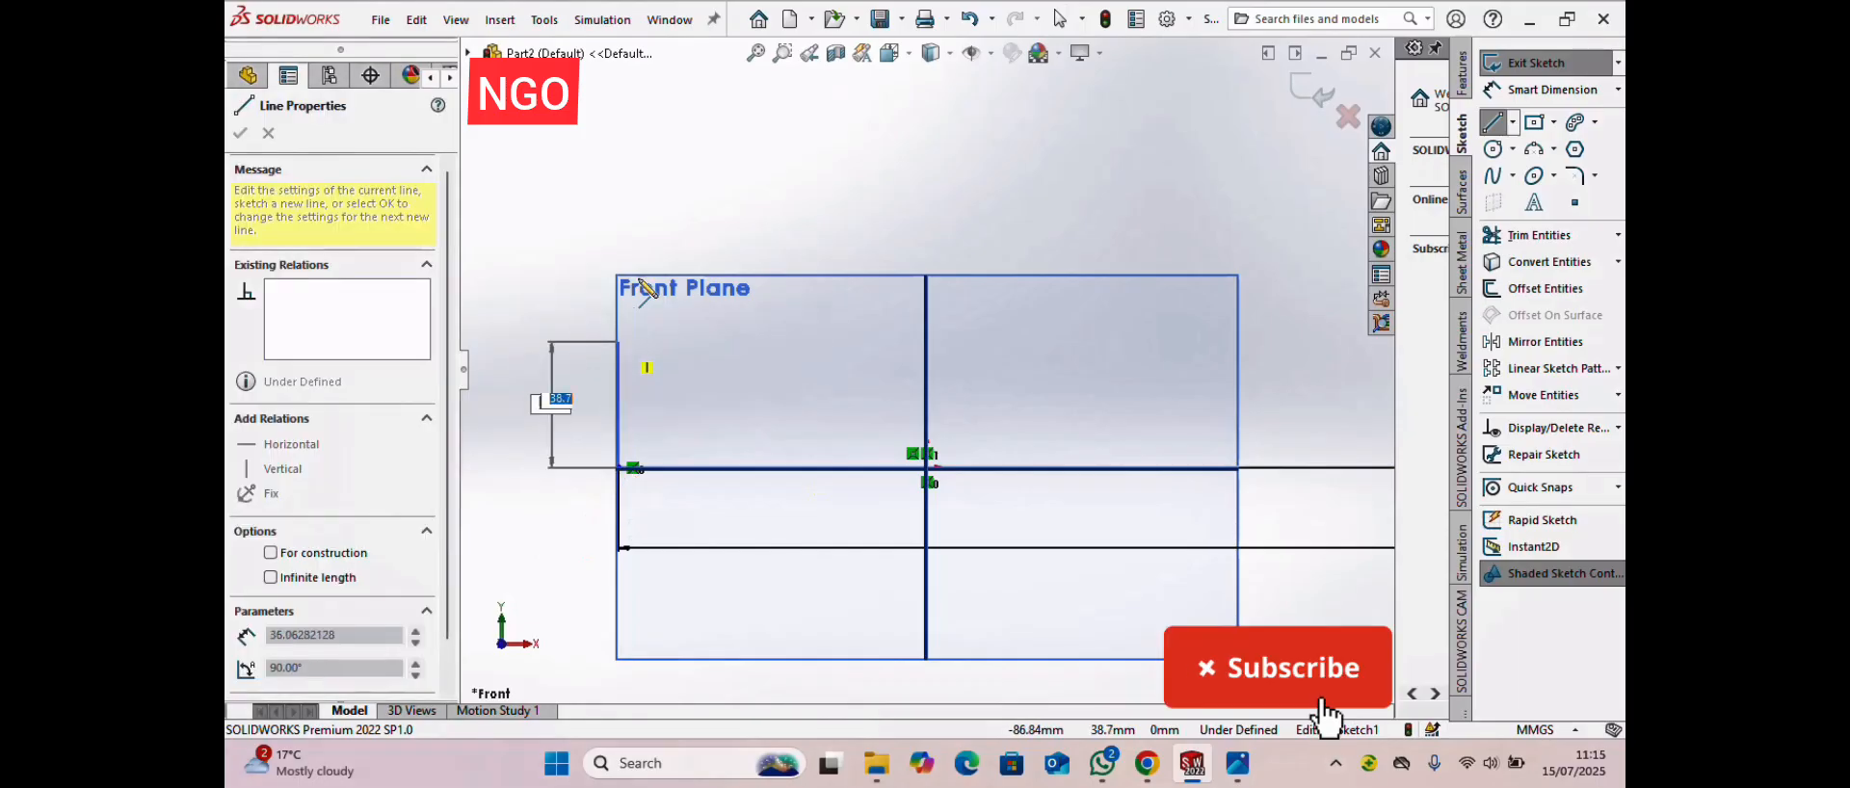
pyautogui.click(619, 130)
pyautogui.rightClick(618, 132)
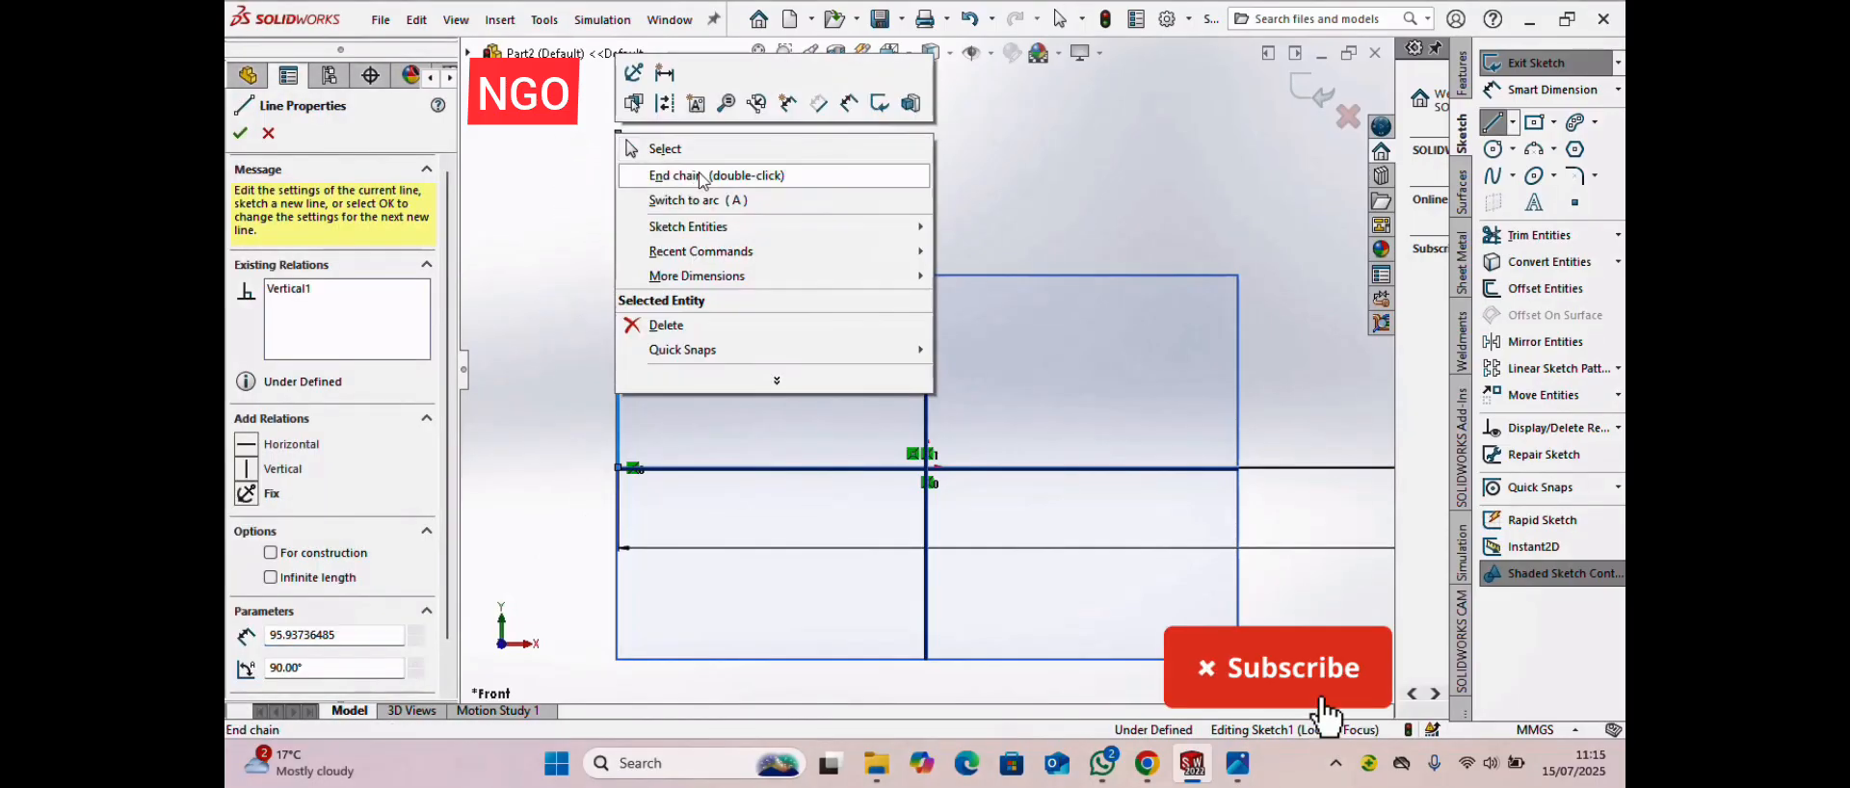
pyautogui.click(702, 176)
# - Dimension the left vertical line's length as 2000 mm with Smart Dimension
pyautogui.moveTo(1047, 198); pyautogui.dragTo(1060, 125, button='right')
pyautogui.click(620, 227)
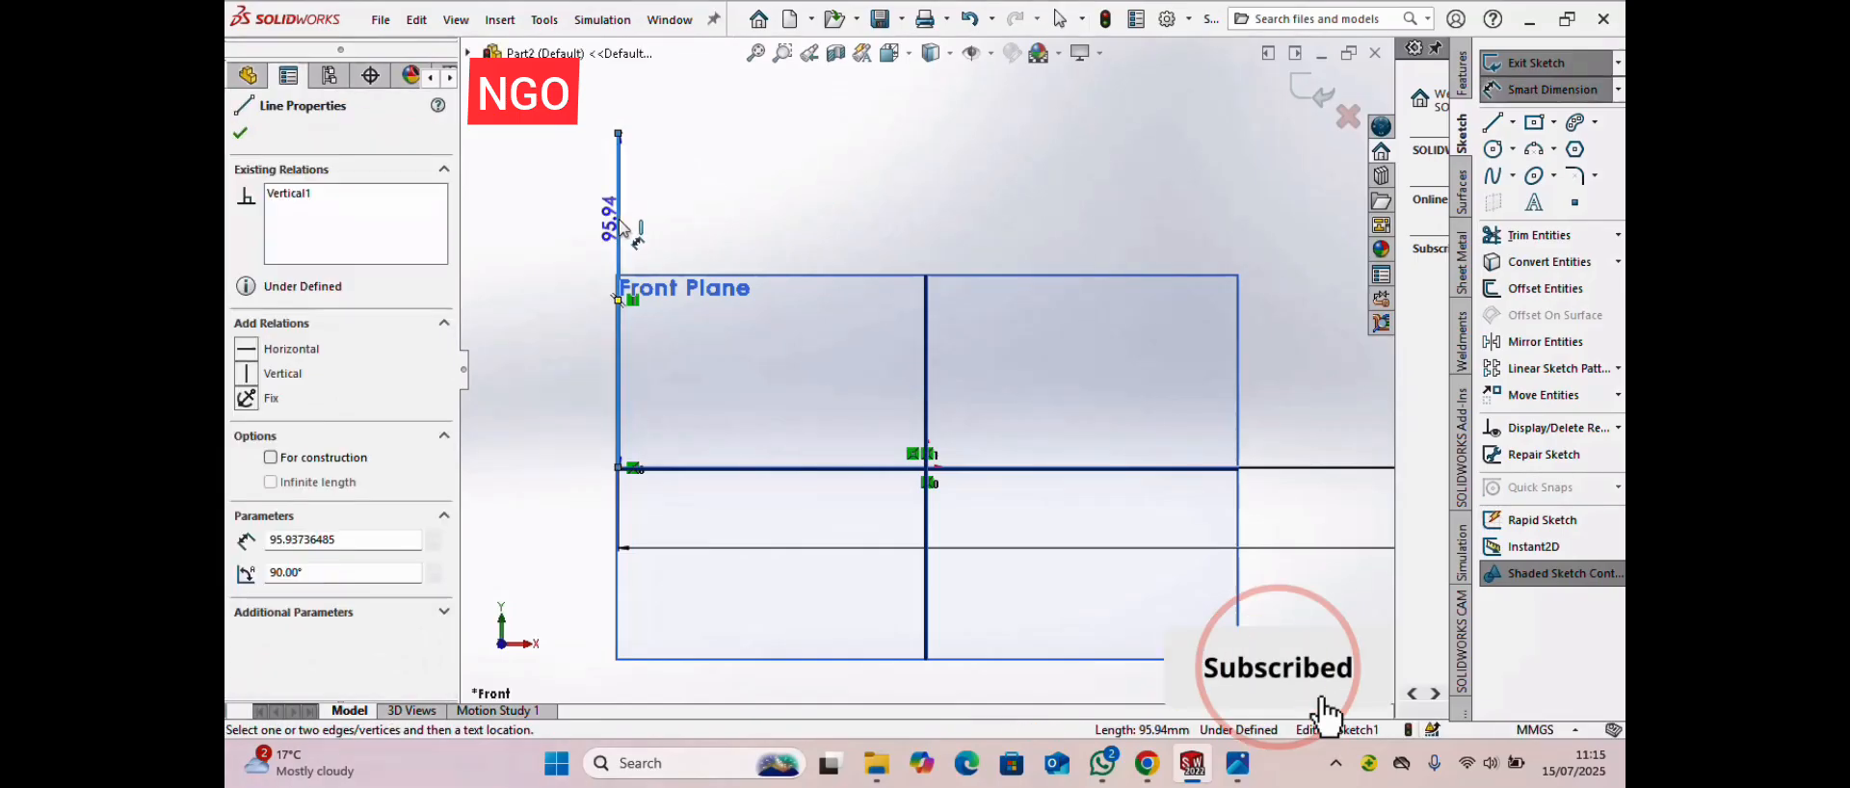
pyautogui.click(575, 249)
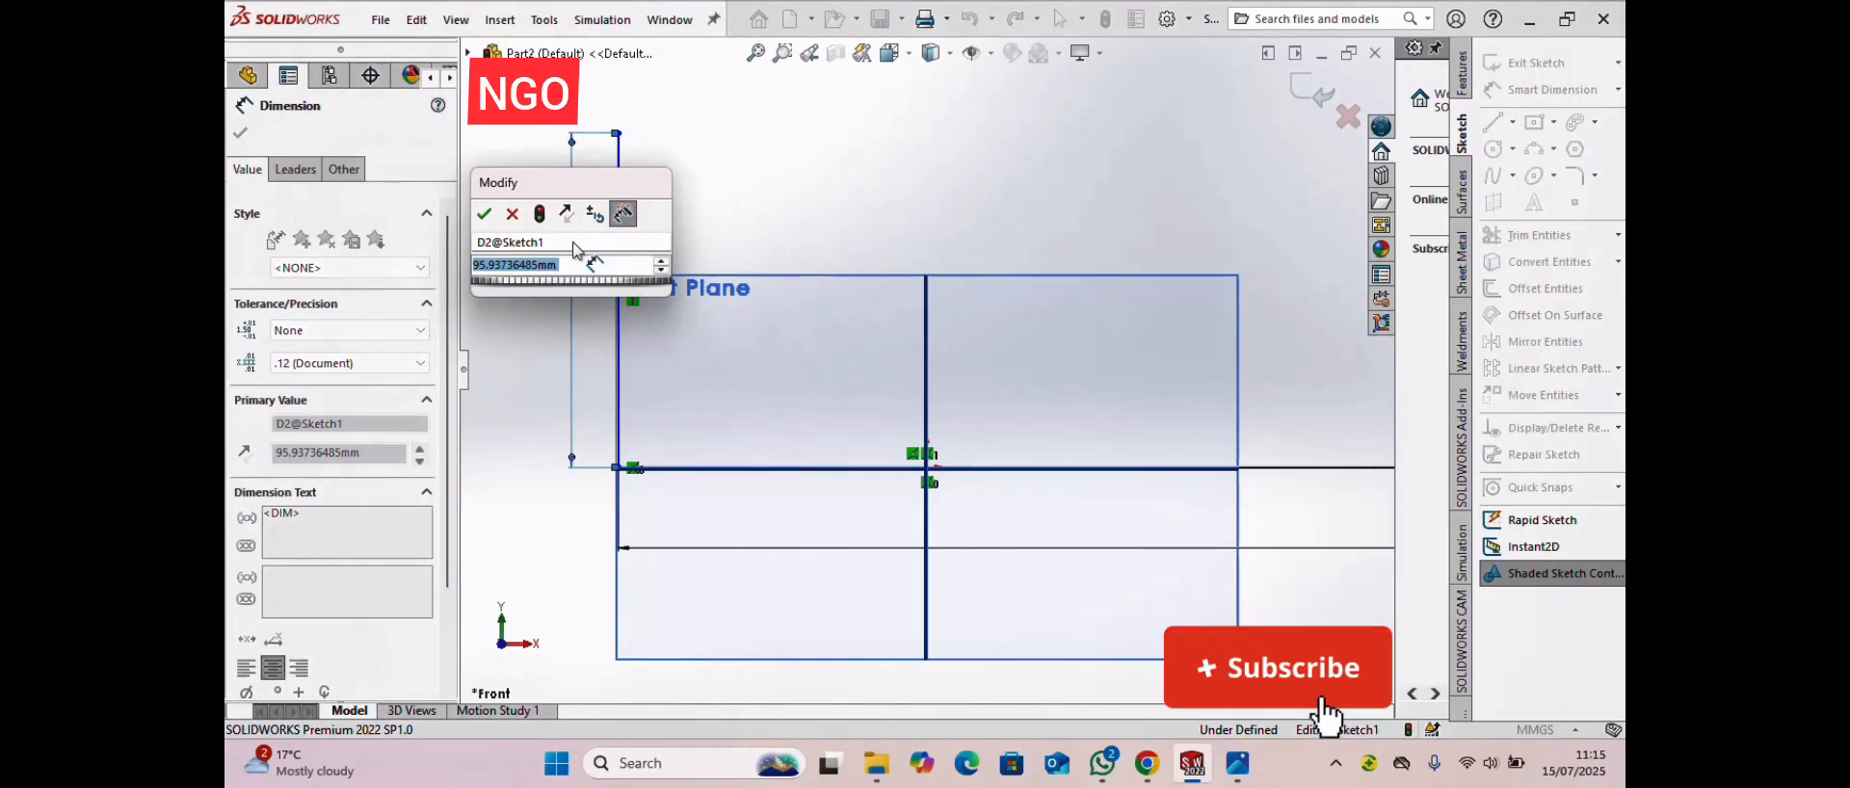
pyautogui.write('2000')
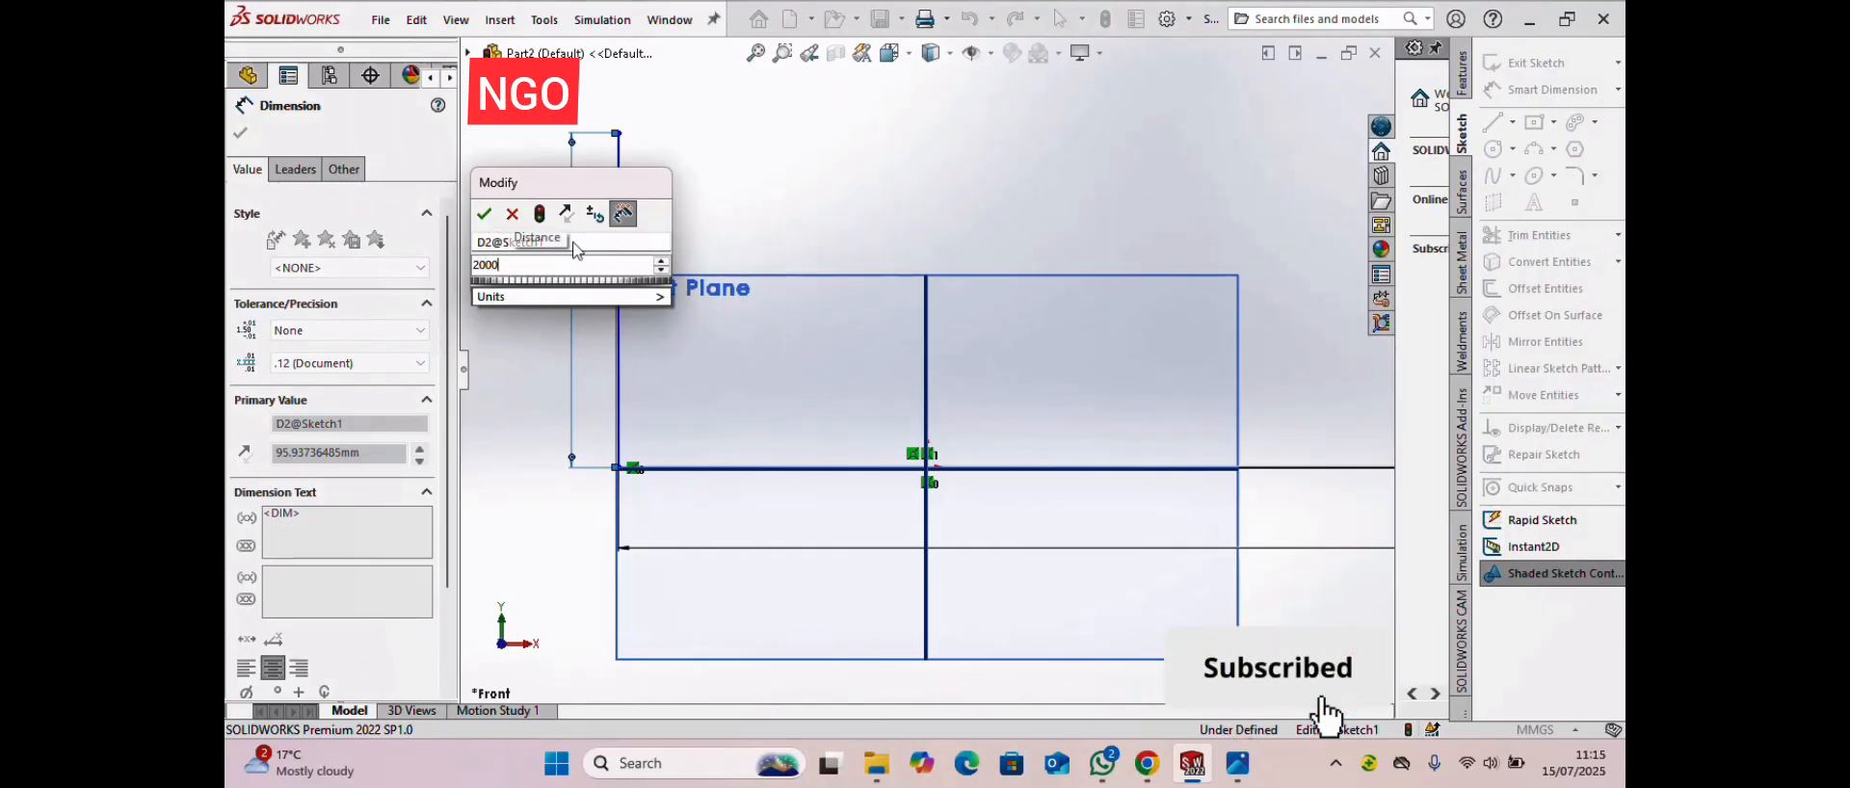
pyautogui.press('Return')
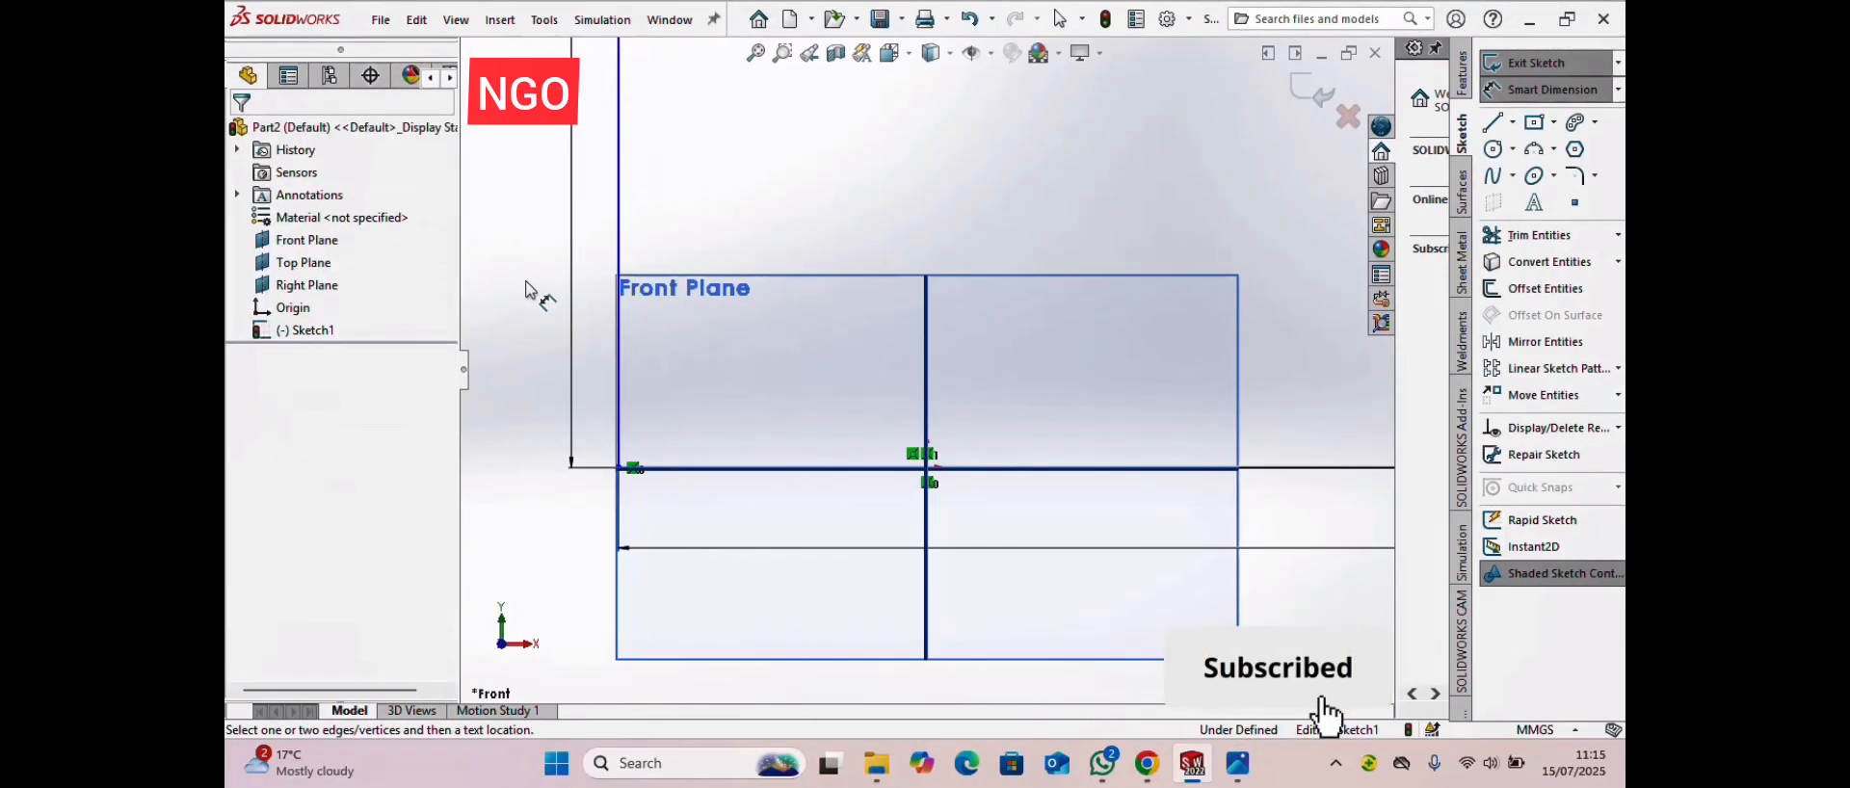
pyautogui.scroll(6, 800, 236)
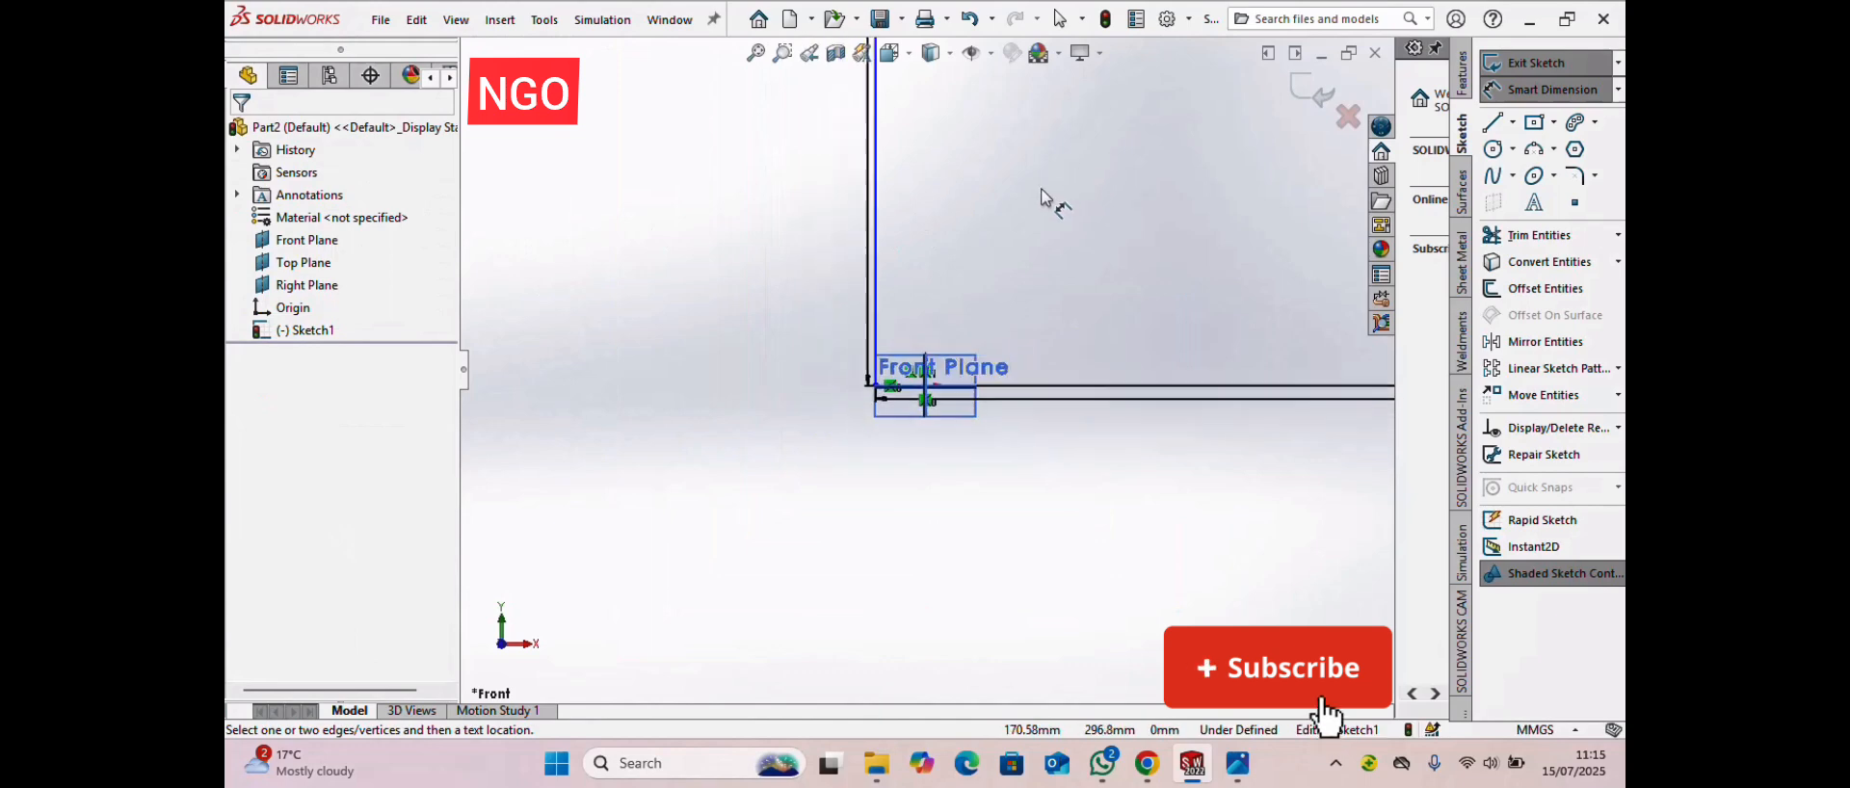
pyautogui.scroll(9, 1024, 173)
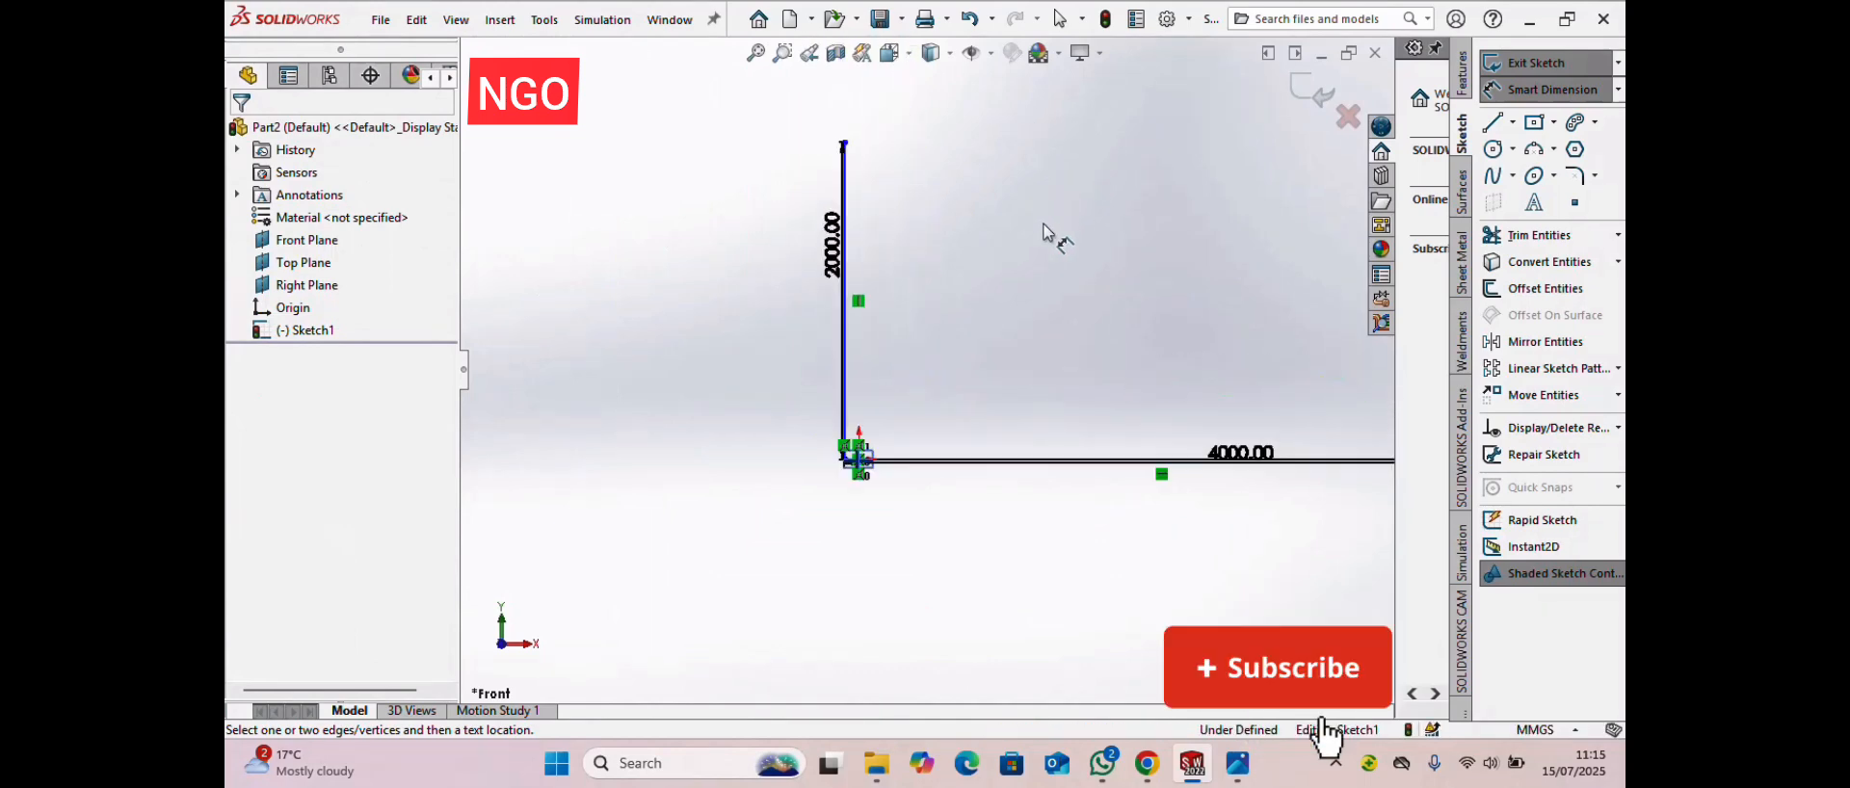
pyautogui.scroll(-3, 1031, 231)
pyautogui.scroll(4, 1089, 347)
pyautogui.scroll(-4, 1127, 376)
pyautogui.scroll(4, 1117, 400)
pyautogui.scroll(-3, 1070, 463)
pyautogui.rightClick(990, 582)
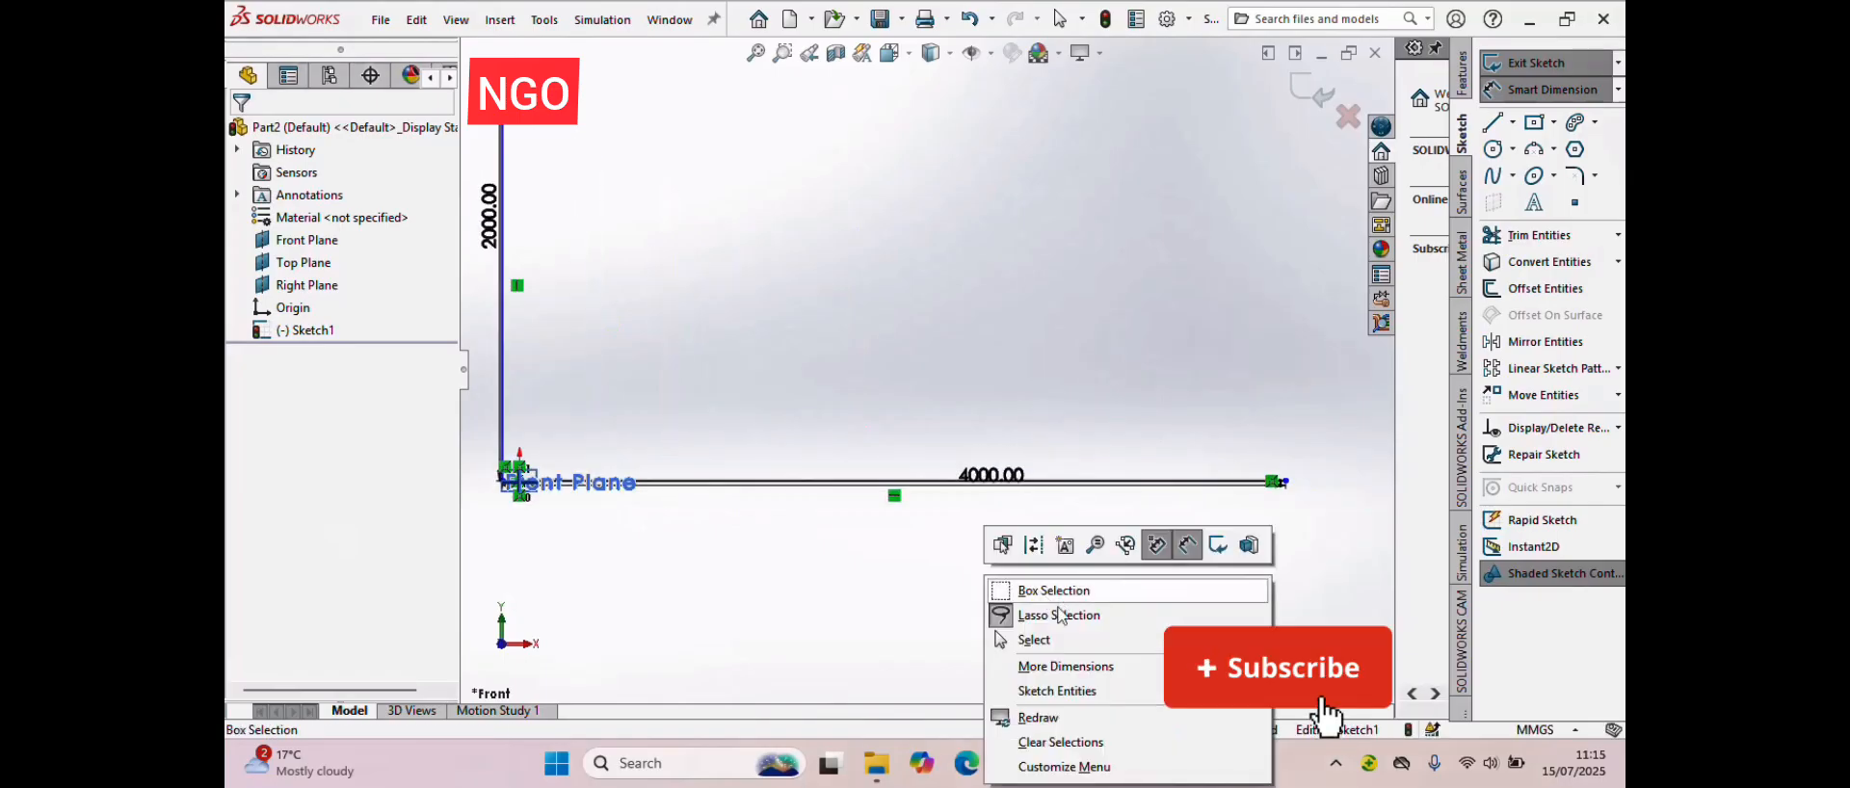
pyautogui.click(1029, 639)
# - Sketch a vertical line upward from the right endpoint of the 4000 mm horizontal line and end the chain
pyautogui.click(1492, 123)
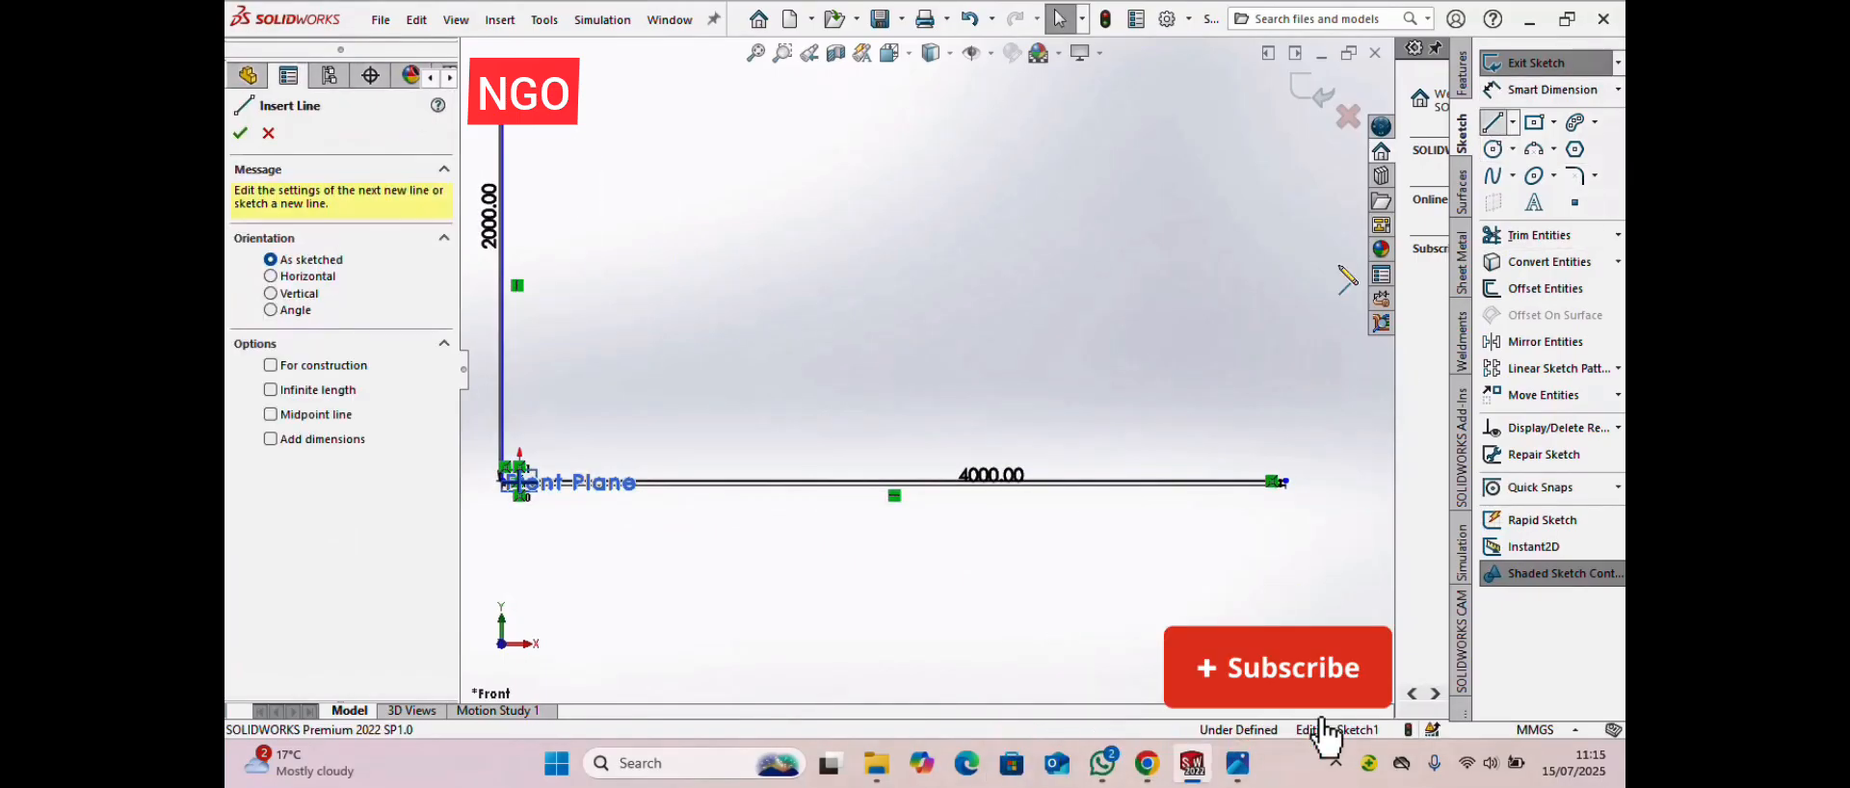
pyautogui.click(1284, 482)
pyautogui.click(1284, 188)
pyautogui.rightClick(1289, 190)
pyautogui.click(1335, 235)
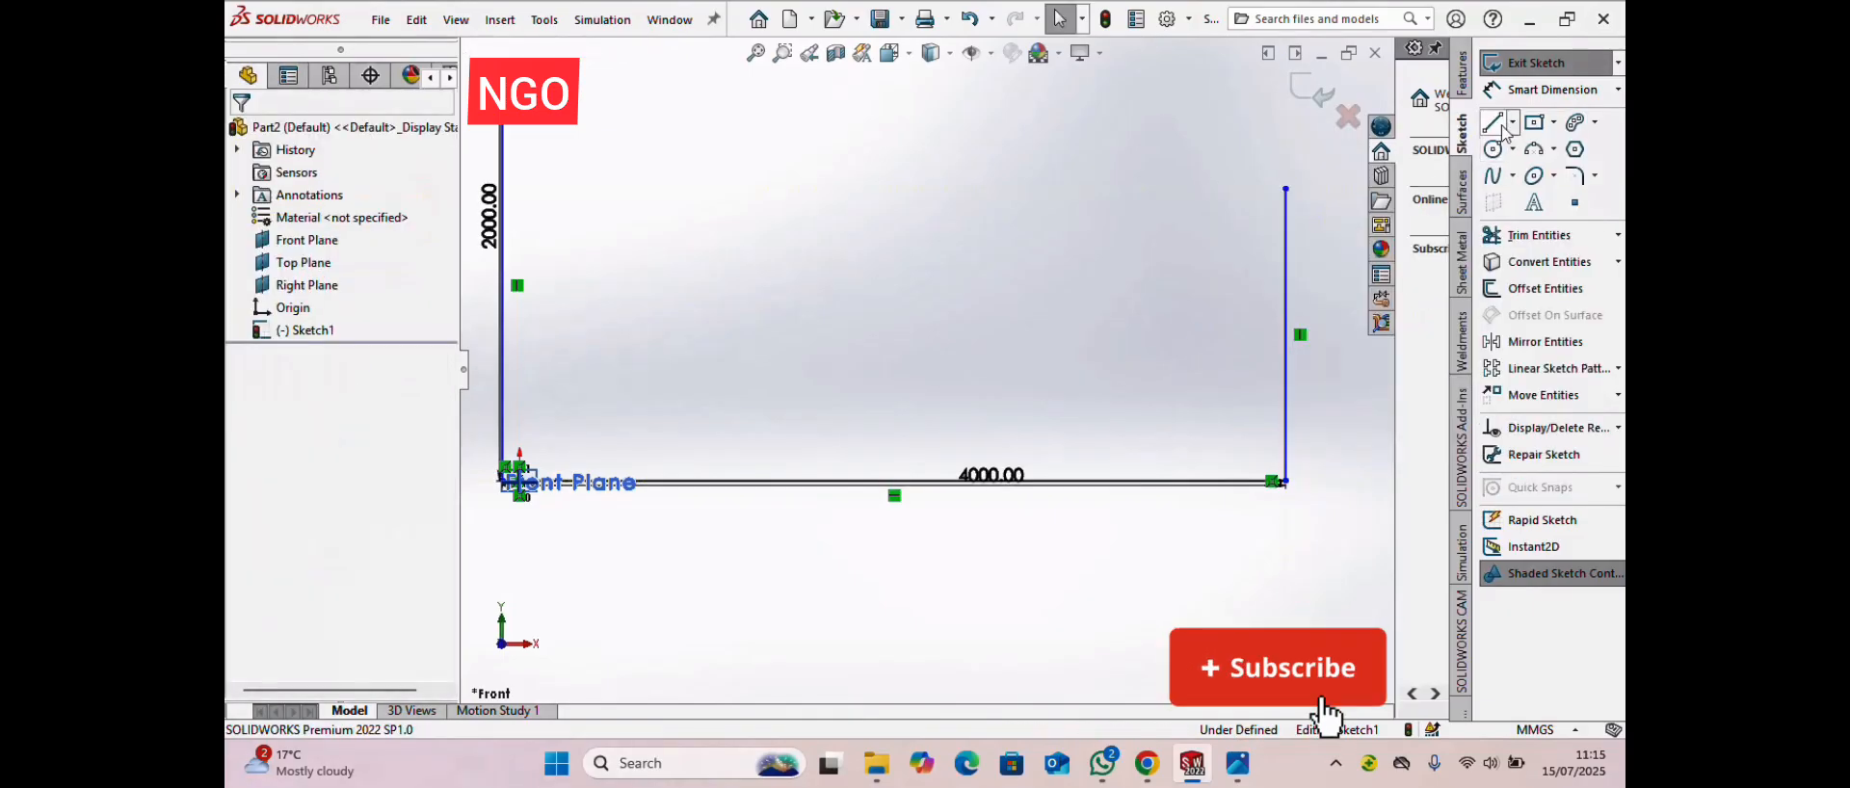
pyautogui.scroll(-2, 846, 506)
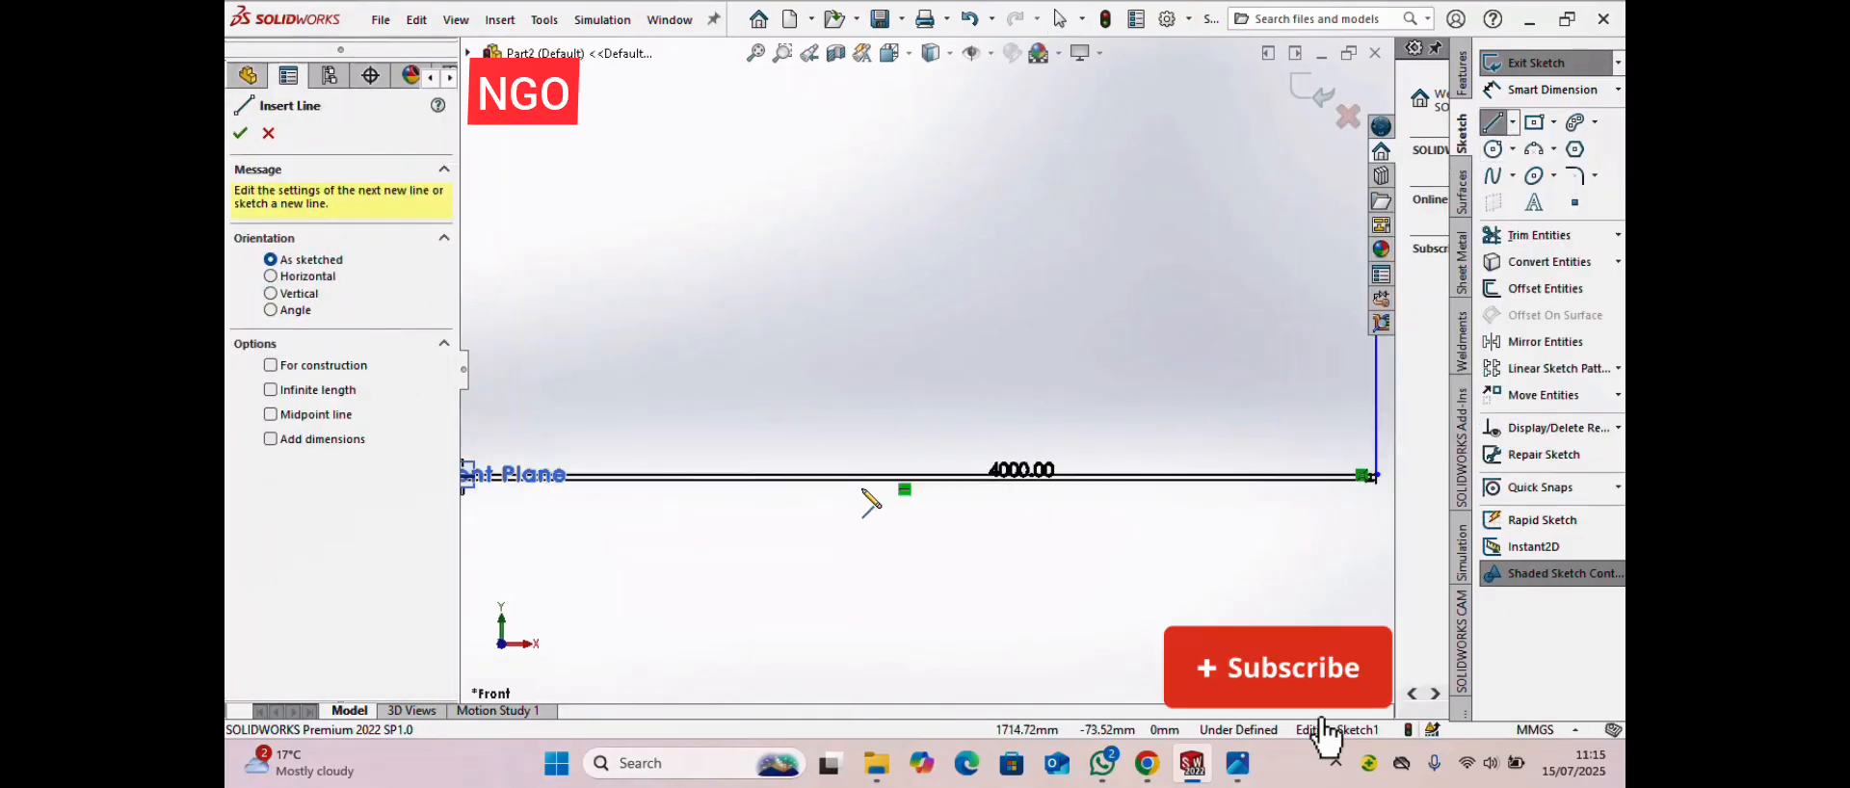
# - Sketch a vertical line about 1491 mm long upward from the midpoint of the 4000 mm horizontal line and end the chain
pyautogui.scroll(2, 915, 400)
pyautogui.scroll(-2, 655, 414)
pyautogui.scroll(-1, 1012, 446)
pyautogui.scroll(3, 1050, 443)
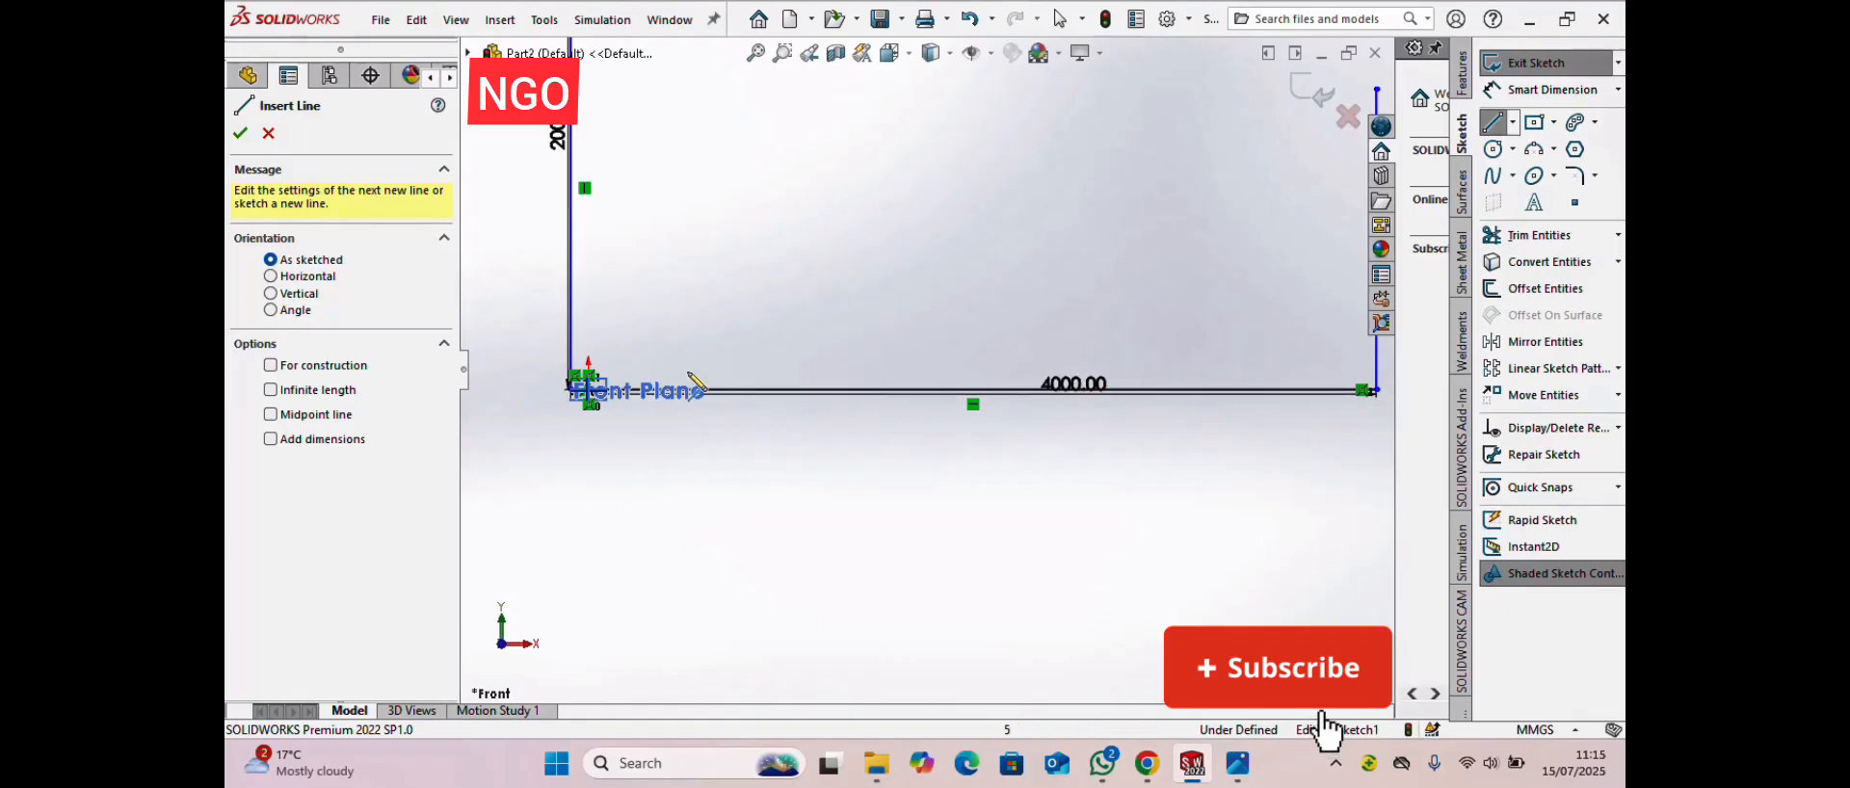
pyautogui.scroll(-1, 1032, 472)
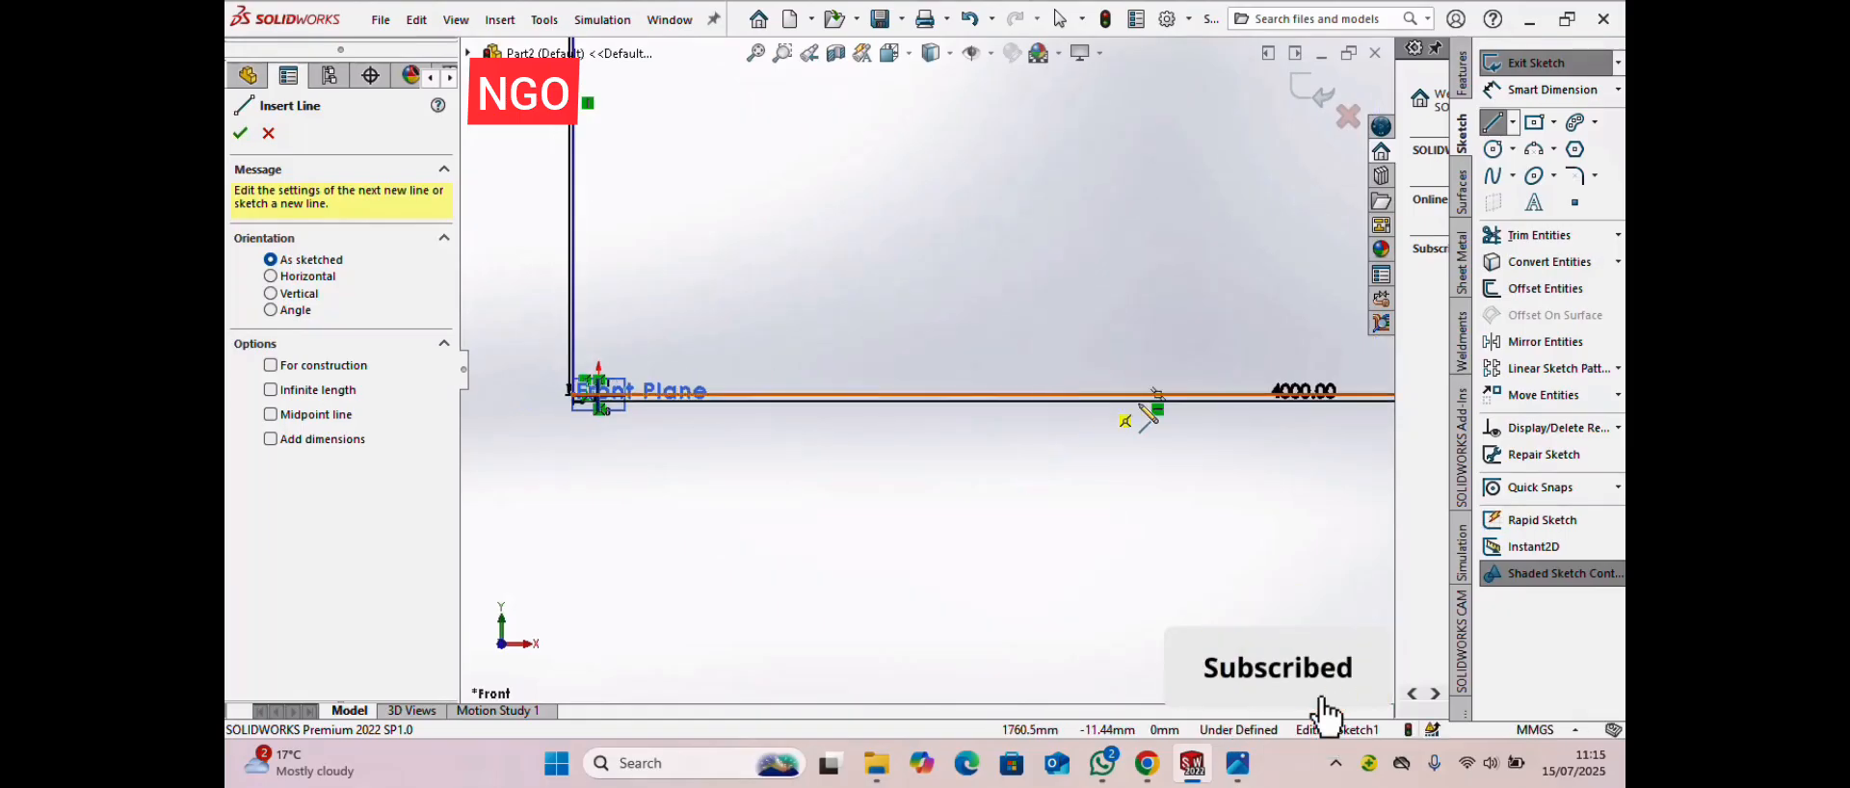
pyautogui.click(1156, 395)
pyautogui.scroll(1, 1171, 385)
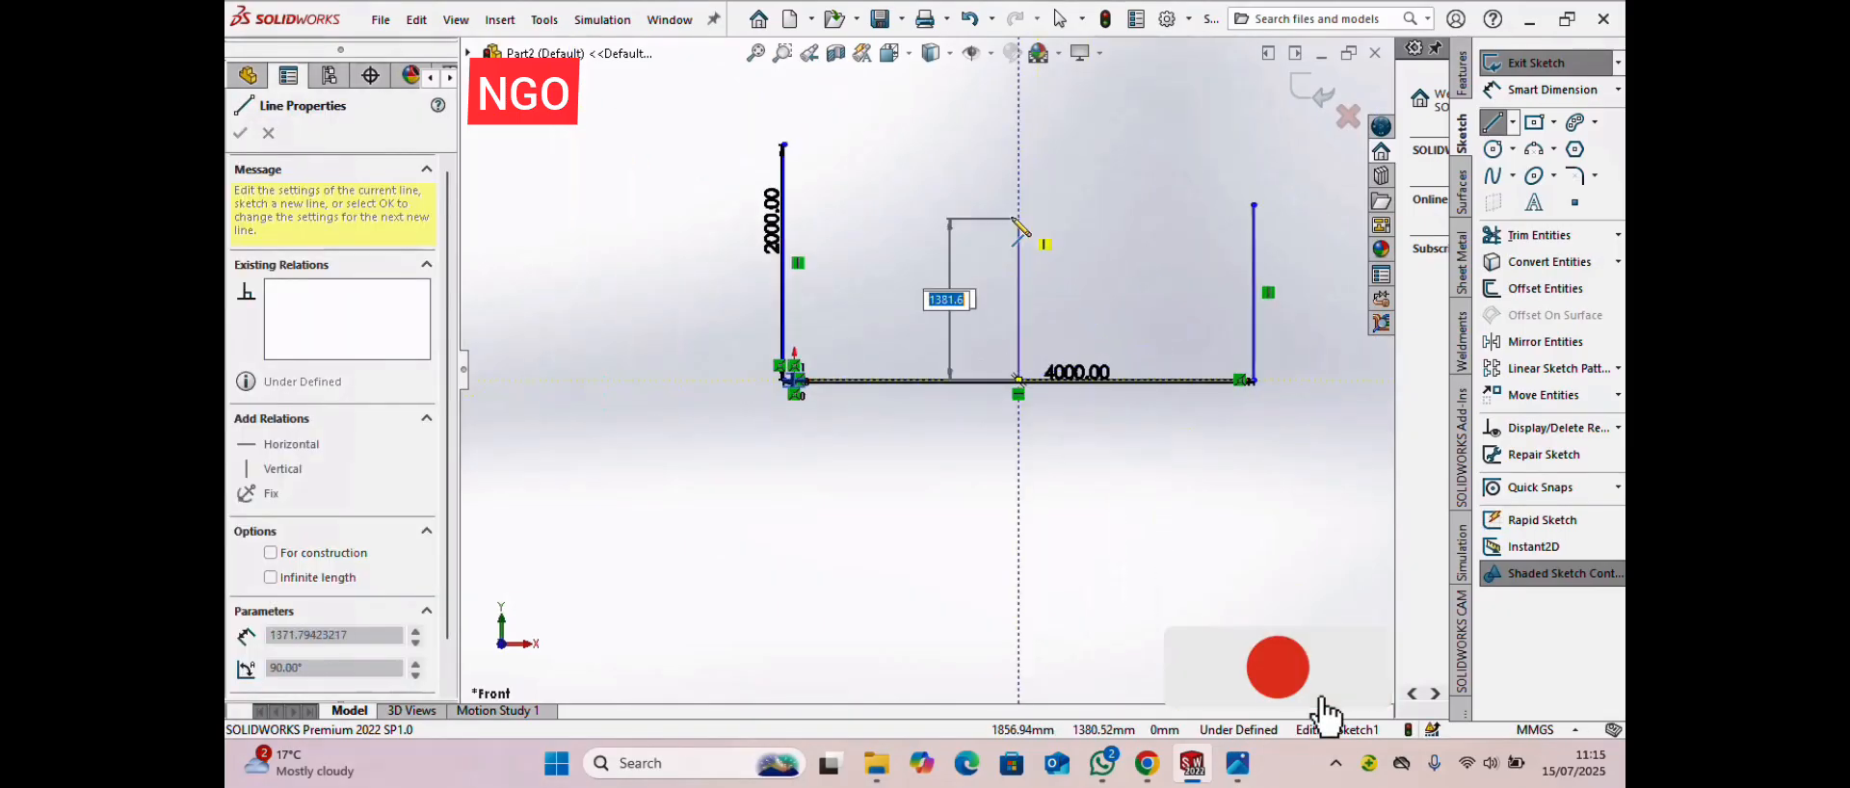
pyautogui.click(1018, 206)
pyautogui.rightClick(1019, 204)
pyautogui.click(1079, 233)
pyautogui.press('Escape')
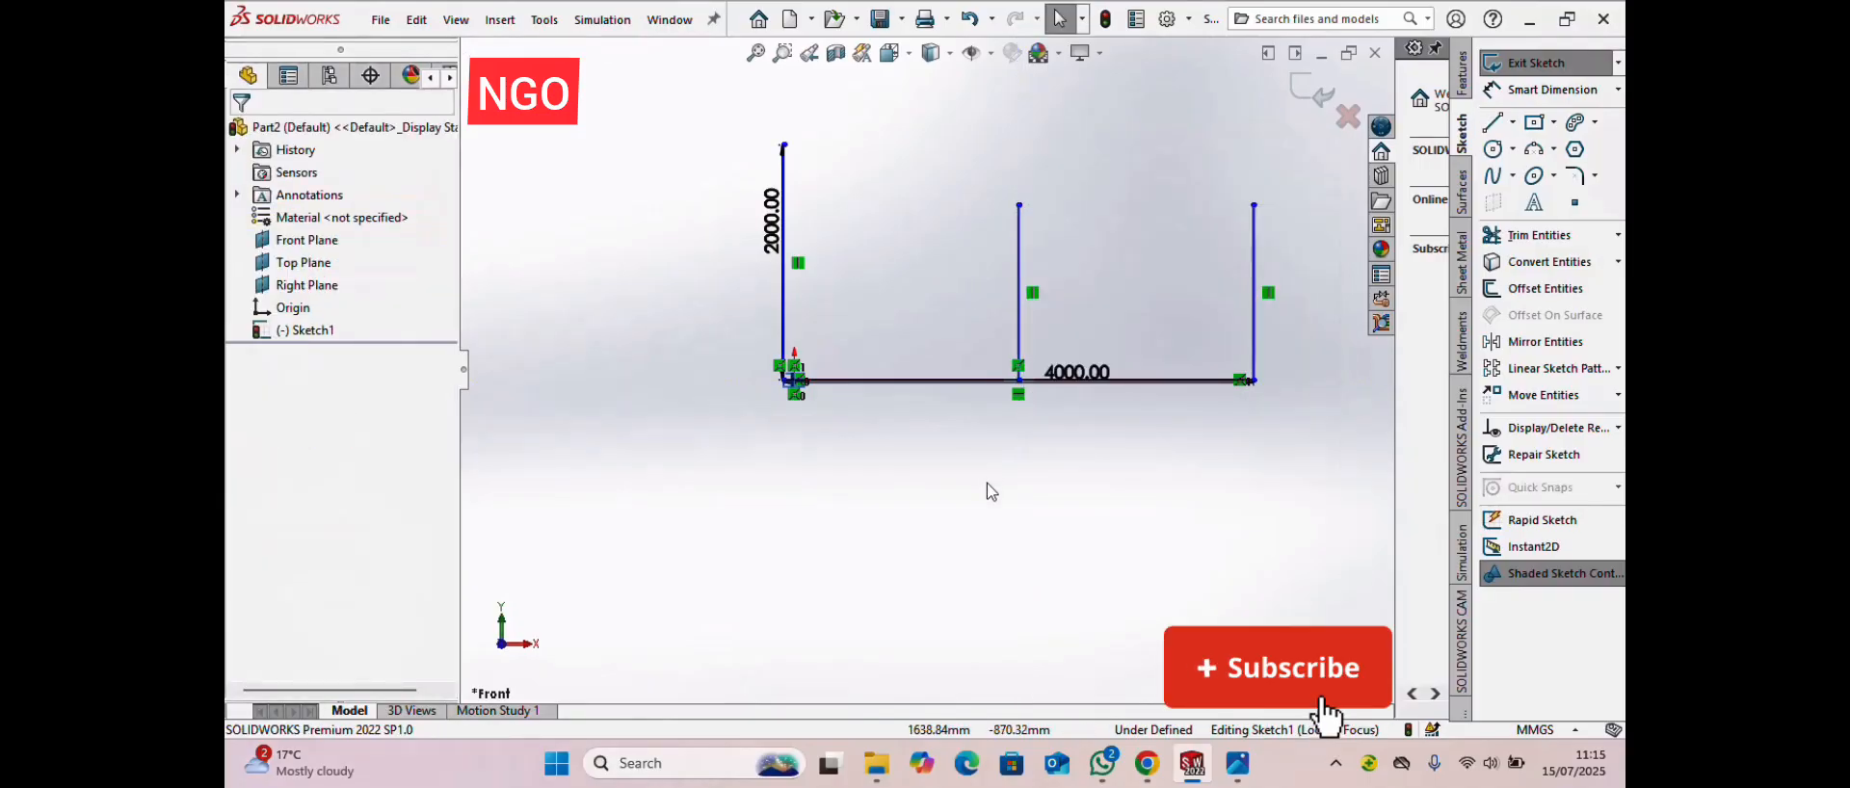
# - Add an Equal relation between the left, middle and right vertical lines
pyautogui.click(1255, 293)
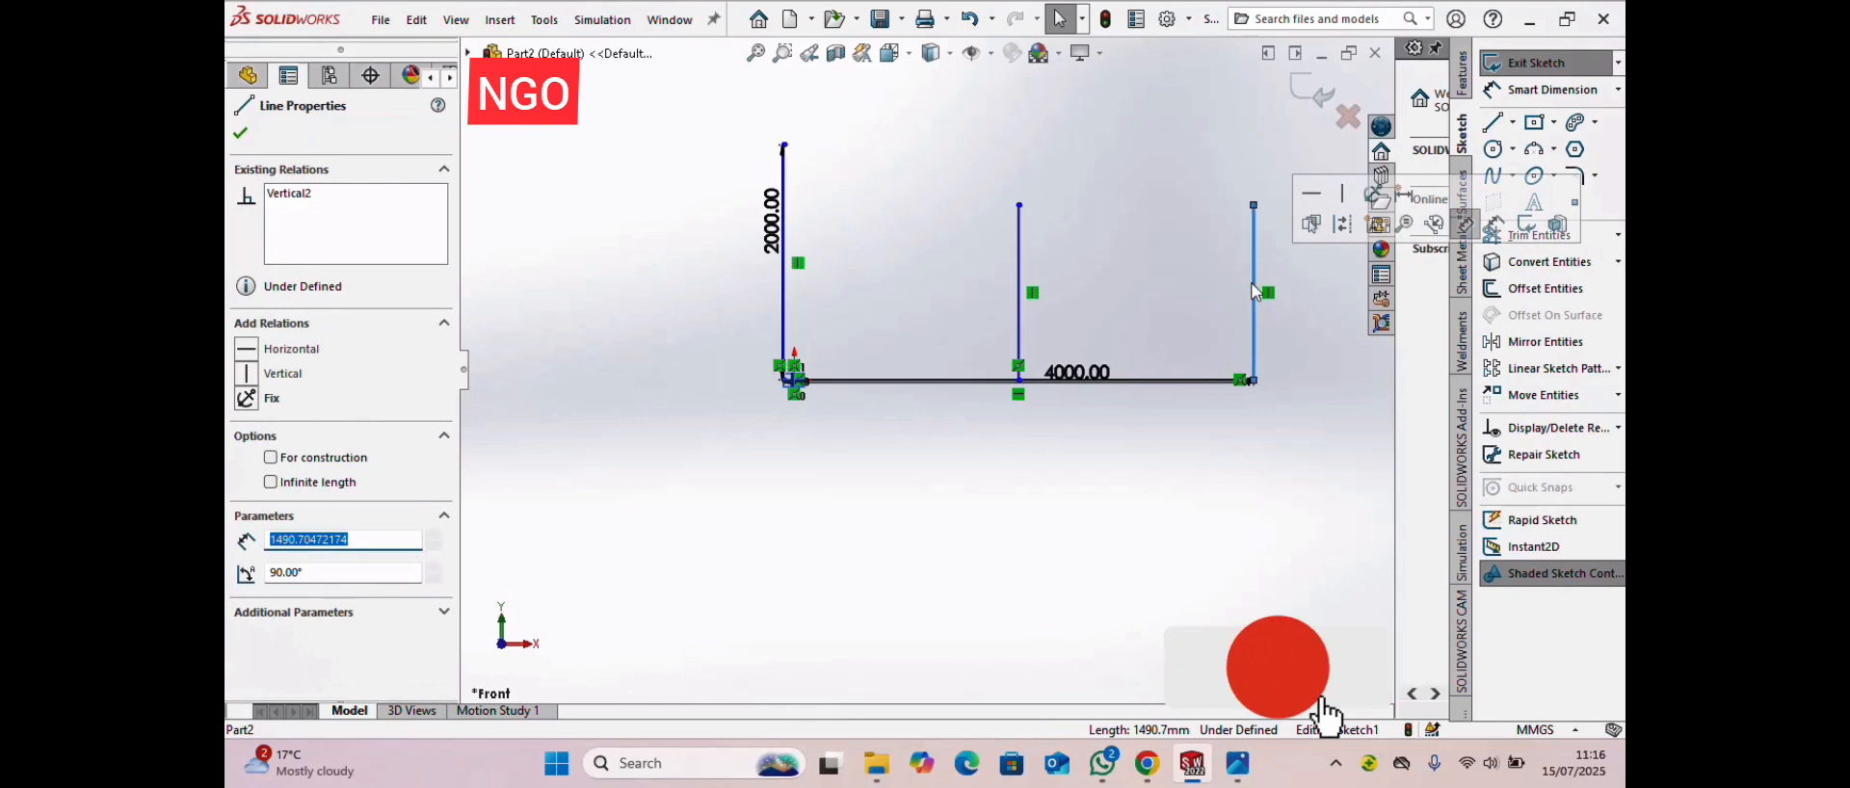
pyautogui.keyDown('ctrl'); pyautogui.click(1020, 258); pyautogui.keyUp('ctrl')
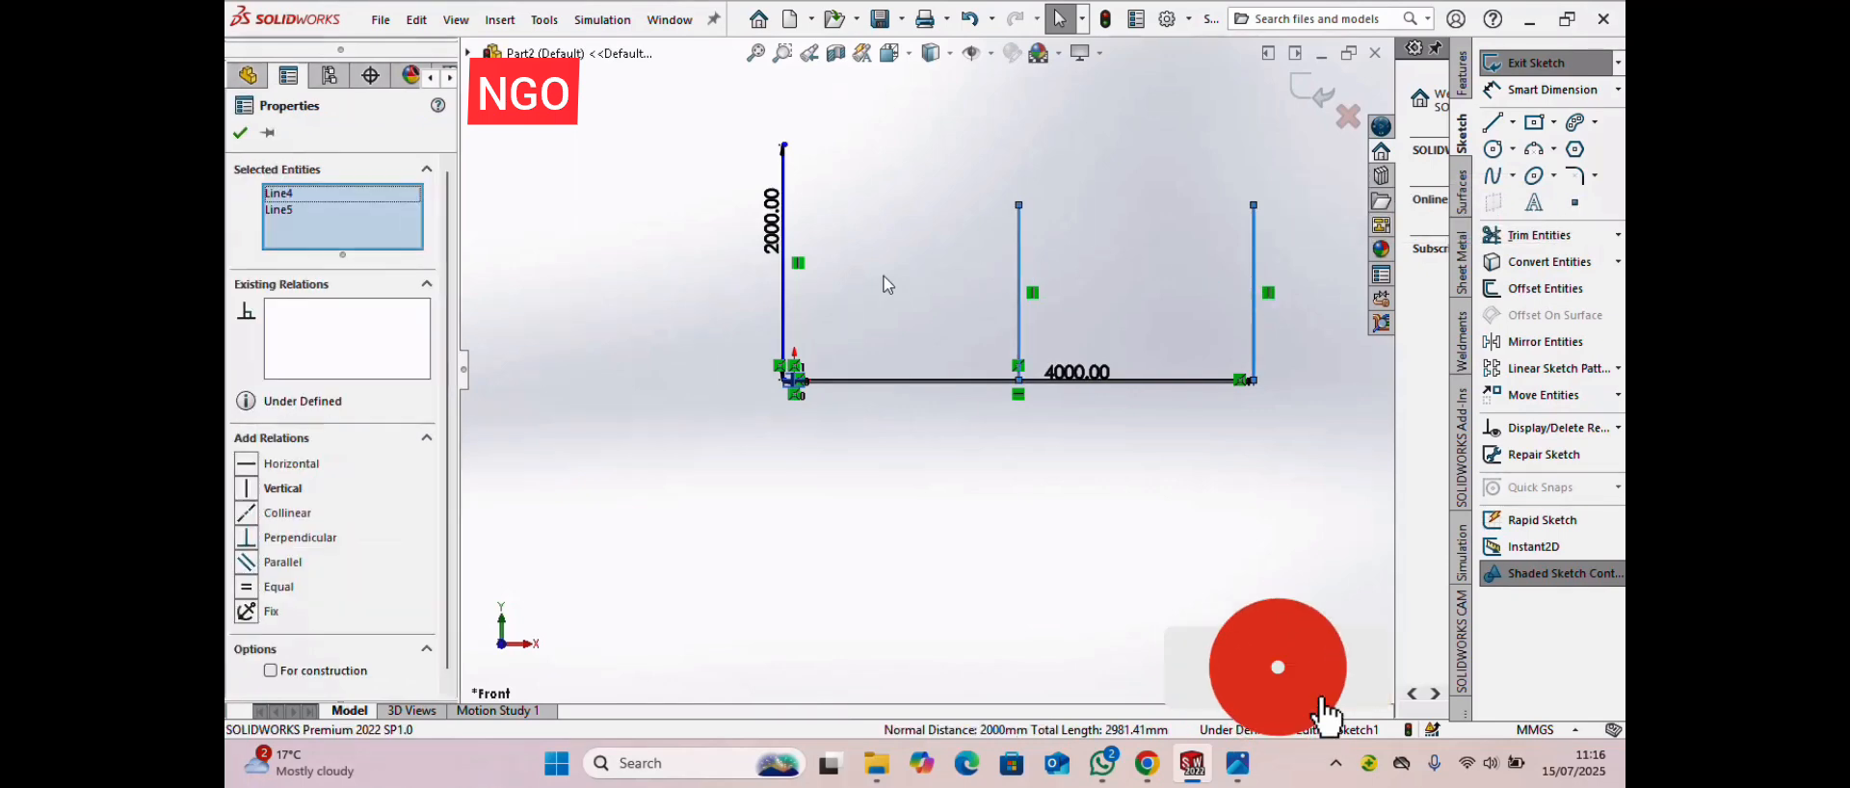
pyautogui.keyDown('ctrl'); pyautogui.click(785, 292); pyautogui.keyUp('ctrl')
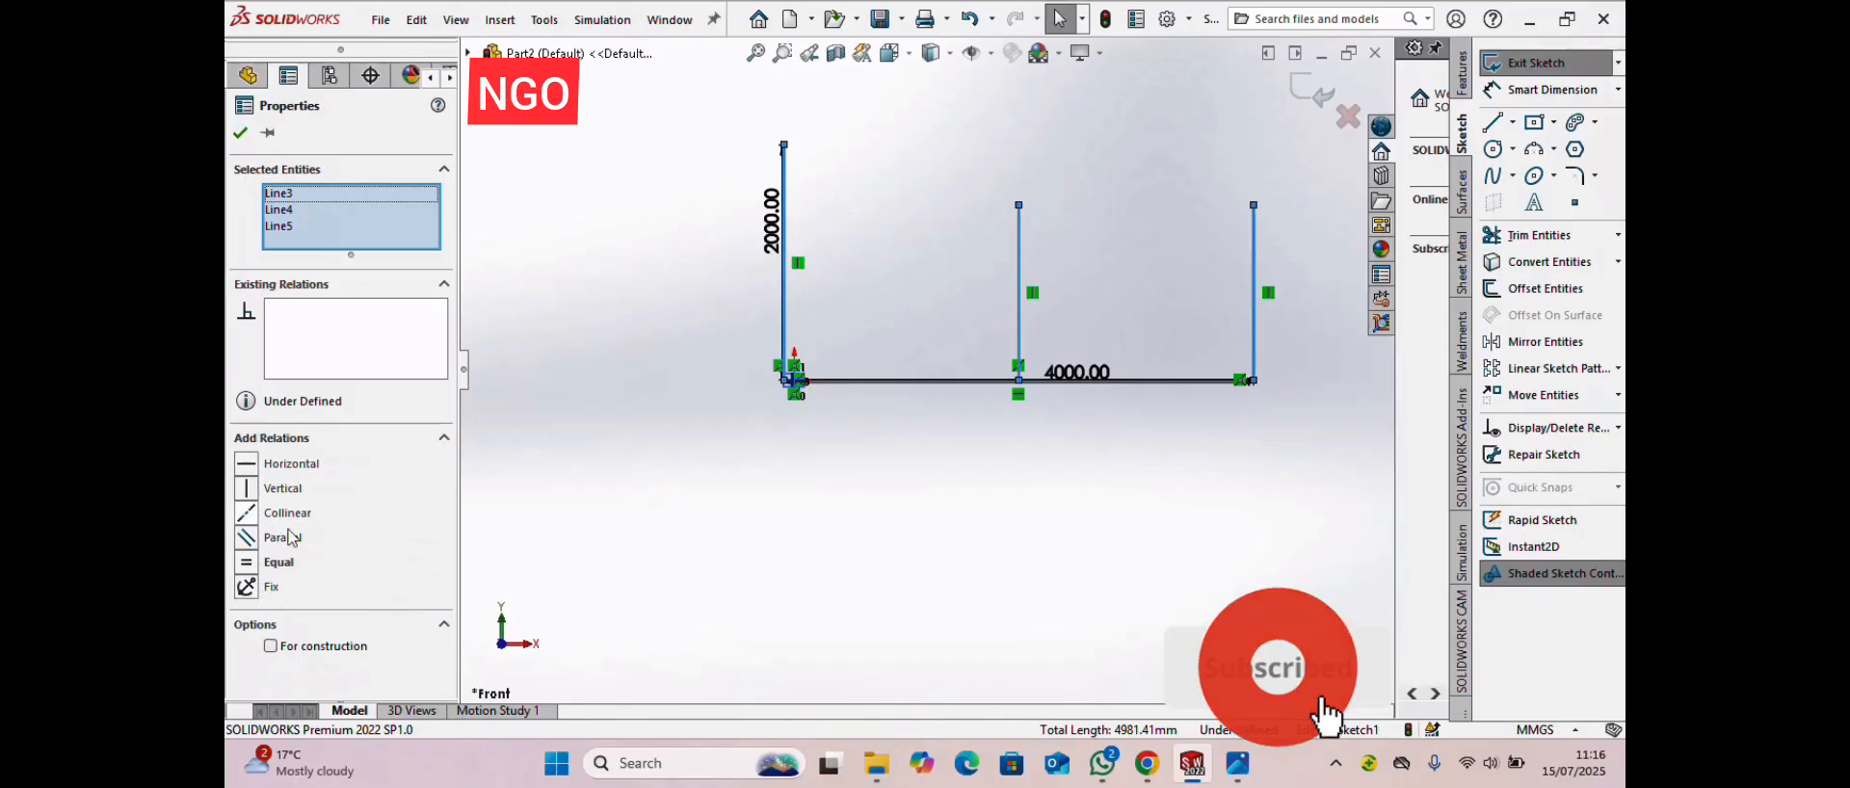
pyautogui.click(249, 568)
pyautogui.click(847, 549)
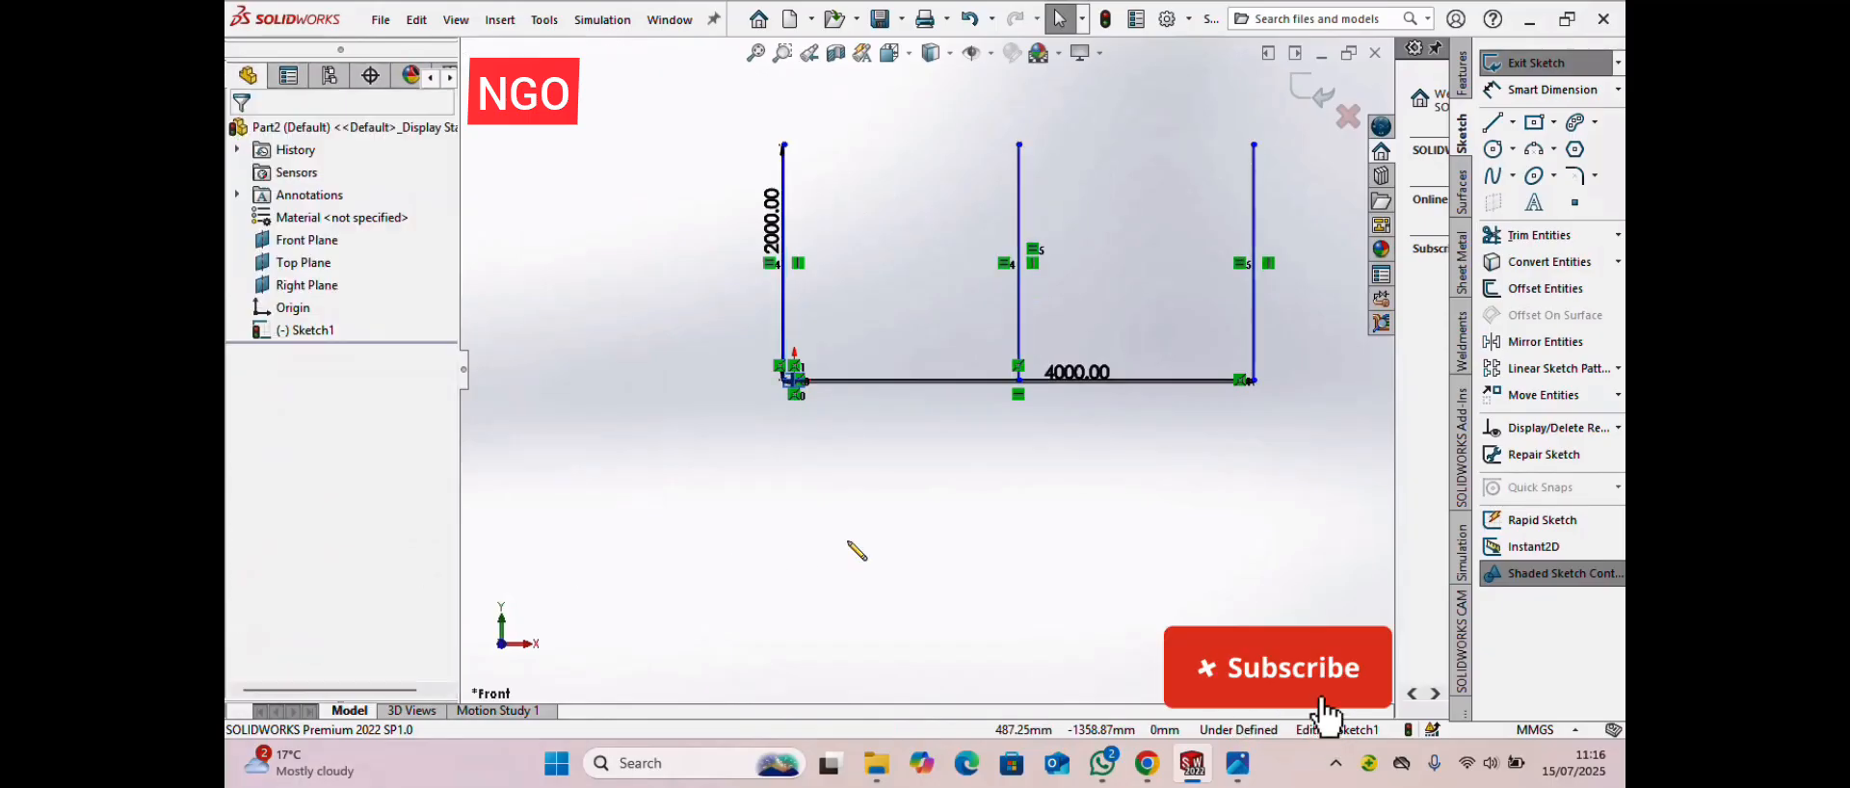
# - Delete the horizontal base line that joins the lower ends of the three vertical lines
pyautogui.scroll(1, 988, 299)
pyautogui.scroll(-2, 987, 298)
pyautogui.scroll(-2, 1007, 318)
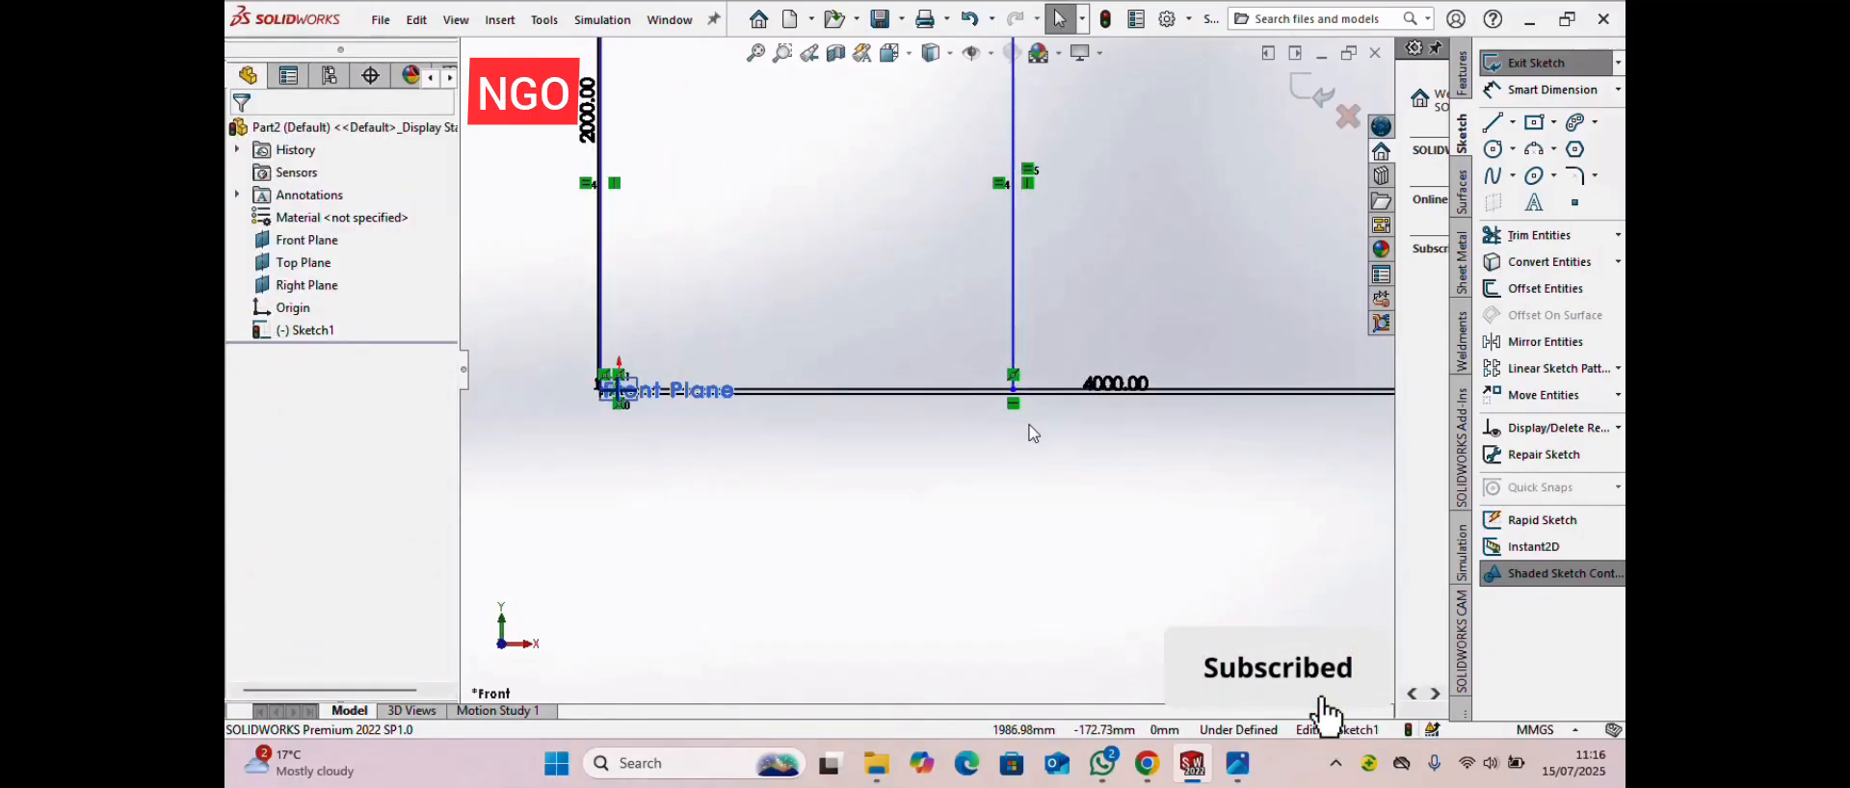
pyautogui.scroll(3, 1033, 412)
pyautogui.scroll(-2, 1054, 360)
pyautogui.scroll(-1, 1054, 350)
pyautogui.scroll(-3, 877, 385)
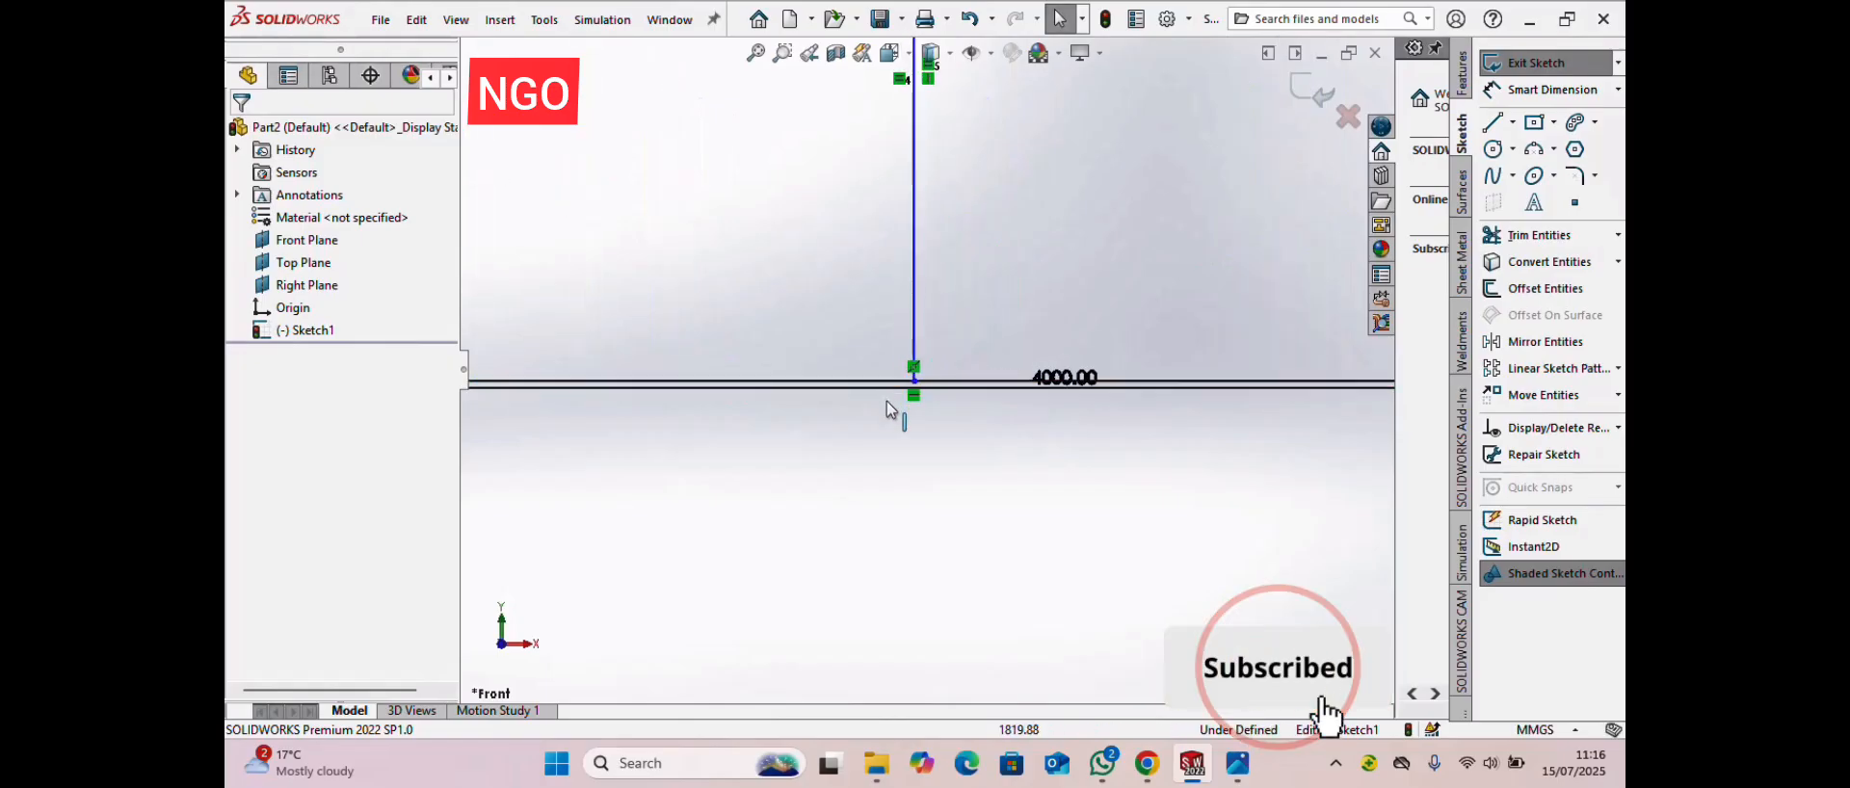
pyautogui.rightClick(871, 382)
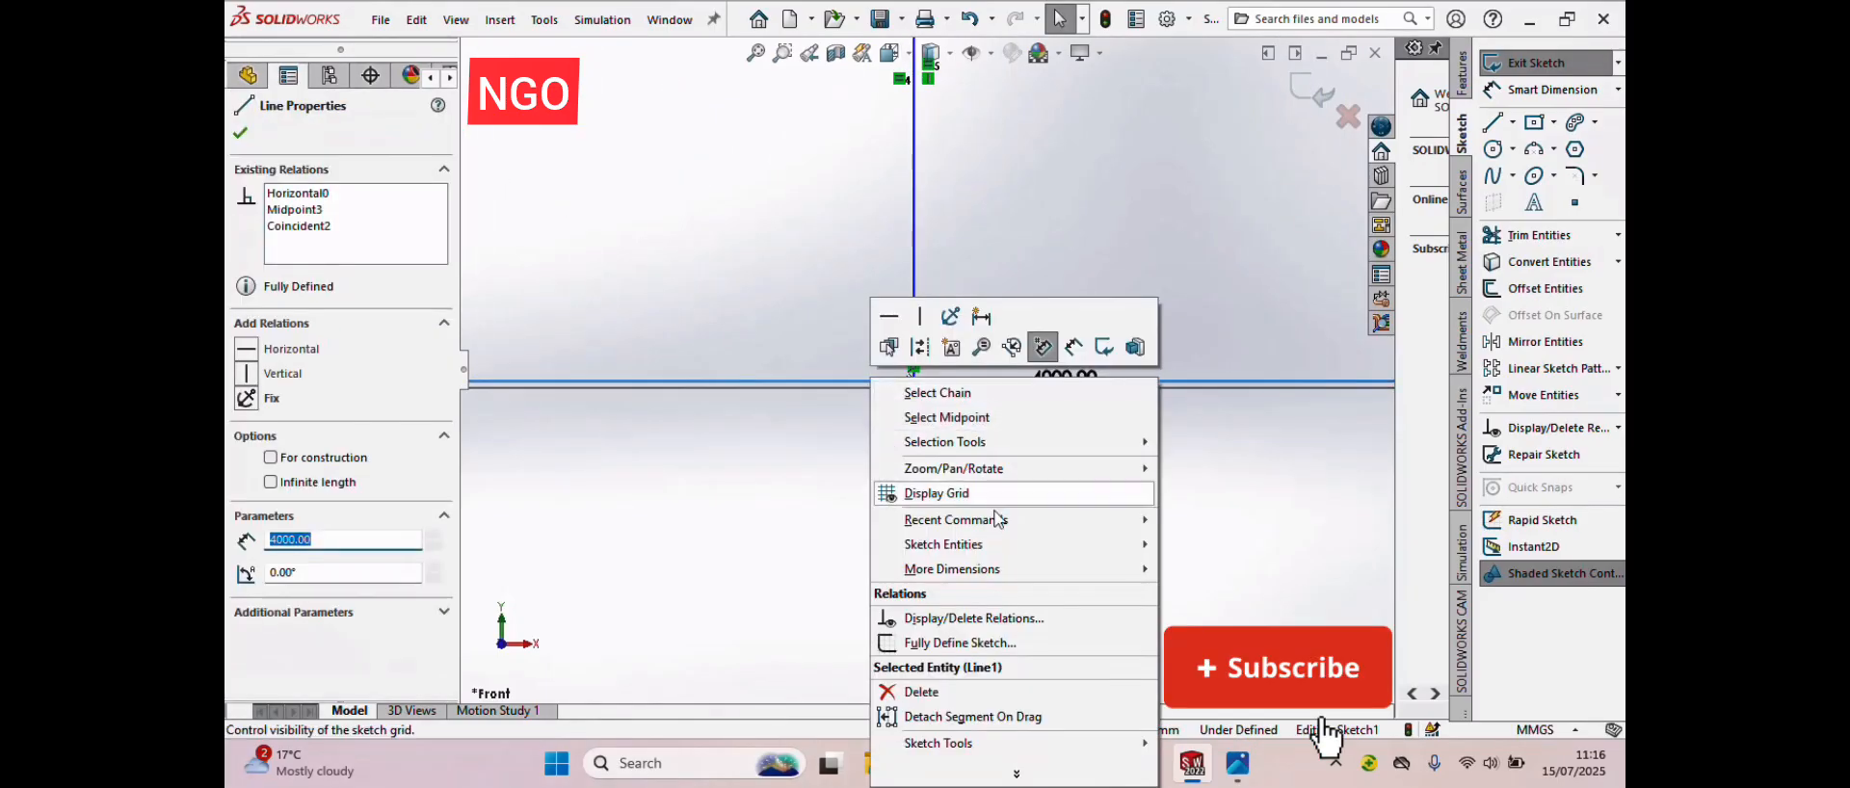
pyautogui.click(924, 692)
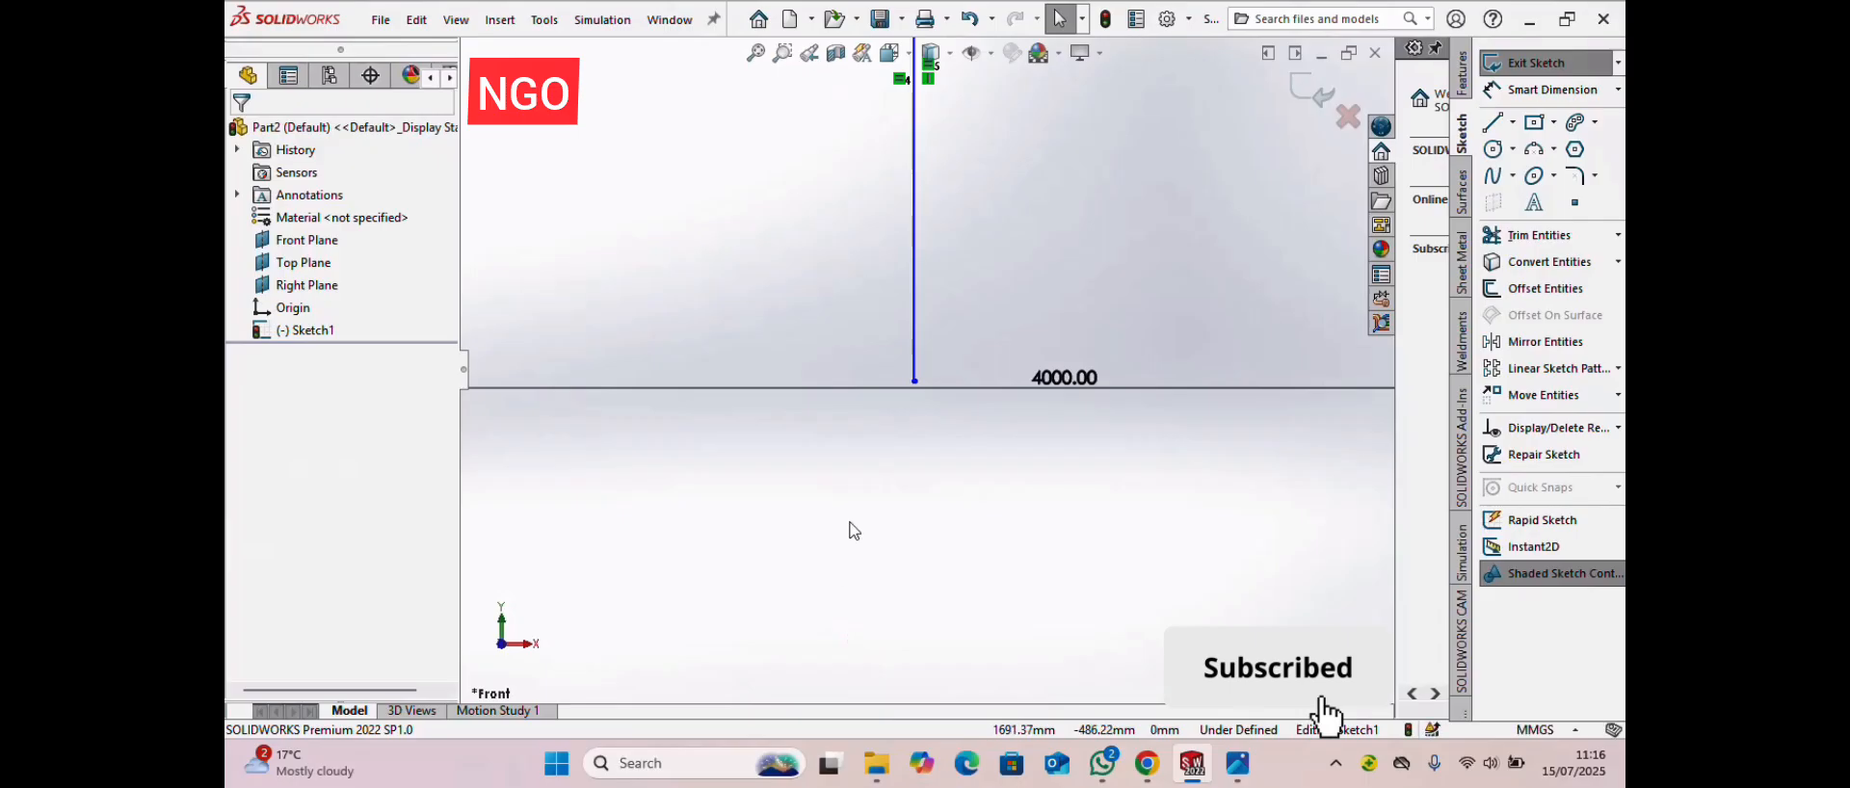
pyautogui.scroll(4, 865, 347)
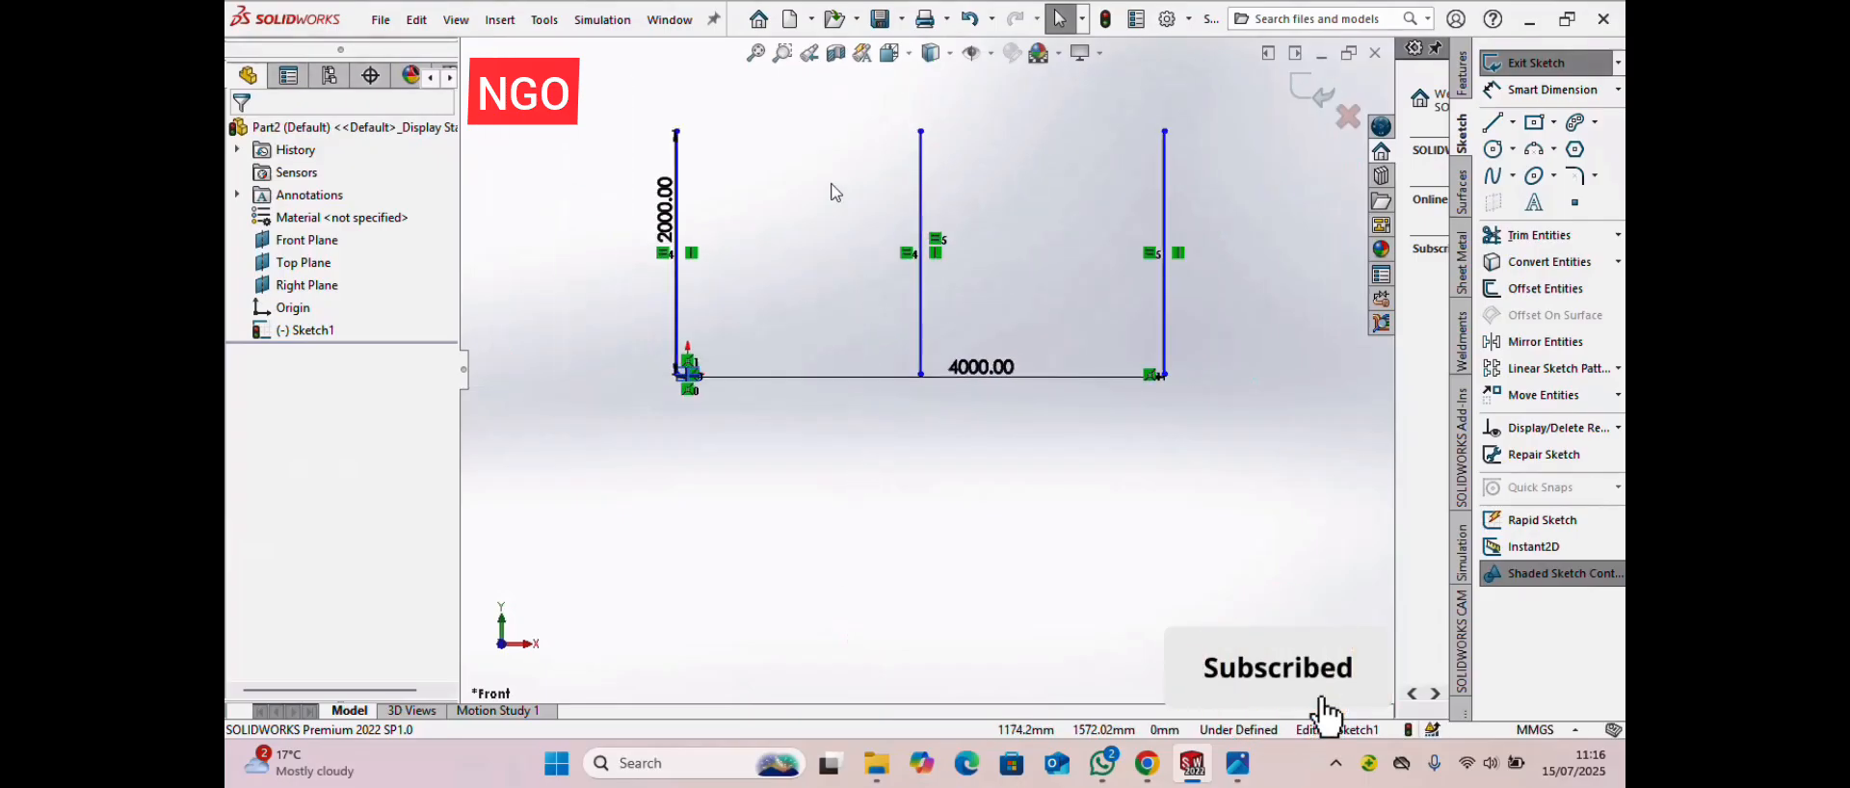
# - Sketch a 4000 mm horizontal line between the left and right vertical lines, about 496 mm above their lower ends
pyautogui.scroll(-1, 689, 220)
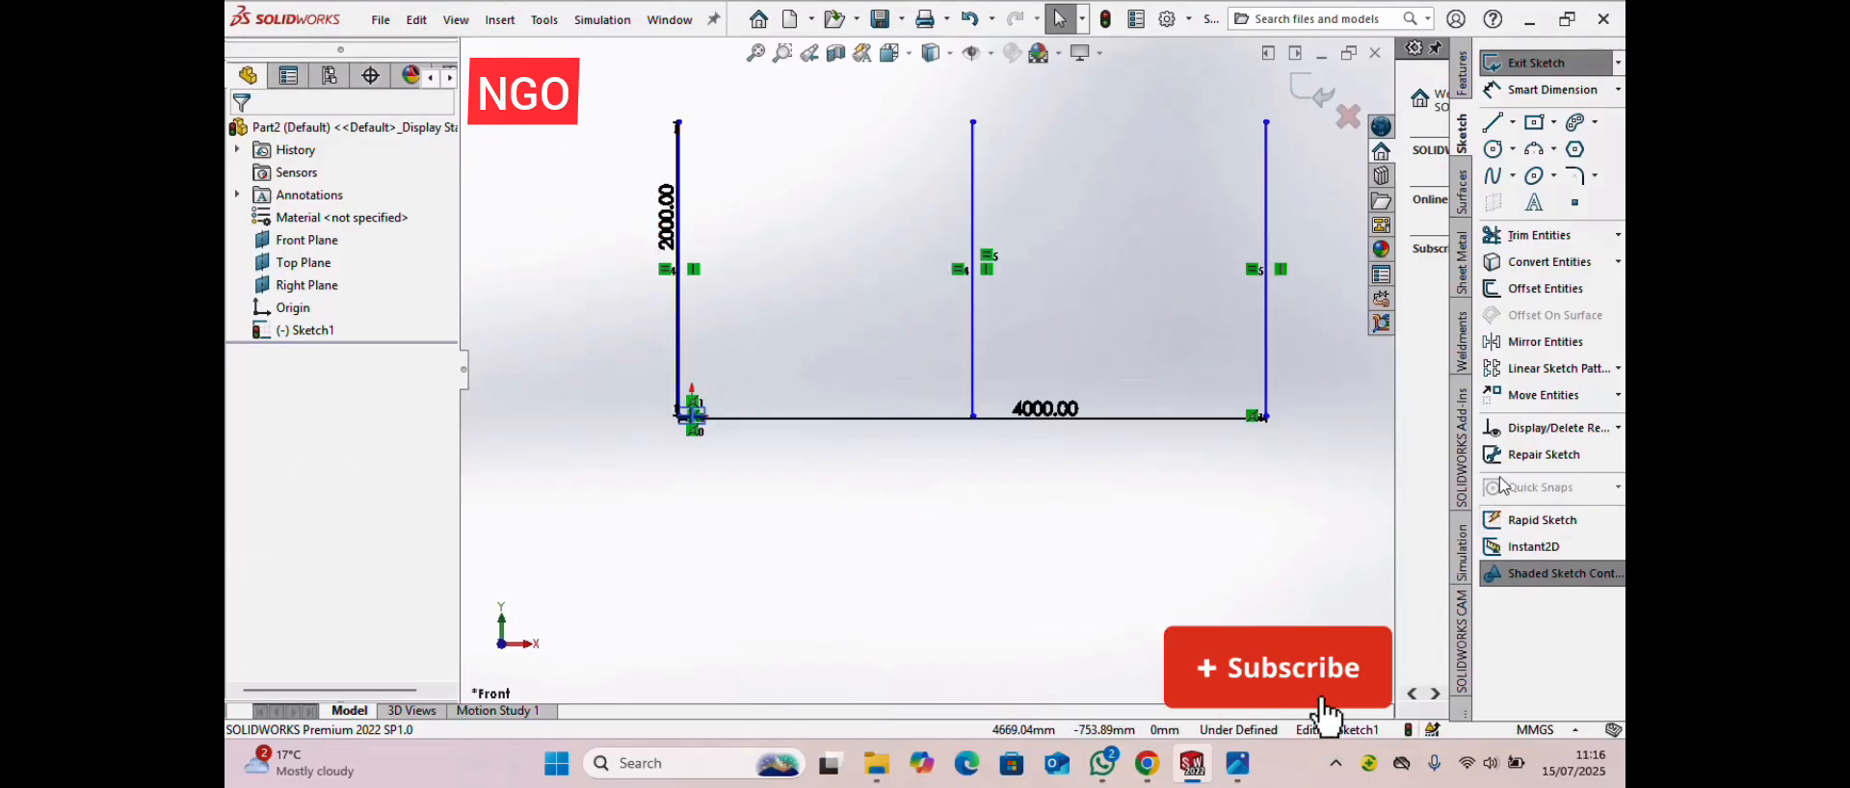
pyautogui.click(1492, 122)
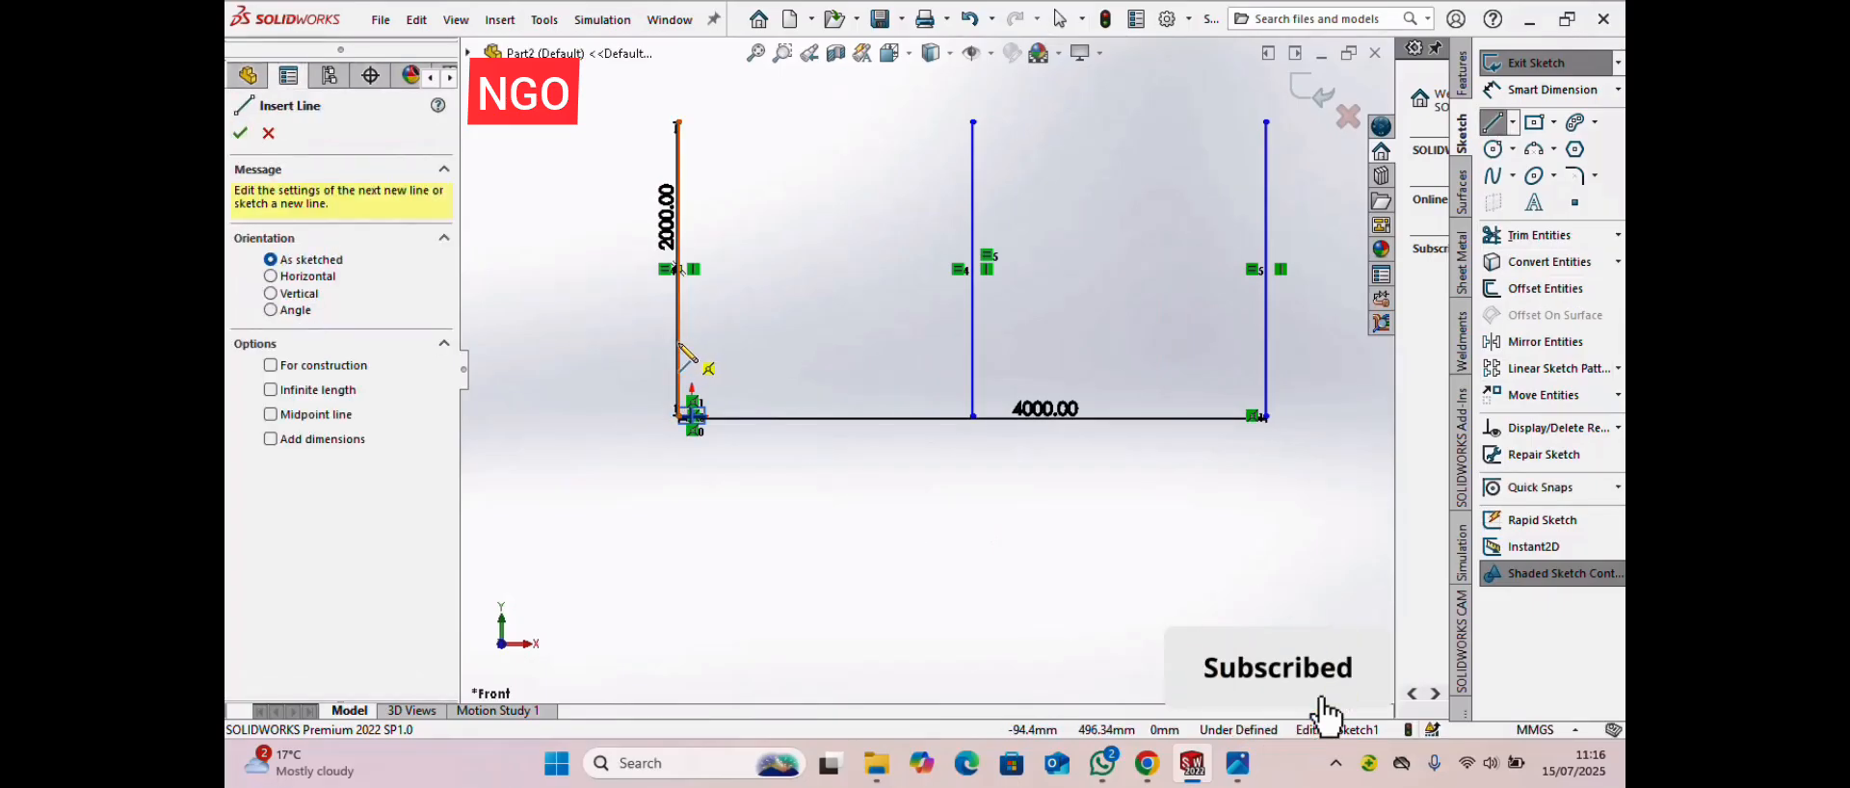
pyautogui.click(679, 416)
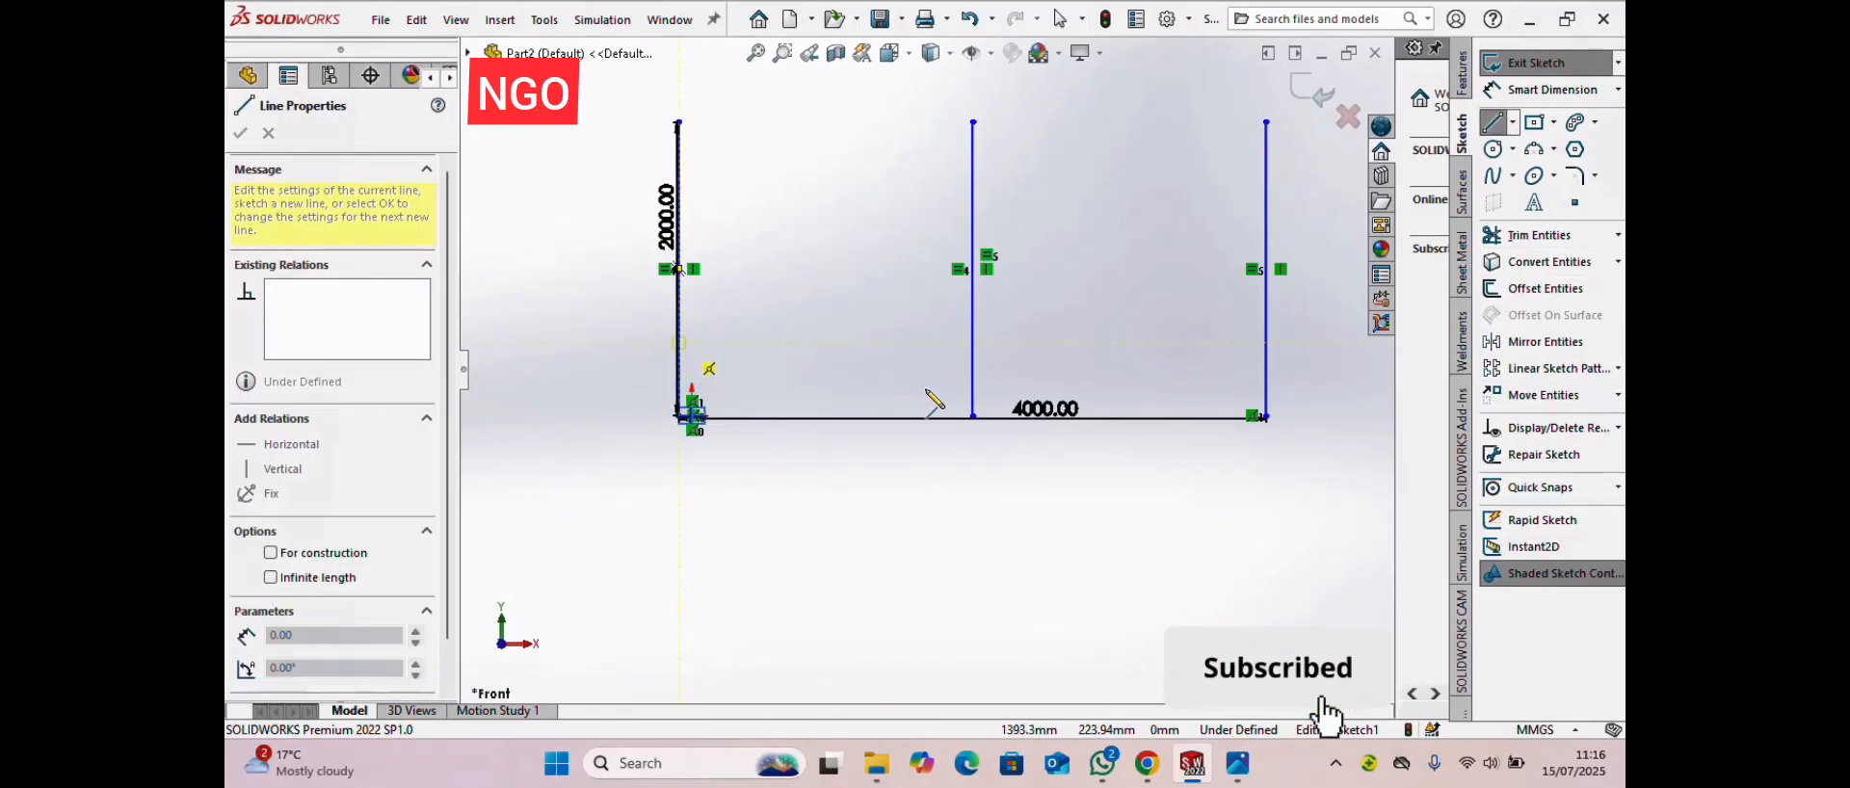
pyautogui.click(1265, 342)
pyautogui.rightClick(1265, 342)
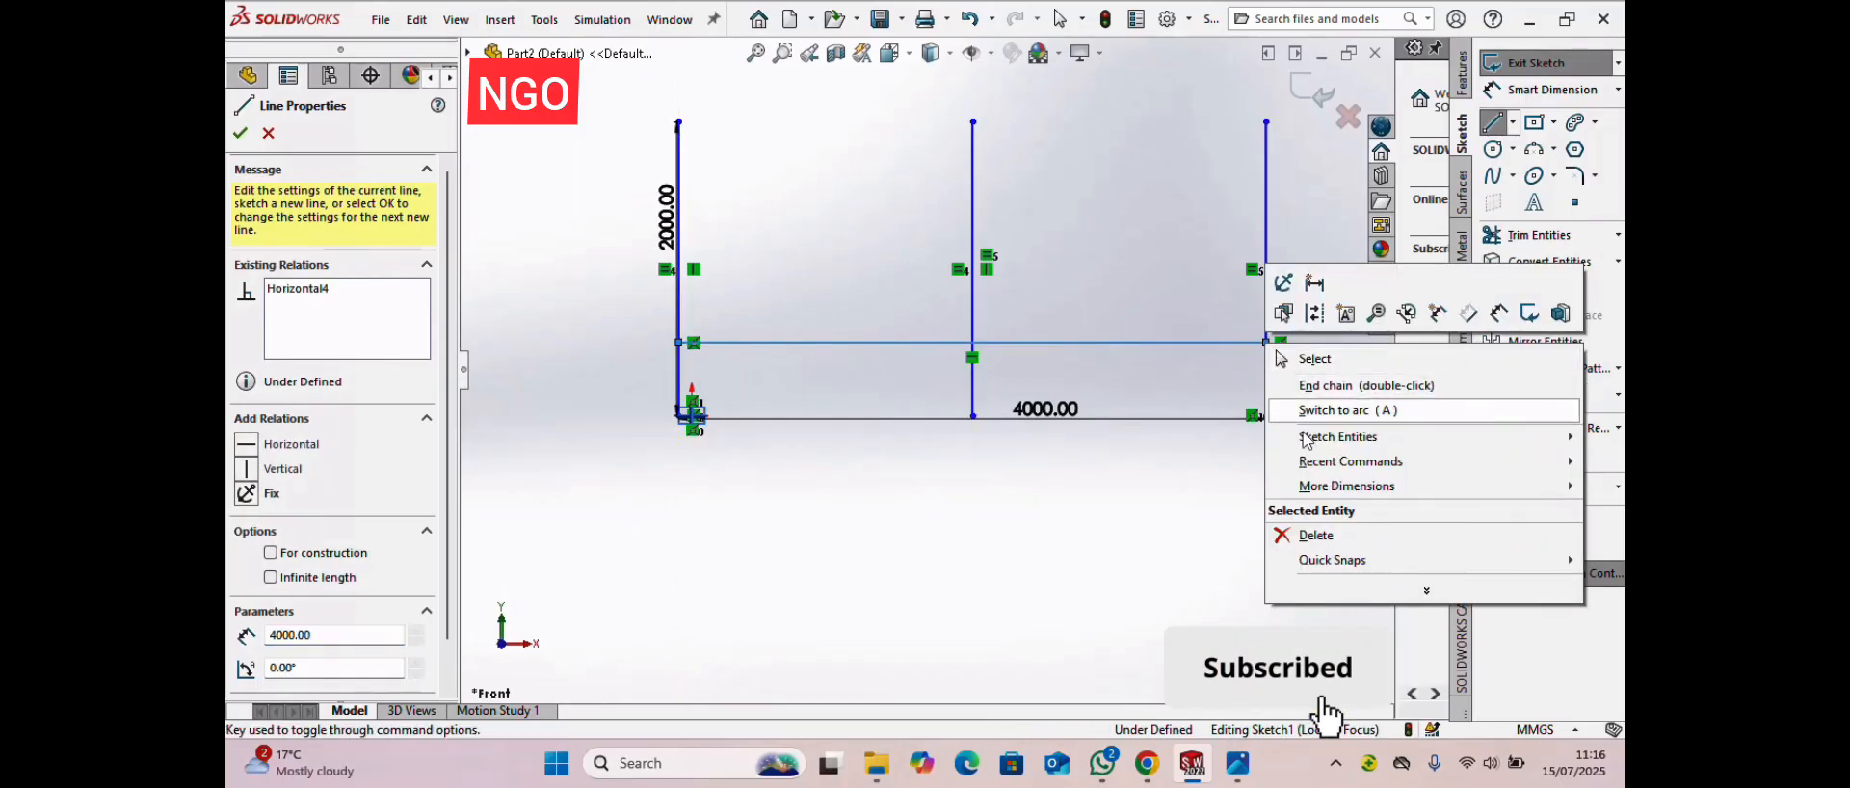
# - Dimension the horizontal line's height above the right vertical line's lower endpoint as 400 mm with Smart Dimension
pyautogui.click(1501, 314)
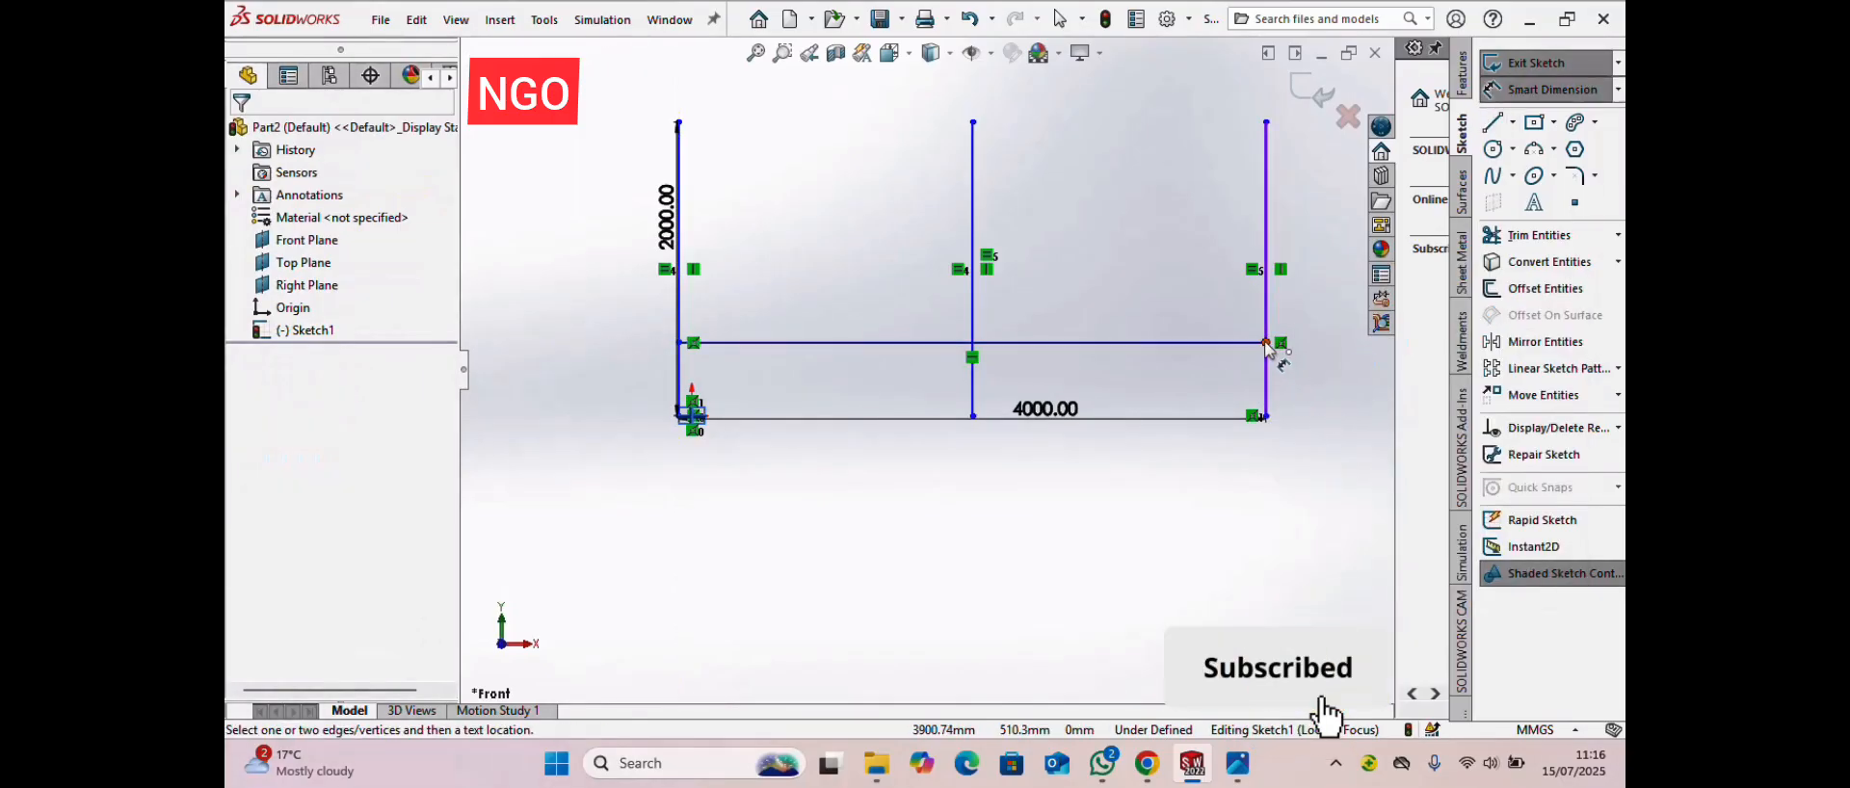
pyautogui.click(1300, 397)
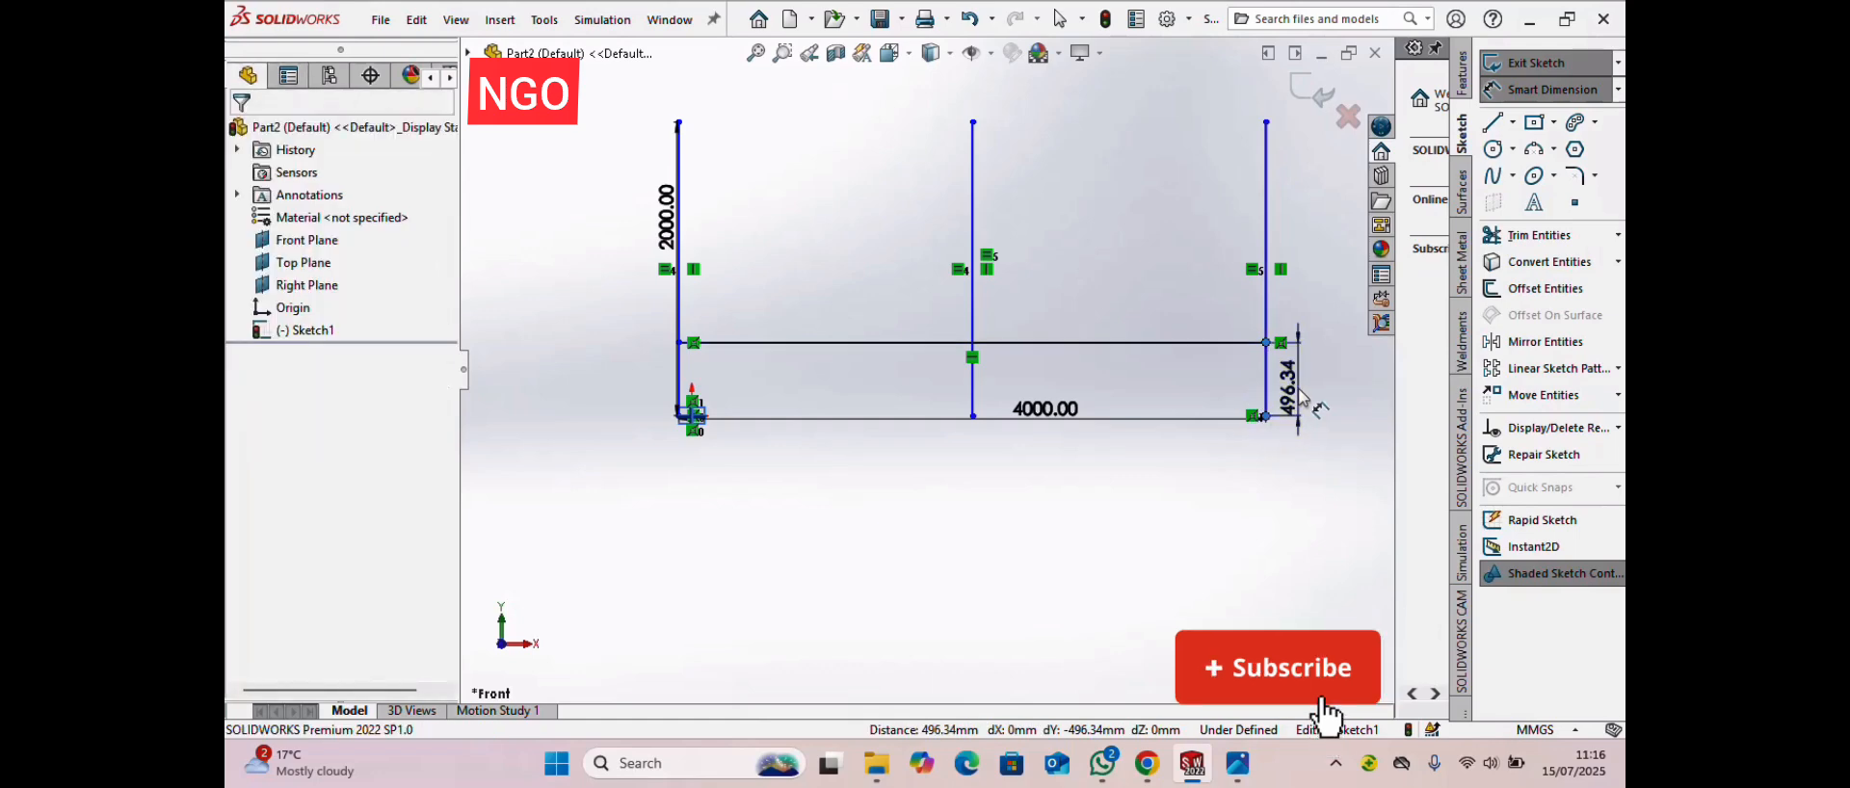
pyautogui.write('4')
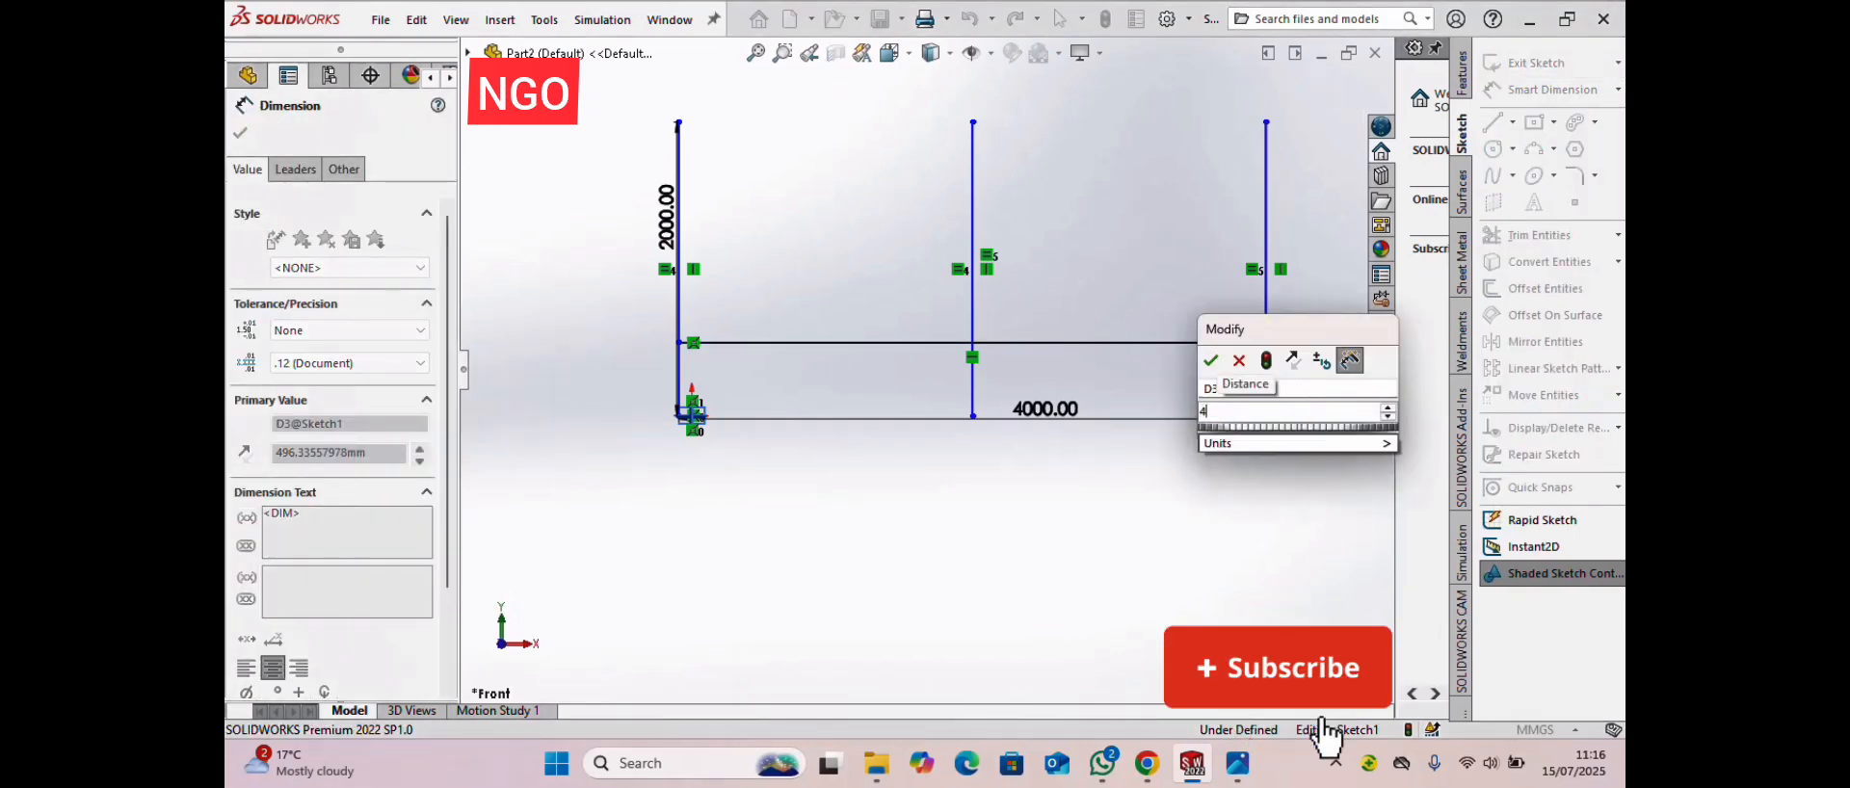
pyautogui.write('00')
pyautogui.press('Return')
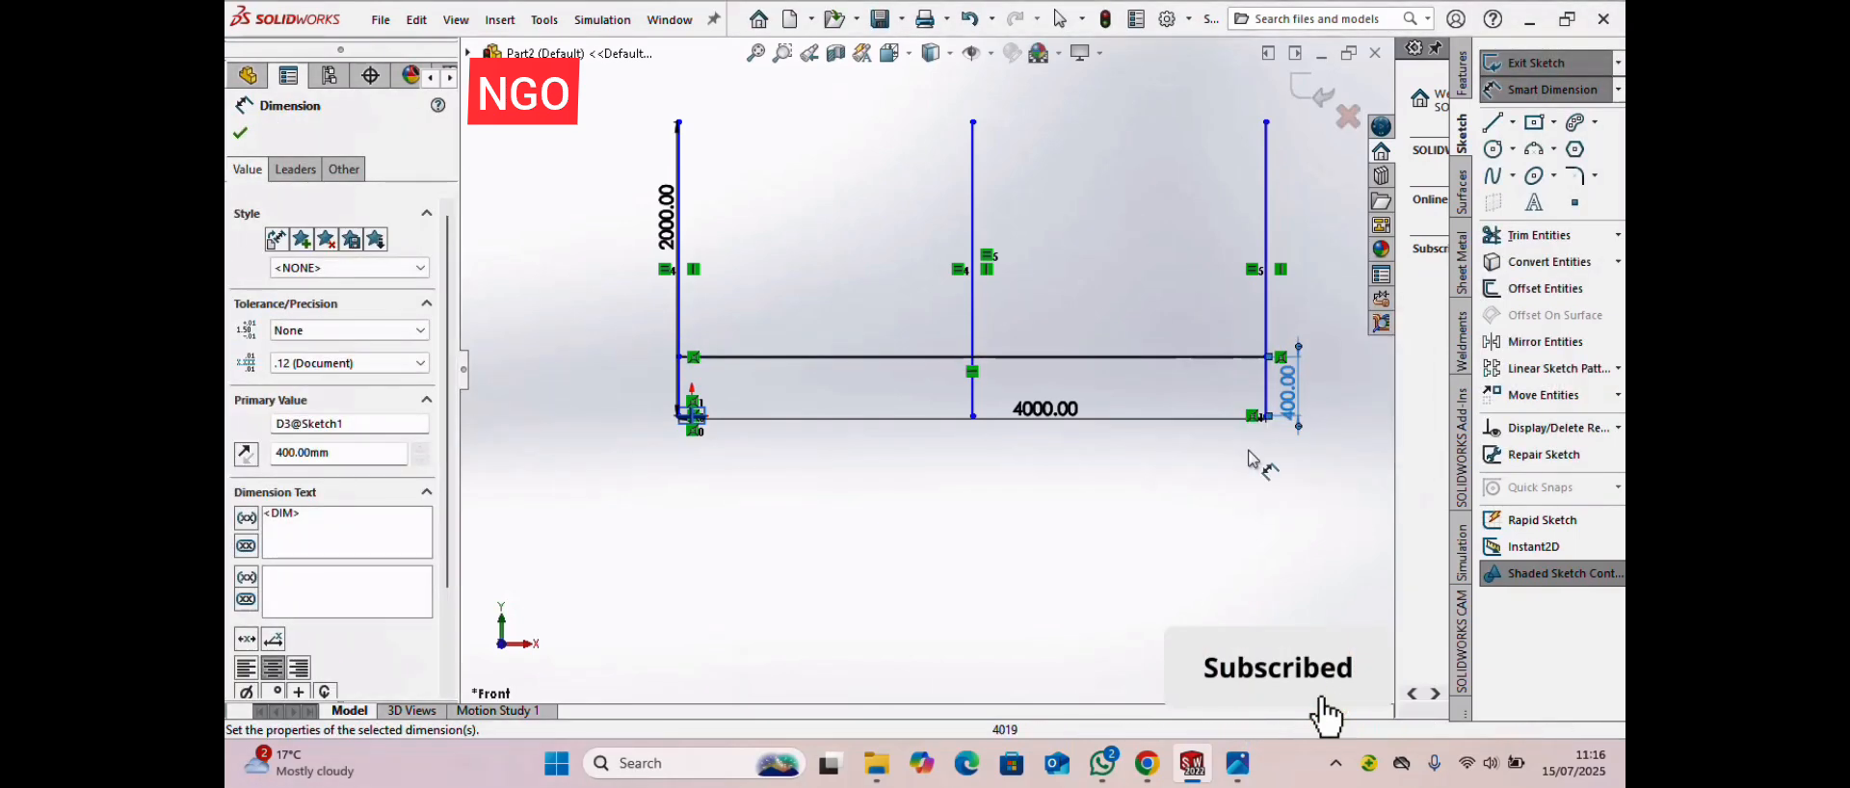
pyautogui.rightClick(1101, 509)
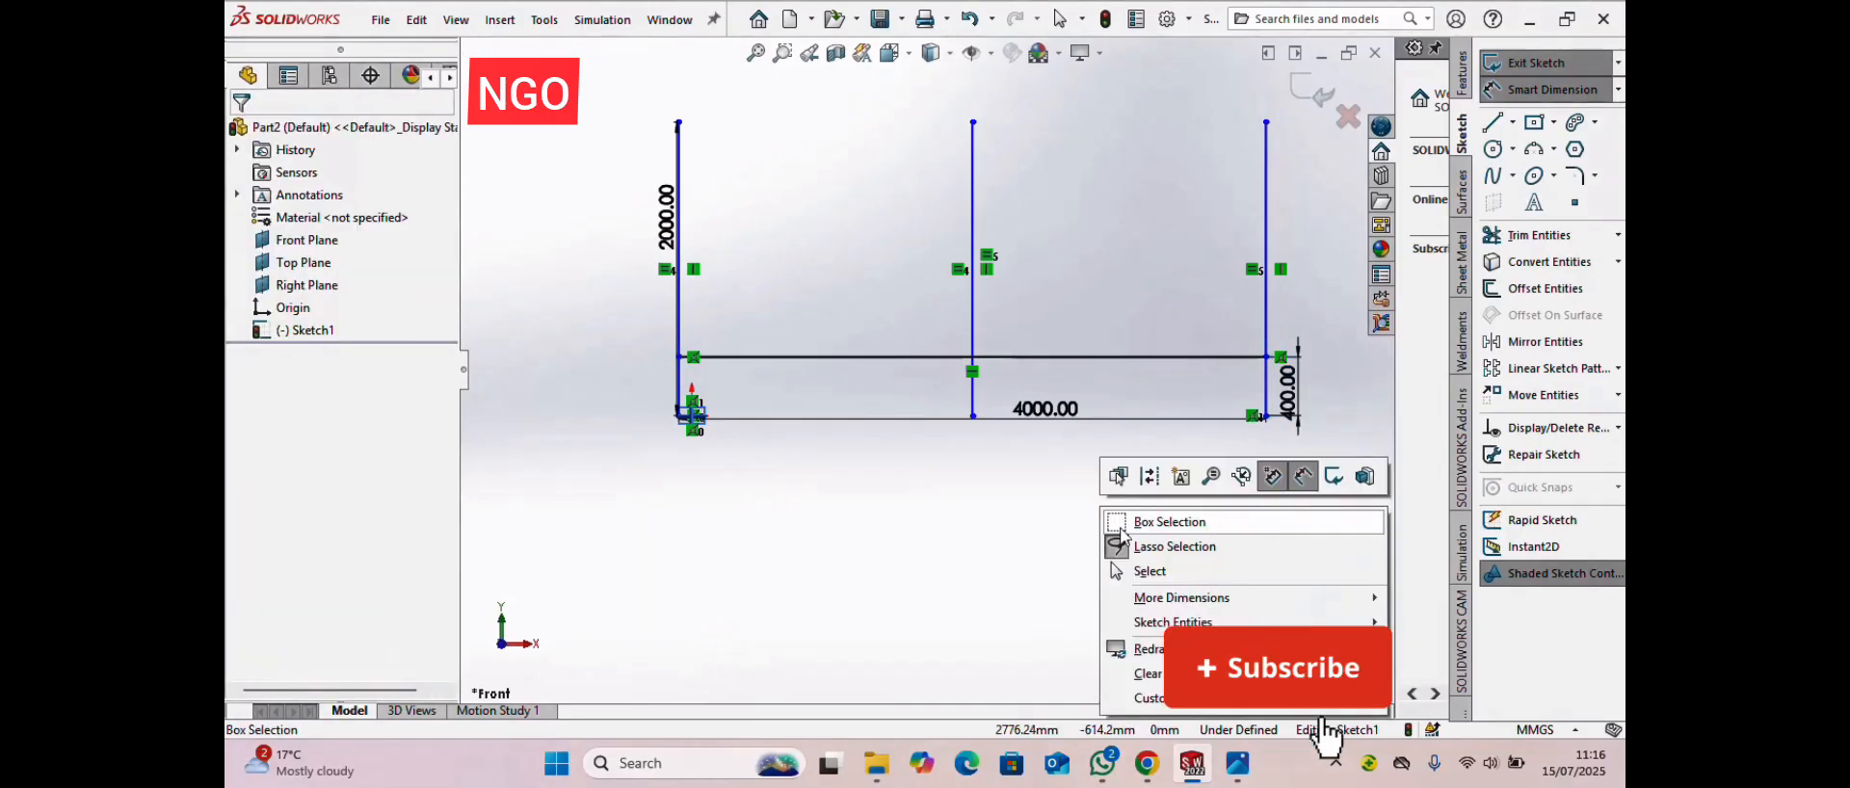
pyautogui.click(1172, 584)
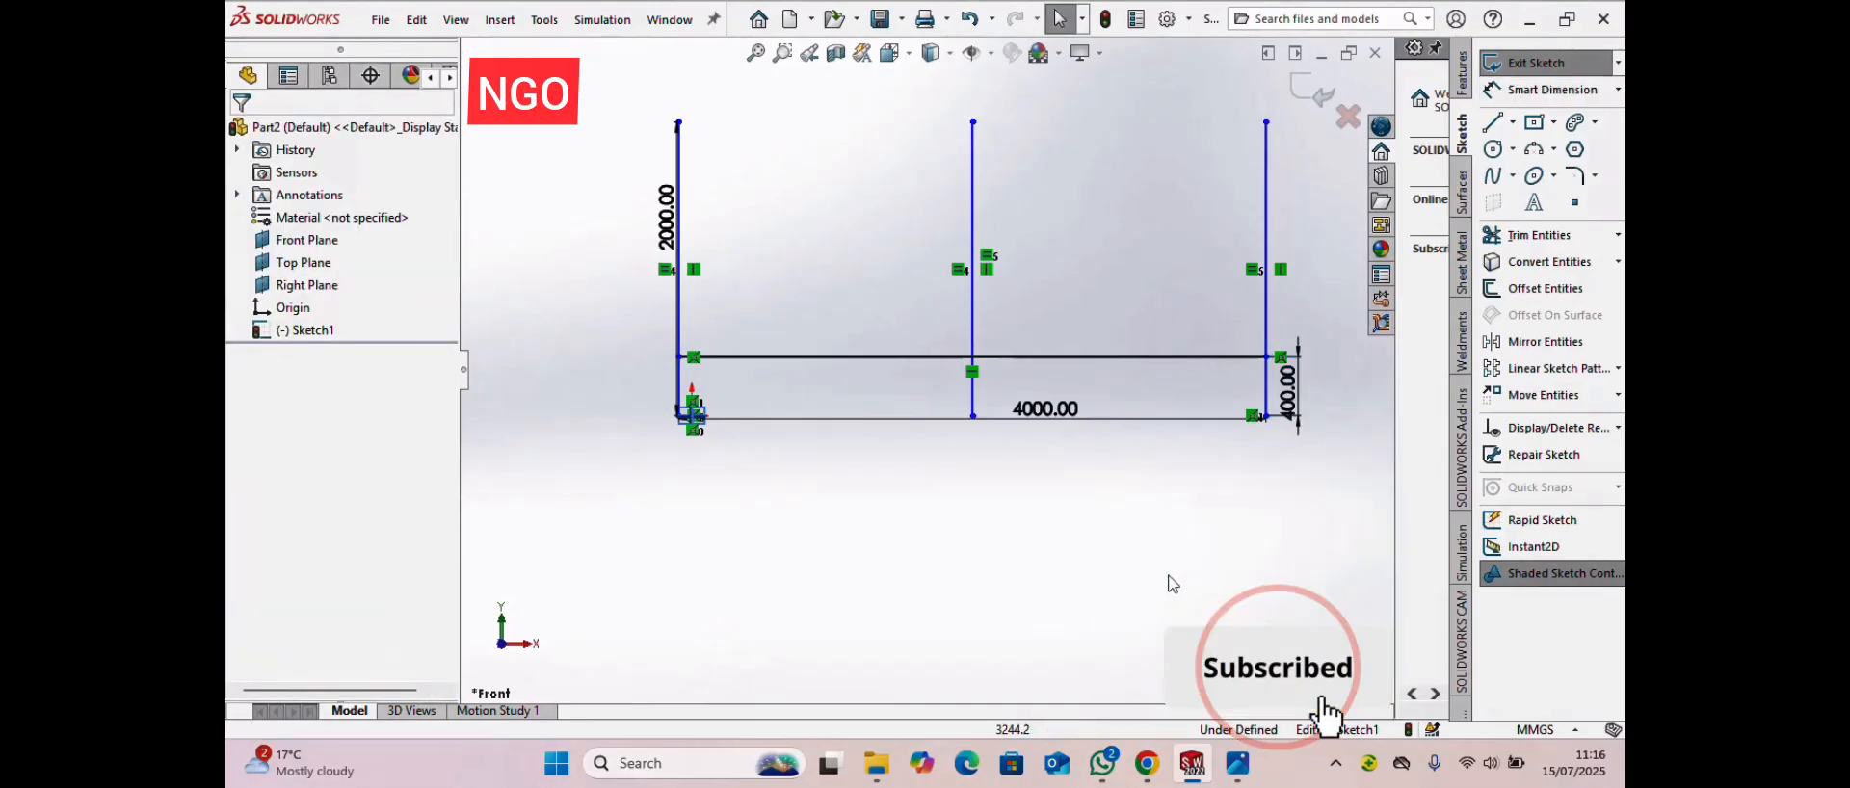
# - Offset the horizontal line 800 mm upward with the direction reversed
pyautogui.click(1526, 289)
pyautogui.click(919, 366)
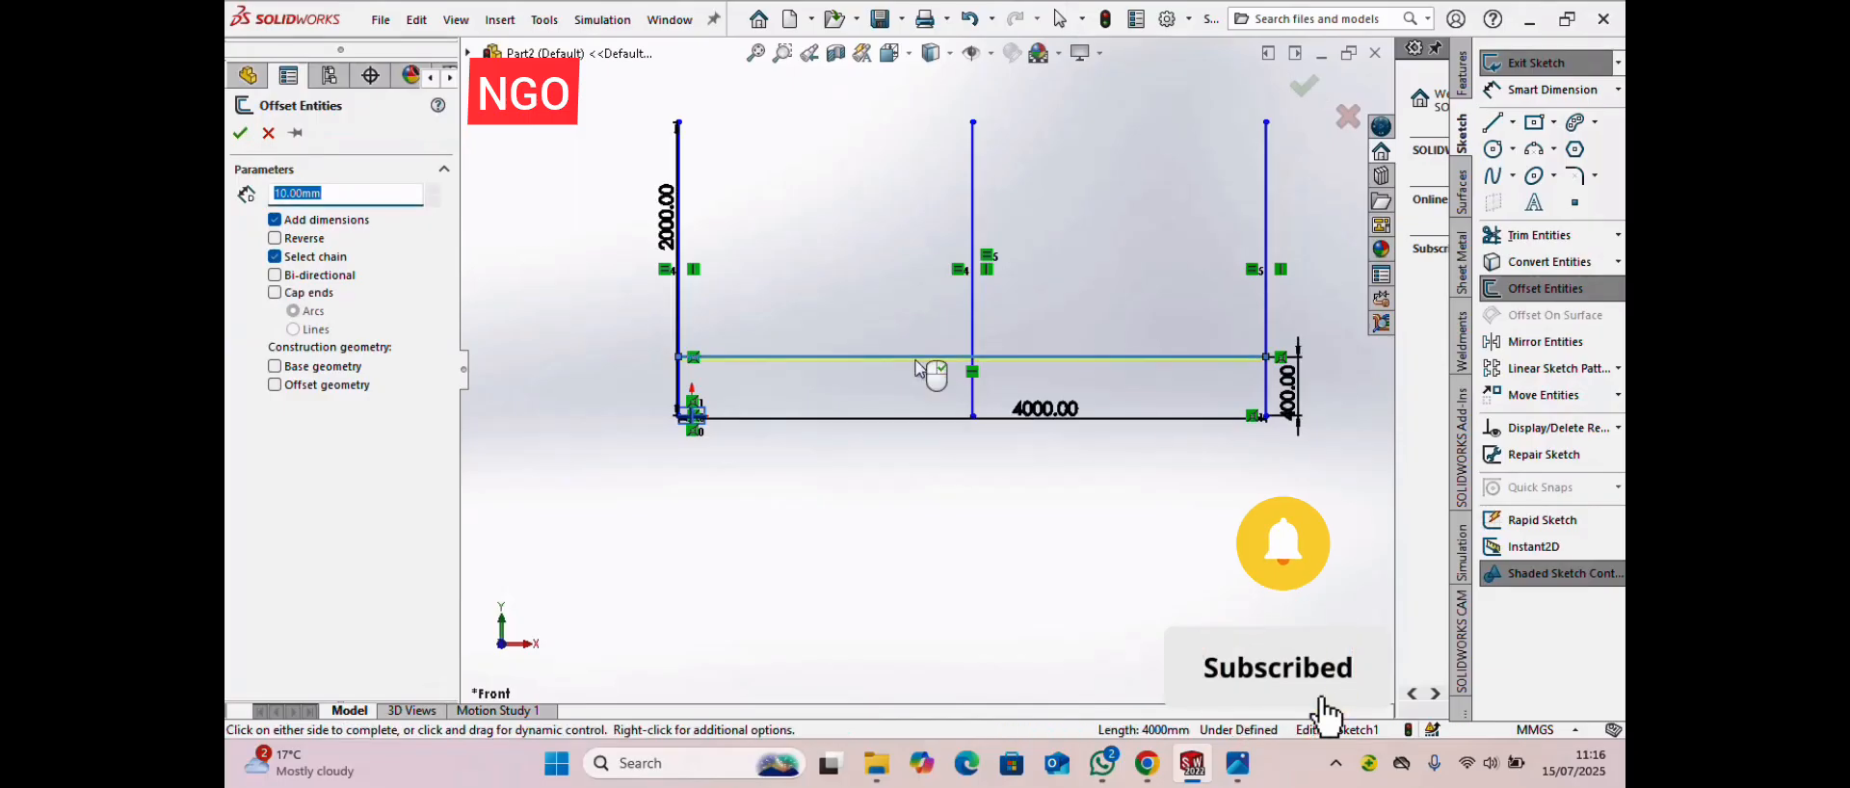
pyautogui.click(275, 239)
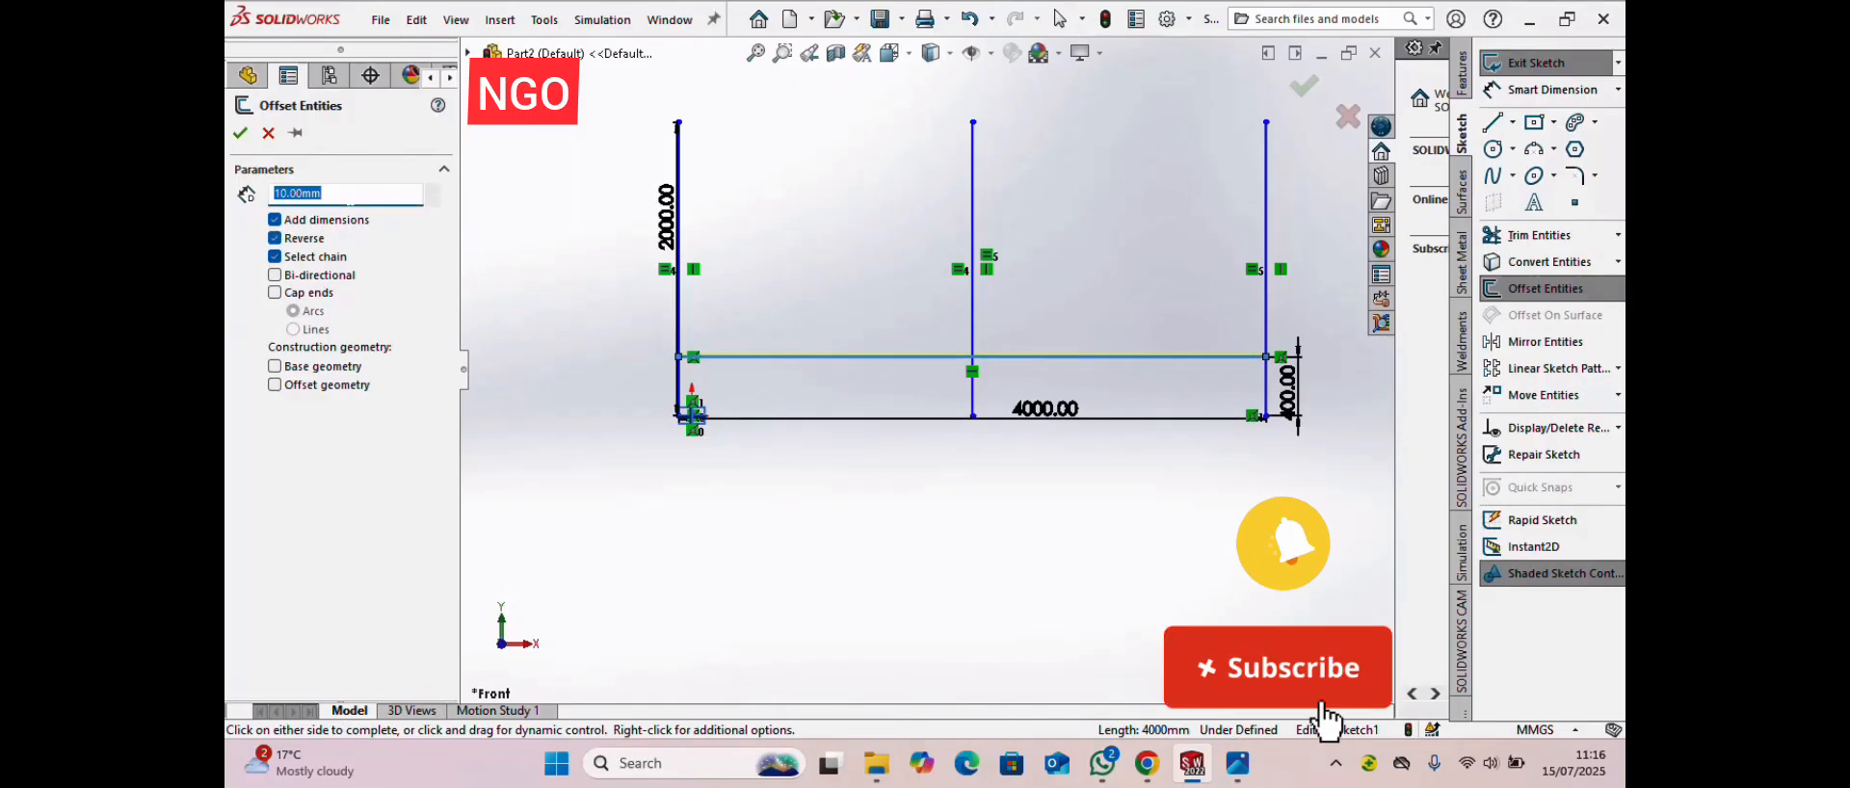
pyautogui.write('8')
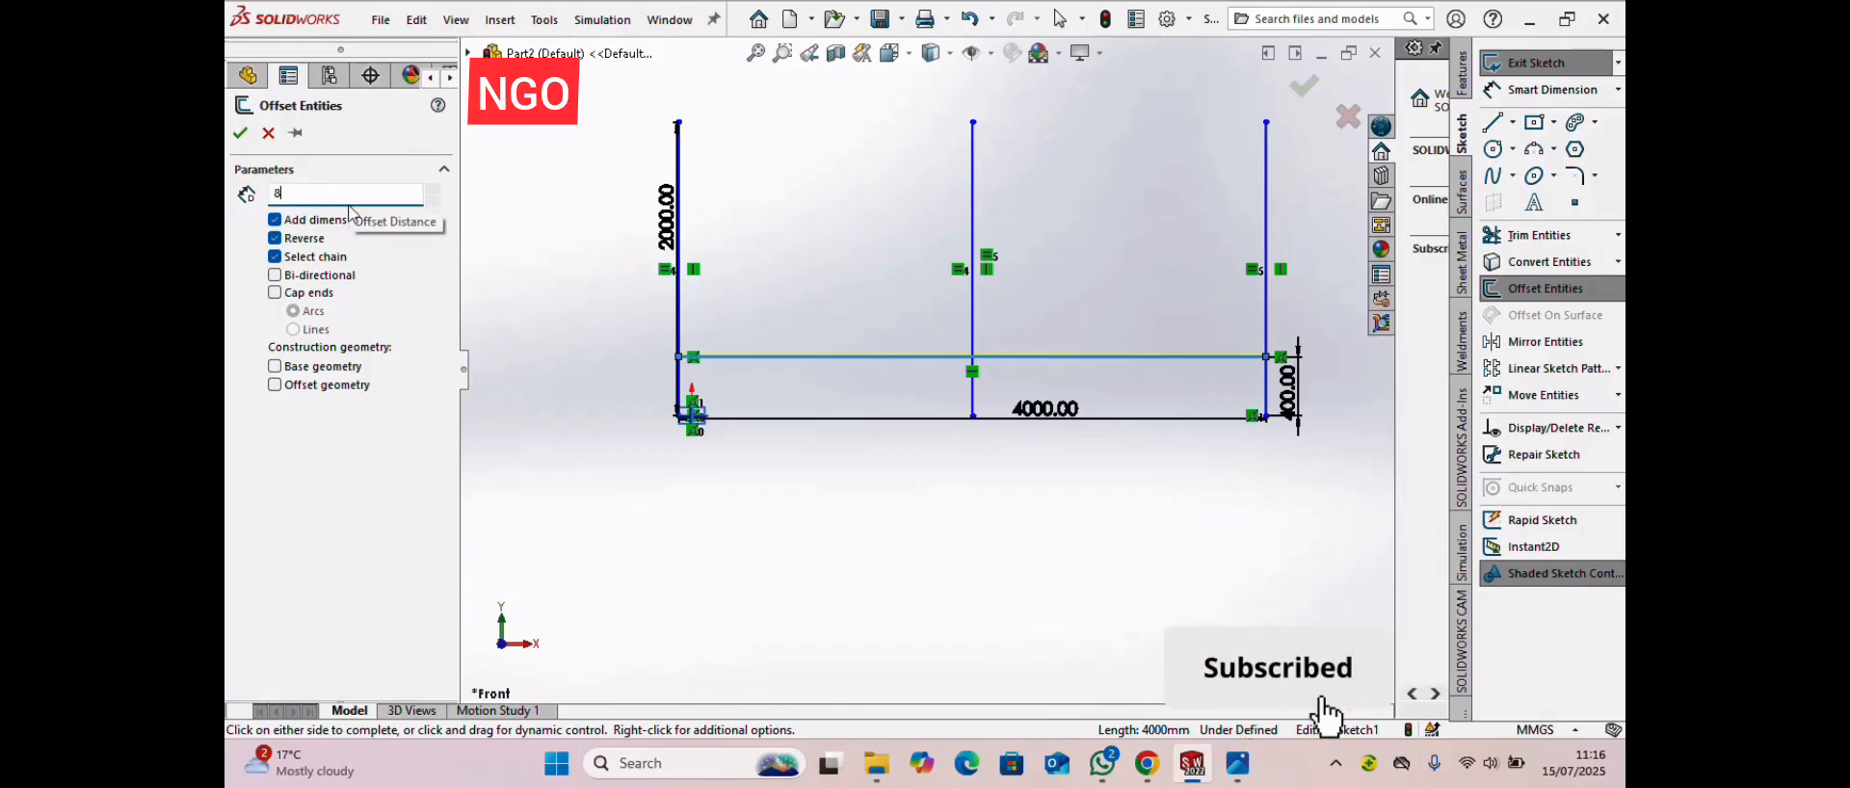
pyautogui.write('00')
pyautogui.press('Return')
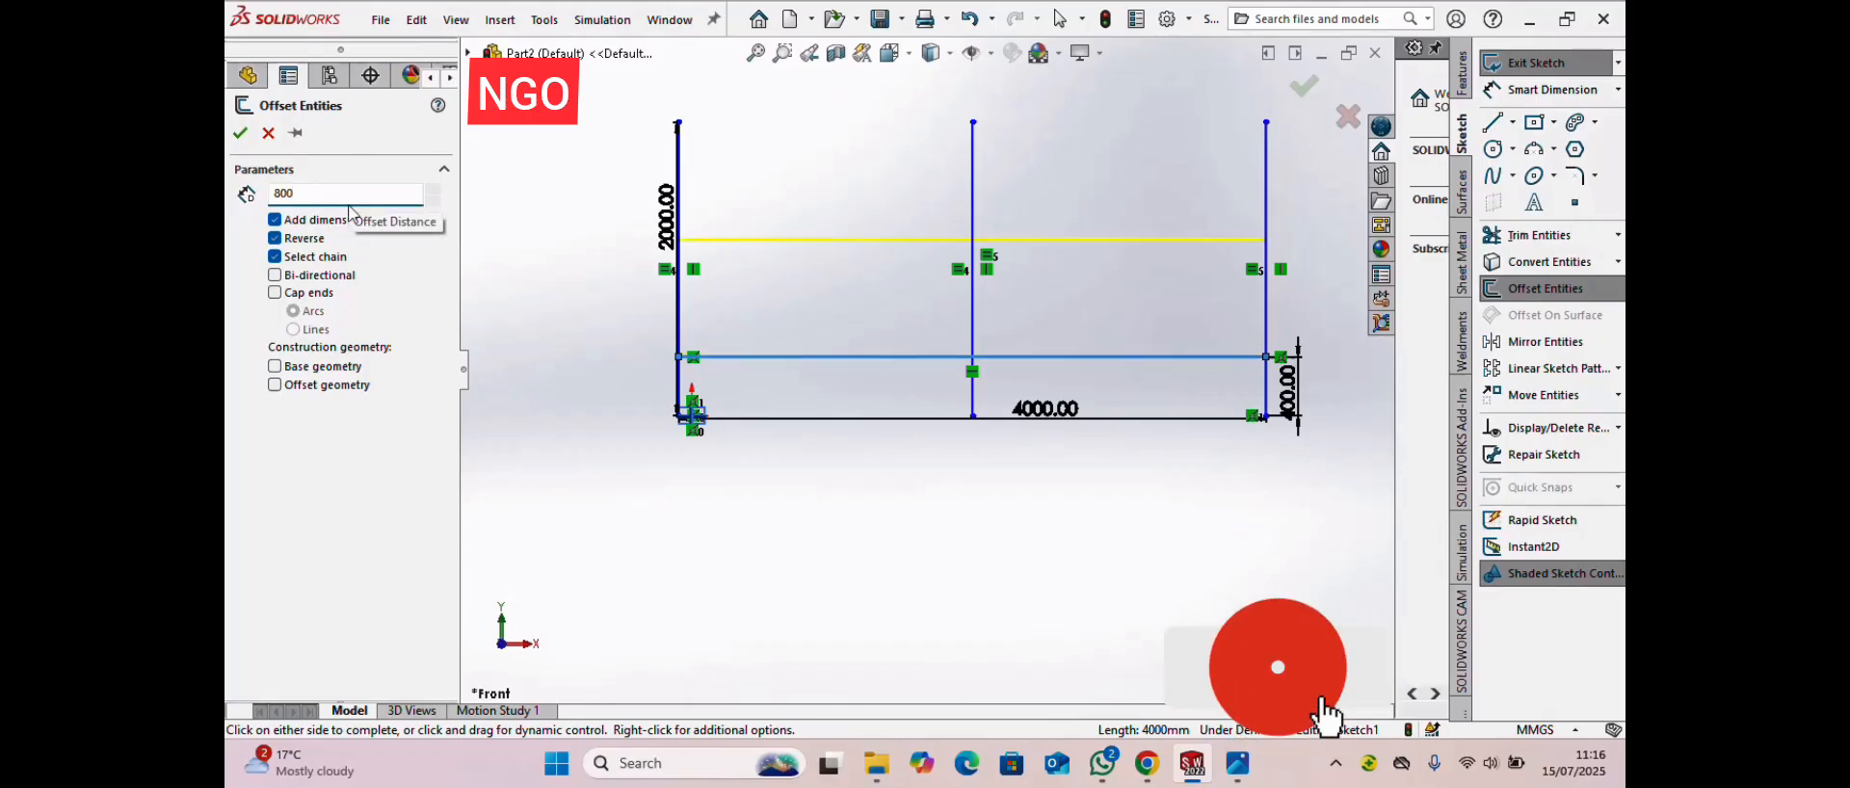
pyautogui.click(240, 133)
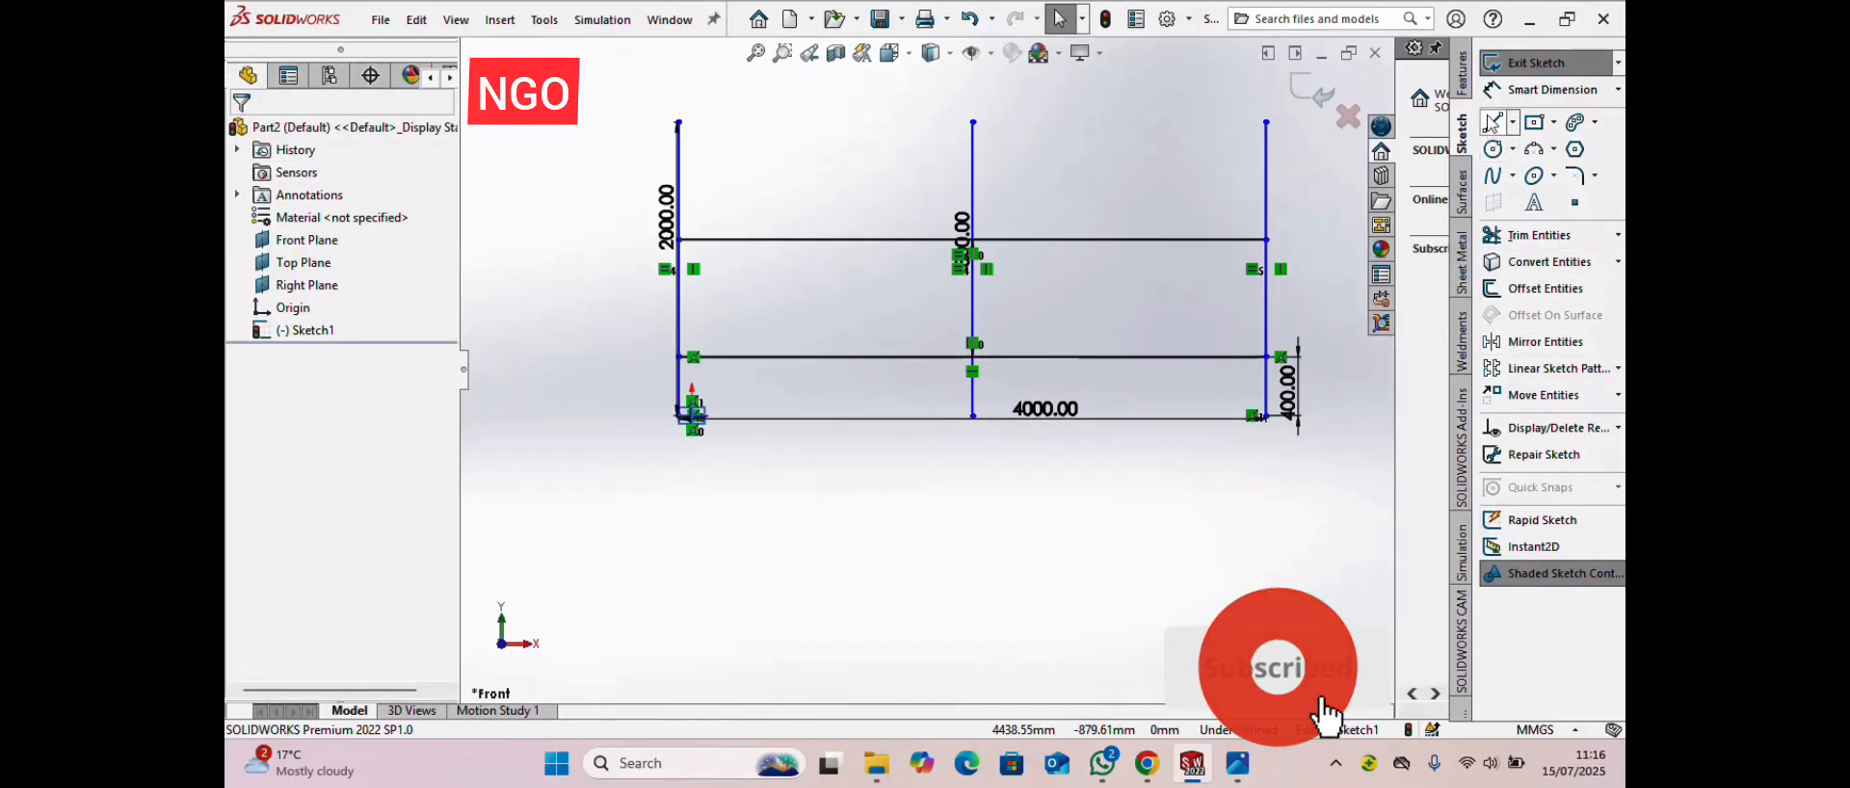
# - Sketch a vertical line about 1844 mm long just inside the left post, add a short segment slanting outward from its upper end, and end the chain
pyautogui.click(1494, 121)
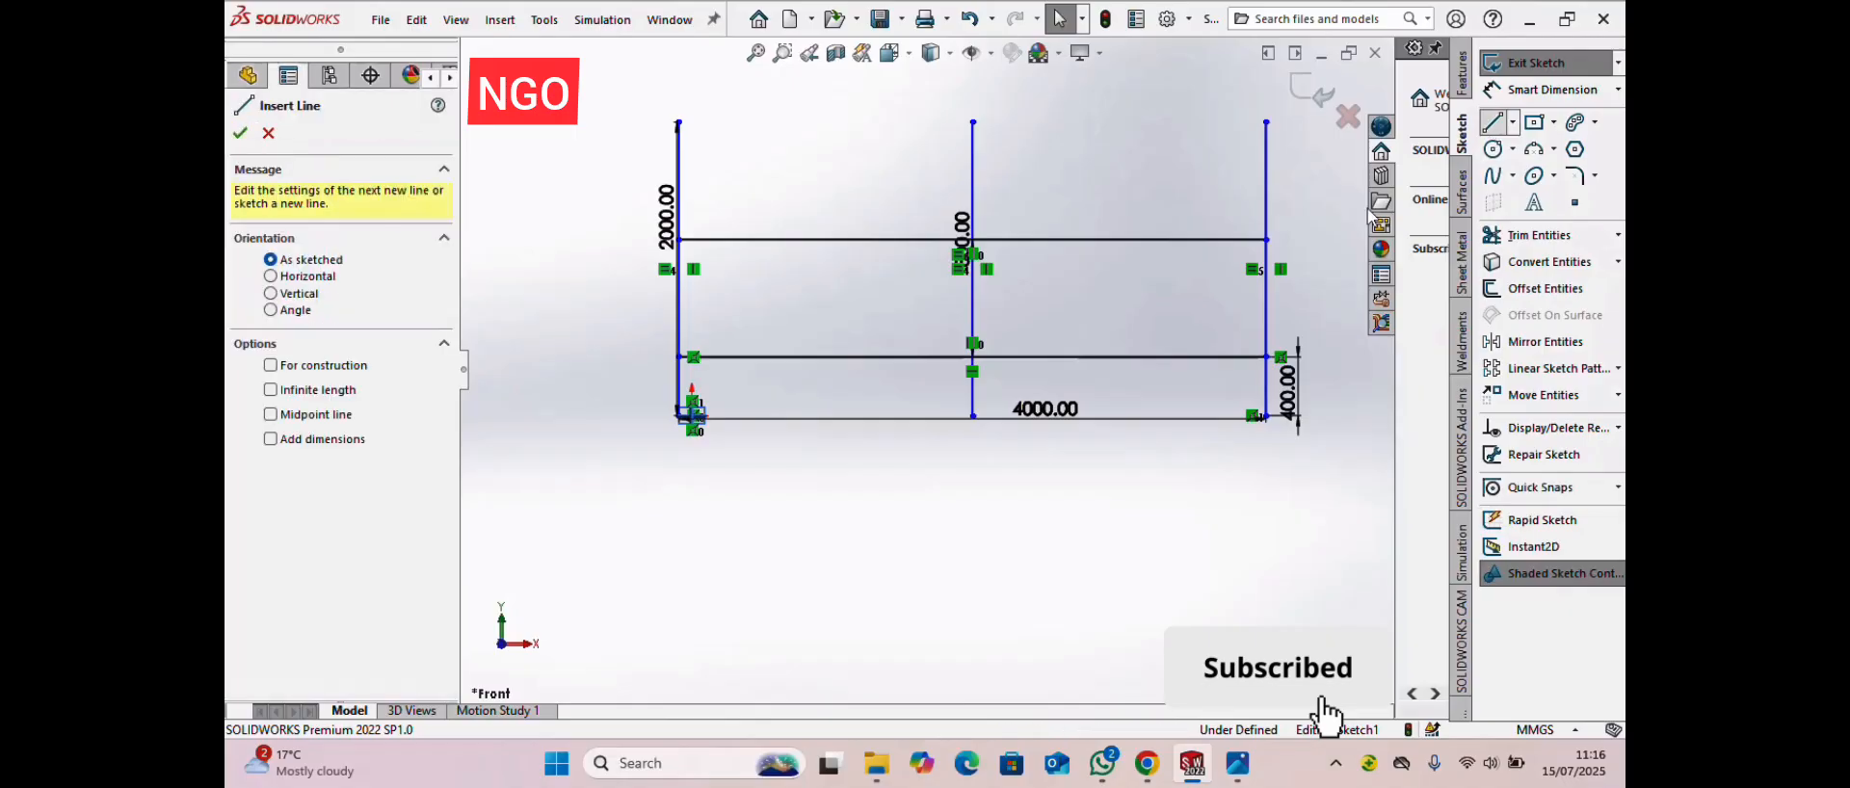
pyautogui.click(694, 358)
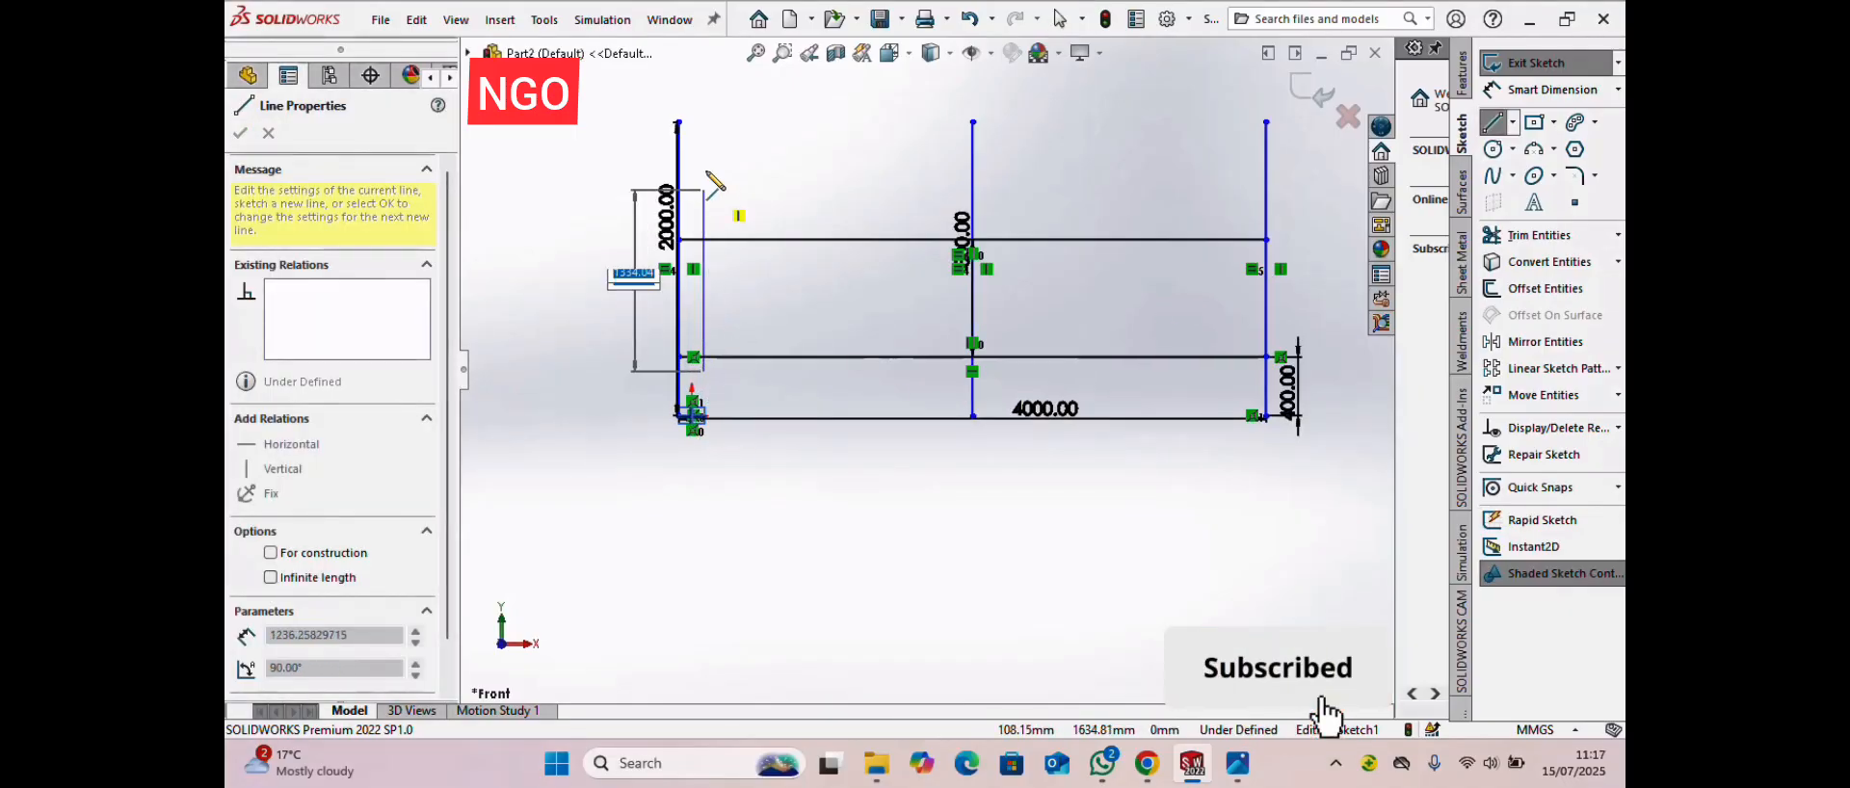
pyautogui.click(703, 123)
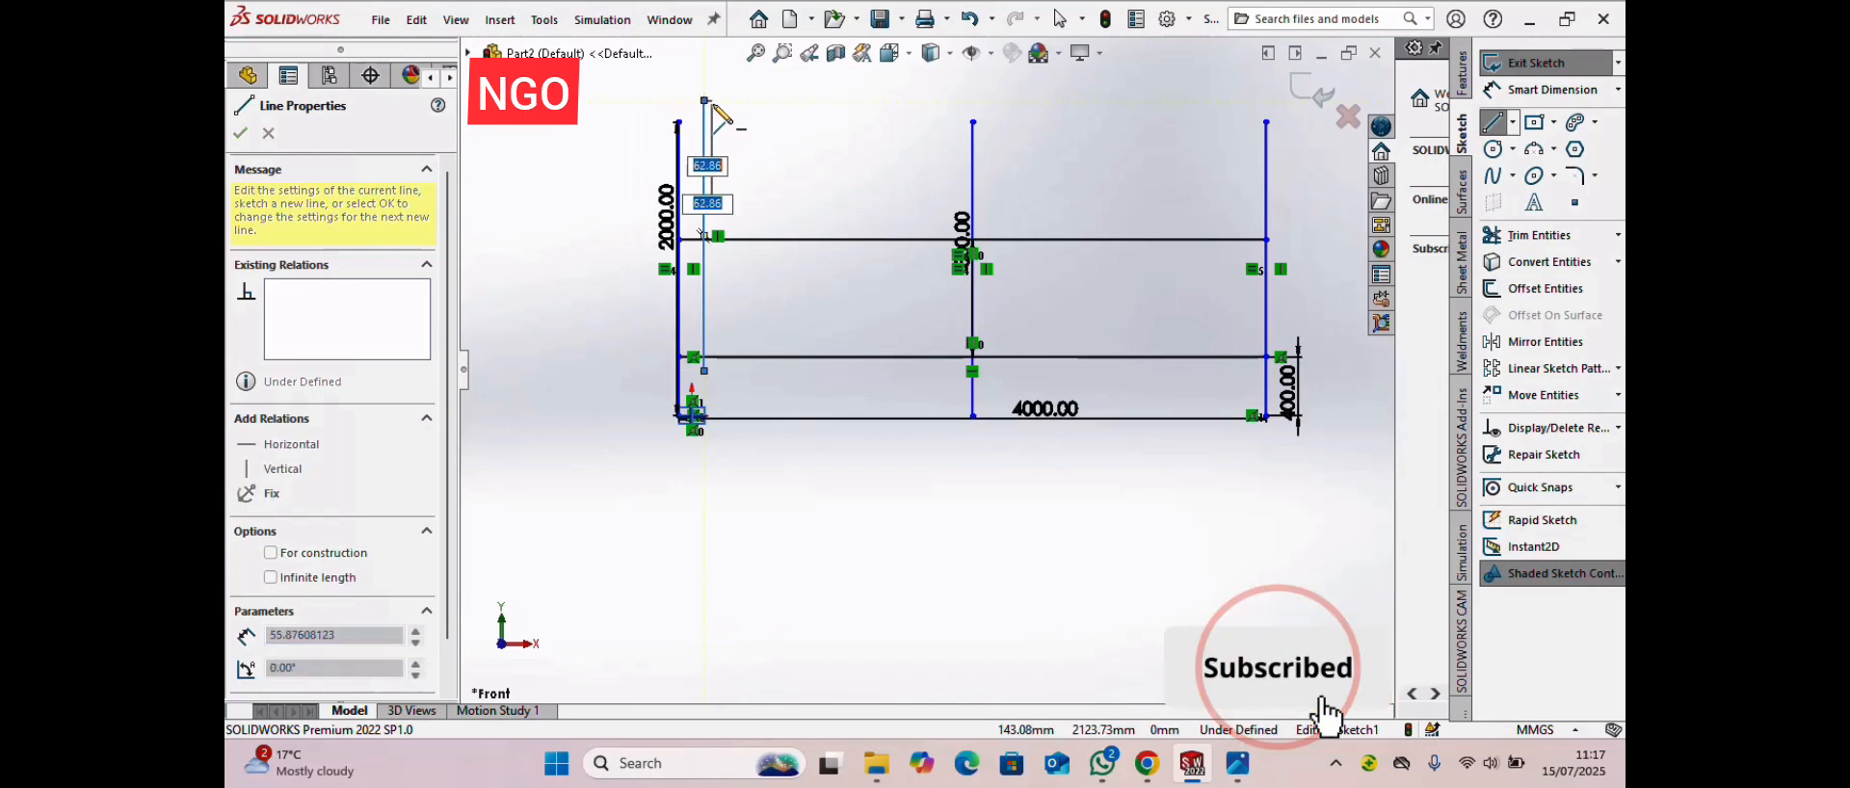
pyautogui.click(680, 77)
pyautogui.rightClick(680, 76)
pyautogui.click(704, 93)
pyautogui.scroll(2, 907, 341)
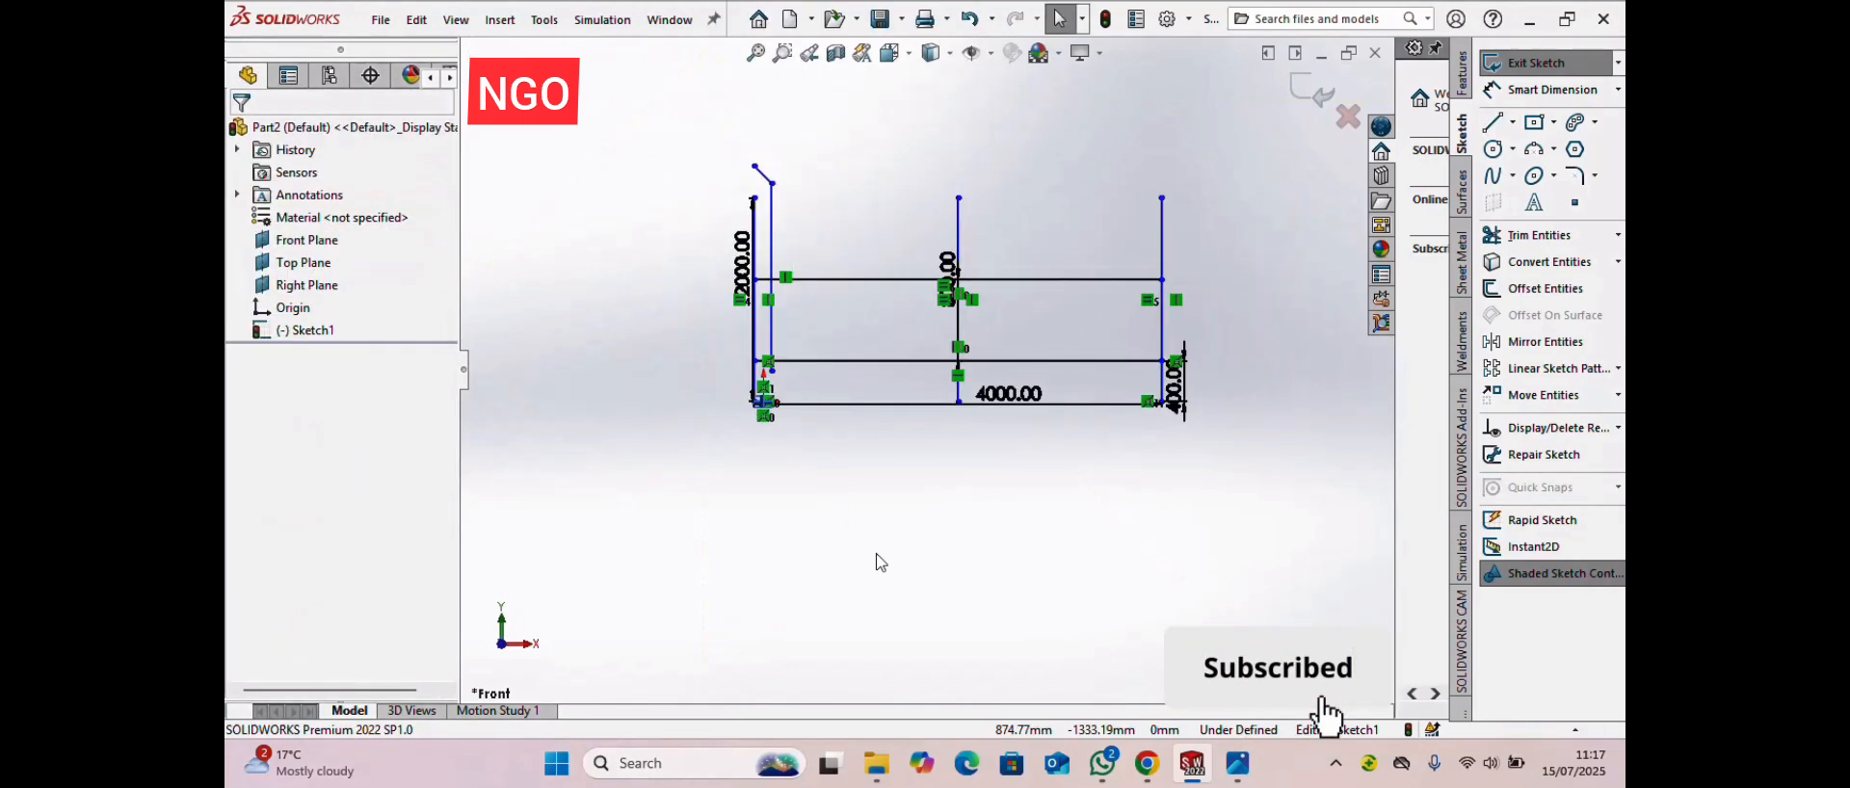
# - Dimension the length of the picket's vertical line beside the left post as 1900 mm with Smart Dimension
pyautogui.moveTo(1077, 611); pyautogui.dragTo(1070, 530, button='right')
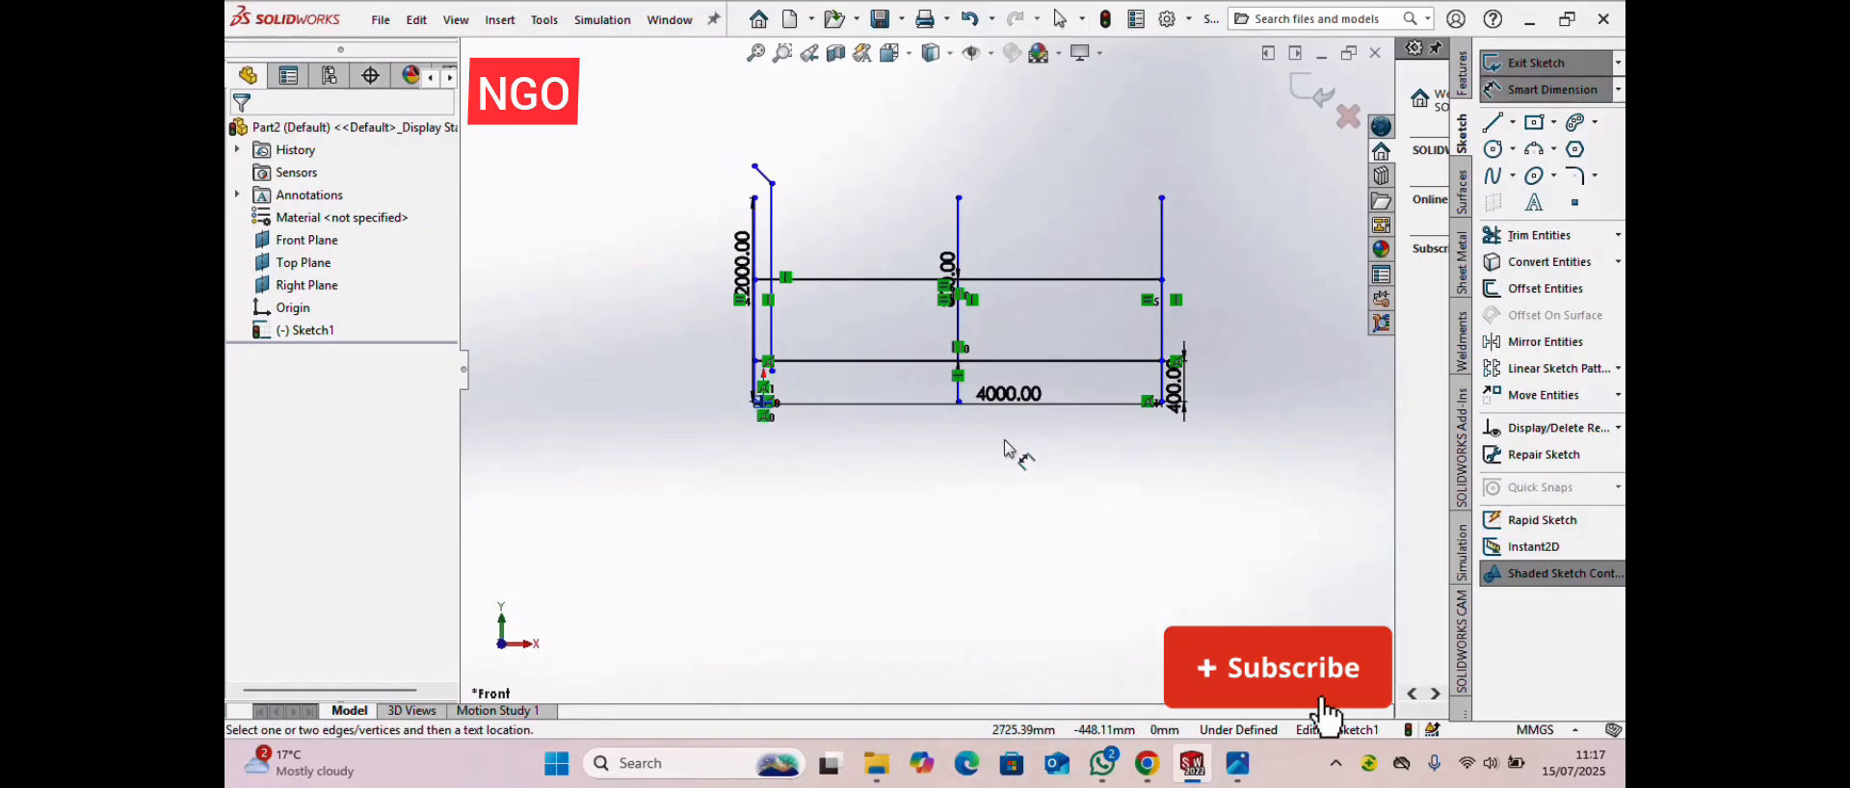
pyautogui.click(772, 266)
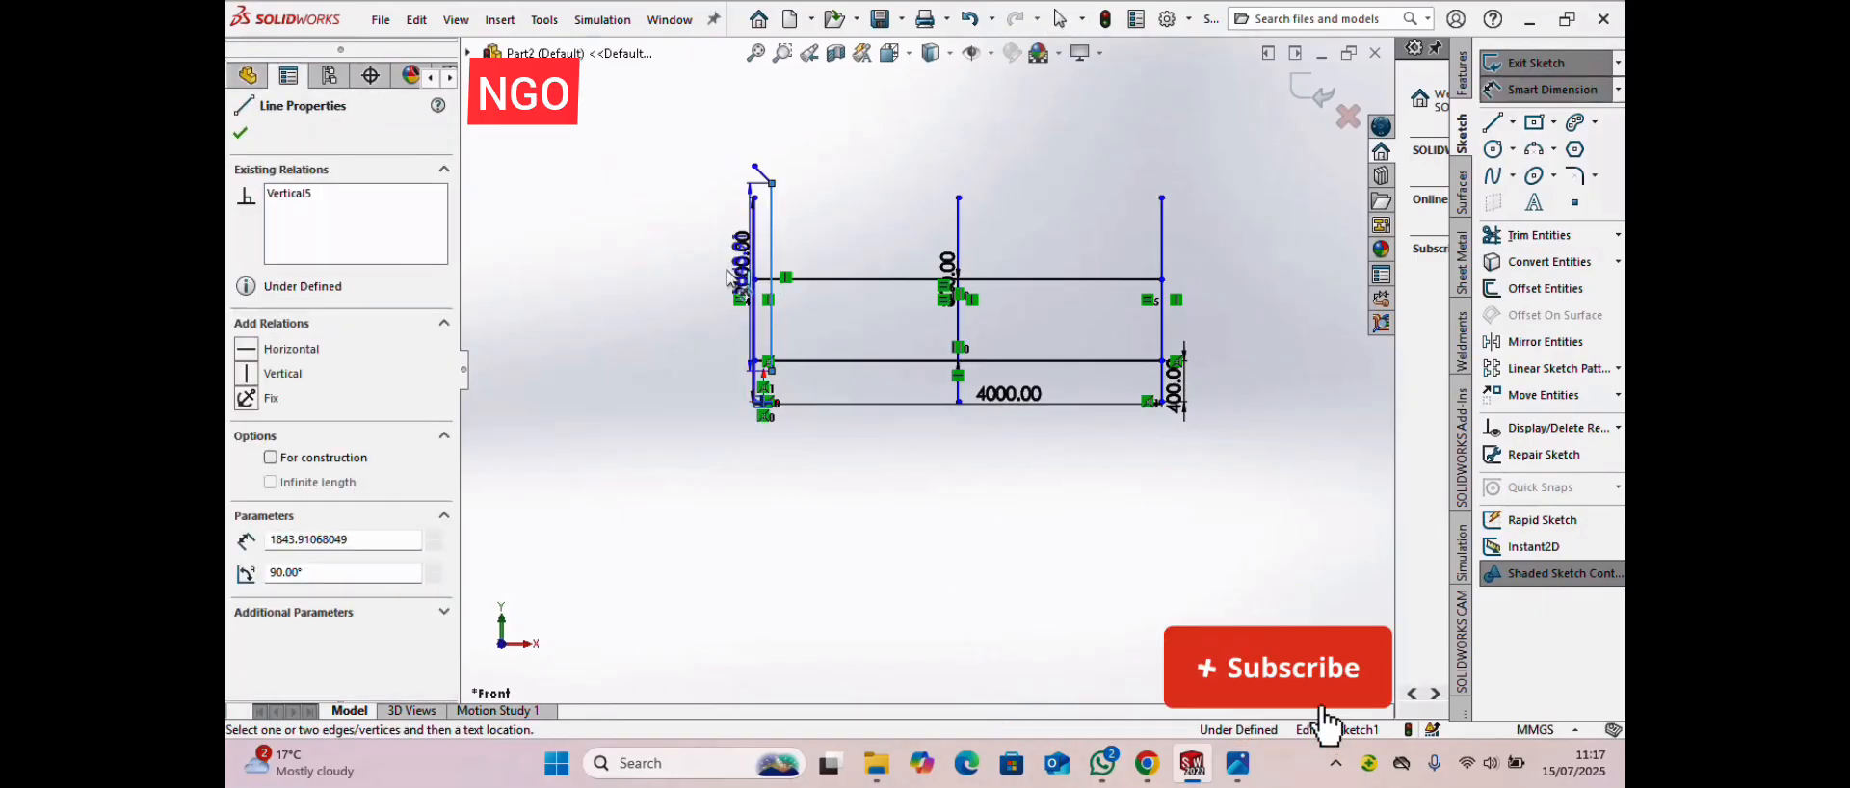
pyautogui.click(668, 287)
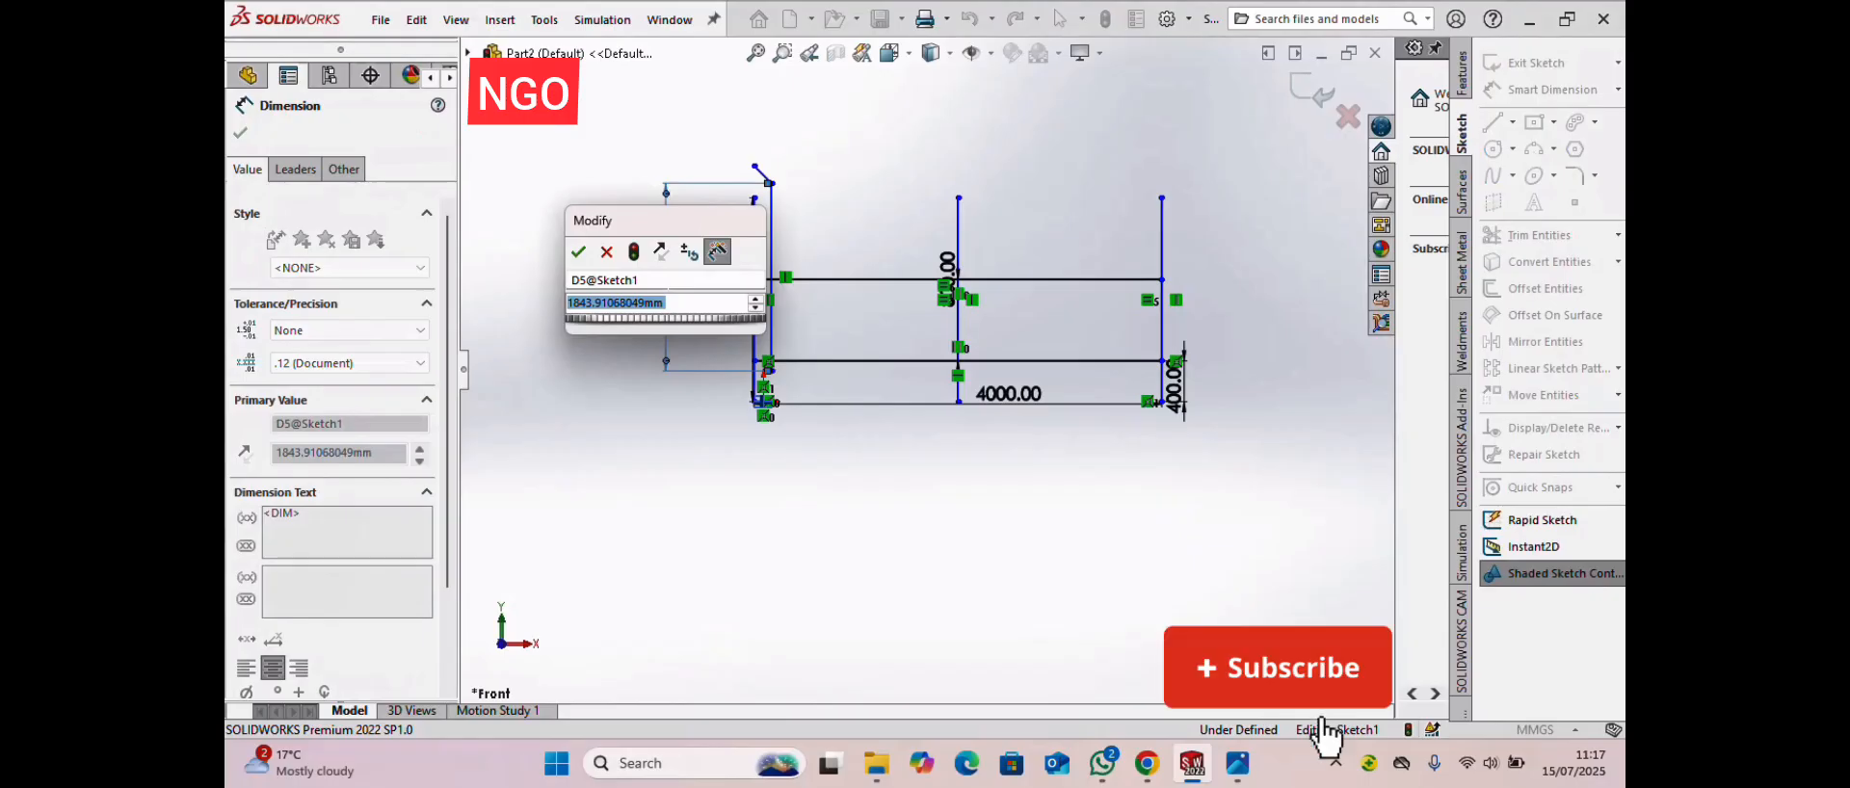
pyautogui.write('190')
pyautogui.press('Return')
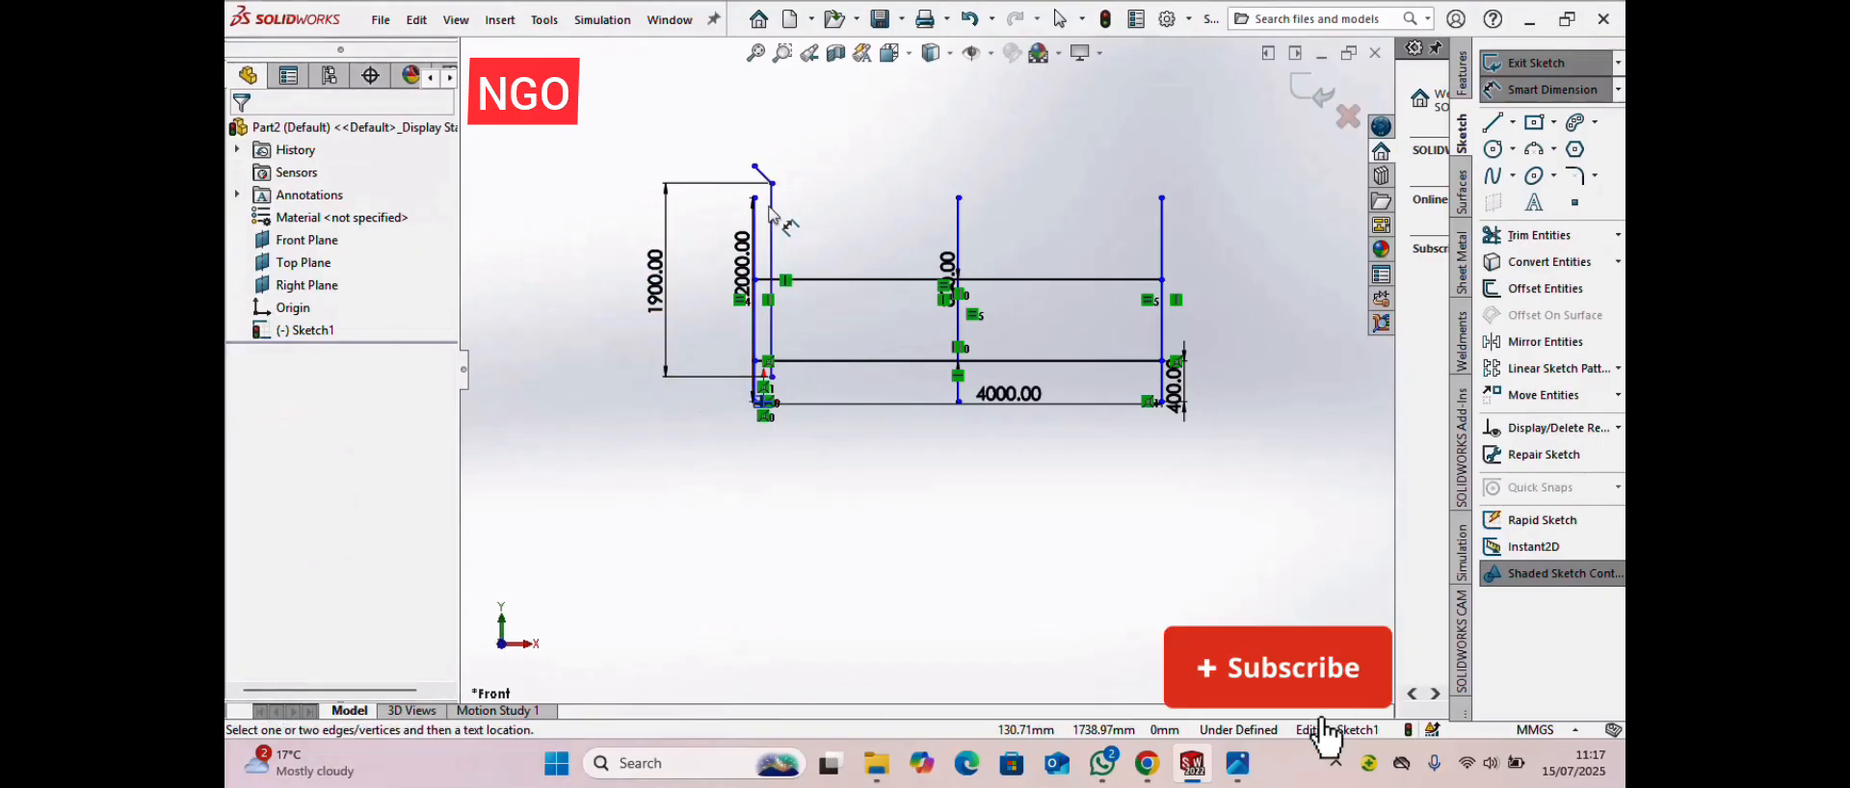
# - Dimension the angle between the picket's slanted upper segment and its vertical line as 135 degrees
pyautogui.scroll(-4, 761, 174)
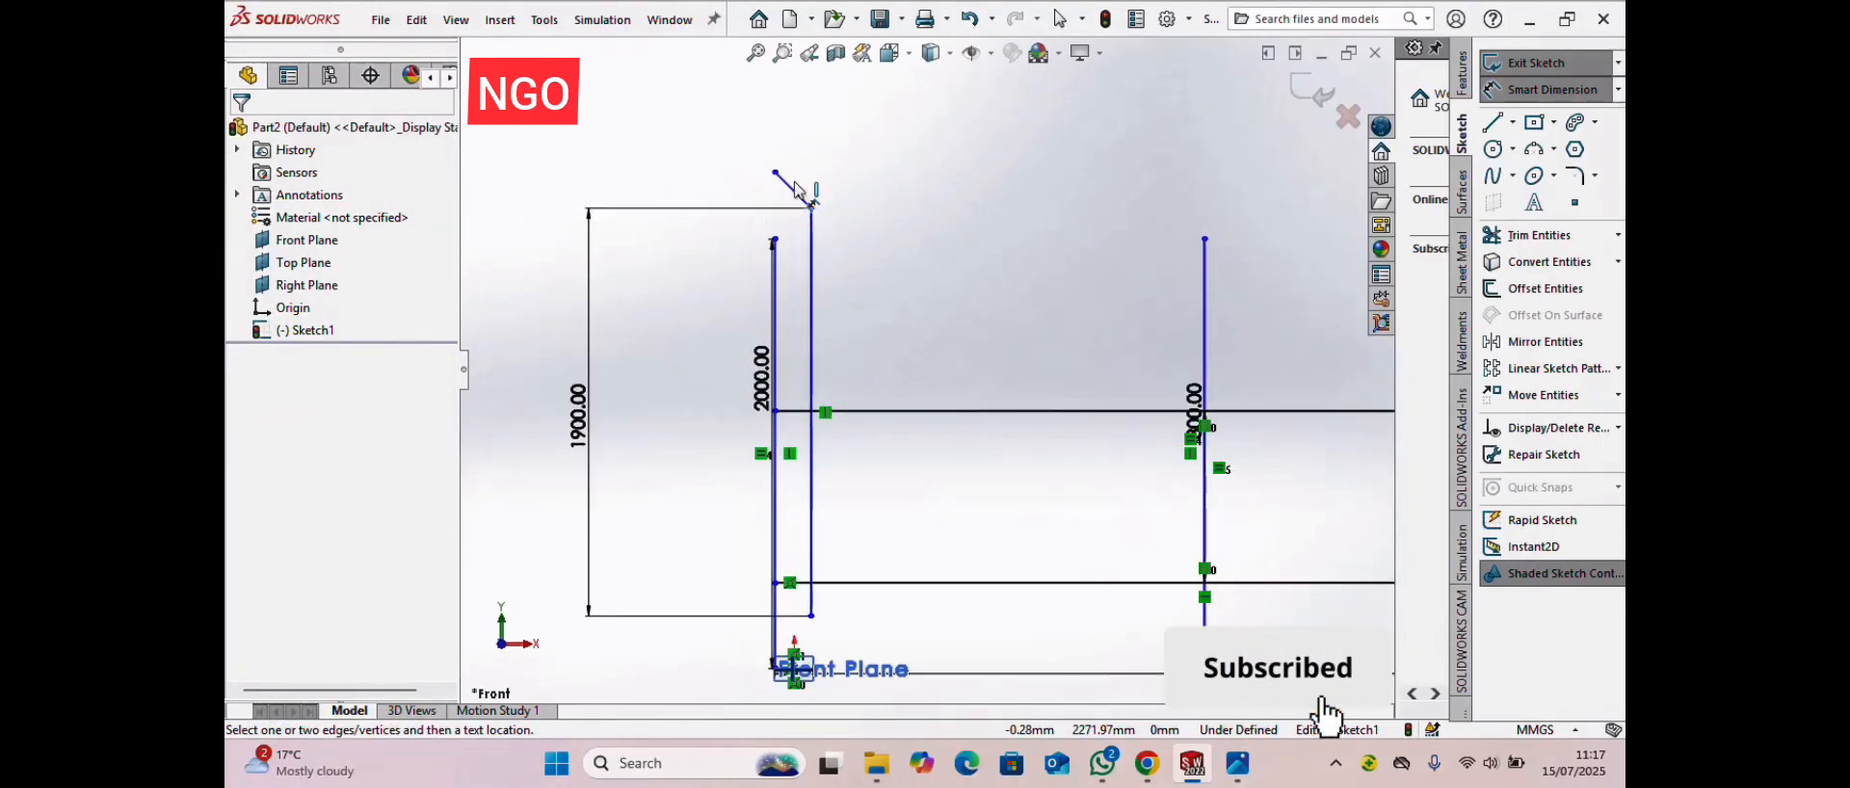
pyautogui.click(796, 195)
pyautogui.click(811, 248)
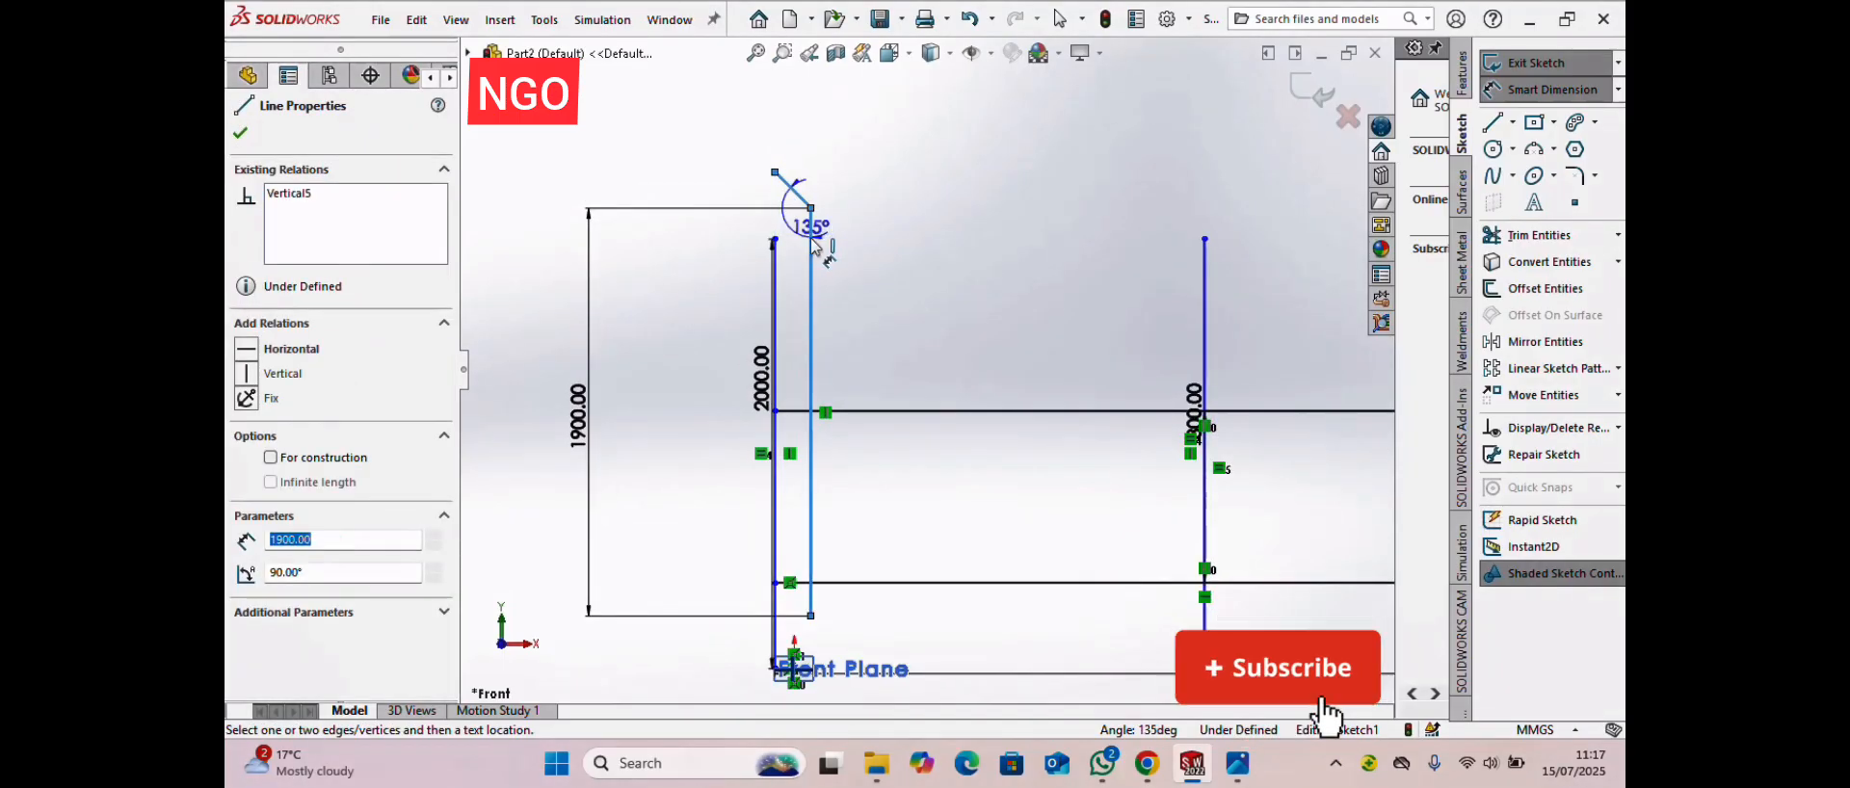
pyautogui.click(795, 214)
pyautogui.click(792, 218)
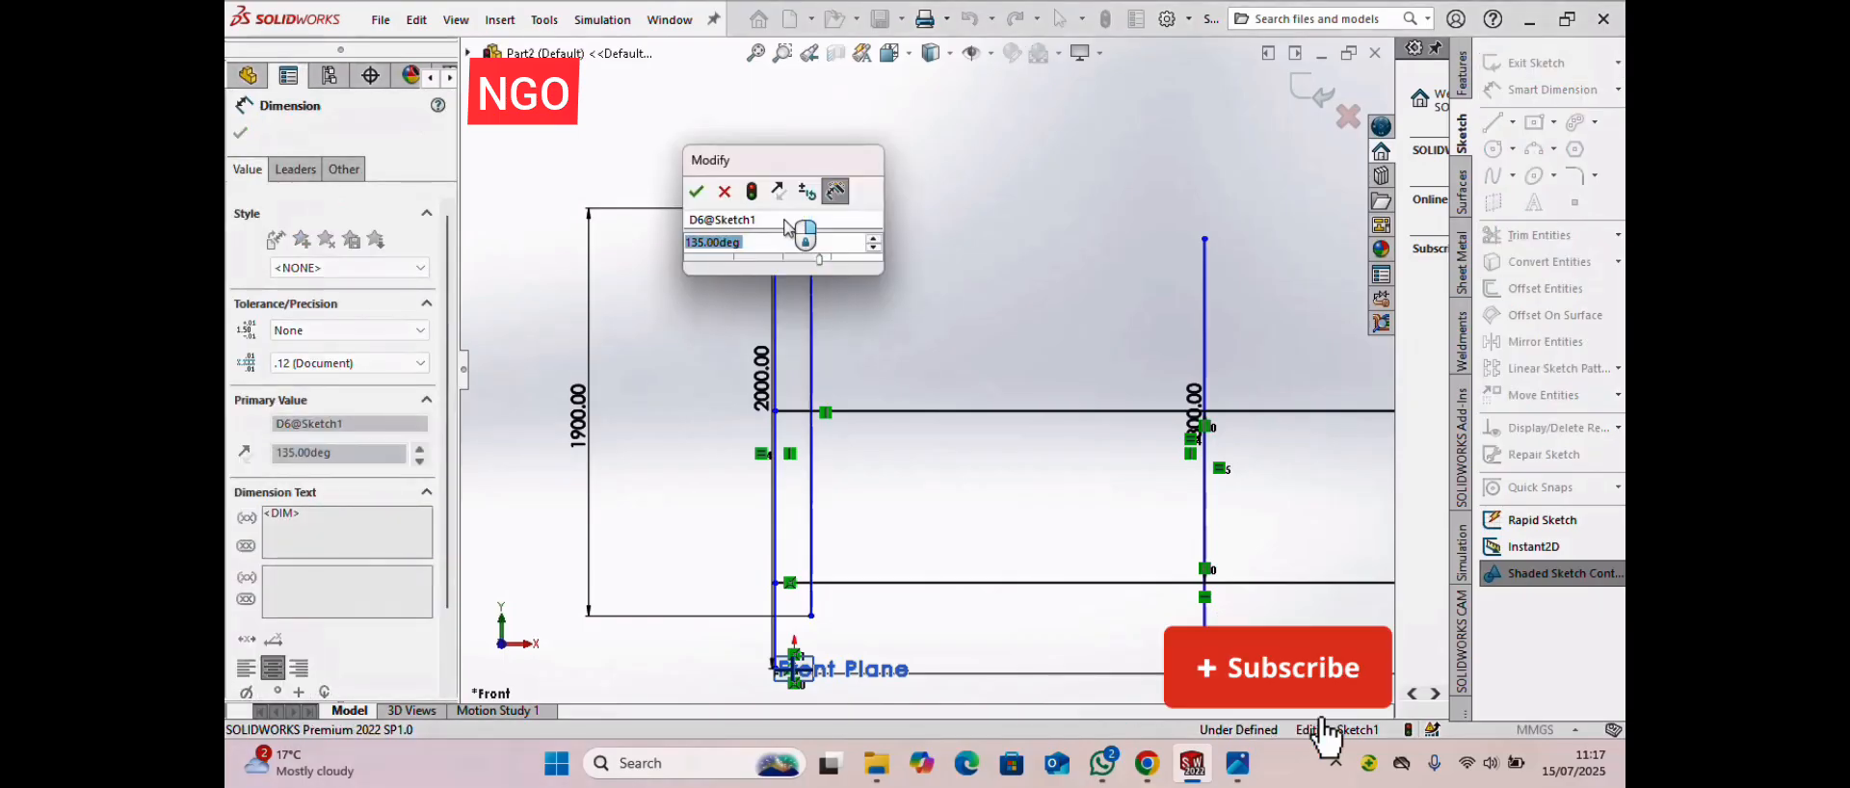
pyautogui.press('Return')
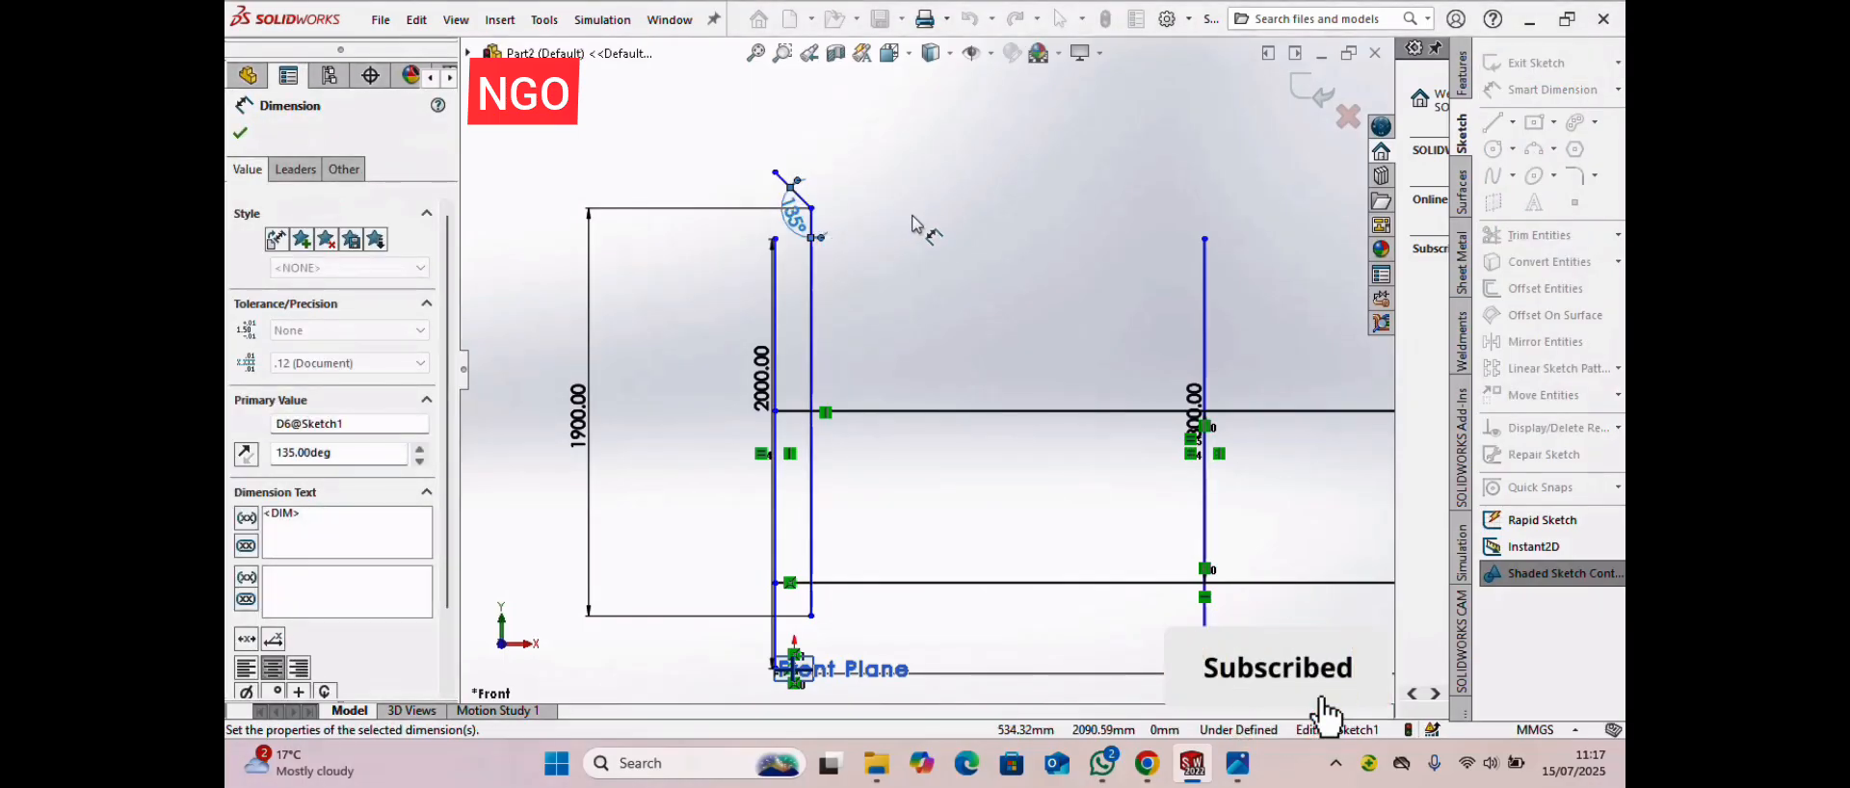
pyautogui.click(913, 225)
# - Dimension the length of the picket's slanted upper segment as 300 mm and leave the dimension tool
pyautogui.scroll(-4, 799, 206)
pyautogui.click(812, 227)
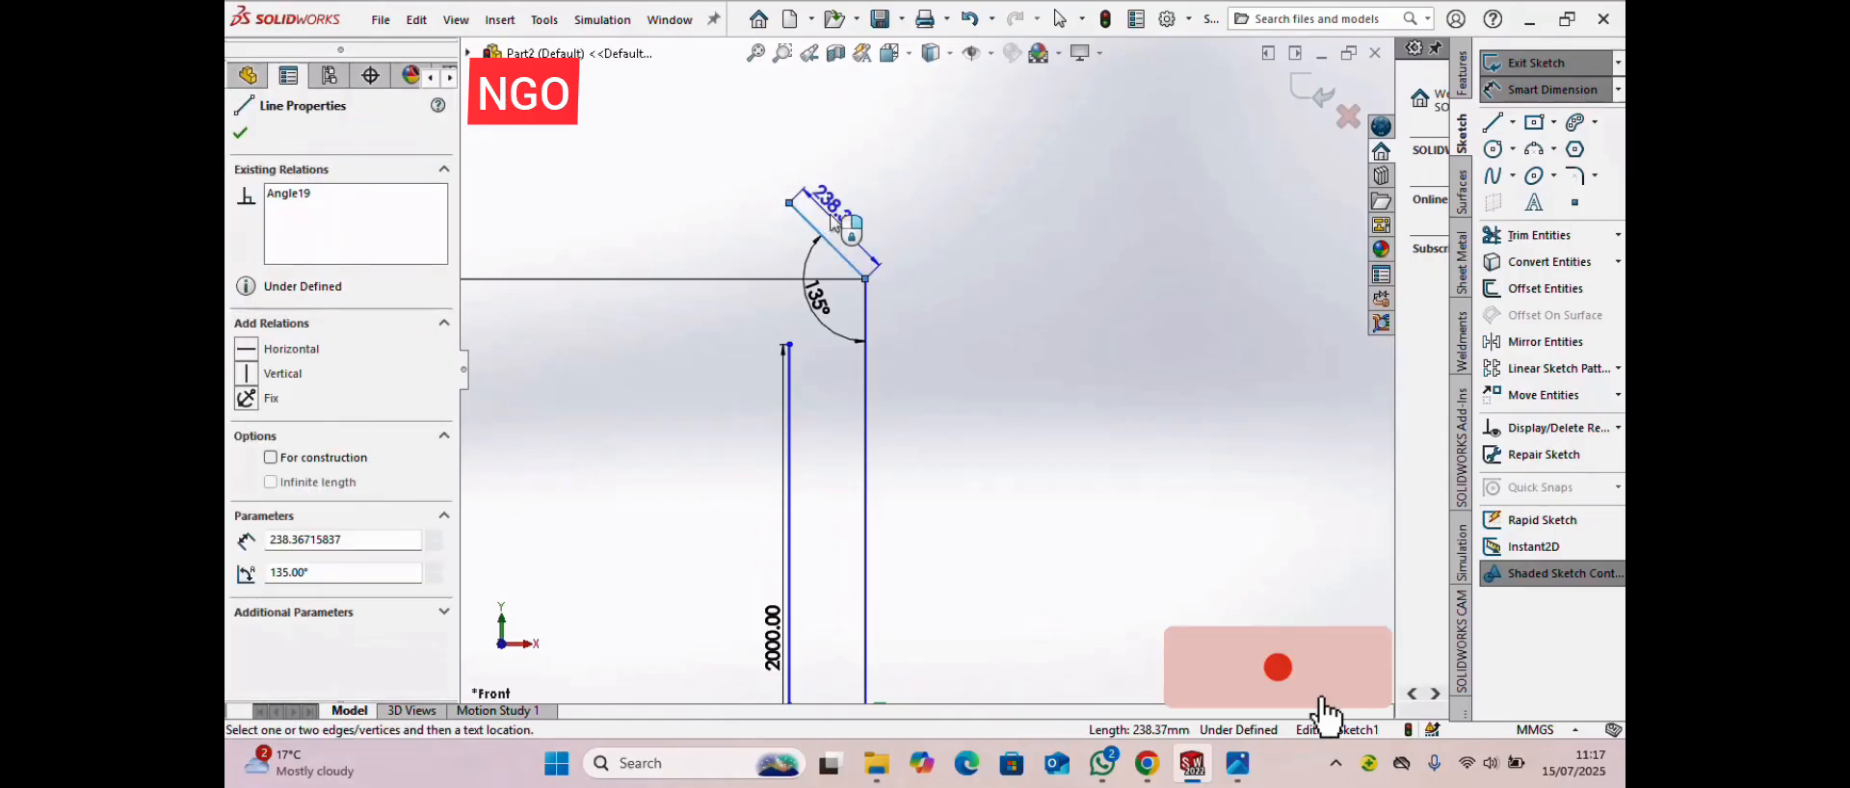
pyautogui.click(827, 206)
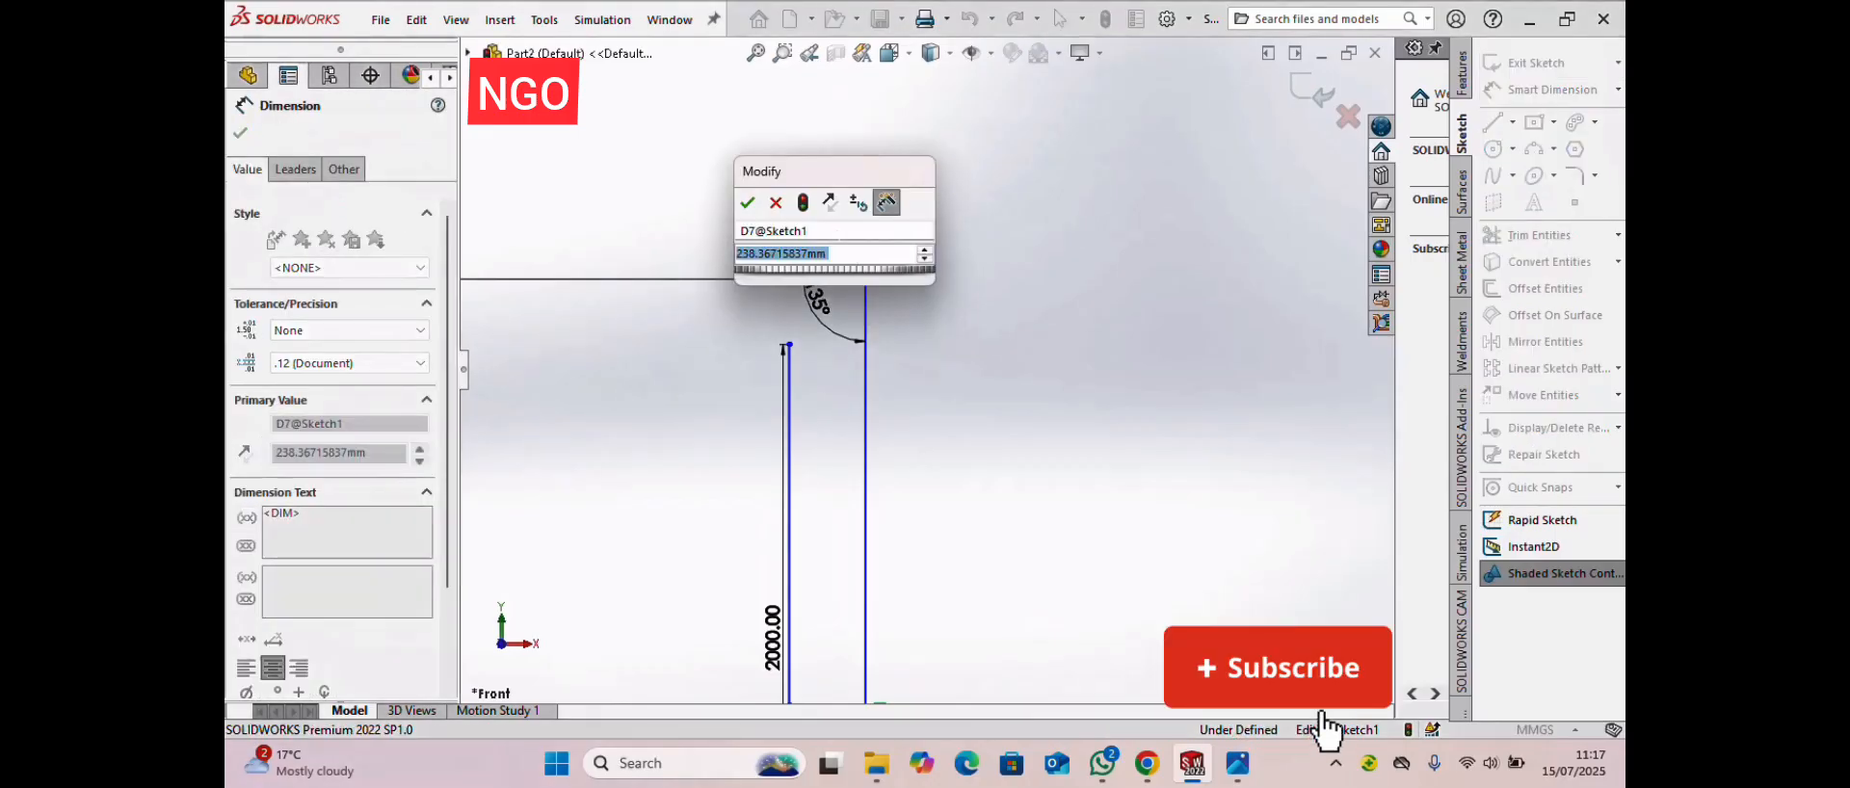
pyautogui.write('300')
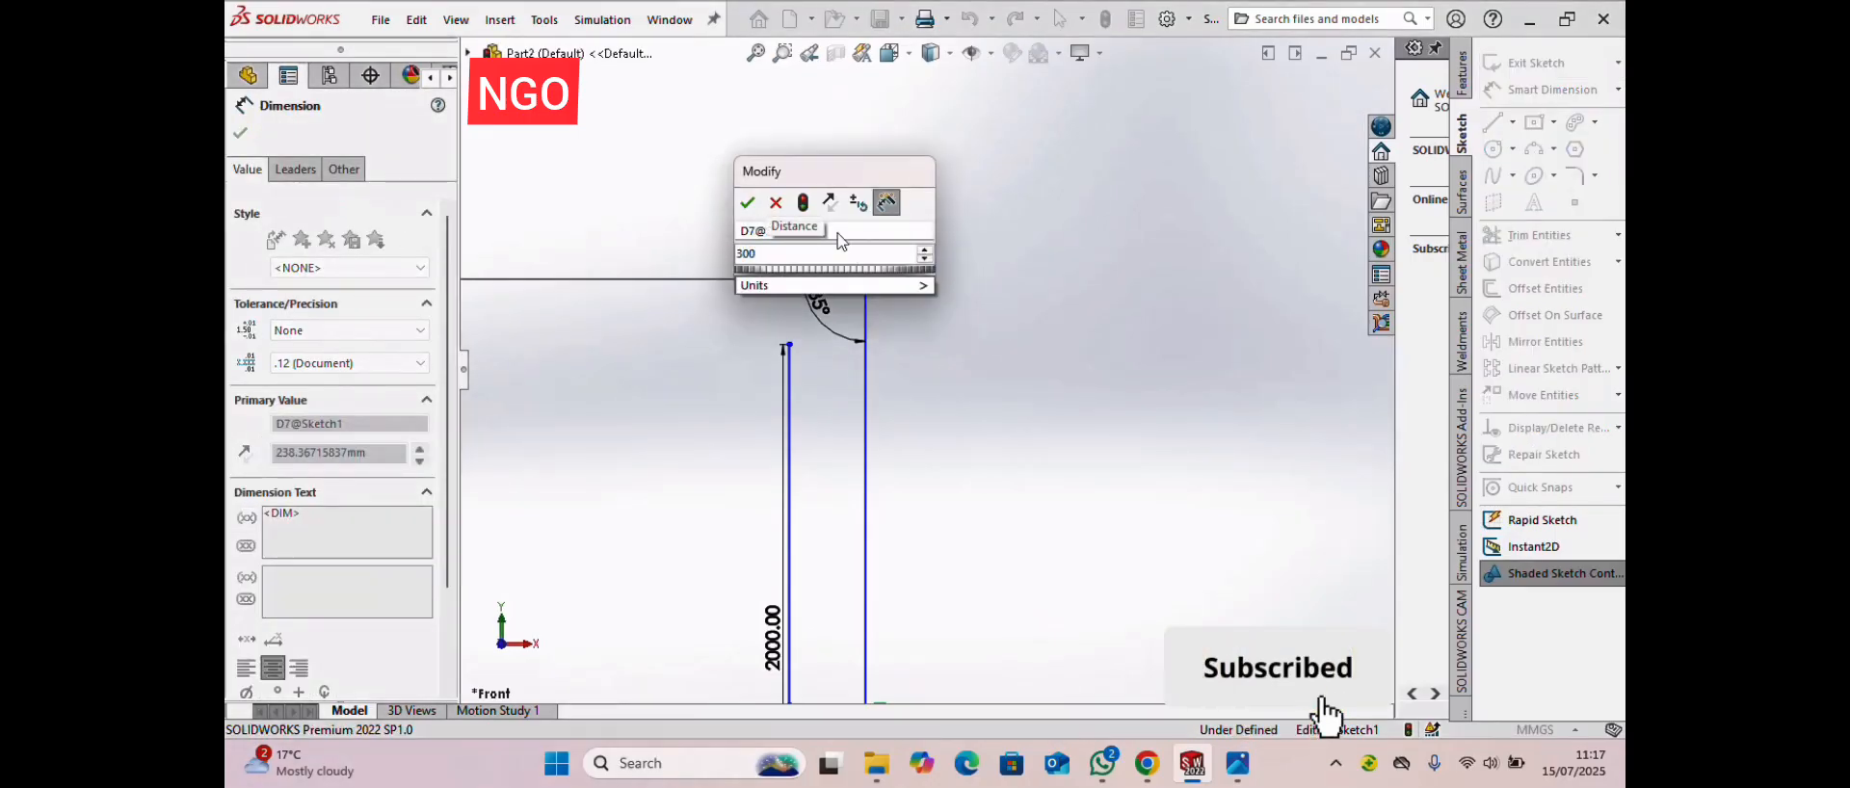
pyautogui.press('Return')
pyautogui.press('Escape')
pyautogui.scroll(5, 1012, 416)
pyautogui.scroll(-3, 983, 397)
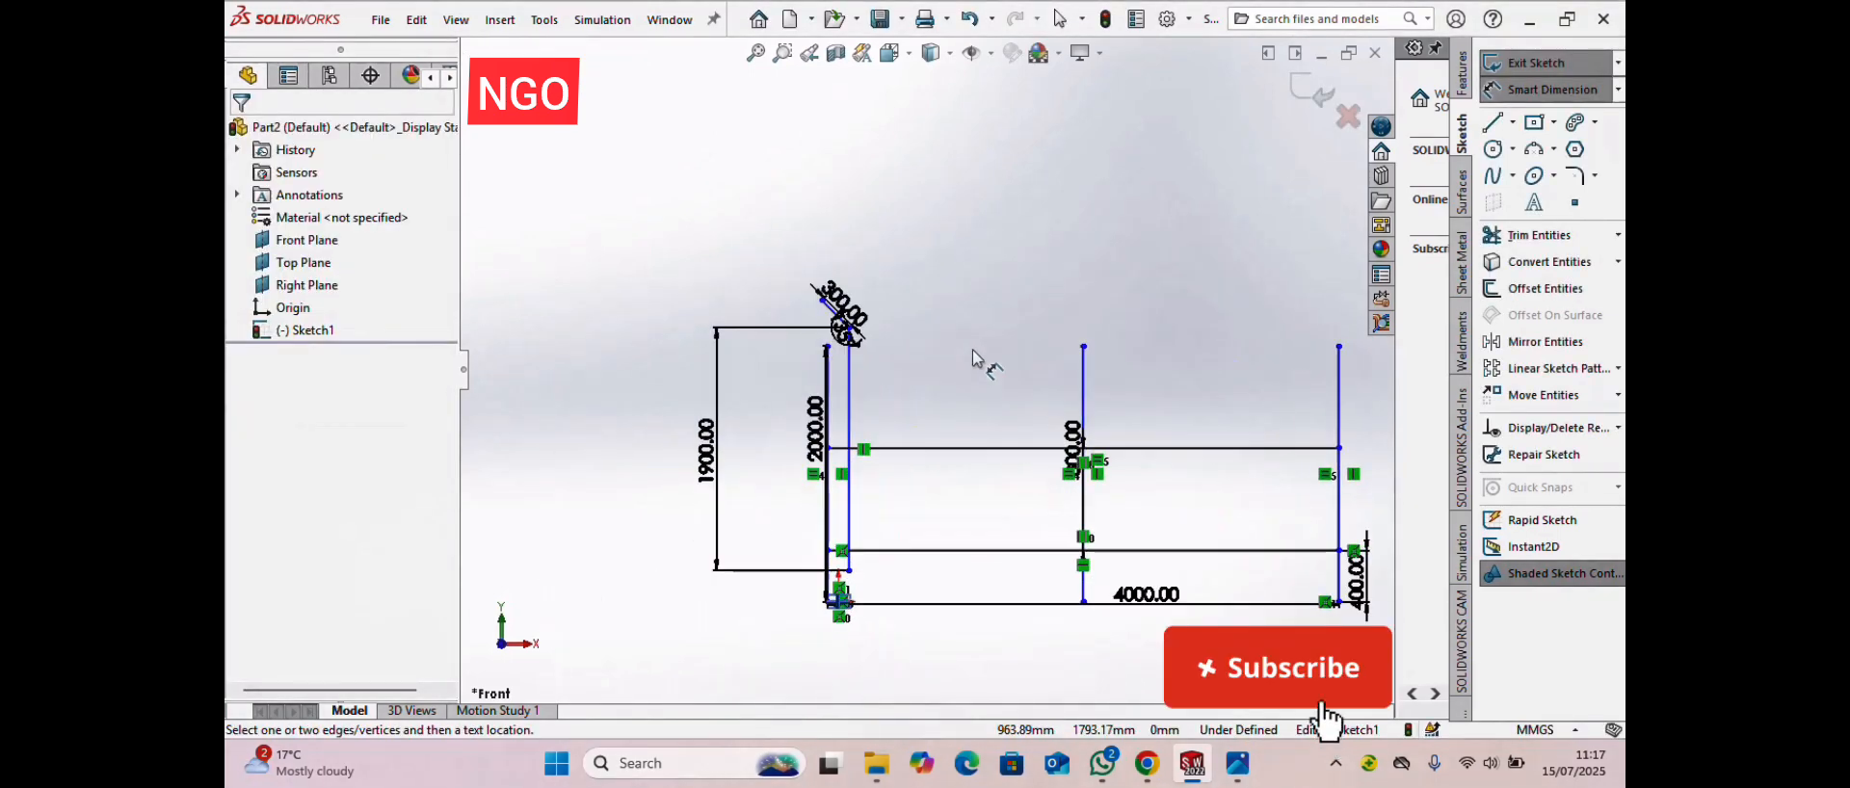
pyautogui.rightClick(990, 287)
pyautogui.click(1040, 351)
# - Dimension the horizontal distance between the left post line and the picket's vertical line as 200 mm with Smart Dimension
pyautogui.scroll(-2, 908, 393)
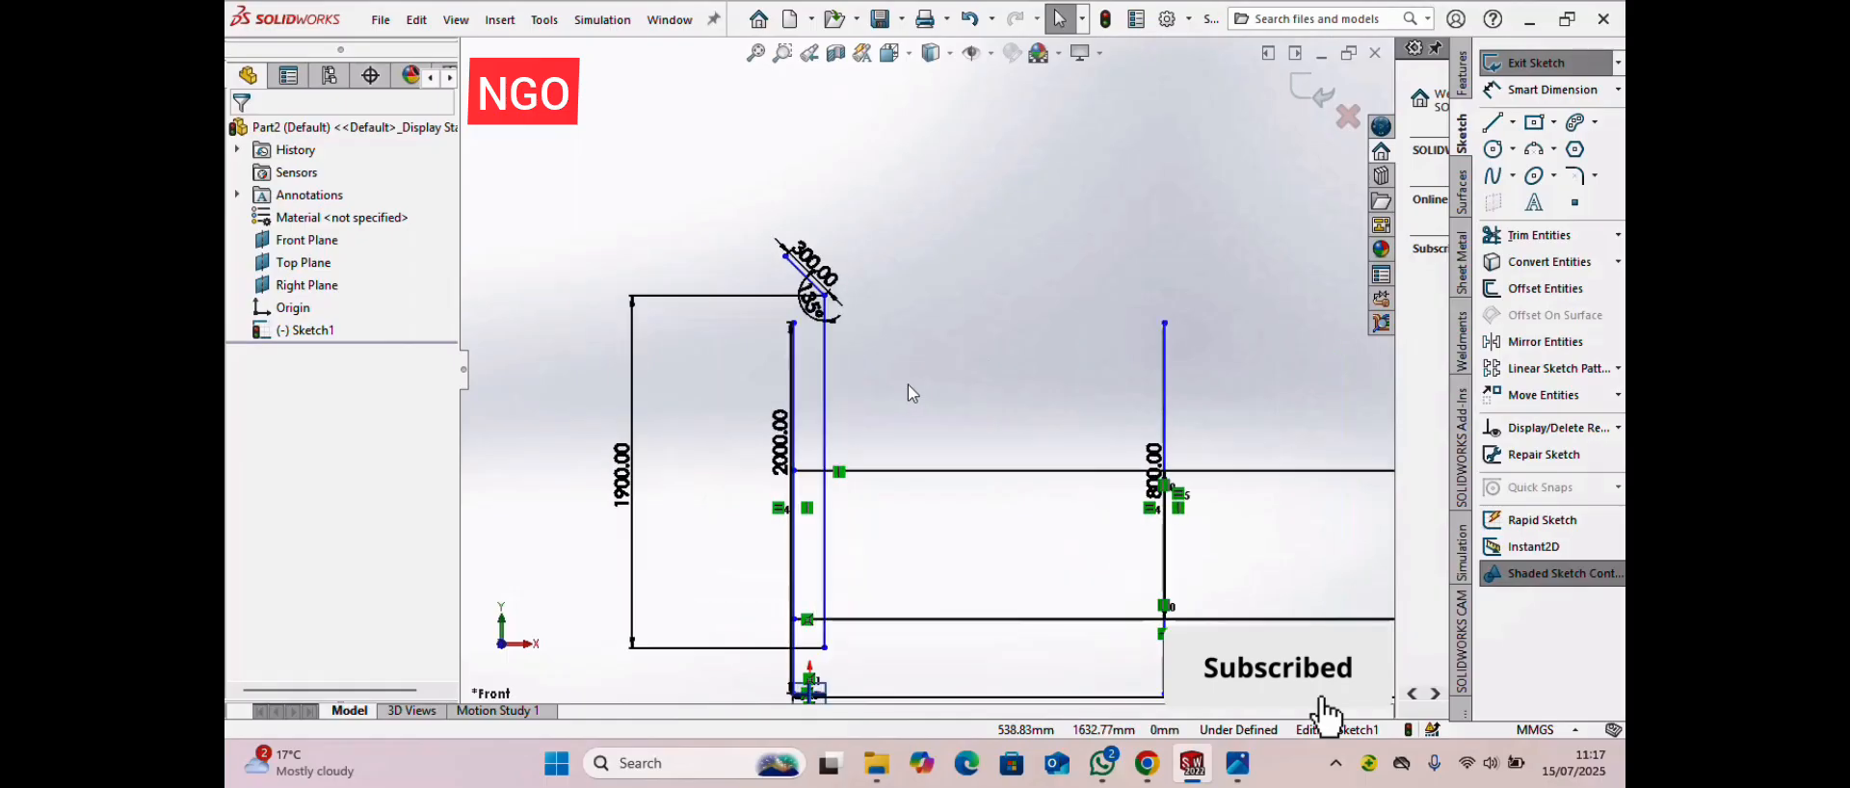
pyautogui.moveTo(952, 316); pyautogui.dragTo(951, 204, button='right')
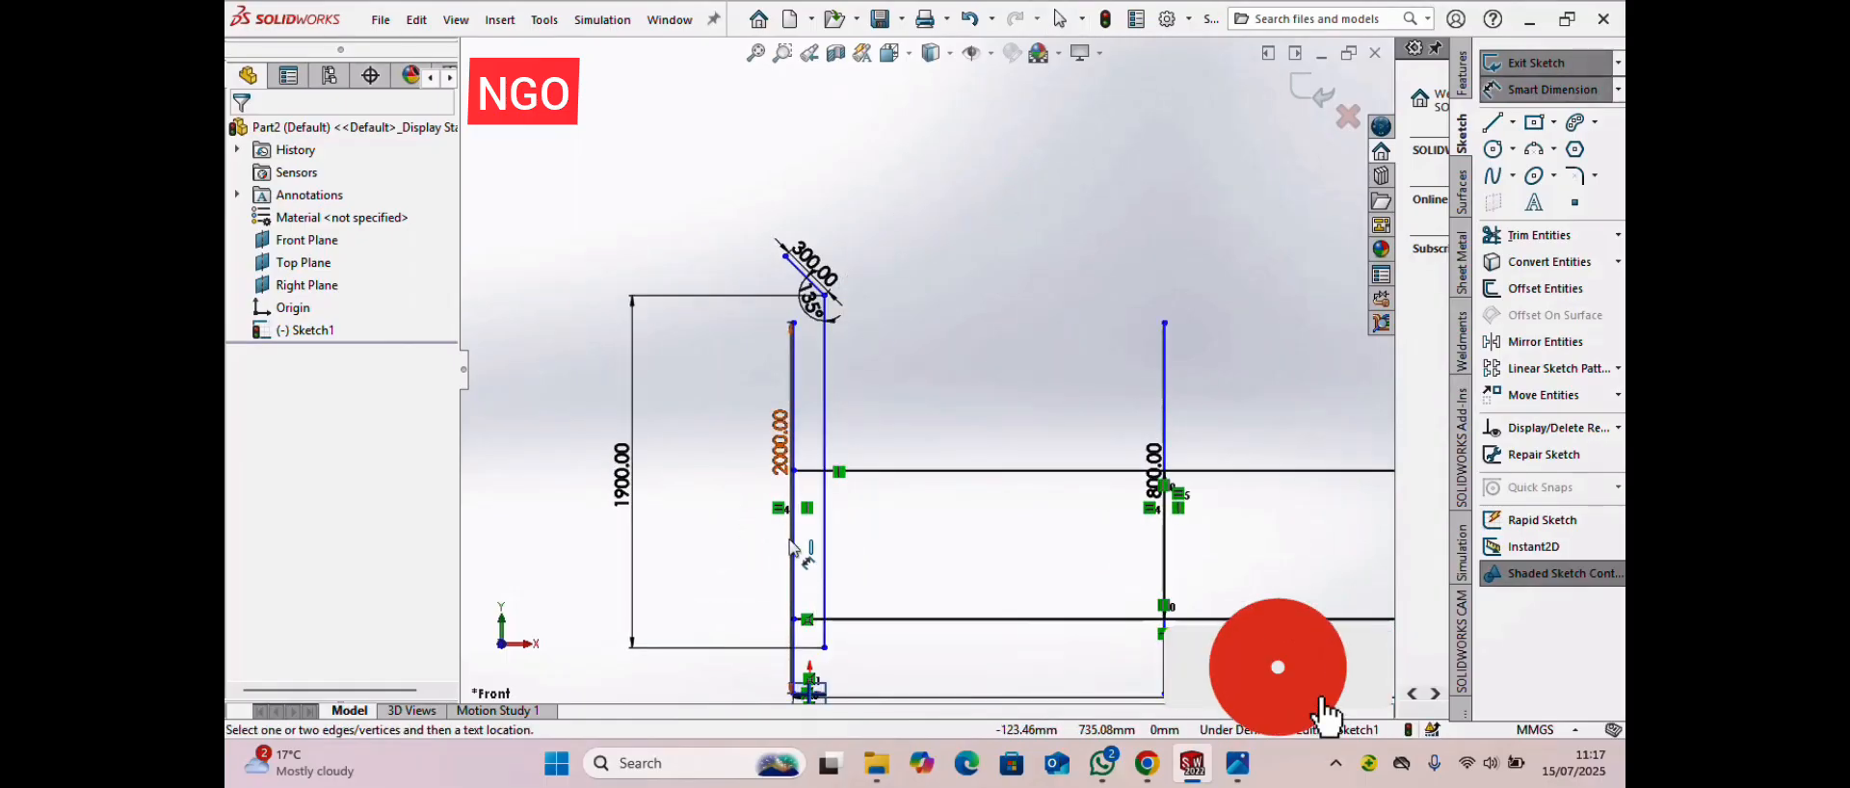
pyautogui.scroll(-4, 779, 544)
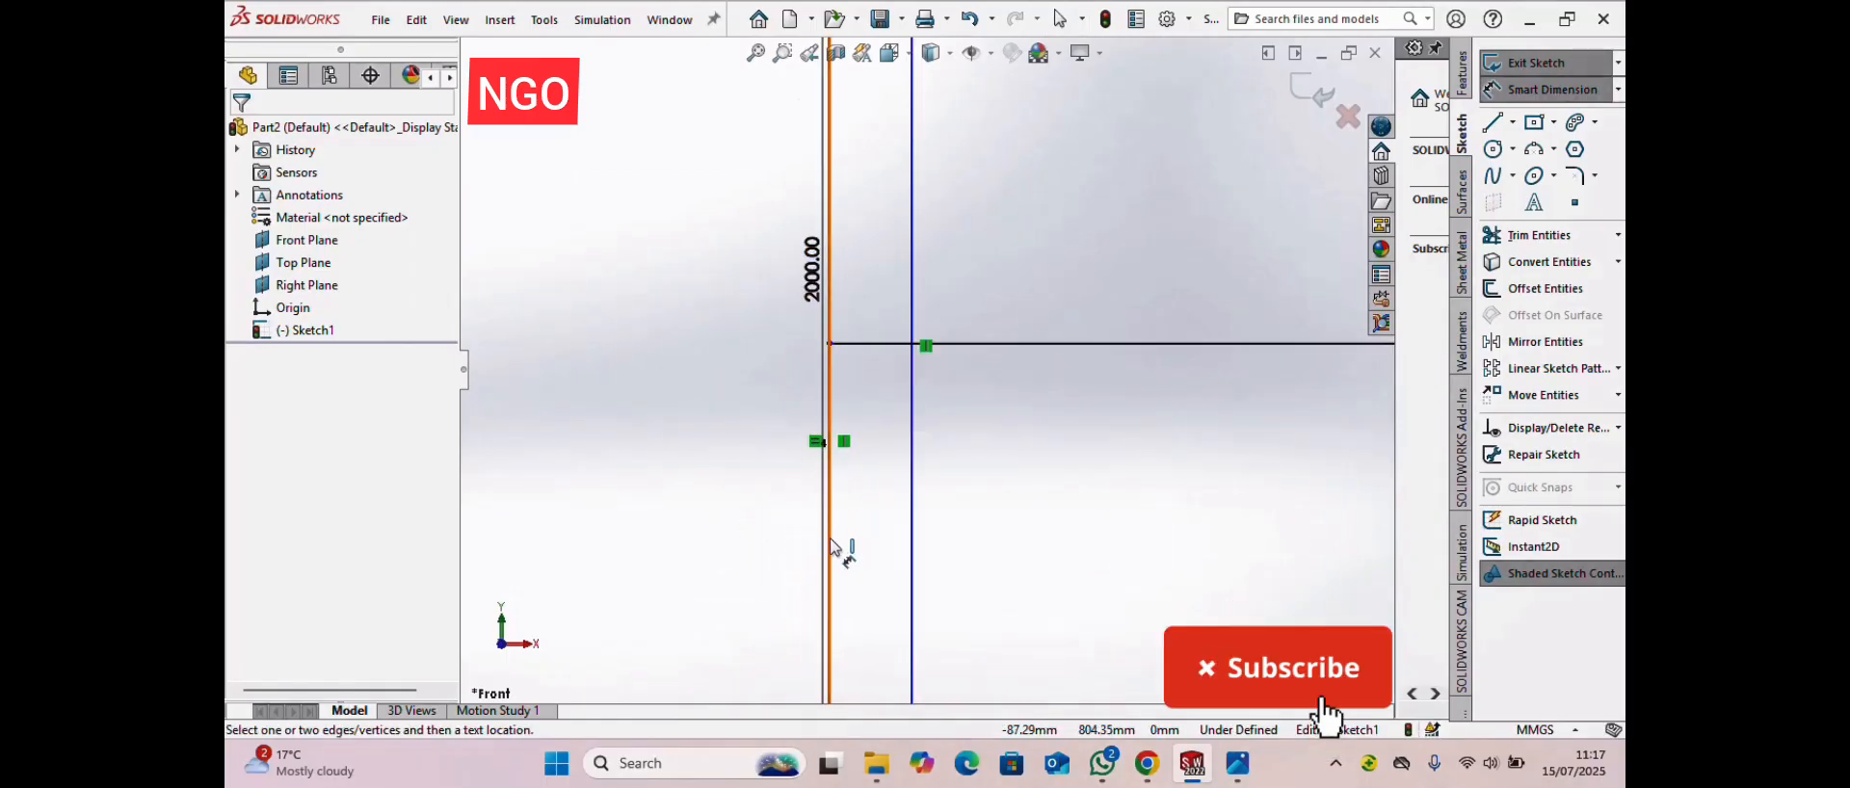
pyautogui.click(828, 546)
pyautogui.click(911, 564)
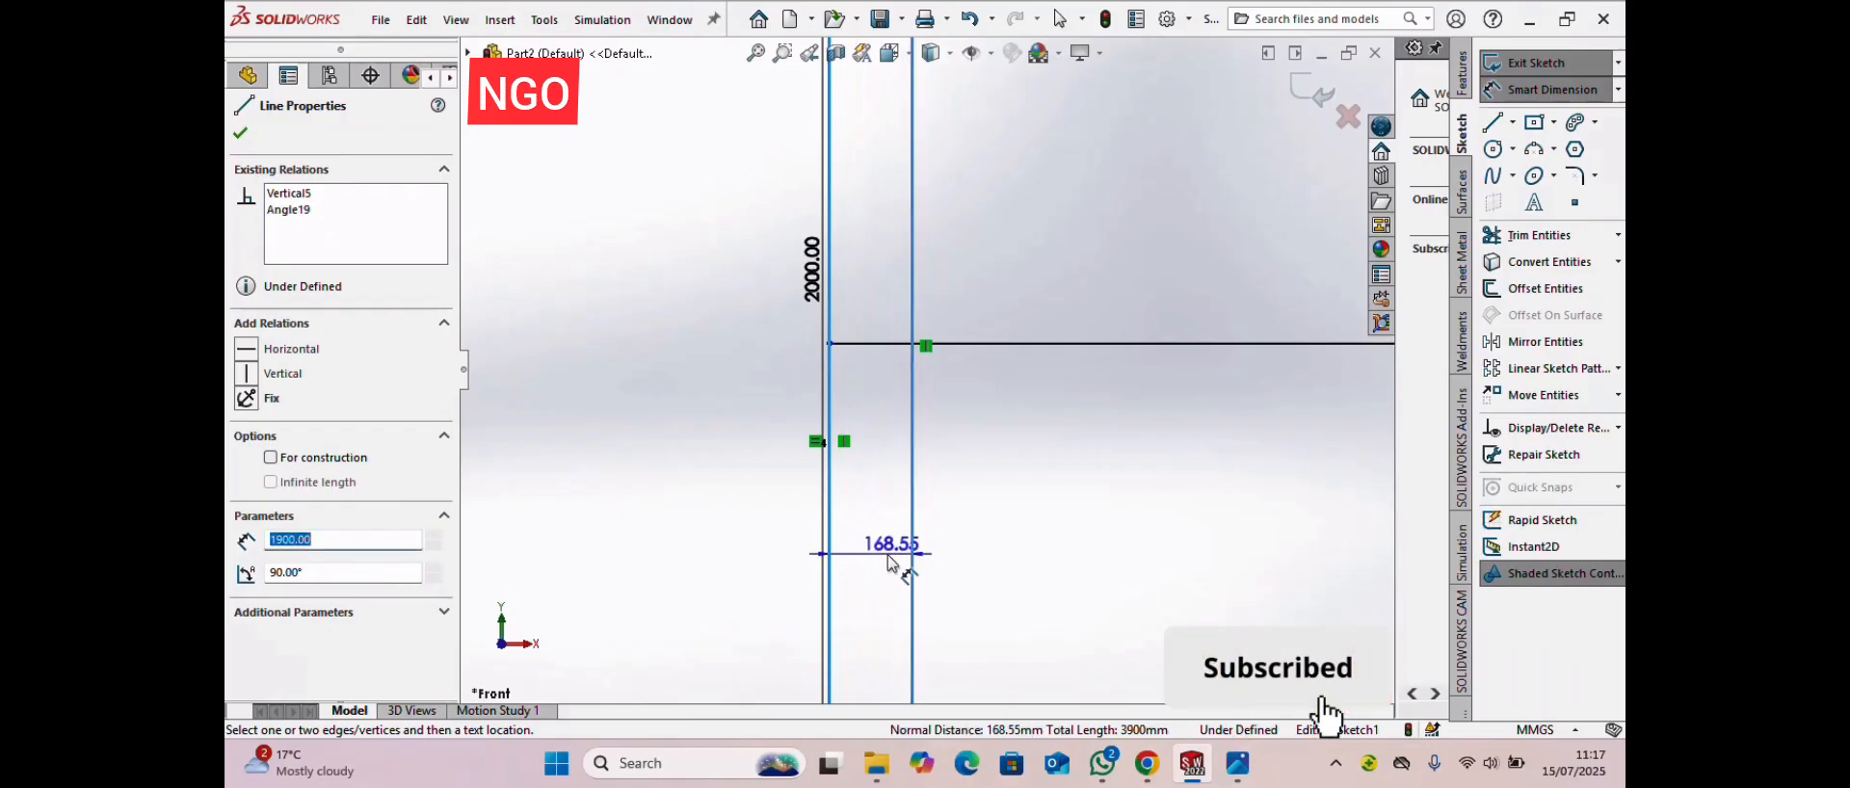
pyautogui.click(888, 565)
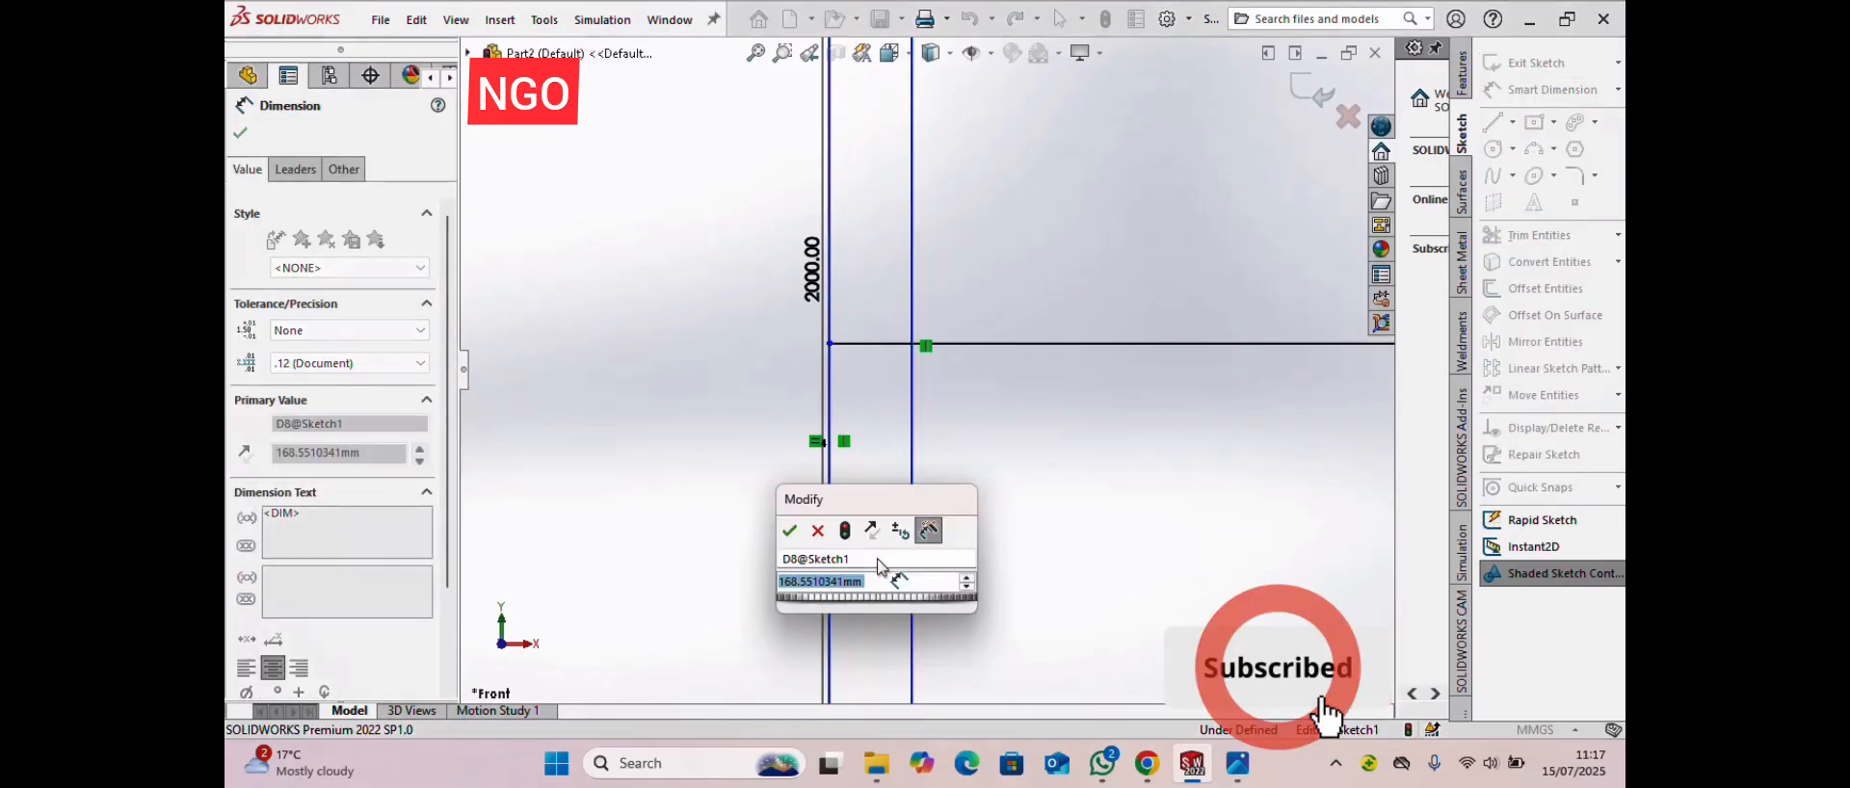
pyautogui.press('Return')
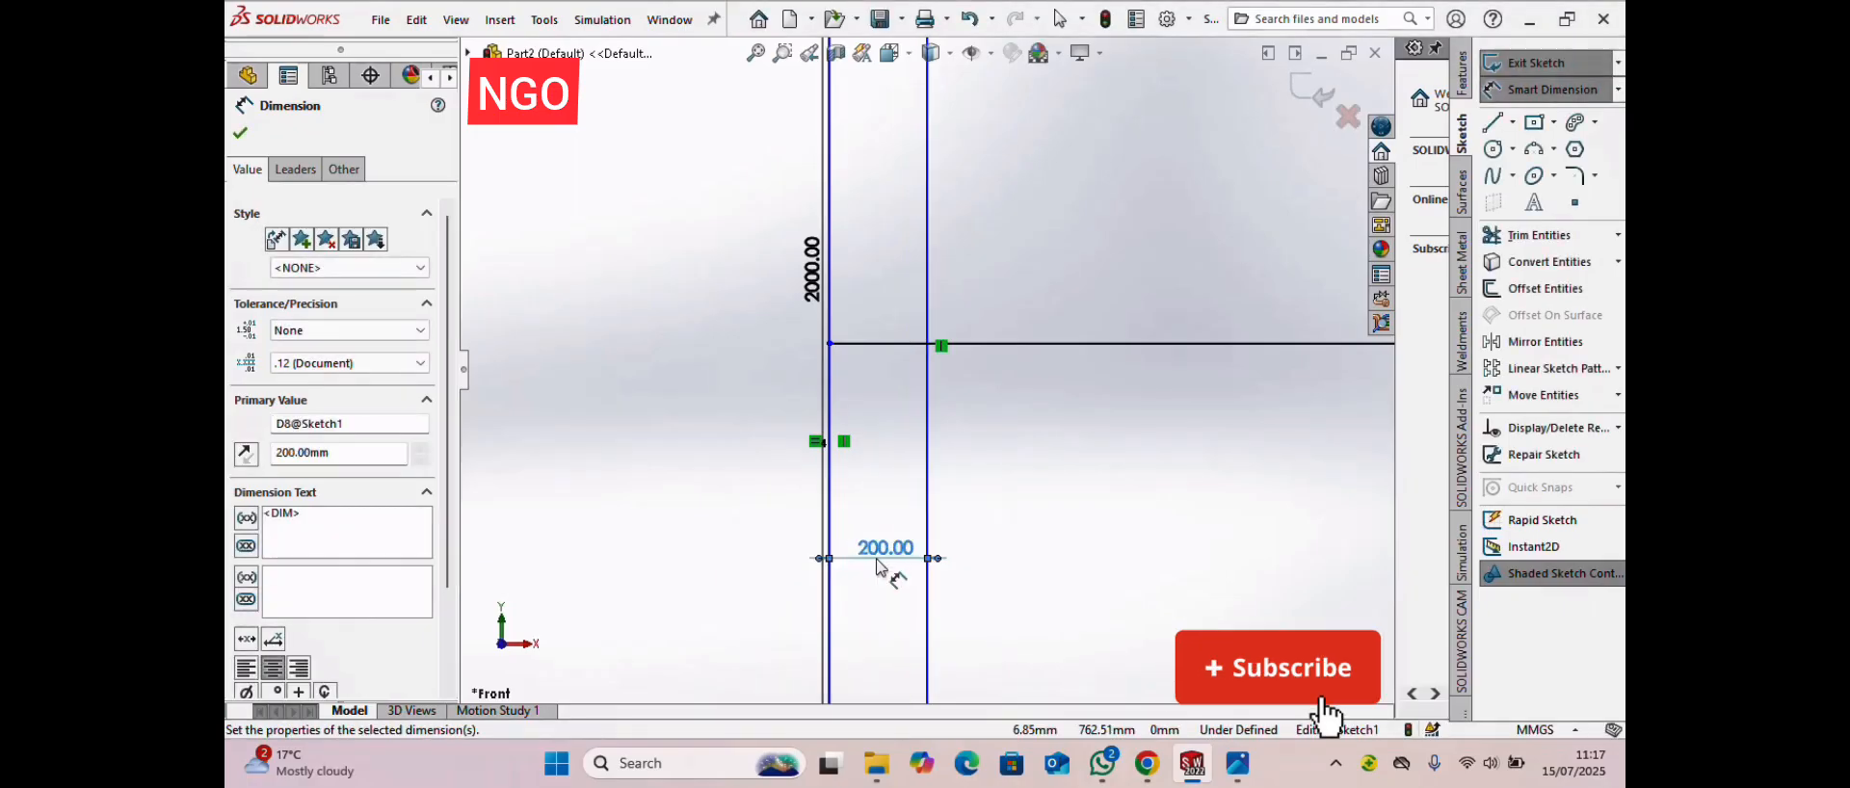
pyautogui.click(843, 364)
pyautogui.scroll(5, 916, 370)
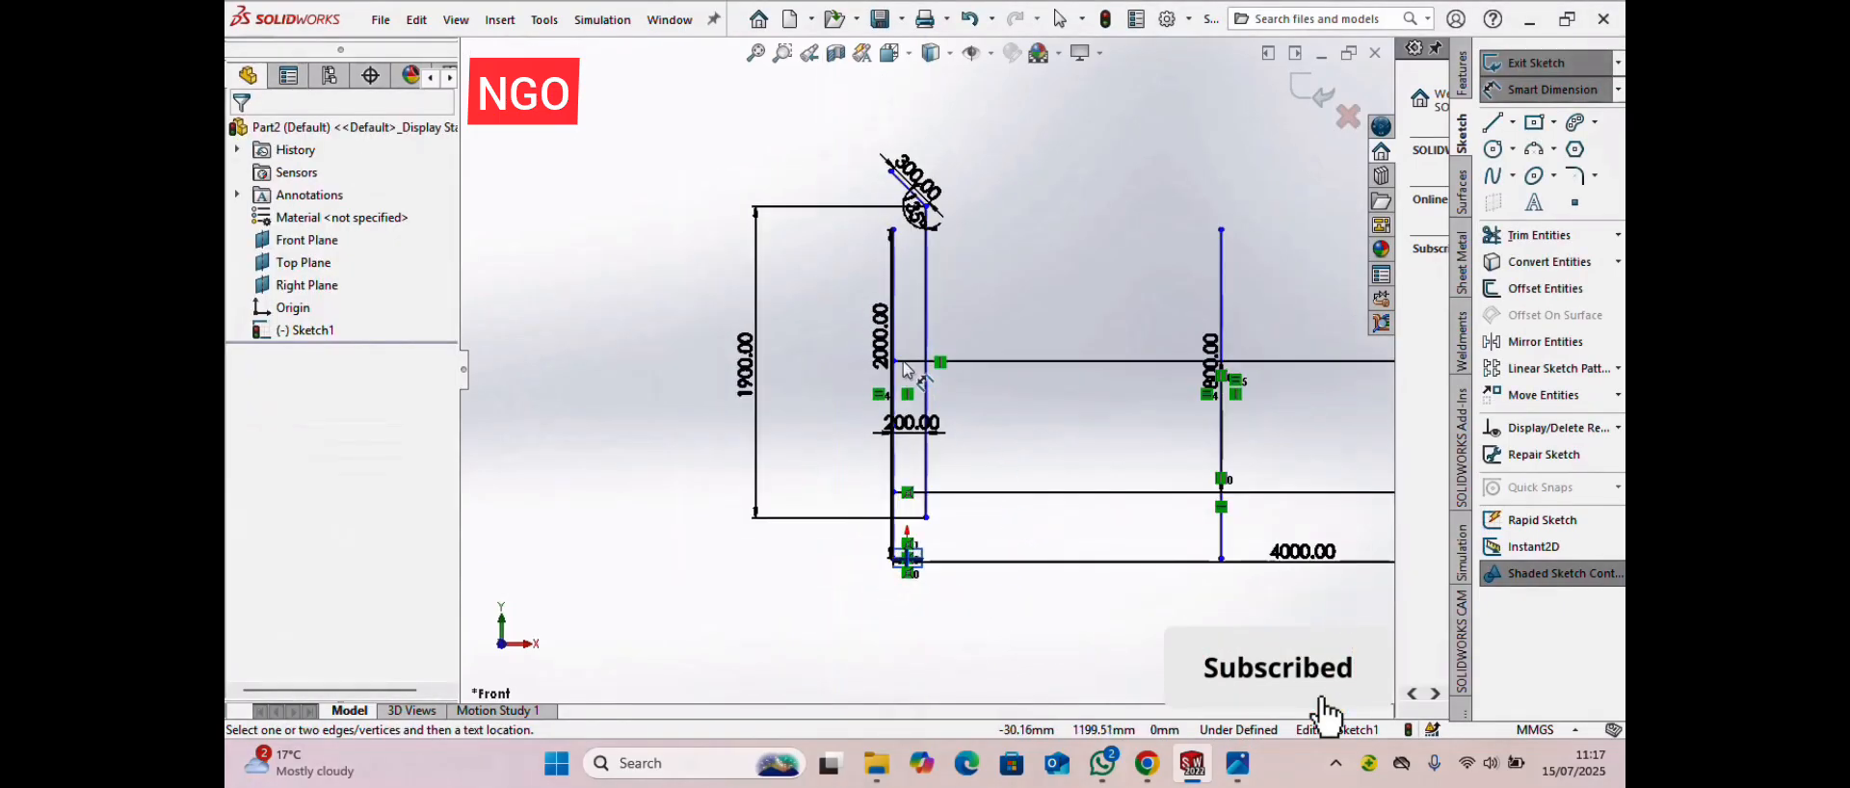
pyautogui.rightClick(648, 364)
pyautogui.click(681, 416)
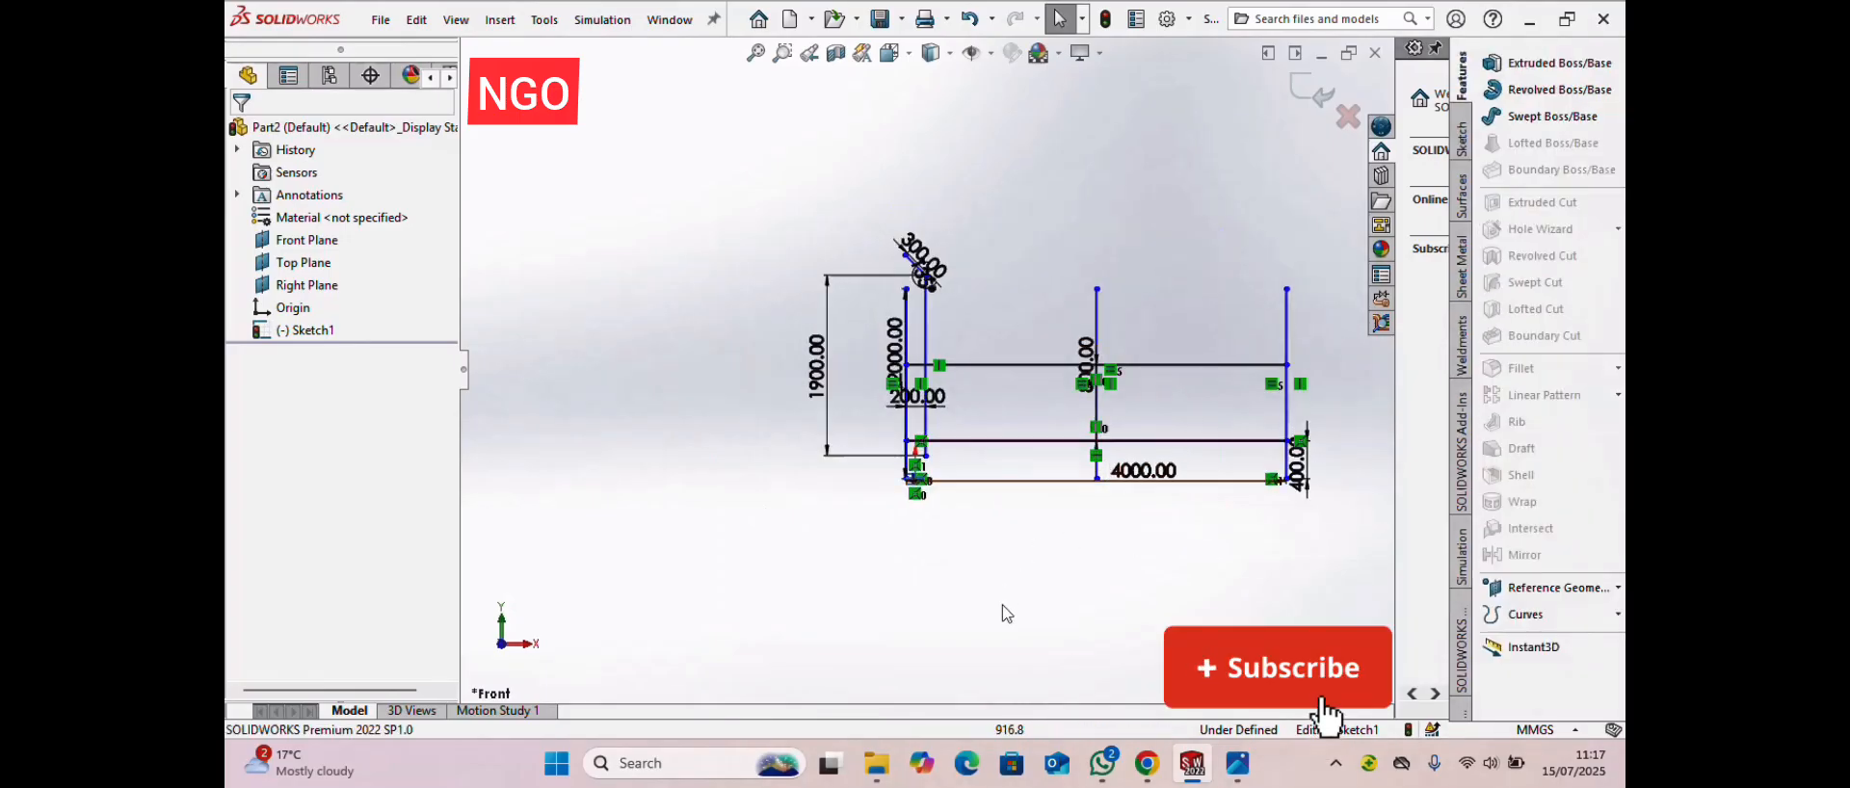
# - Exit the Front Plane layout sketch
pyautogui.scroll(-1, 1160, 438)
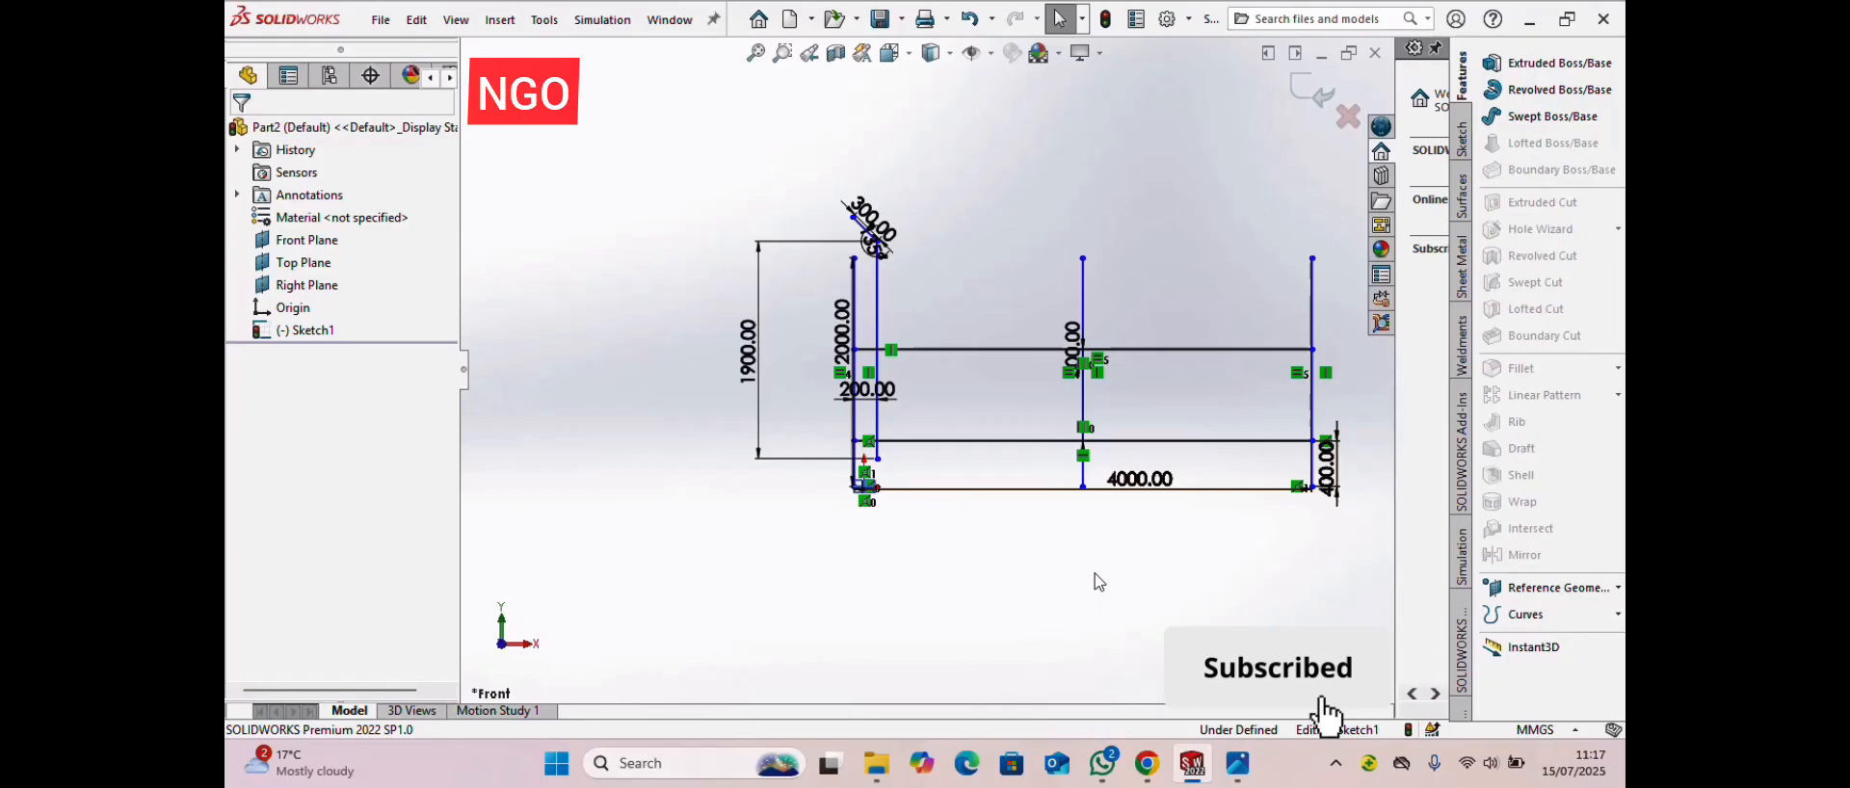
pyautogui.scroll(-1, 879, 395)
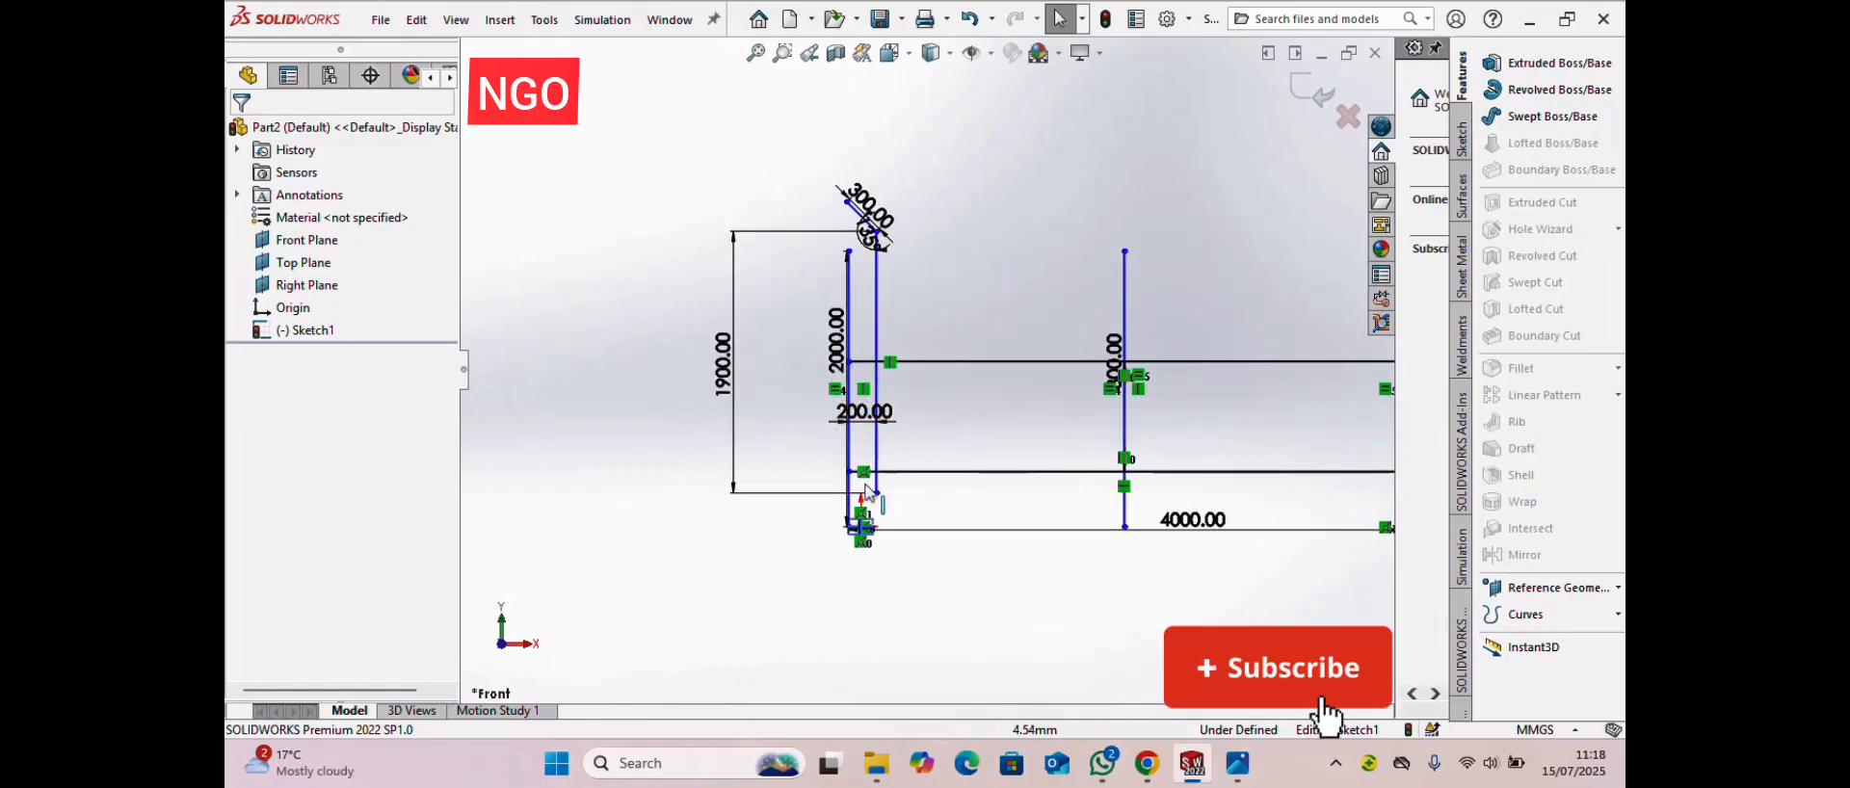
pyautogui.scroll(2, 862, 319)
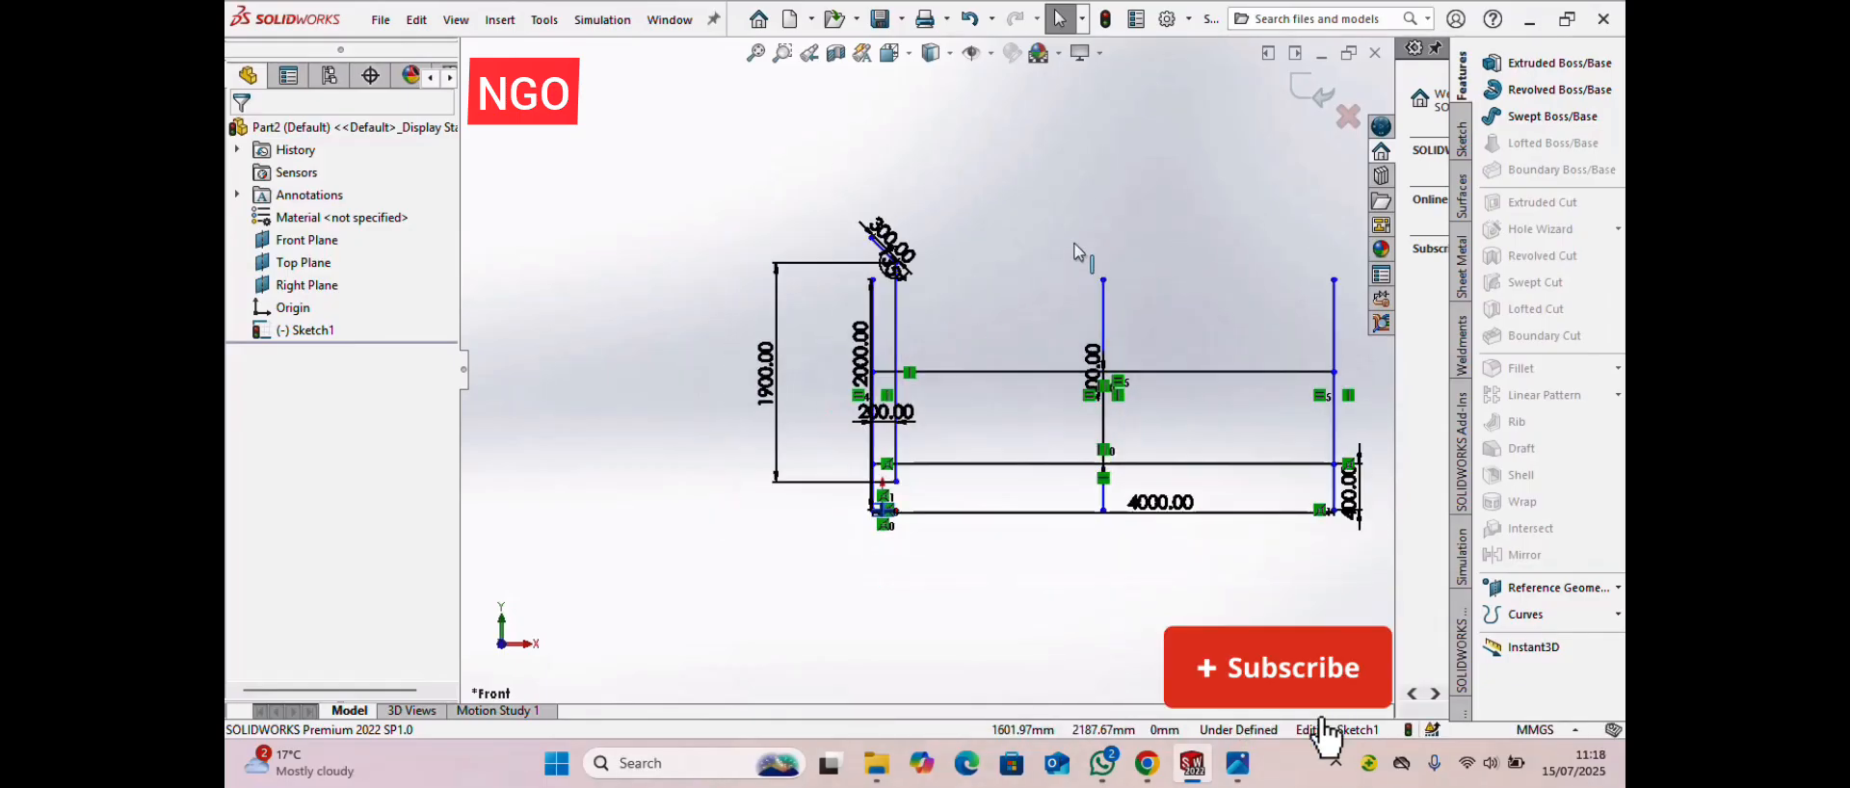
pyautogui.click(1312, 89)
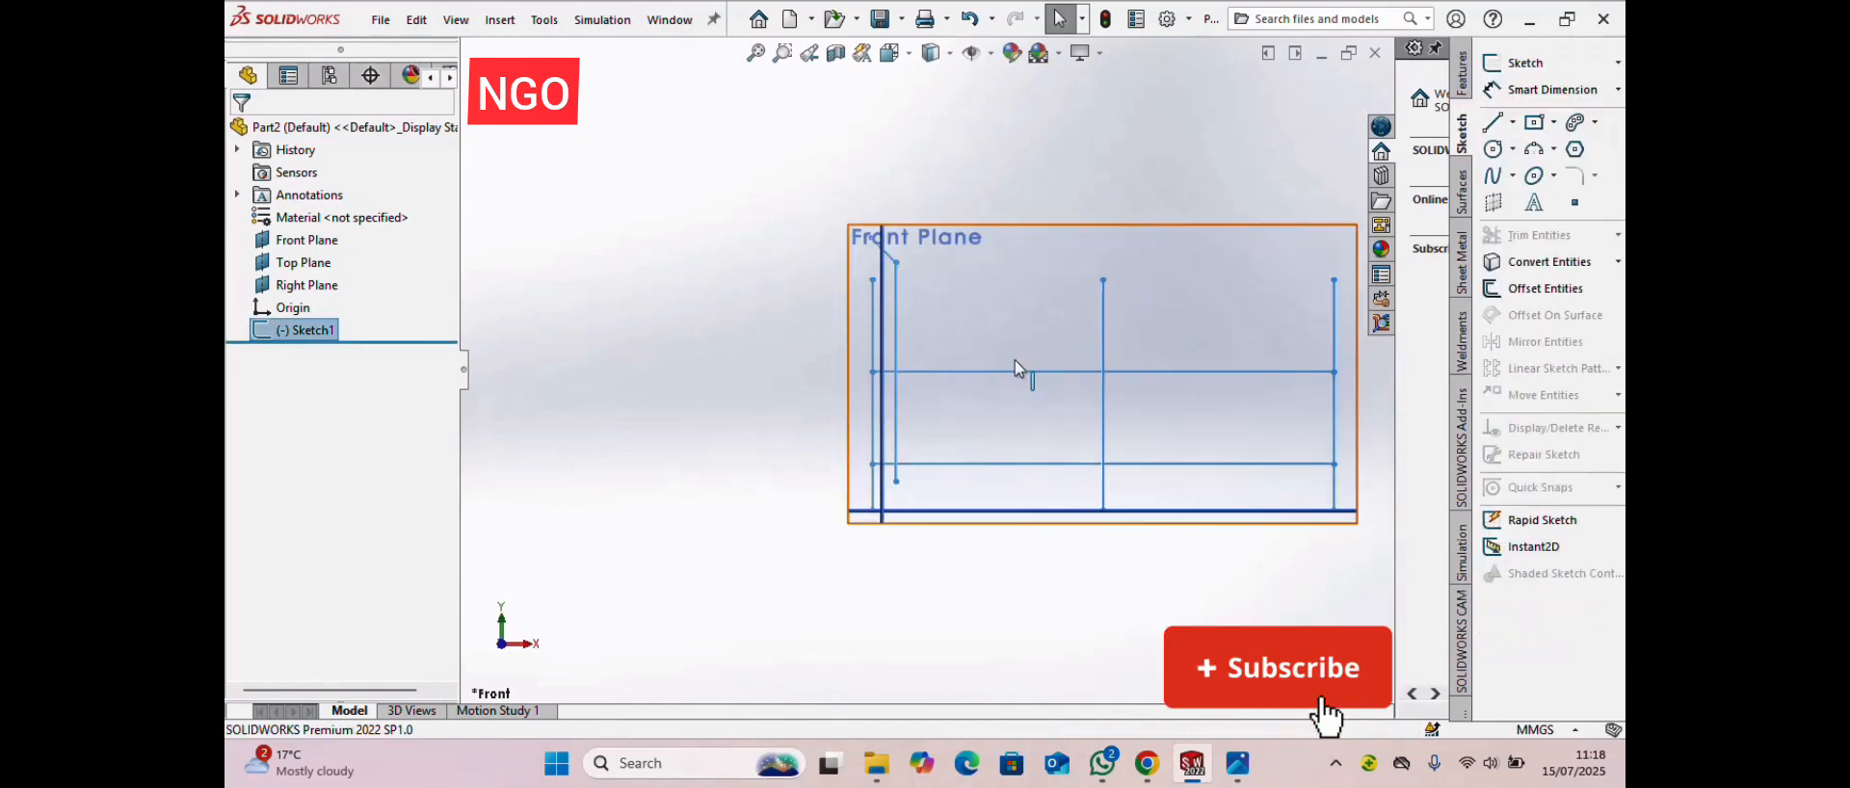
pyautogui.scroll(-1, 1064, 482)
pyautogui.scroll(1, 1016, 324)
pyautogui.scroll(1, 1015, 316)
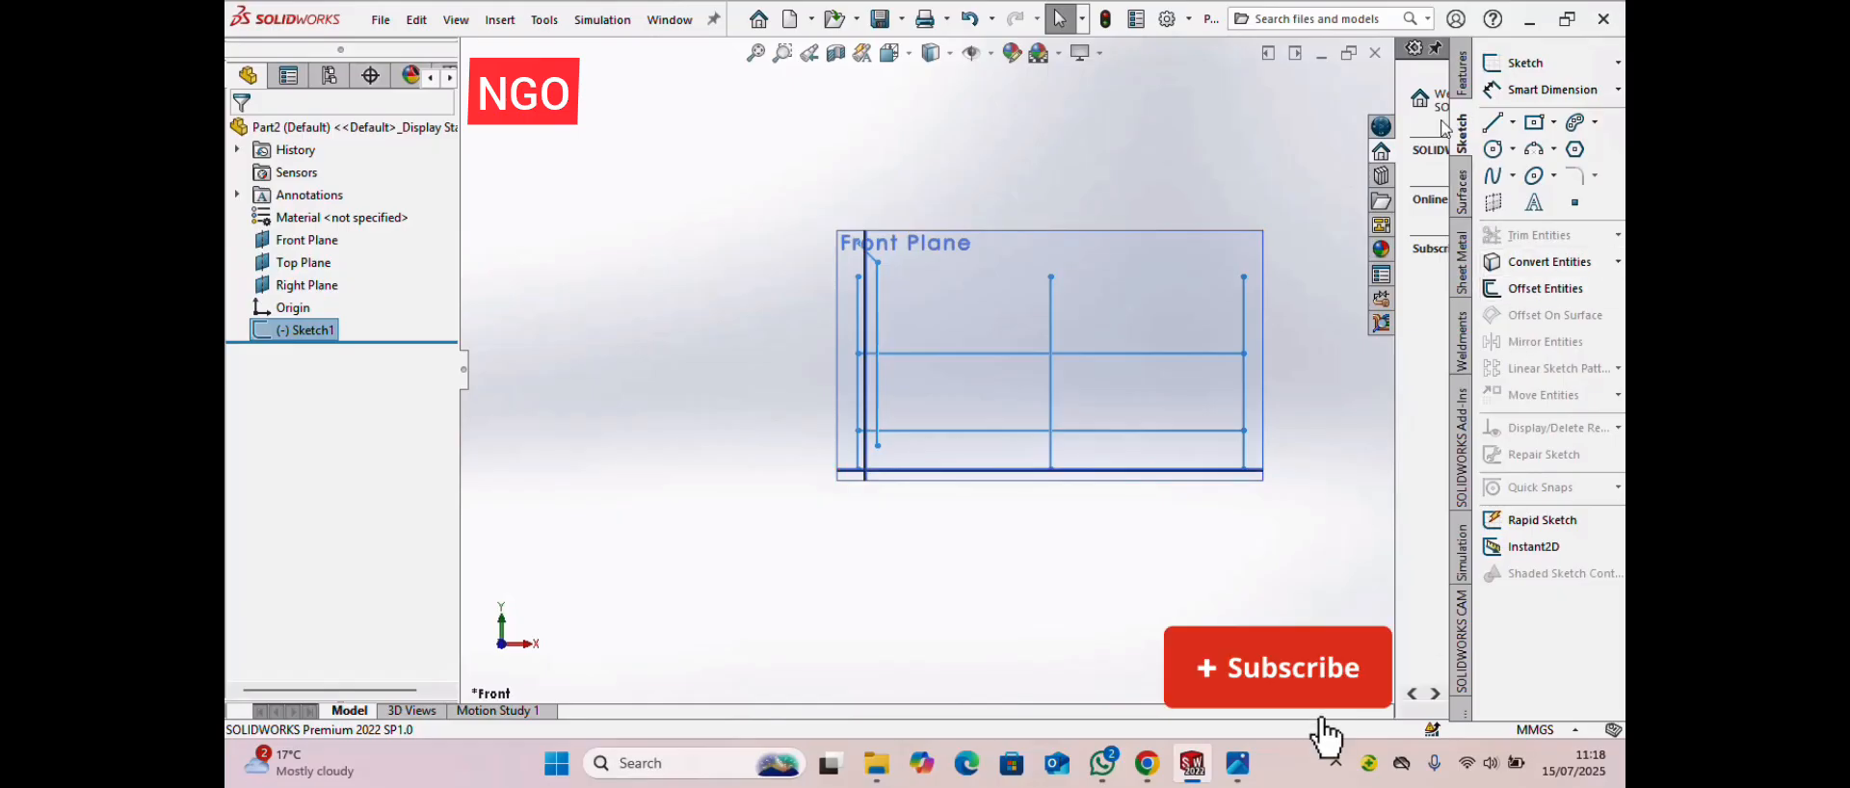
# - Start a weldment Structural Member with the iso standard, rectangular tube type and 120 x 80 x 8 size
pyautogui.click(1461, 362)
pyautogui.click(1548, 125)
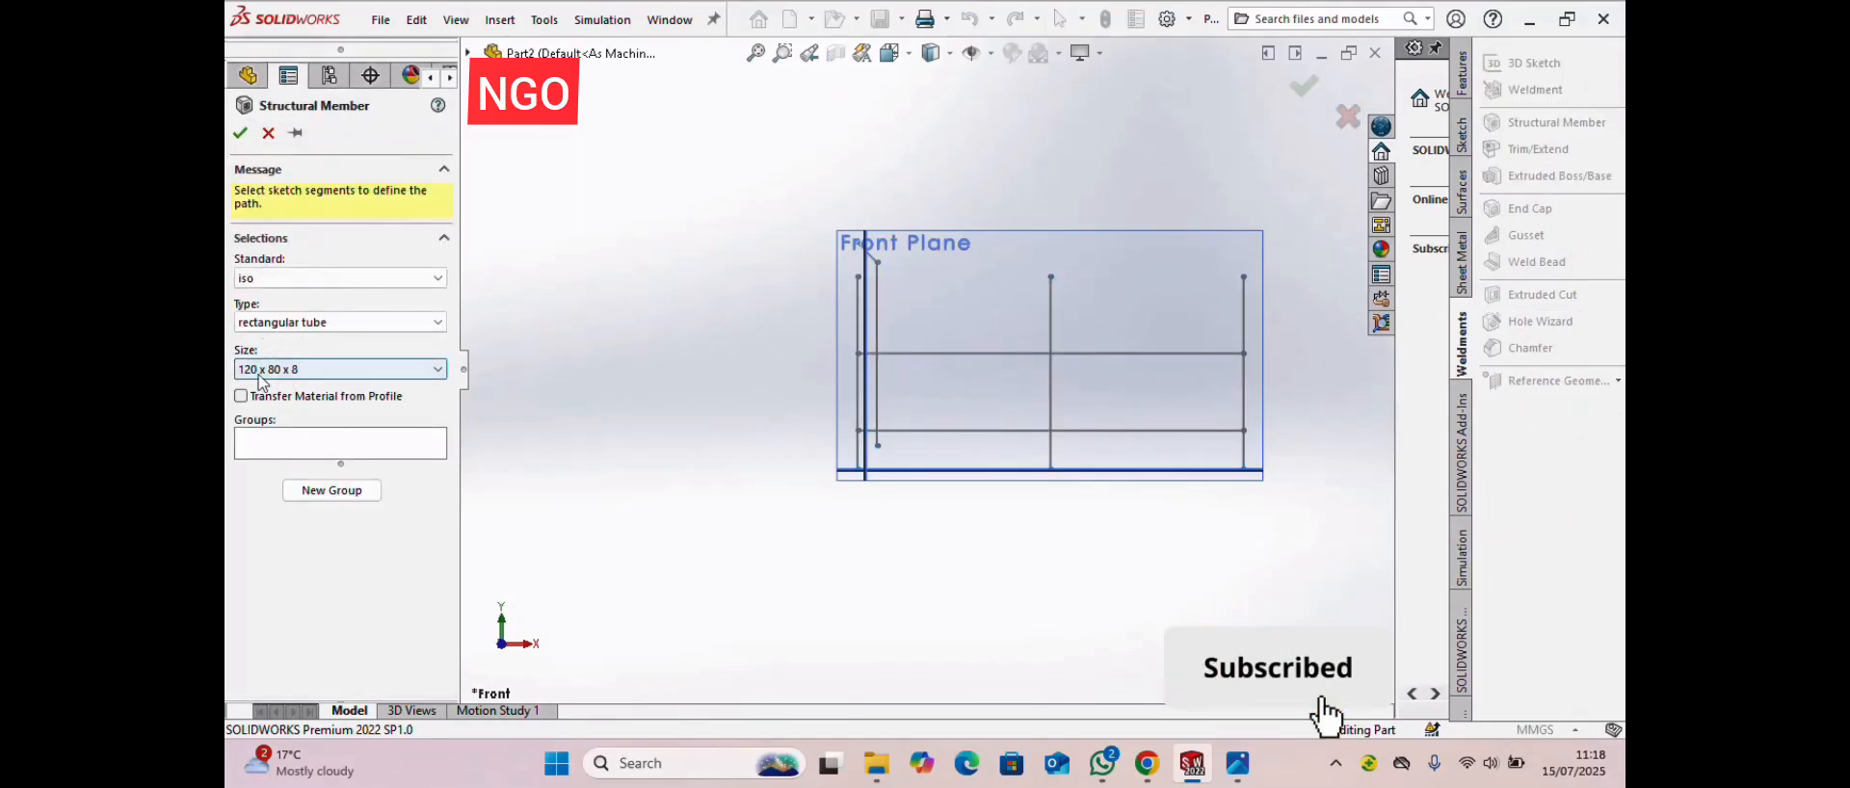
pyautogui.click(245, 283)
pyautogui.click(266, 390)
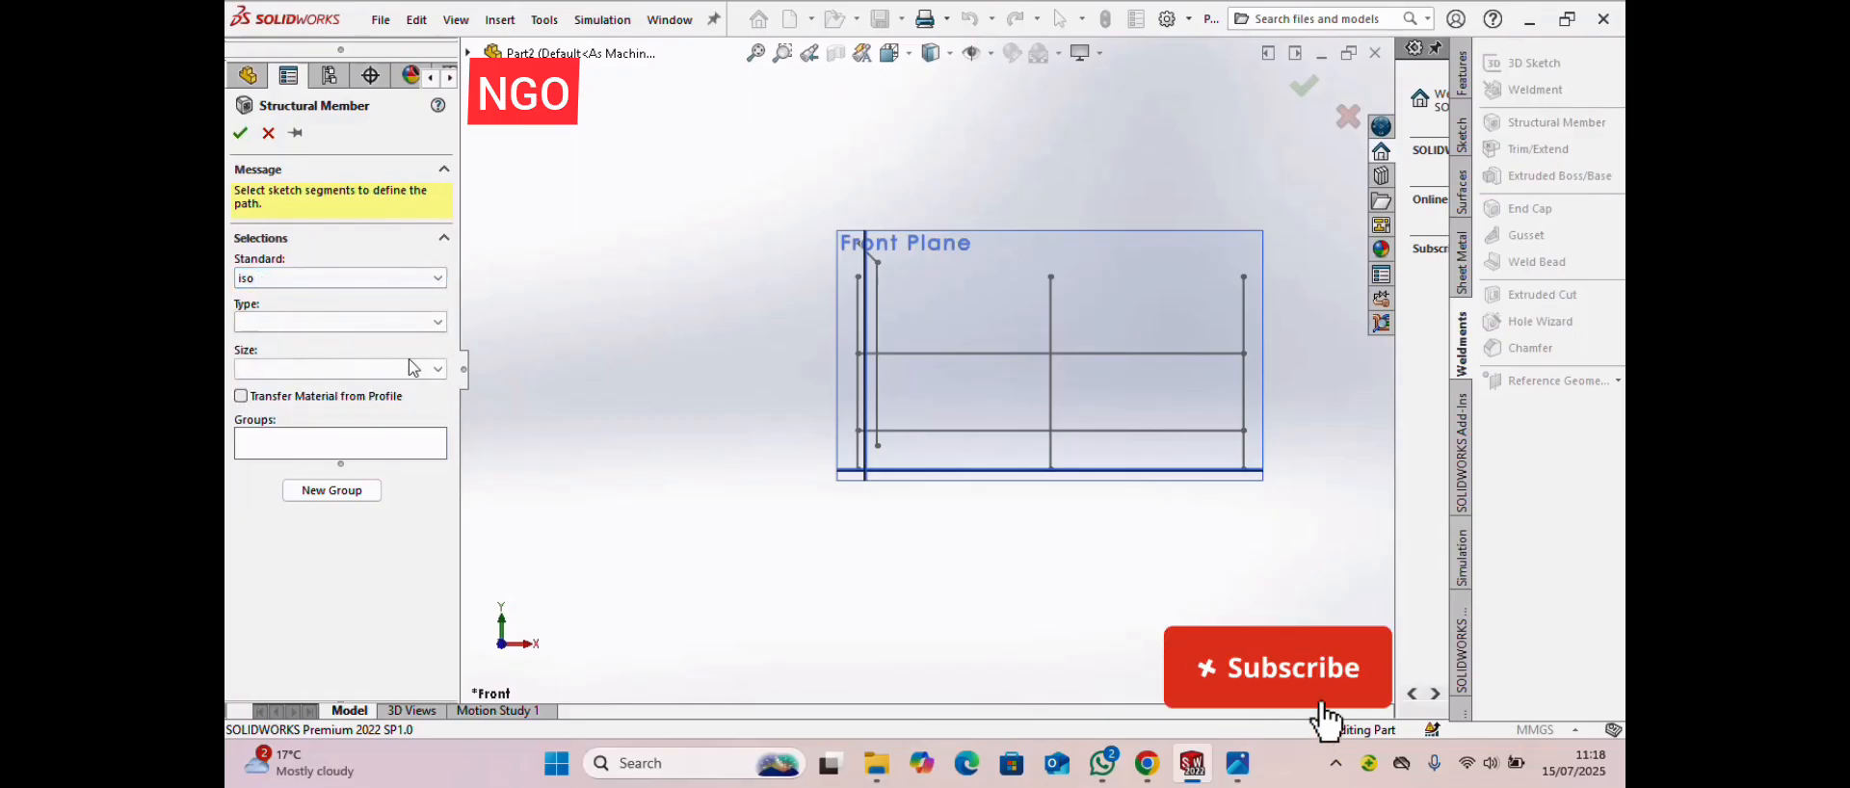
pyautogui.click(405, 322)
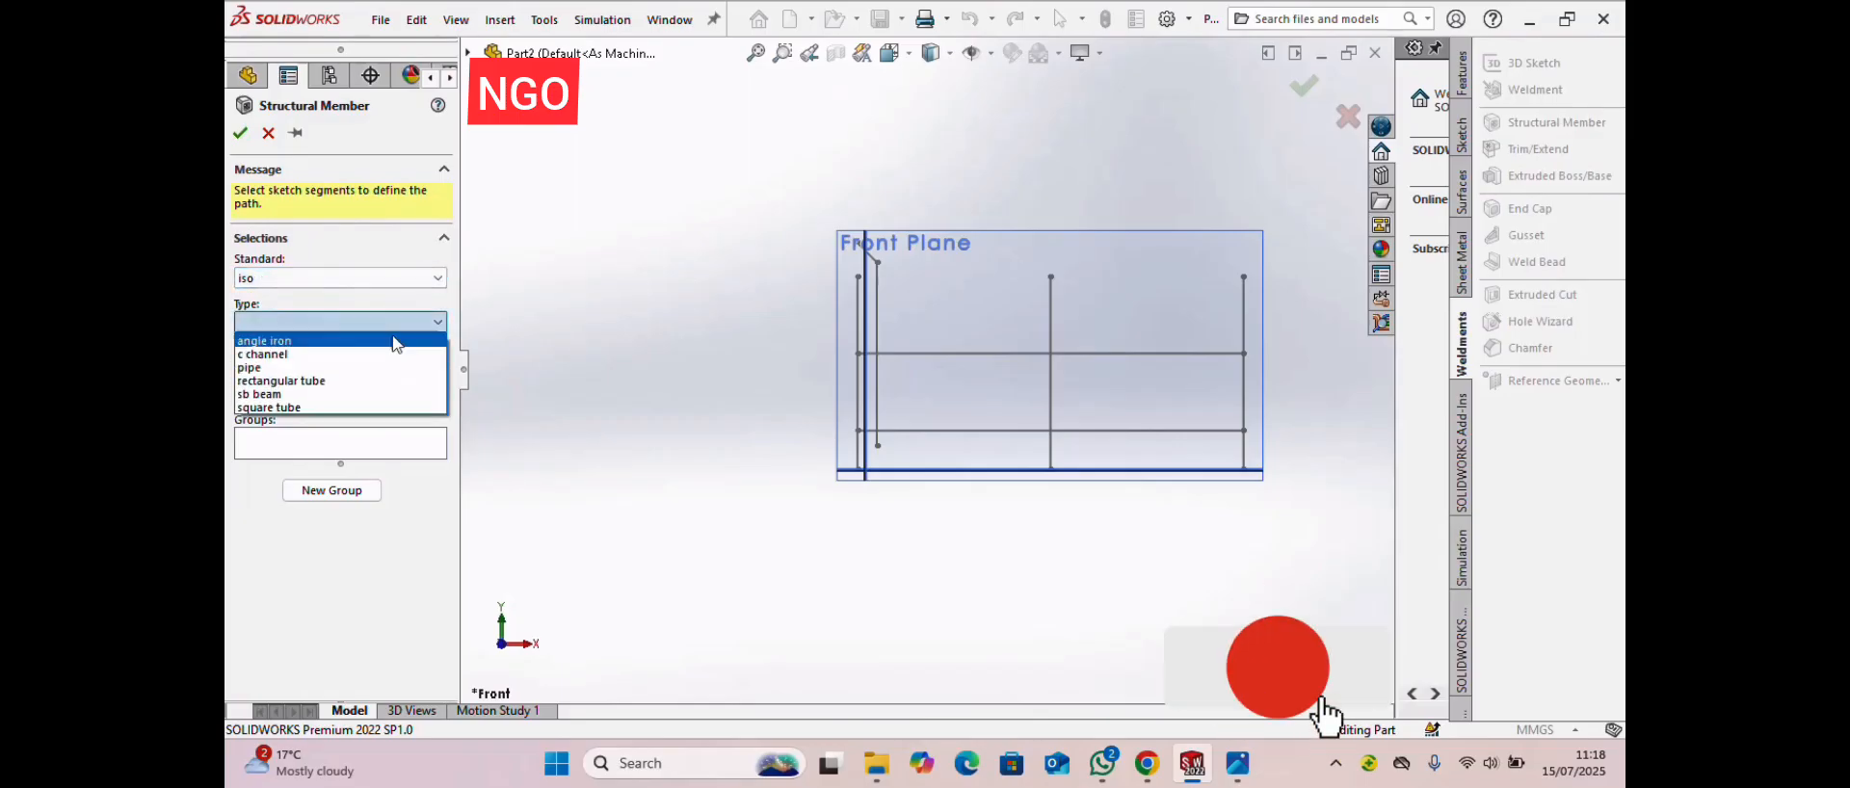
pyautogui.click(279, 382)
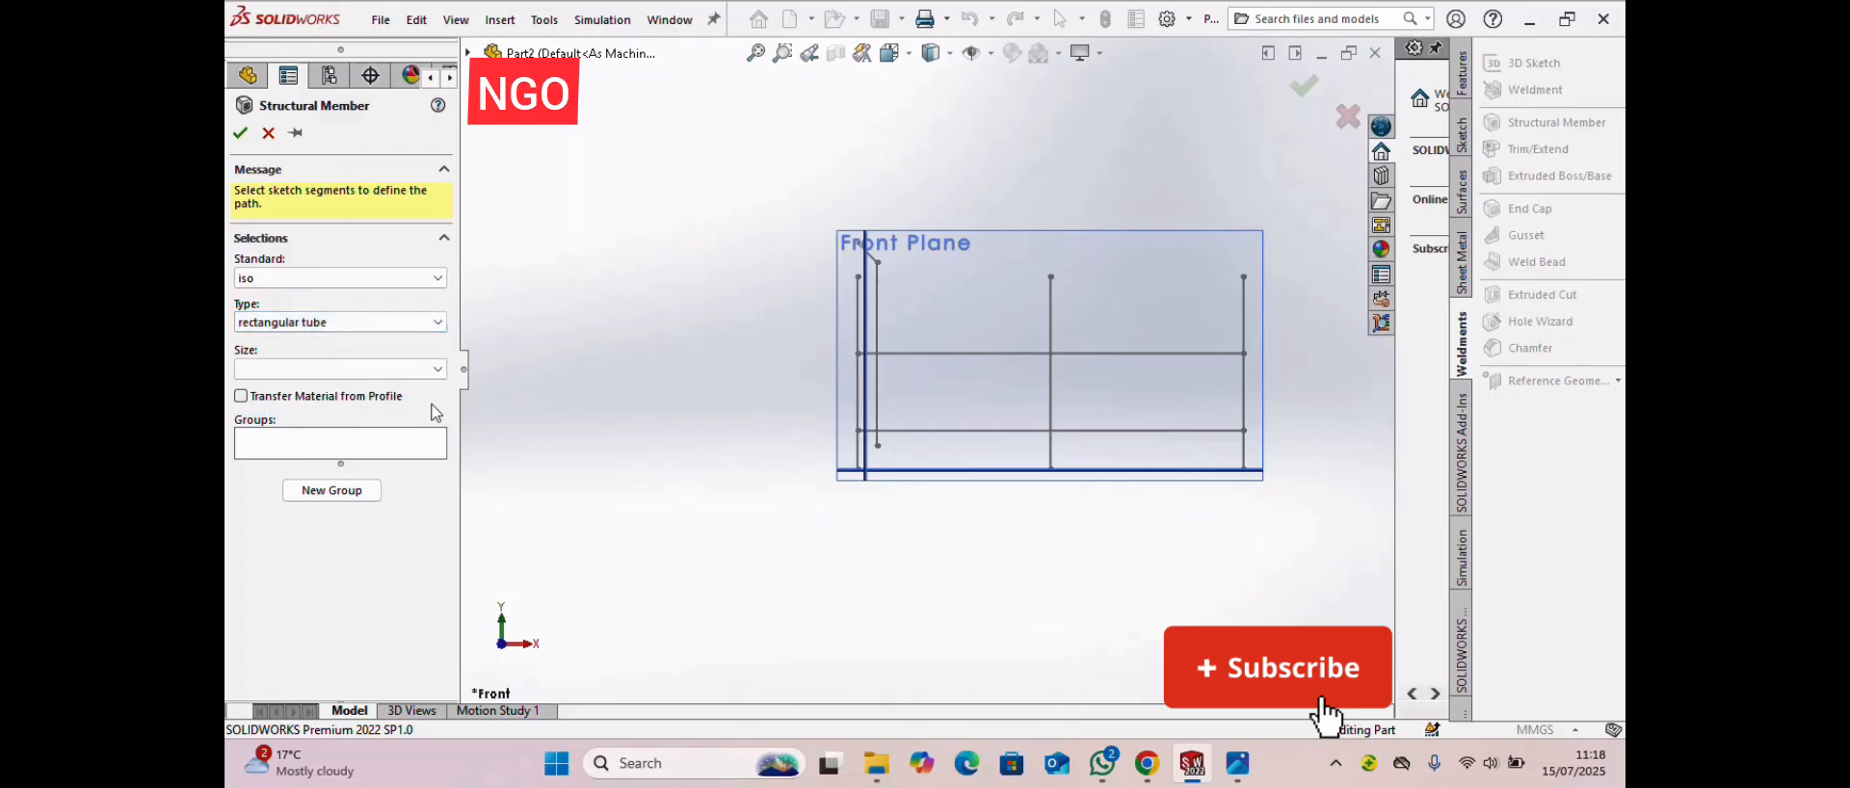
pyautogui.click(253, 372)
pyautogui.click(300, 445)
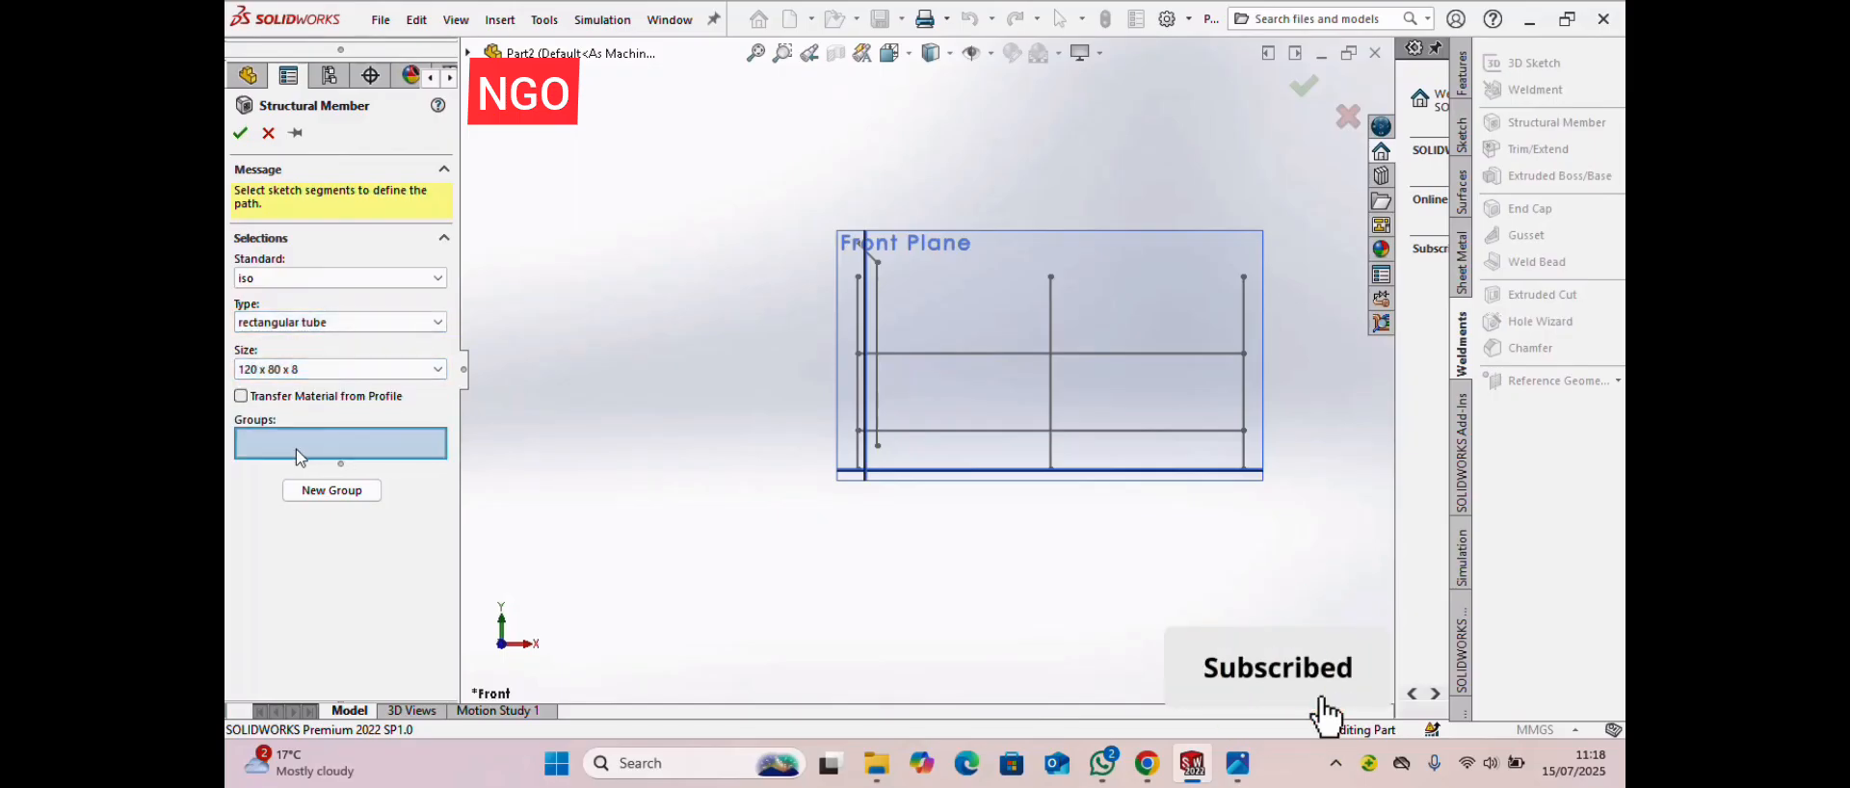
# - Assign the left, middle and right vertical post lines to the structural member's first group and add a second group
pyautogui.scroll(-2, 911, 316)
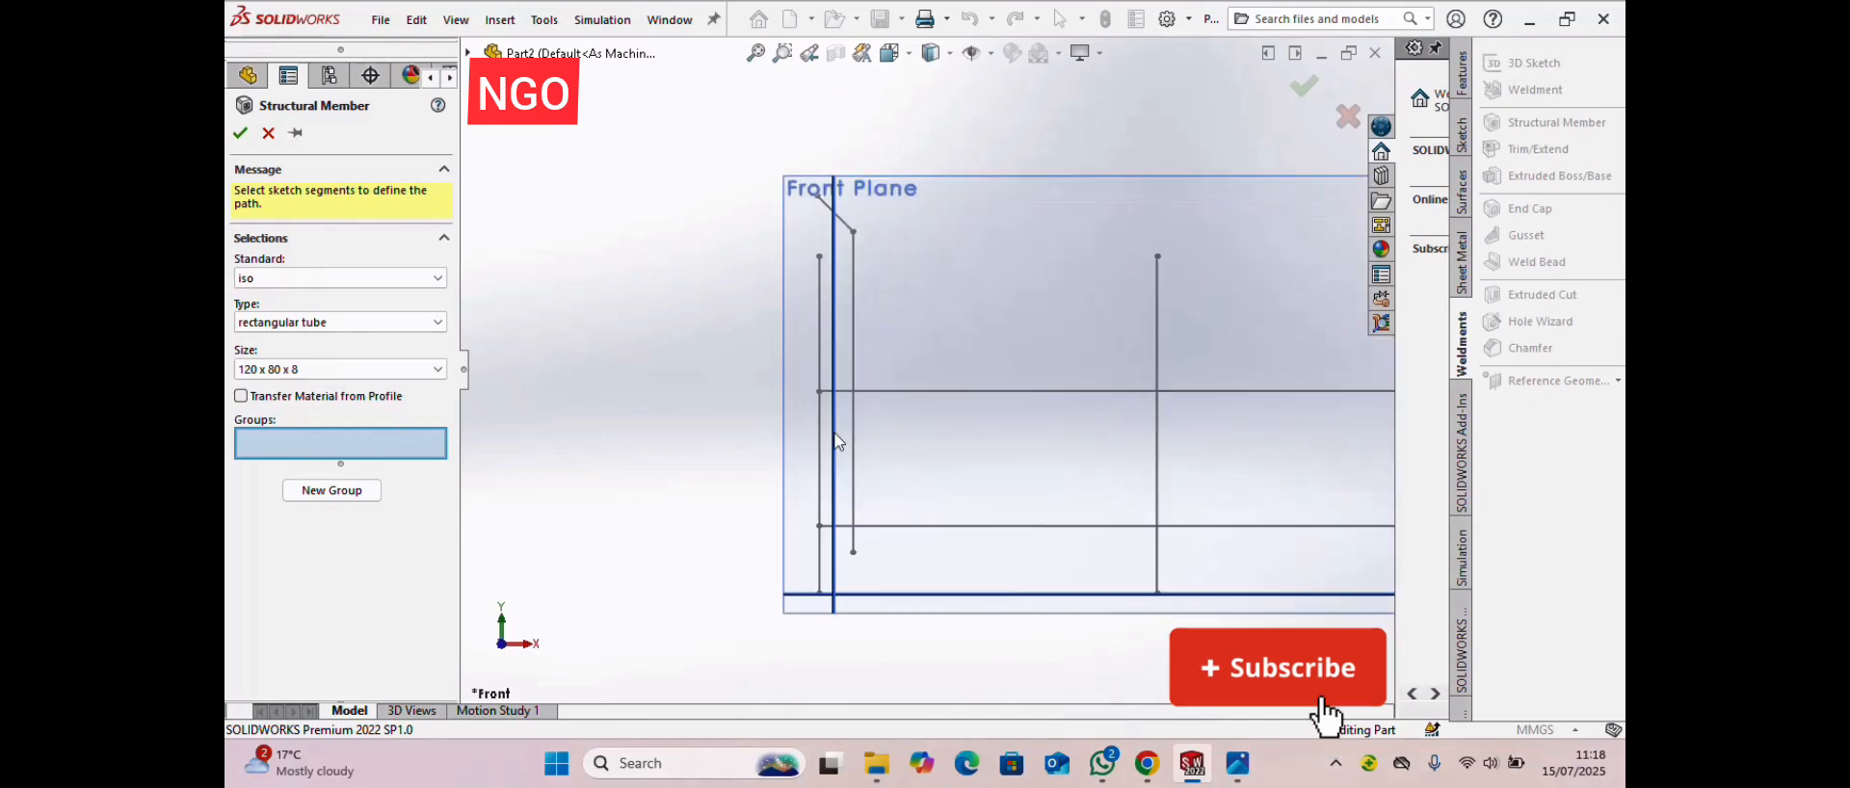
pyautogui.click(817, 358)
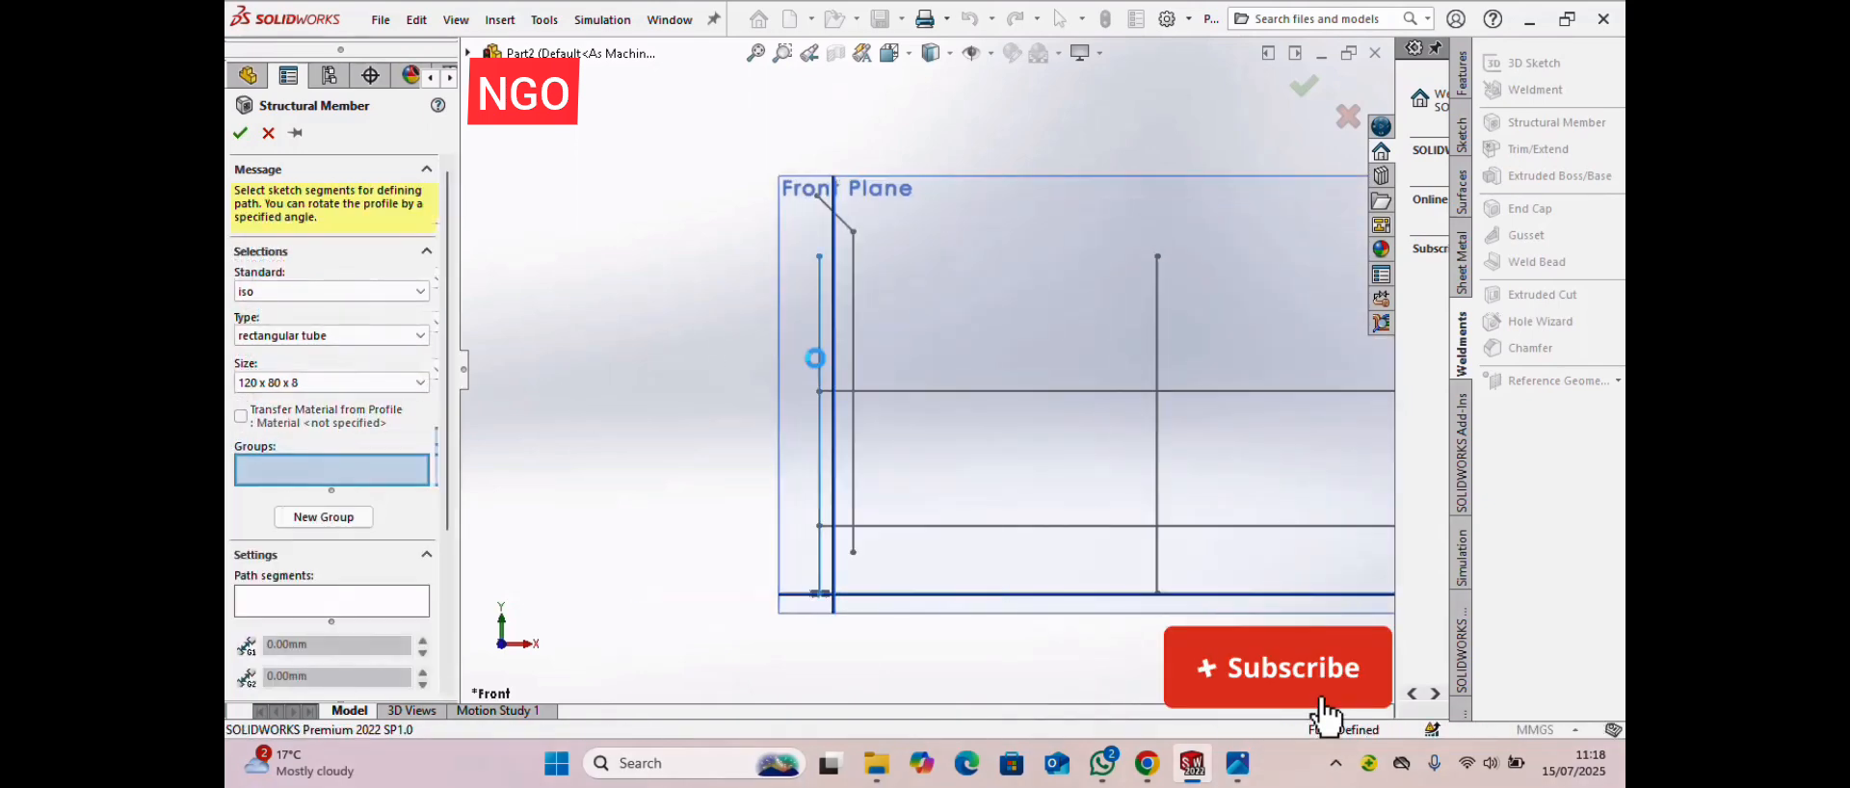
pyautogui.click(1157, 383)
pyautogui.scroll(3, 1175, 395)
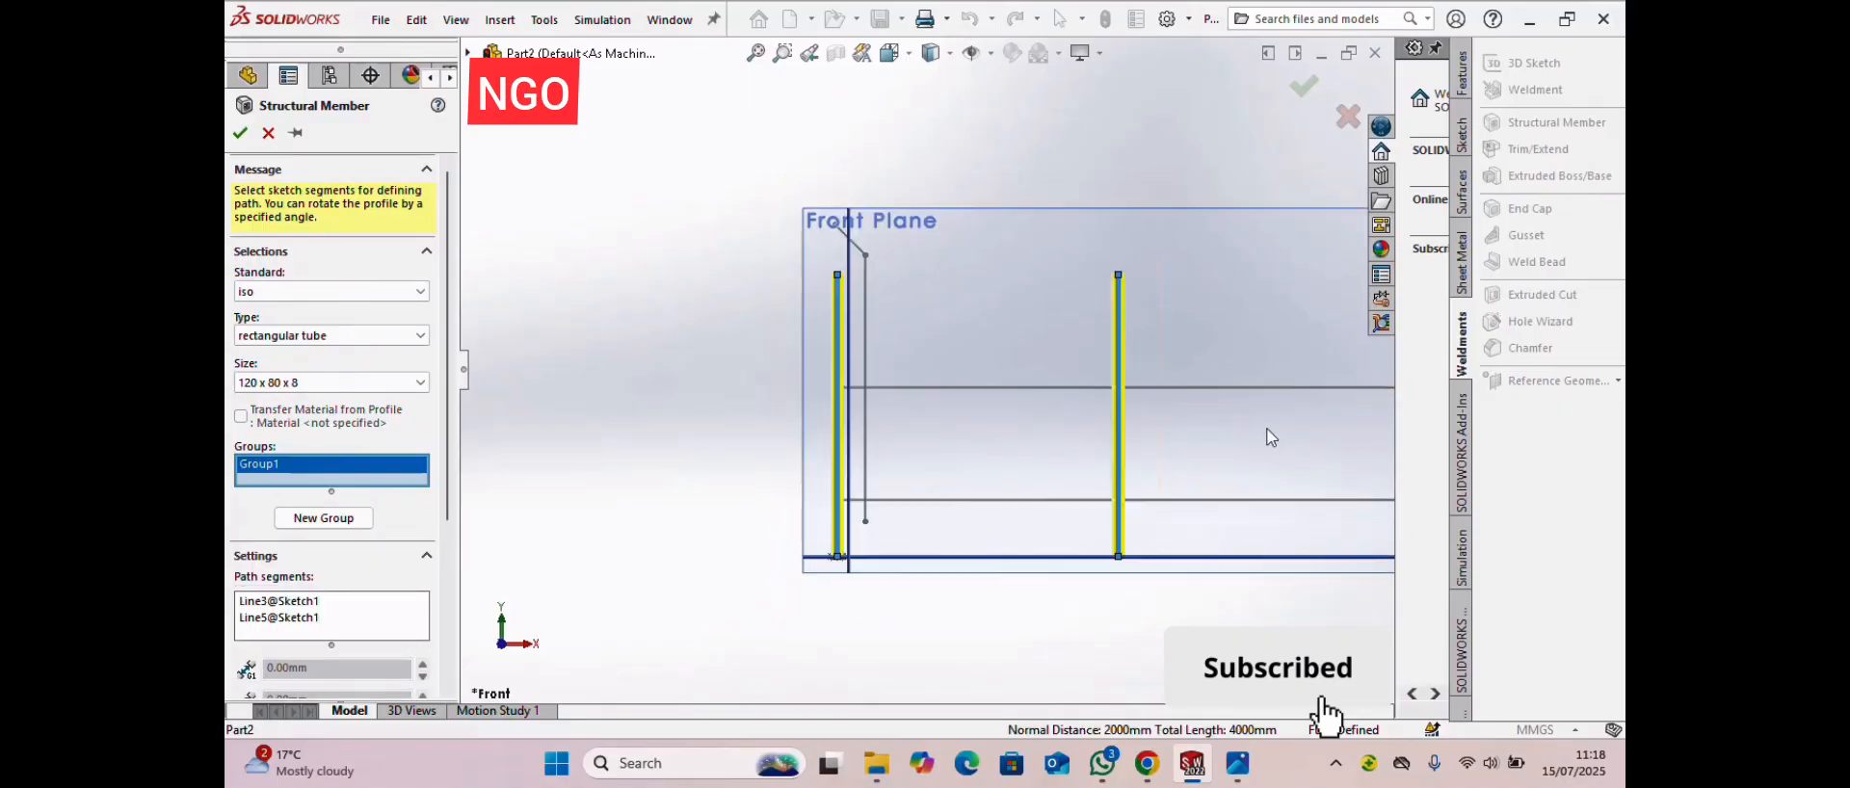
pyautogui.click(1173, 359)
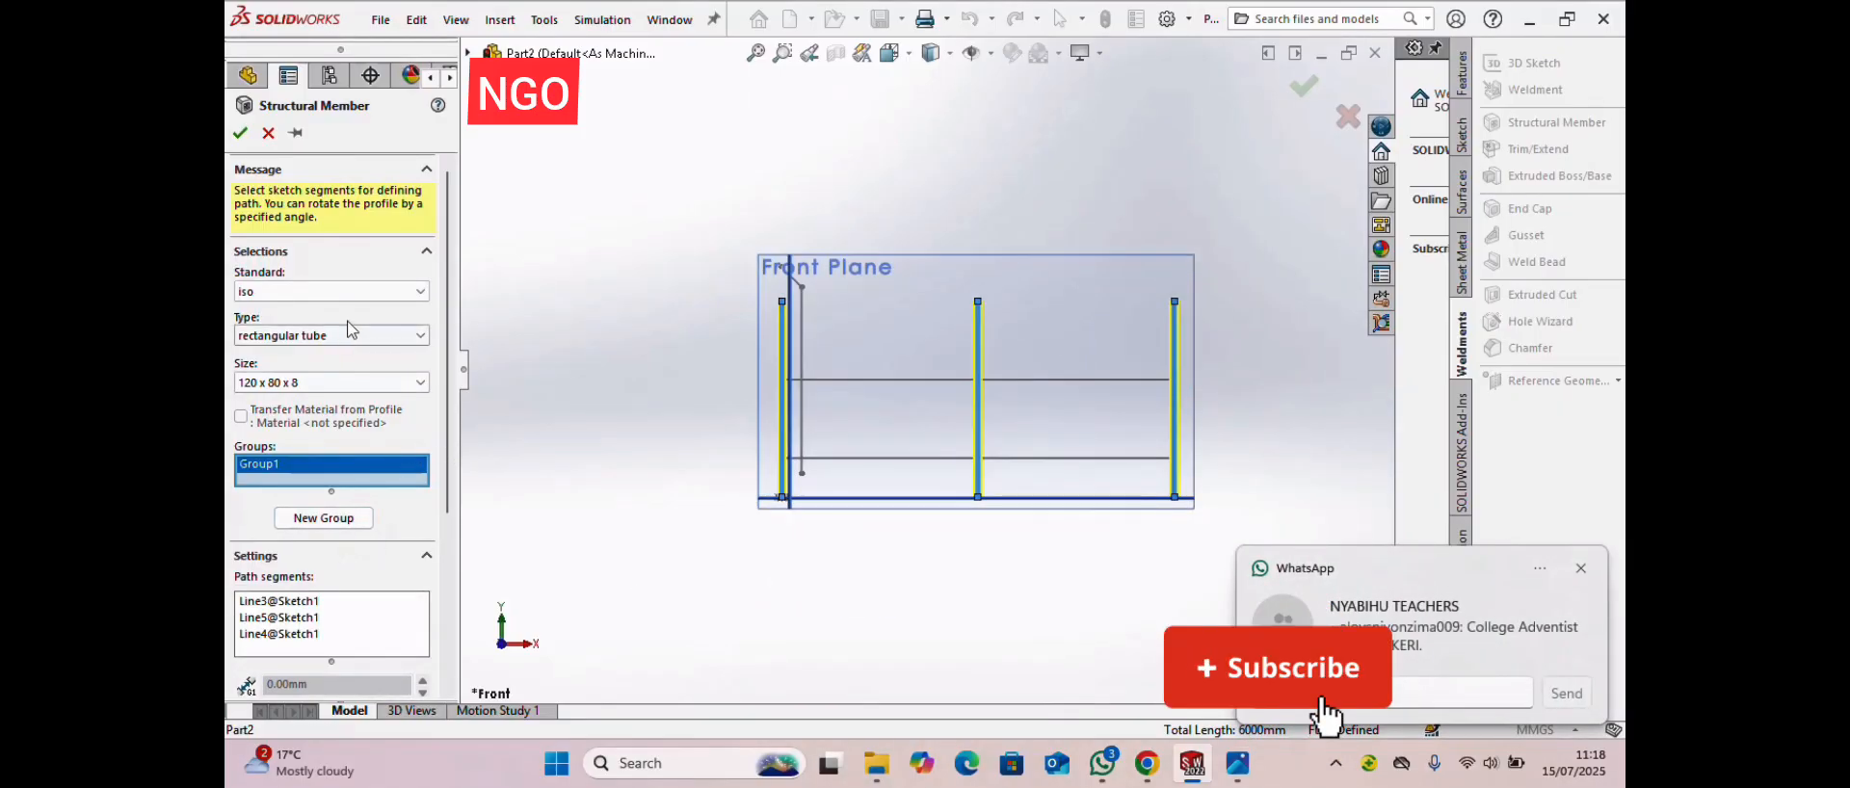
pyautogui.click(326, 519)
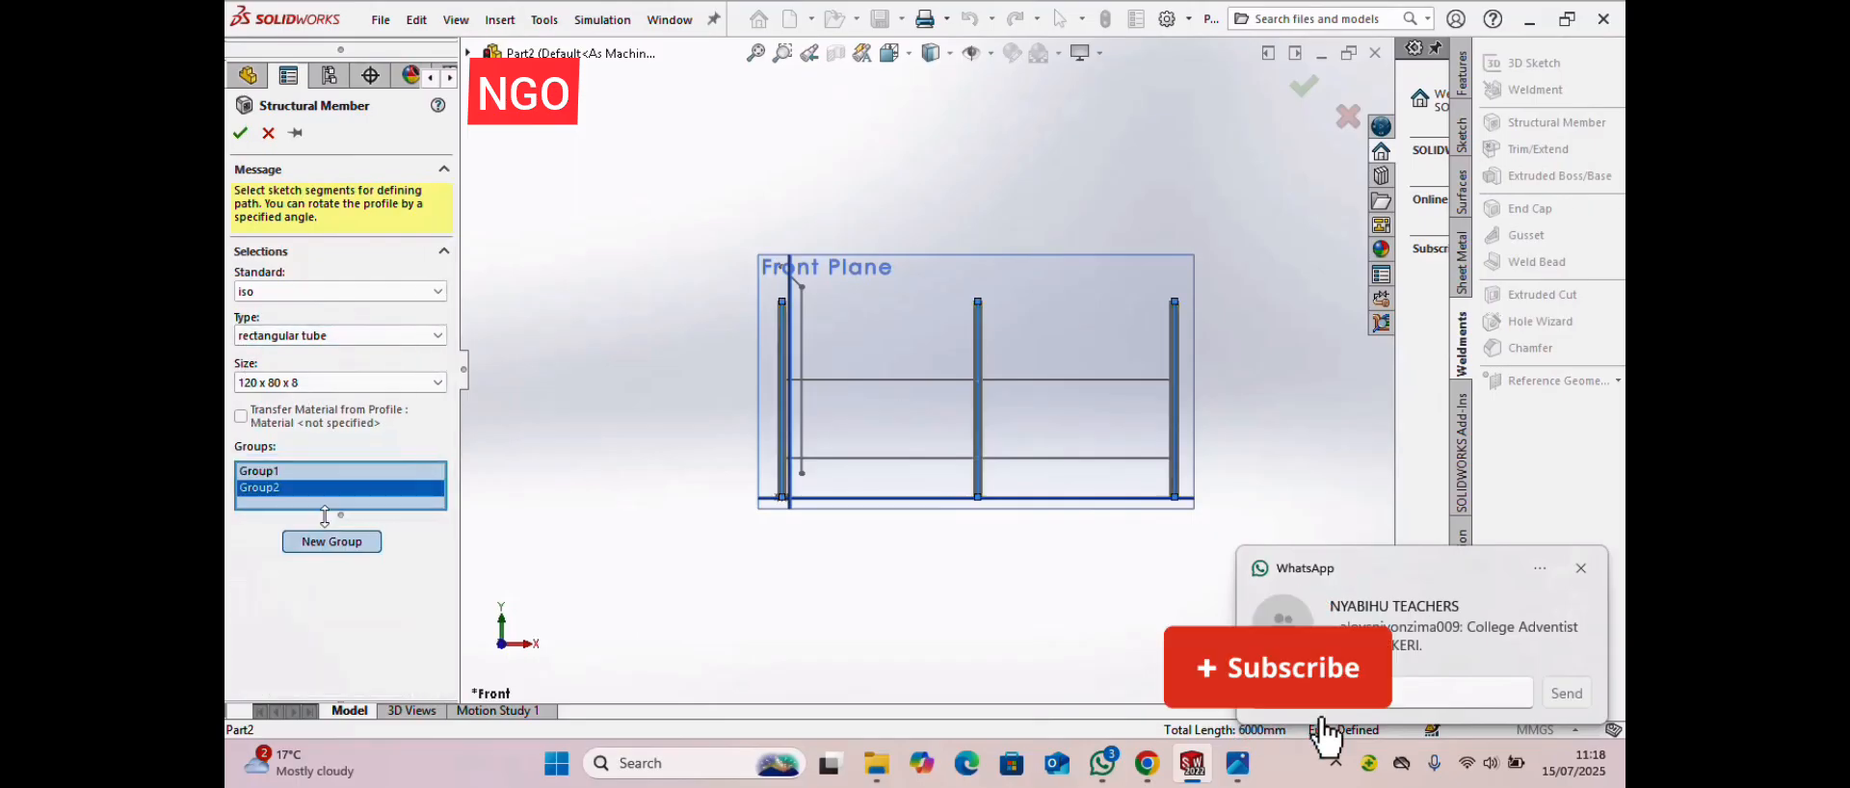
# - Assign the two horizontal rail lines to the structural member's second group and create the member
pyautogui.click(929, 459)
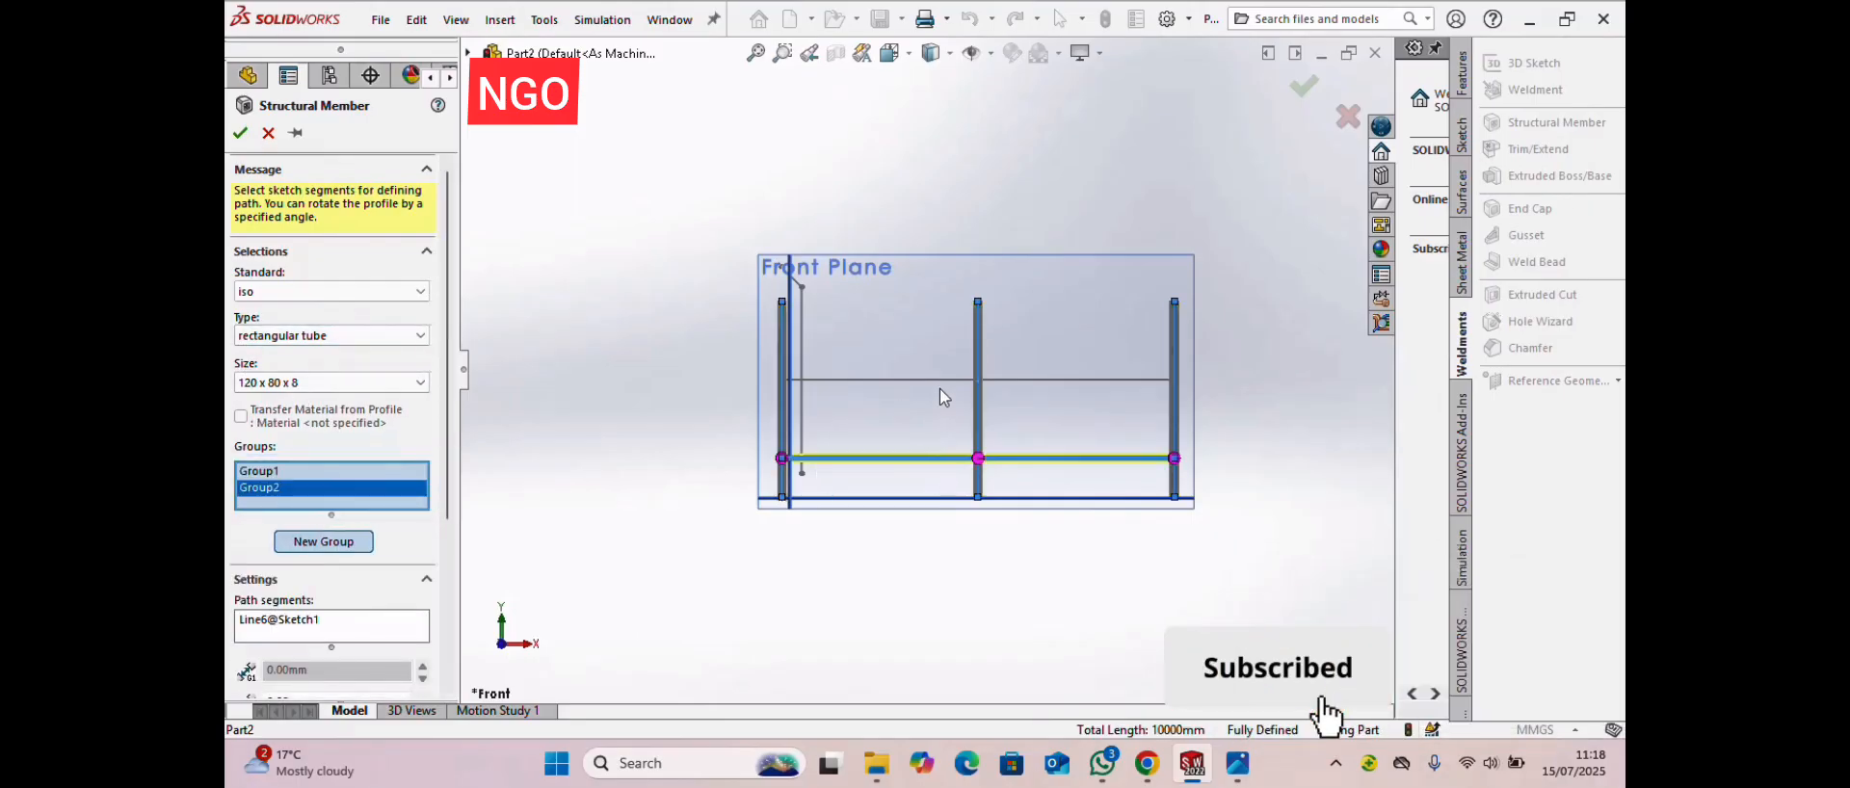
pyautogui.click(940, 379)
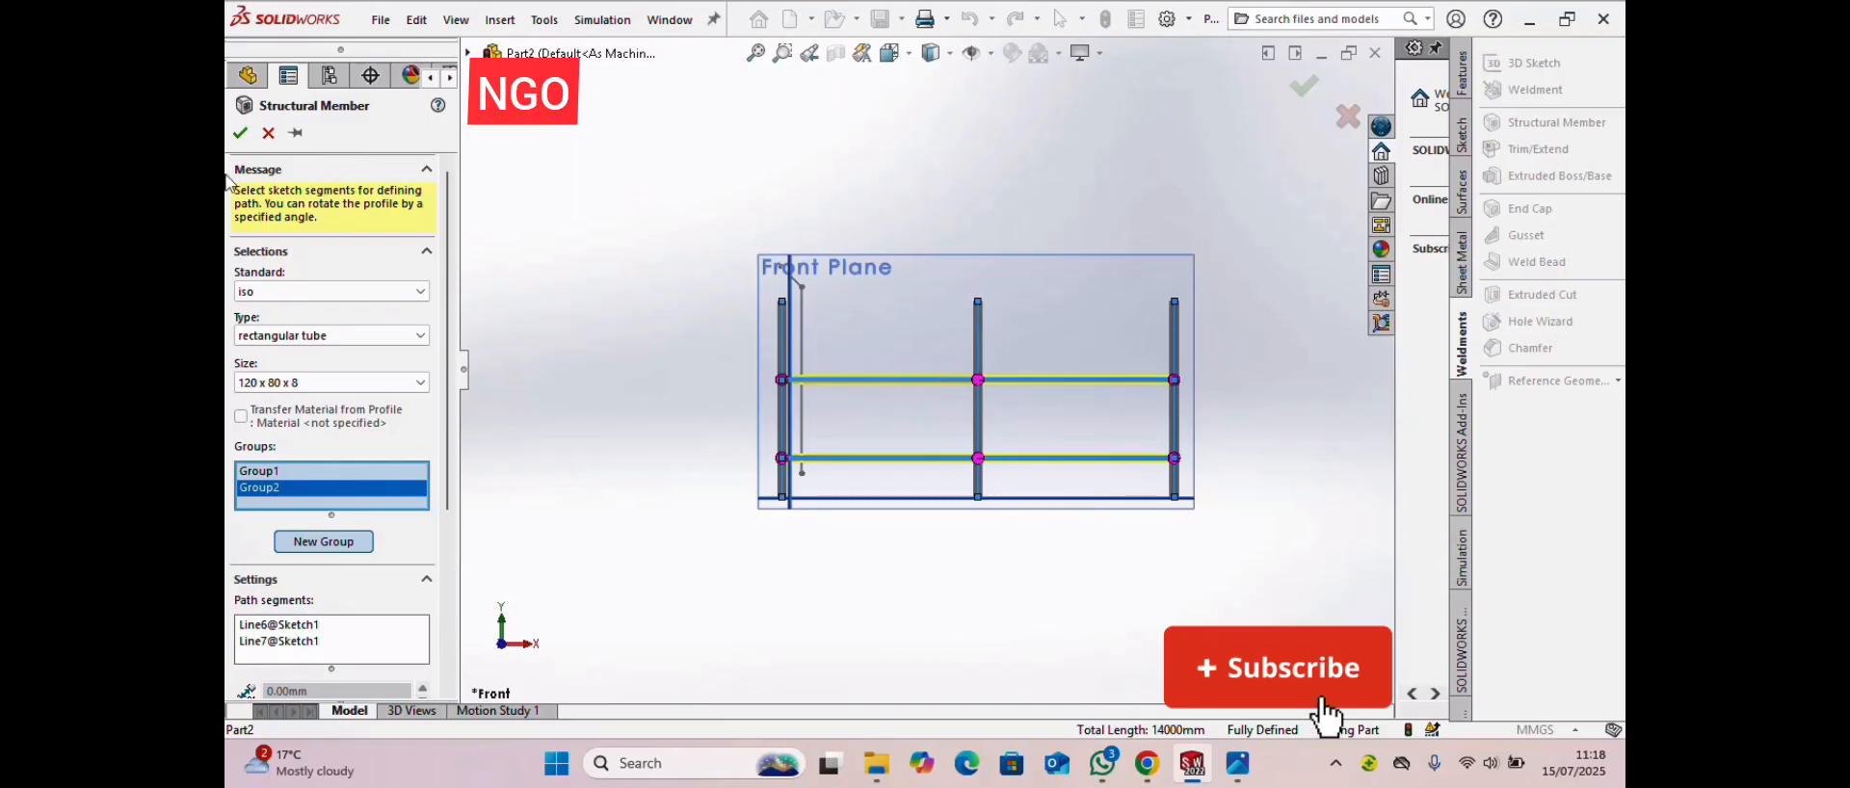
pyautogui.click(240, 133)
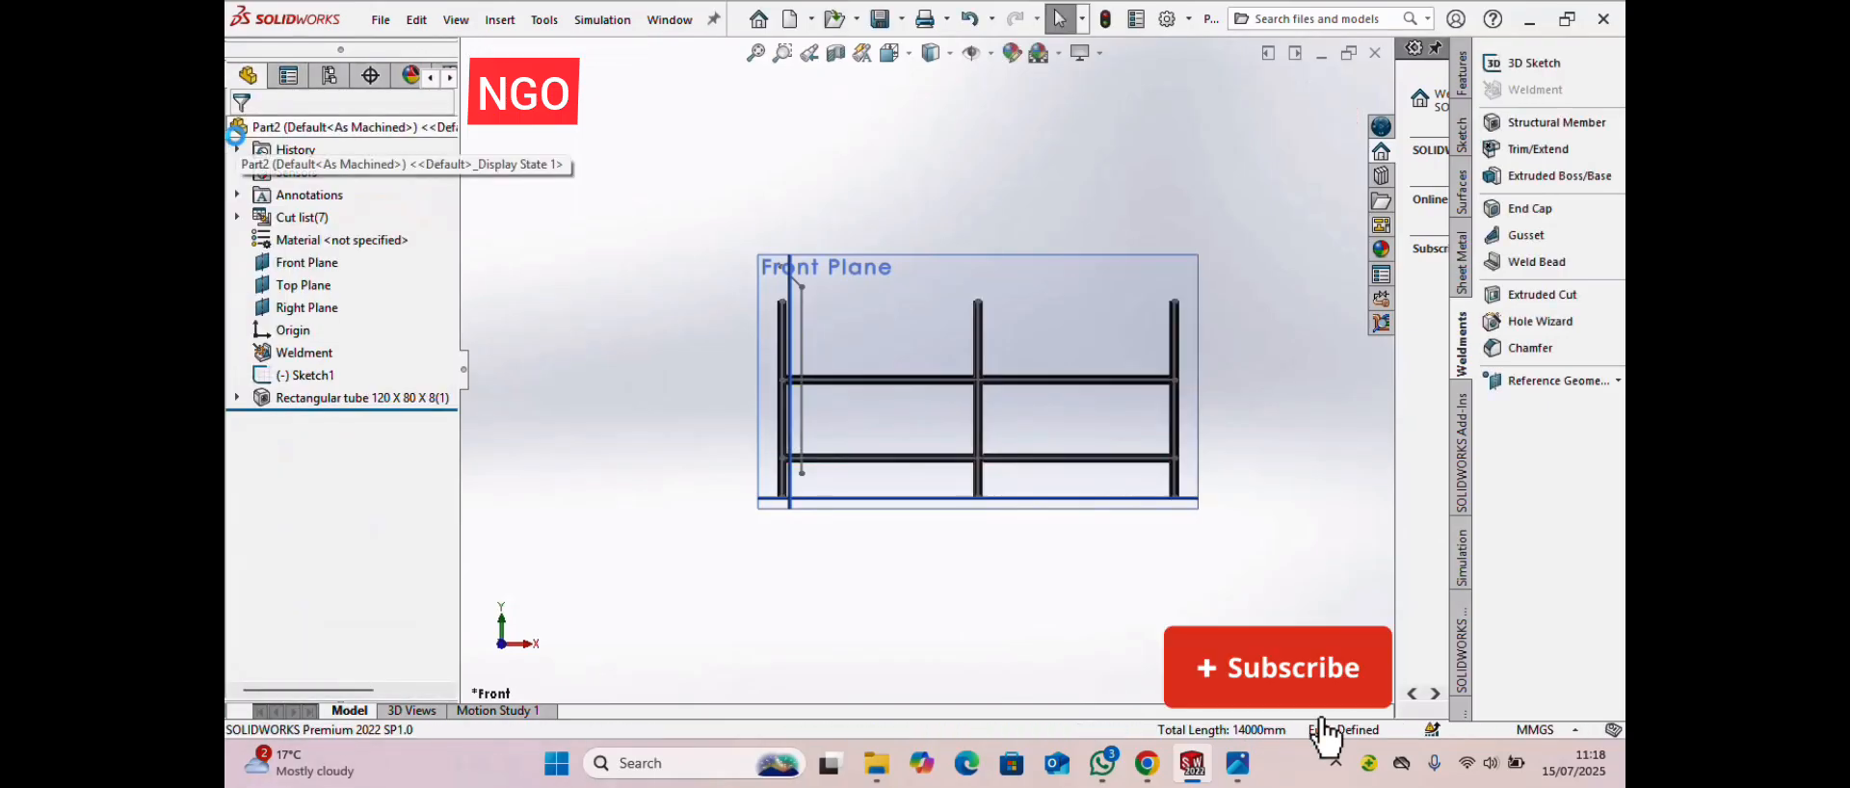
pyautogui.scroll(-4, 896, 391)
pyautogui.scroll(5, 1104, 381)
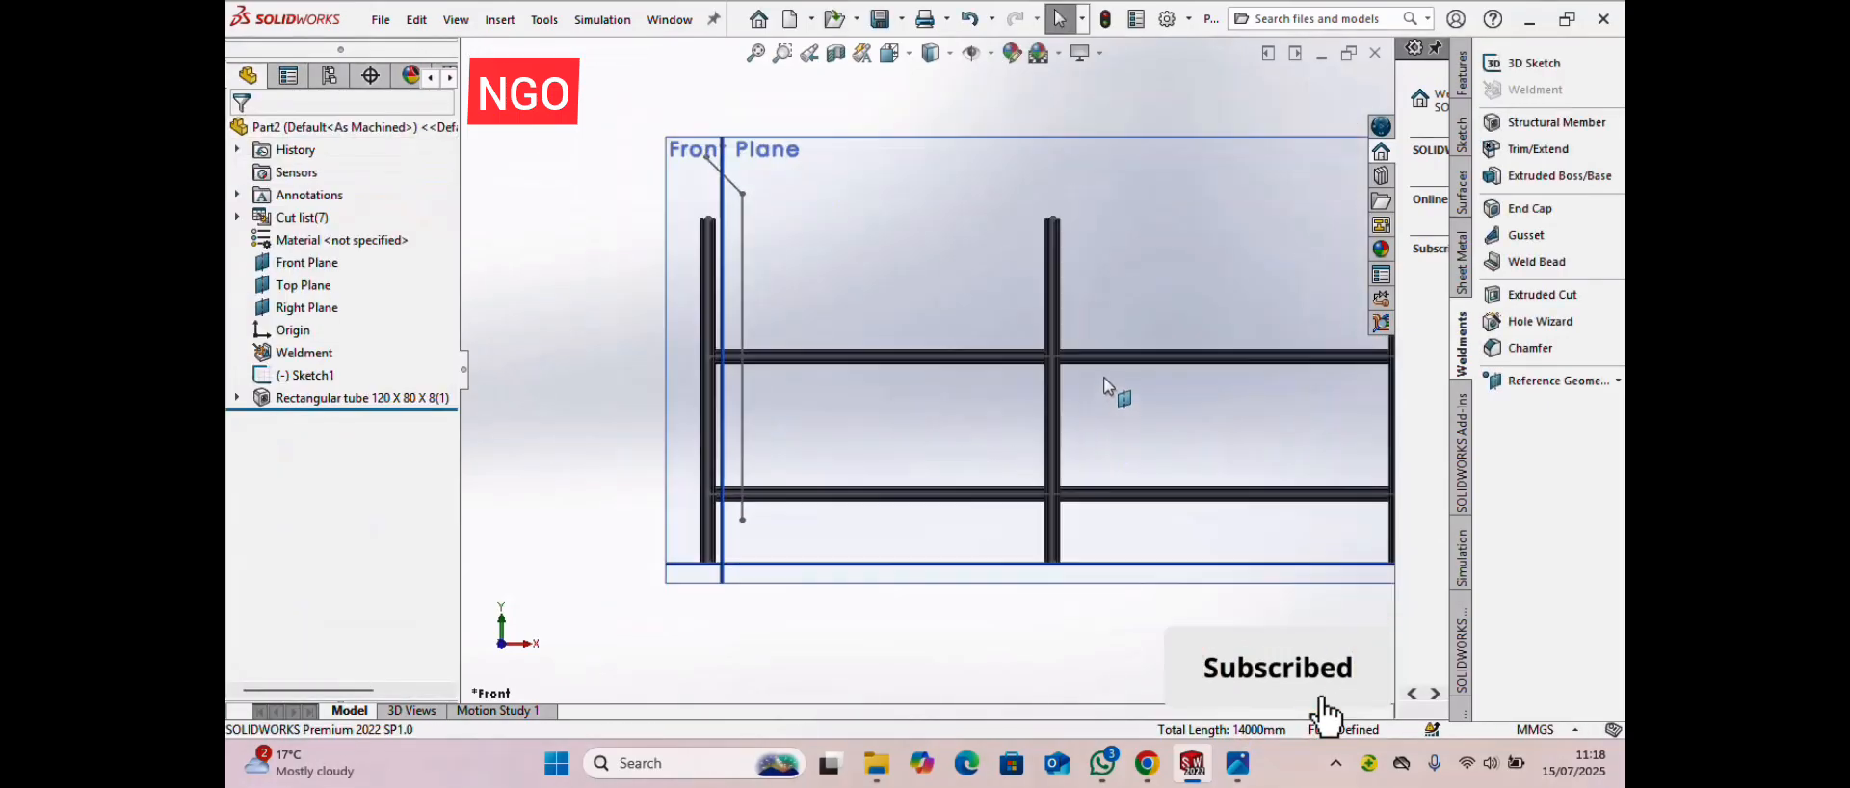
pyautogui.scroll(-4, 1027, 358)
pyautogui.scroll(3, 863, 377)
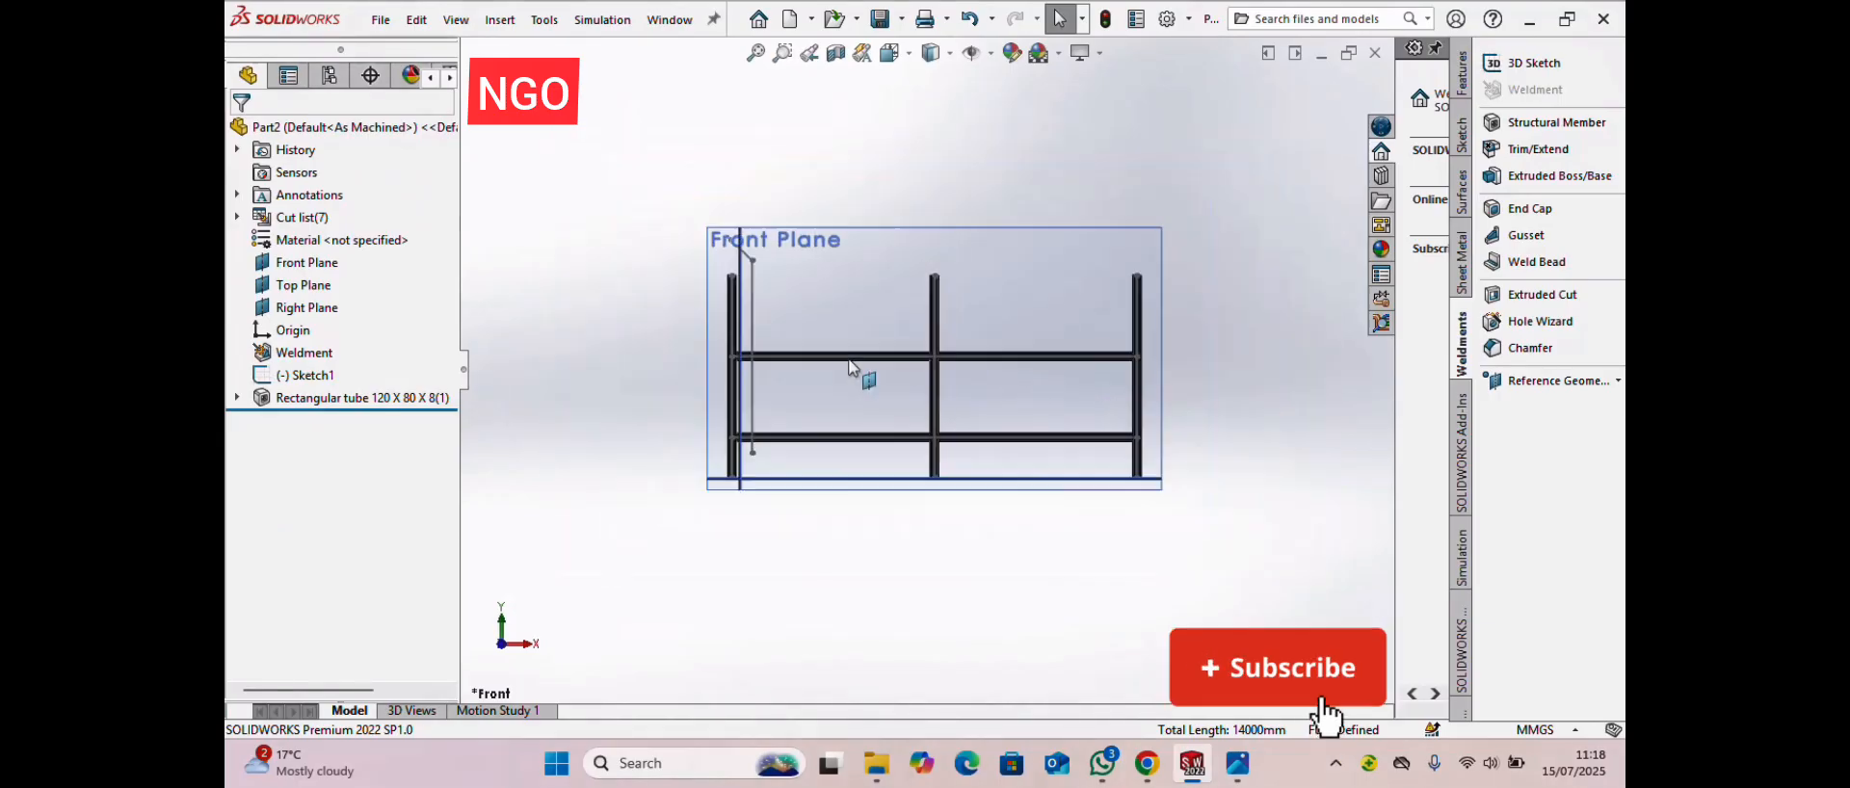
pyautogui.scroll(-4, 737, 387)
pyautogui.scroll(2, 1104, 358)
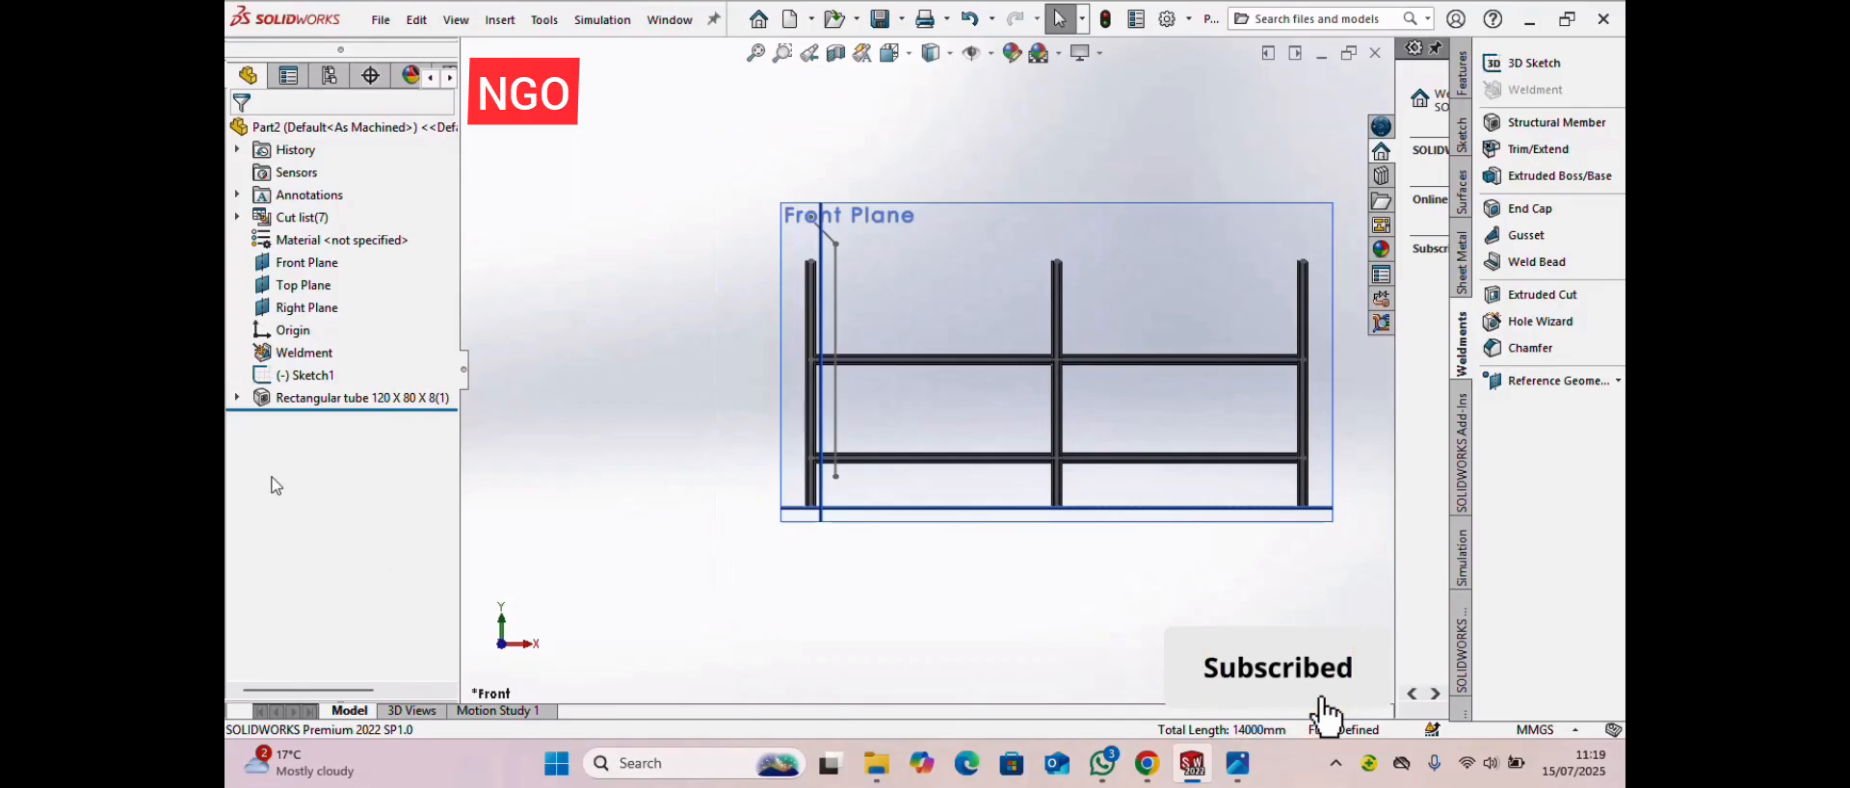
# - Open the profile sketch of the 120 x 80 x 8 rectangular tube feature for editing
pyautogui.click(237, 398)
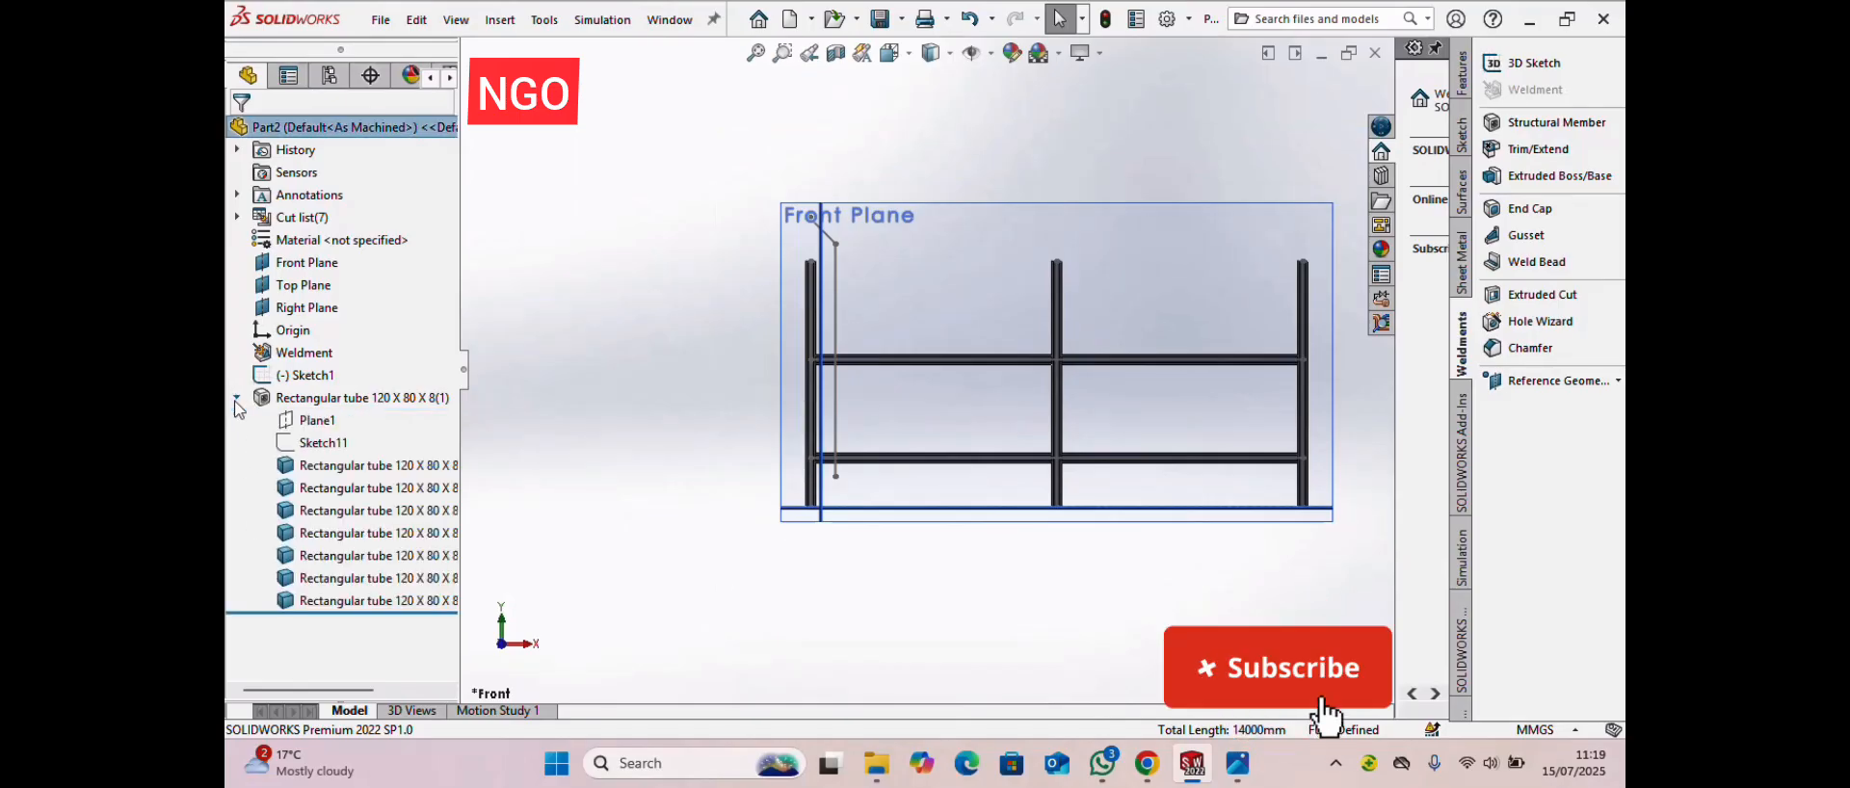
pyautogui.click(318, 444)
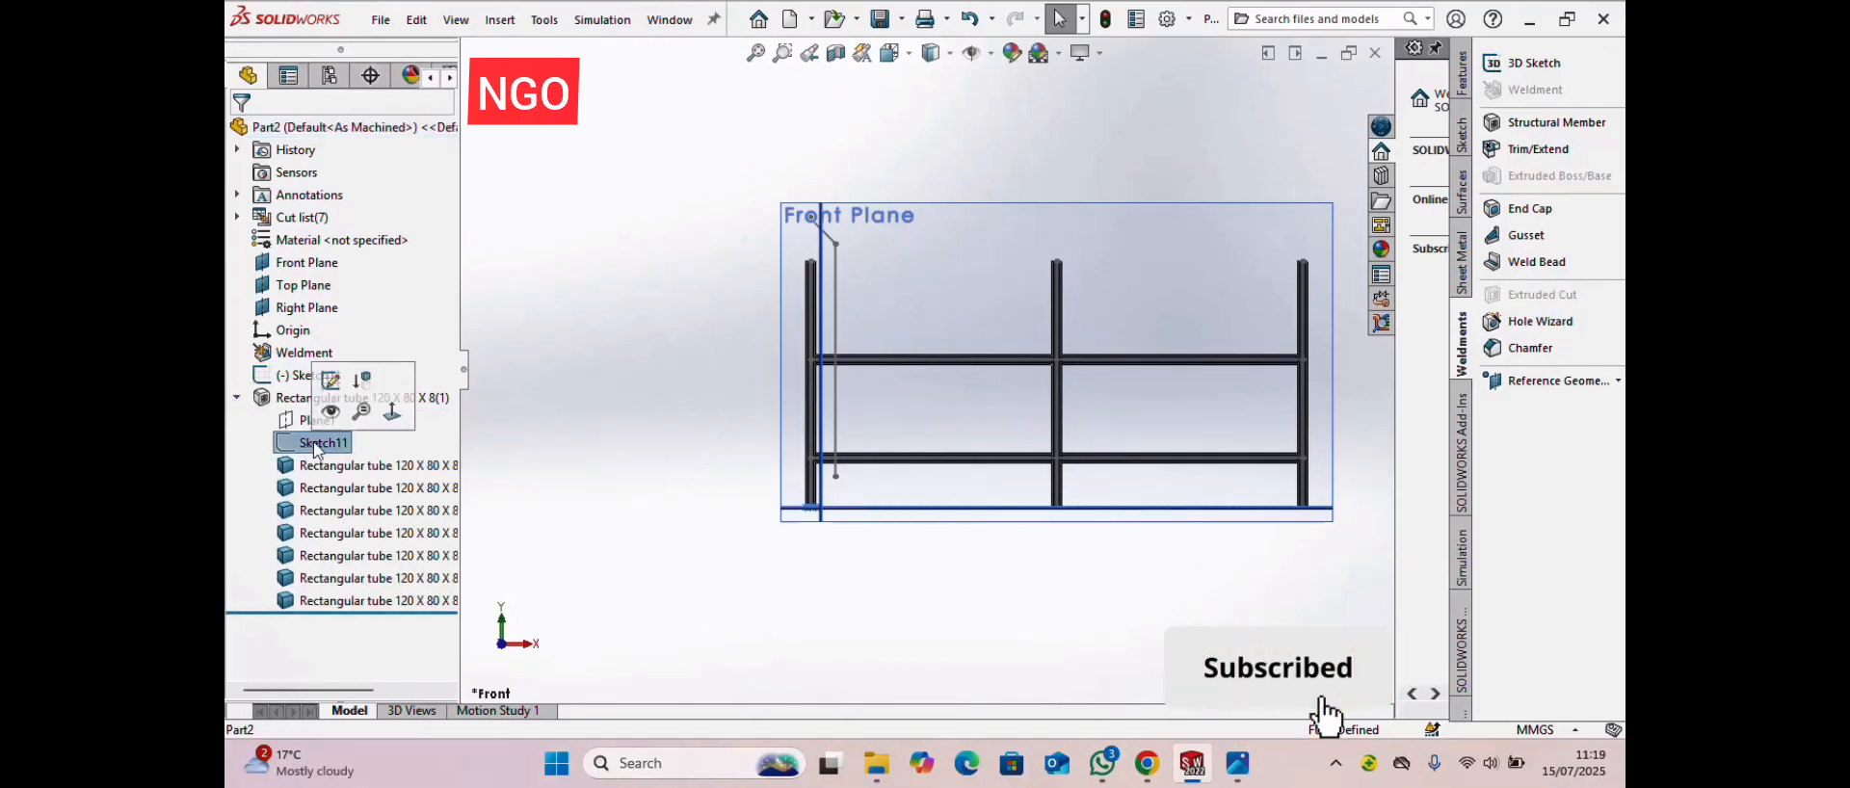
pyautogui.click(330, 380)
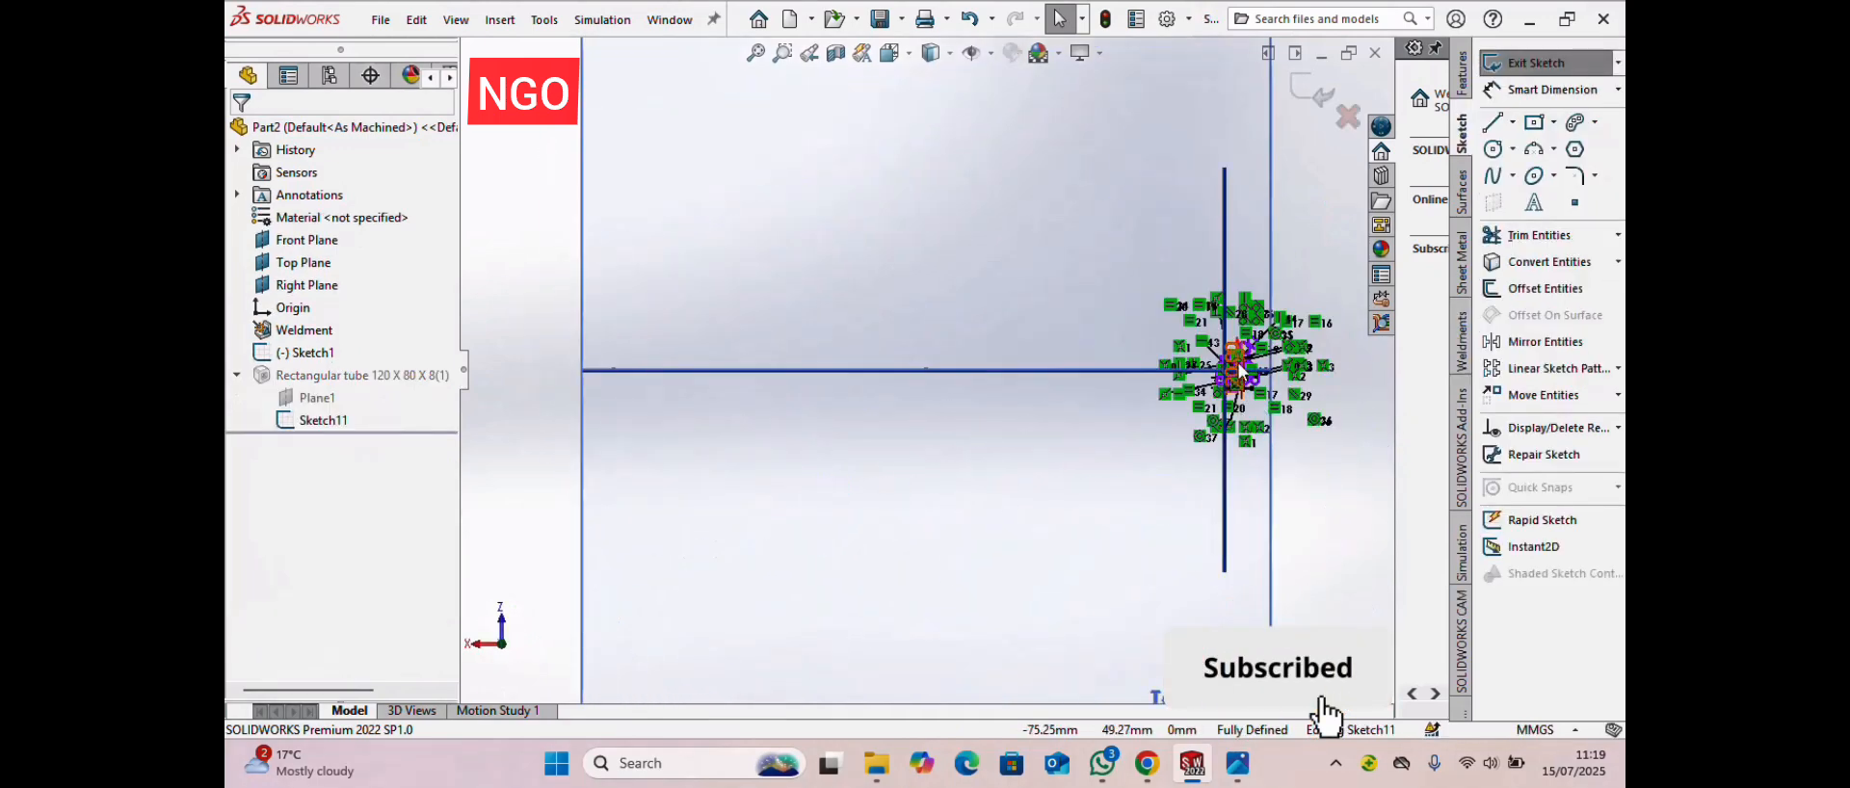
pyautogui.scroll(-3, 1262, 372)
pyautogui.scroll(-4, 1184, 339)
pyautogui.scroll(-5, 1121, 512)
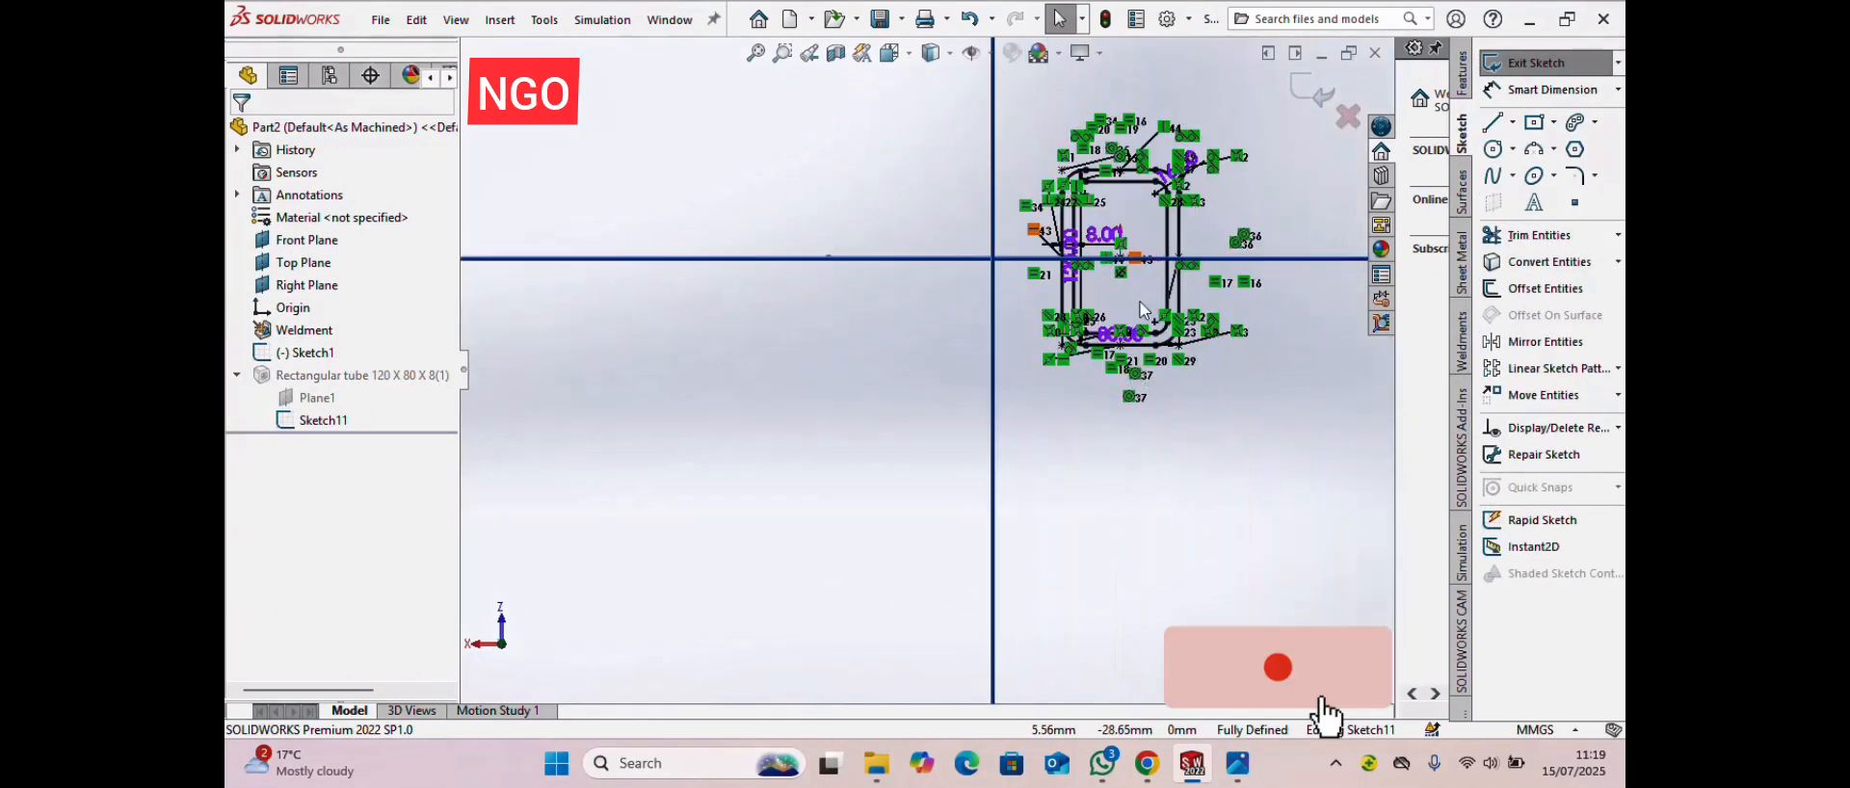
pyautogui.scroll(3, 1129, 237)
pyautogui.scroll(-4, 824, 280)
# - Try to set the tube profile's long side to 160 mm, and set it back to 120 mm
pyautogui.doubleClick(835, 281)
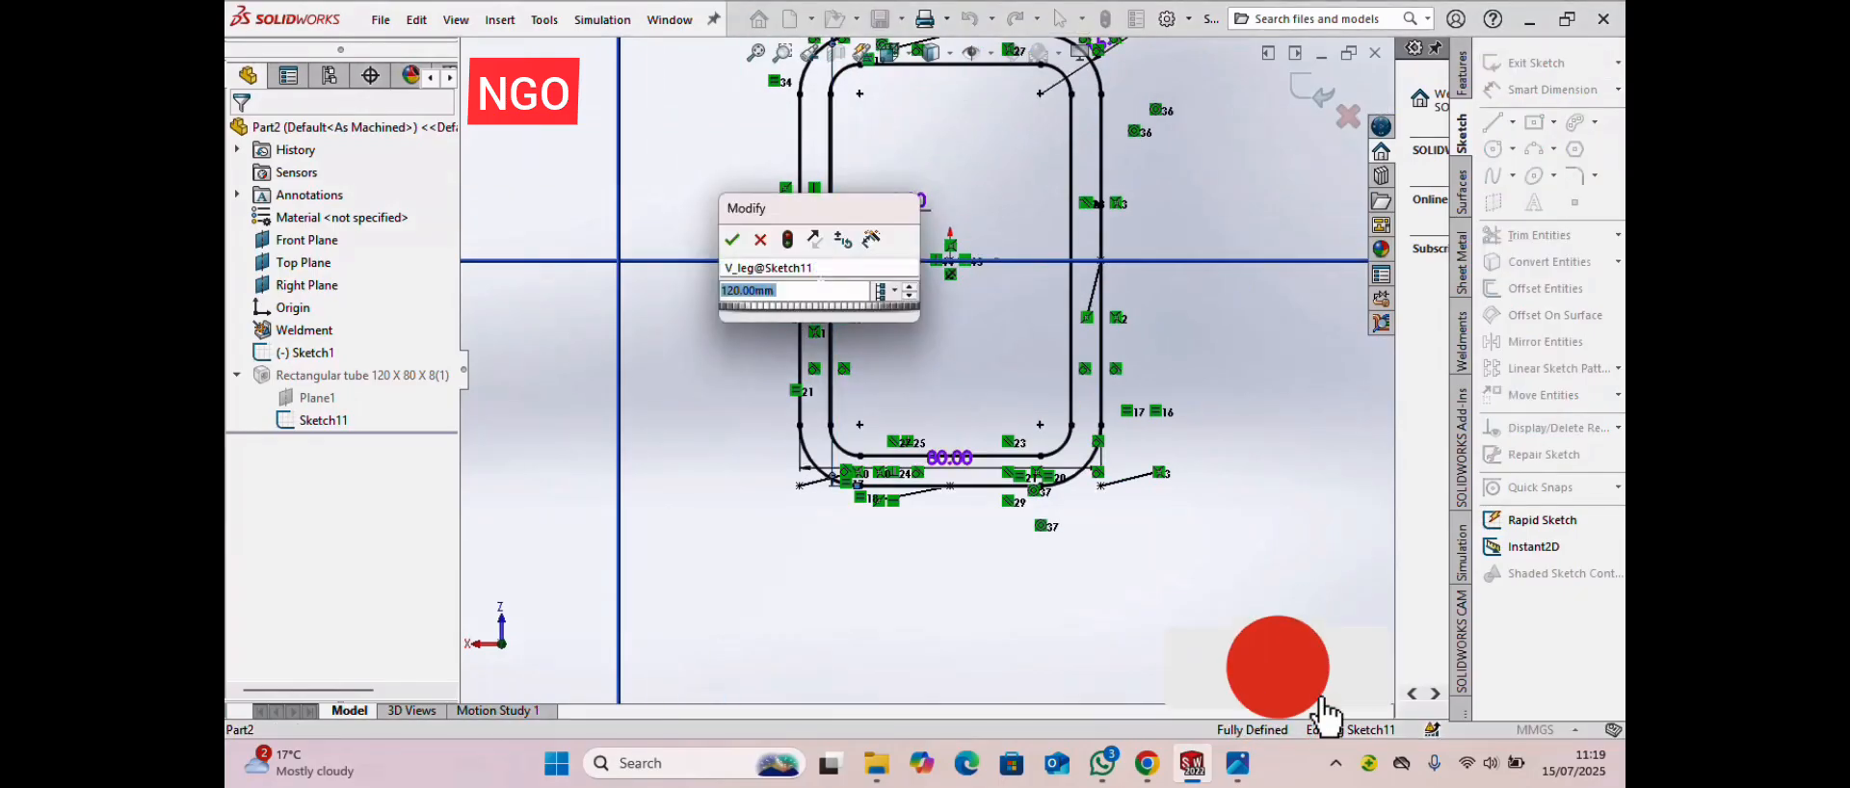
pyautogui.write('160')
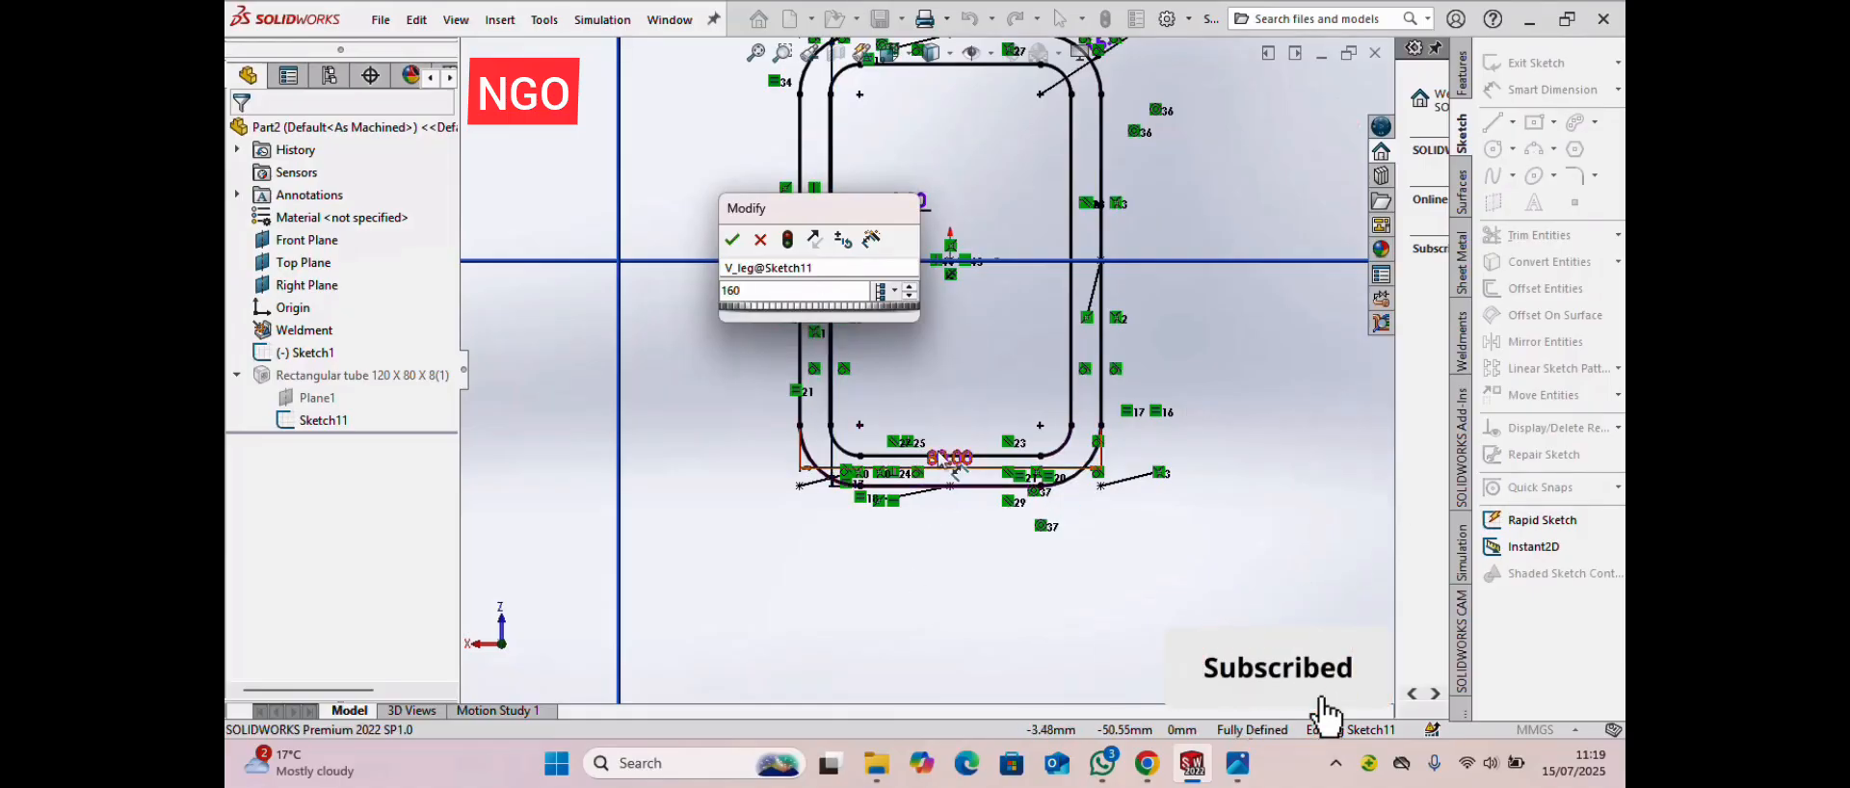
pyautogui.doubleClick(943, 459)
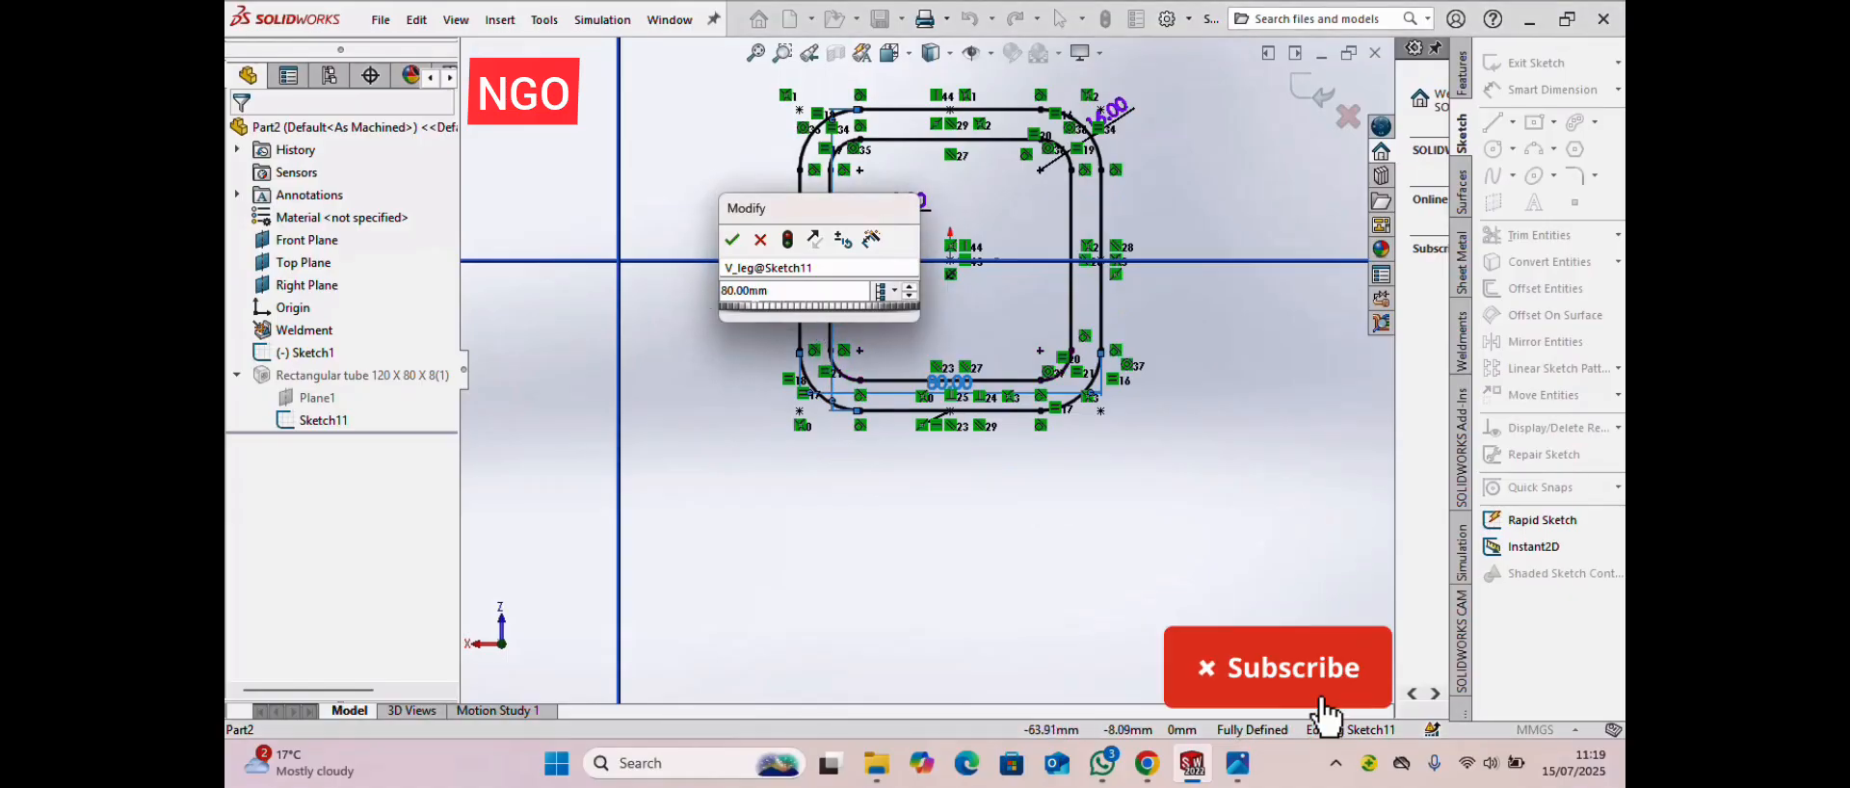
pyautogui.moveTo(759, 291); pyautogui.dragTo(743, 291)
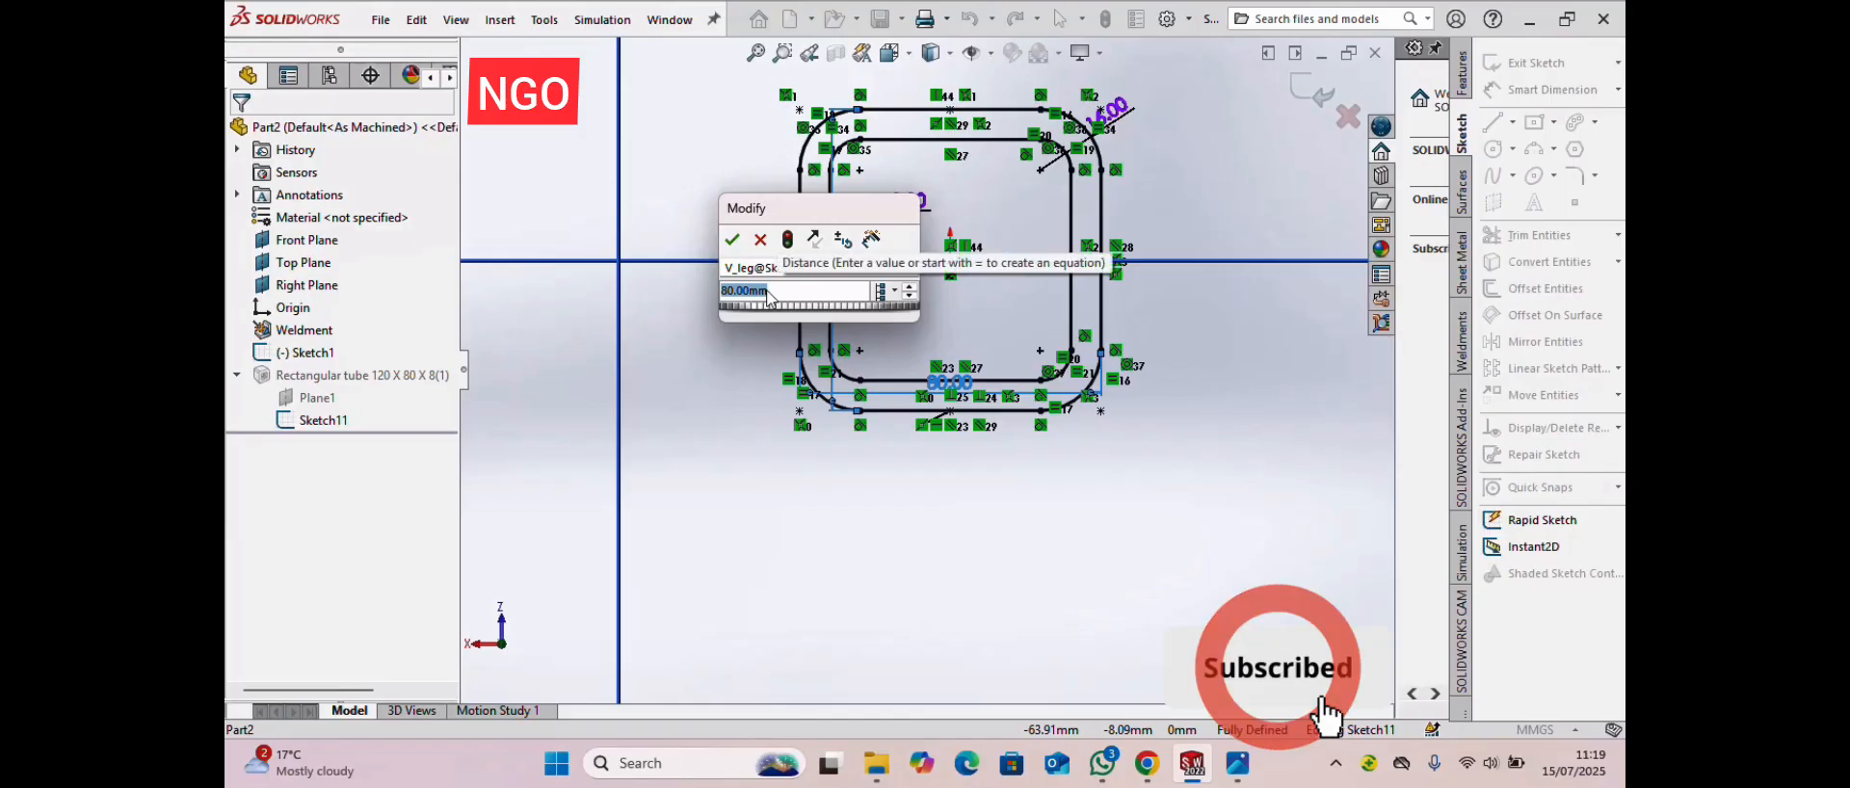
pyautogui.write('120')
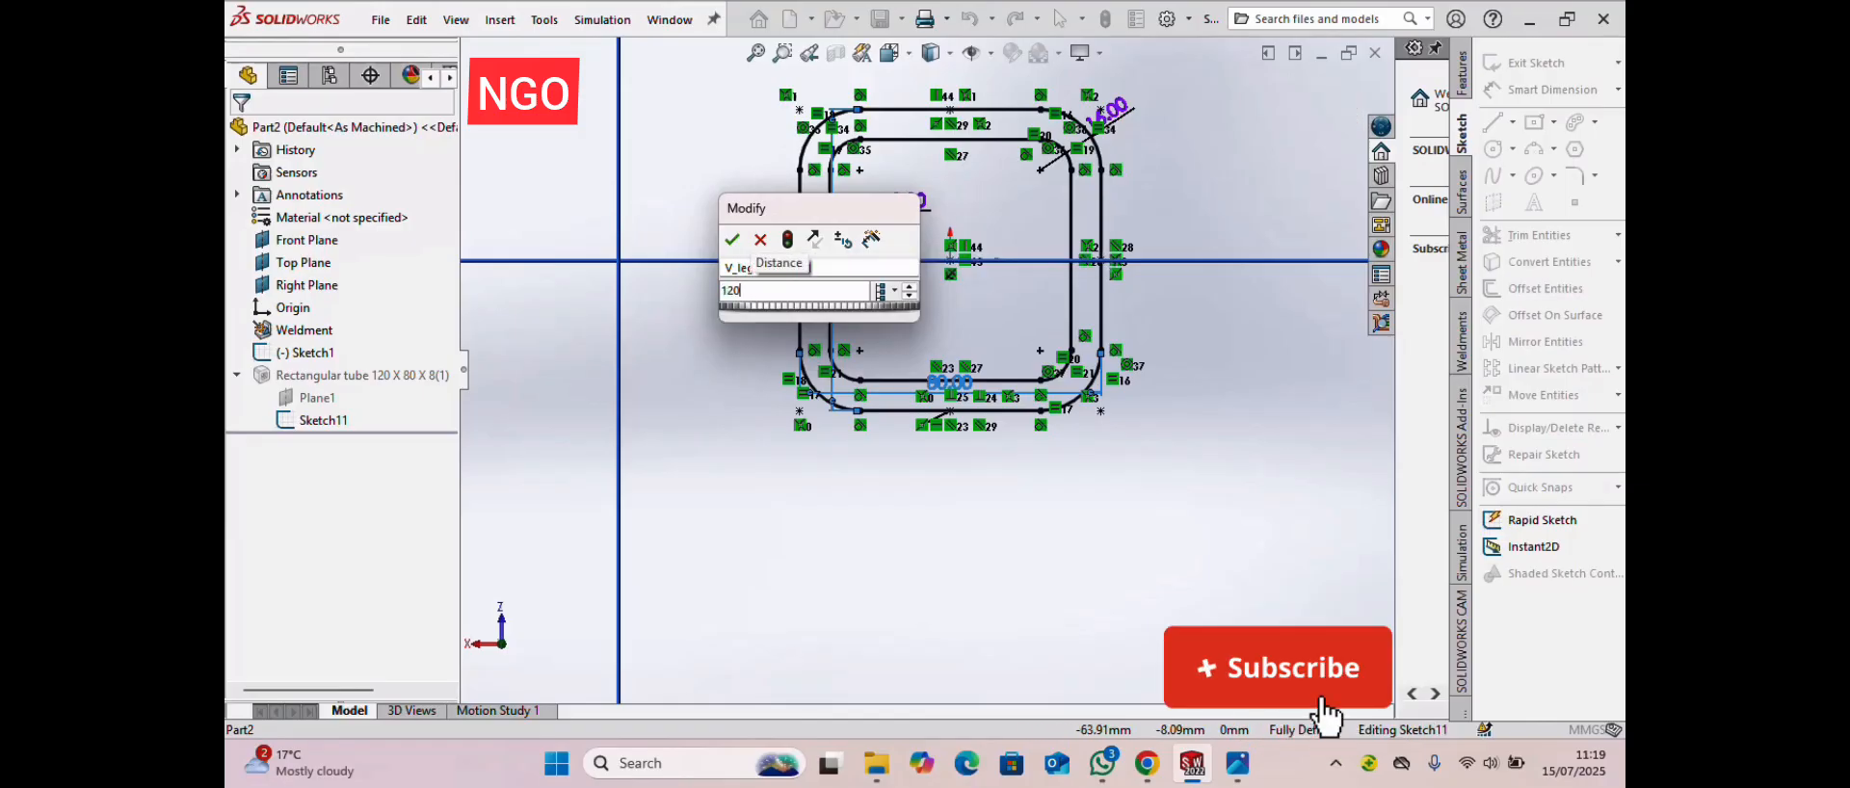
pyautogui.press('Return')
pyautogui.click(938, 546)
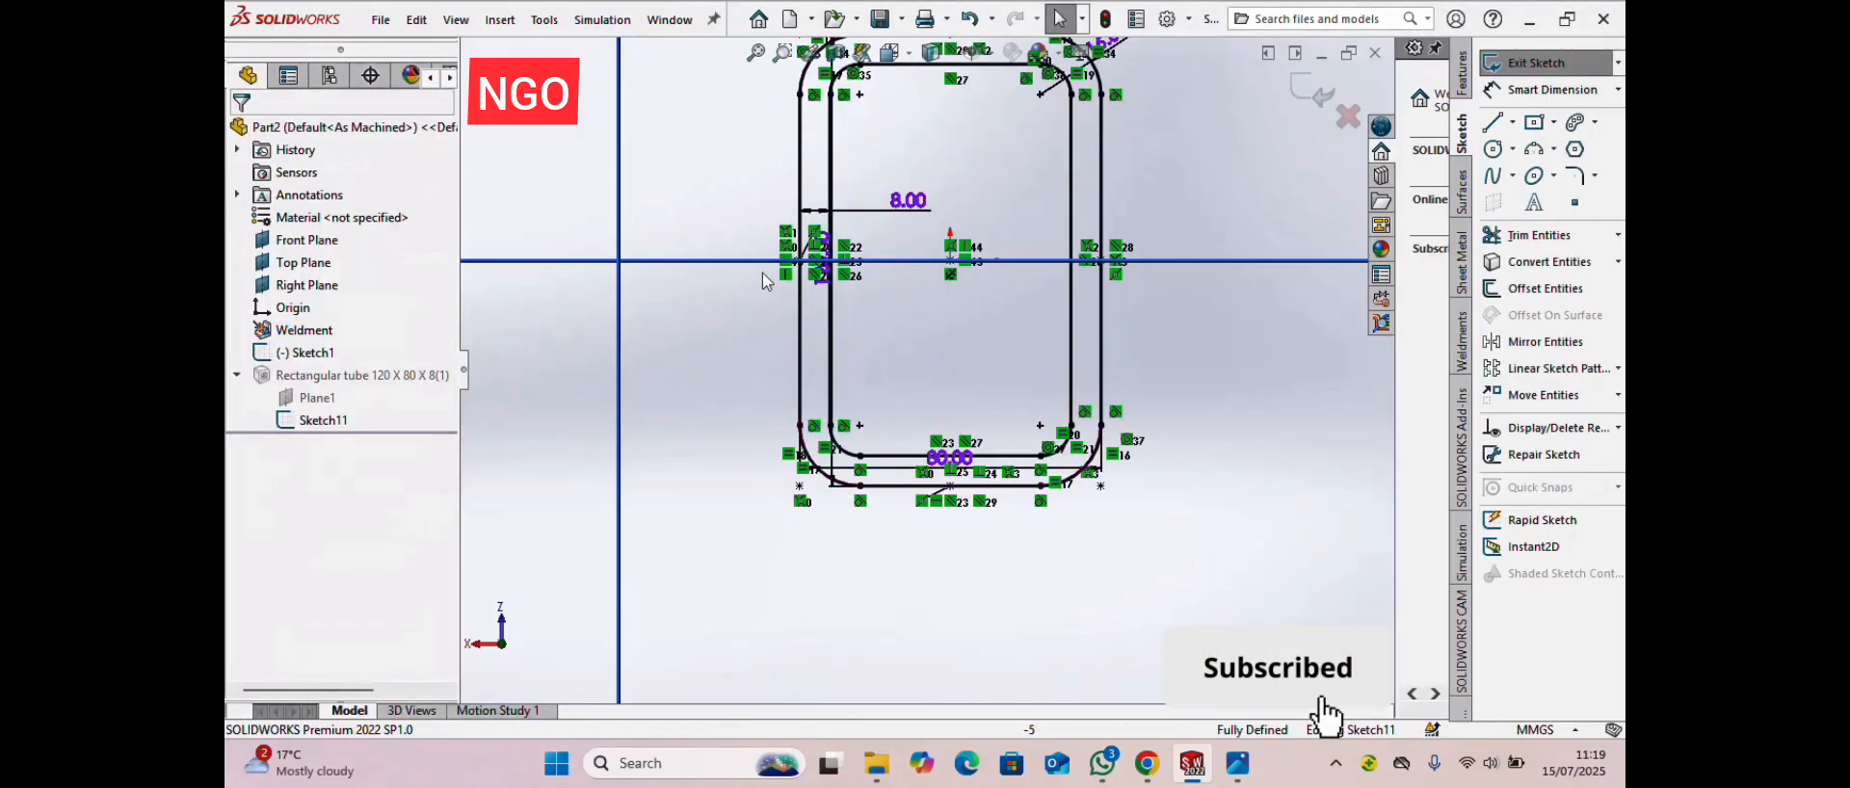
# - Inspect the rectangular tube's profile sketch and exit it
pyautogui.press('z')
pyautogui.scroll(5, 863, 337)
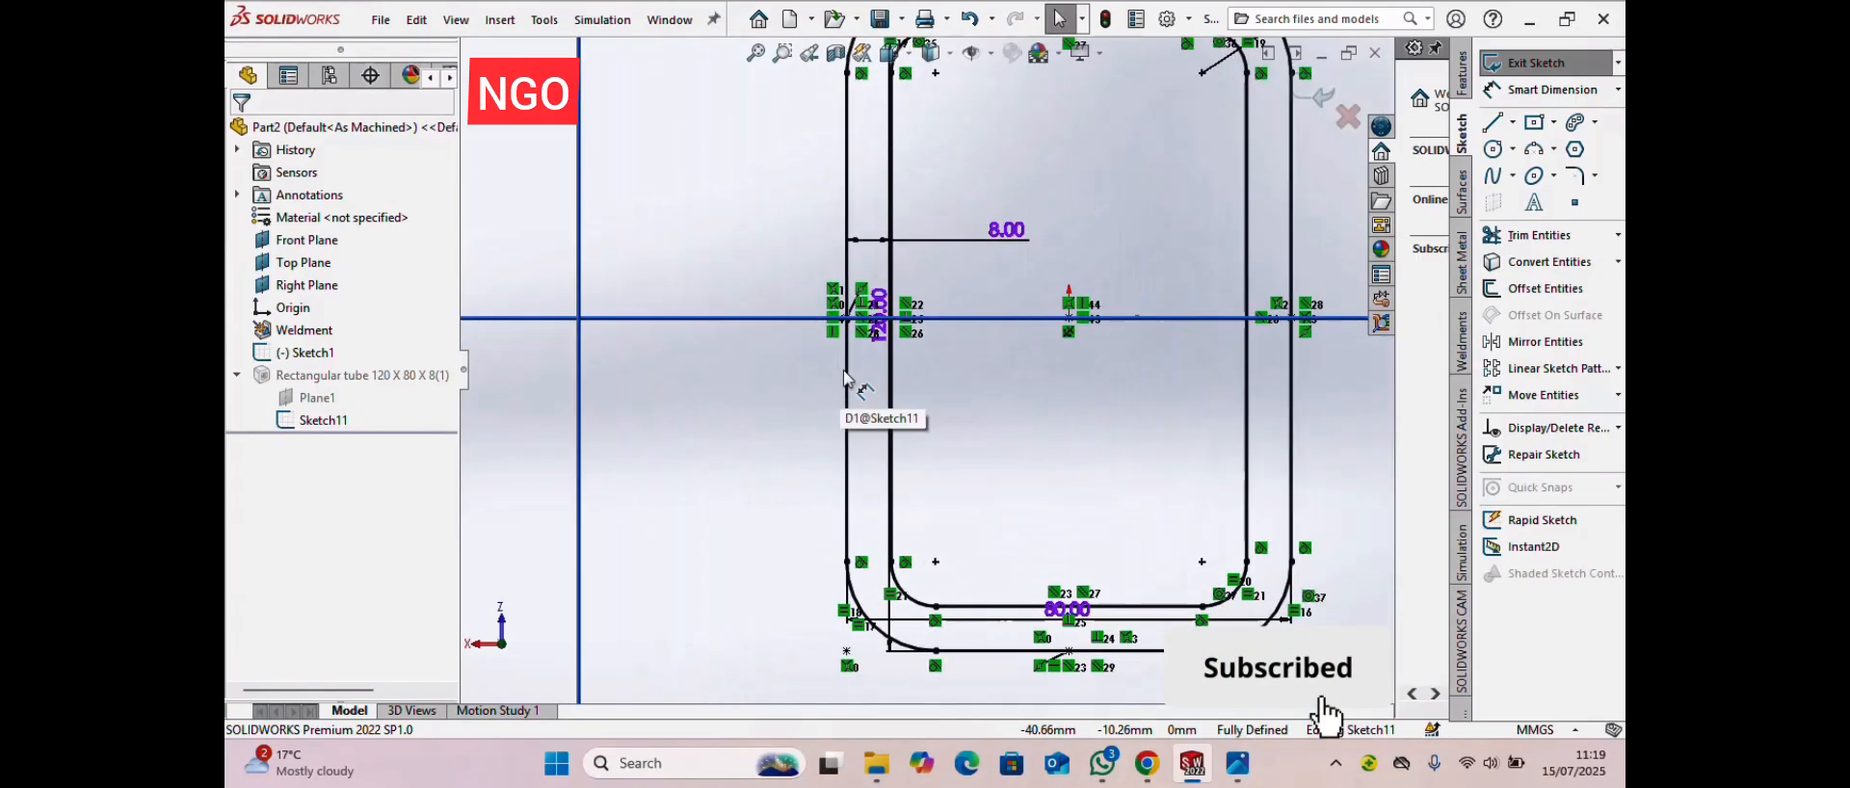
pyautogui.press('z')
pyautogui.press('z')
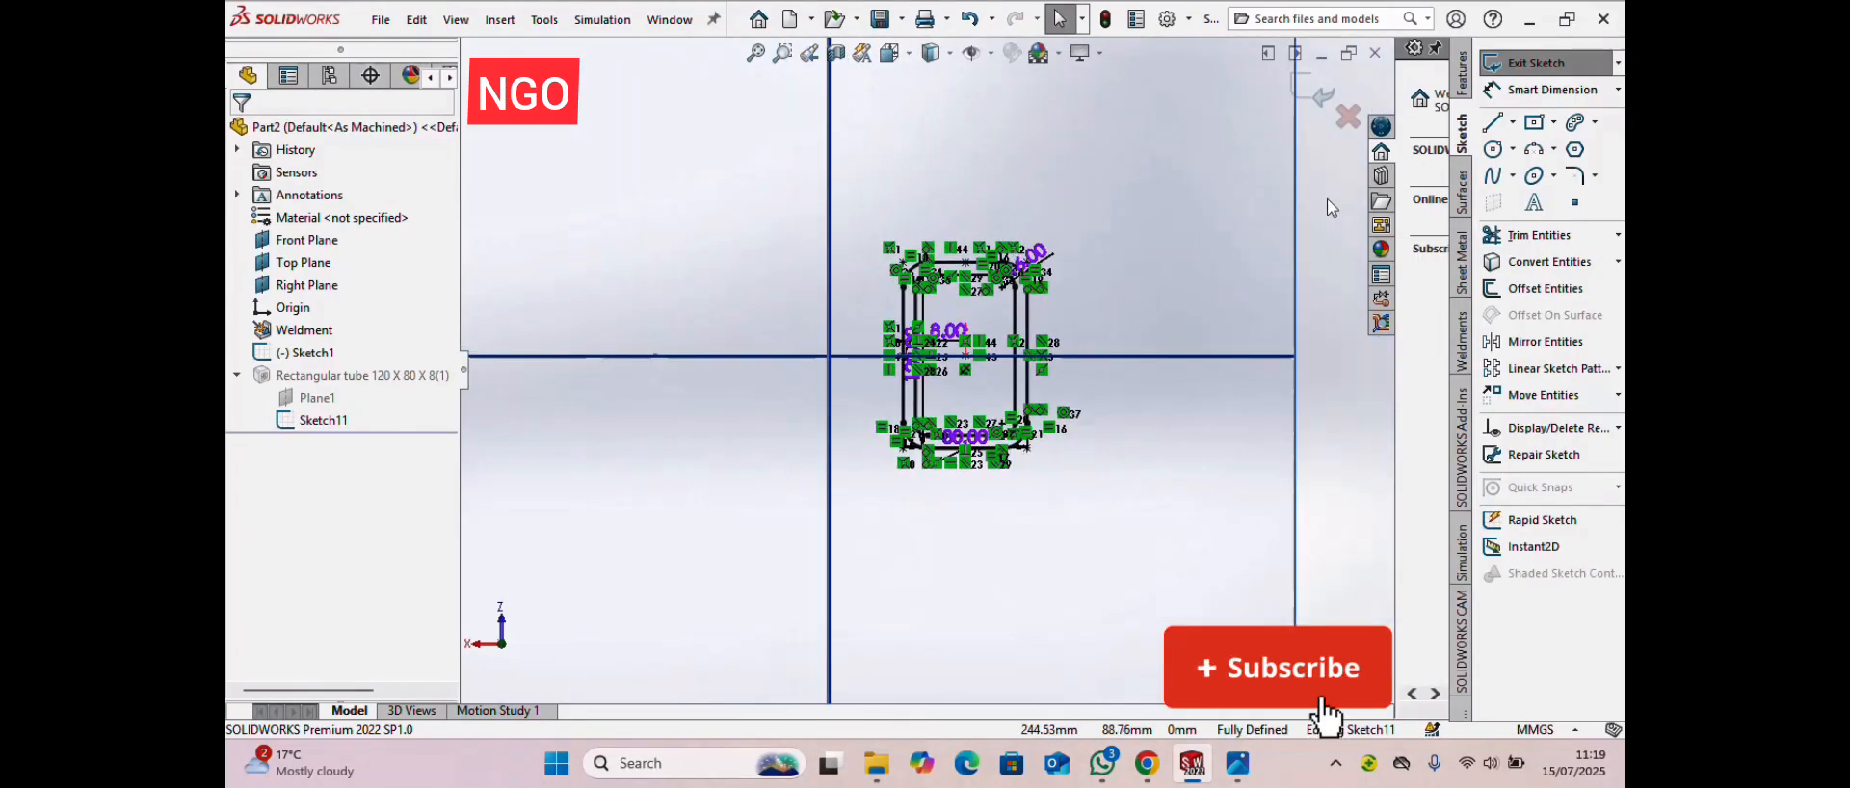
pyautogui.rightClick(1311, 107)
pyautogui.click(1073, 194)
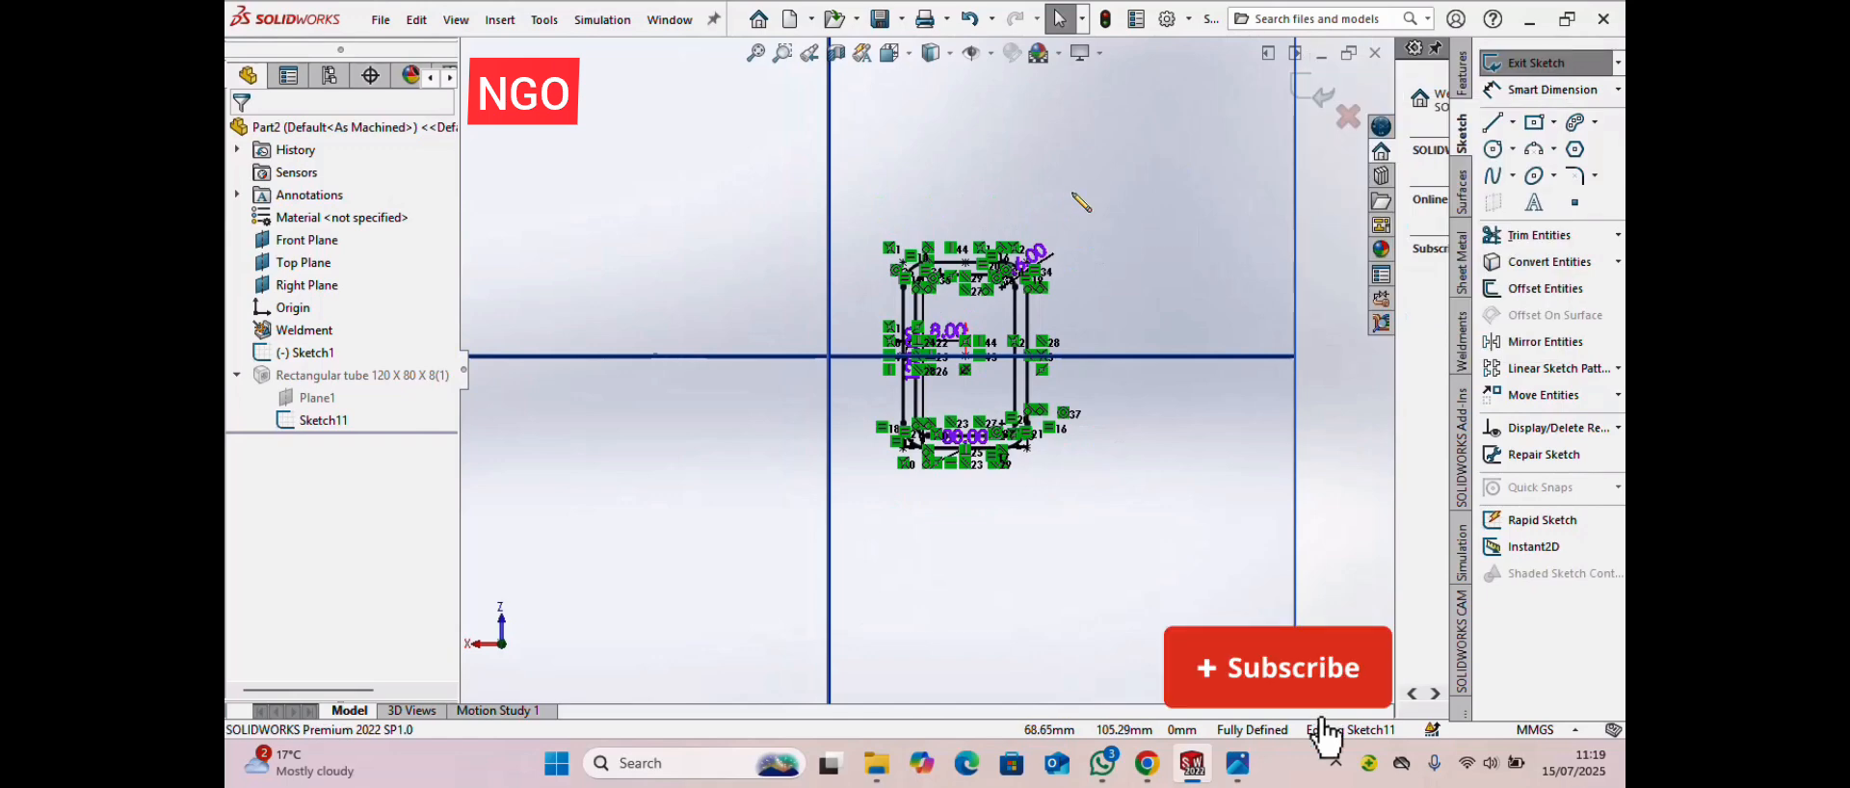
pyautogui.press('z')
pyautogui.press('z')
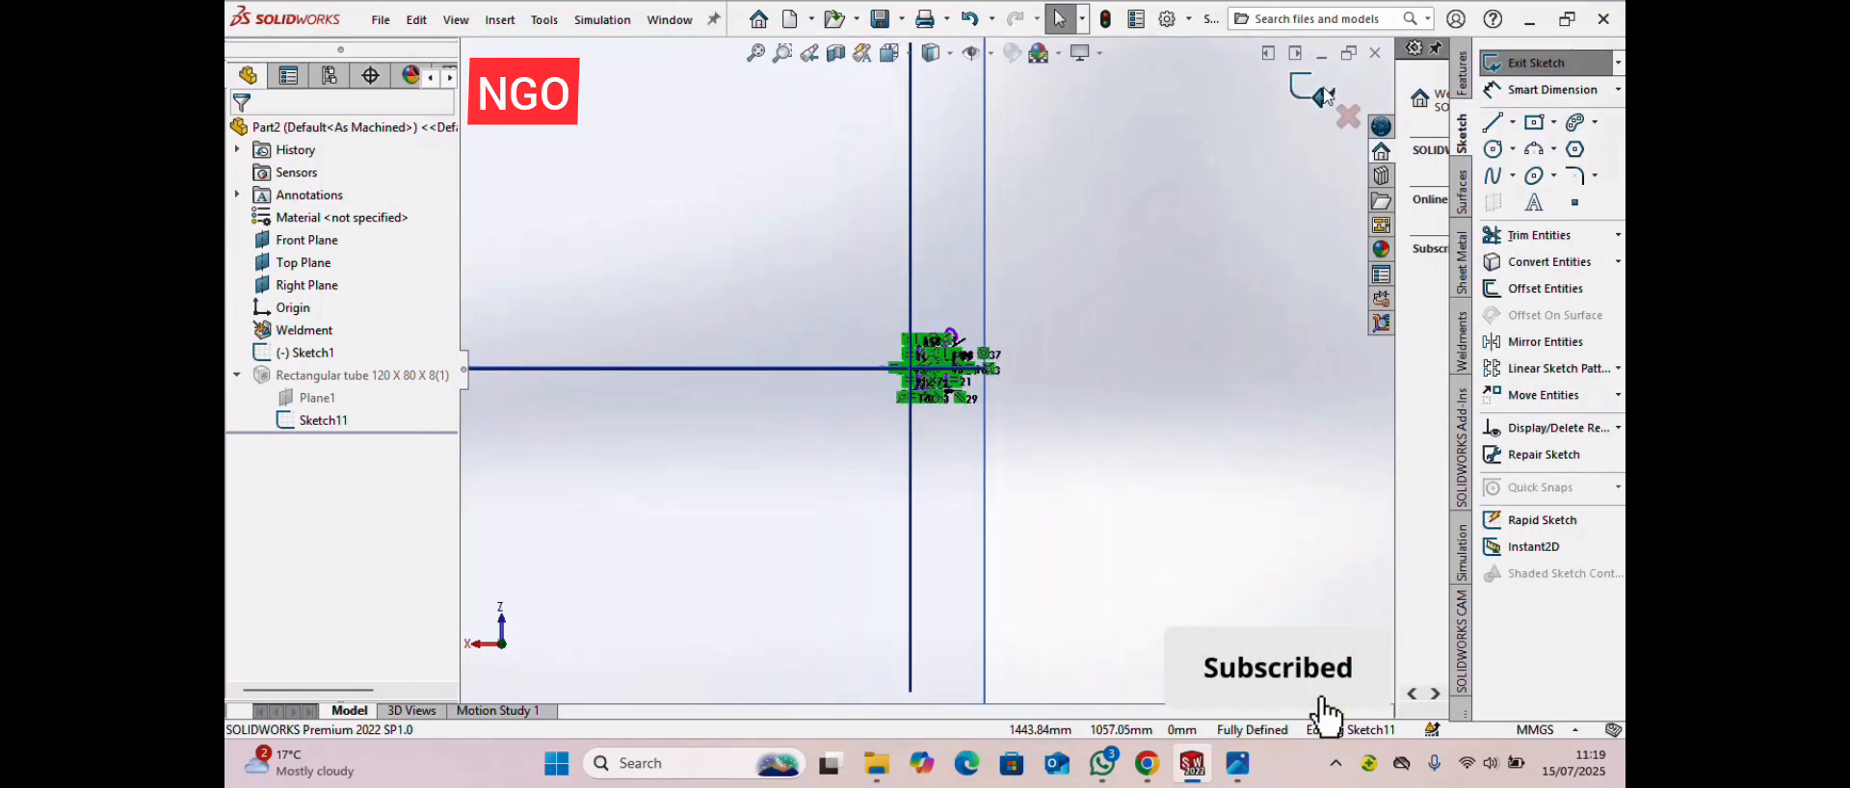
pyautogui.click(1314, 88)
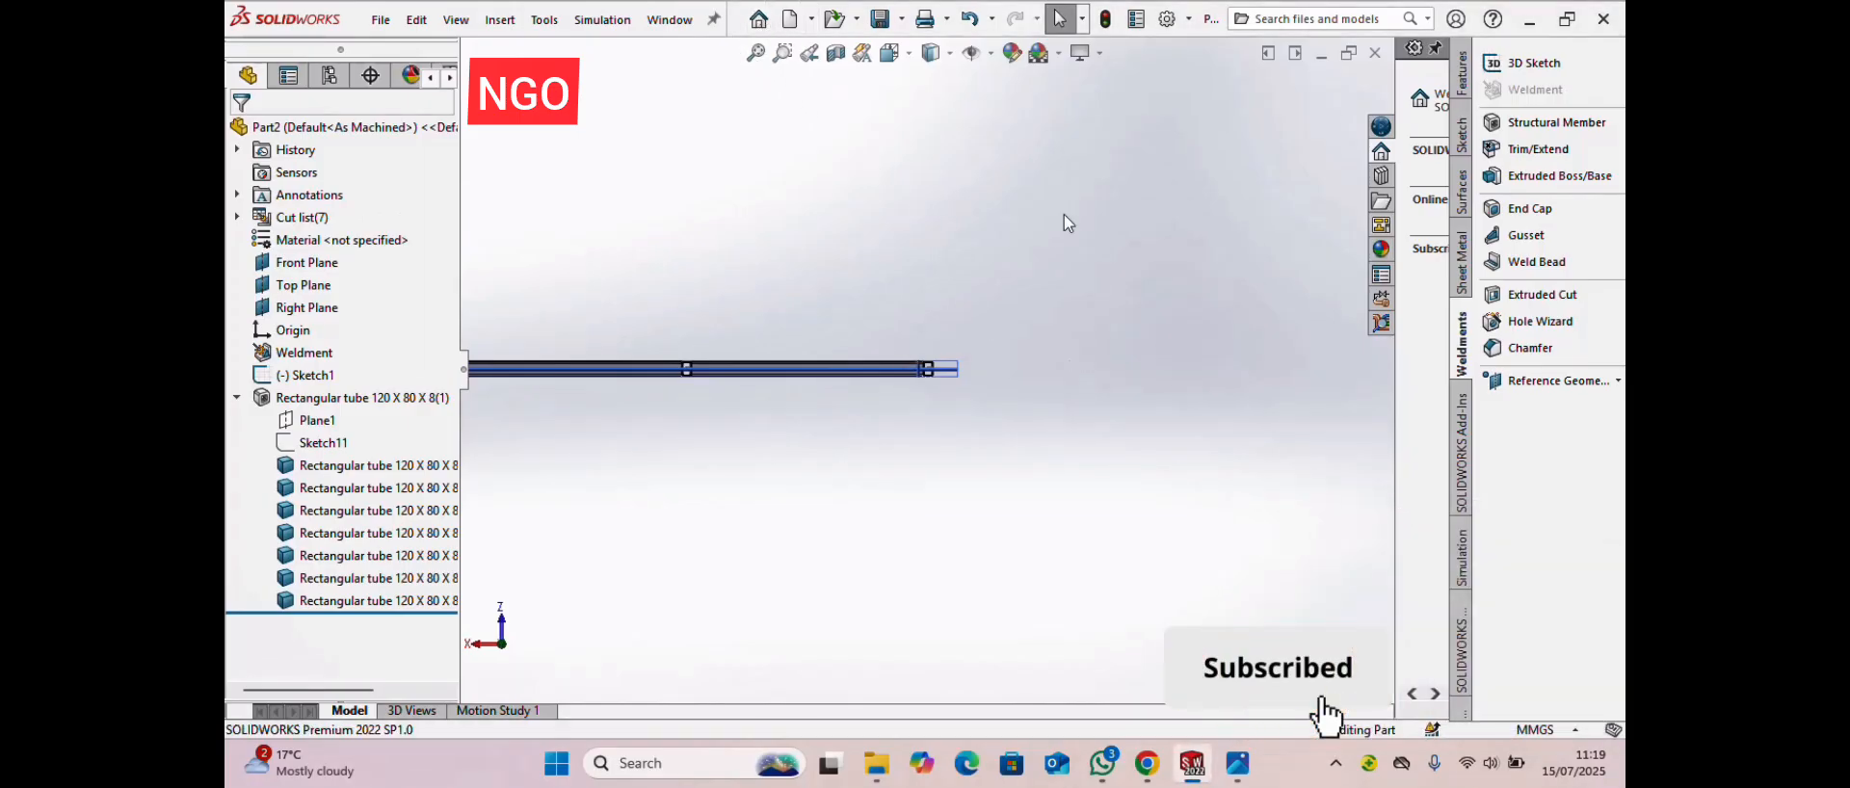
# - Start another Structural Member with the iso standard, square tube type and 30 x 30 x 2.6 size, in isometric view
pyautogui.hotkey('ctrl', '7')
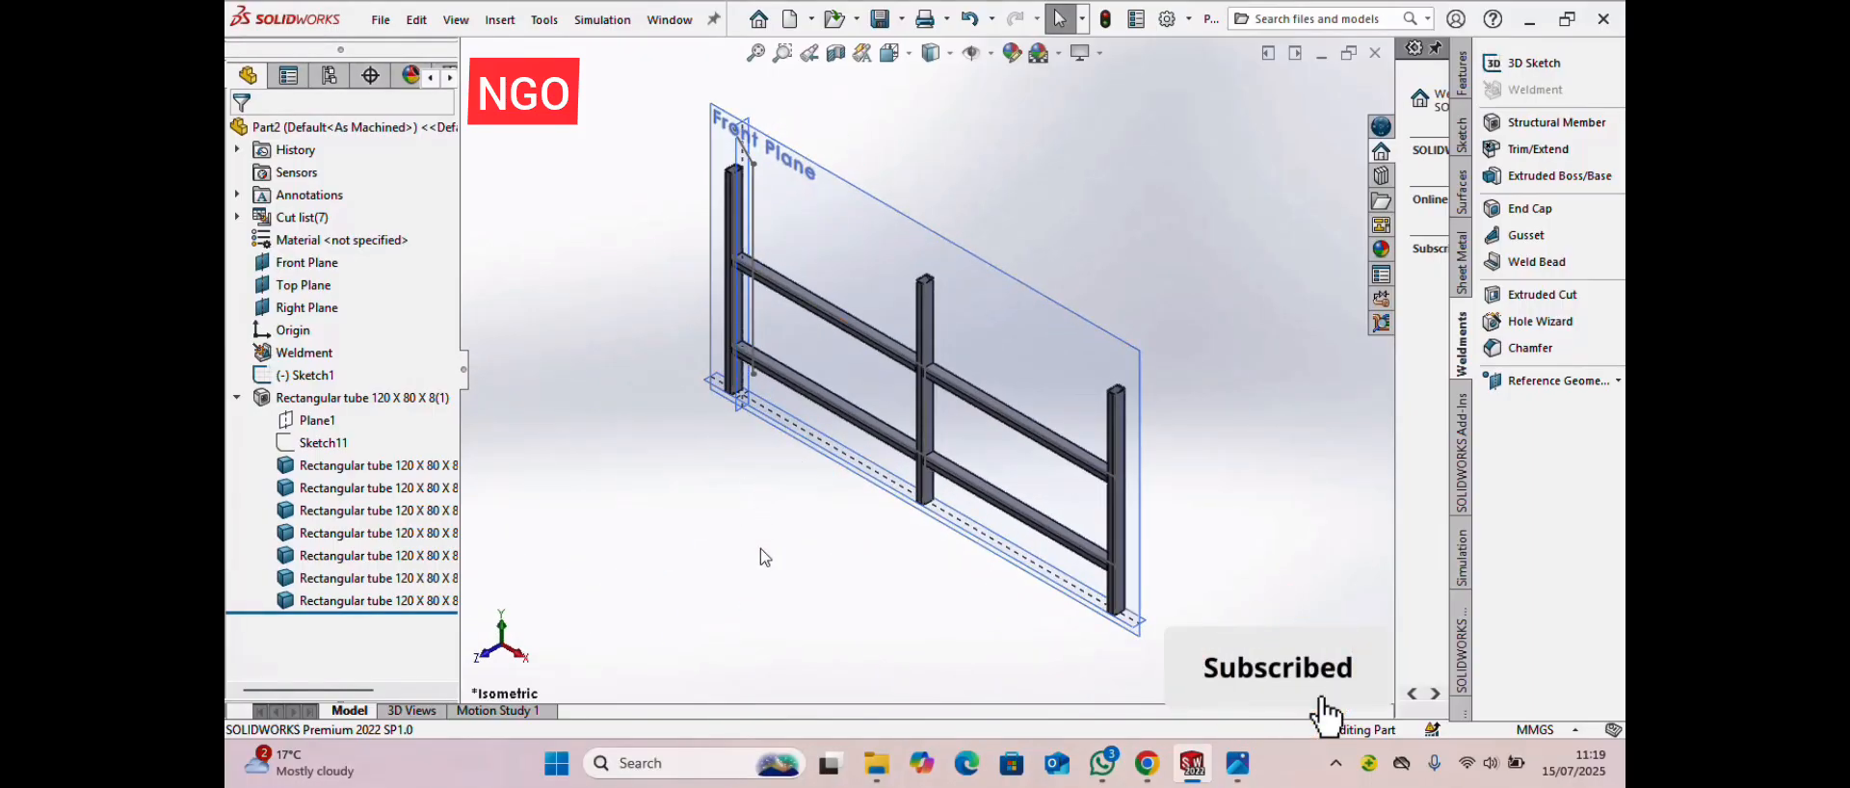
pyautogui.scroll(1, 761, 370)
pyautogui.scroll(-1, 873, 386)
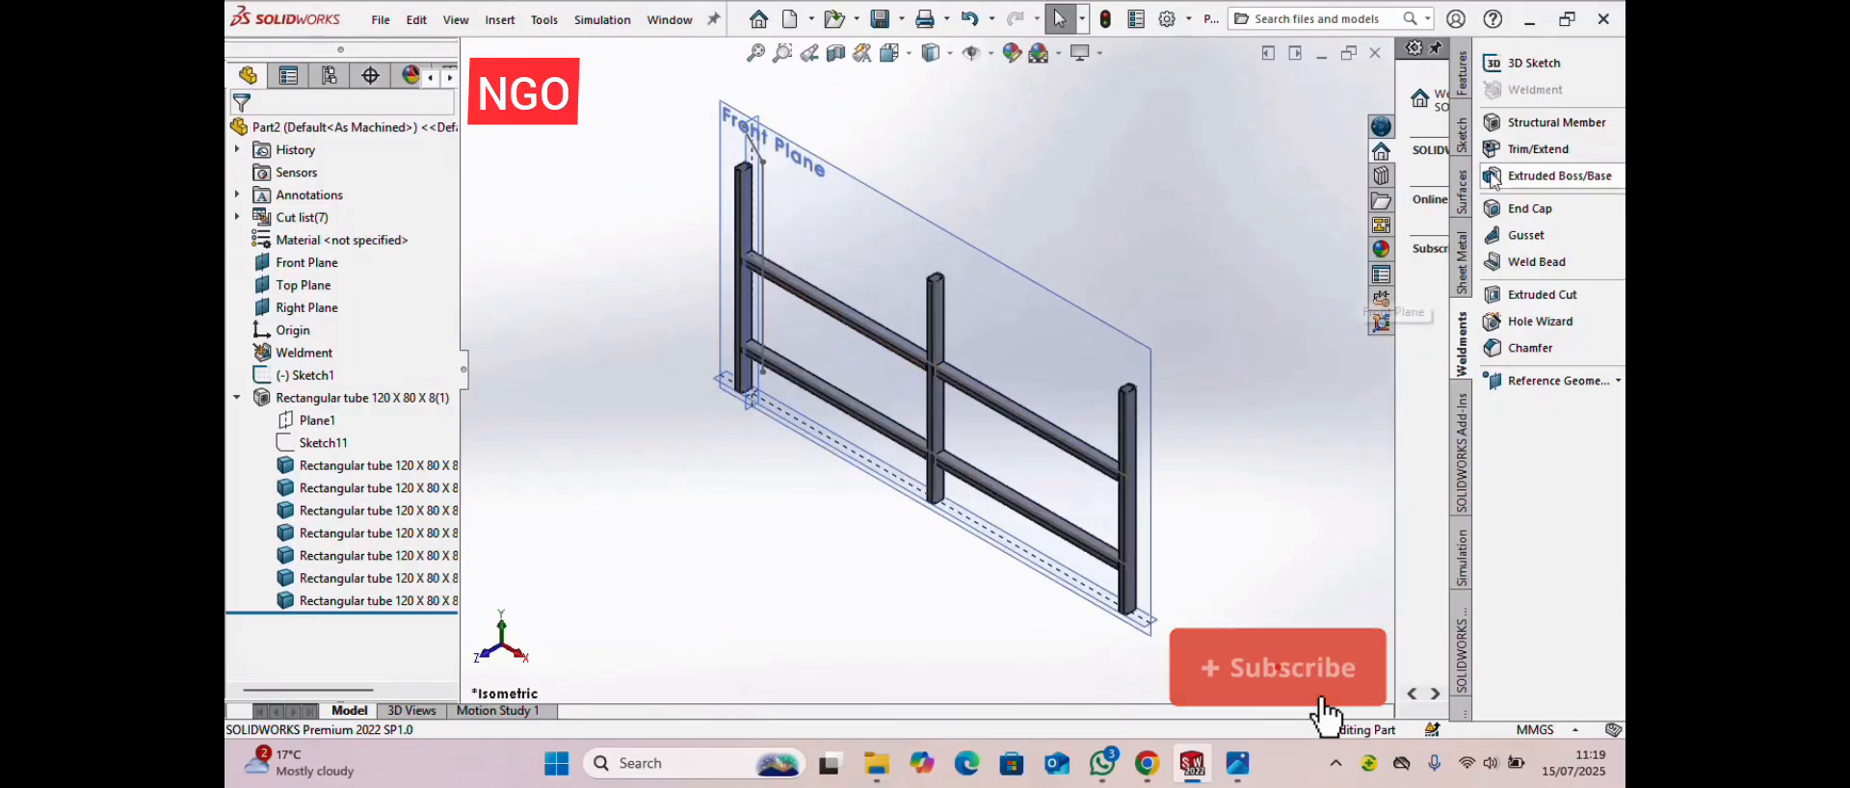
pyautogui.click(1567, 132)
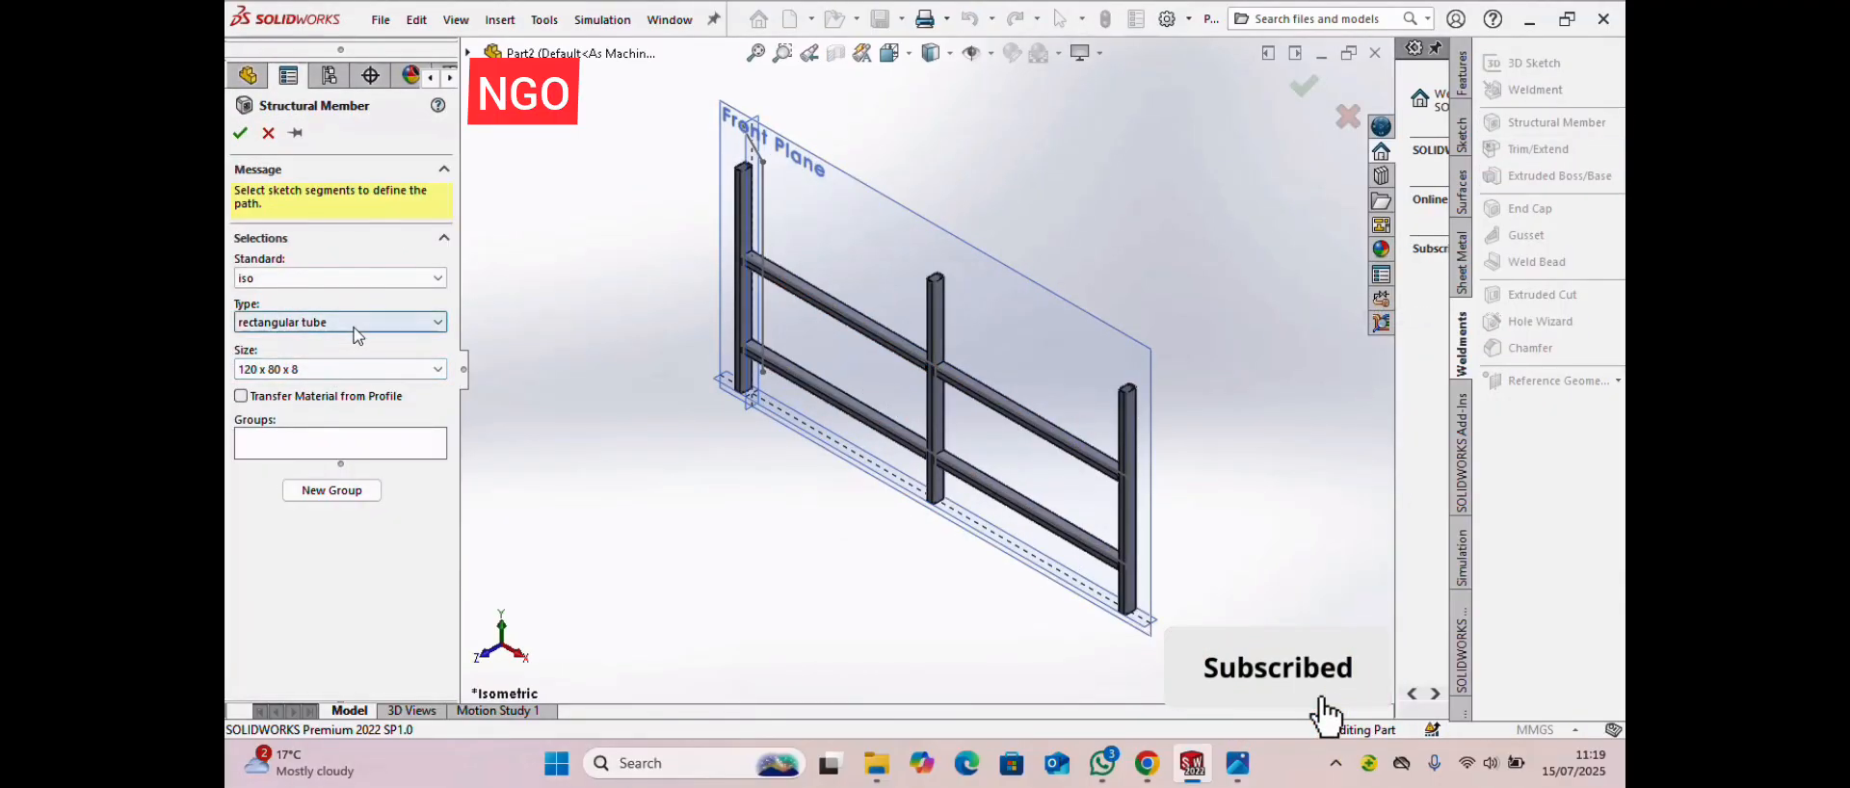
pyautogui.click(404, 323)
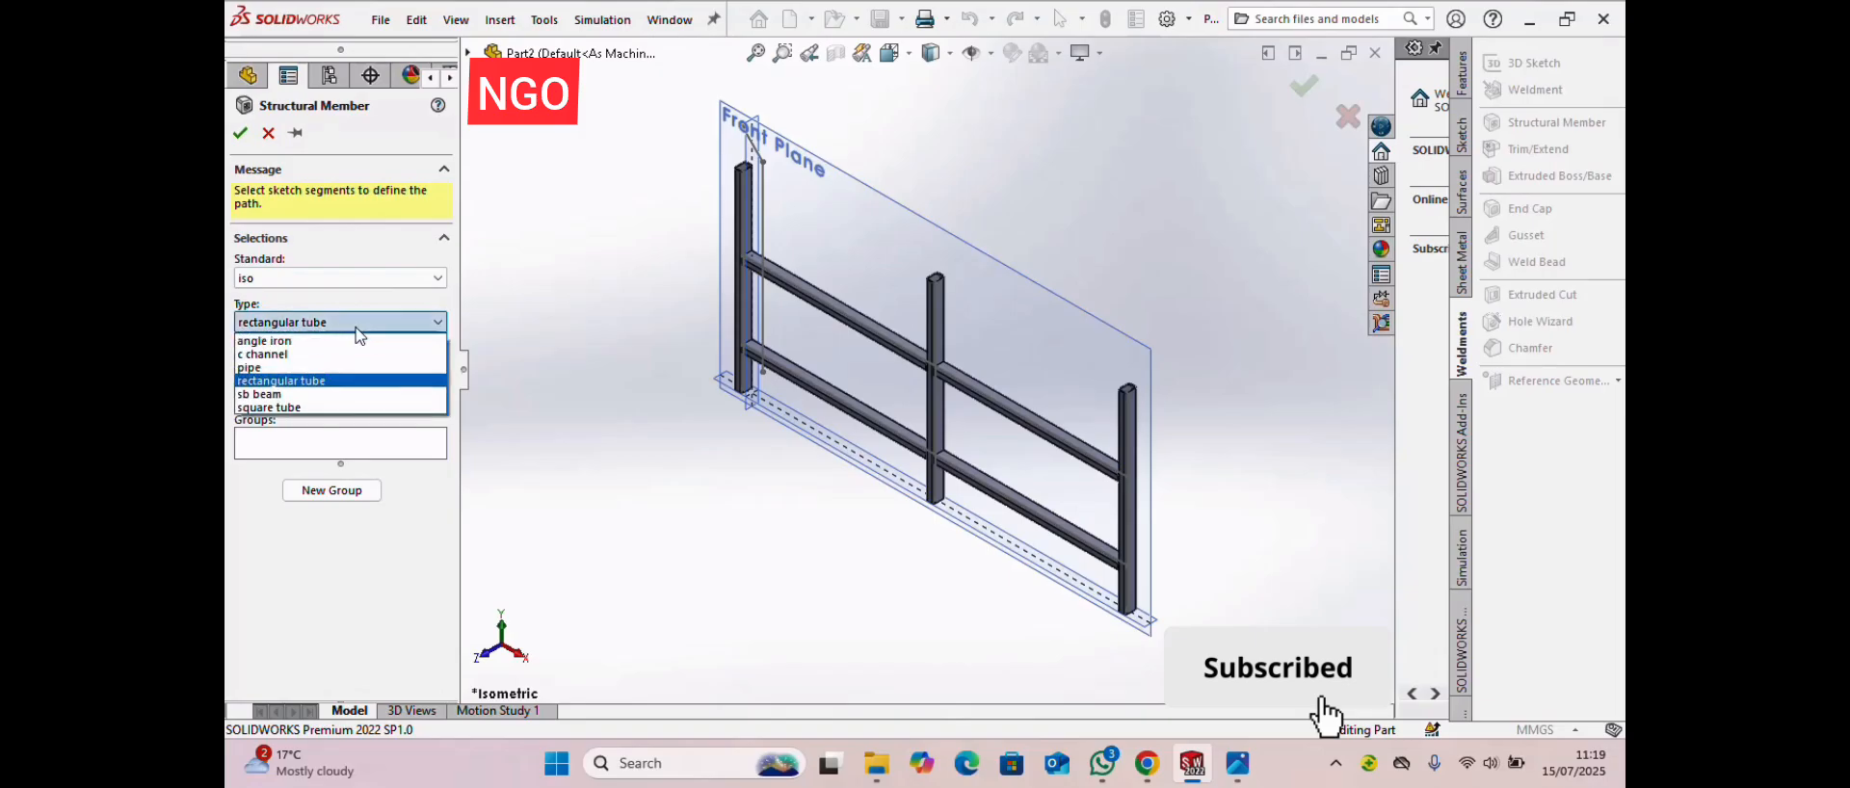
pyautogui.click(286, 408)
pyautogui.click(318, 372)
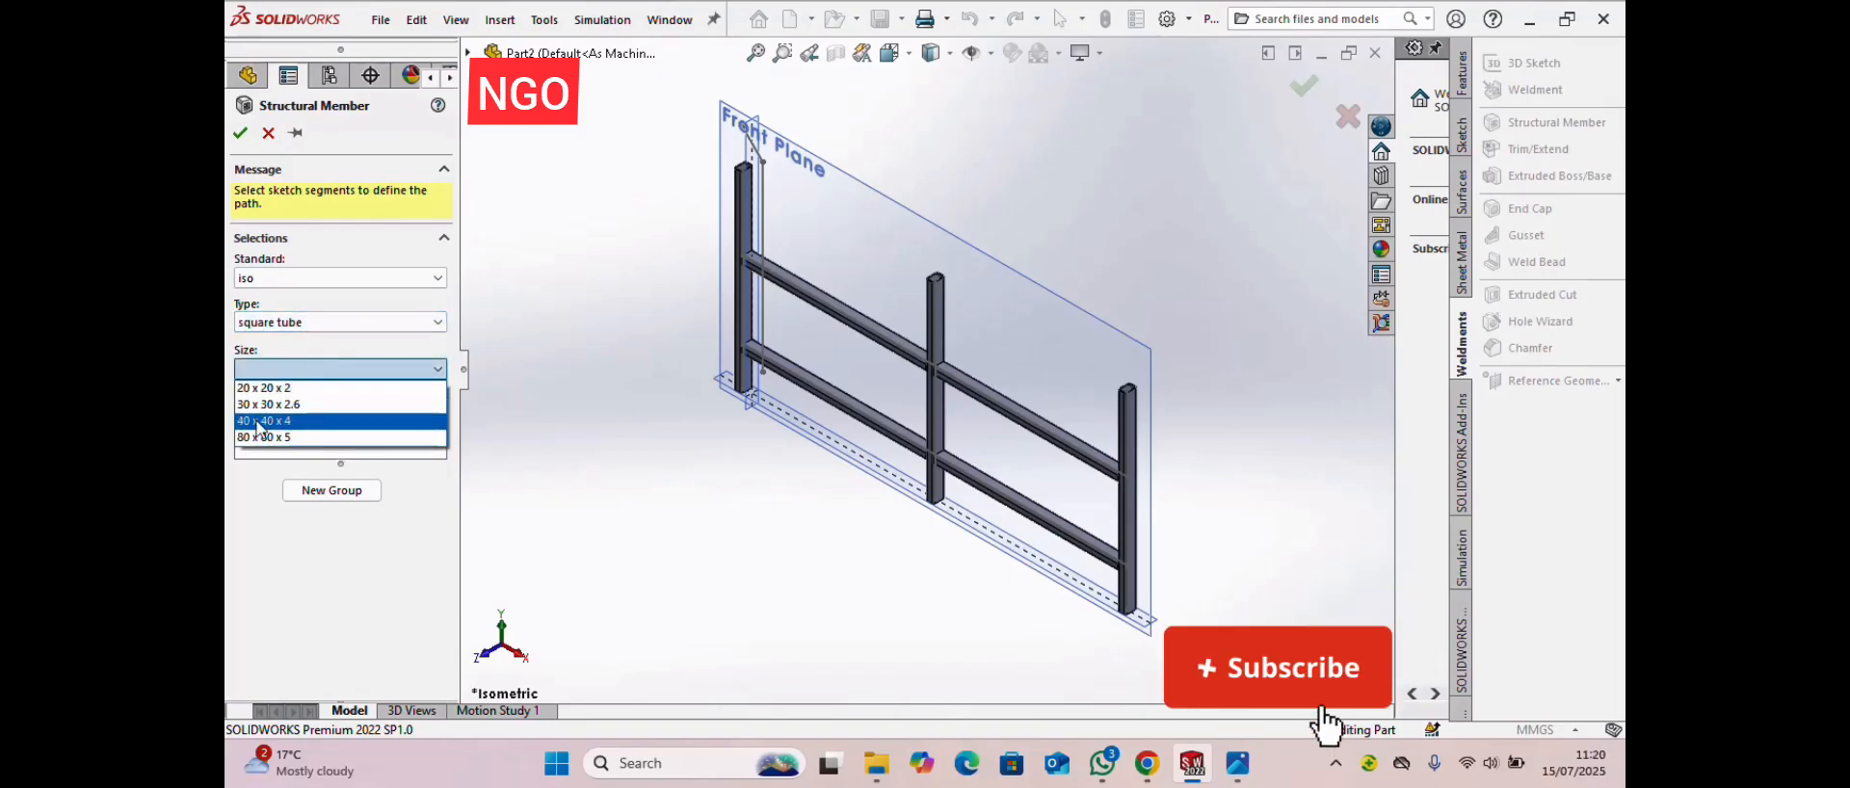
pyautogui.click(301, 406)
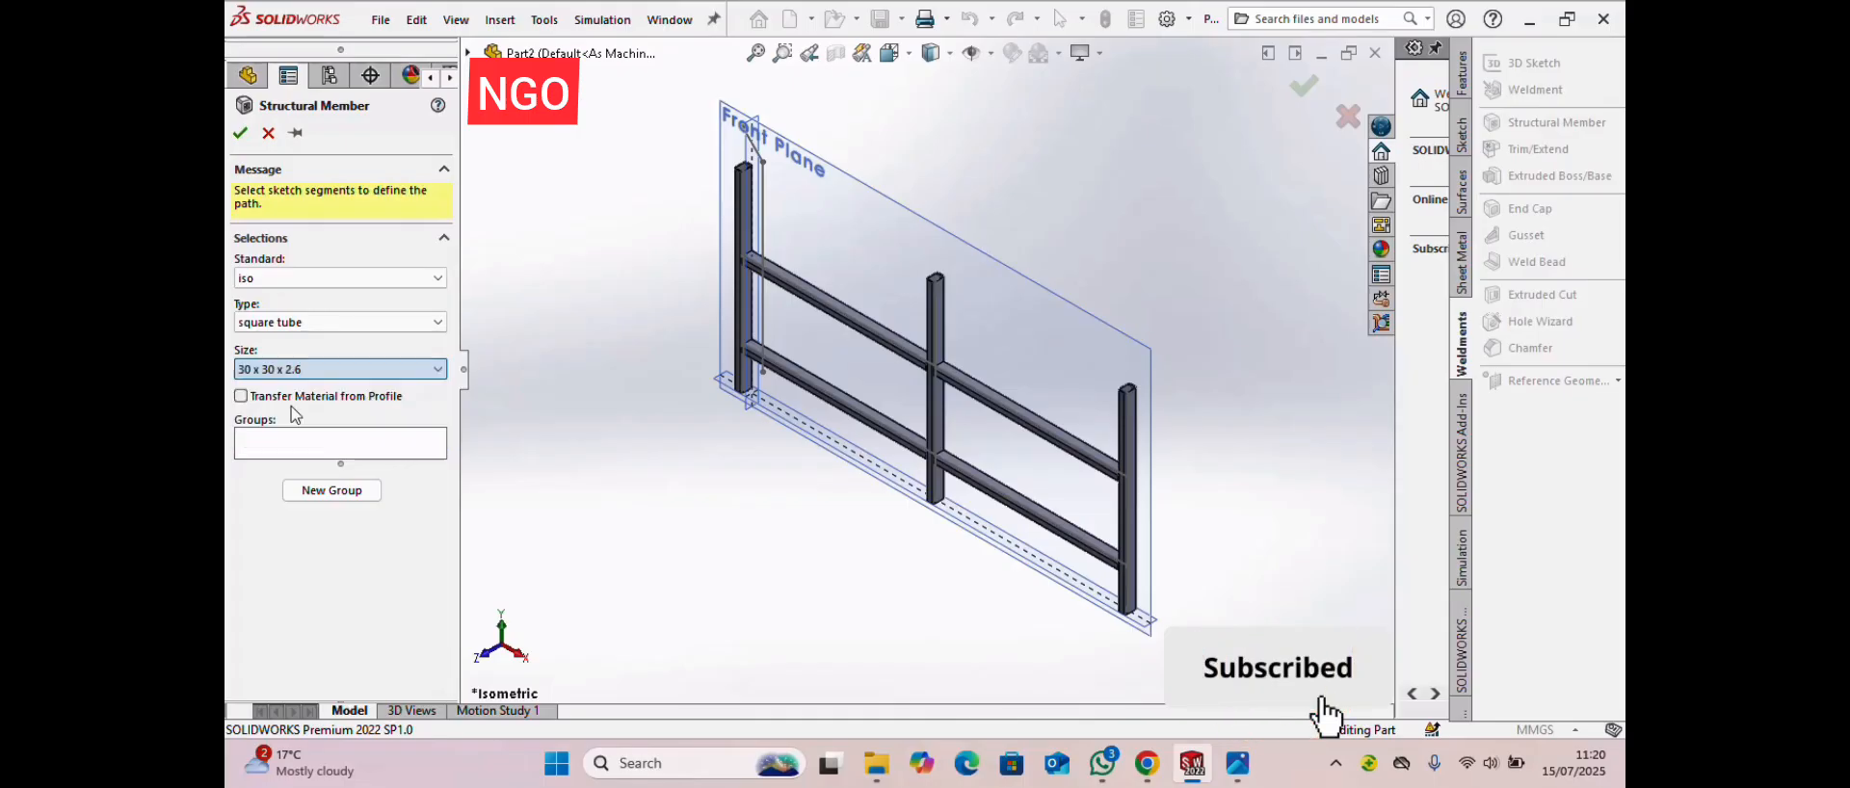
pyautogui.click(350, 459)
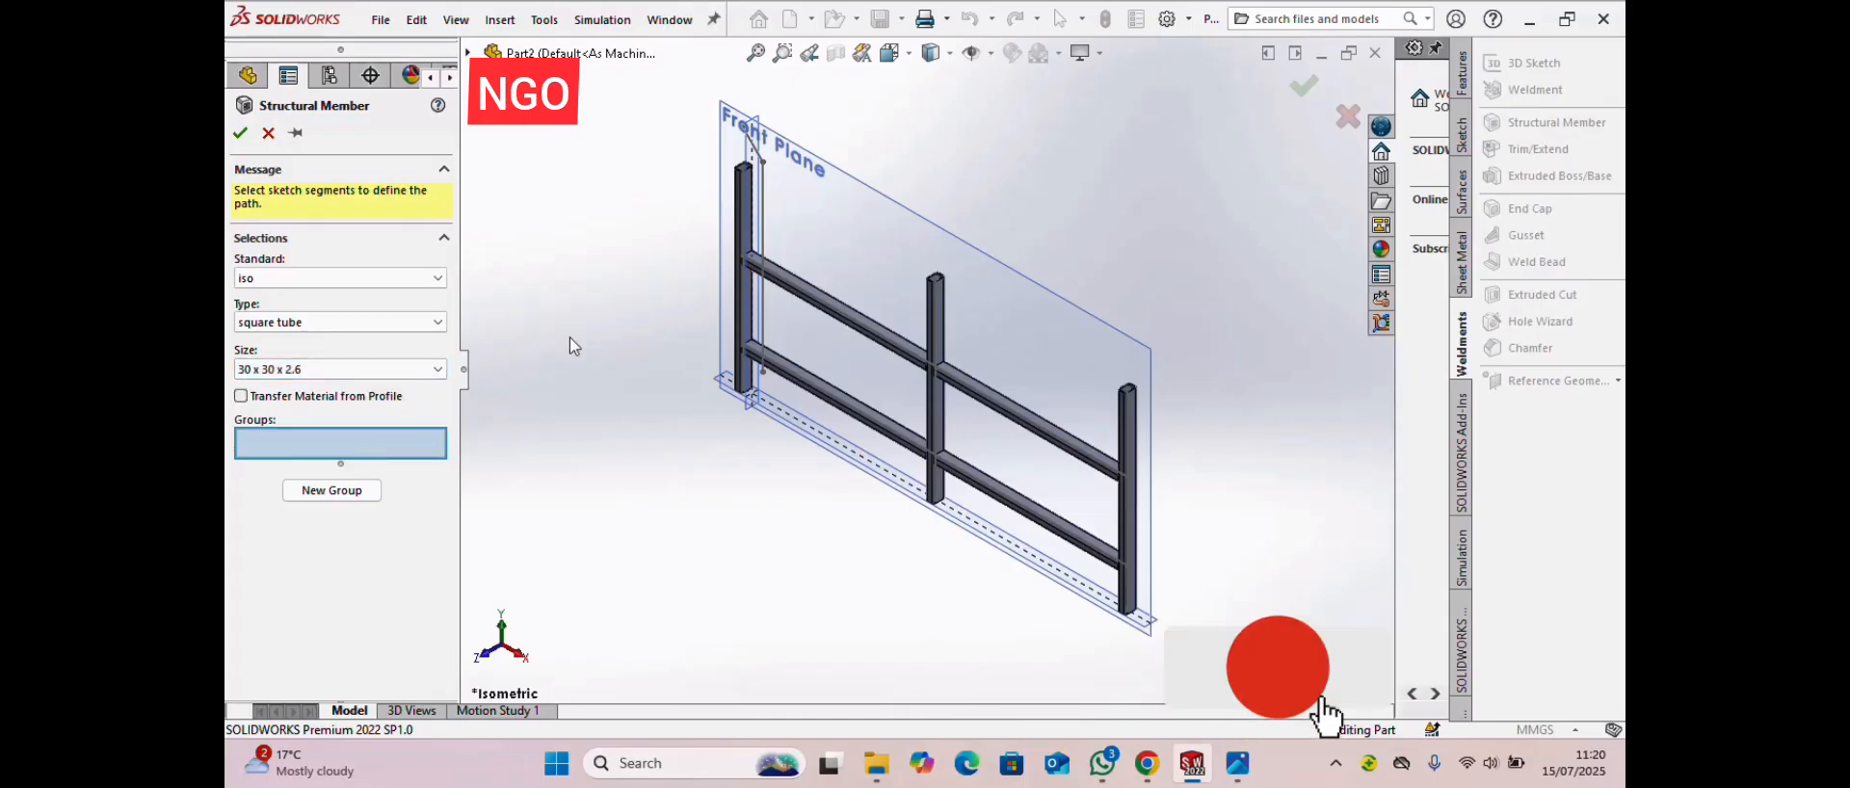
# - Assign the picket's vertical line and slanted top line to the square tube's first group and create the member
pyautogui.scroll(-5, 773, 293)
pyautogui.click(793, 203)
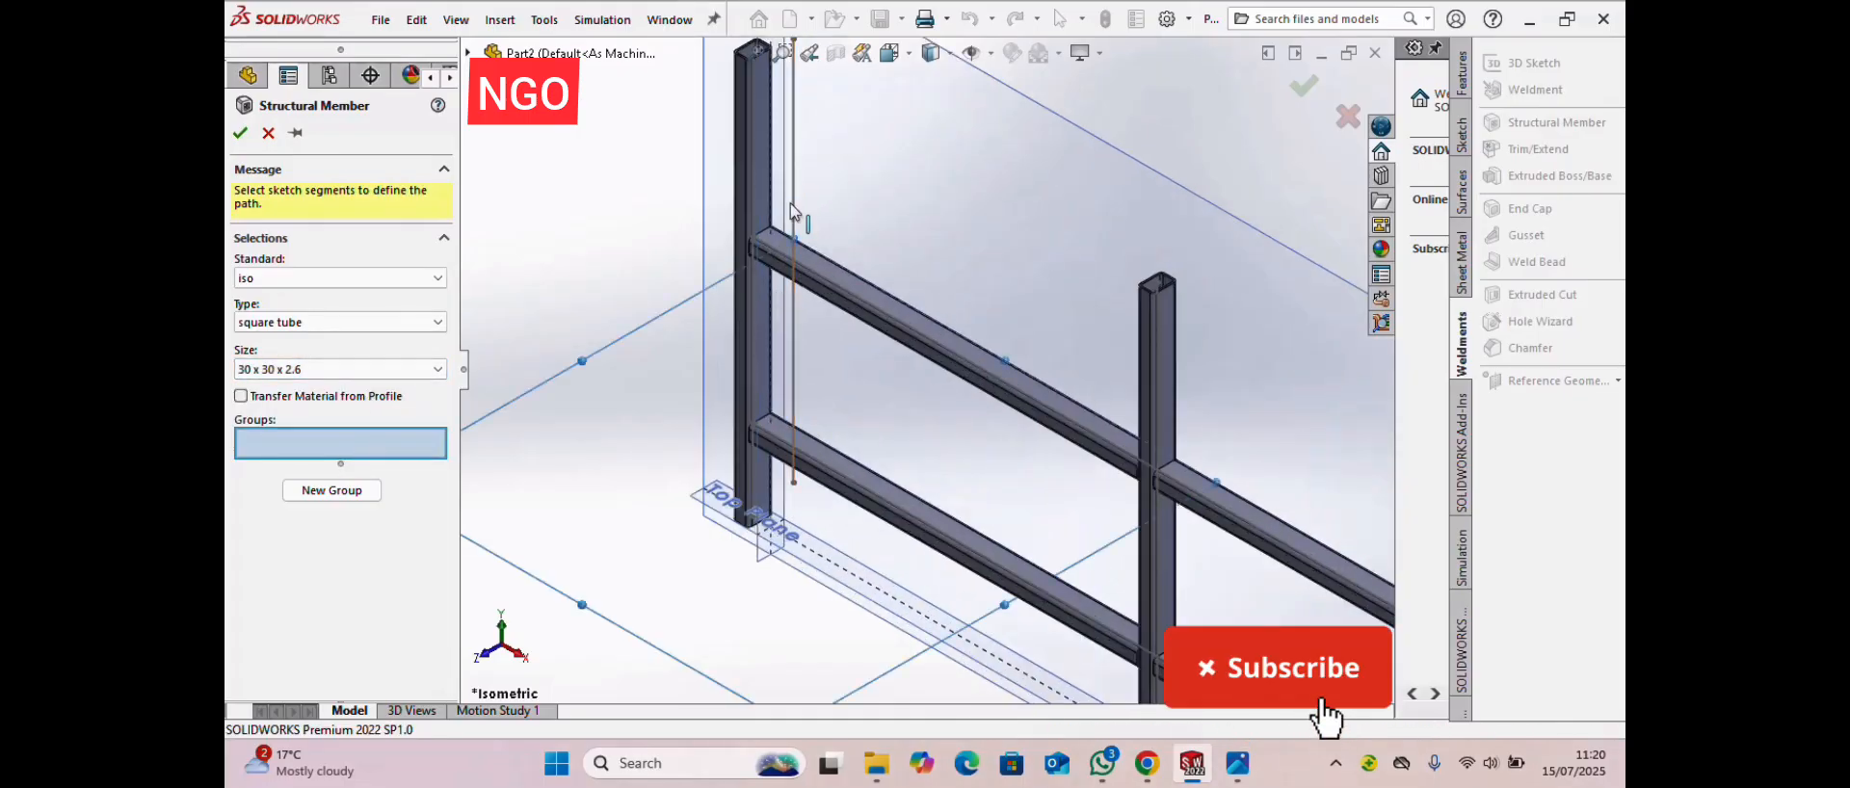
pyautogui.scroll(5, 813, 208)
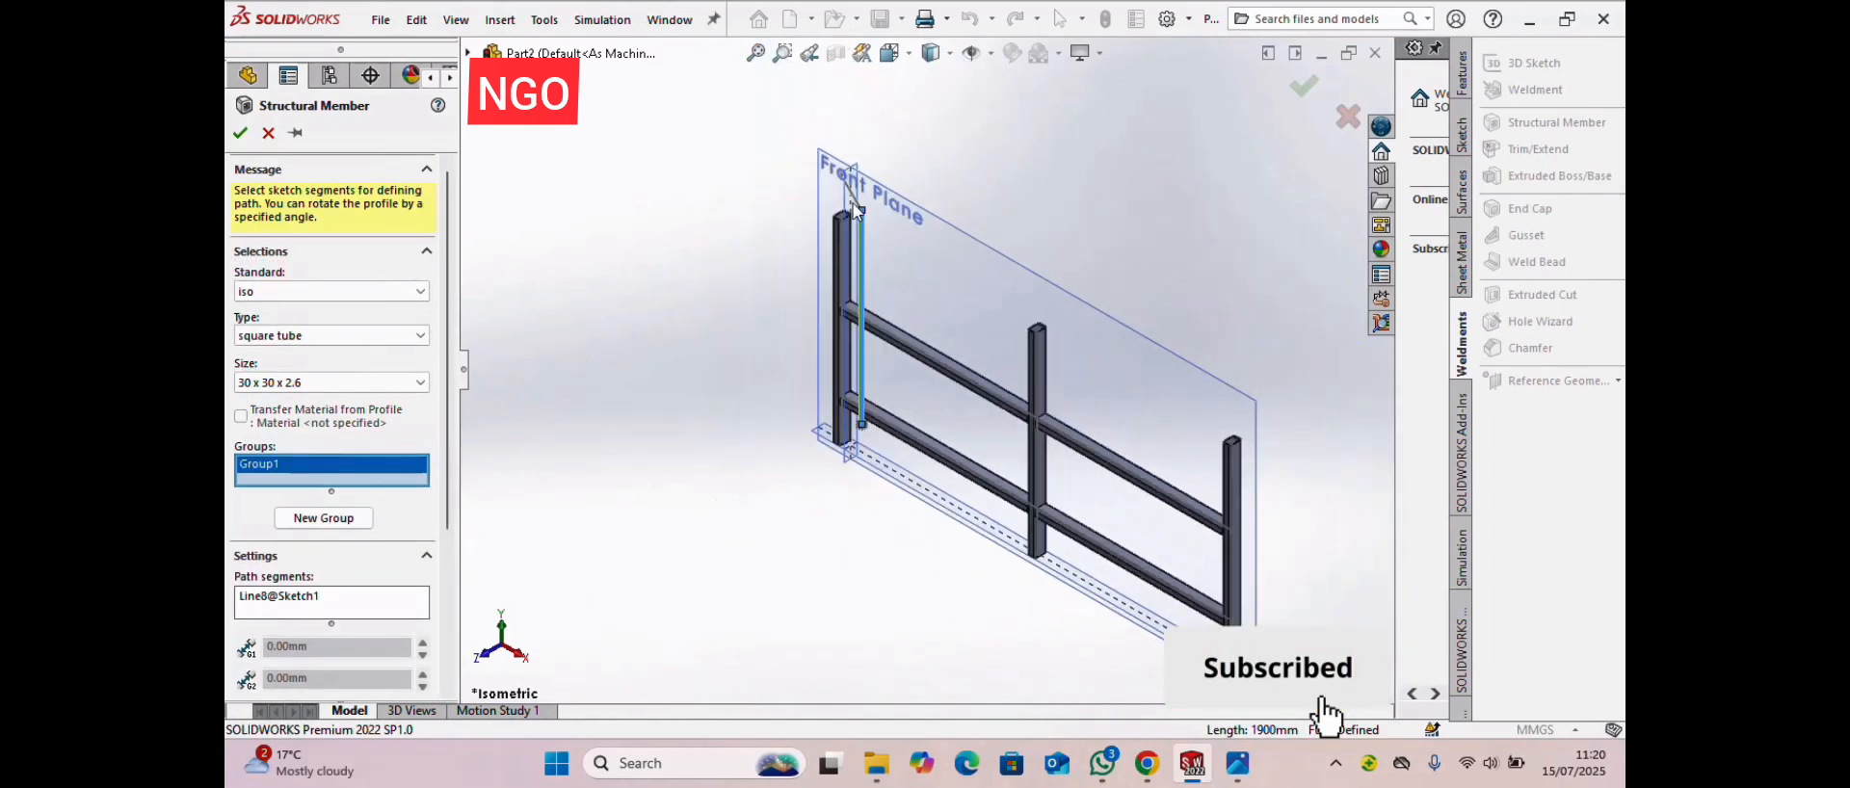
pyautogui.scroll(-3, 863, 221)
pyautogui.click(866, 218)
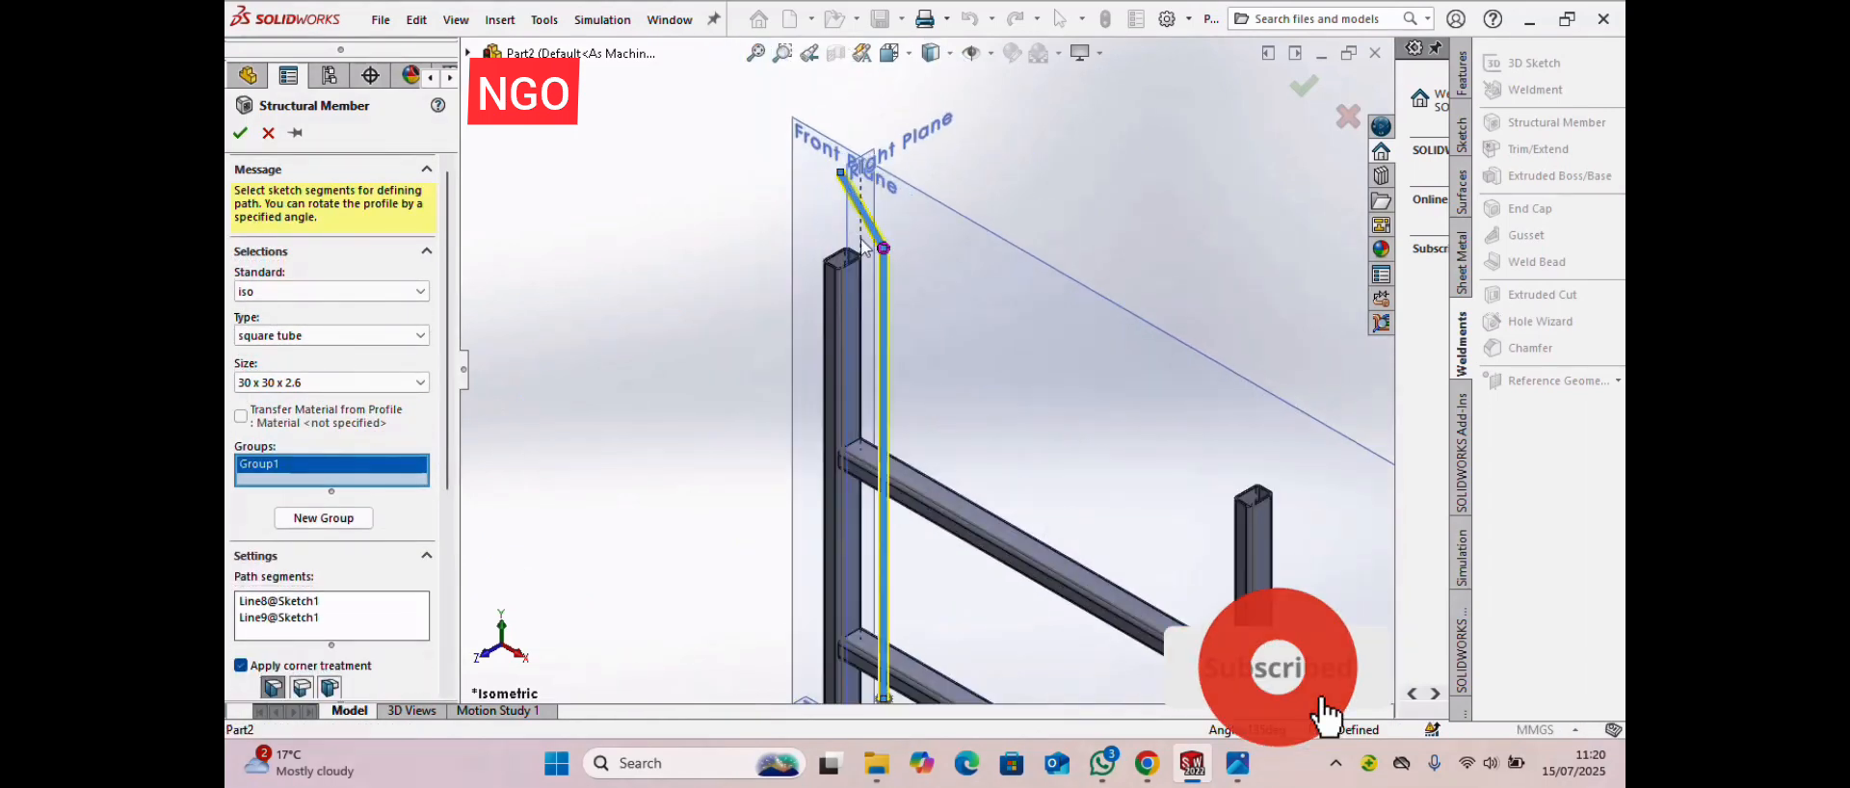
pyautogui.scroll(4, 1002, 370)
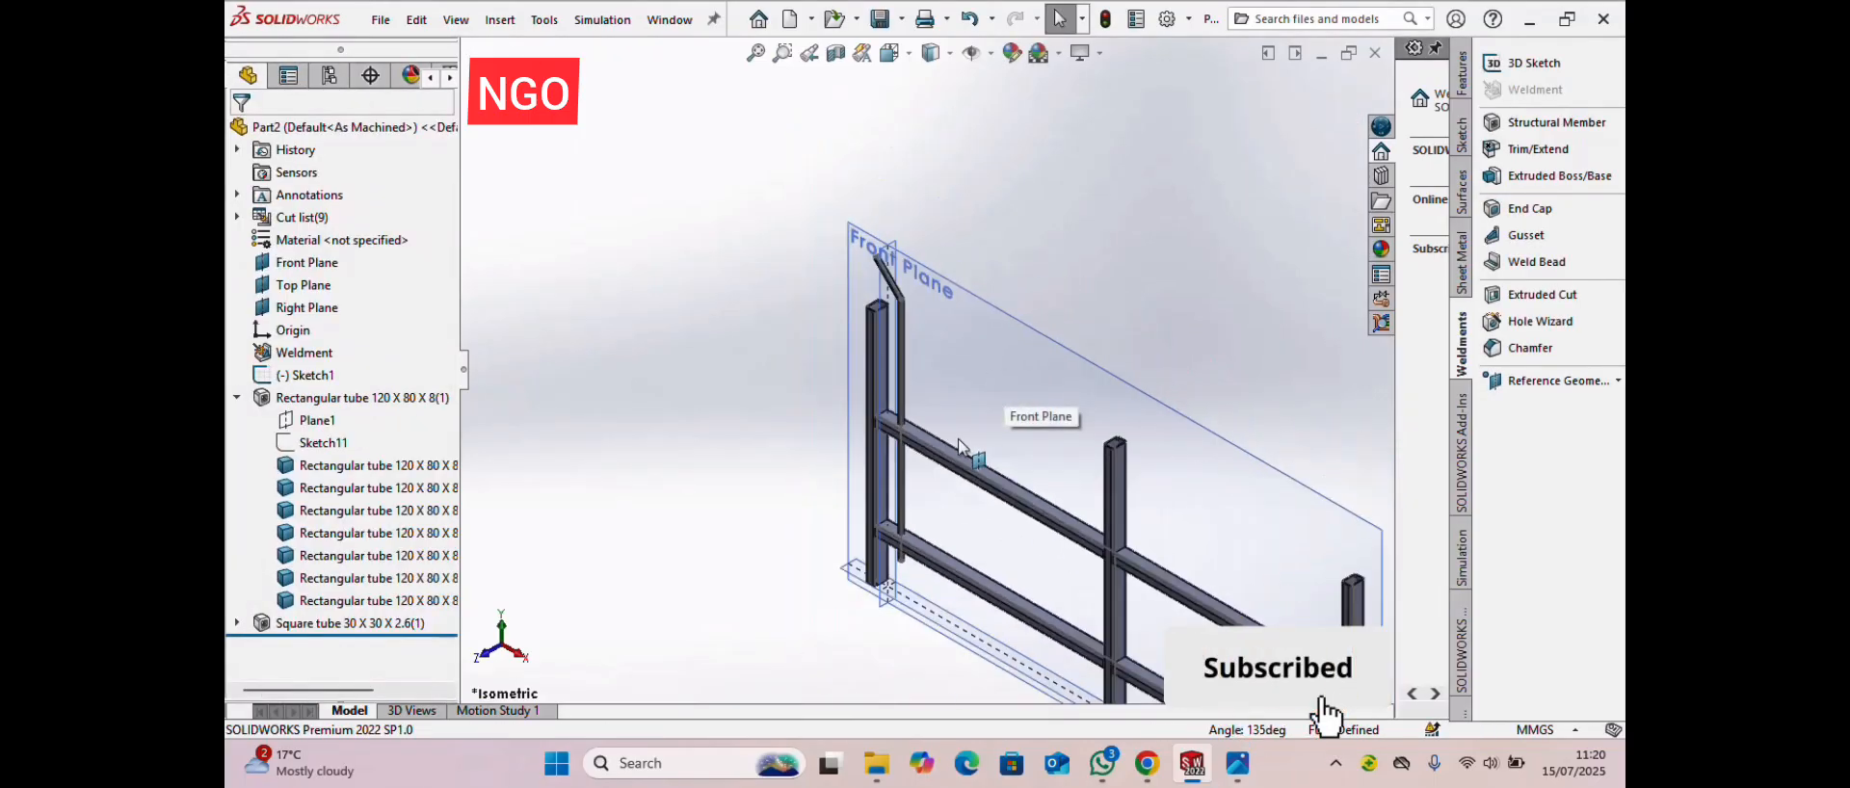
# - Examine where the square-tube picket meets the horizontal rails beside the left post
pyautogui.scroll(-2, 981, 485)
pyautogui.scroll(2, 942, 530)
pyautogui.scroll(-2, 859, 488)
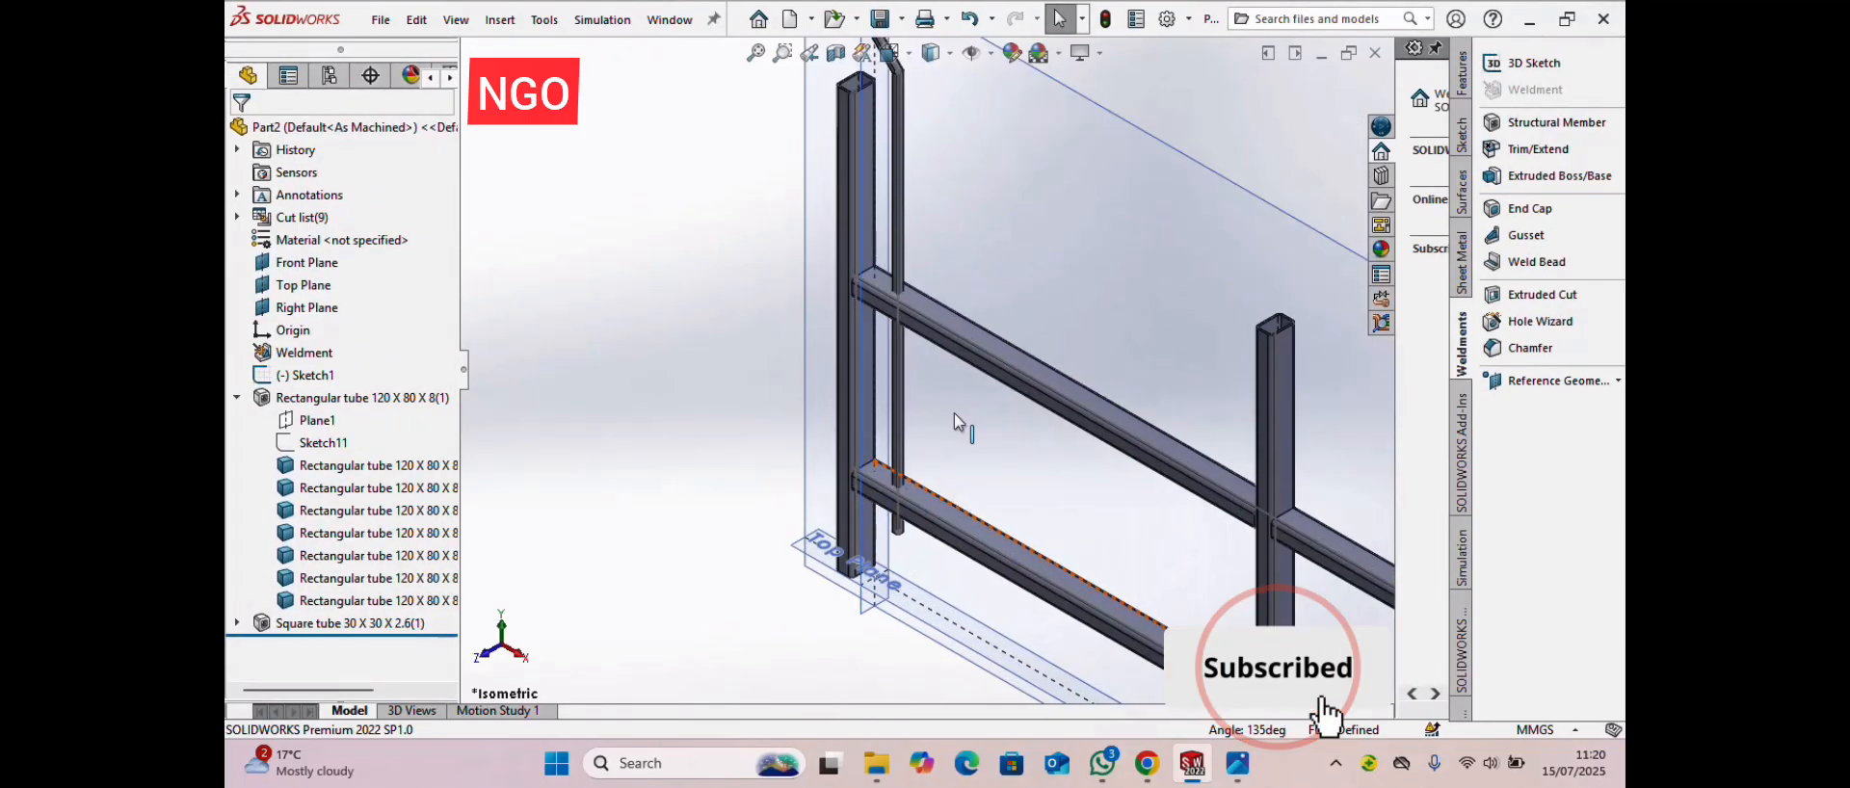
pyautogui.scroll(-3, 927, 331)
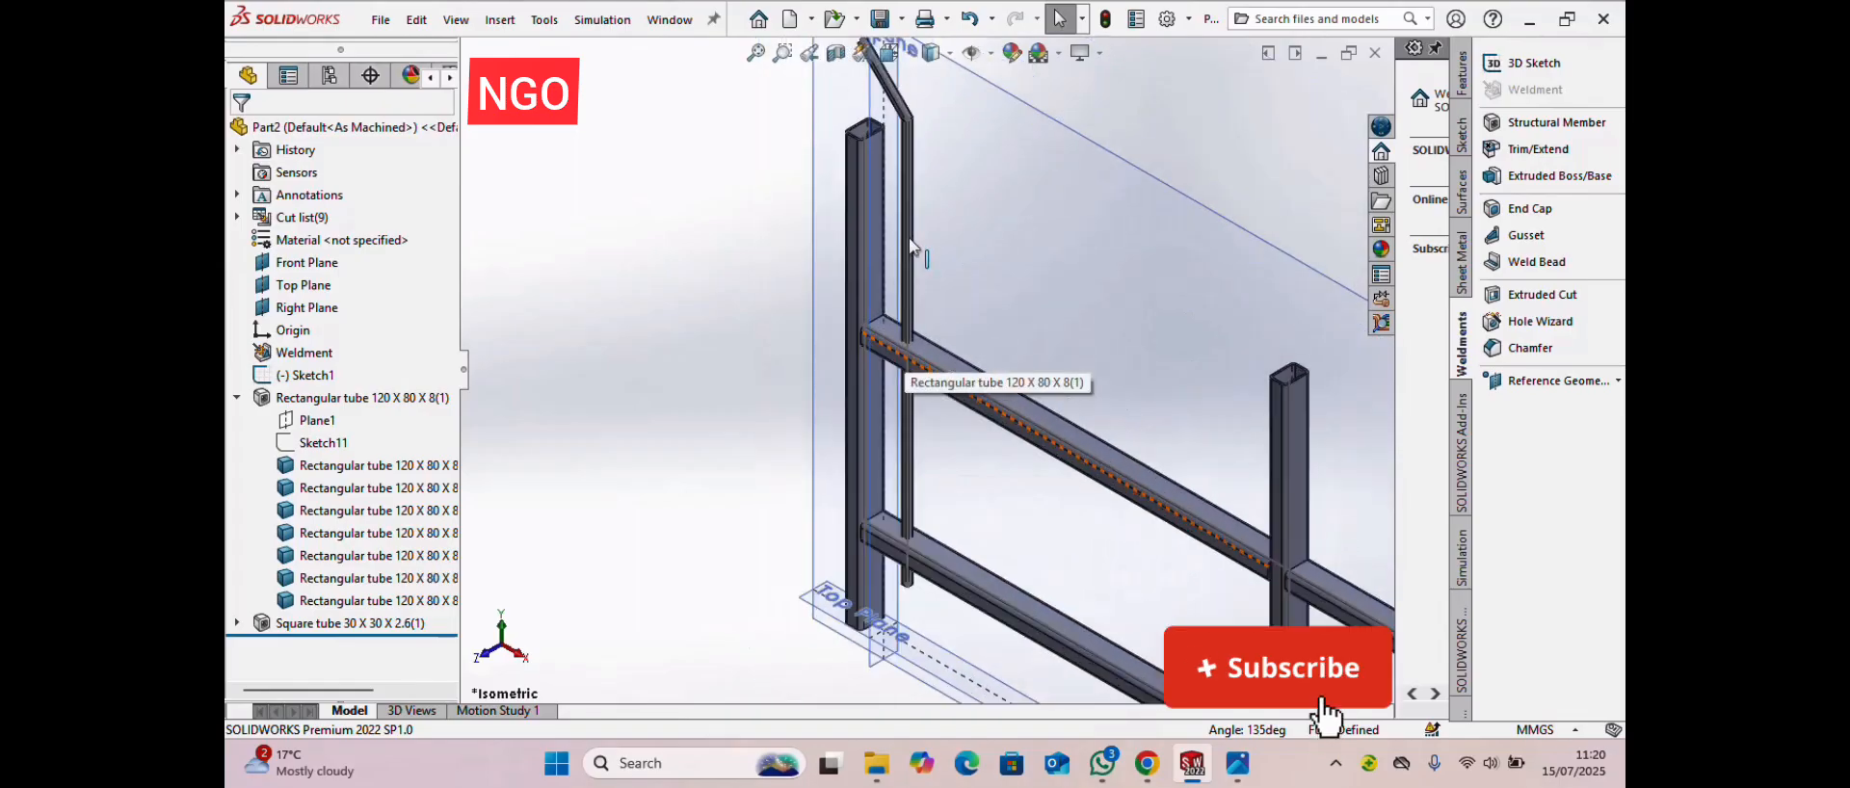
pyautogui.rightClick(908, 296)
pyautogui.click(958, 277)
pyautogui.scroll(-2, 853, 387)
pyautogui.scroll(5, 853, 387)
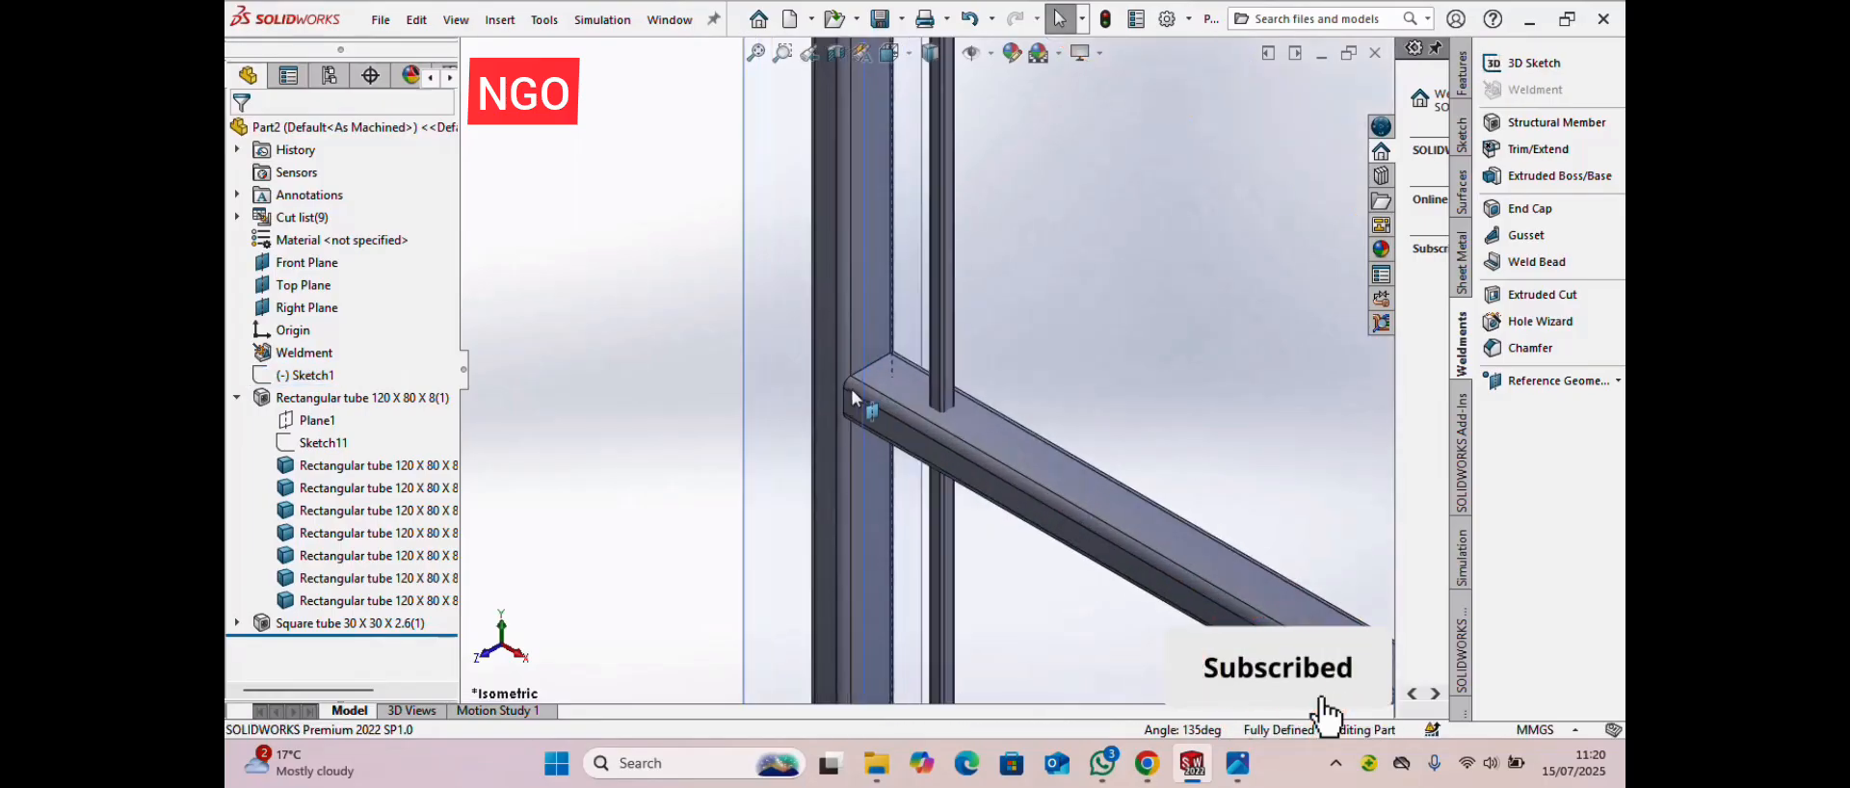
# - Start a Linear Pattern with the lower rail's long edge in the first bay as Direction 1
pyautogui.scroll(-2, 906, 338)
pyautogui.scroll(-1, 1033, 342)
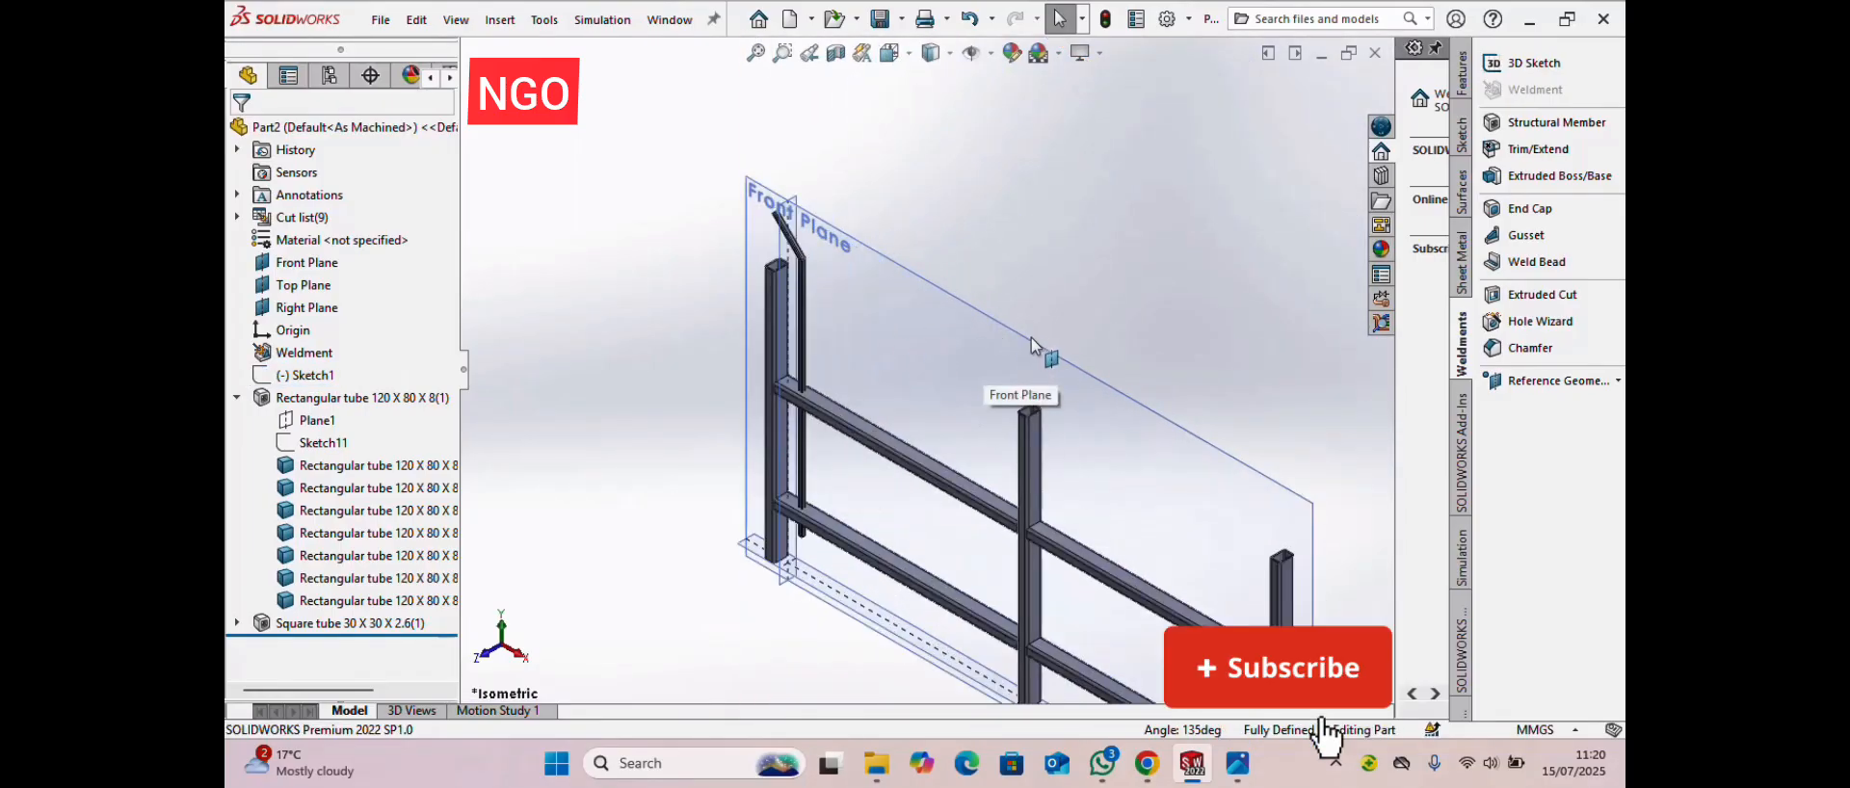
pyautogui.scroll(1, 892, 342)
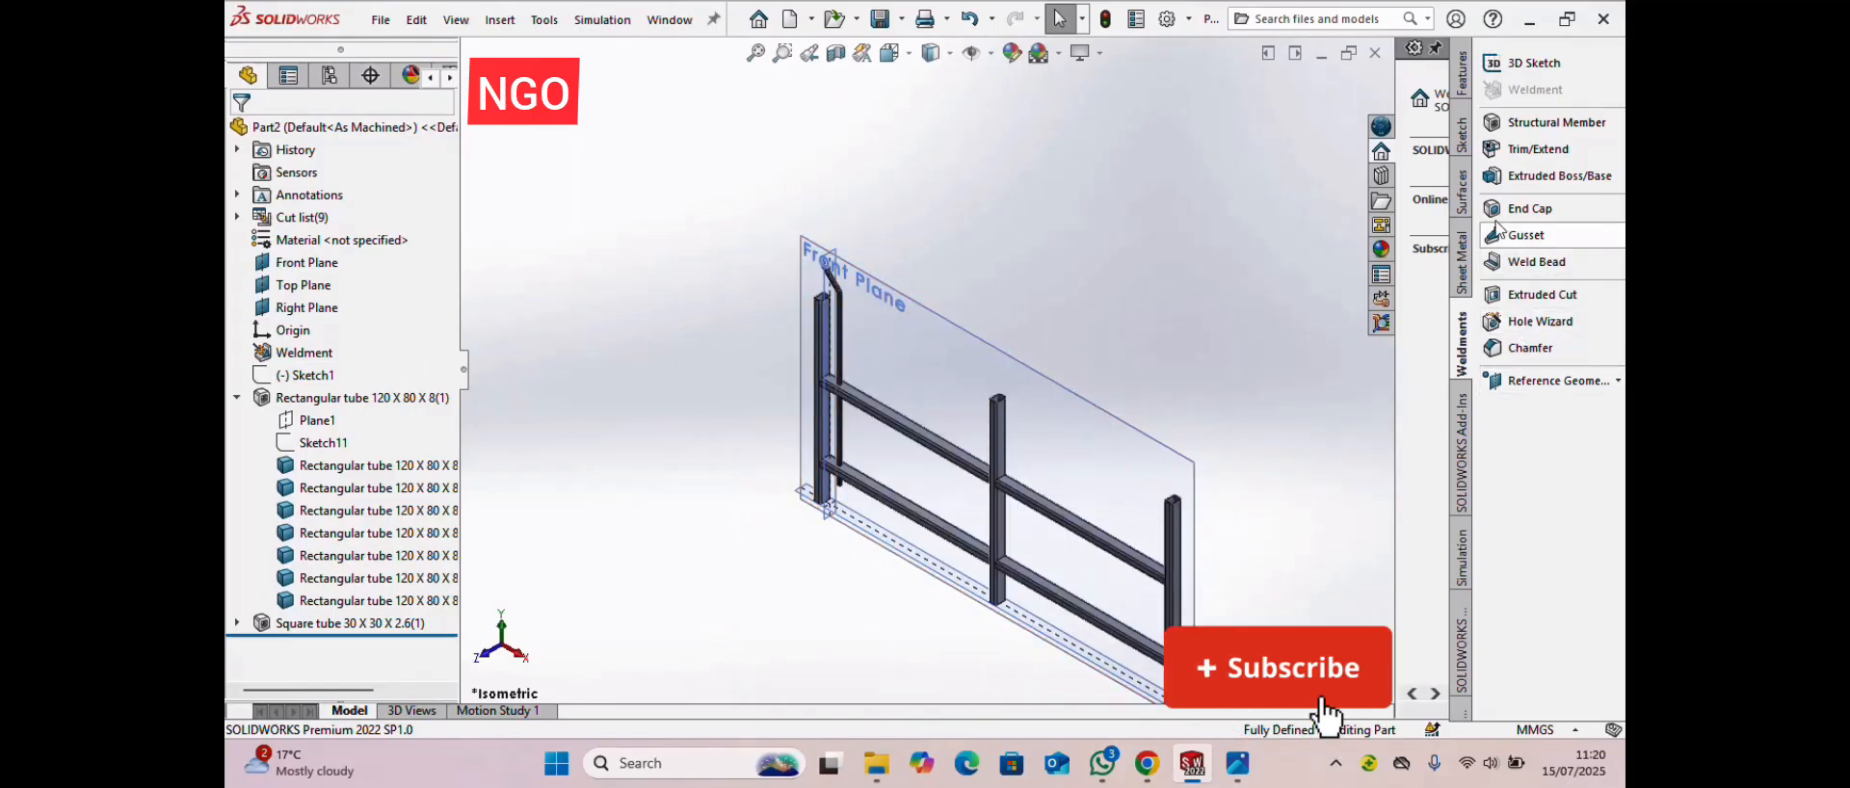
pyautogui.click(1465, 79)
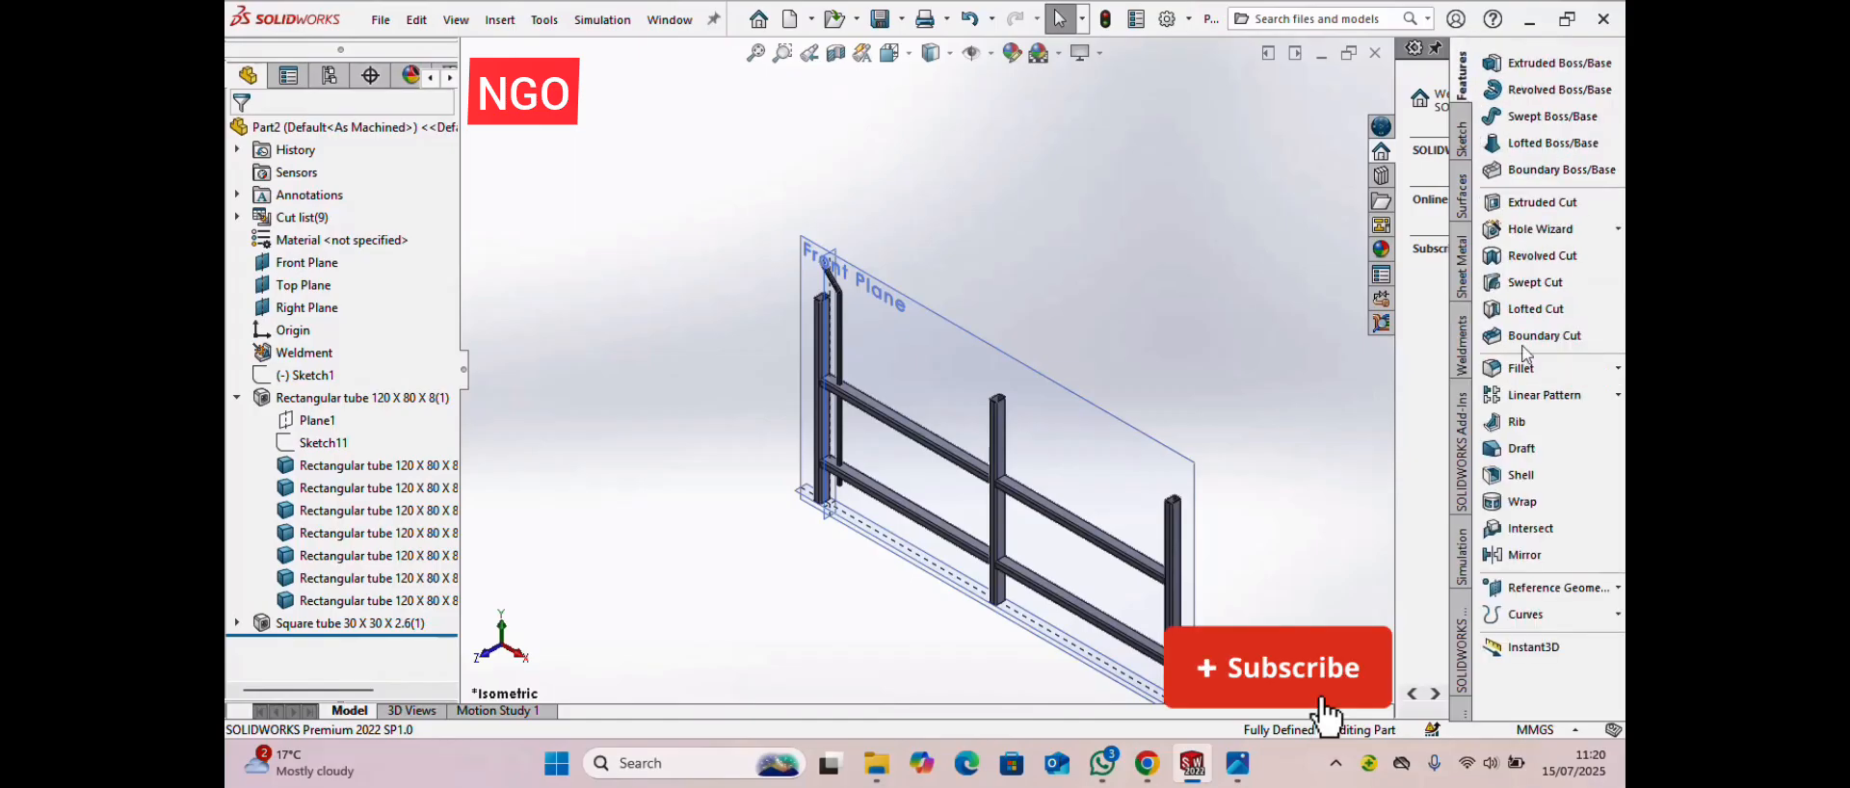
pyautogui.click(1540, 395)
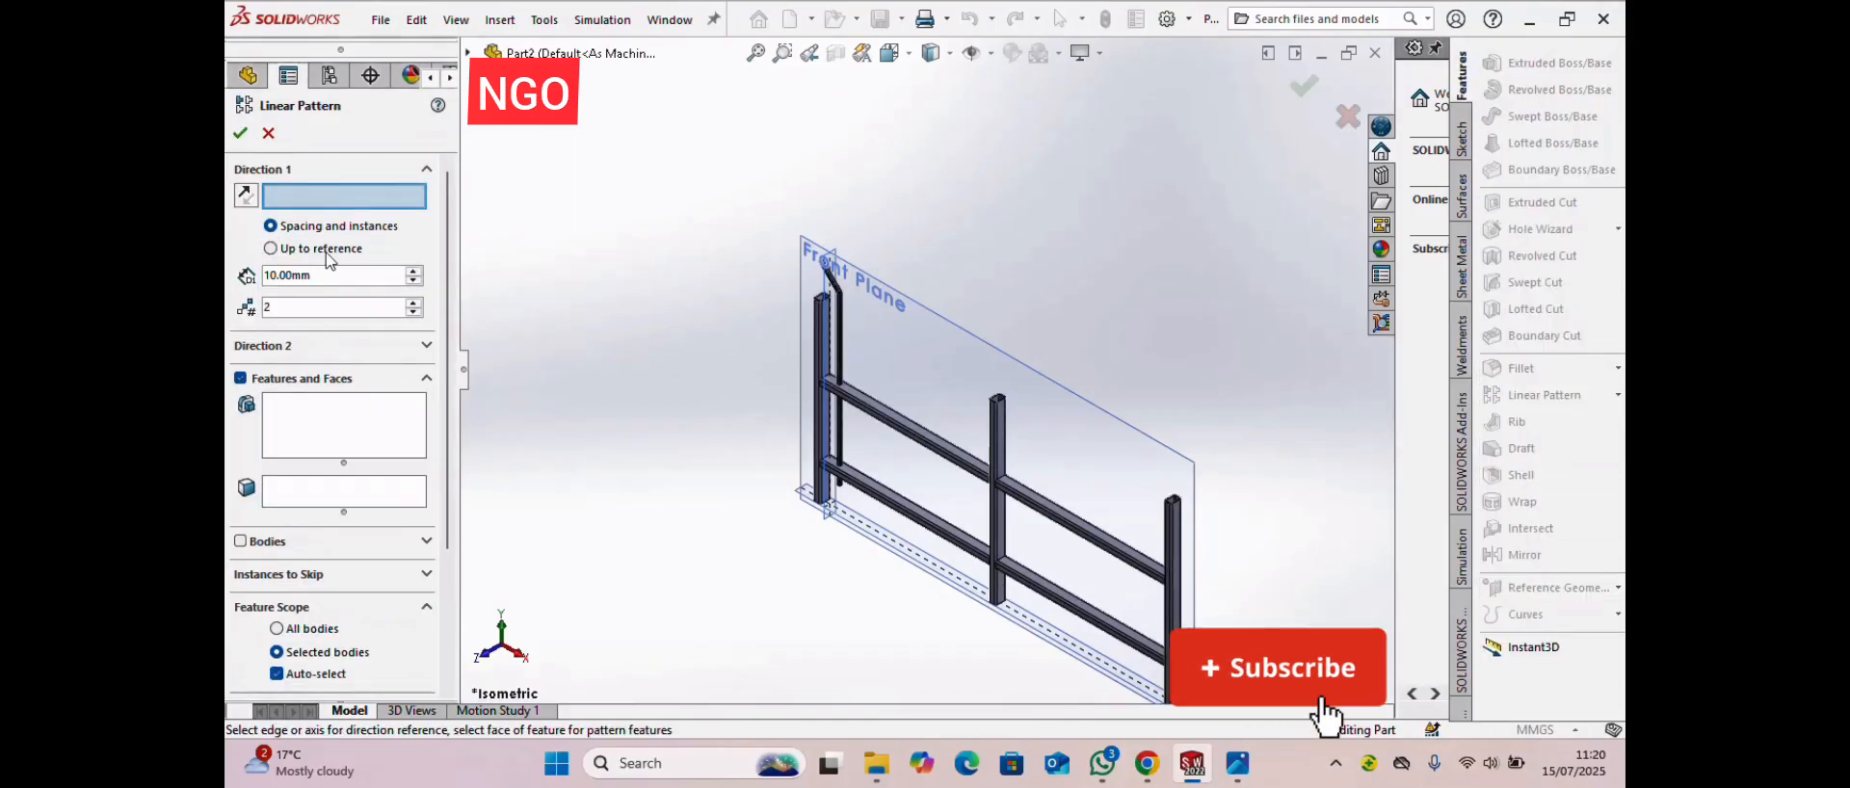
pyautogui.scroll(-2, 880, 508)
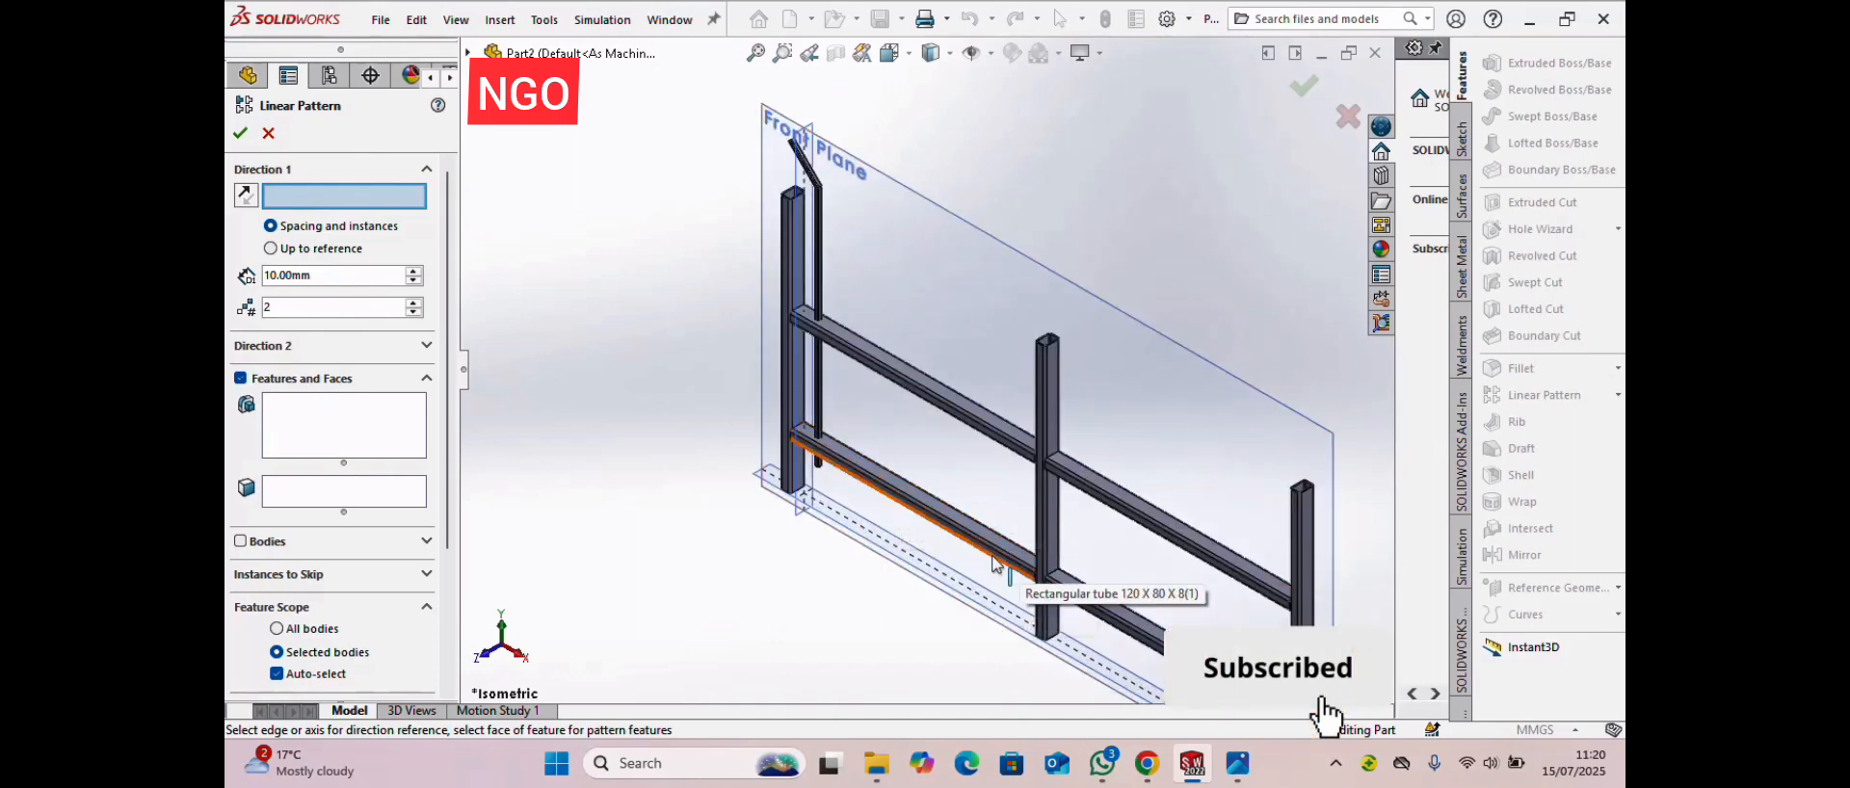
pyautogui.click(909, 507)
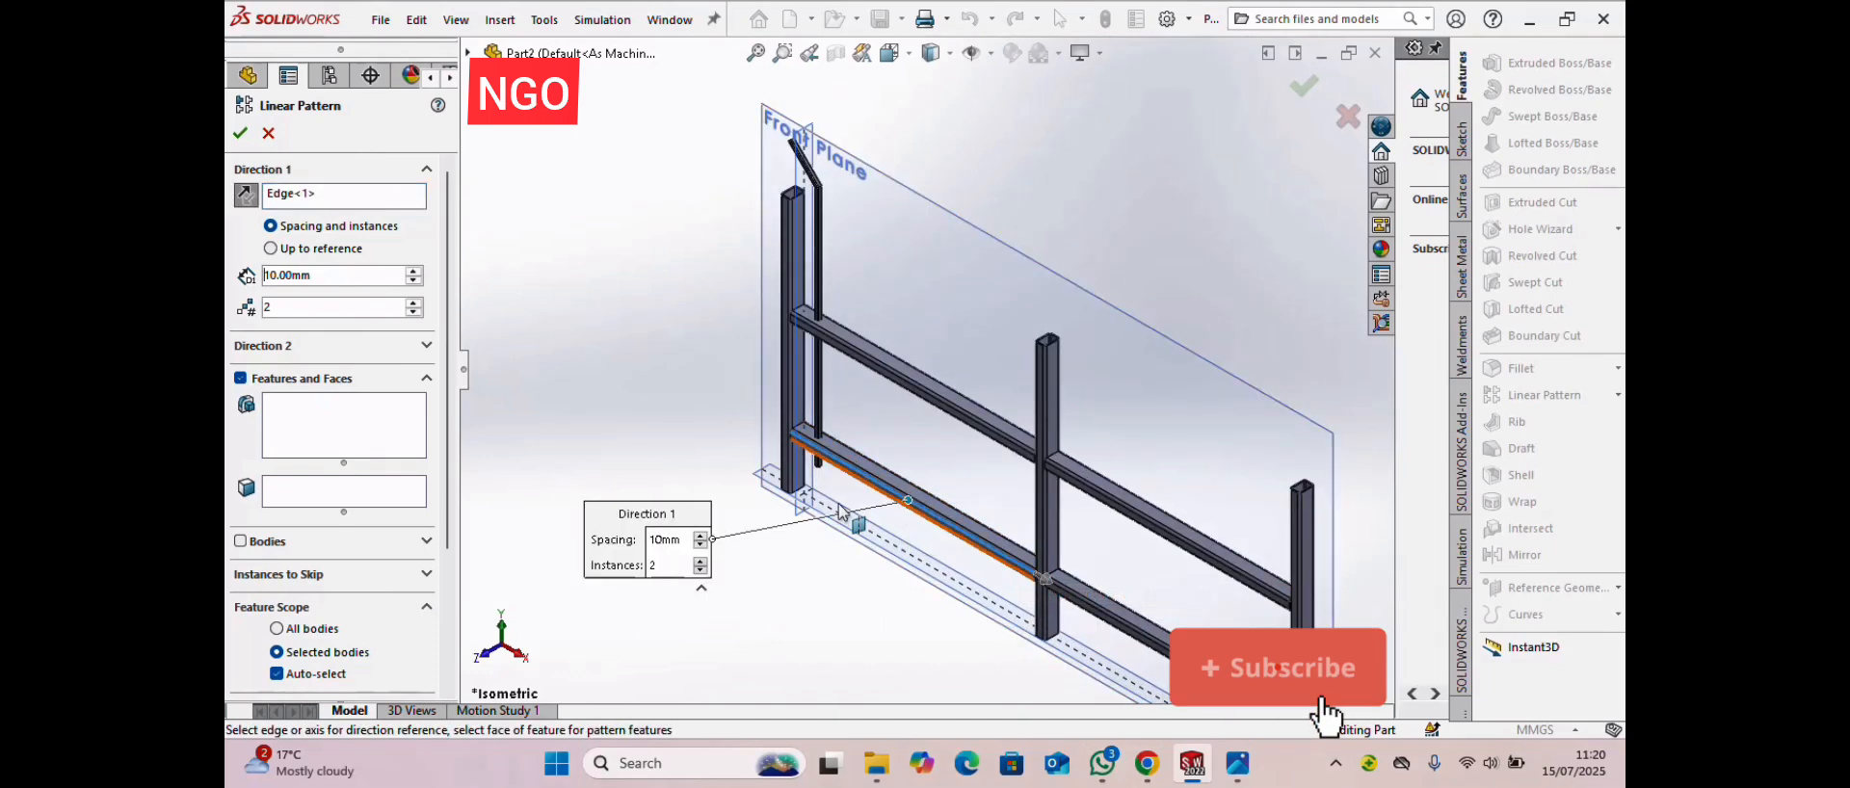
# - Pattern bodies instead of features and faces, choosing the picket's vertical and slanted square tubes
pyautogui.click(326, 432)
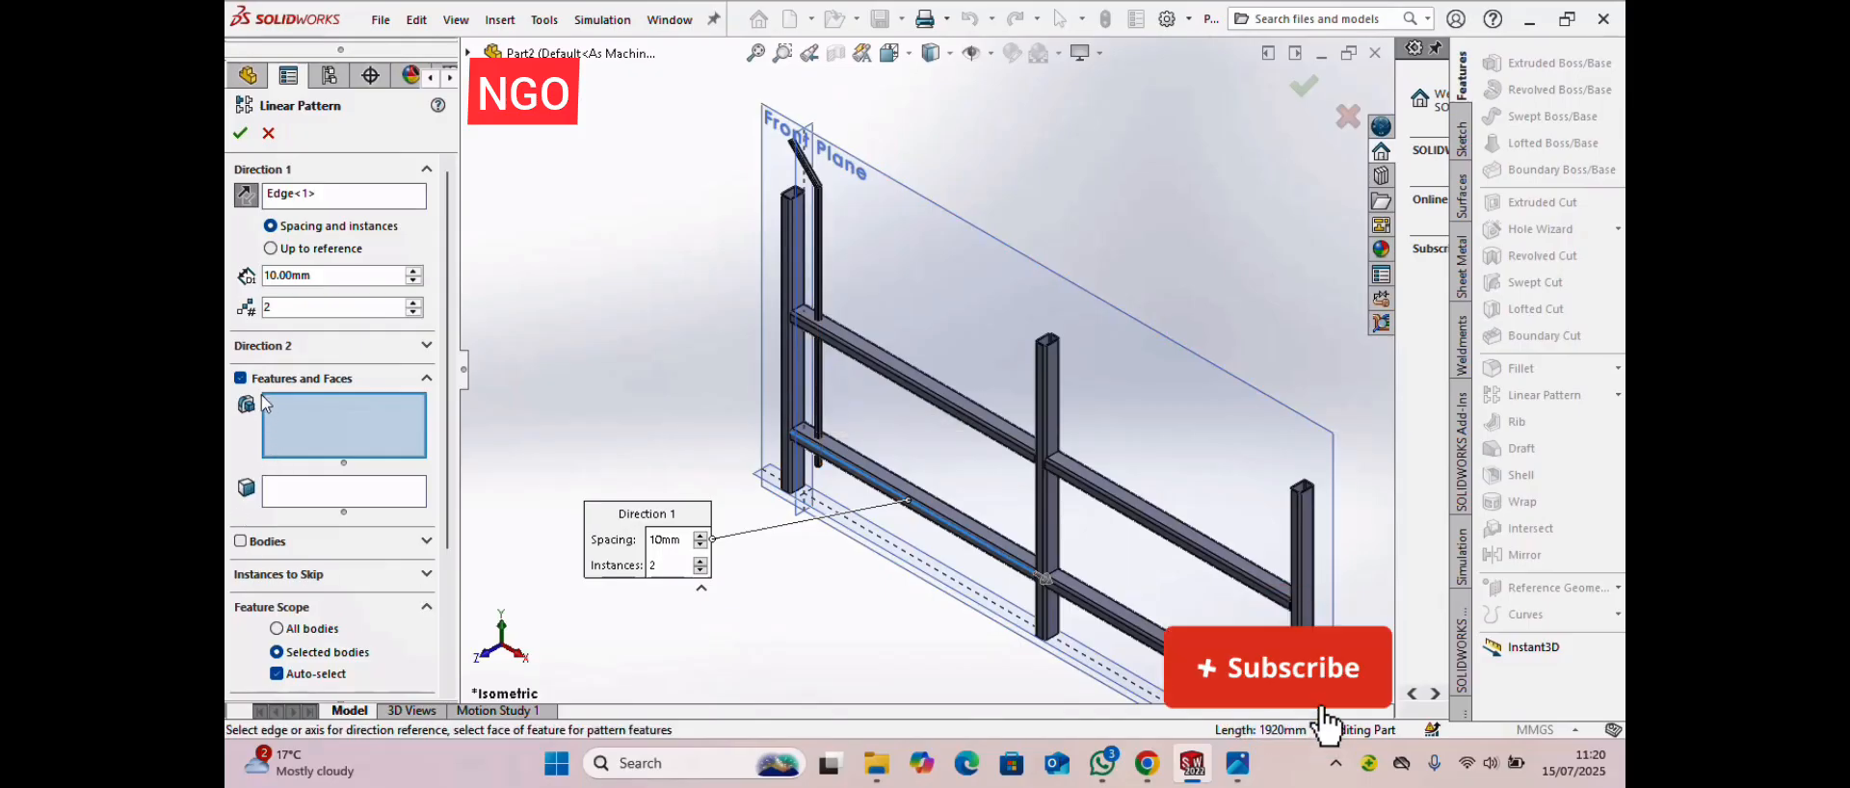
pyautogui.click(241, 379)
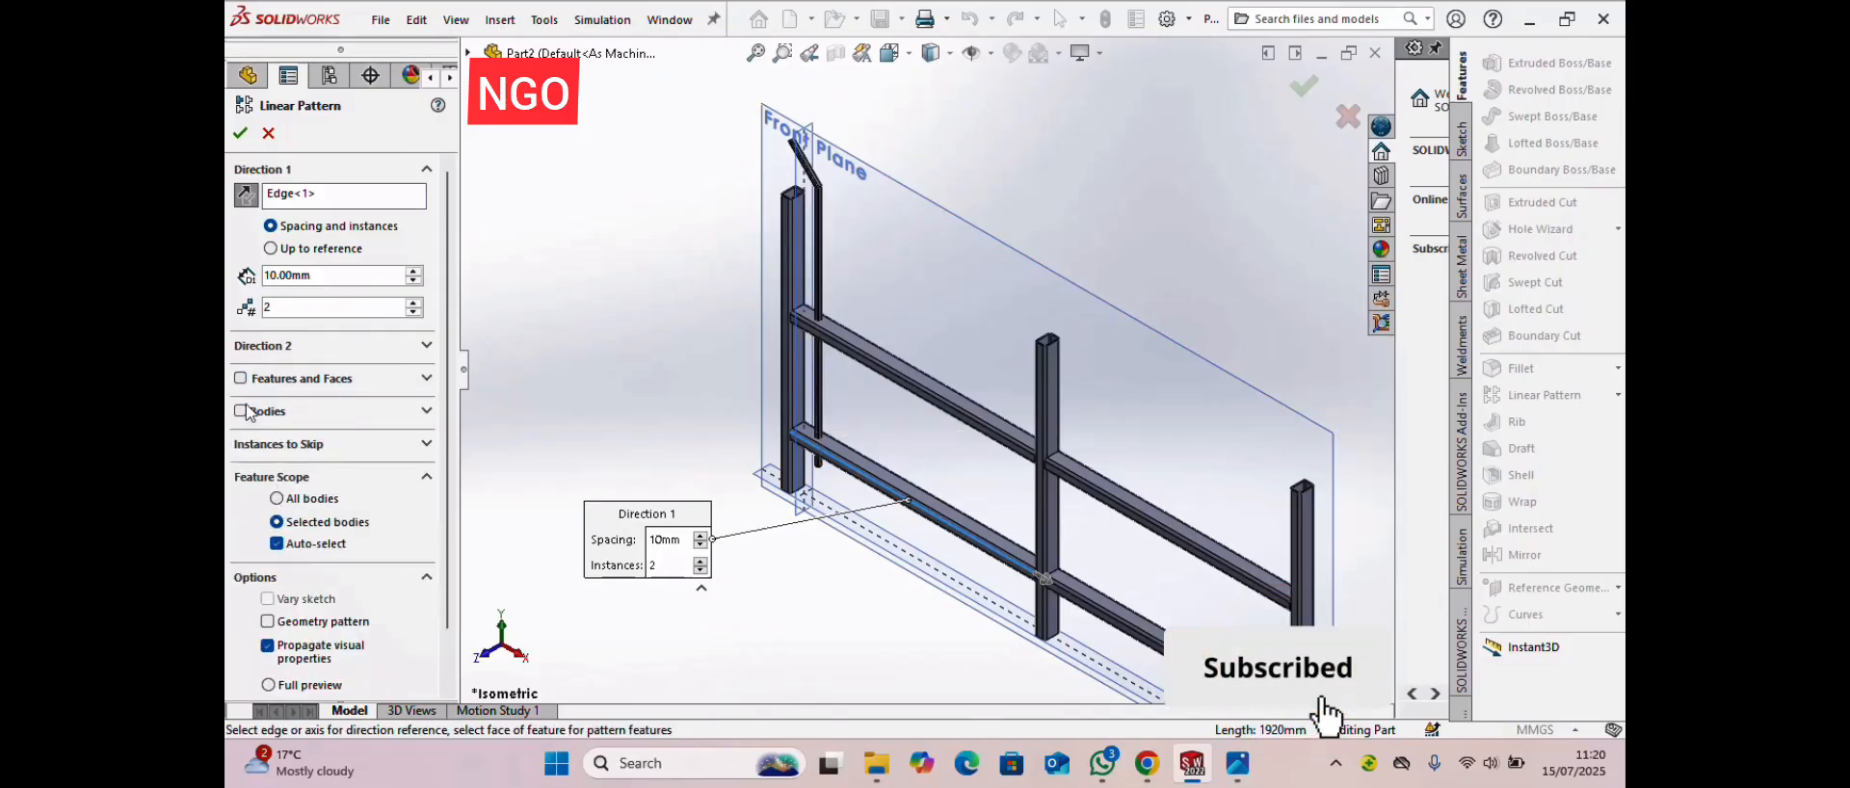
pyautogui.click(242, 410)
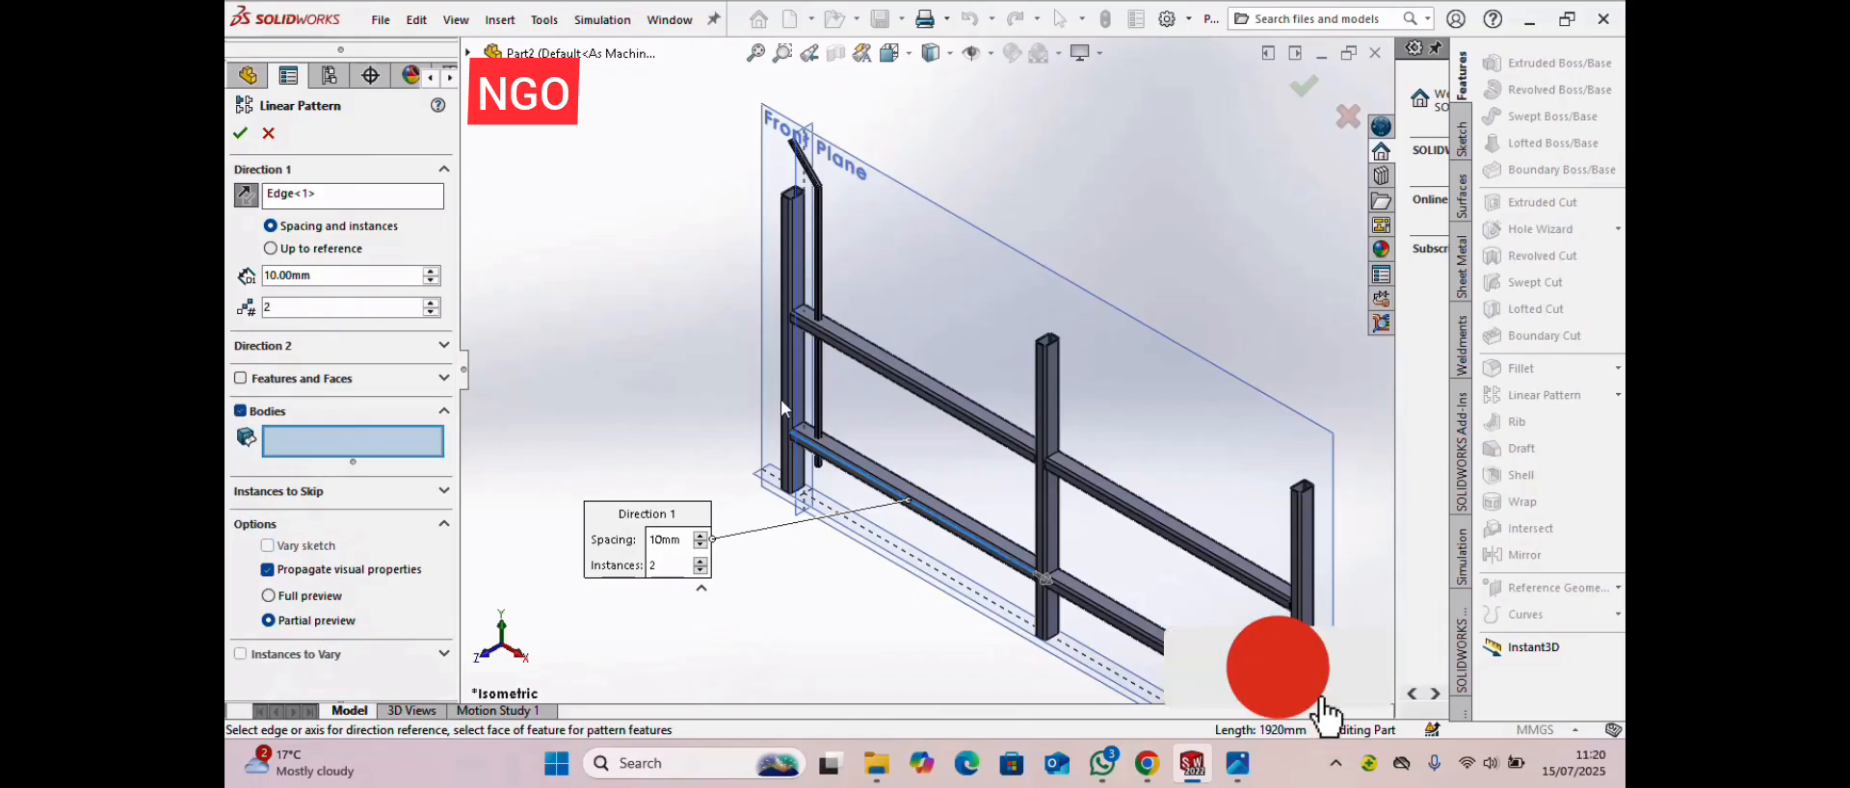
pyautogui.click(821, 399)
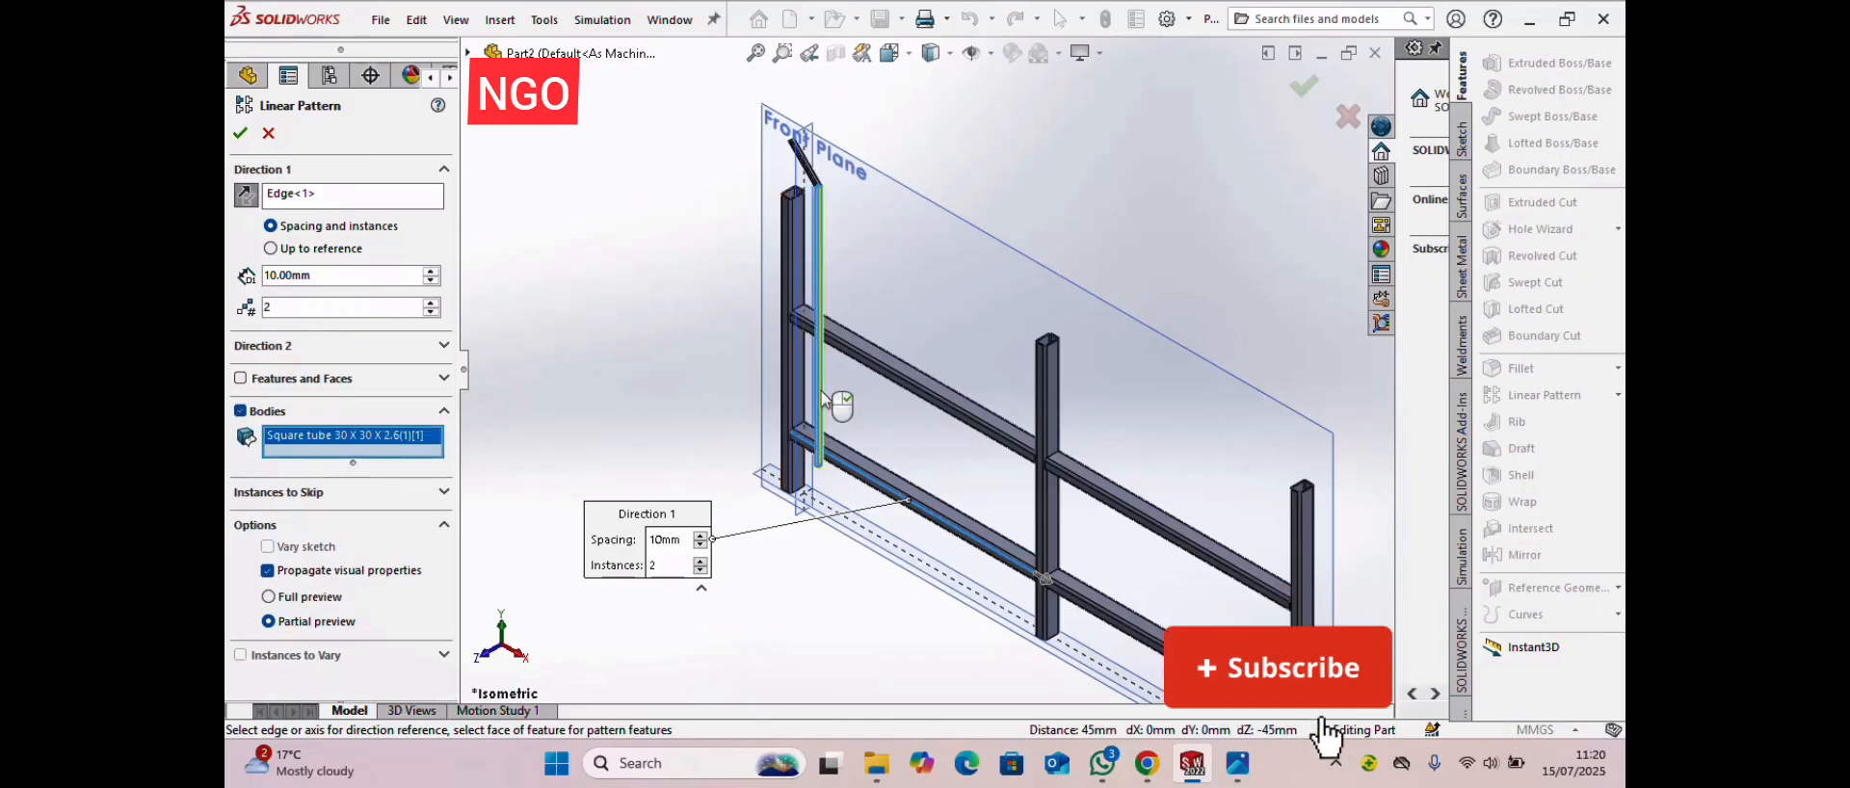
pyautogui.click(805, 170)
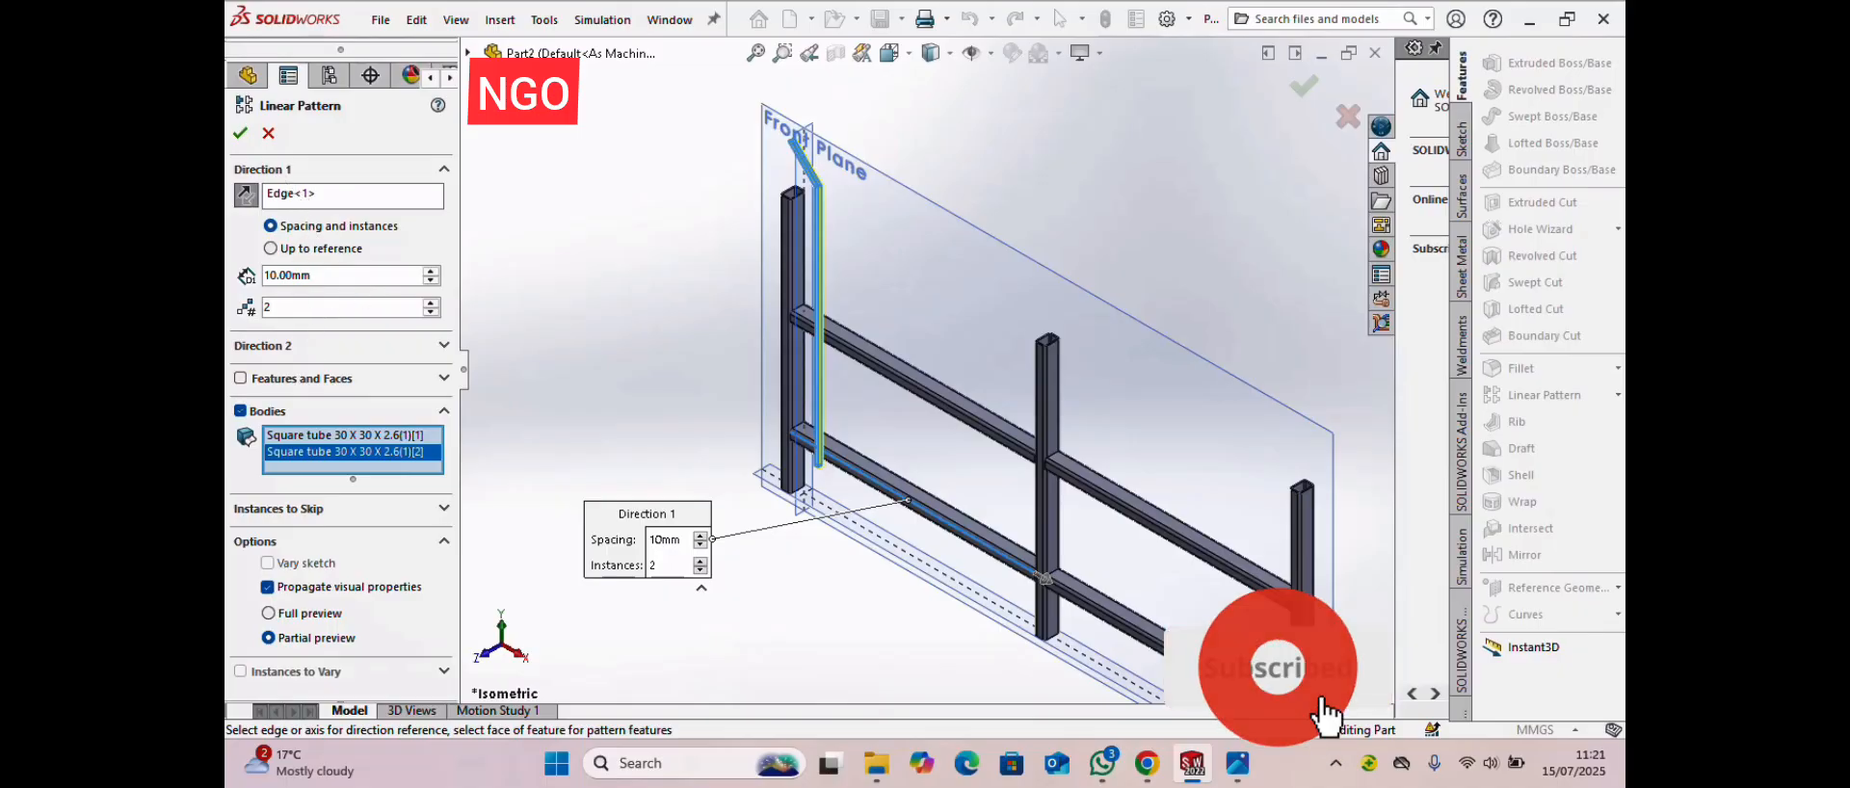
# - Set the picket pattern's spacing to 200 mm and the number of instances to 19
pyautogui.moveTo(312, 280); pyautogui.dragTo(254, 278)
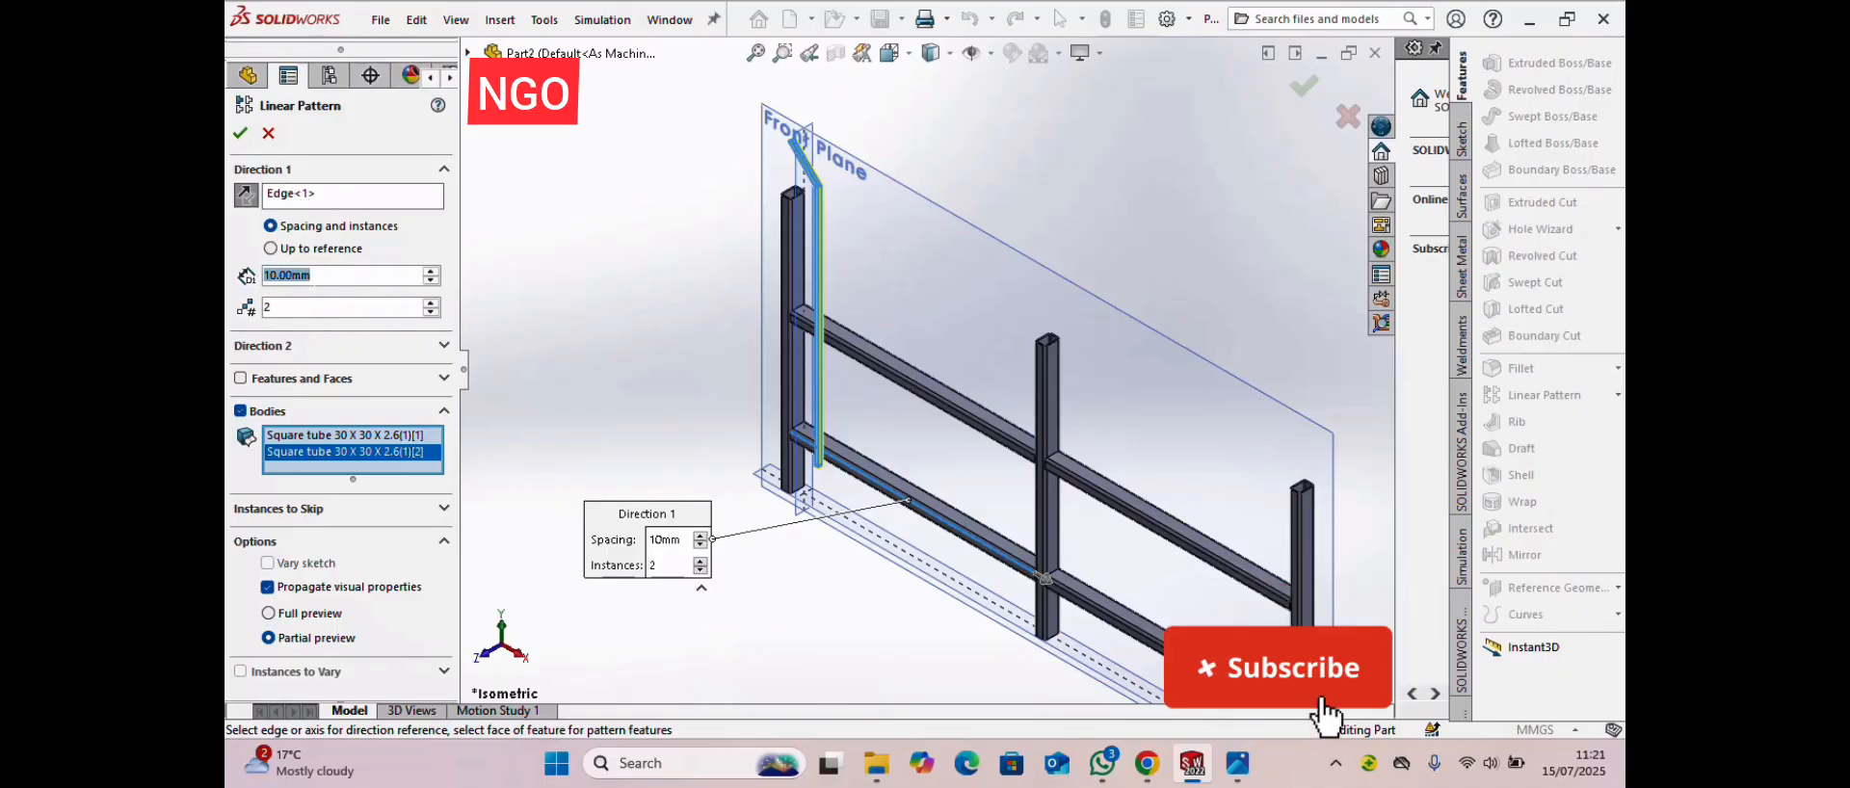
pyautogui.write('200')
pyautogui.click(551, 274)
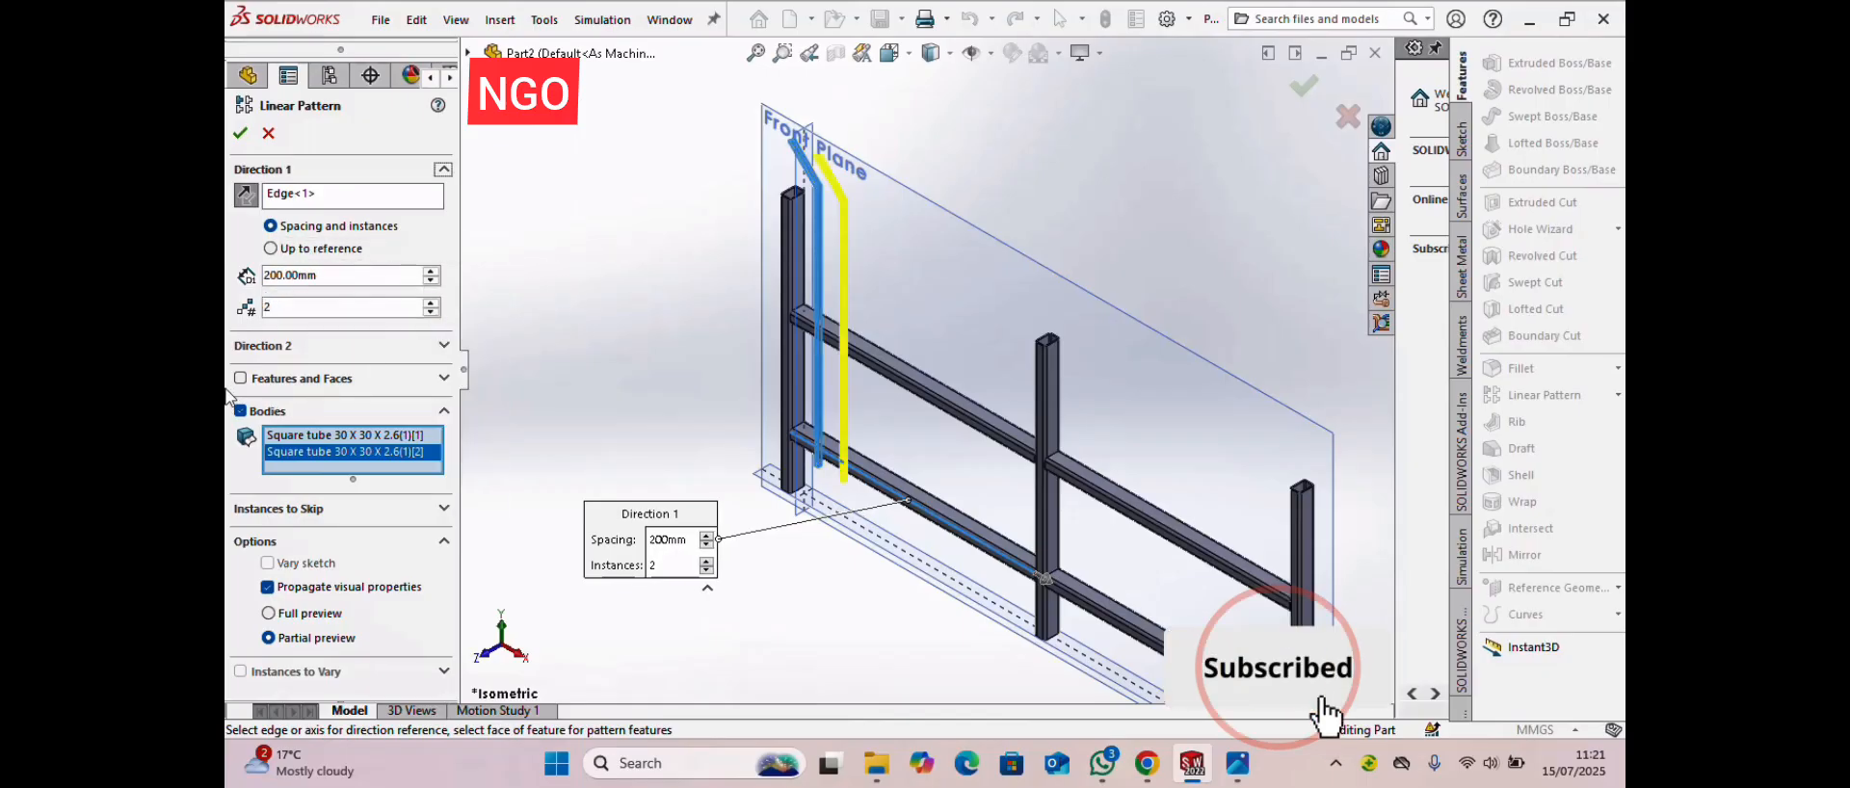
pyautogui.click(432, 304)
pyautogui.click(432, 304)
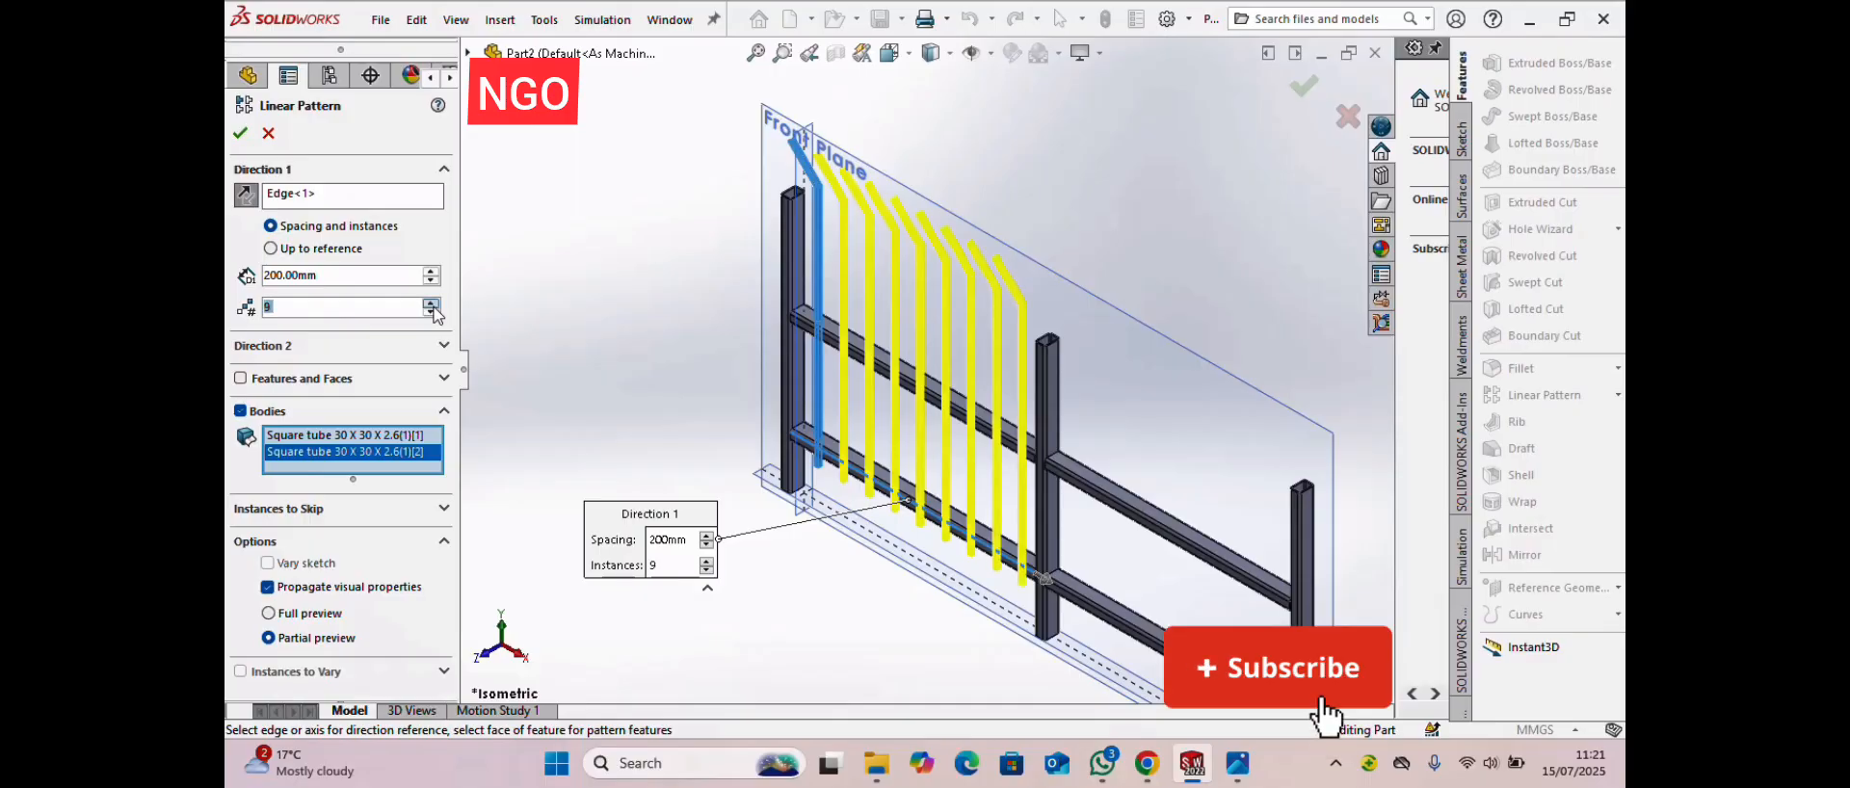
pyautogui.click(431, 303)
pyautogui.click(431, 303)
pyautogui.click(432, 303)
pyautogui.click(431, 304)
pyautogui.click(432, 303)
pyautogui.click(432, 303)
pyautogui.click(432, 304)
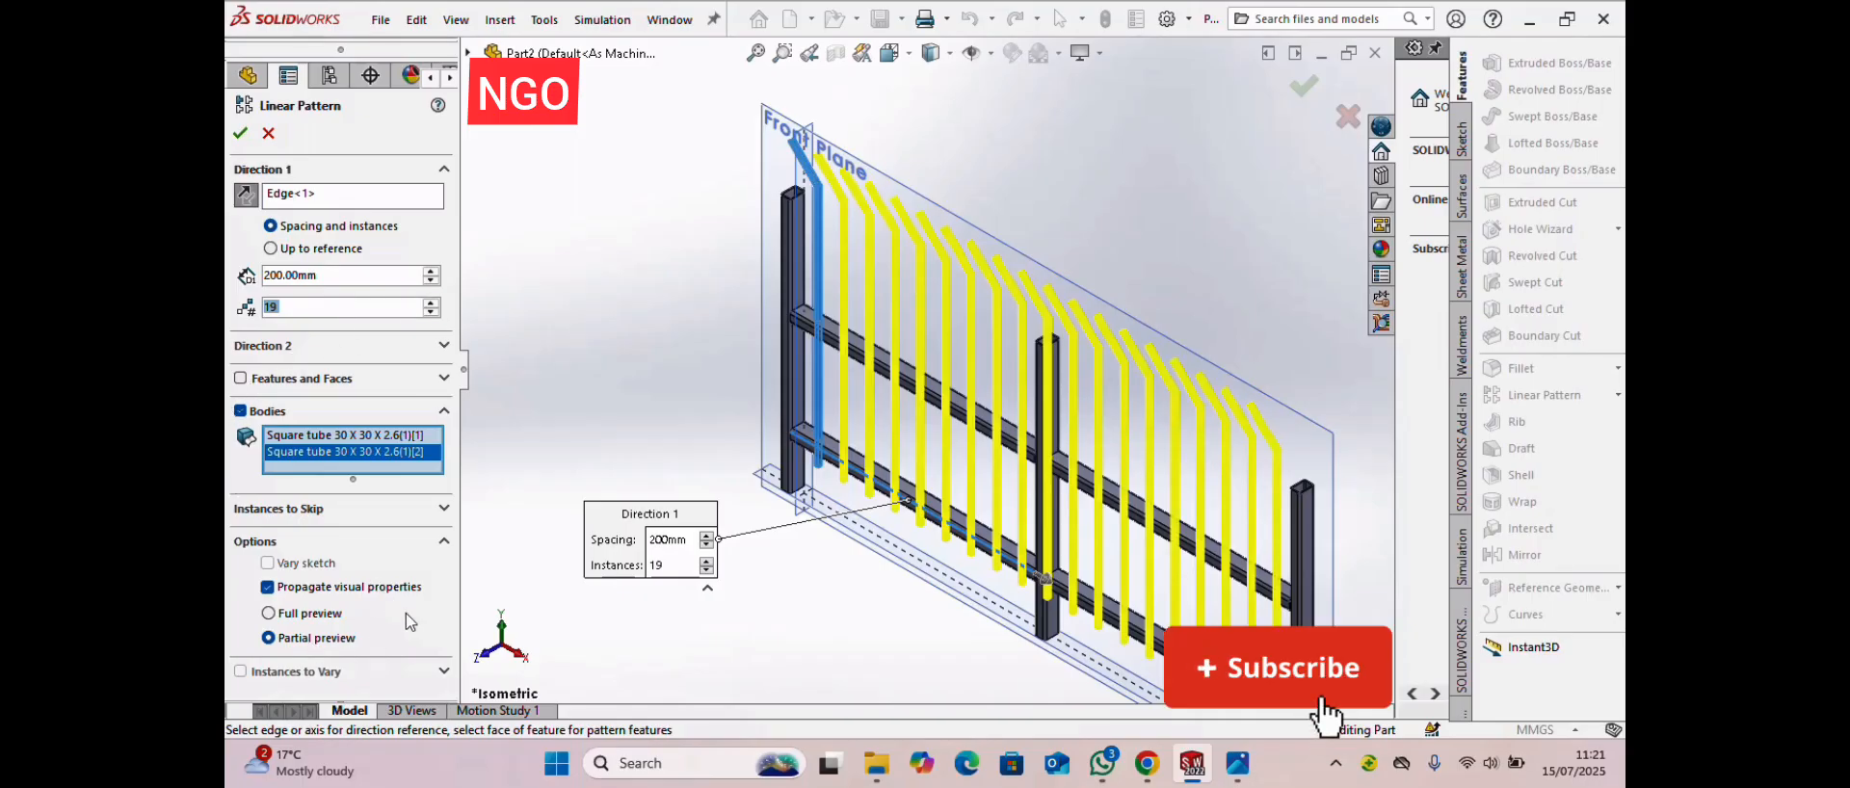
# - Skip the picket instance (10, 1) at the middle post and create the linear pattern
pyautogui.click(443, 510)
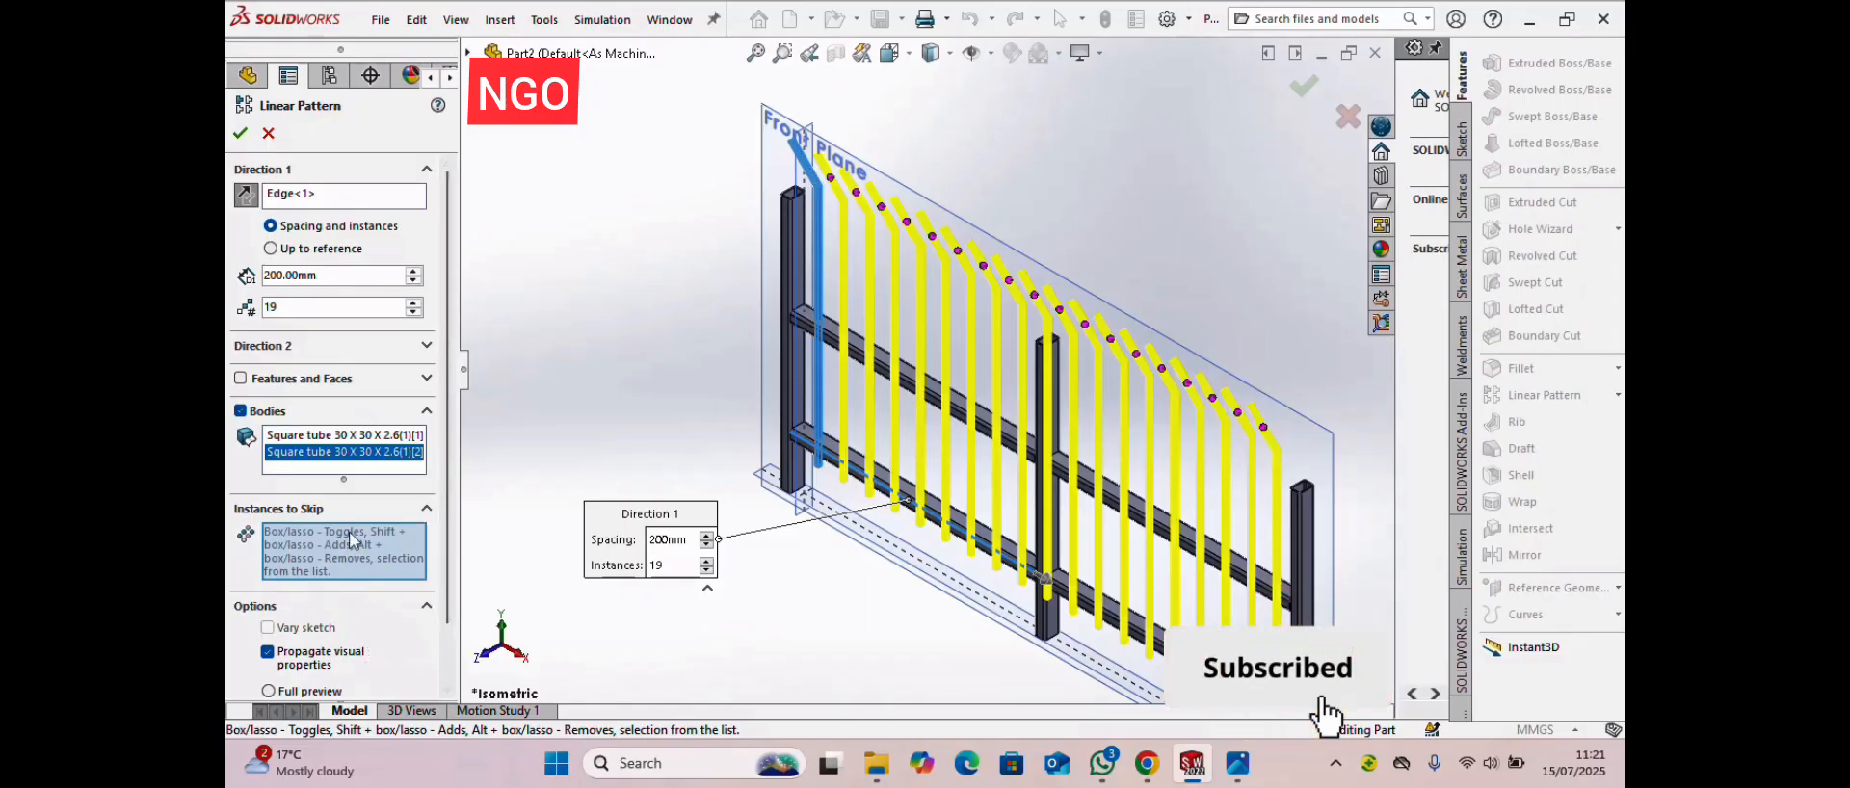
pyautogui.scroll(-2, 352, 559)
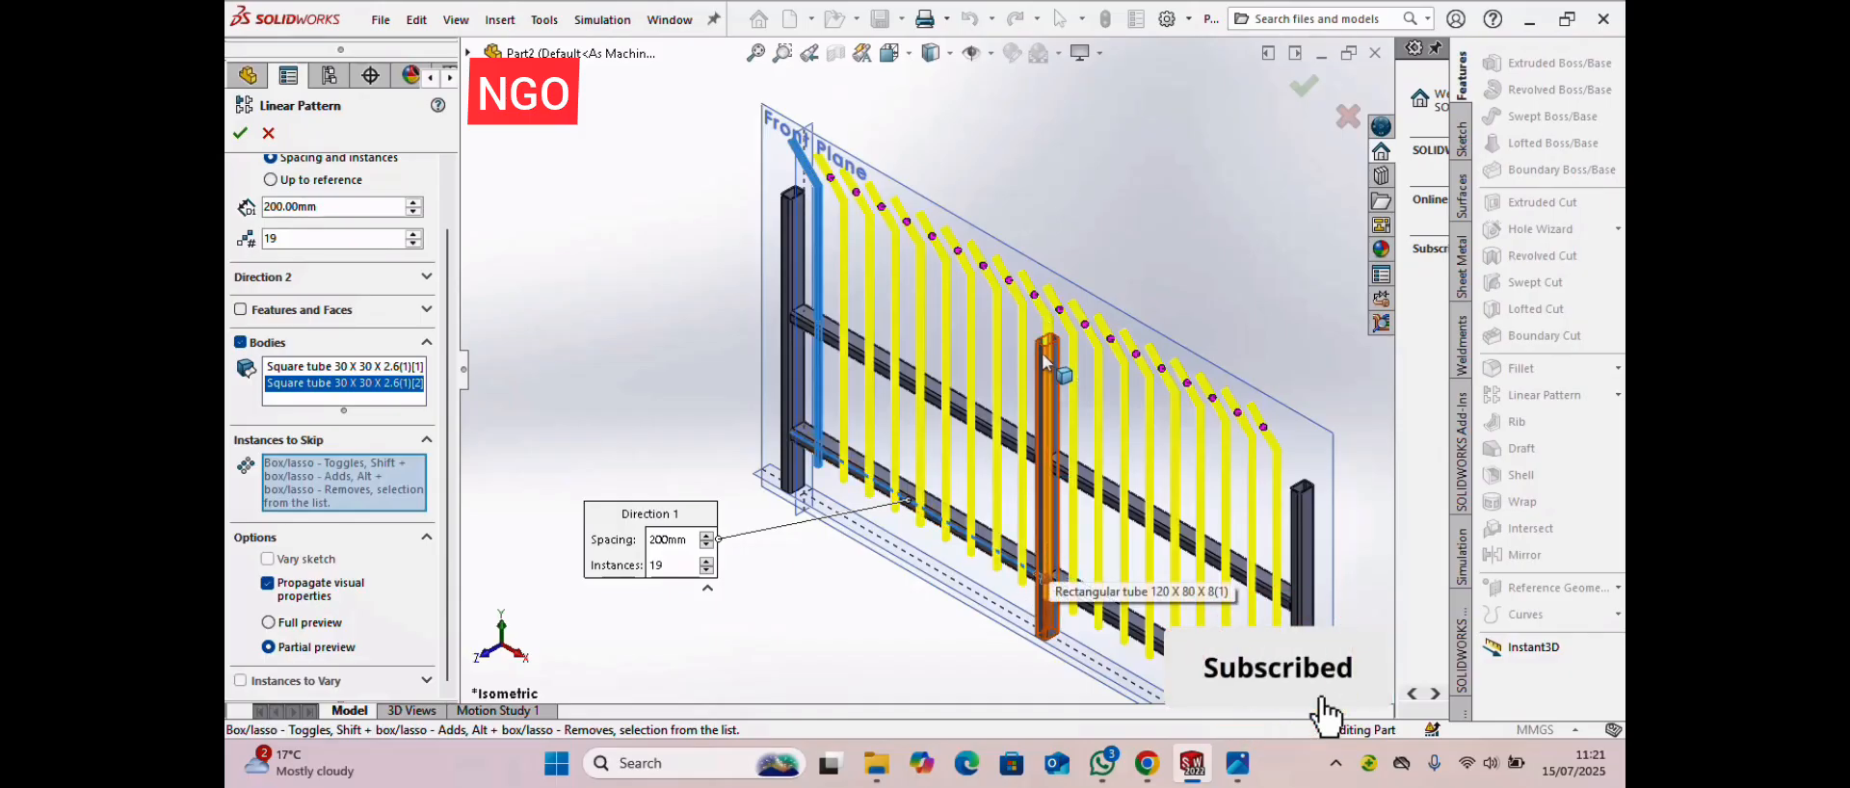
pyautogui.click(1034, 296)
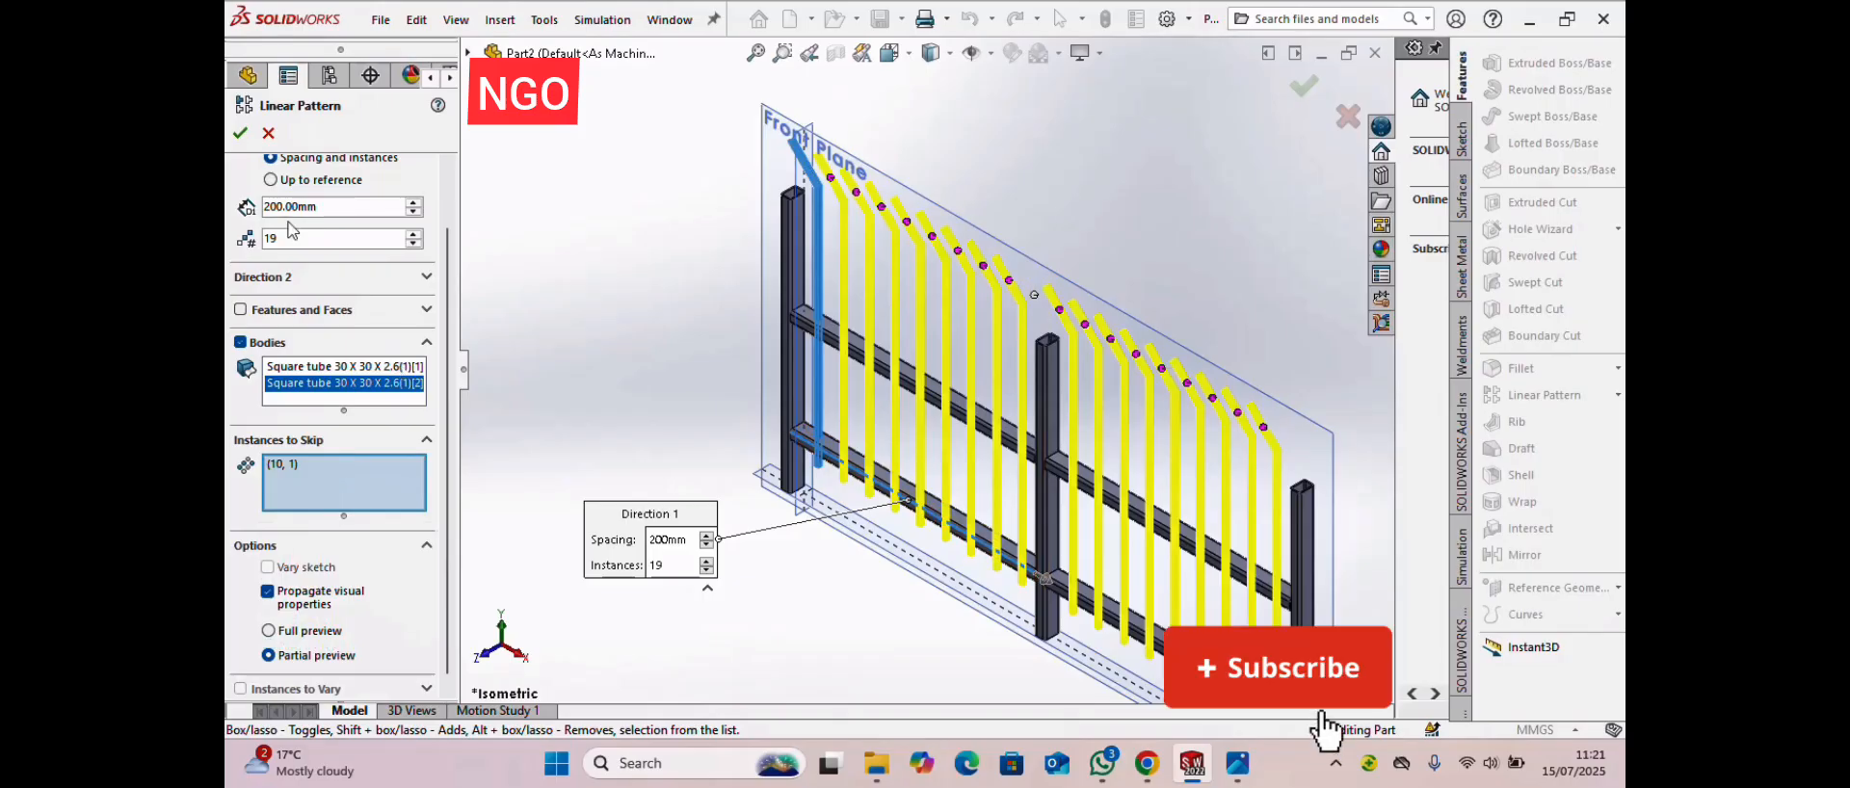
pyautogui.click(240, 133)
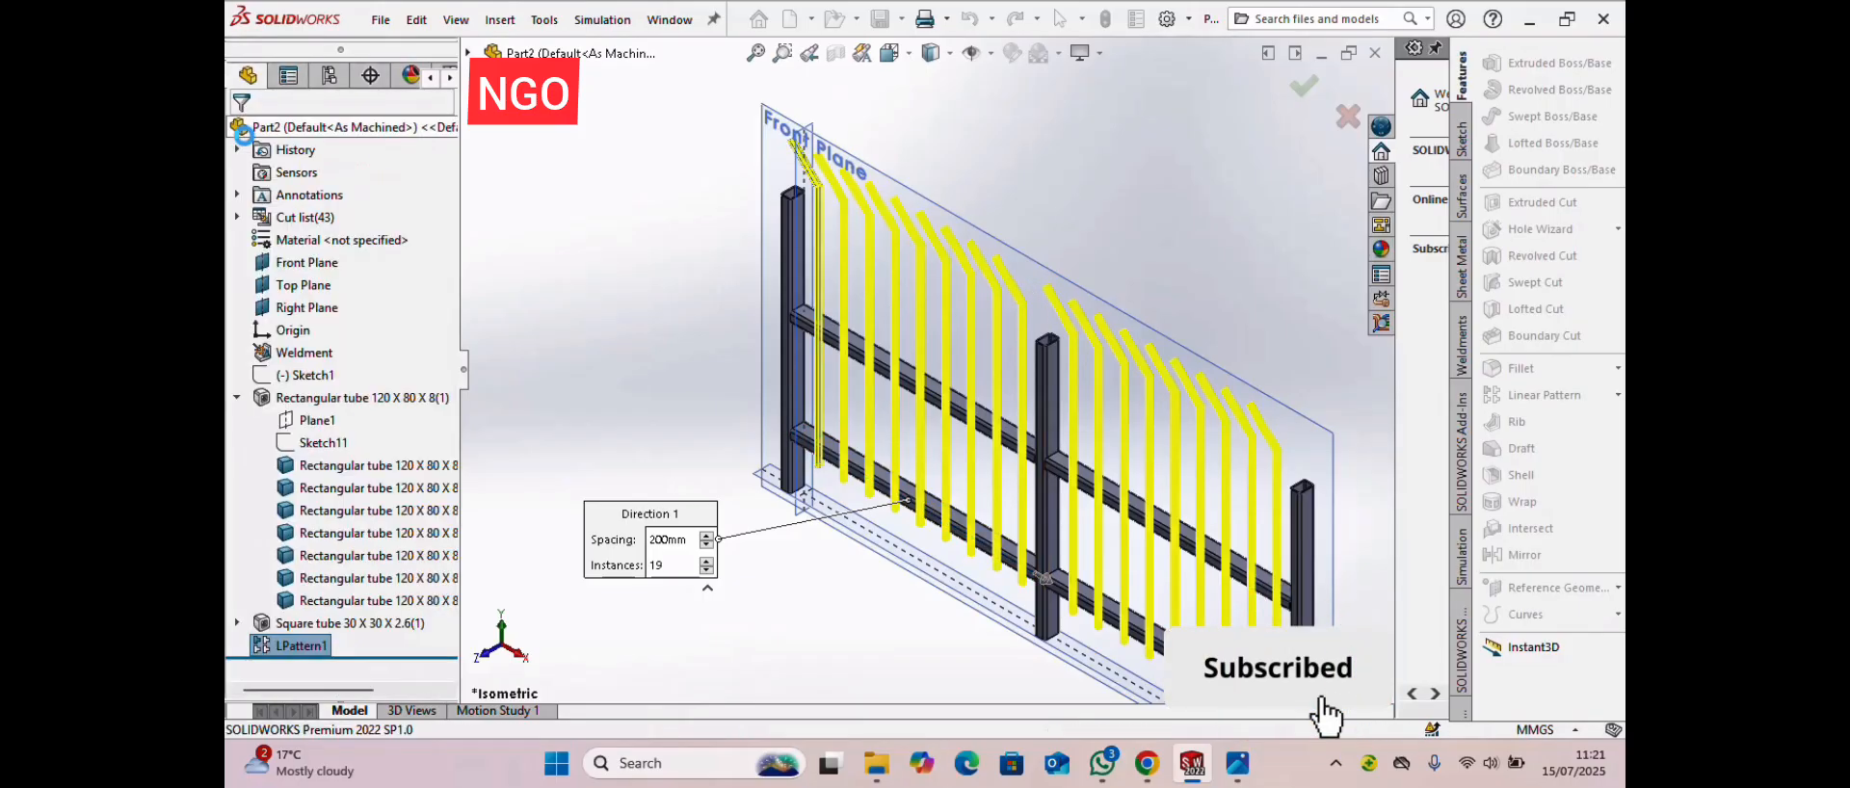
pyautogui.scroll(3, 1175, 458)
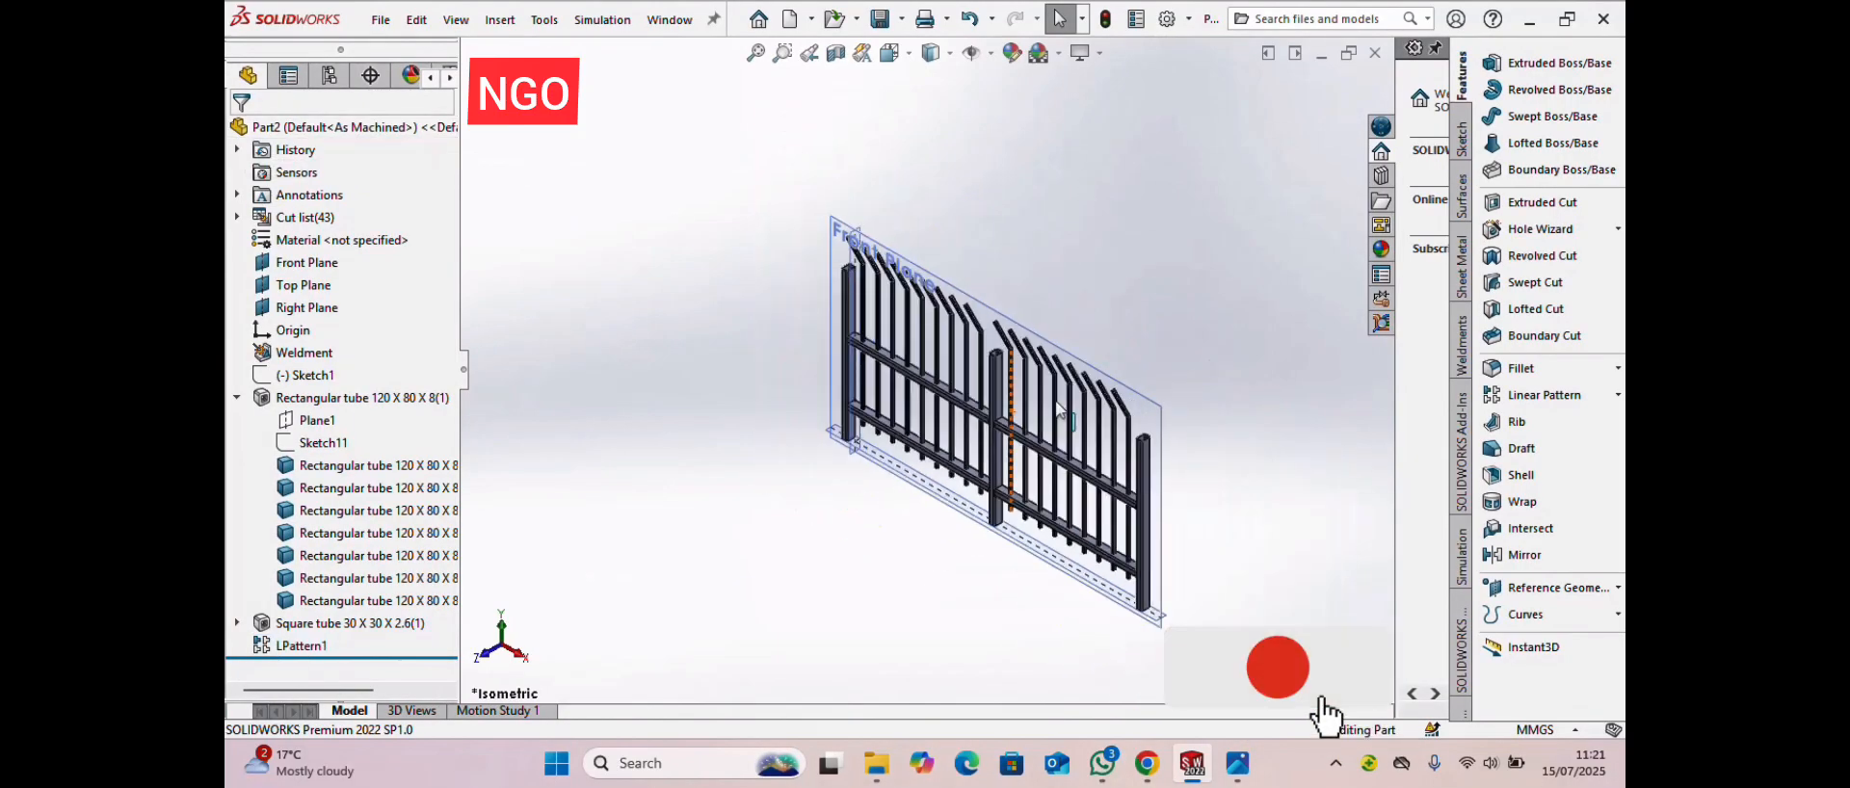
pyautogui.scroll(-1, 1021, 515)
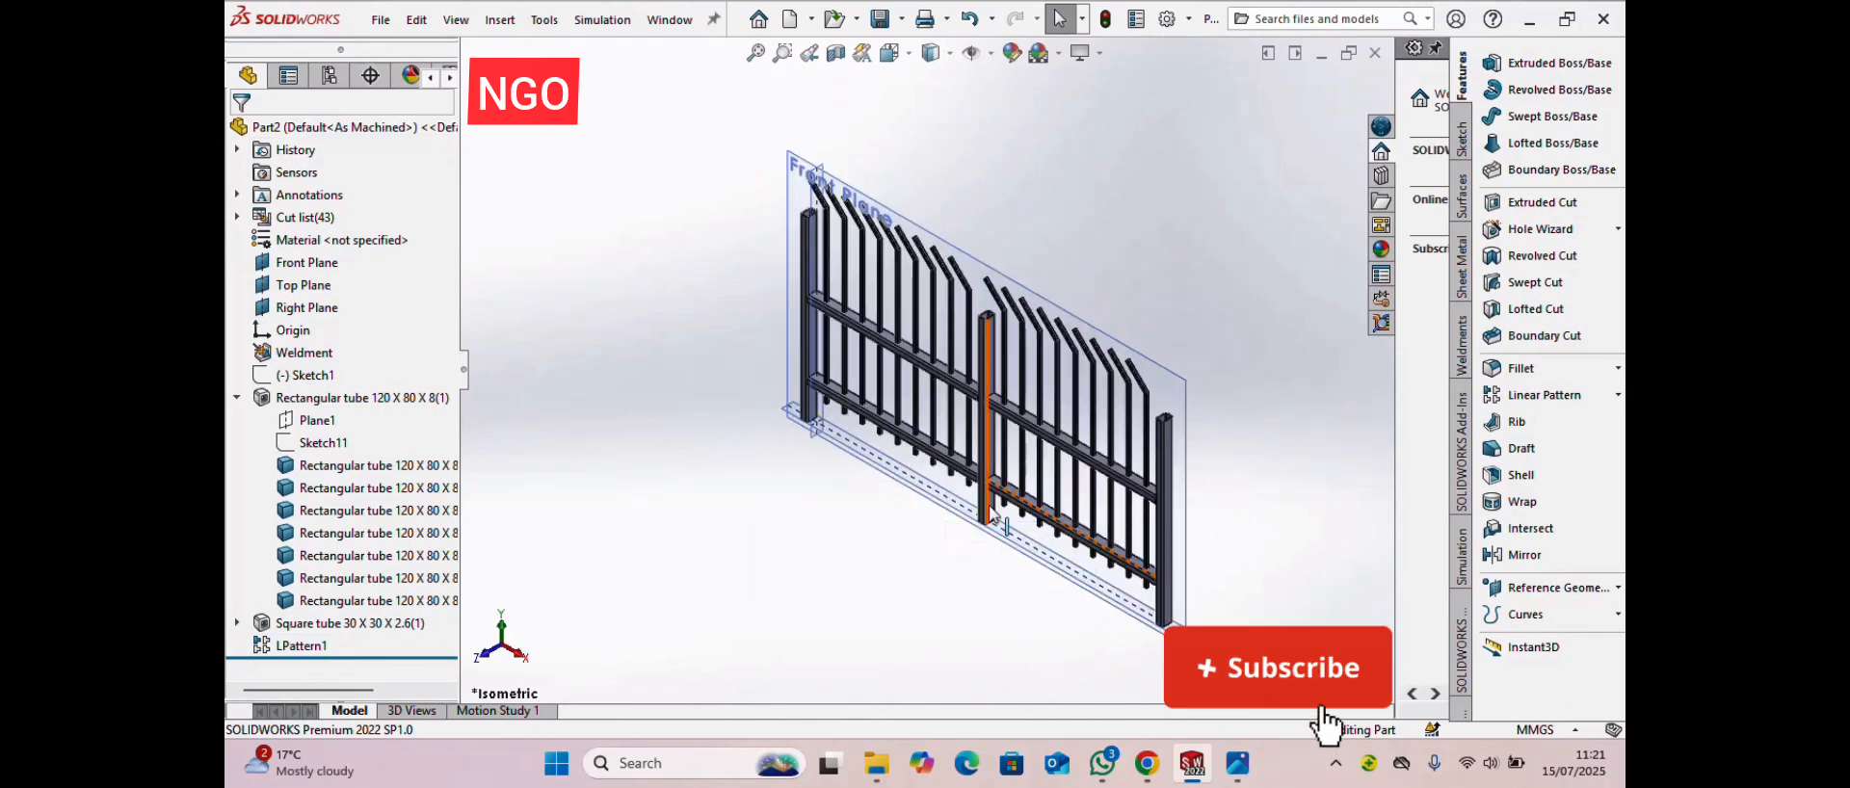
# - Hide the Front Plane and all other reference planes around the fence panel
pyautogui.rightClick(1027, 295)
pyautogui.click(1106, 266)
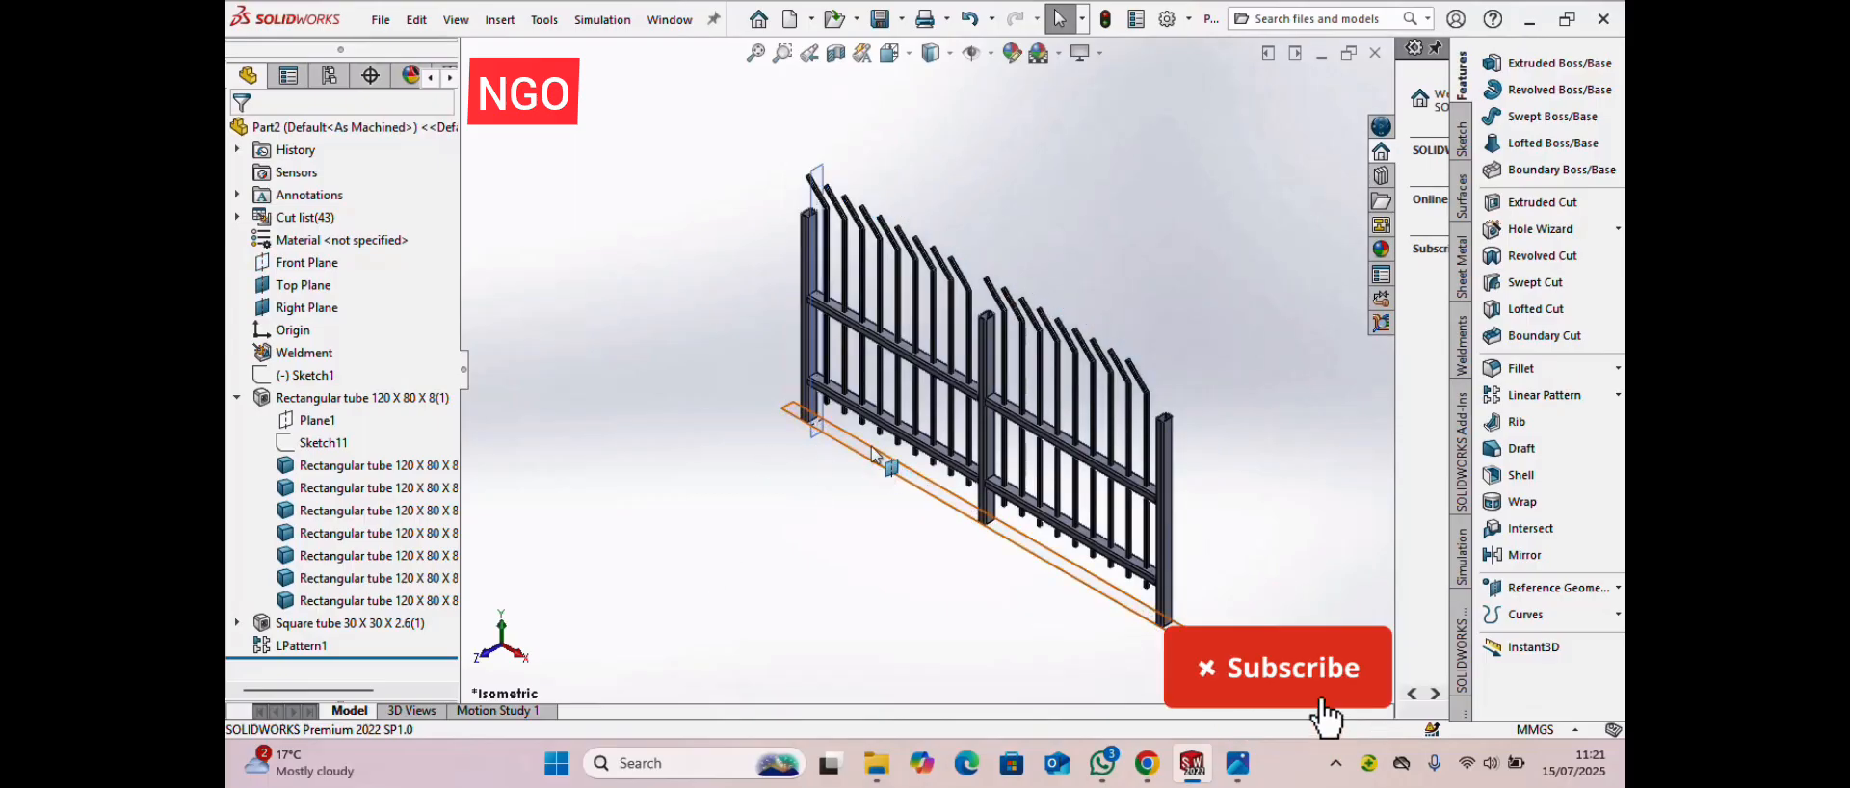
pyautogui.click(990, 52)
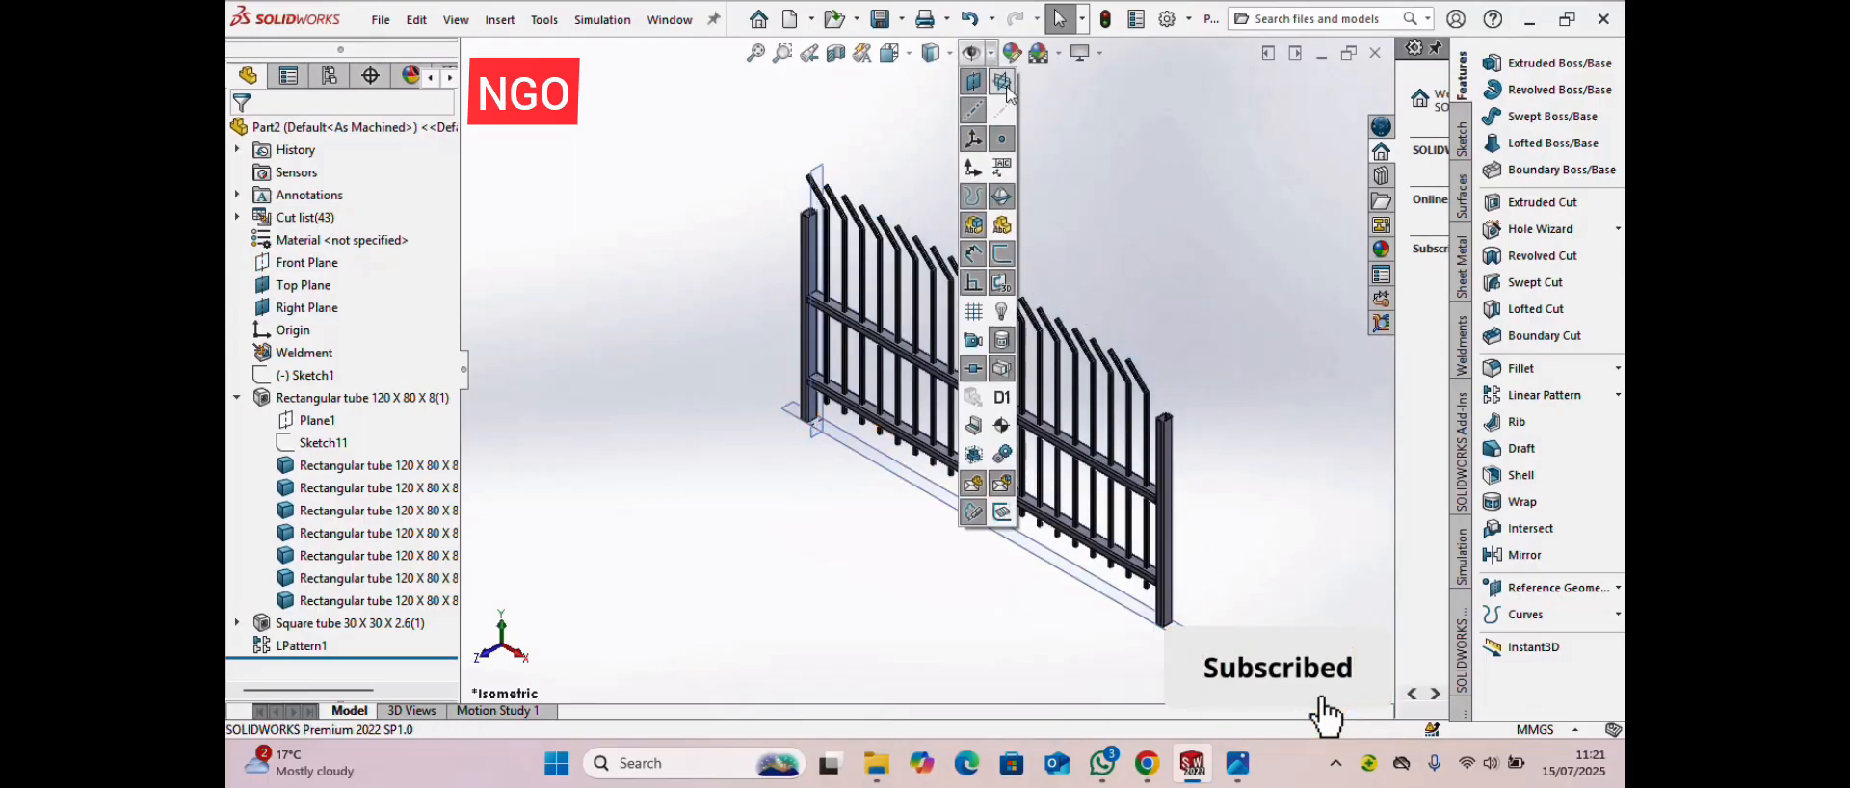
pyautogui.click(1005, 84)
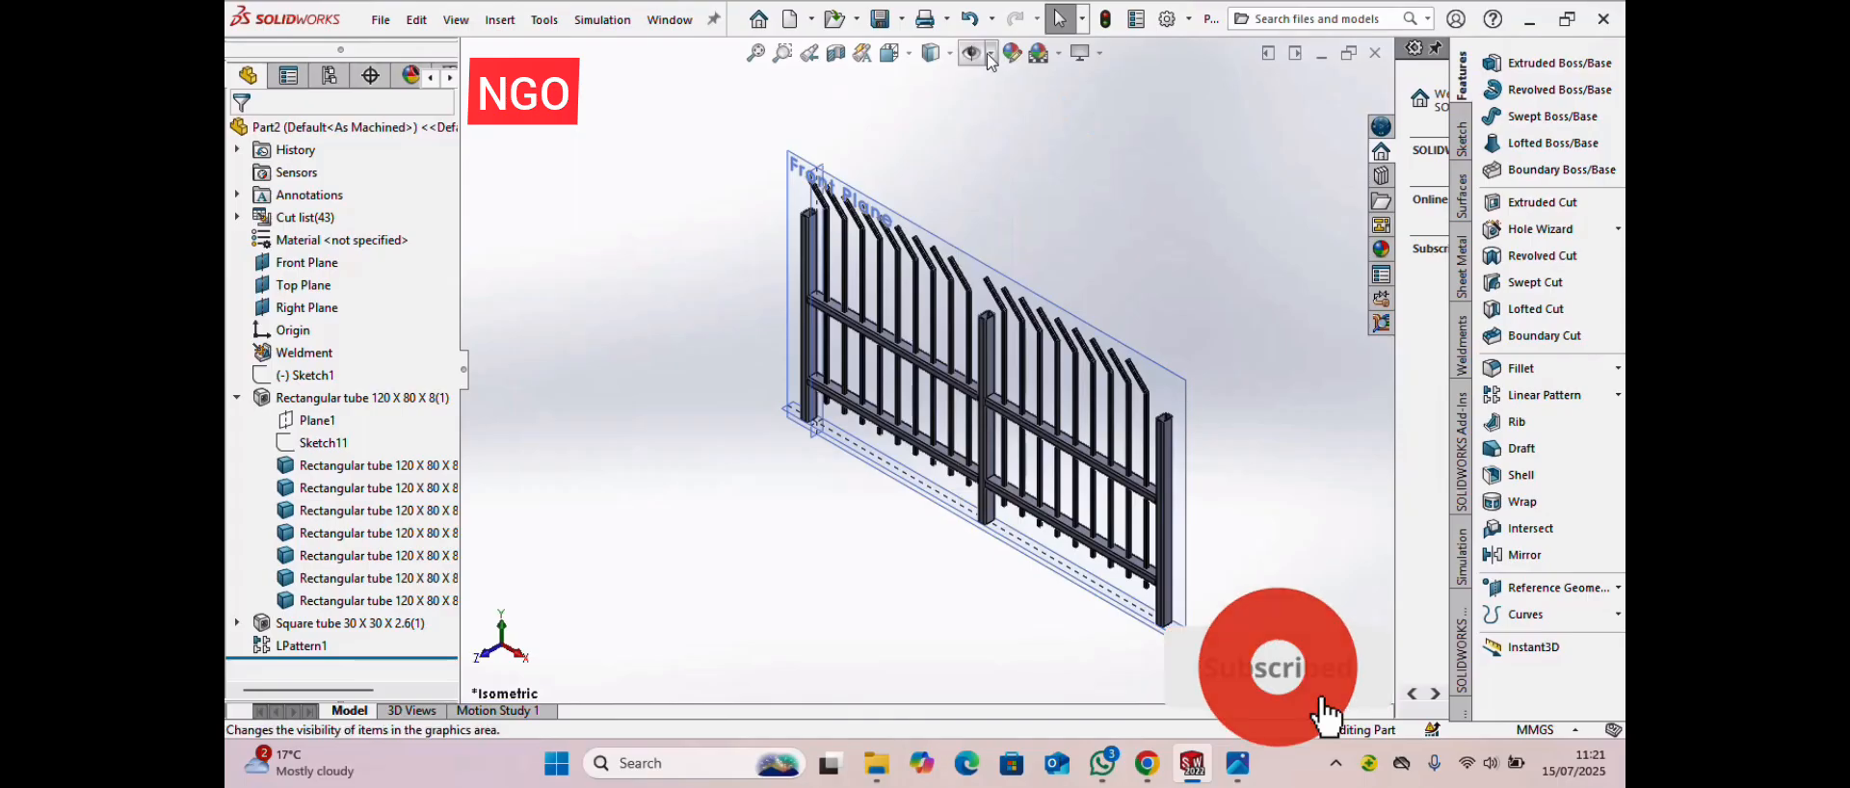
pyautogui.click(991, 52)
pyautogui.click(979, 89)
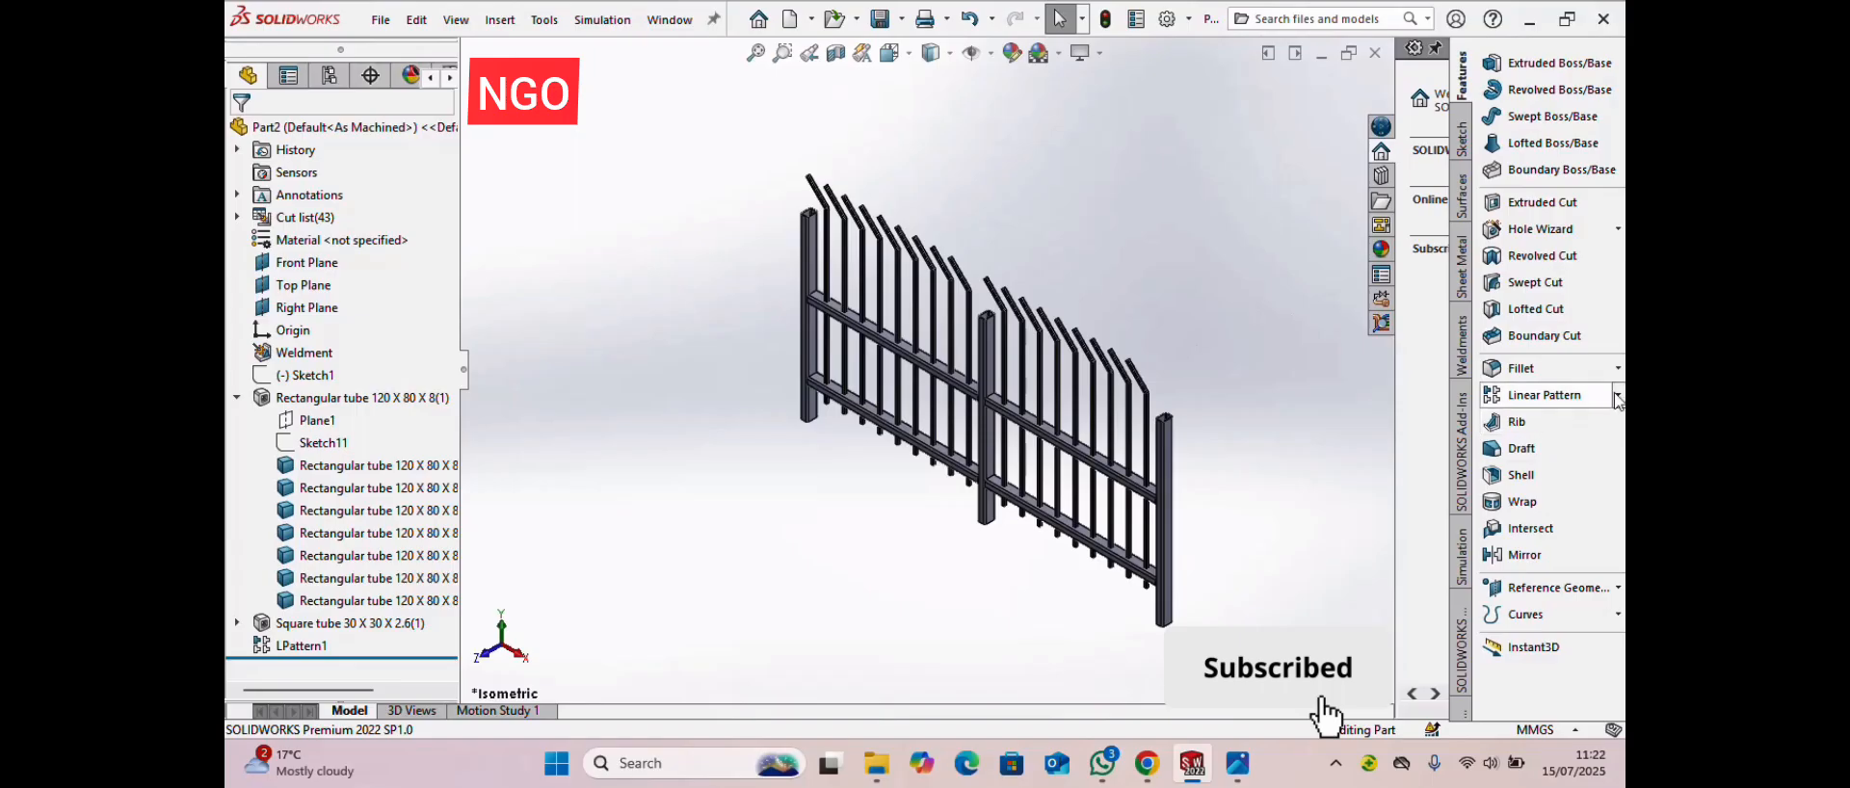
pyautogui.click(1527, 556)
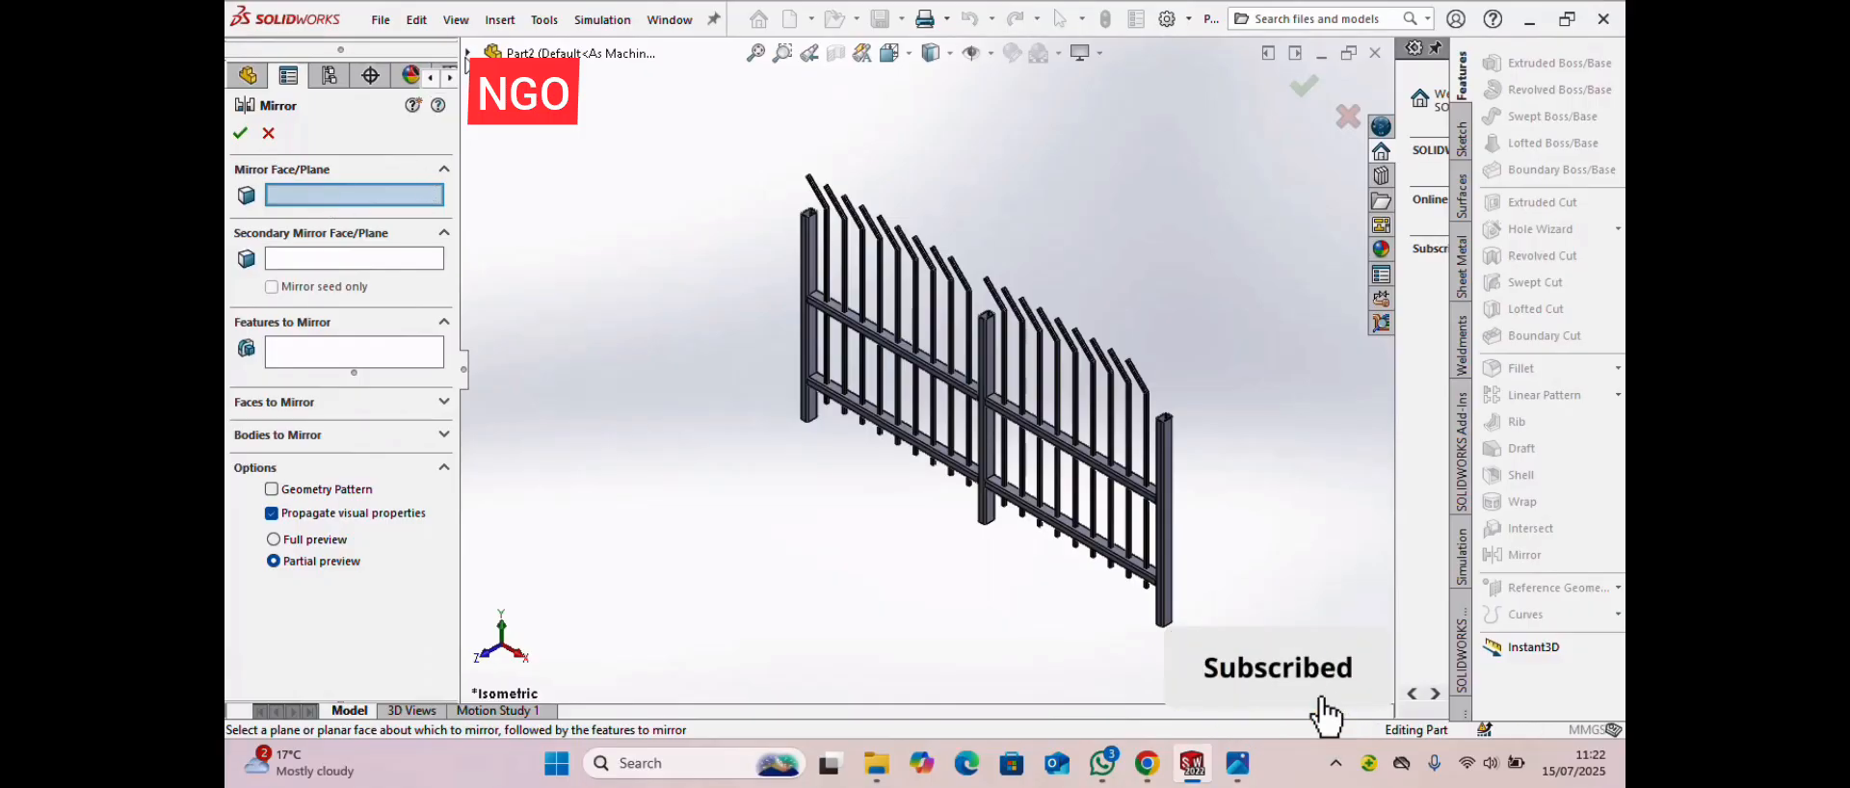
pyautogui.click(467, 52)
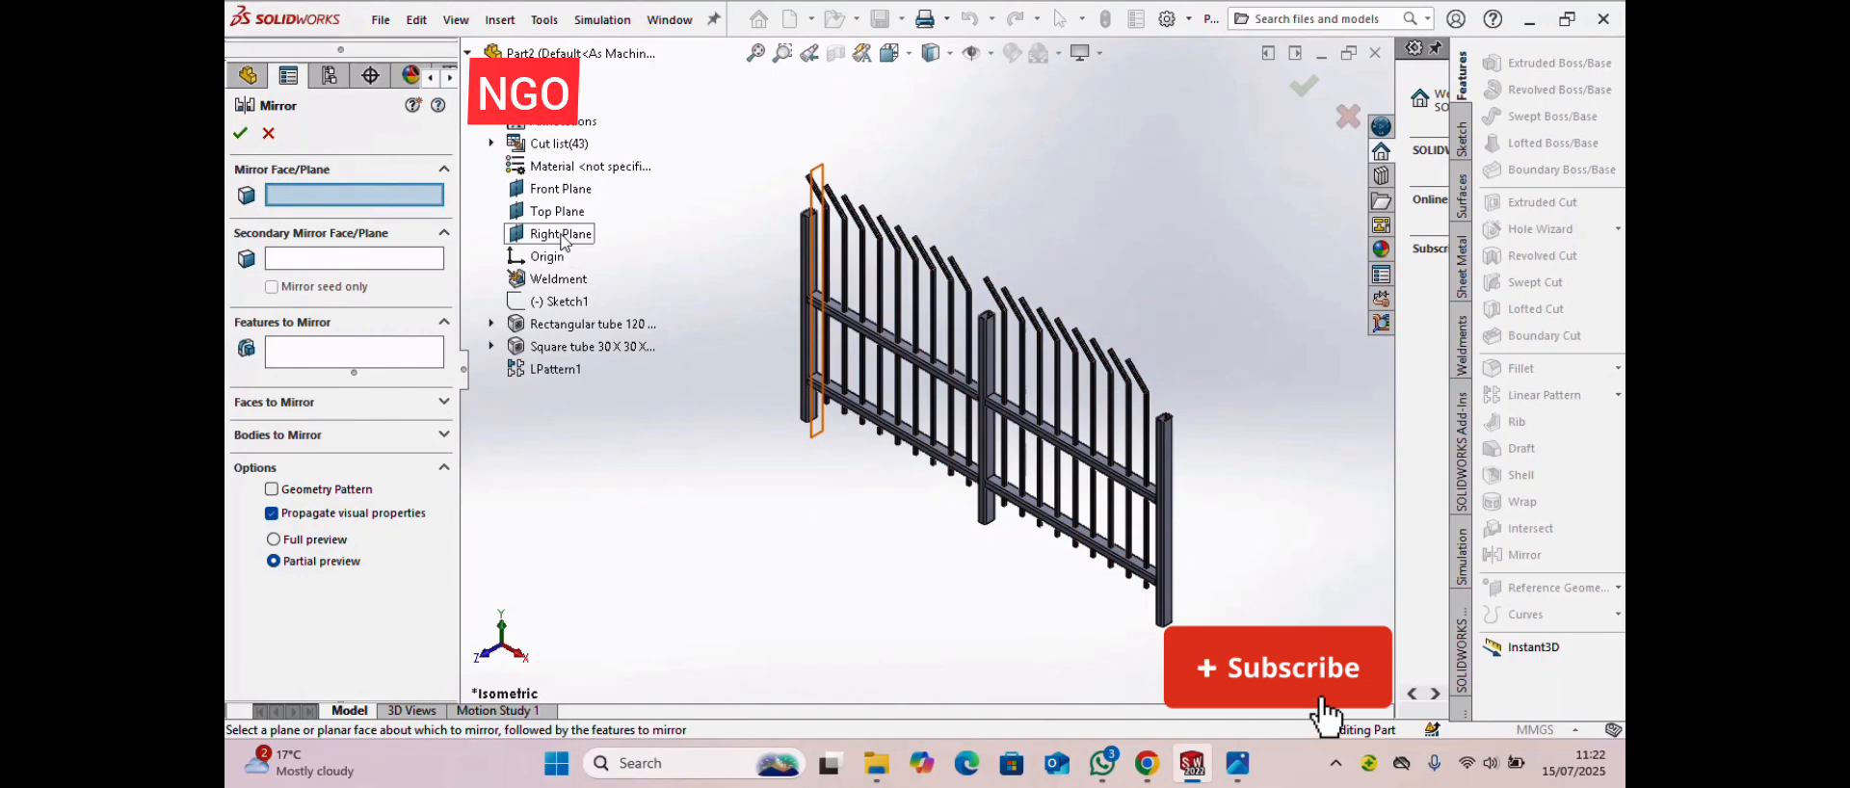
pyautogui.click(563, 189)
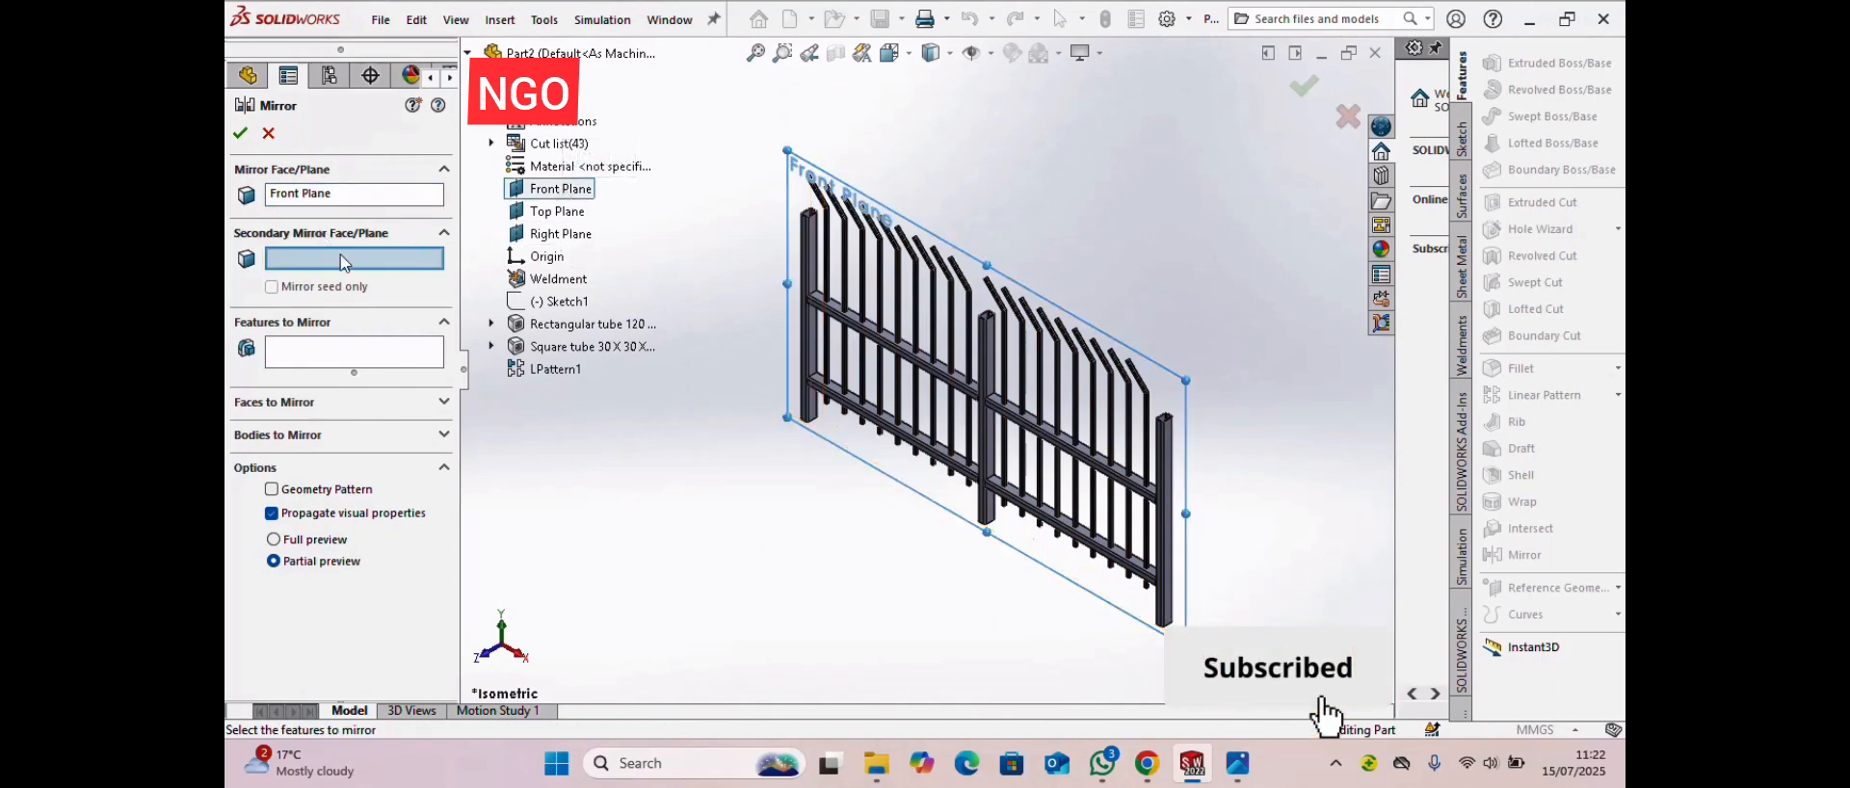
pyautogui.click(269, 134)
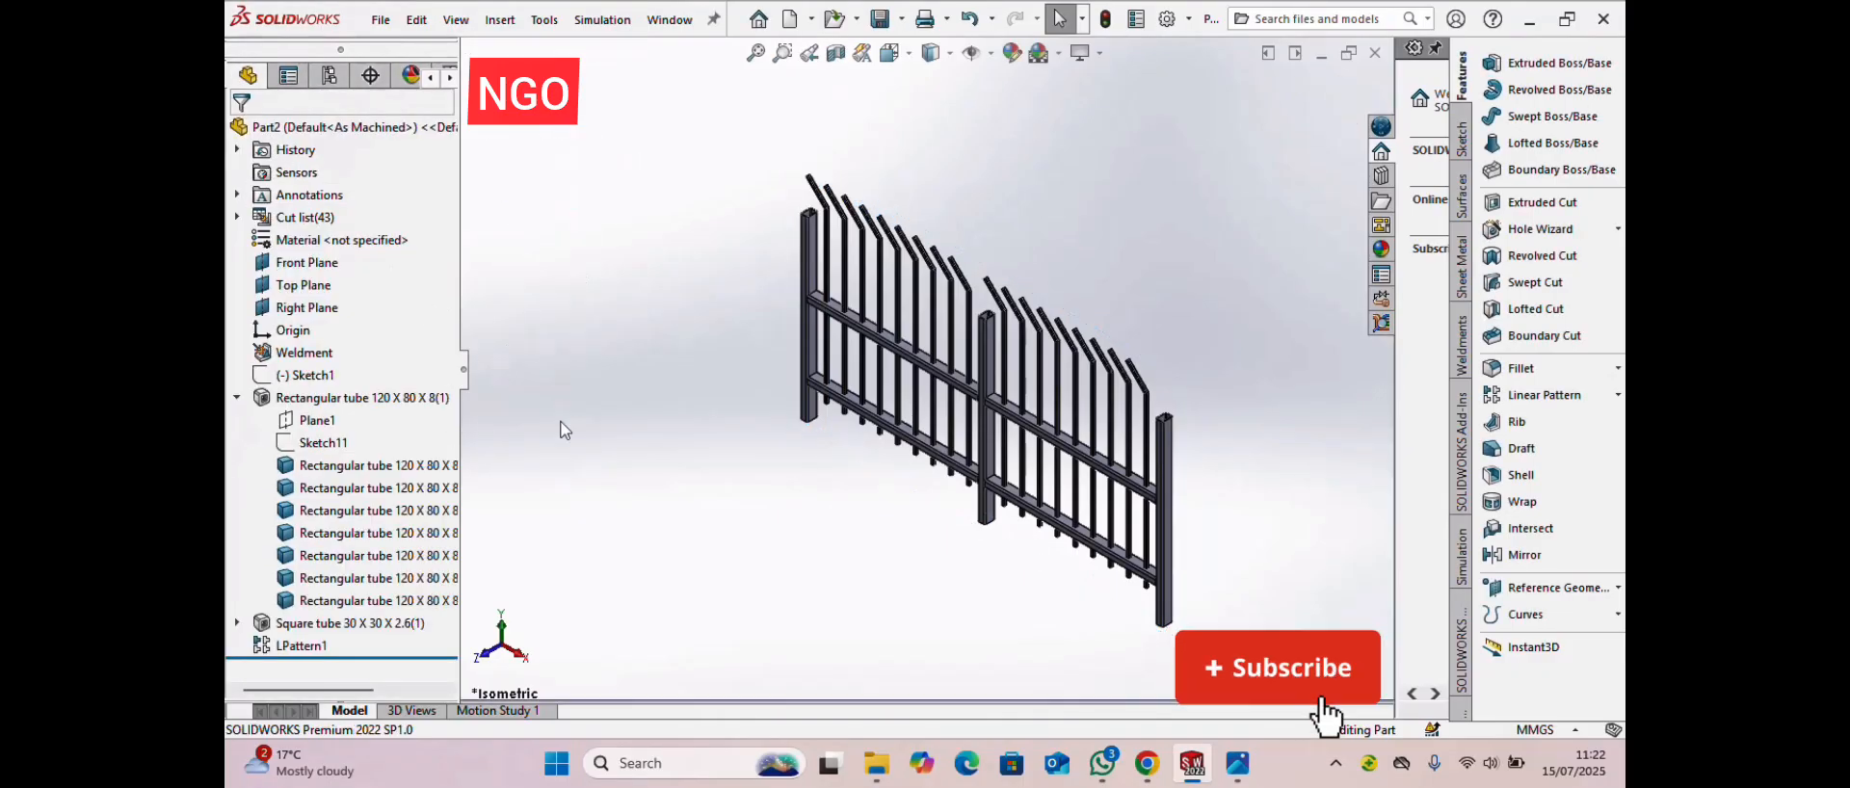
# - Create a reference plane offset 1500 mm from the Front Plane, with the offset flipped behind the fence panel
pyautogui.click(238, 398)
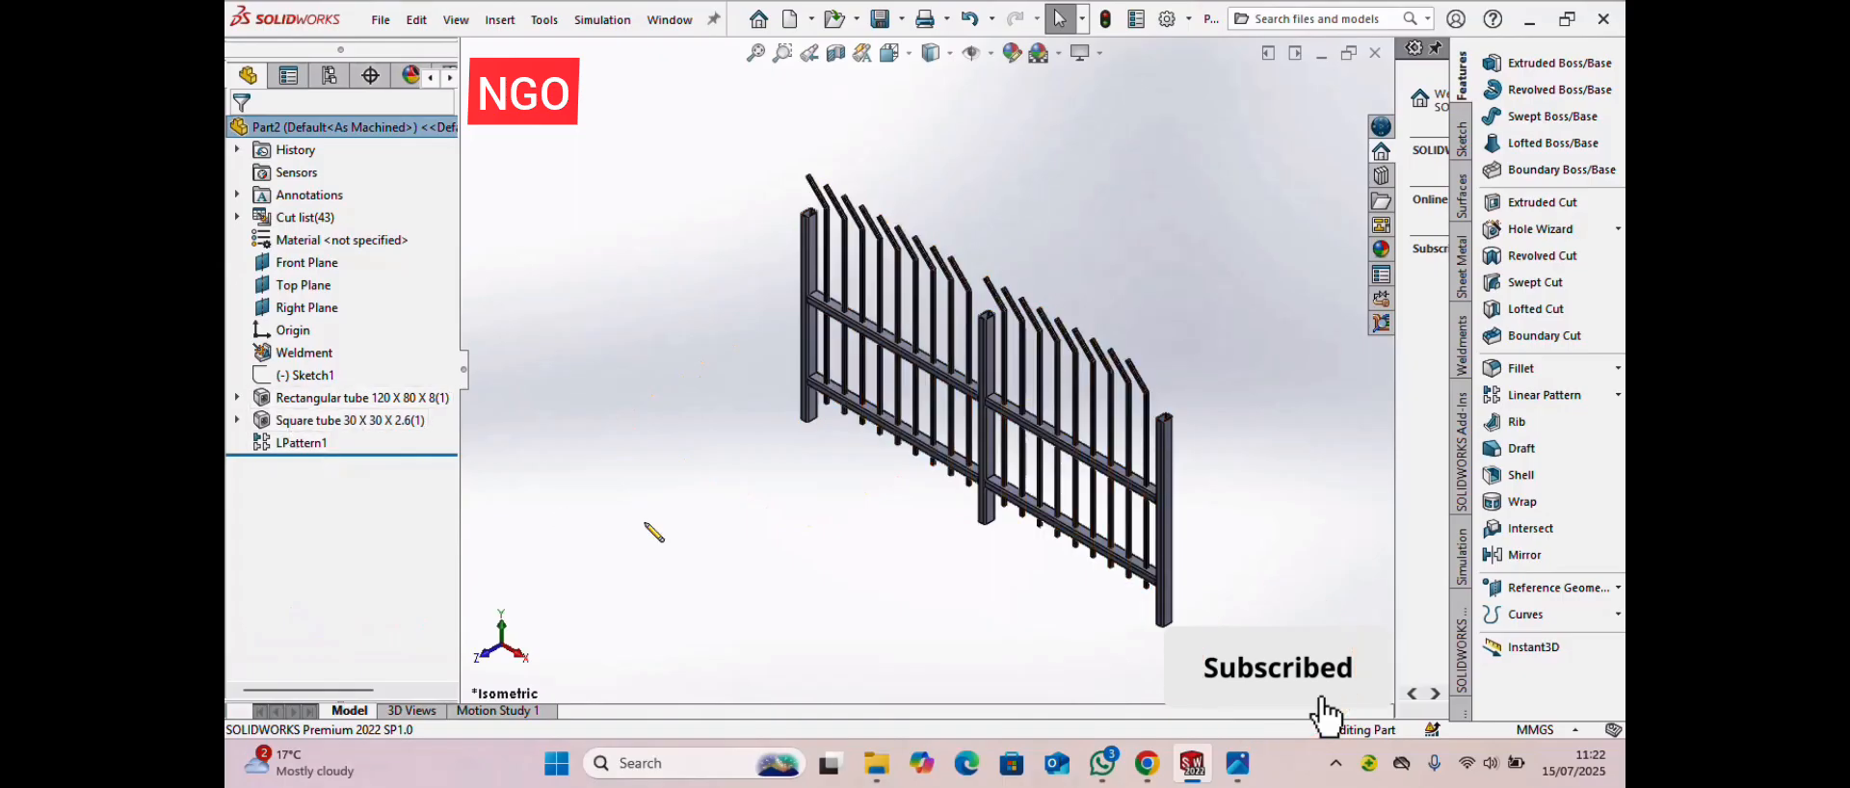
pyautogui.click(1619, 590)
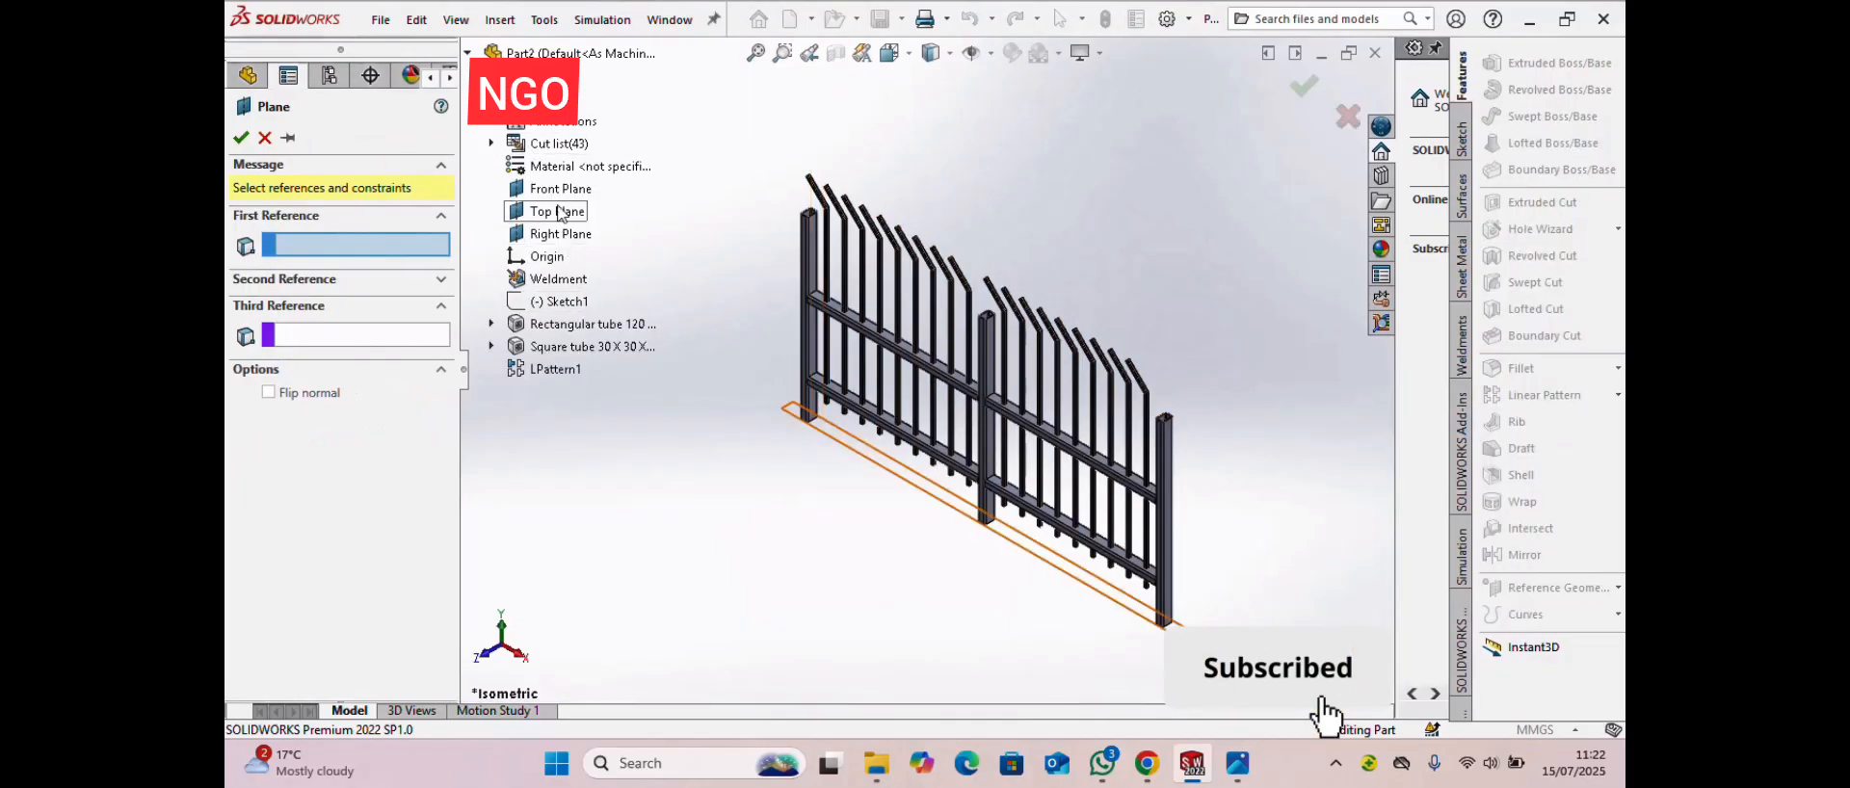
pyautogui.click(559, 192)
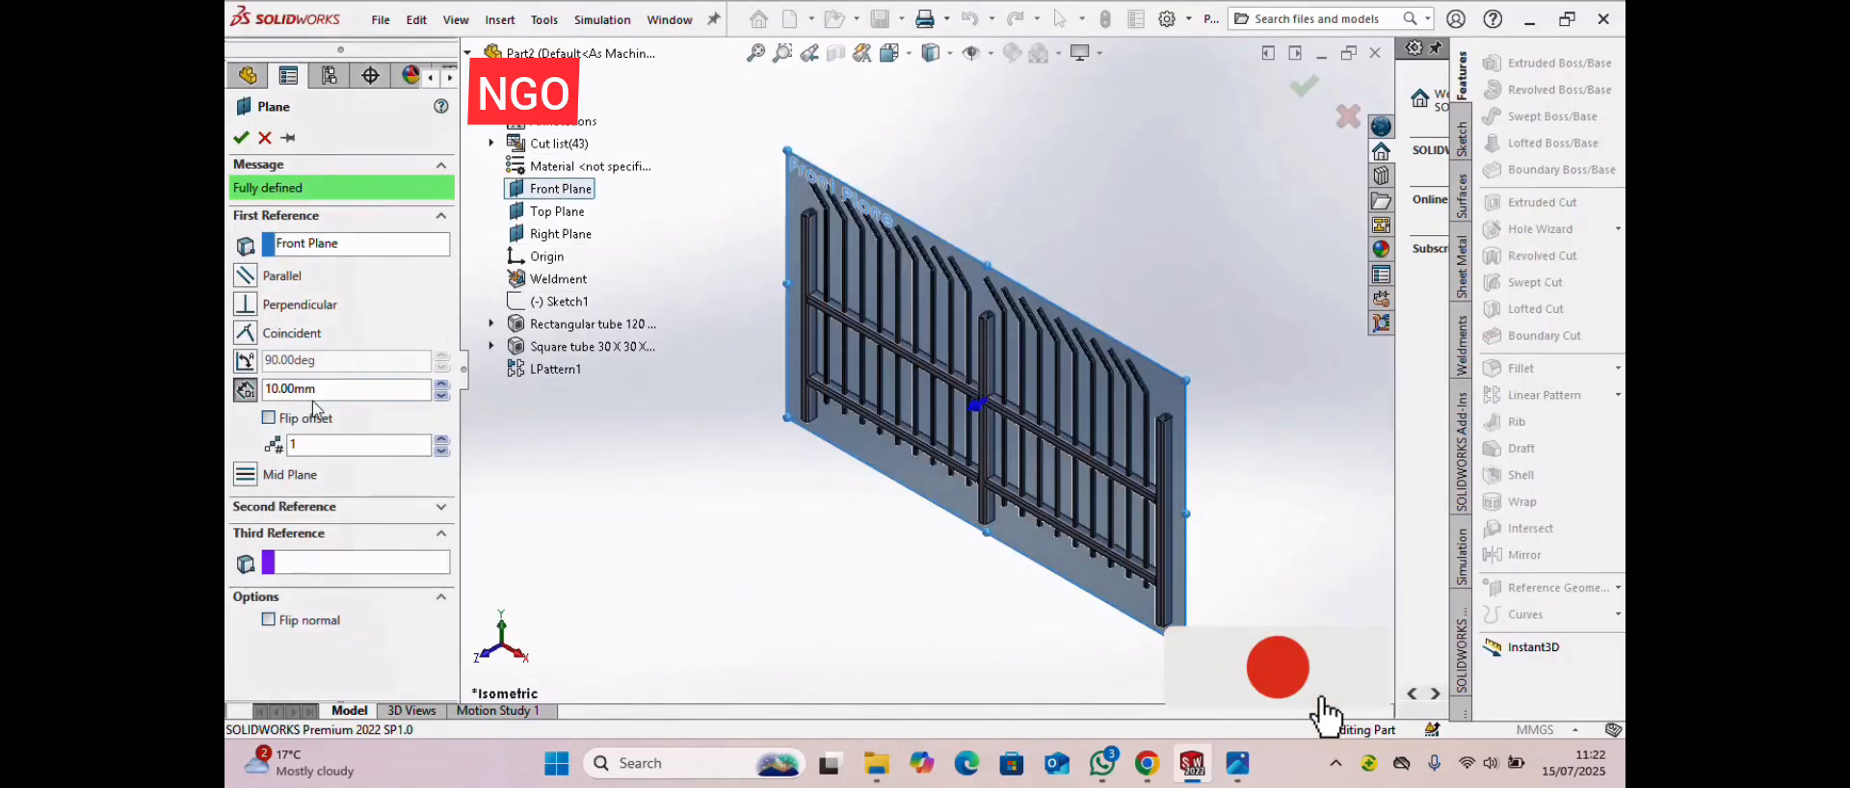
pyautogui.moveTo(322, 389); pyautogui.dragTo(280, 389)
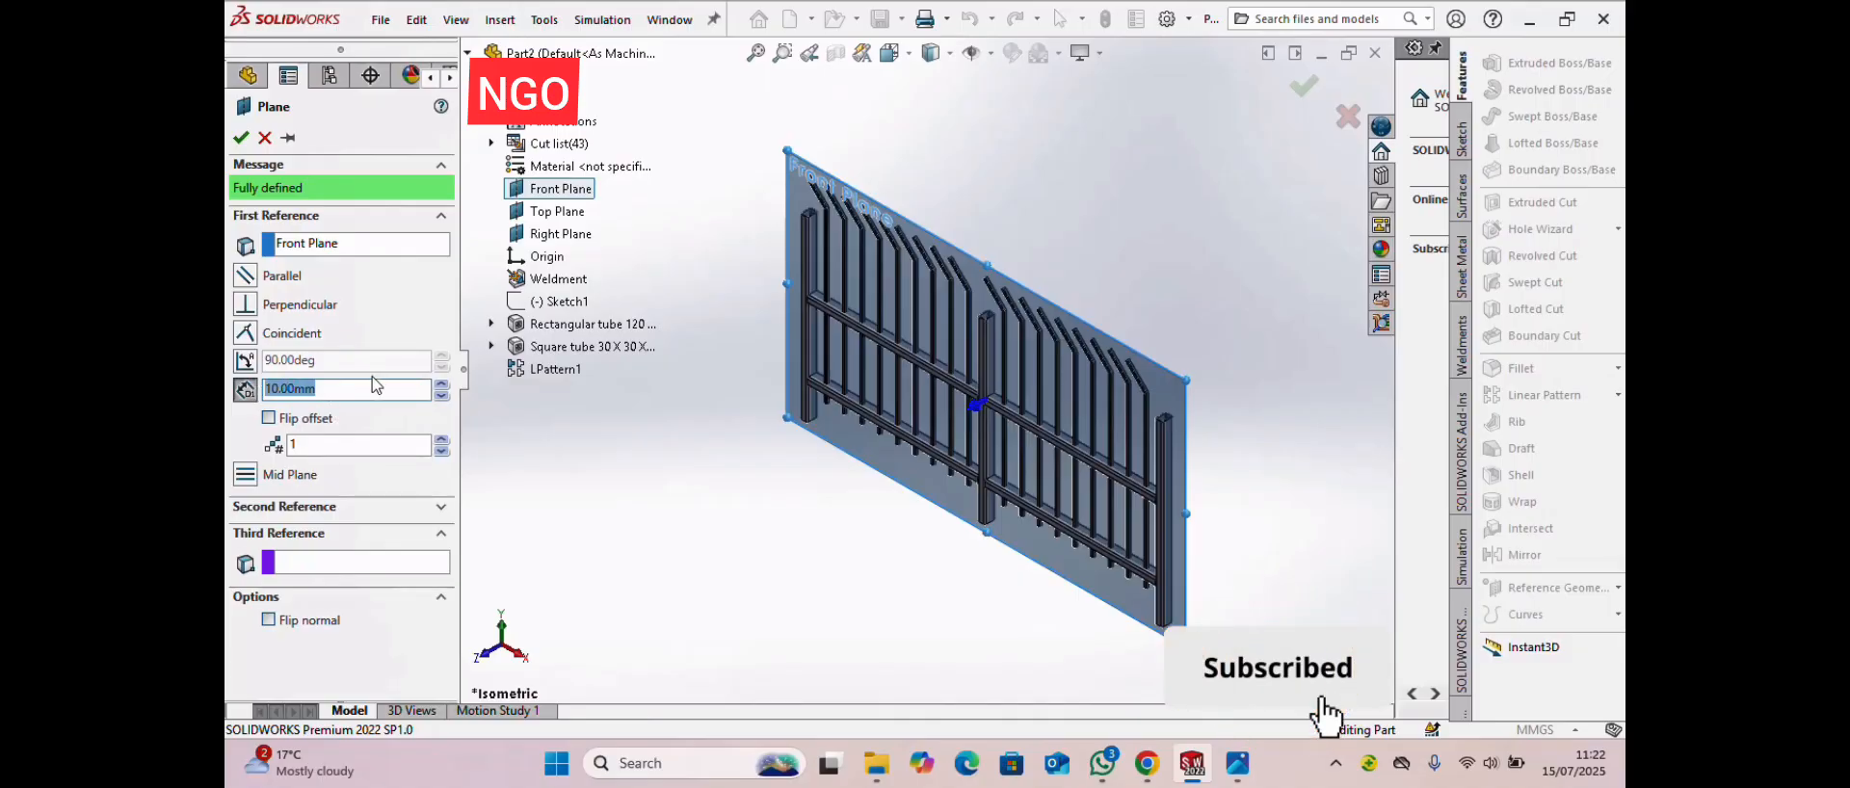
pyautogui.write('1500')
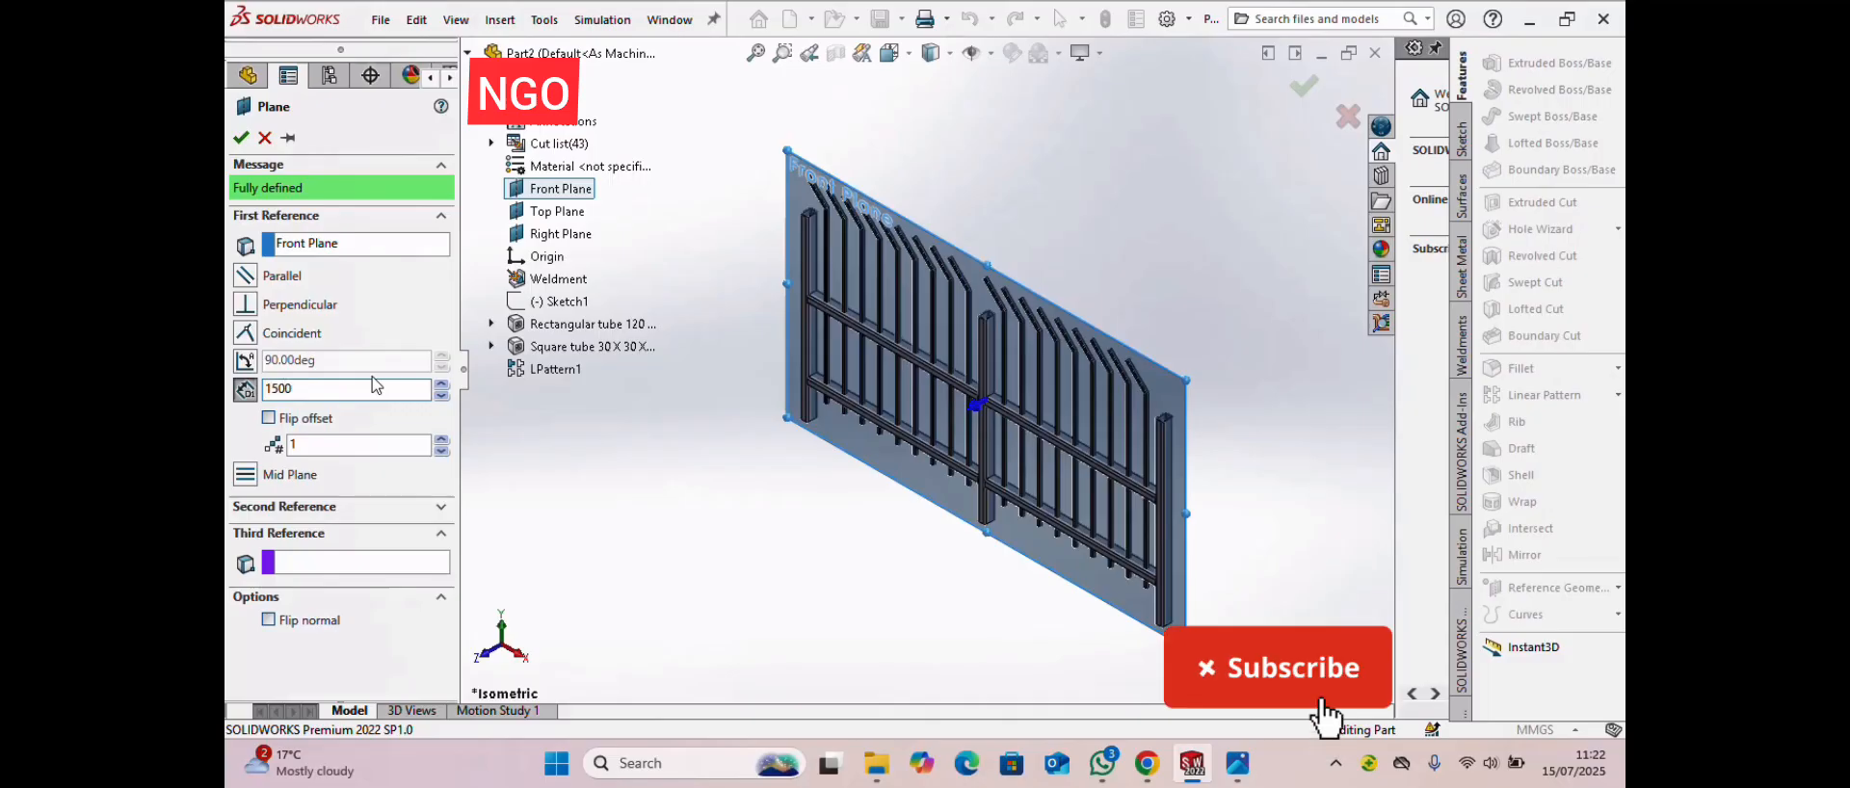
pyautogui.press('Return')
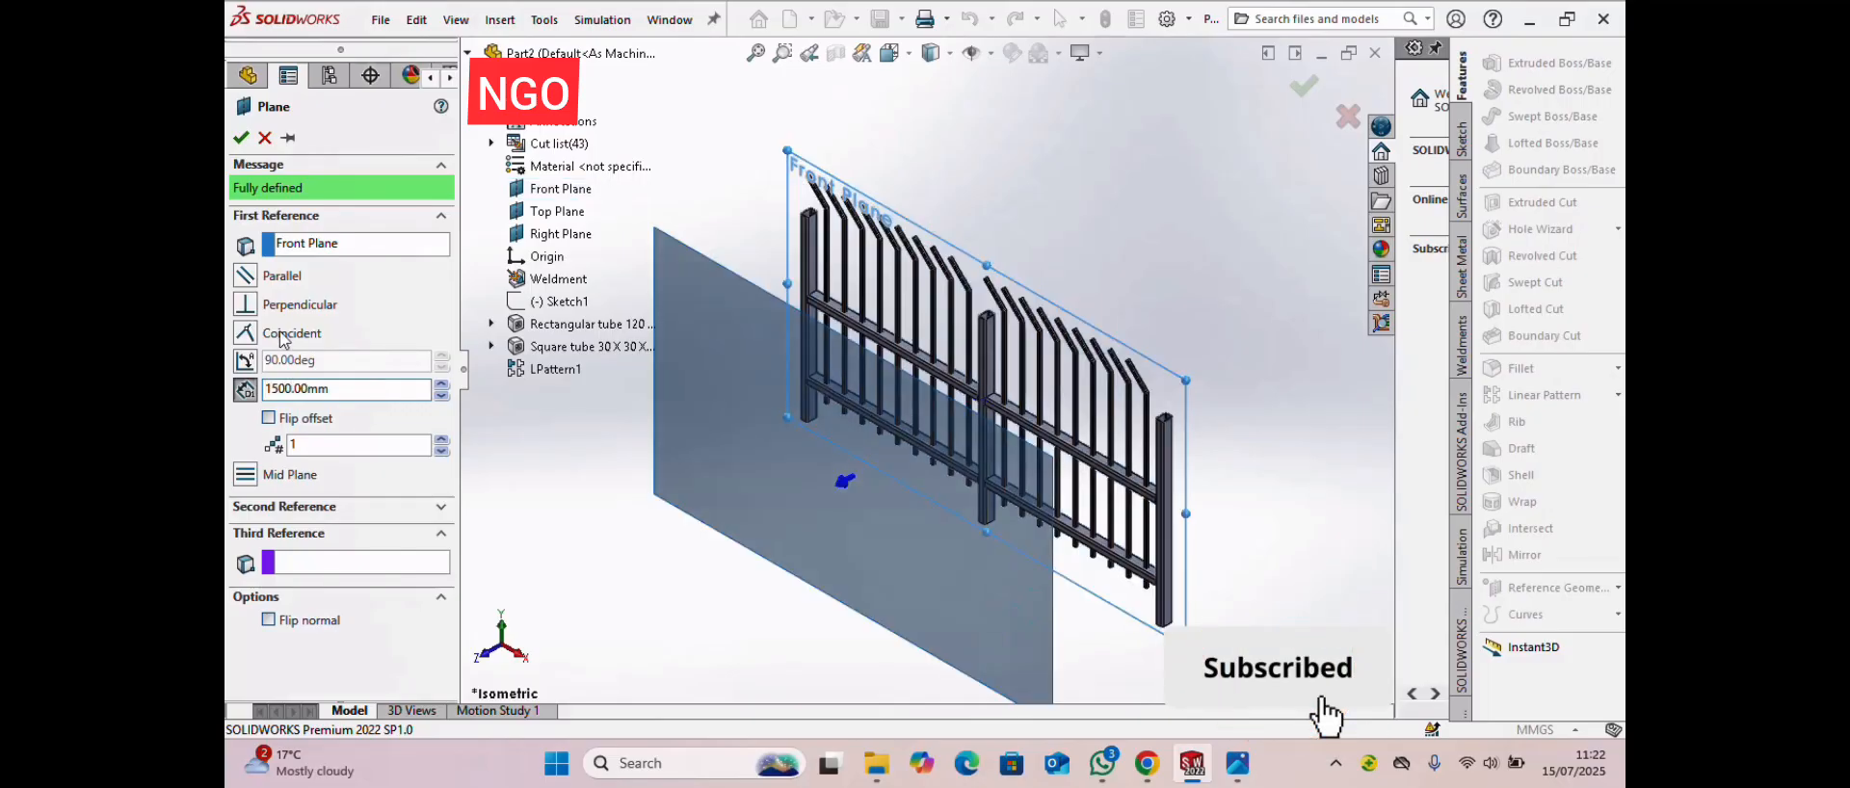
pyautogui.click(267, 420)
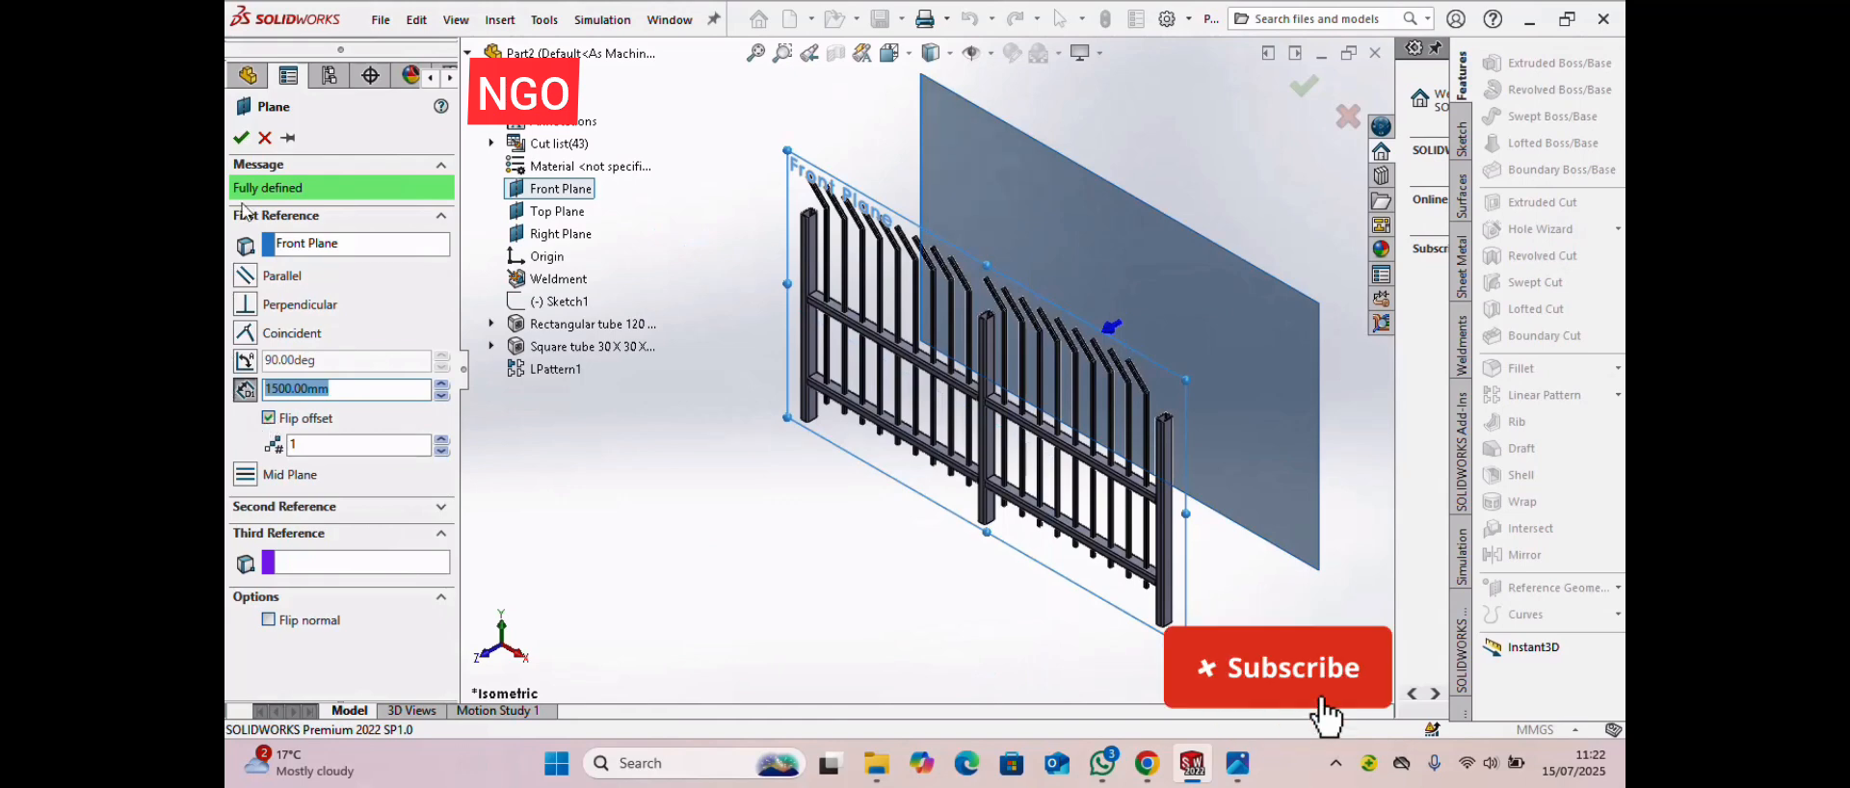
pyautogui.click(241, 137)
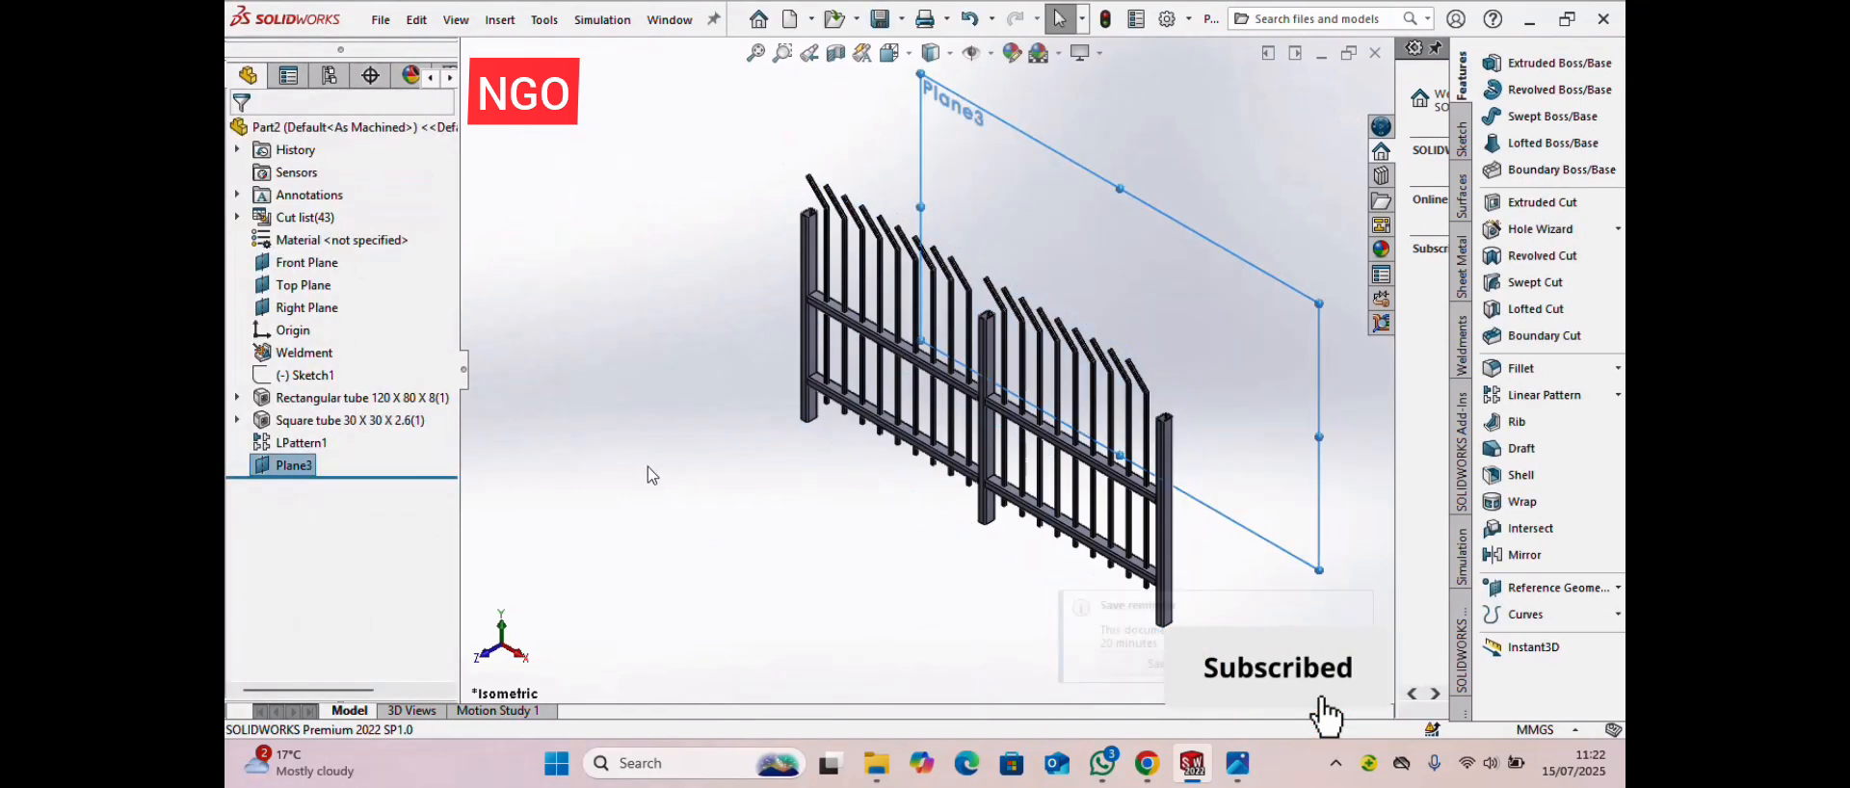
# - Start a Mirror feature about the new offset plane, set to mirror bodies instead of features
pyautogui.click(835, 582)
pyautogui.click(1524, 555)
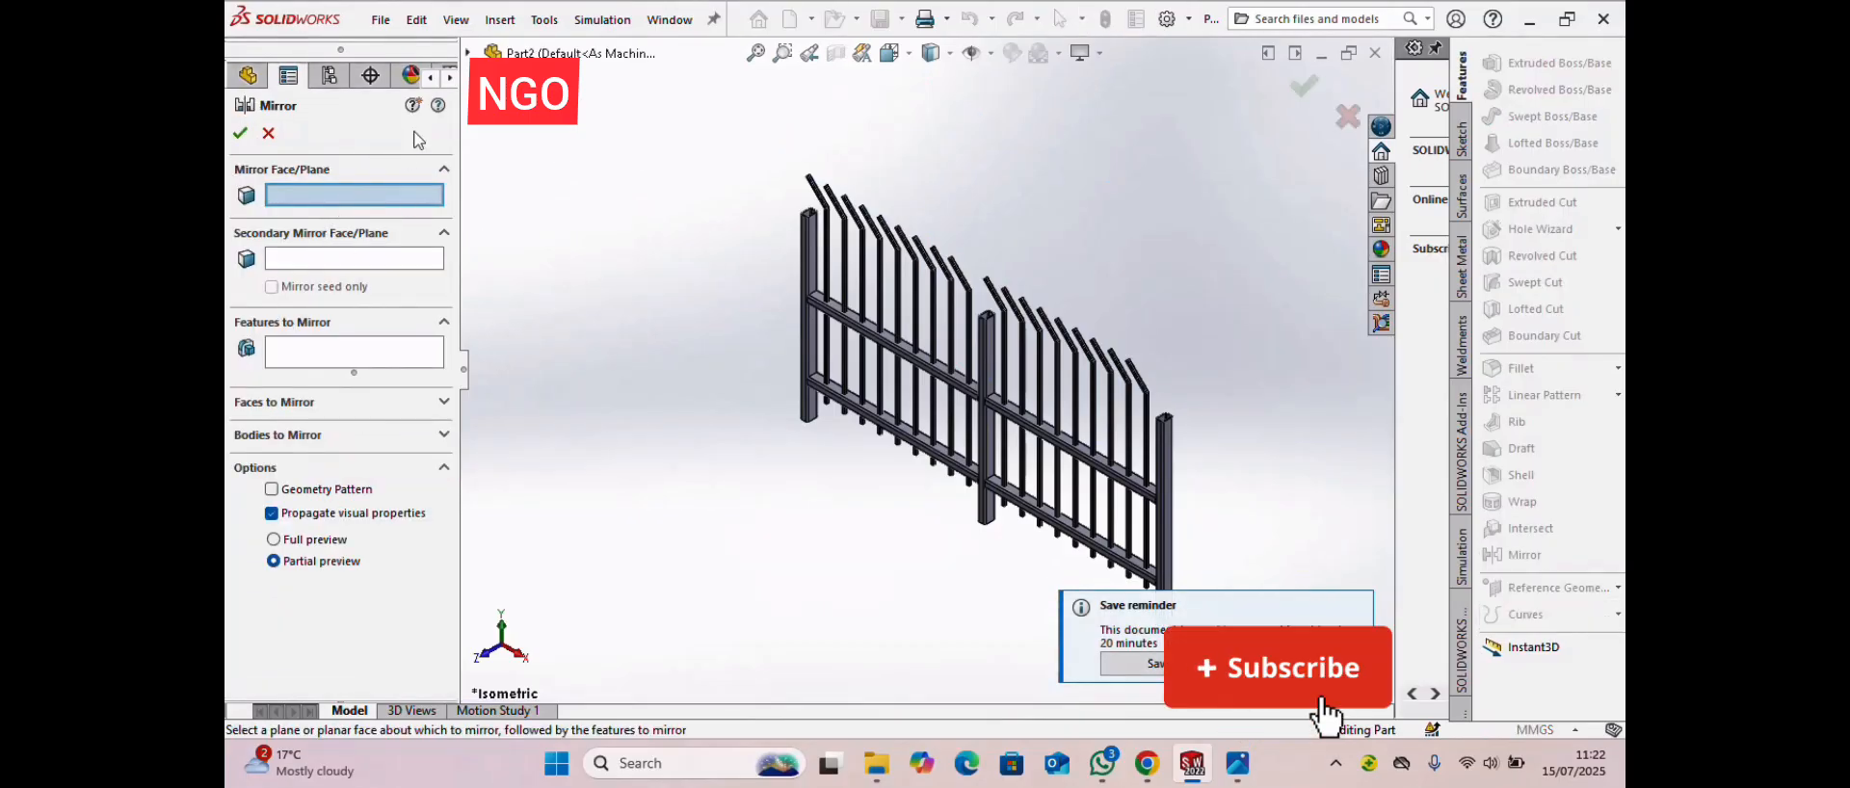
pyautogui.click(468, 53)
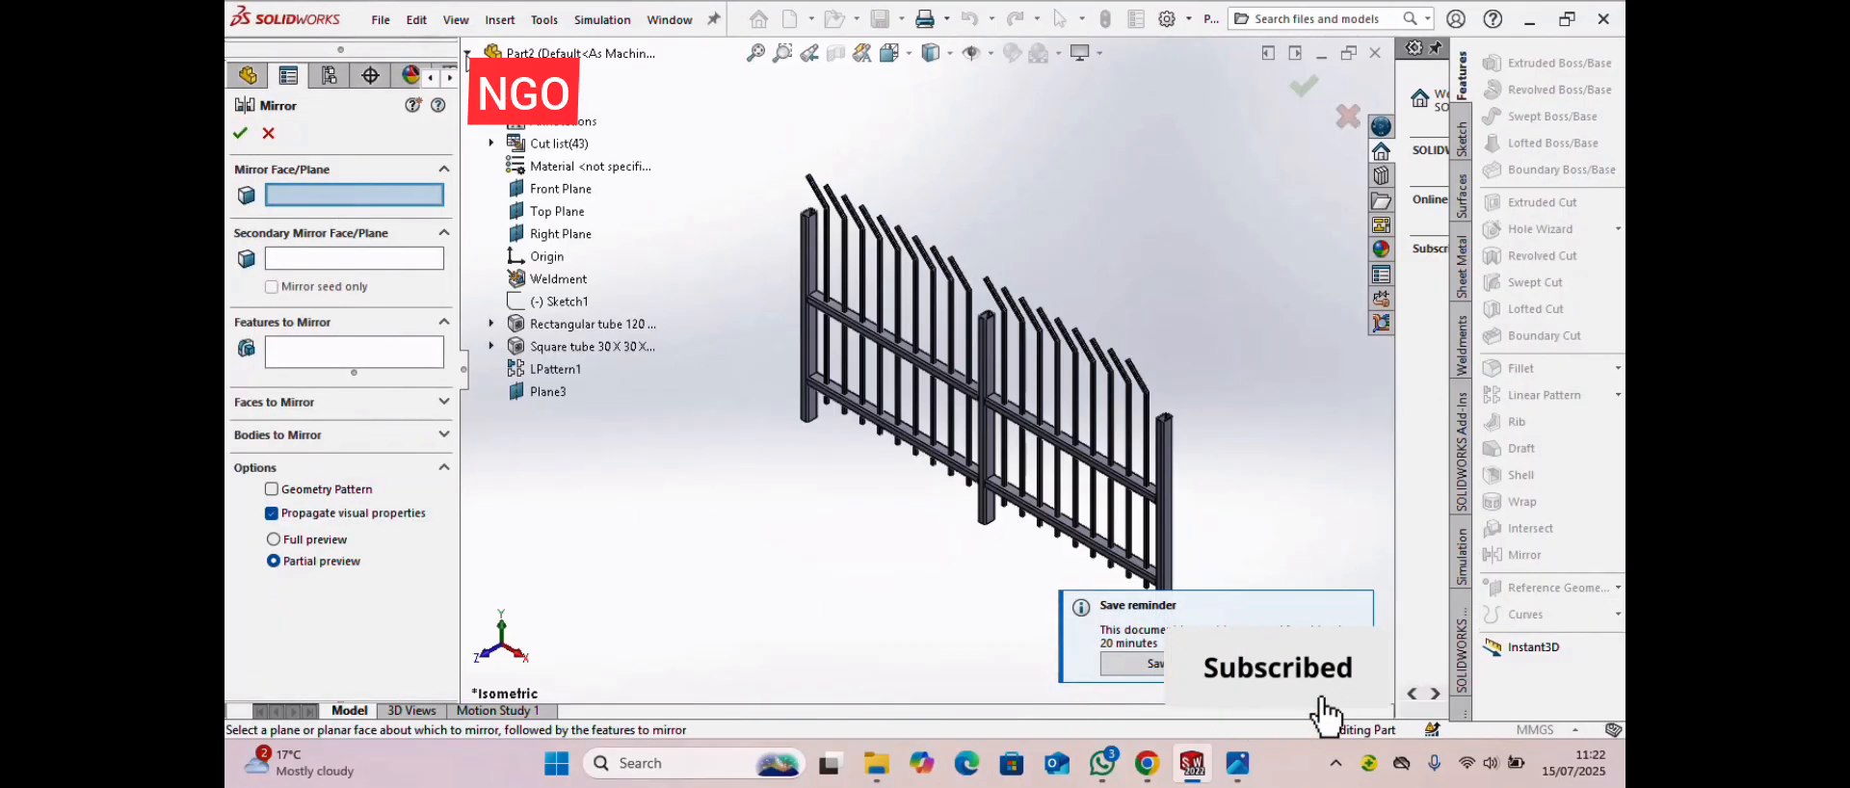
pyautogui.click(549, 393)
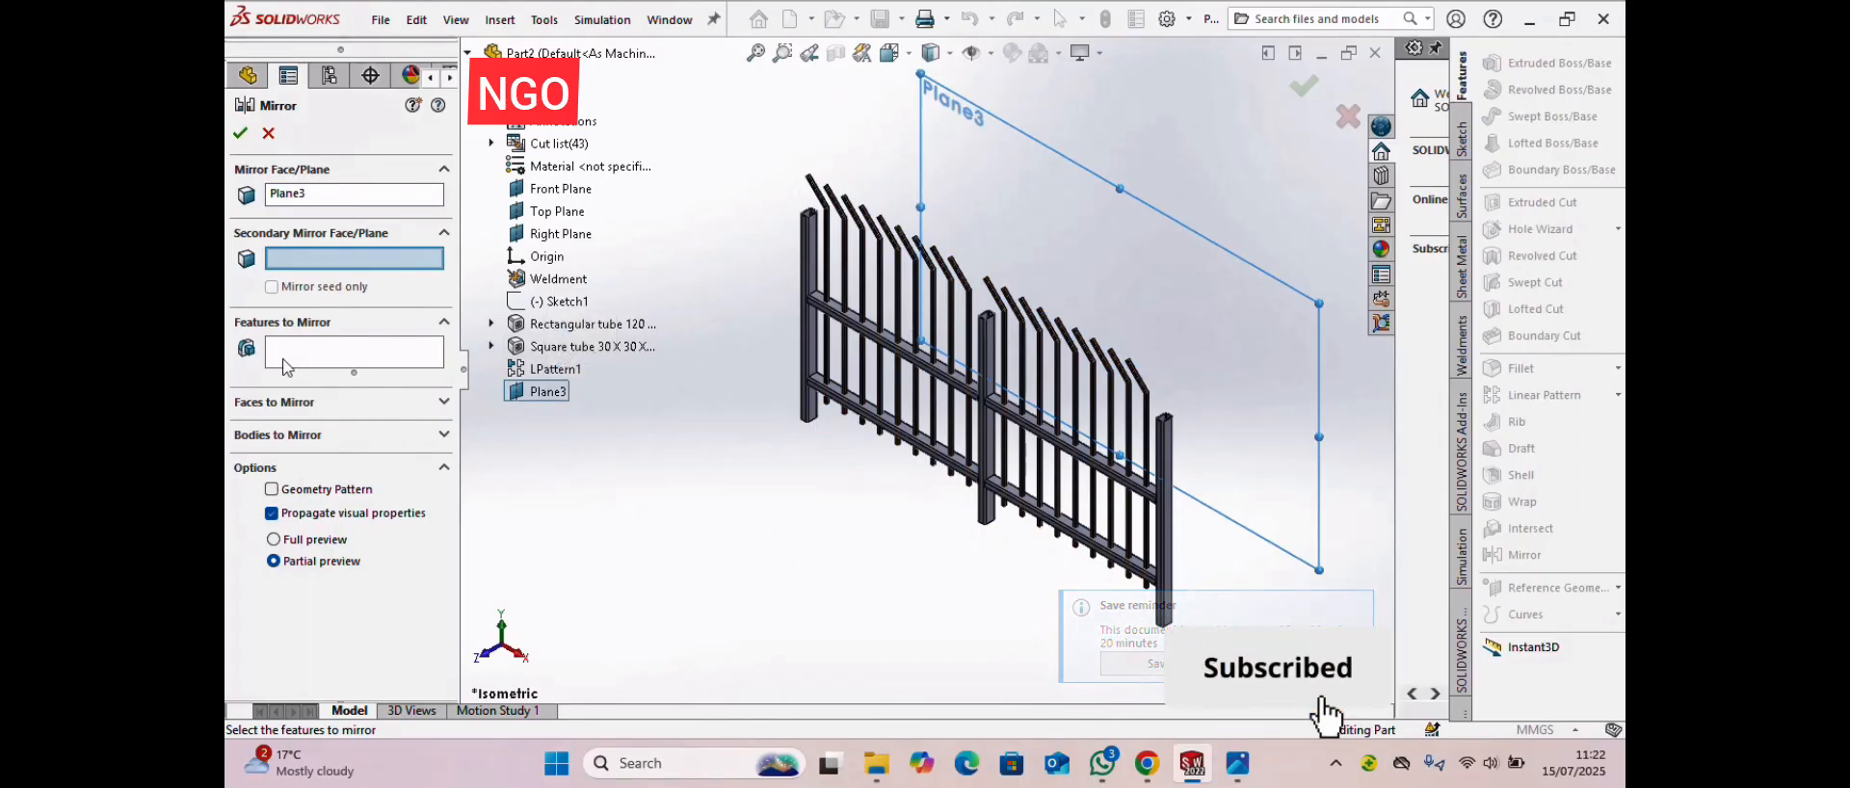
pyautogui.click(264, 435)
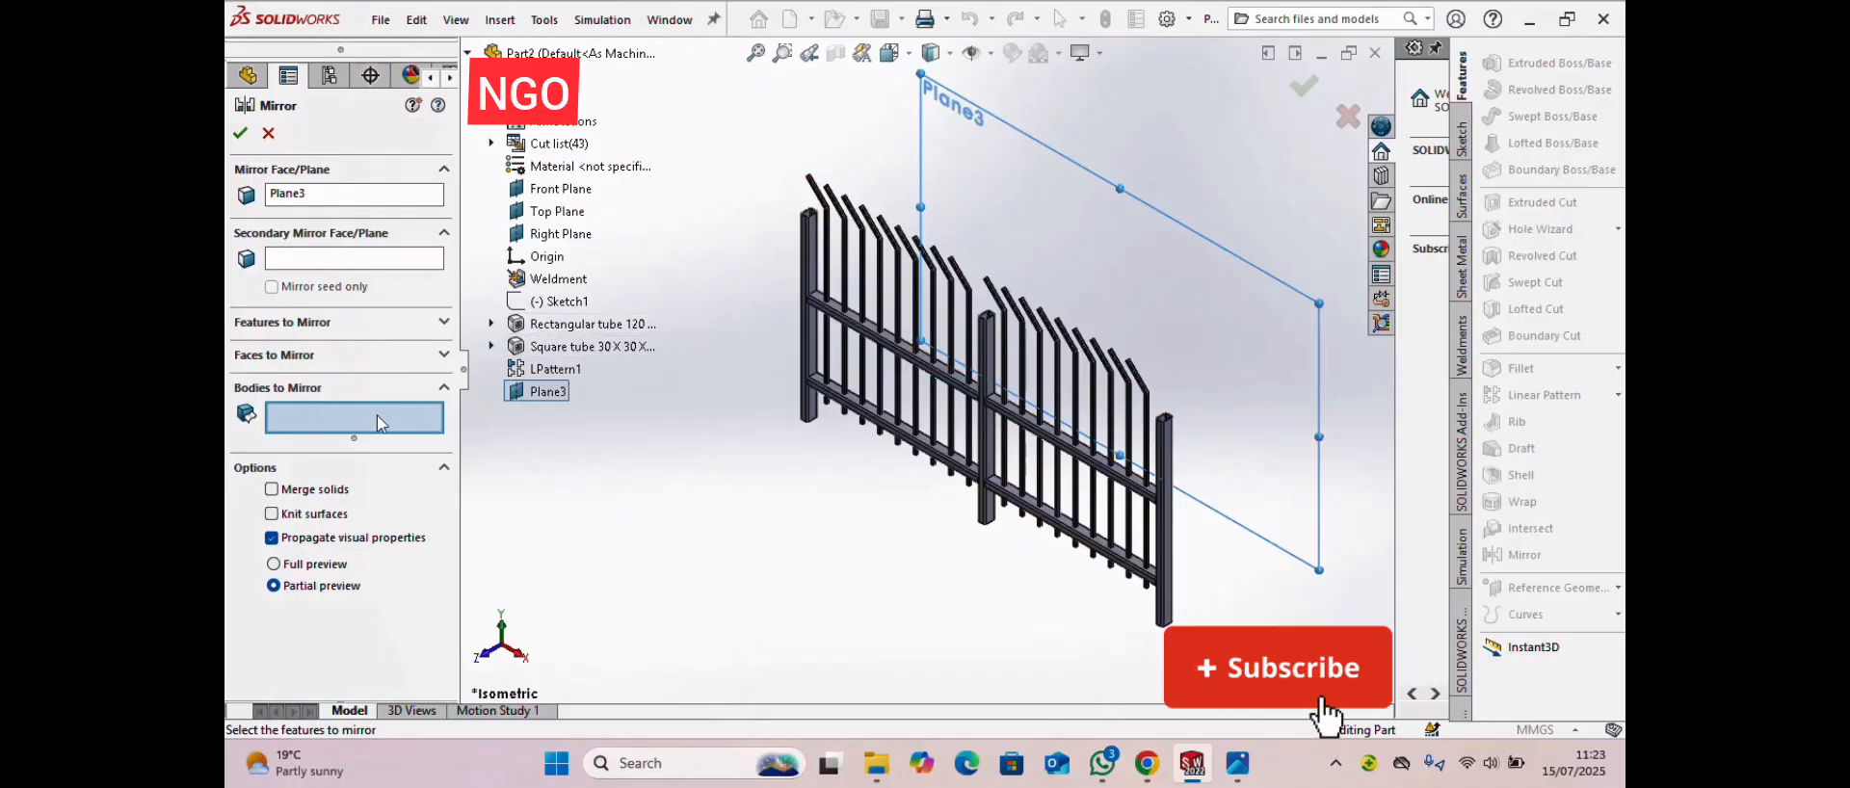
# - Add the three rectangular-tube posts and the four horizontal rails to the bodies to mirror
pyautogui.click(810, 292)
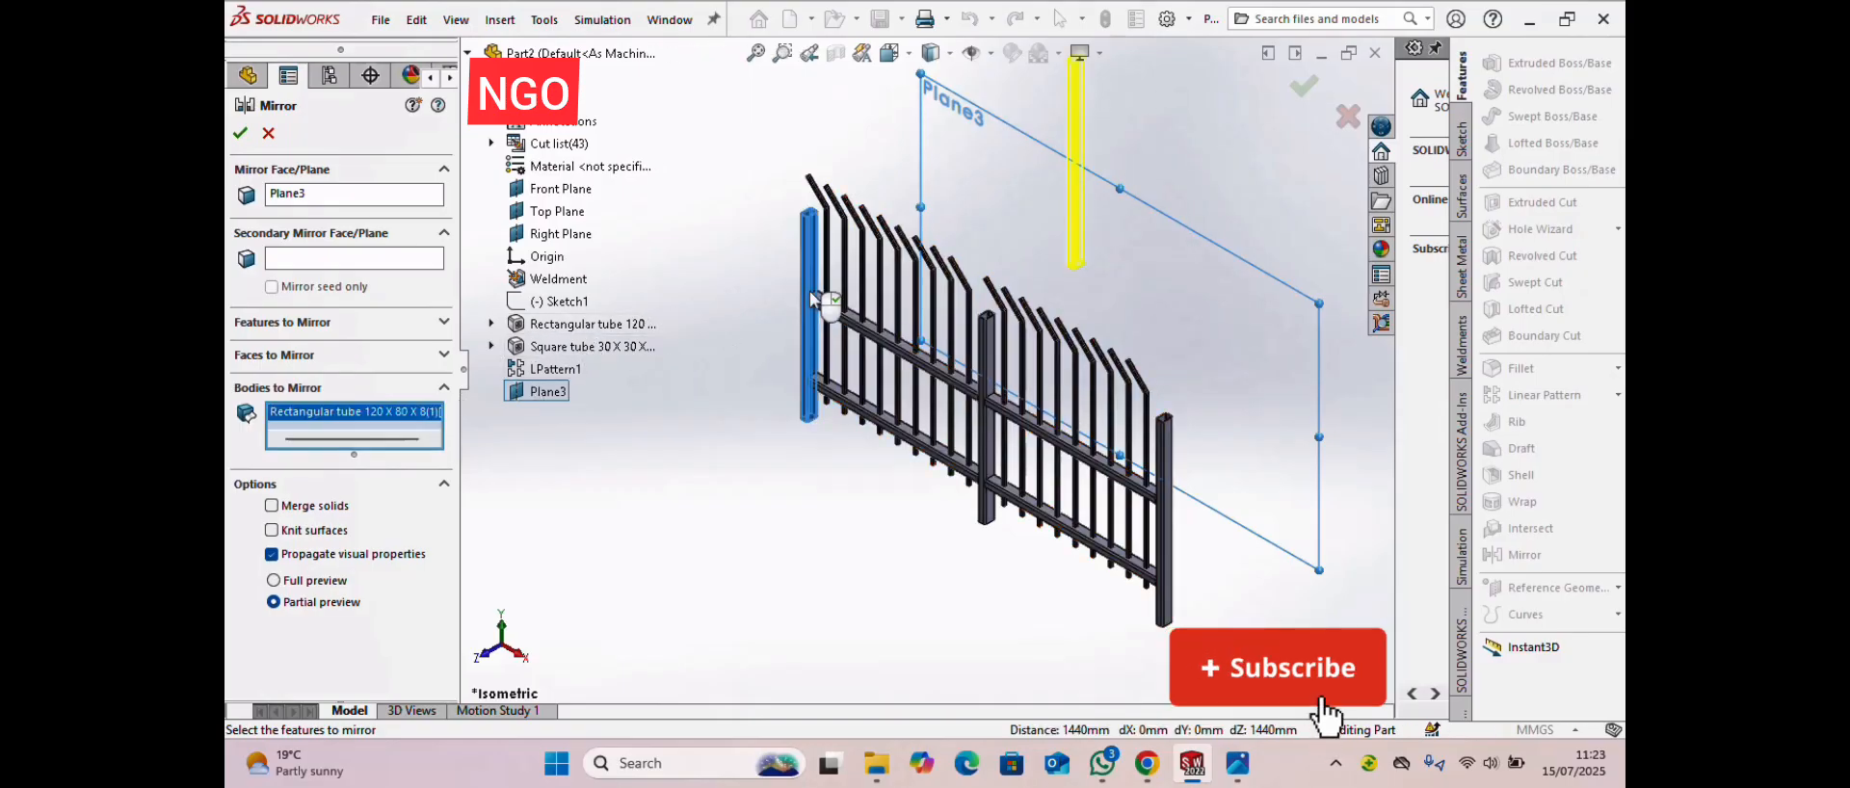
pyautogui.click(857, 330)
pyautogui.click(881, 420)
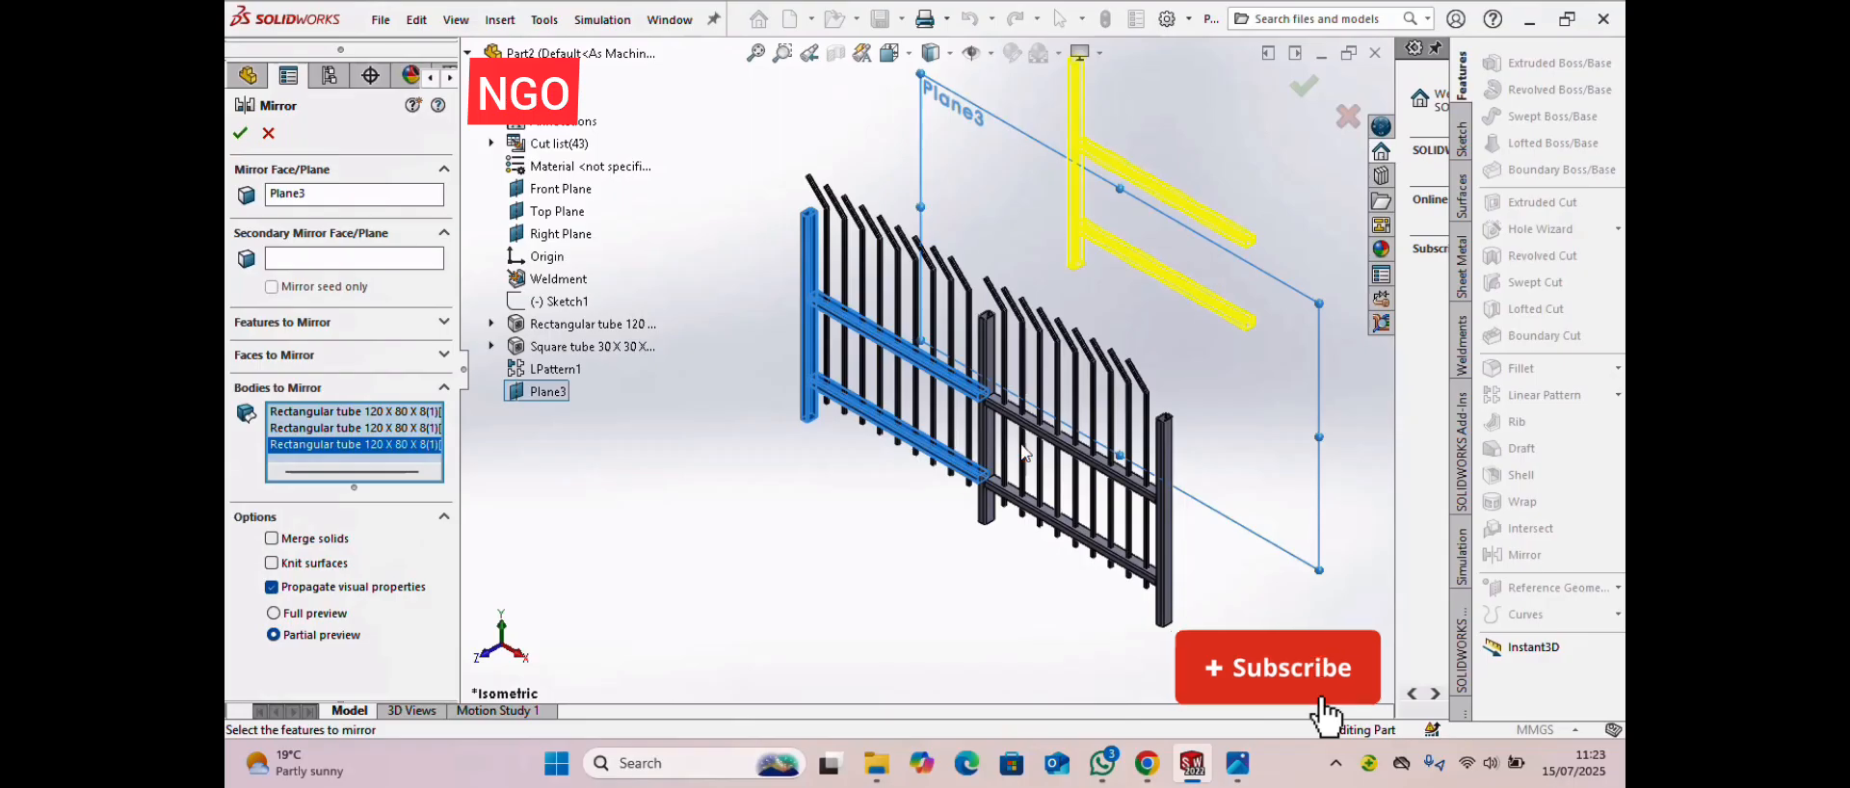
pyautogui.click(986, 447)
pyautogui.click(1058, 528)
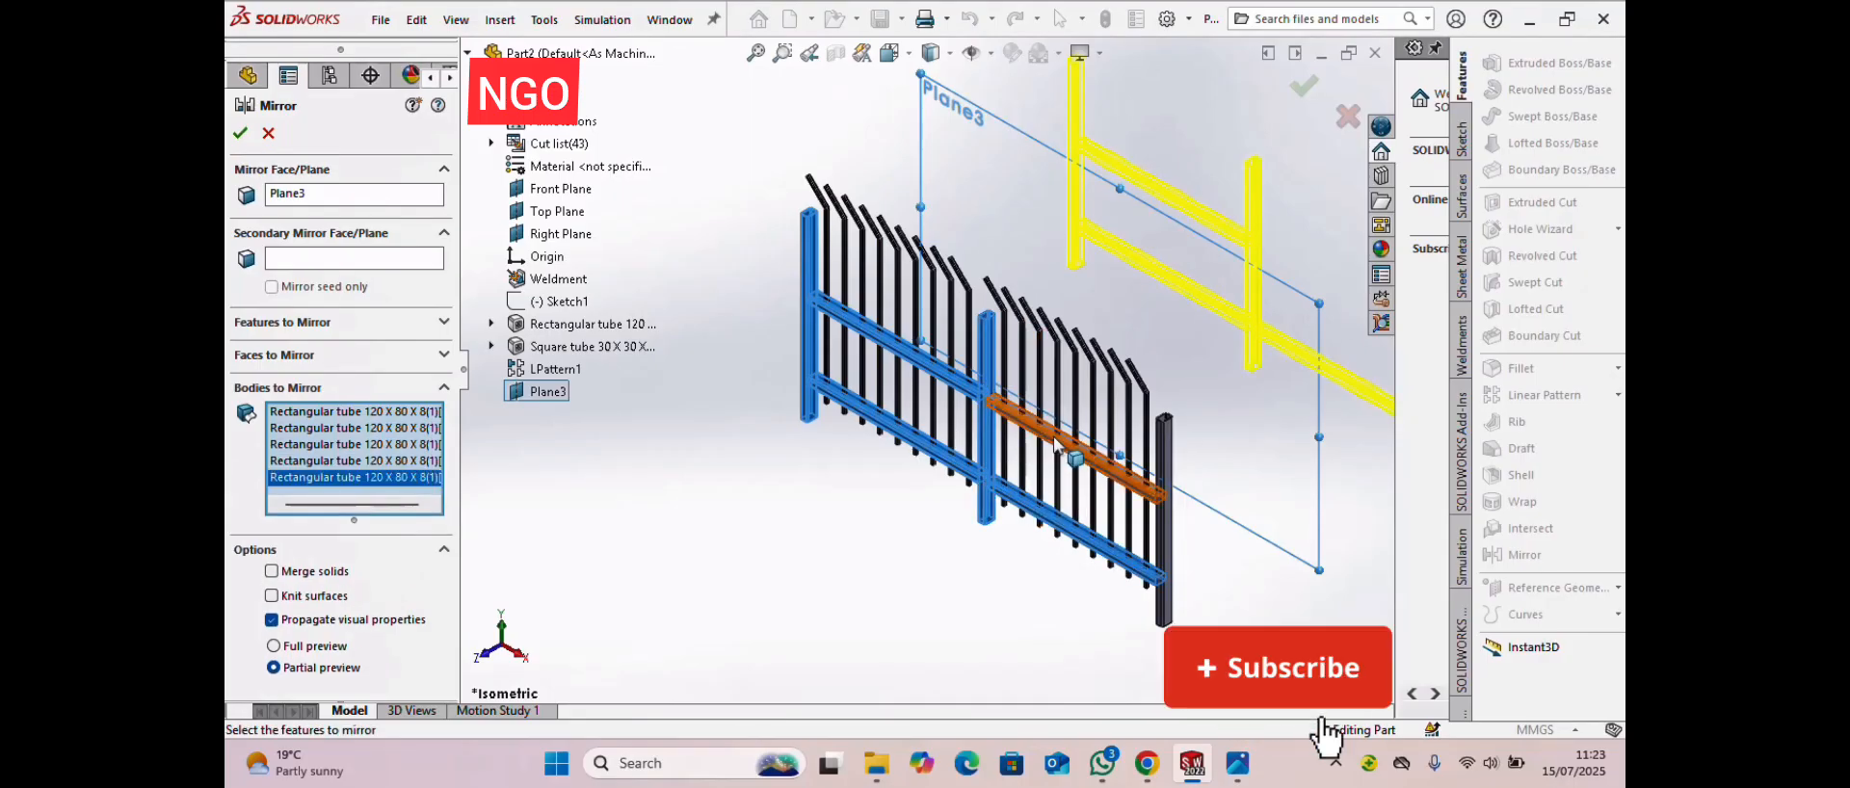
pyautogui.click(1070, 451)
pyautogui.click(1166, 506)
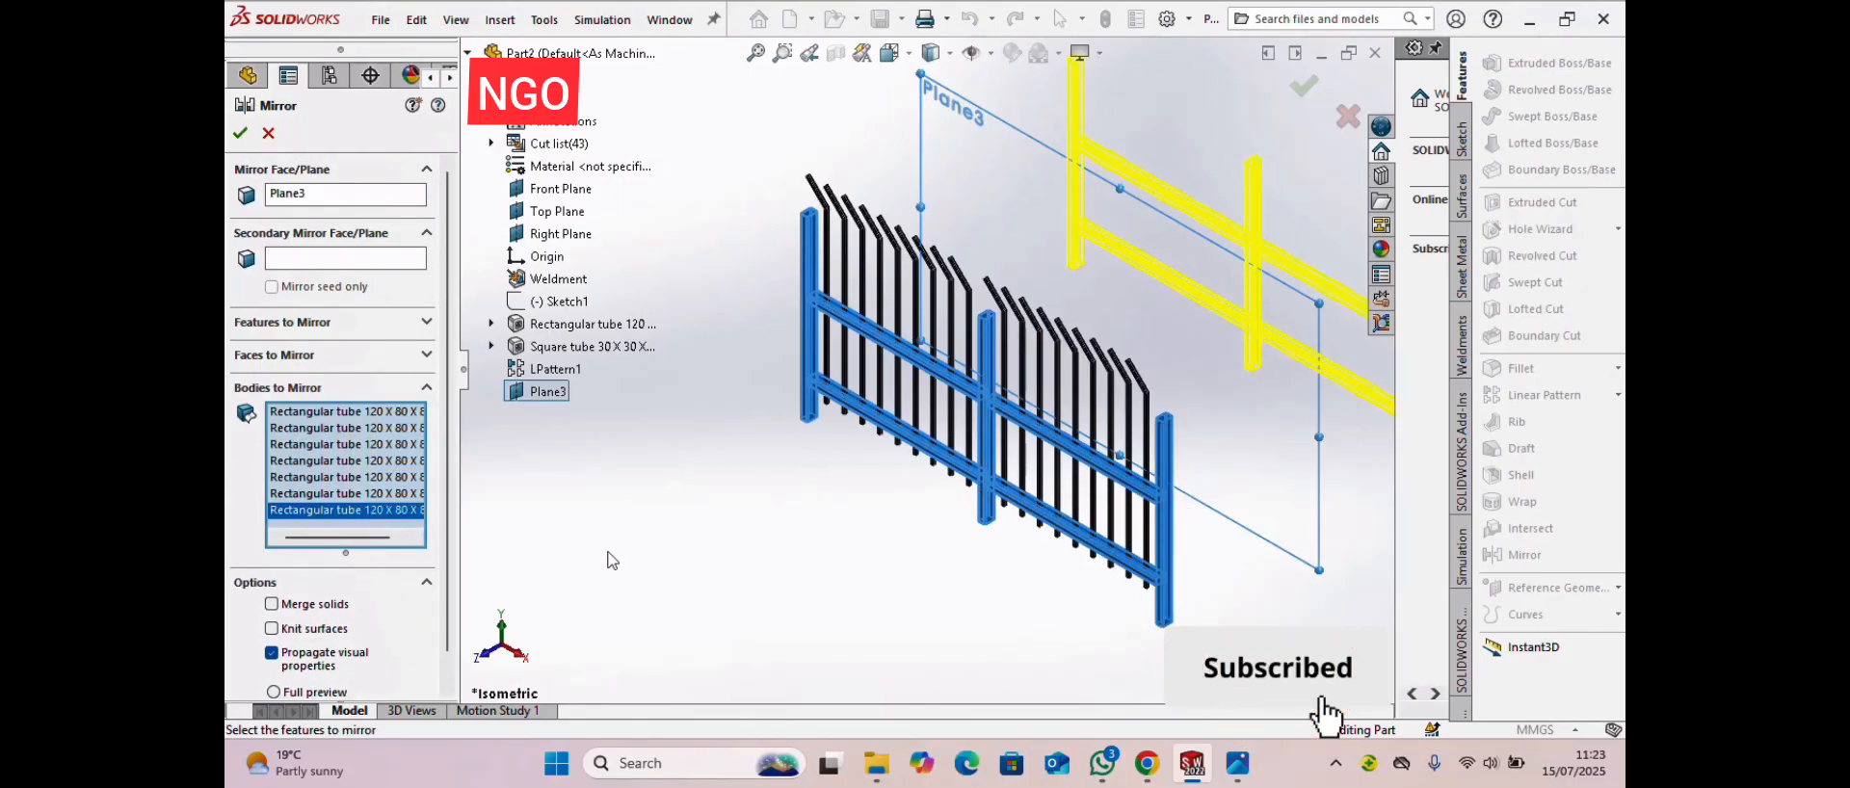
# - Add the vertical and slanted square tubes of every picket in the panel's first bay, up to the middle post, to the mirrored bodies
pyautogui.scroll(3, 1156, 313)
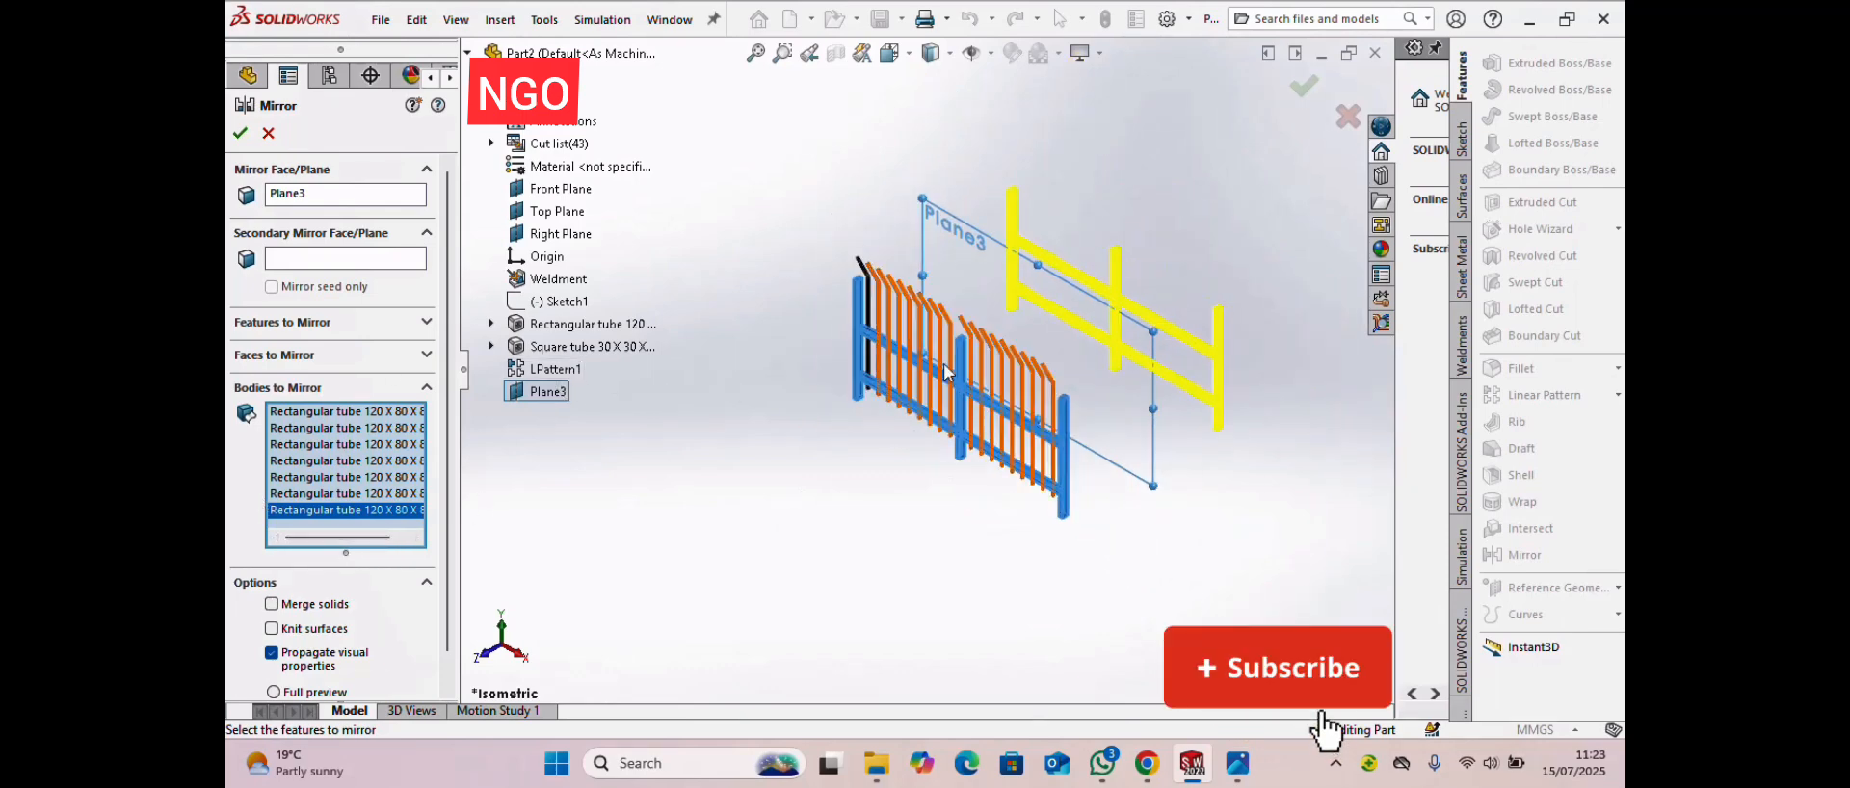
pyautogui.scroll(-3, 879, 303)
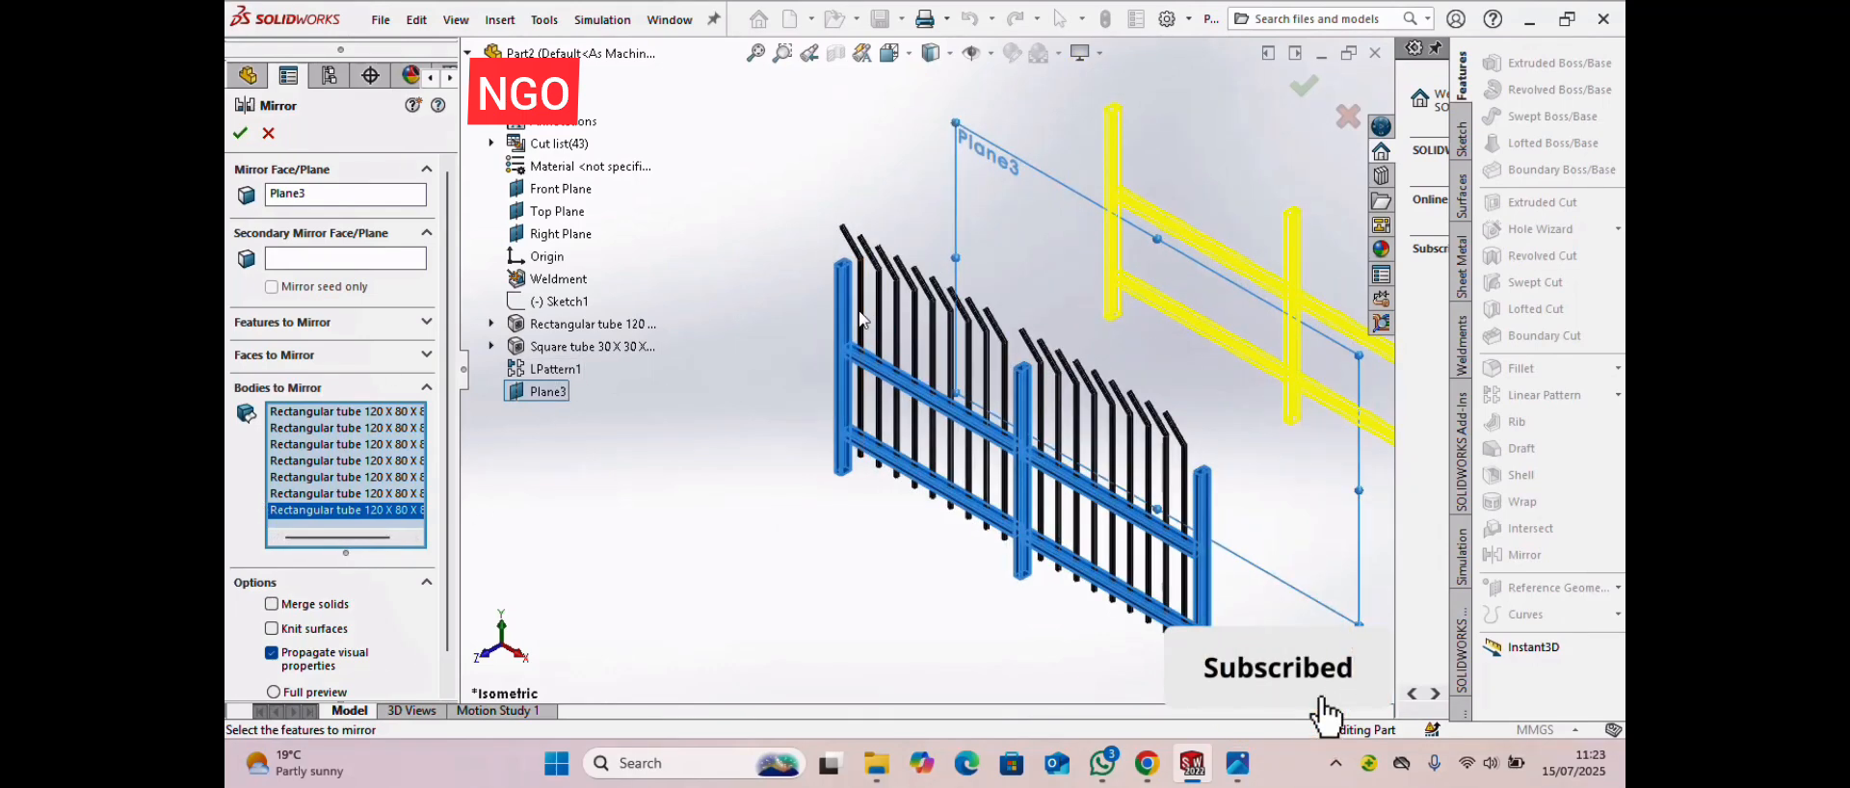
pyautogui.click(874, 306)
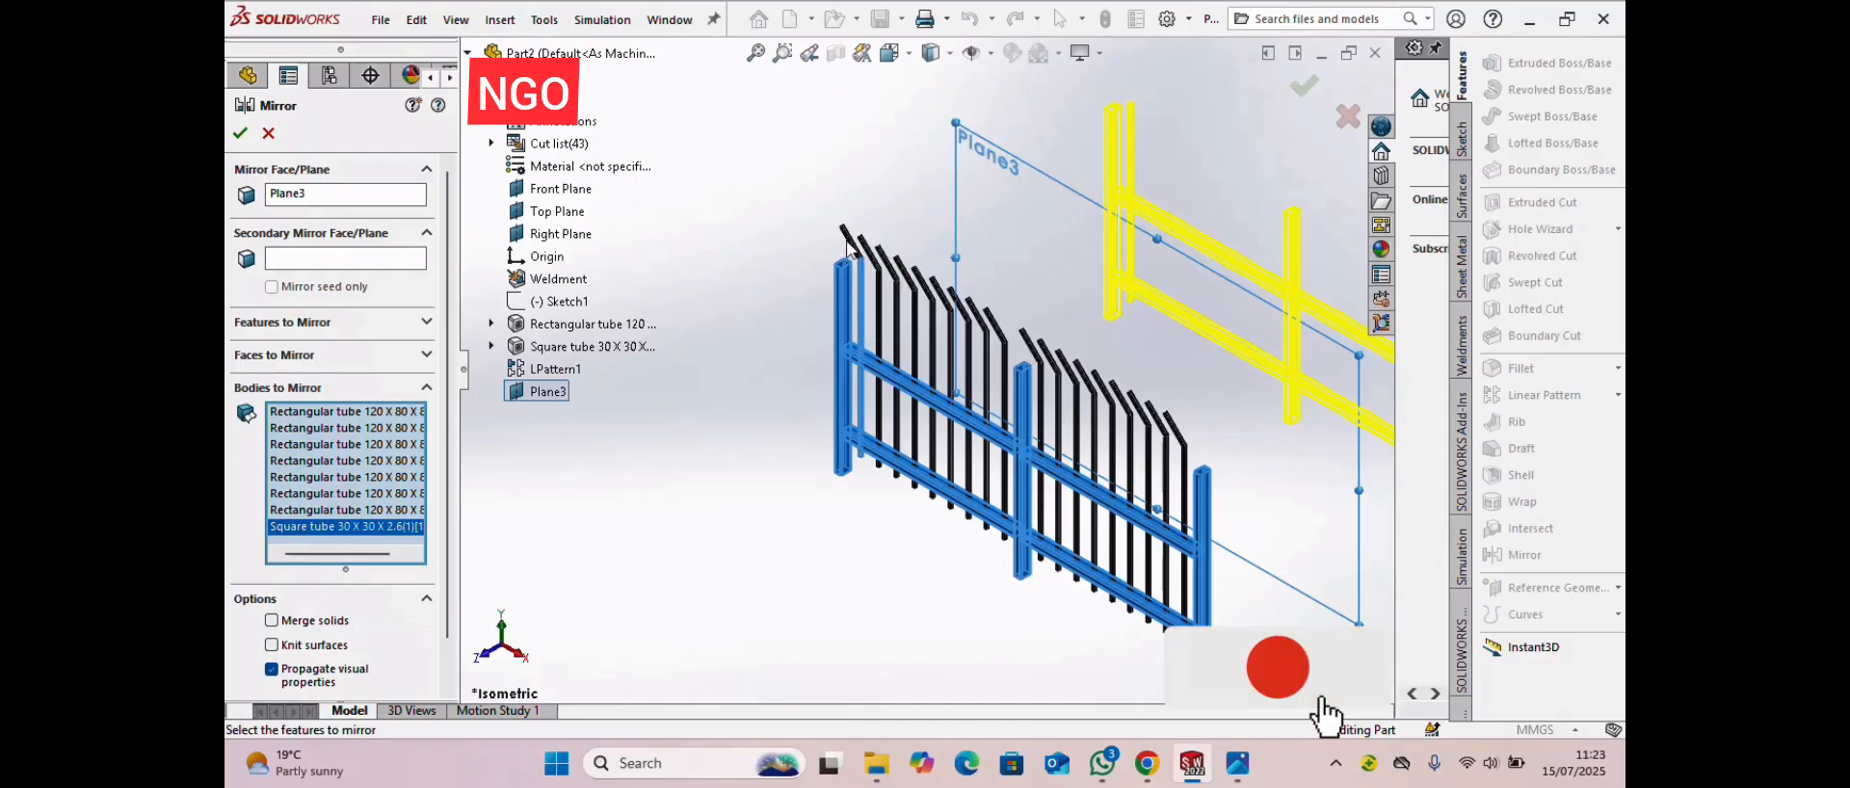
pyautogui.click(871, 256)
pyautogui.click(870, 254)
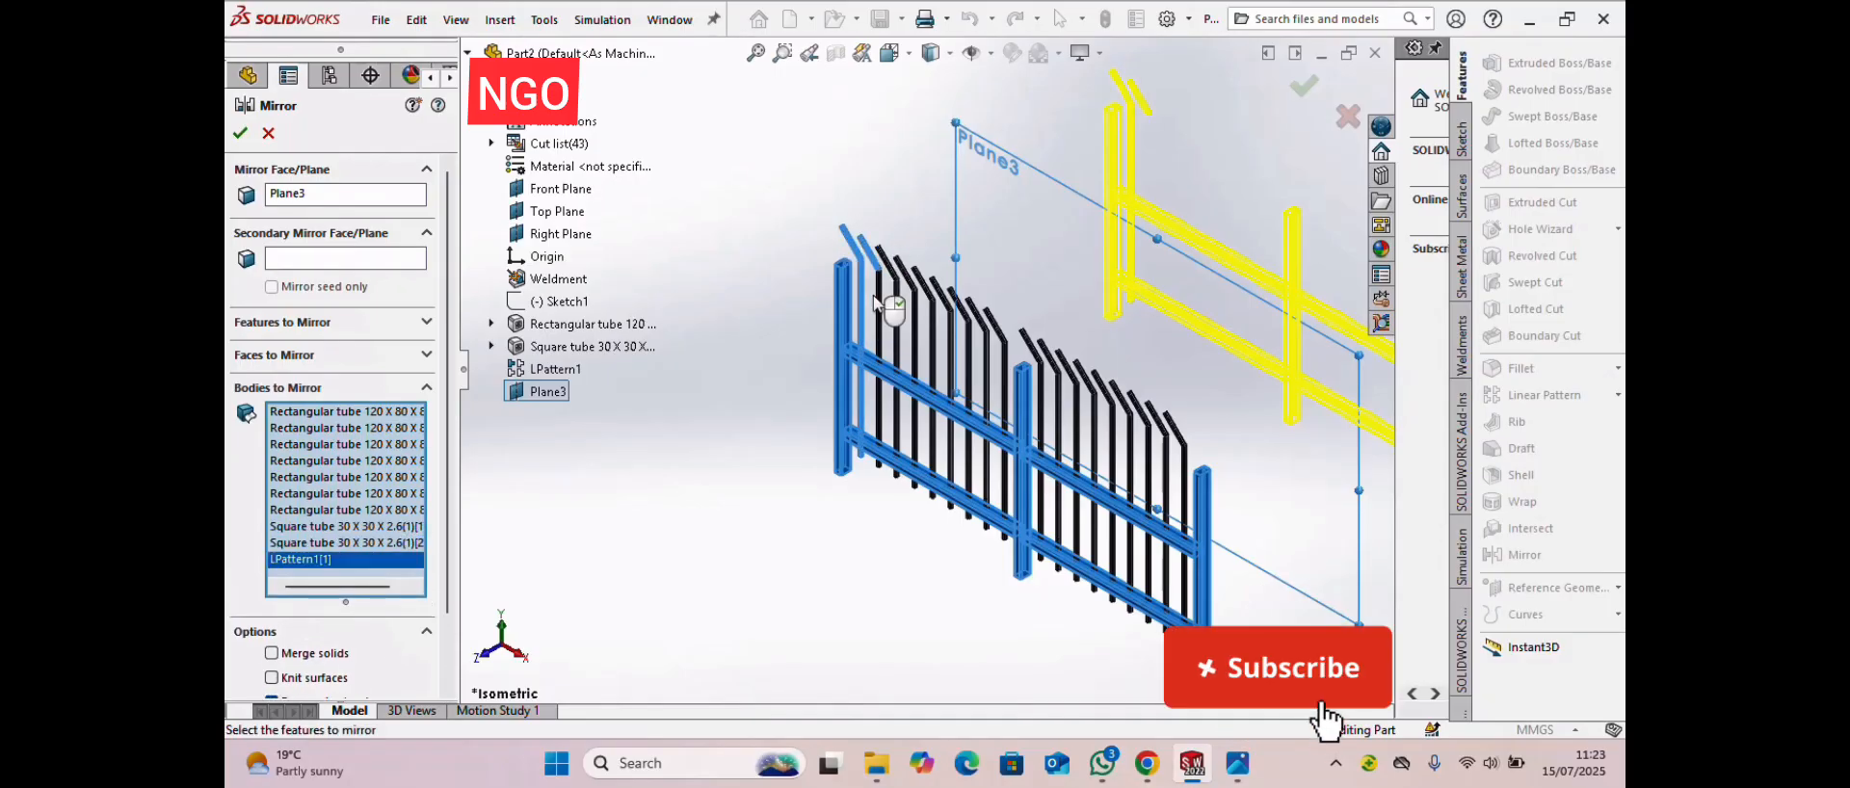
pyautogui.click(877, 303)
pyautogui.click(888, 274)
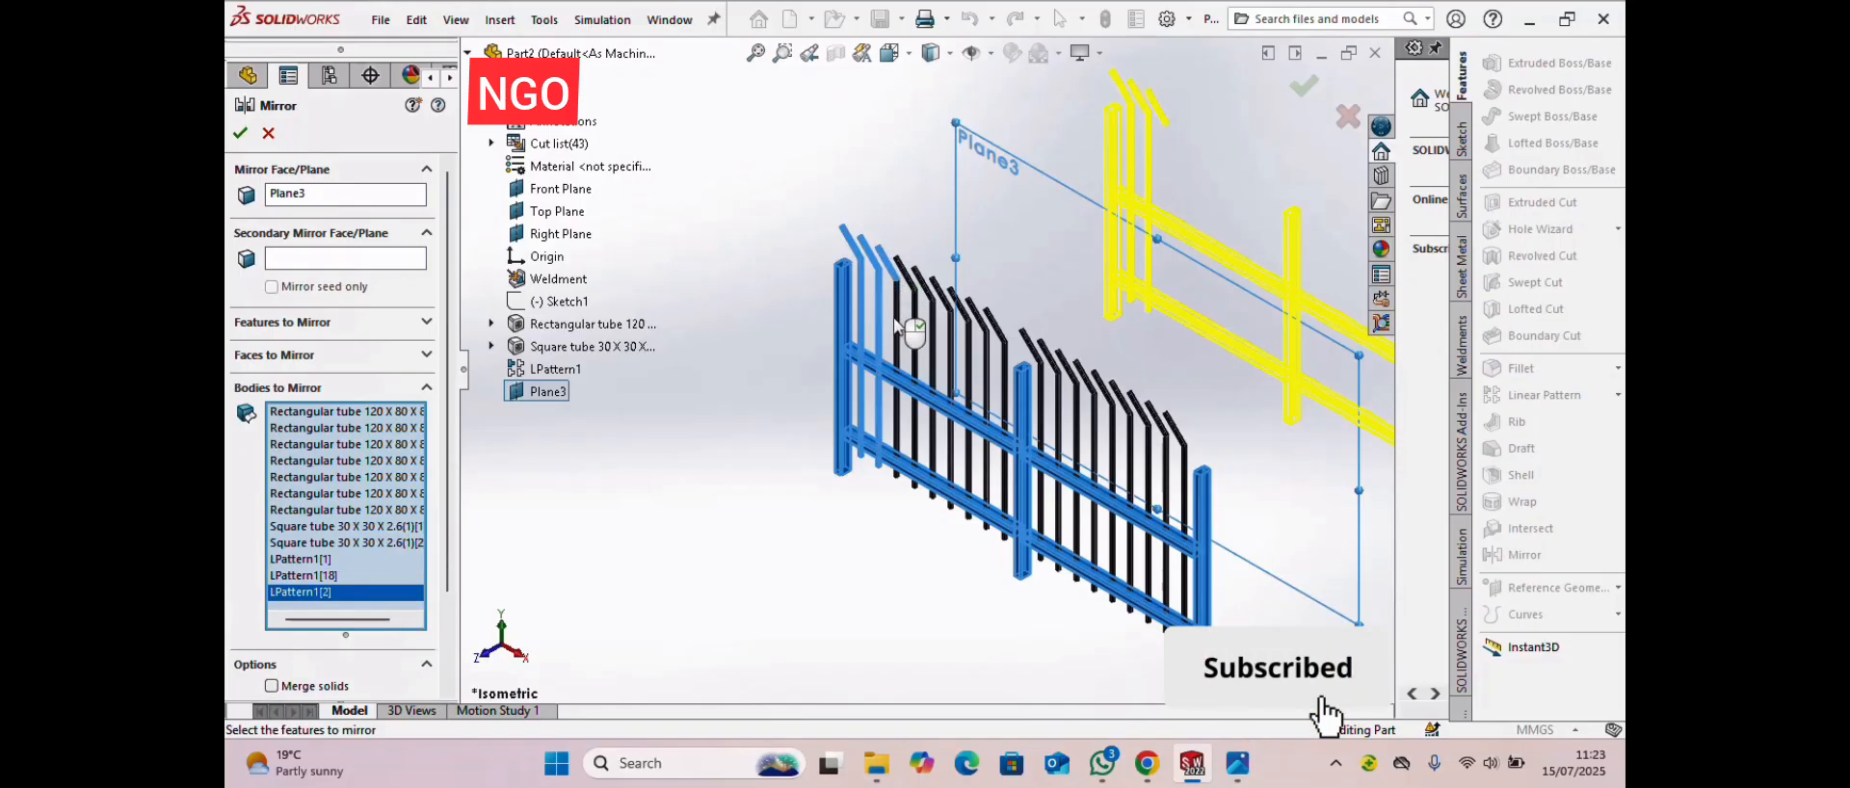
pyautogui.click(913, 342)
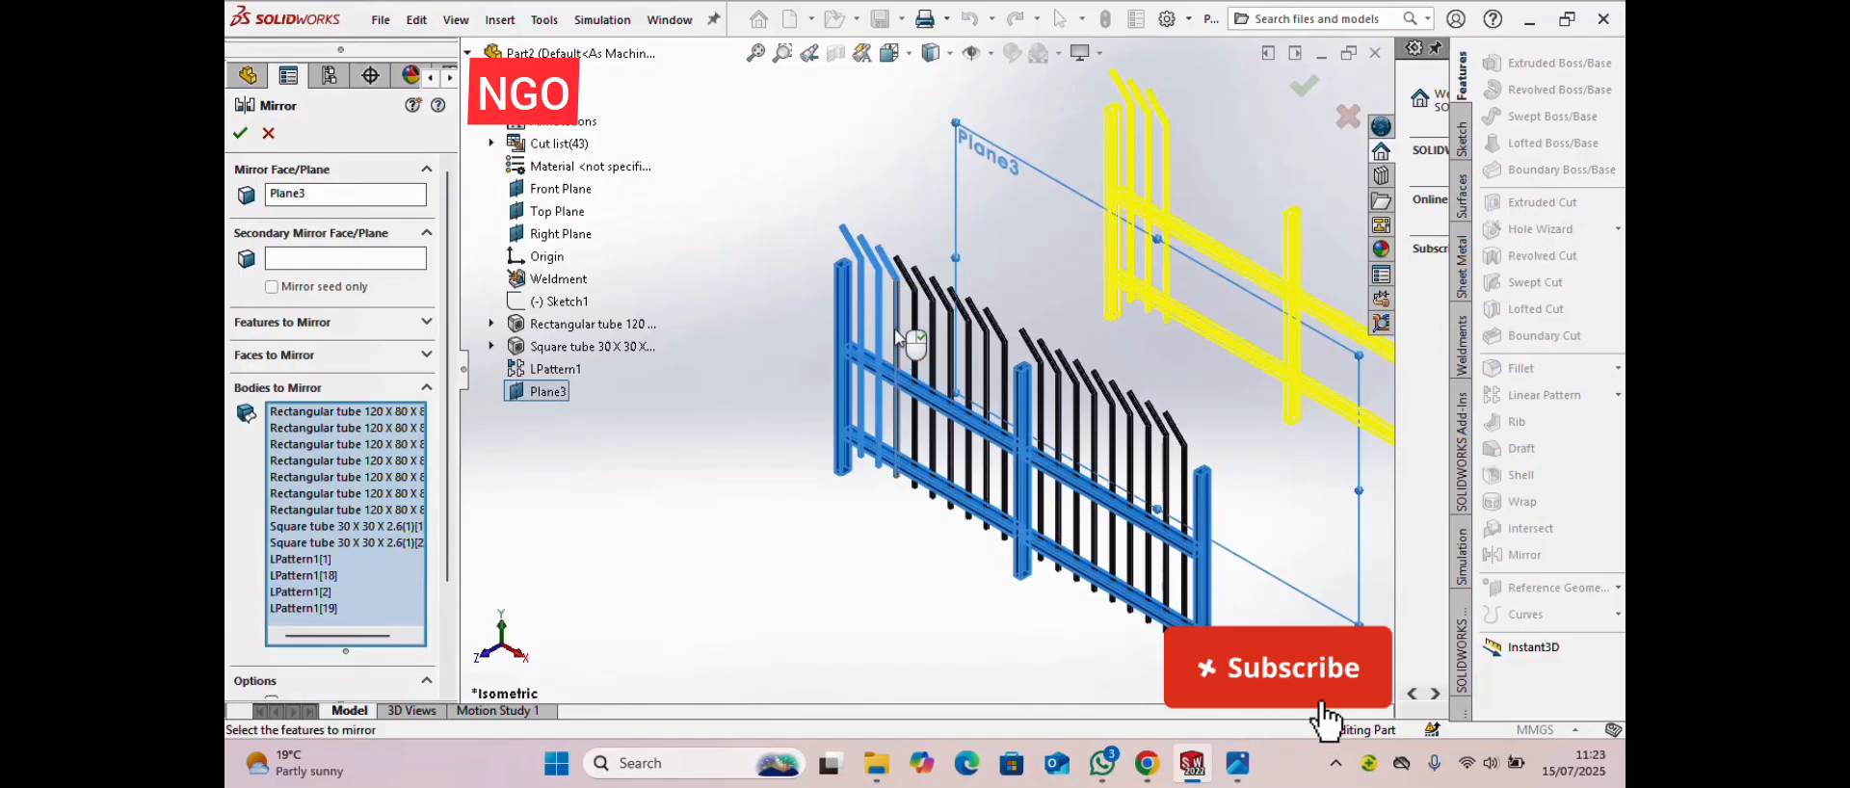
pyautogui.click(906, 280)
pyautogui.click(940, 310)
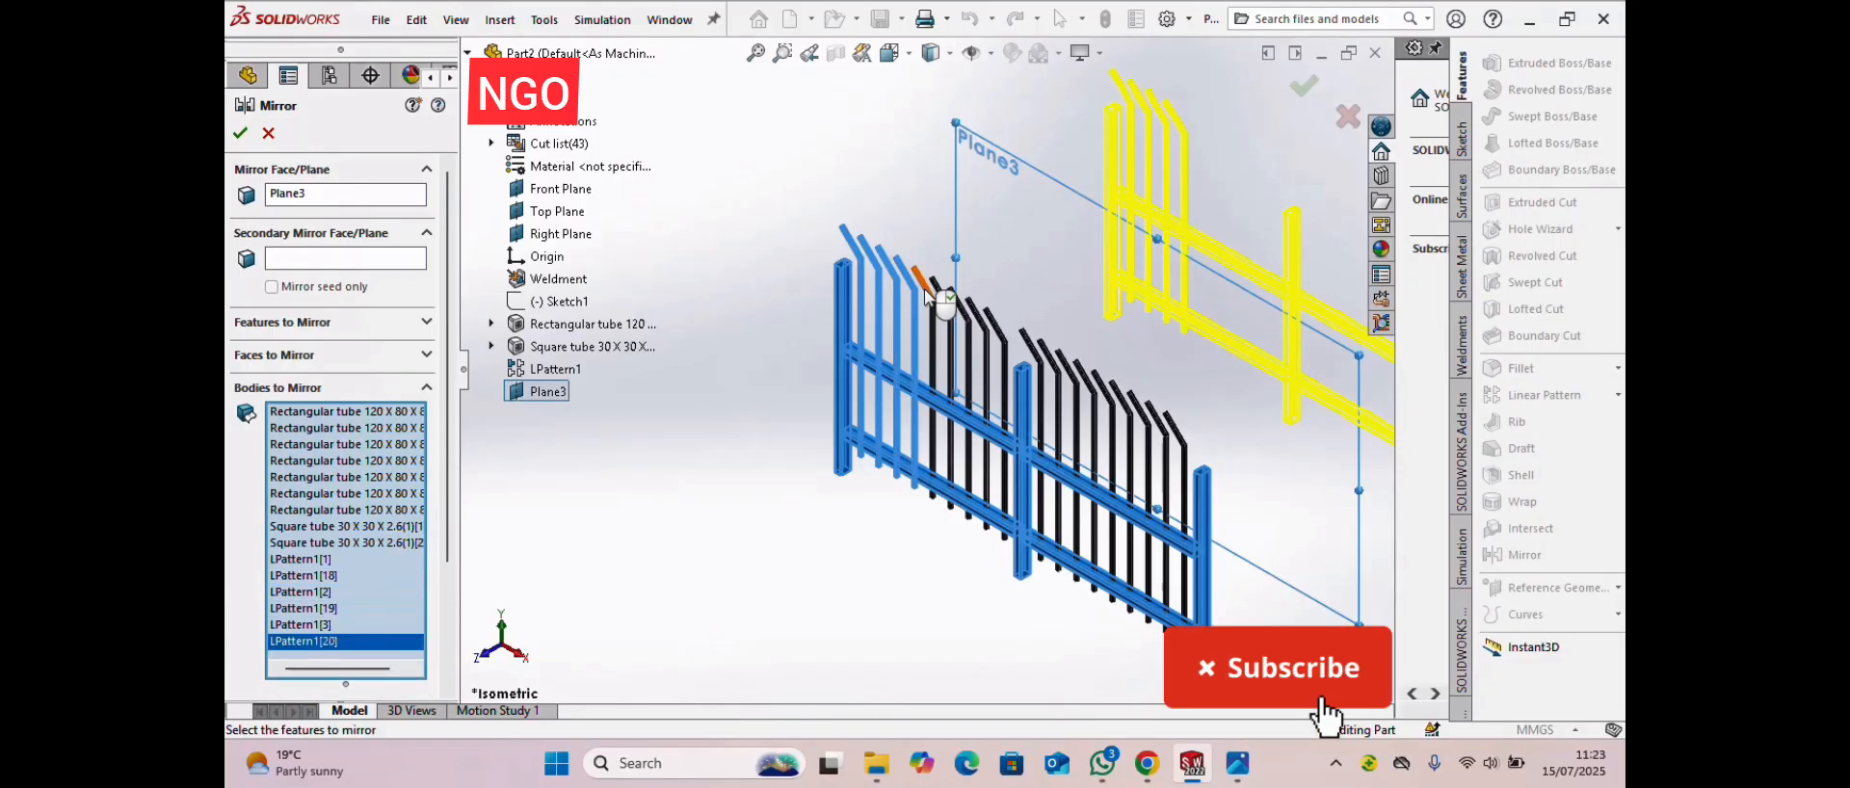
pyautogui.click(925, 285)
pyautogui.click(948, 297)
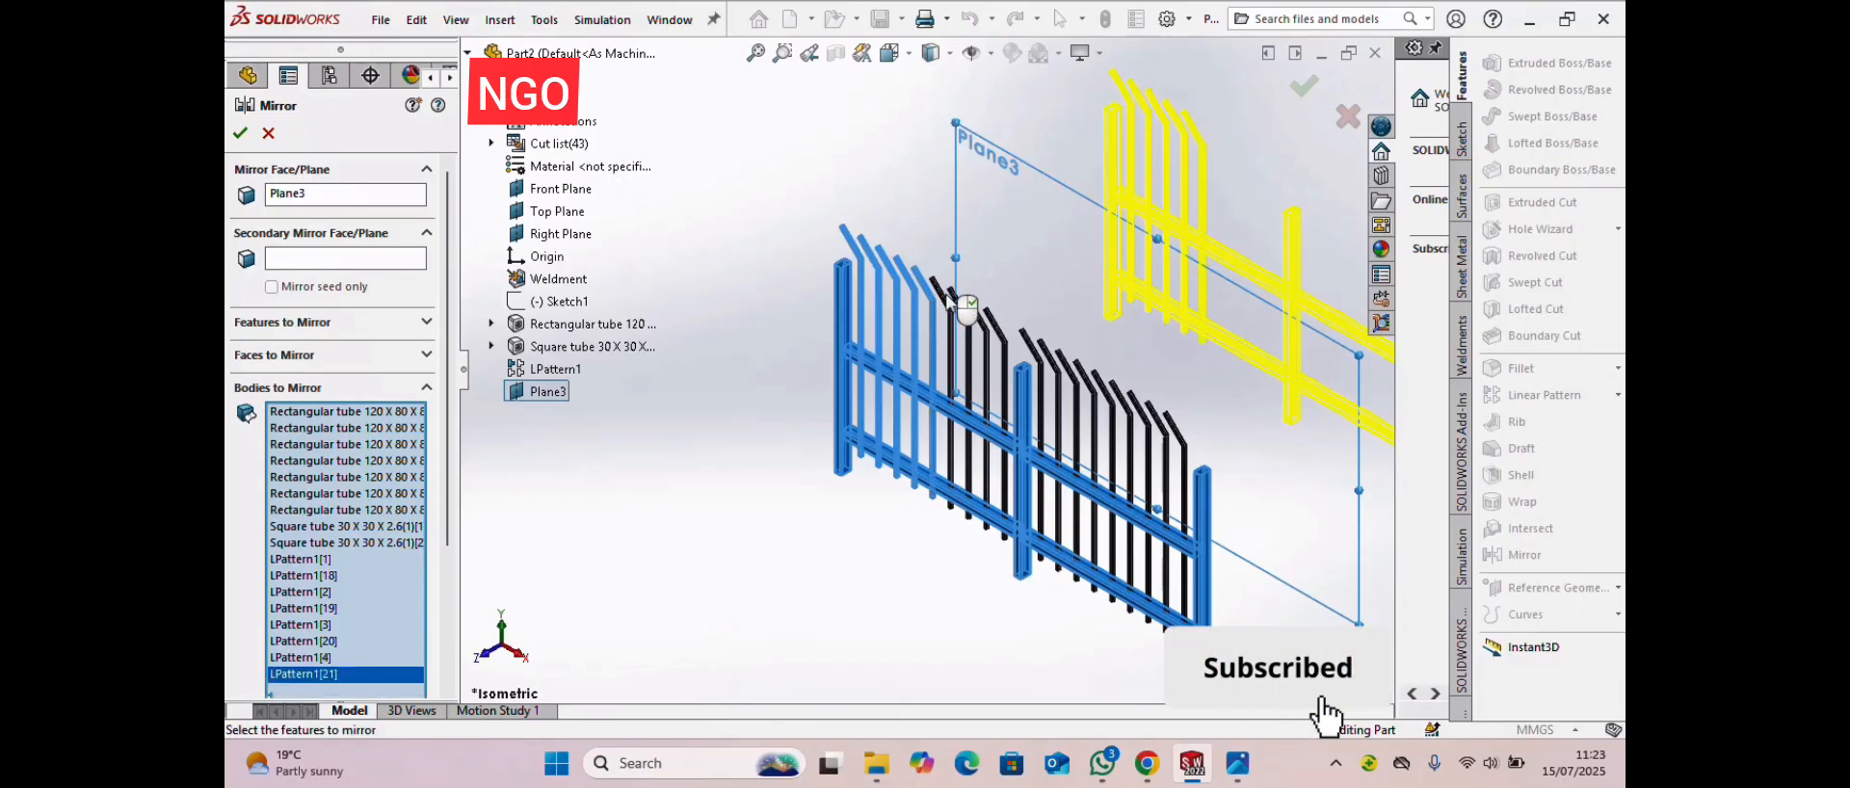
pyautogui.click(948, 316)
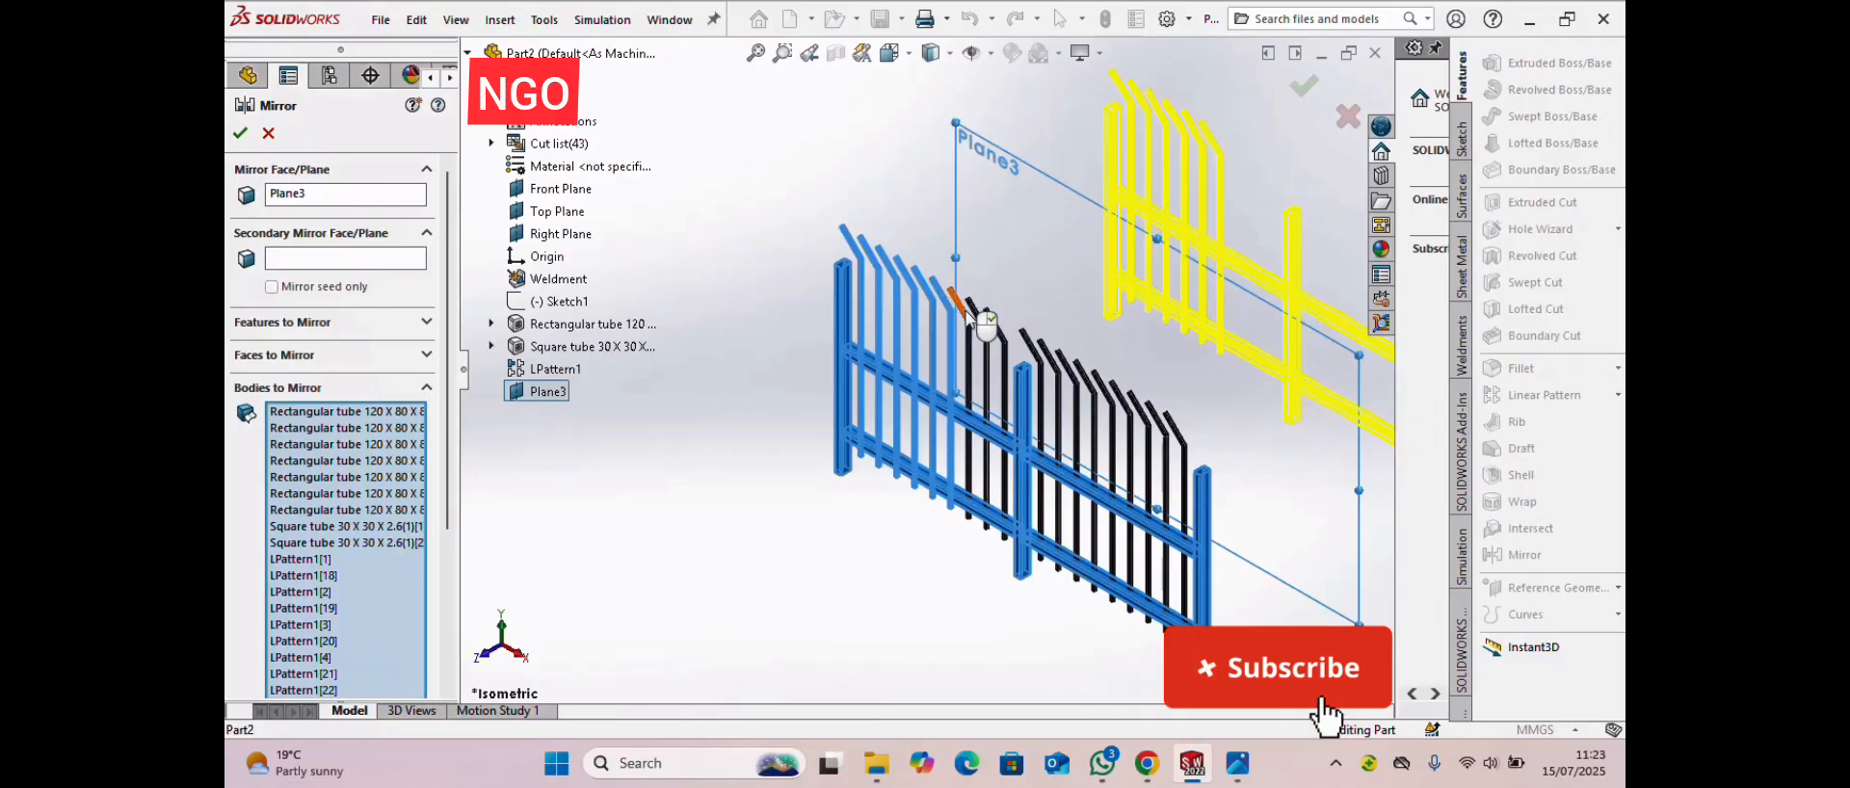
pyautogui.click(970, 369)
pyautogui.click(987, 372)
pyautogui.click(999, 331)
pyautogui.click(1004, 375)
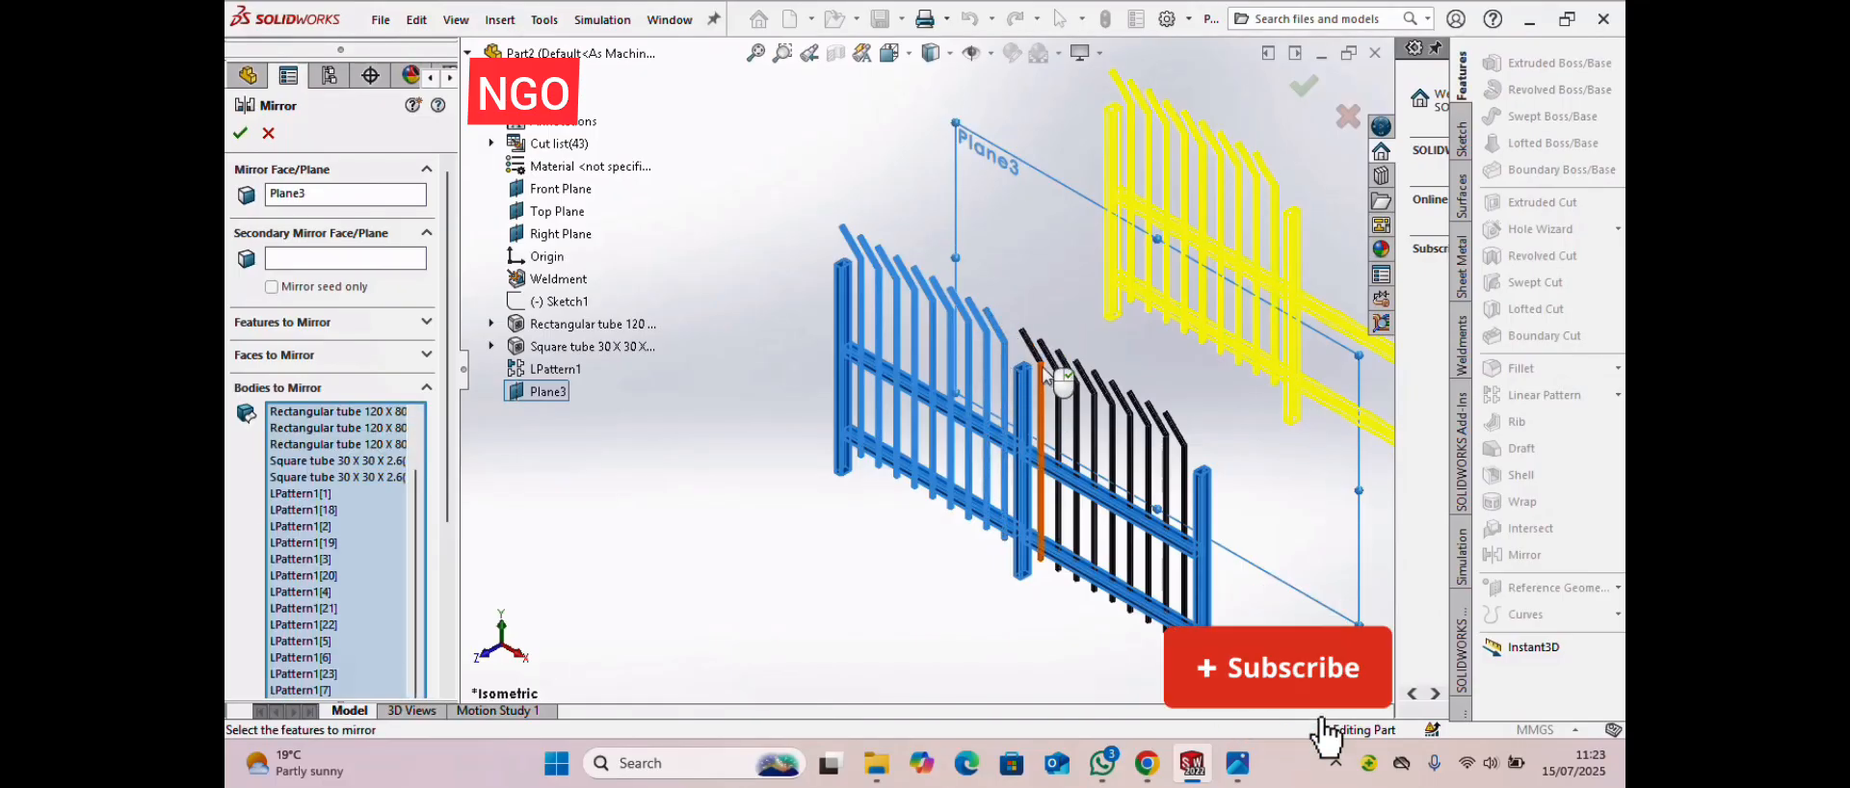
# - Add the vertical and slanted tubes of all pickets between the middle post and the far end post to the mirrored bodies
pyautogui.click(1040, 382)
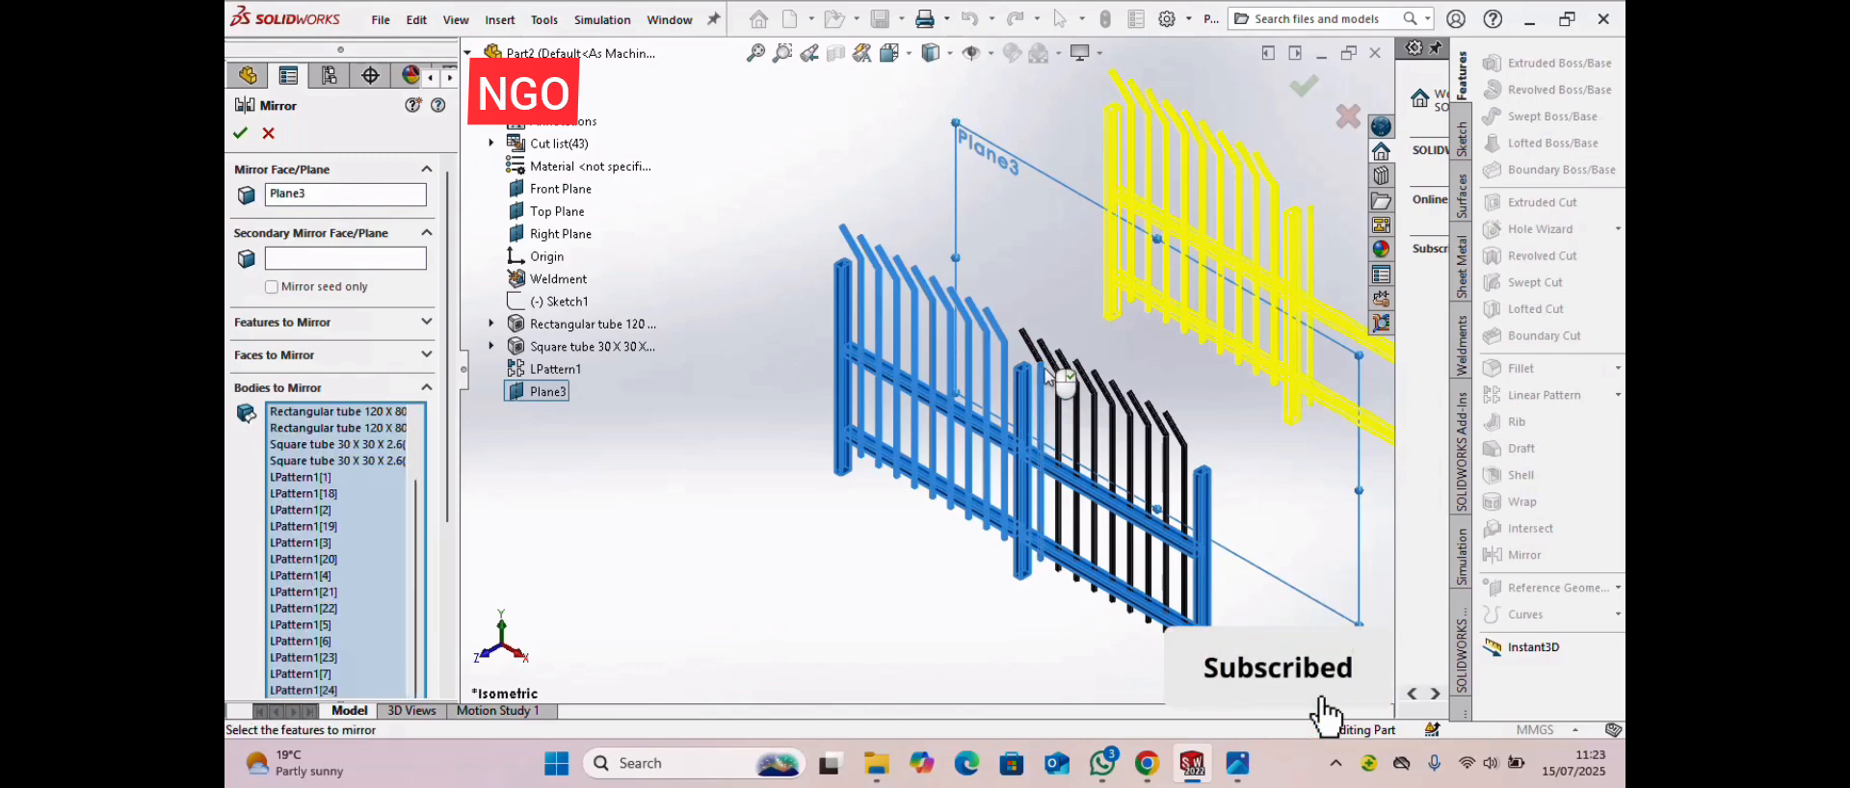
pyautogui.click(1029, 346)
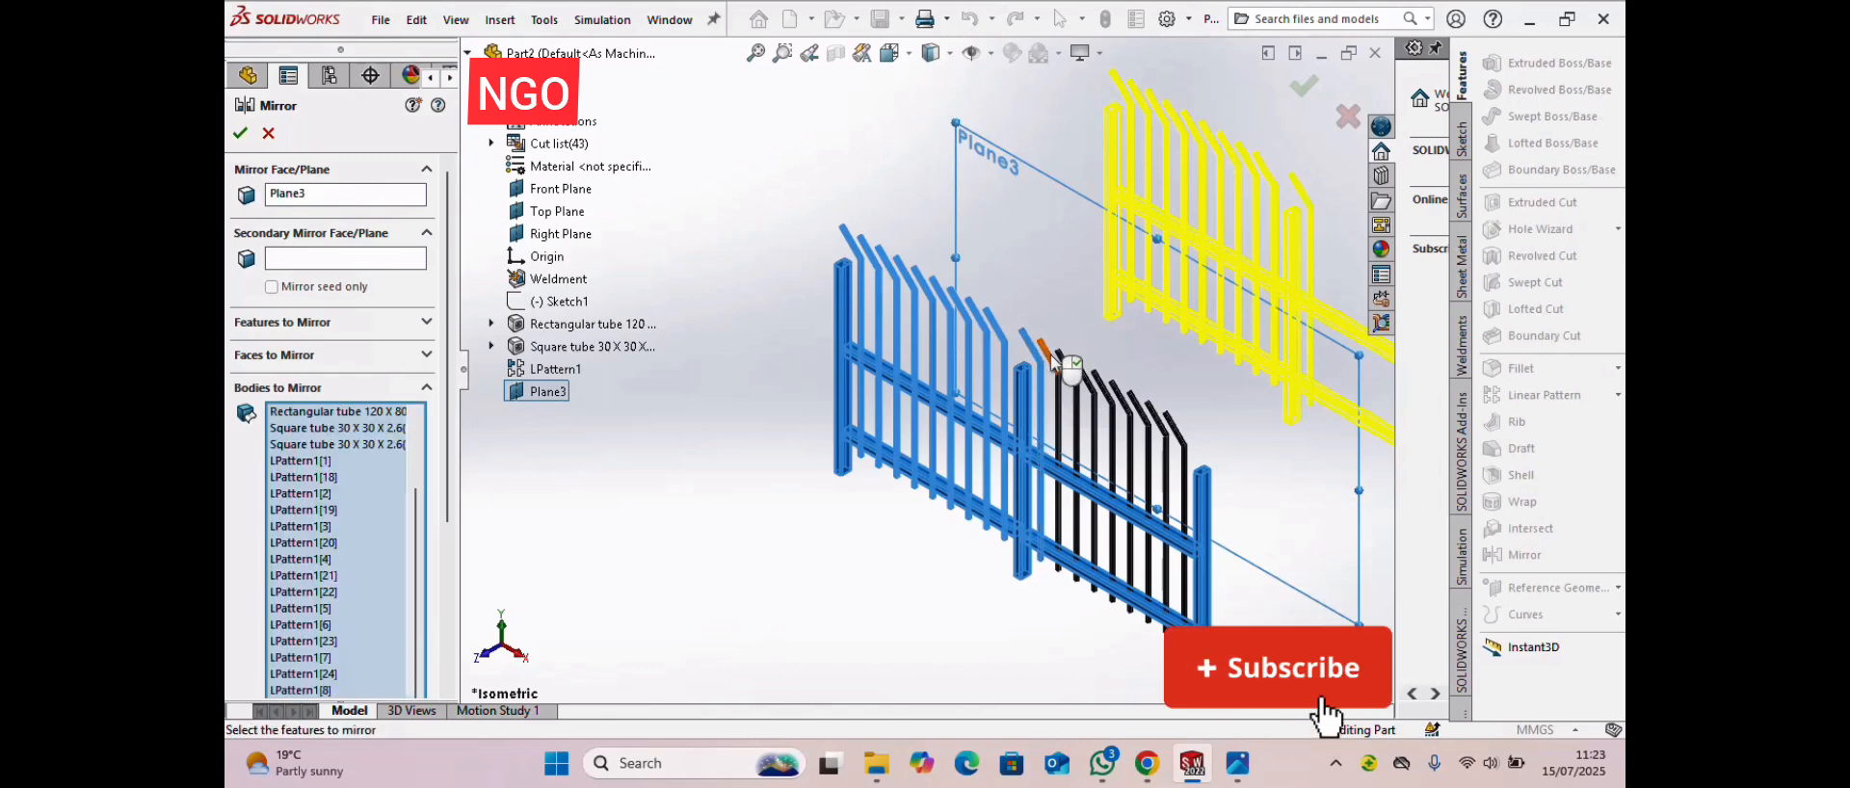
pyautogui.click(1048, 354)
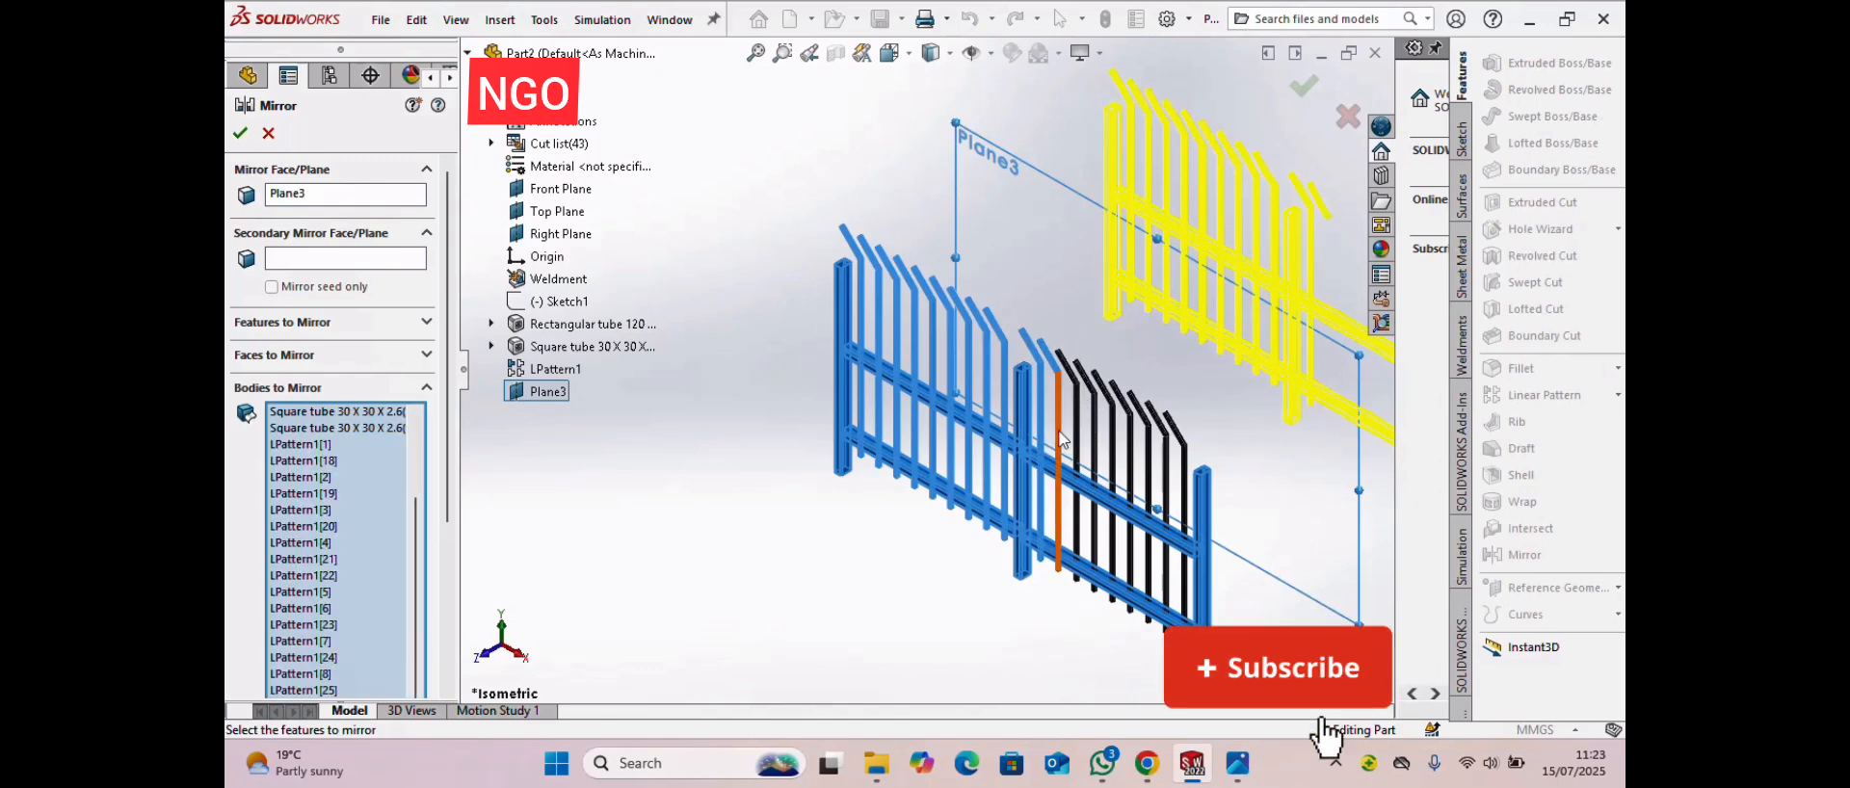
pyautogui.click(1057, 426)
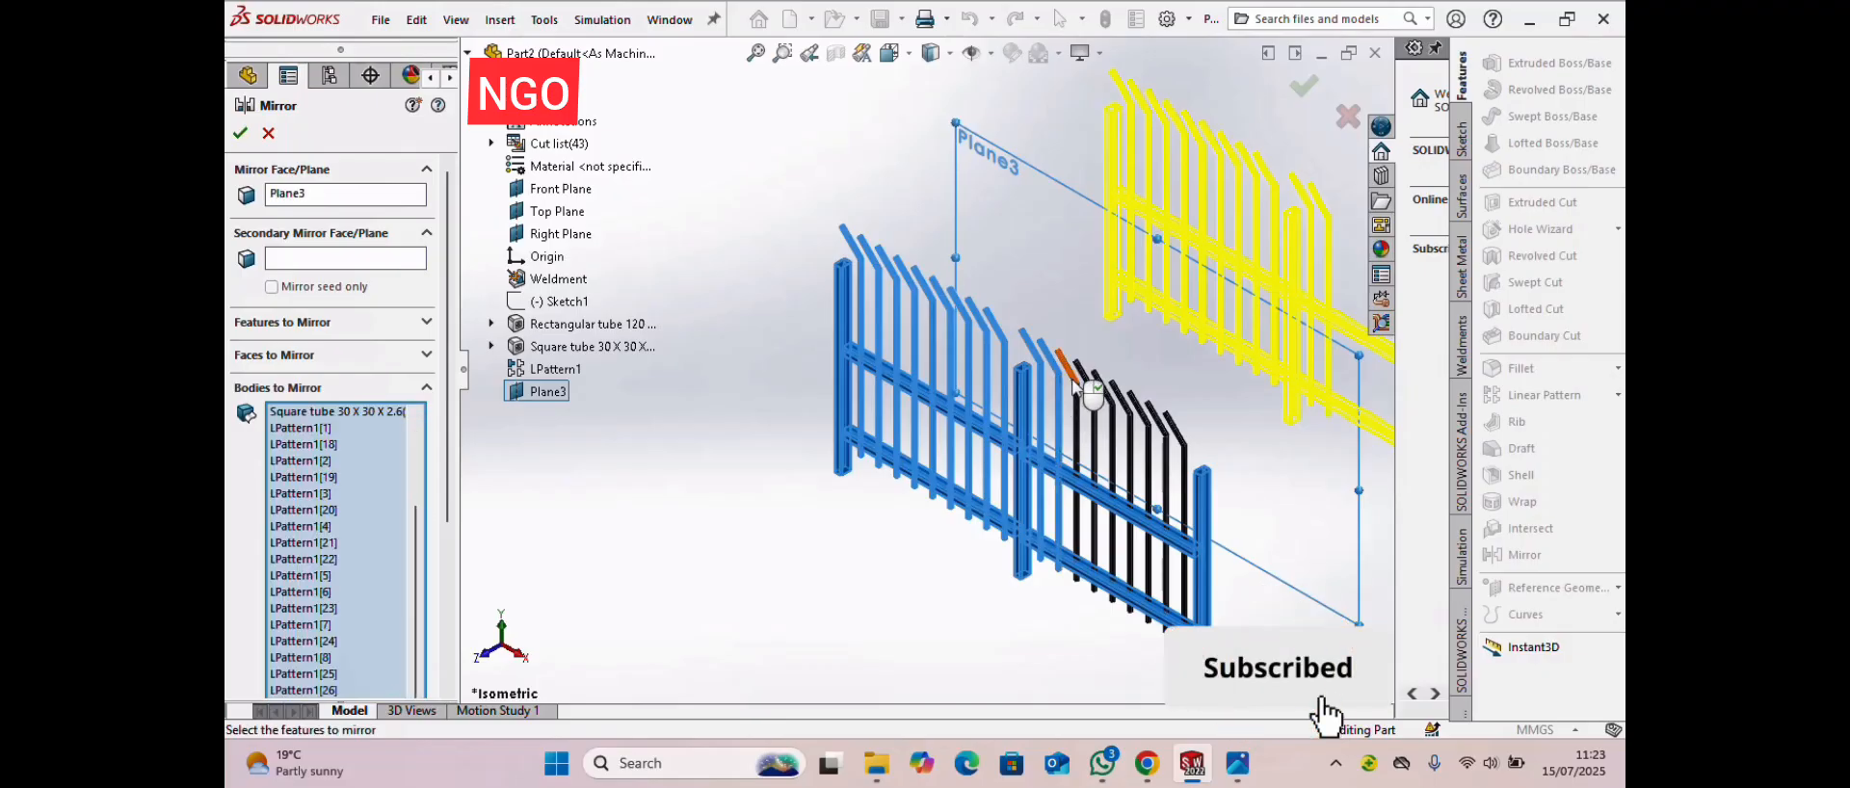
pyautogui.click(1076, 378)
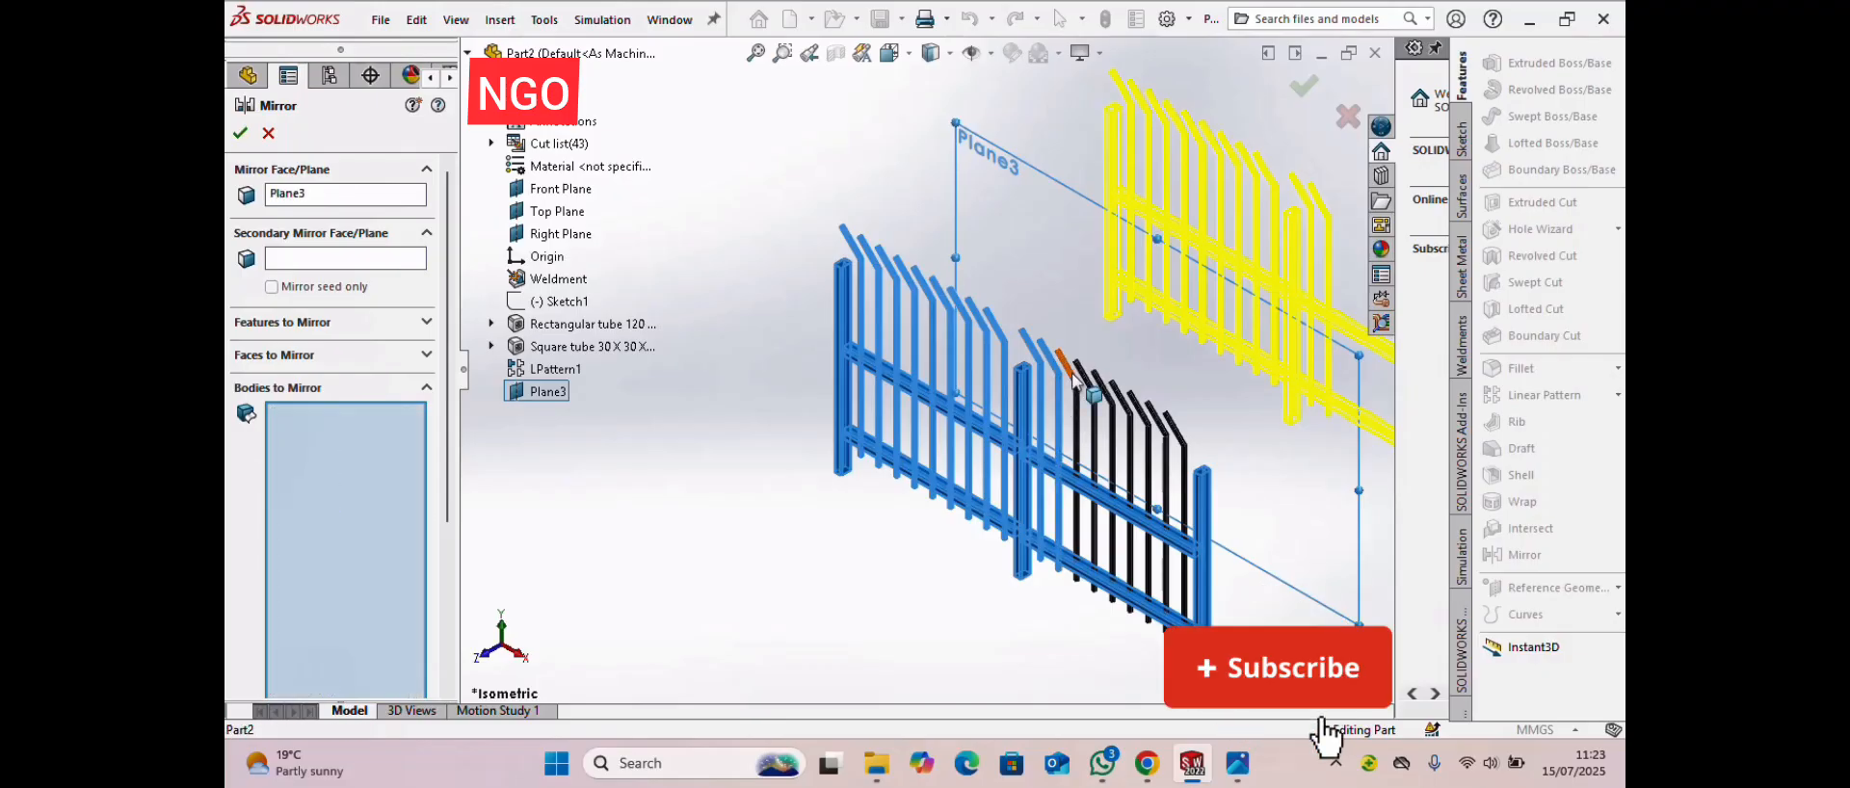
pyautogui.click(1078, 426)
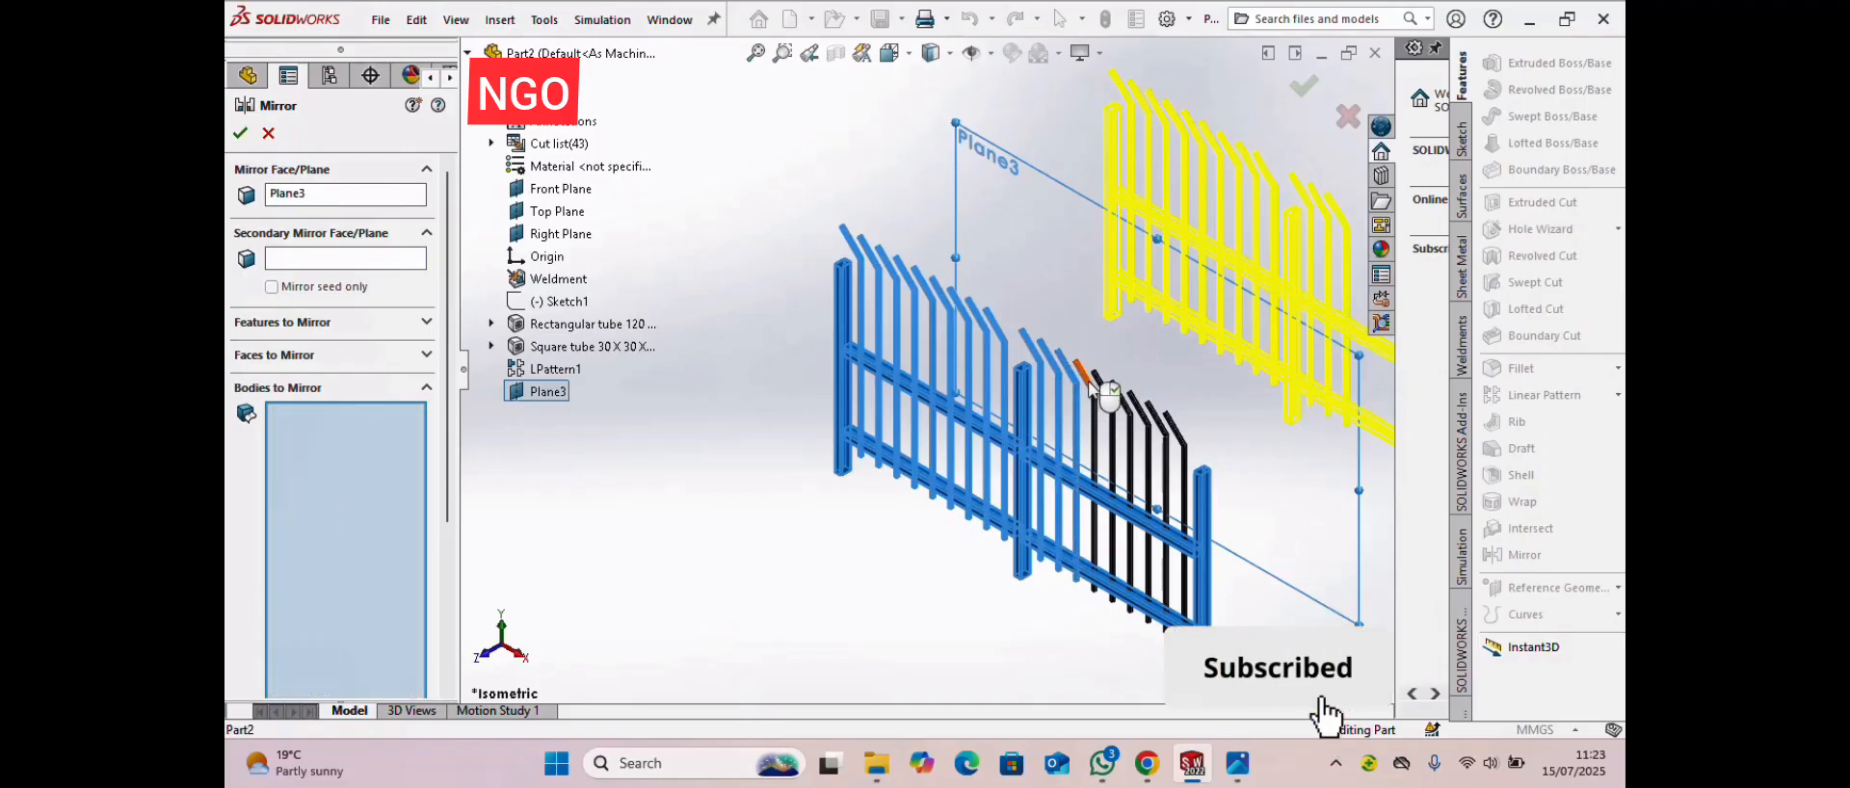
pyautogui.click(1120, 434)
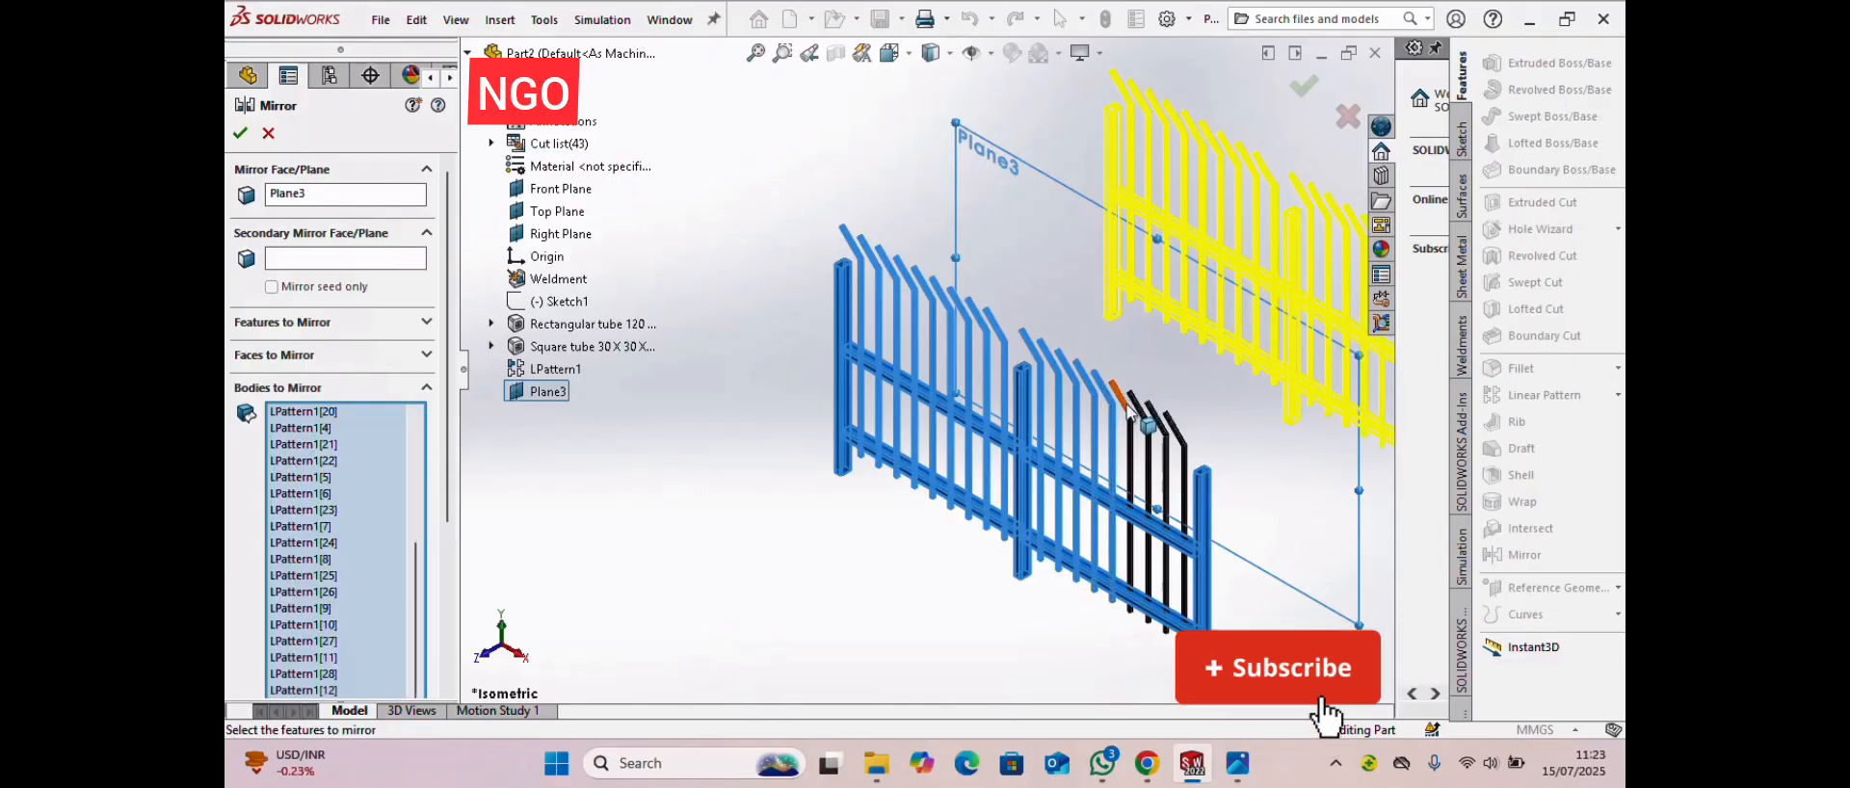
pyautogui.click(1133, 460)
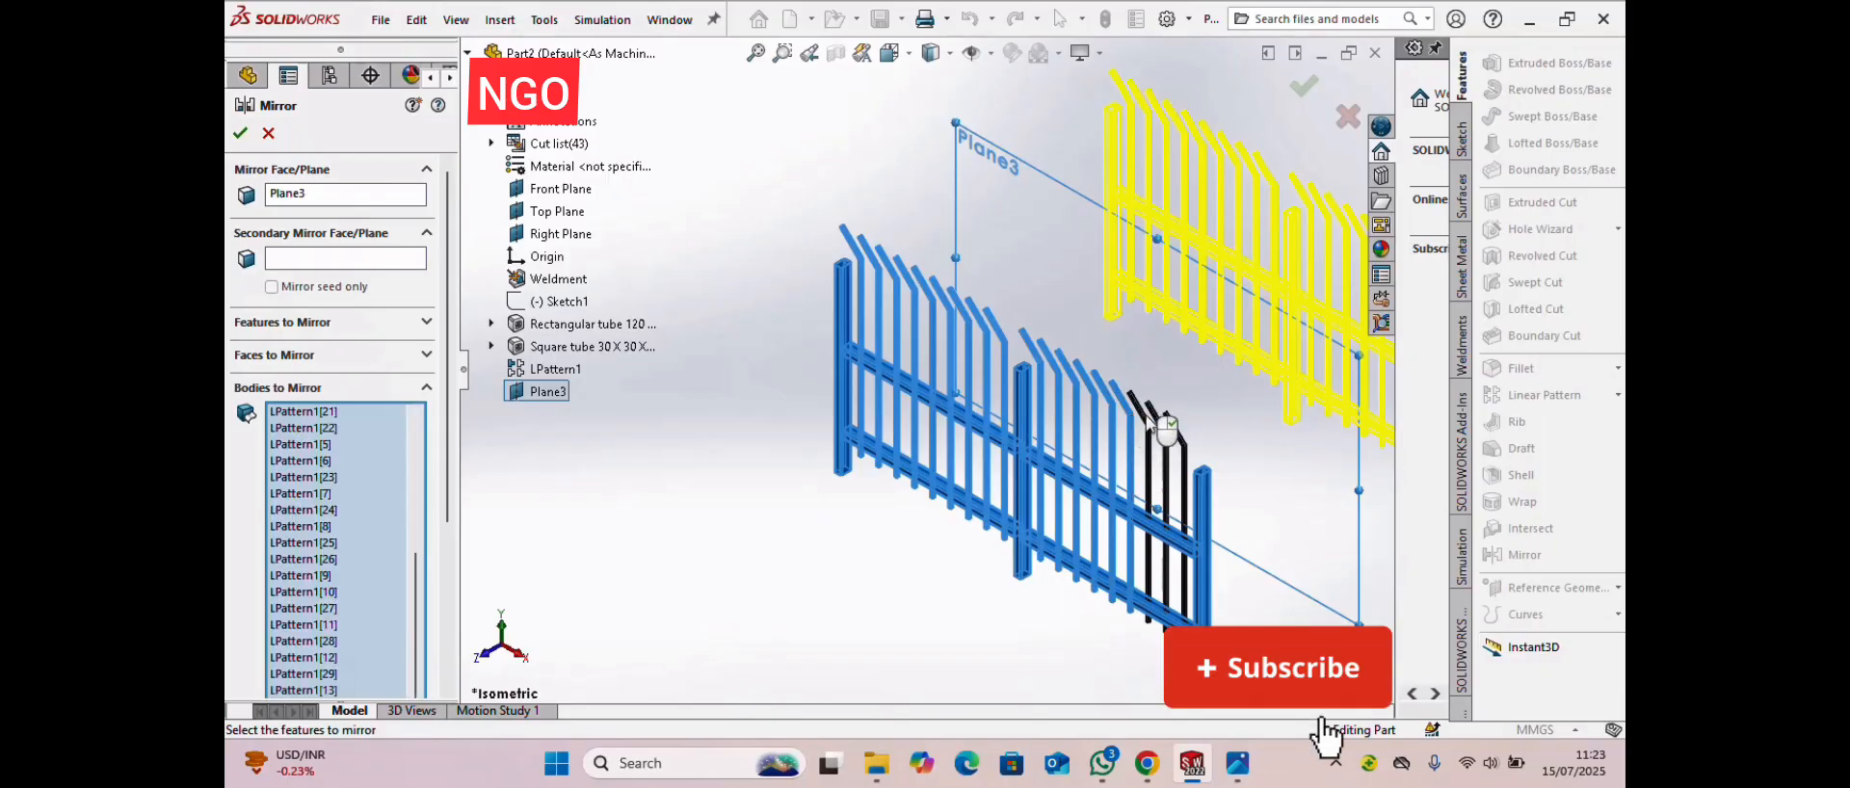
pyautogui.click(1147, 419)
pyautogui.click(1160, 423)
pyautogui.click(1164, 464)
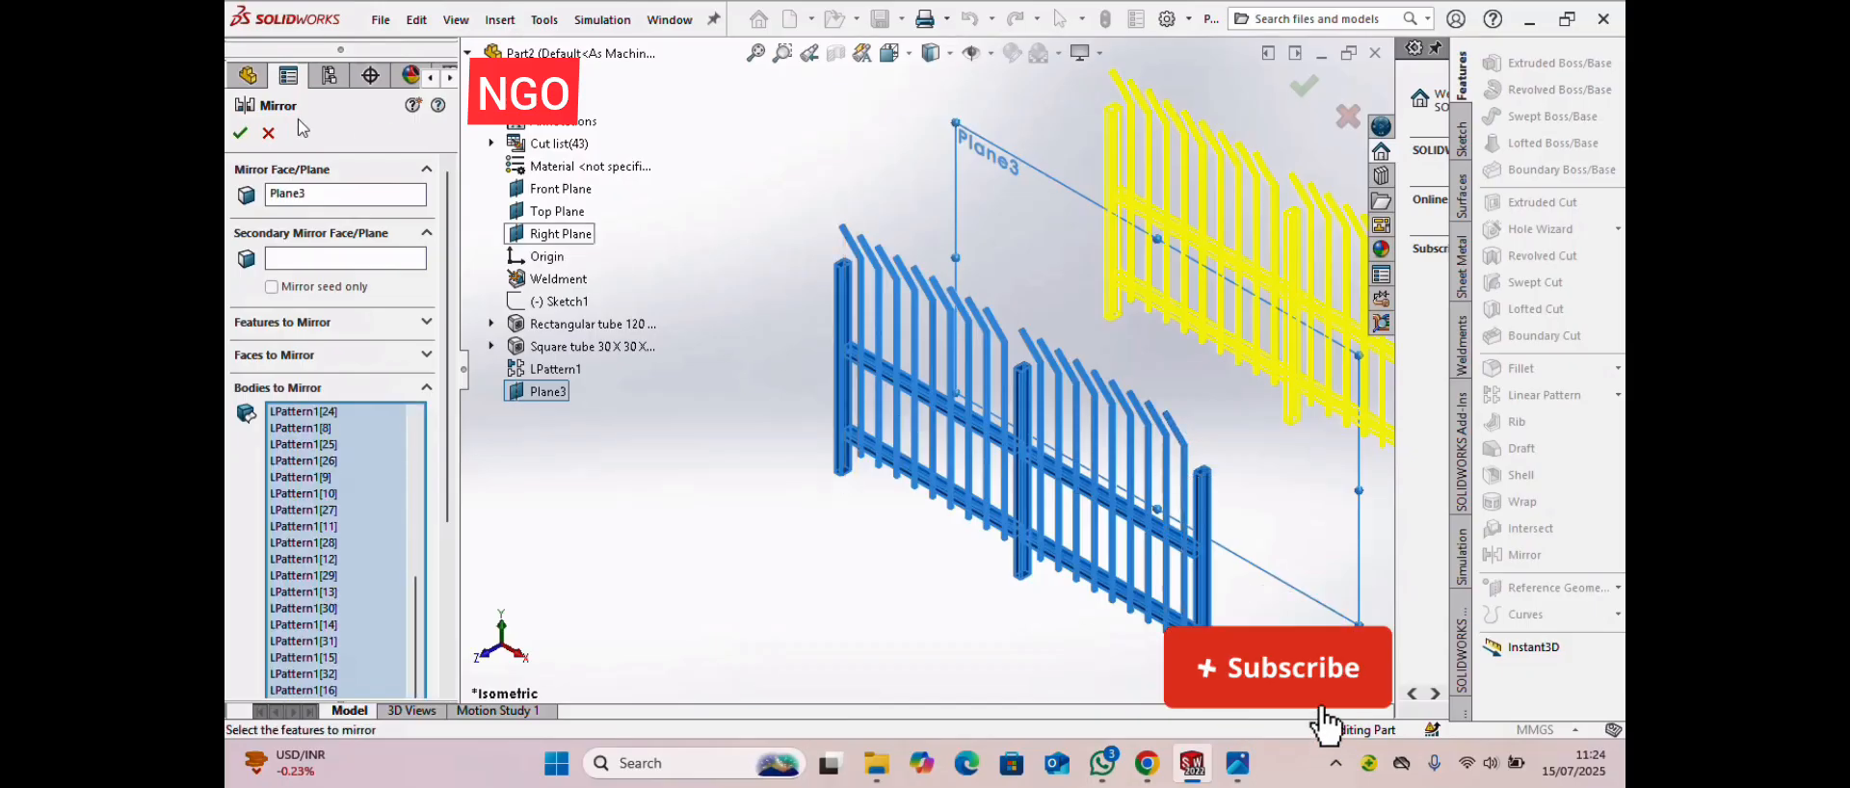
# - Complete the mirror of the selected posts, rails and pickets about the offset plane
pyautogui.click(240, 134)
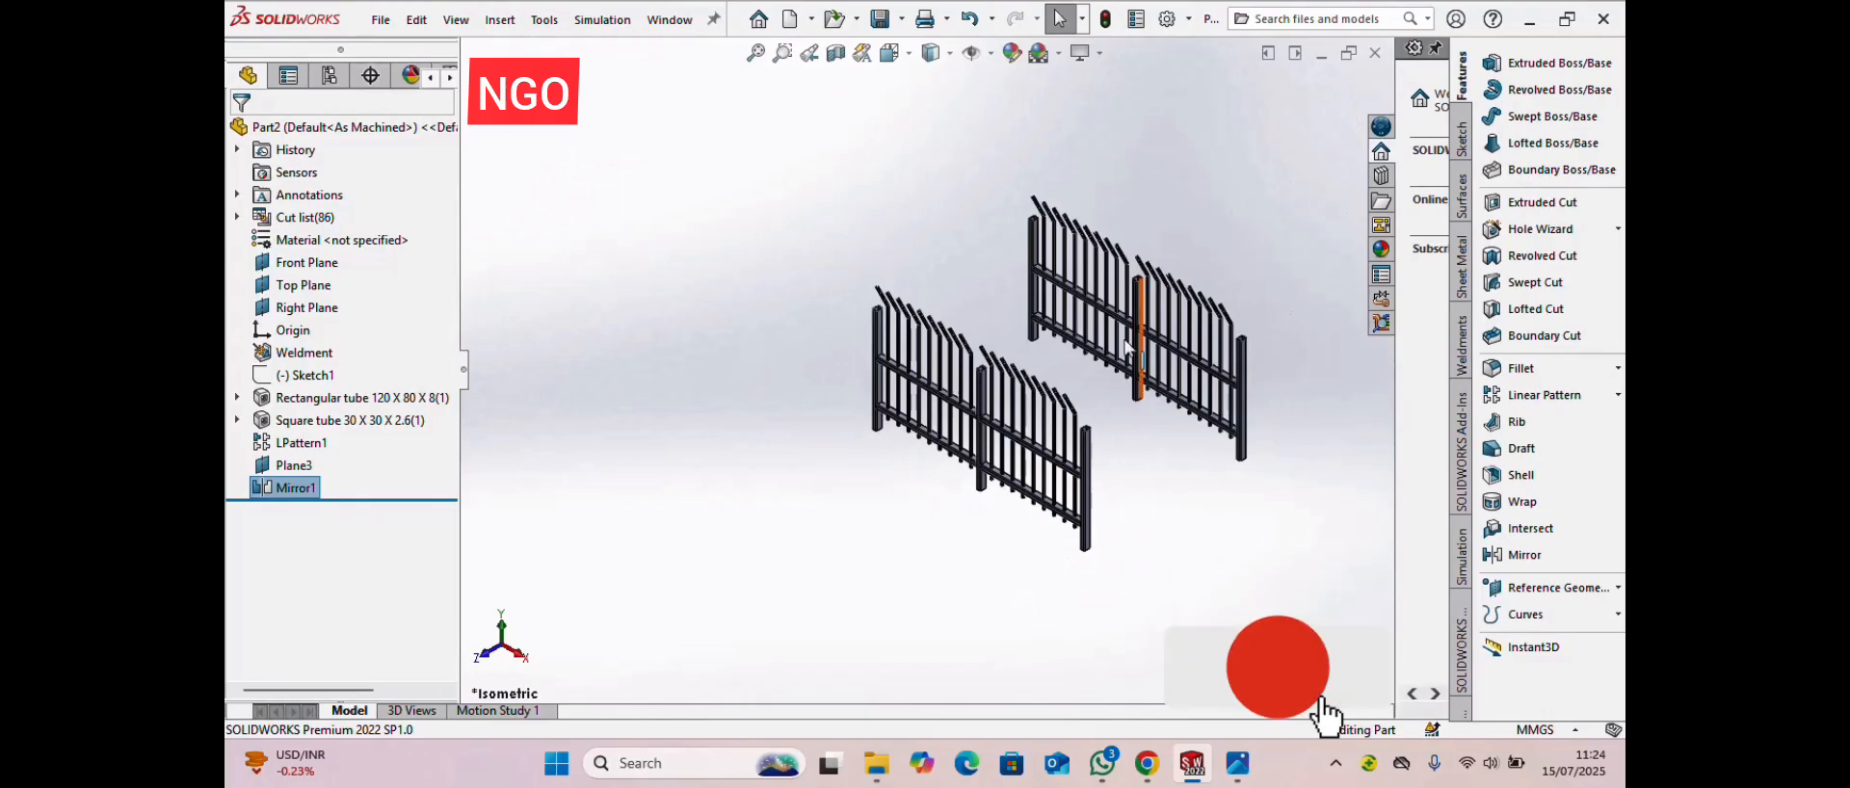
pyautogui.scroll(-2, 1122, 342)
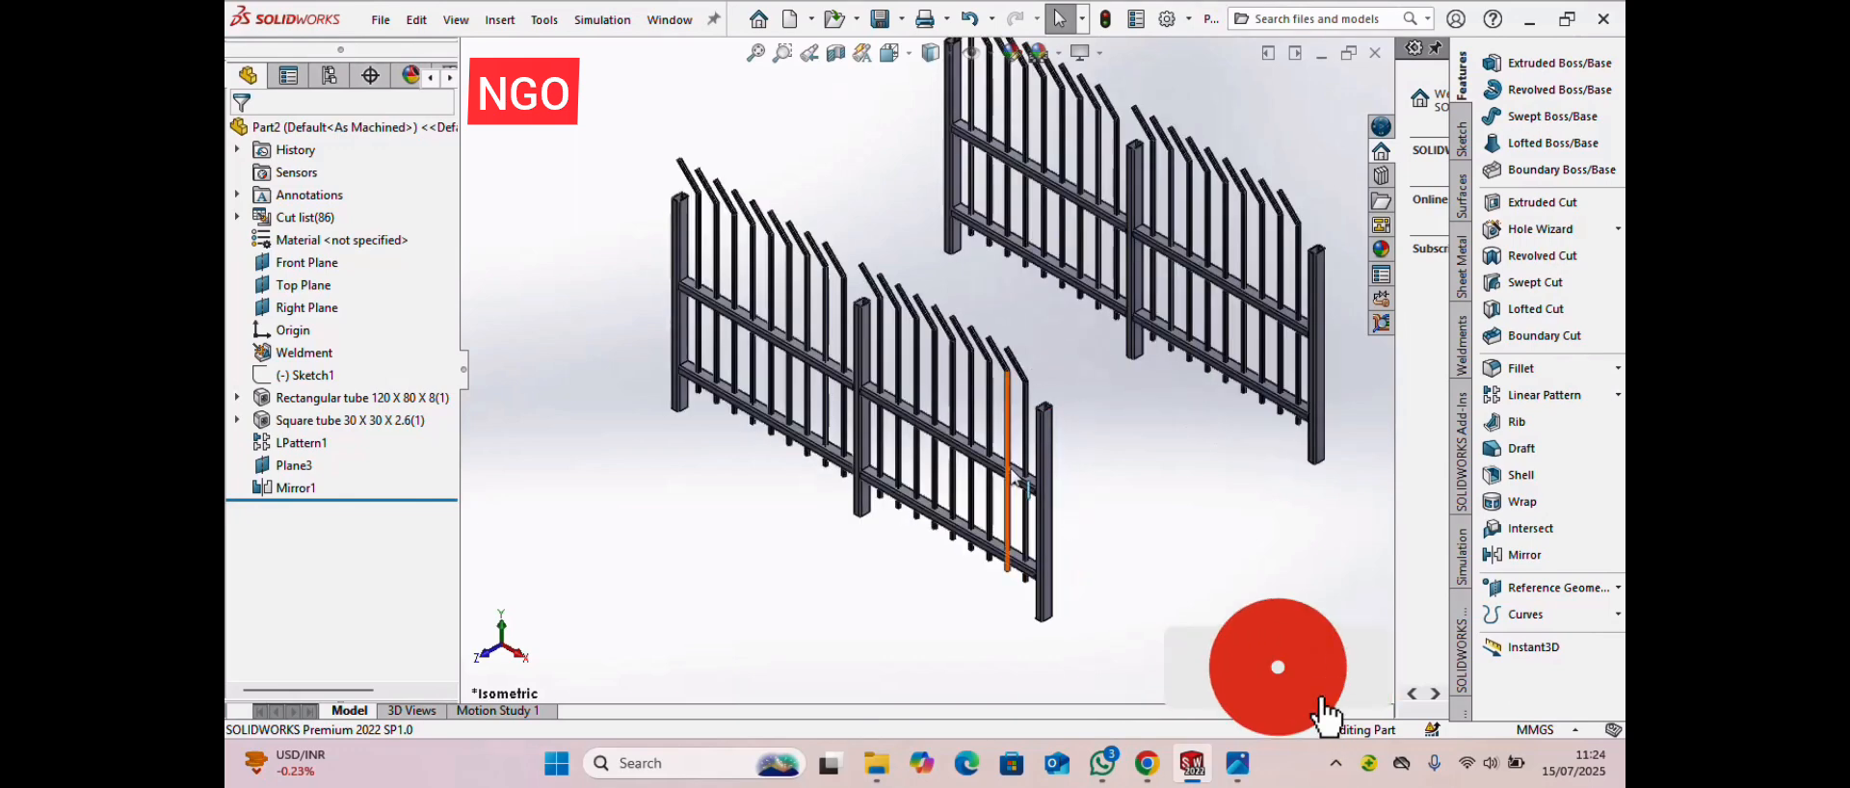
pyautogui.scroll(-4, 1086, 471)
pyautogui.scroll(4, 1234, 374)
pyautogui.scroll(-2, 1200, 291)
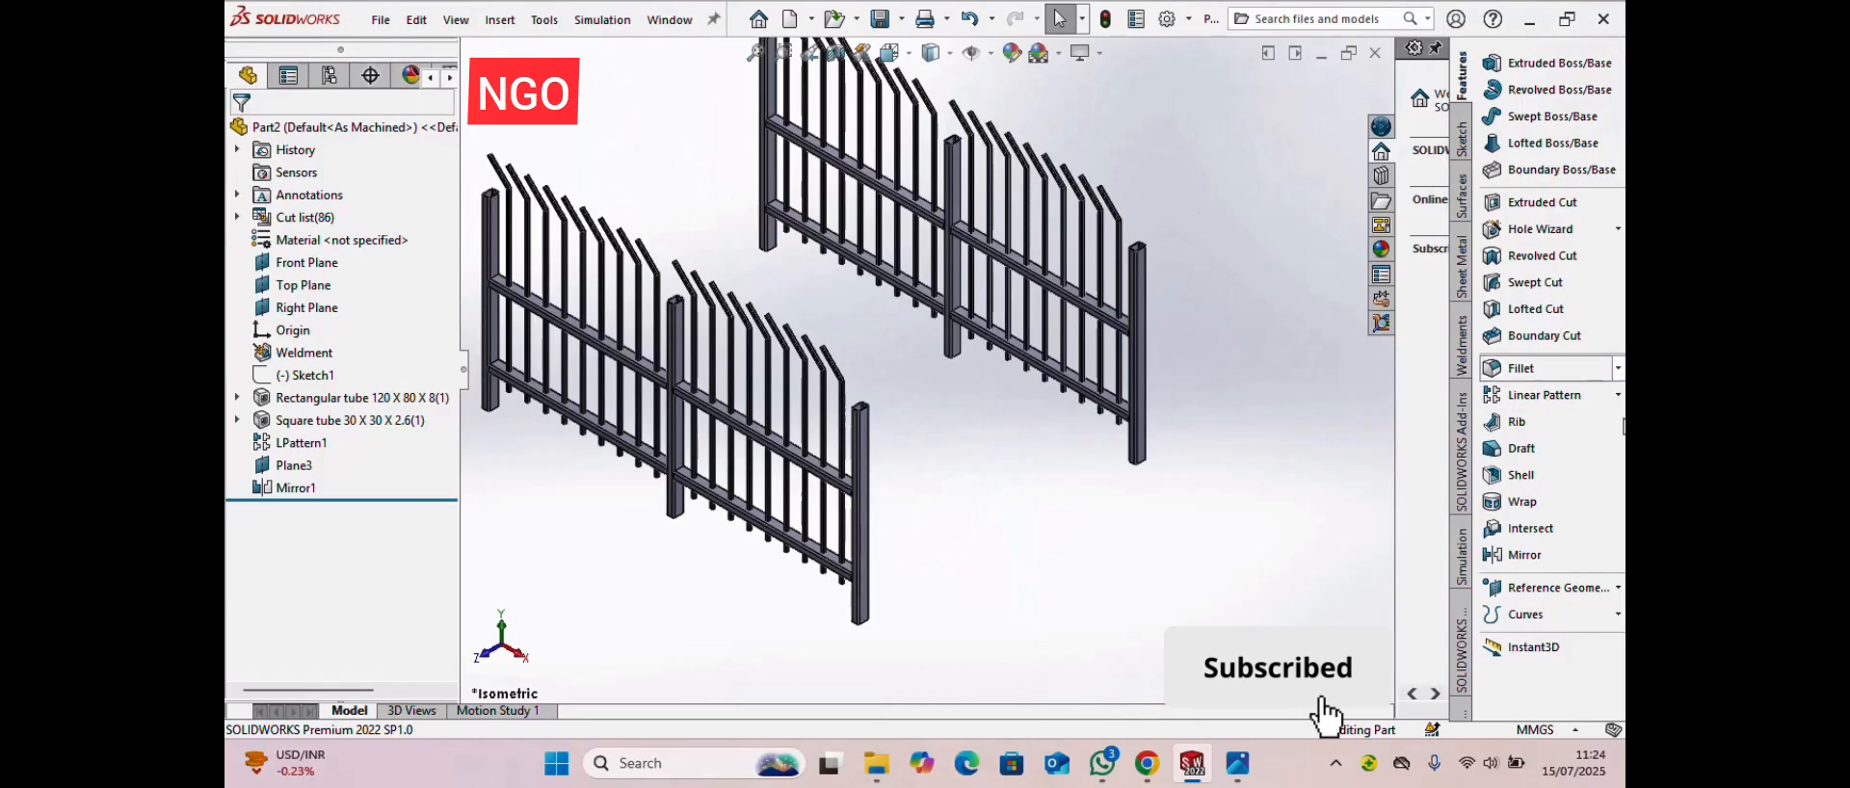
# - Try a reference mid plane between the Right Plane and a face of the front panel's far end post
pyautogui.click(1619, 588)
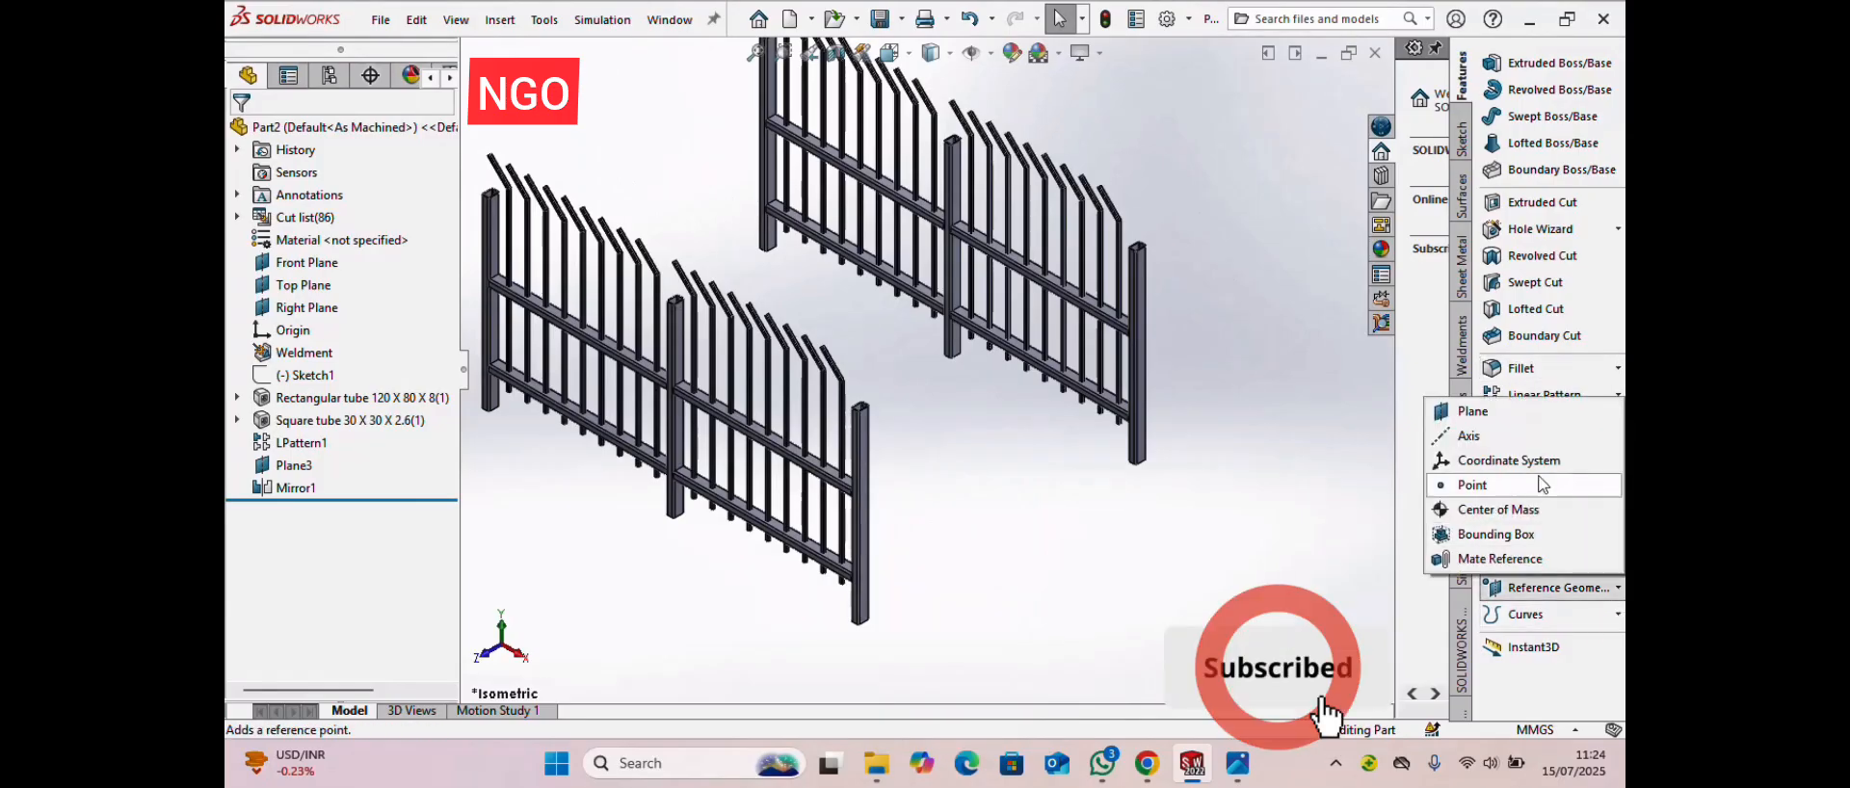
pyautogui.click(1491, 414)
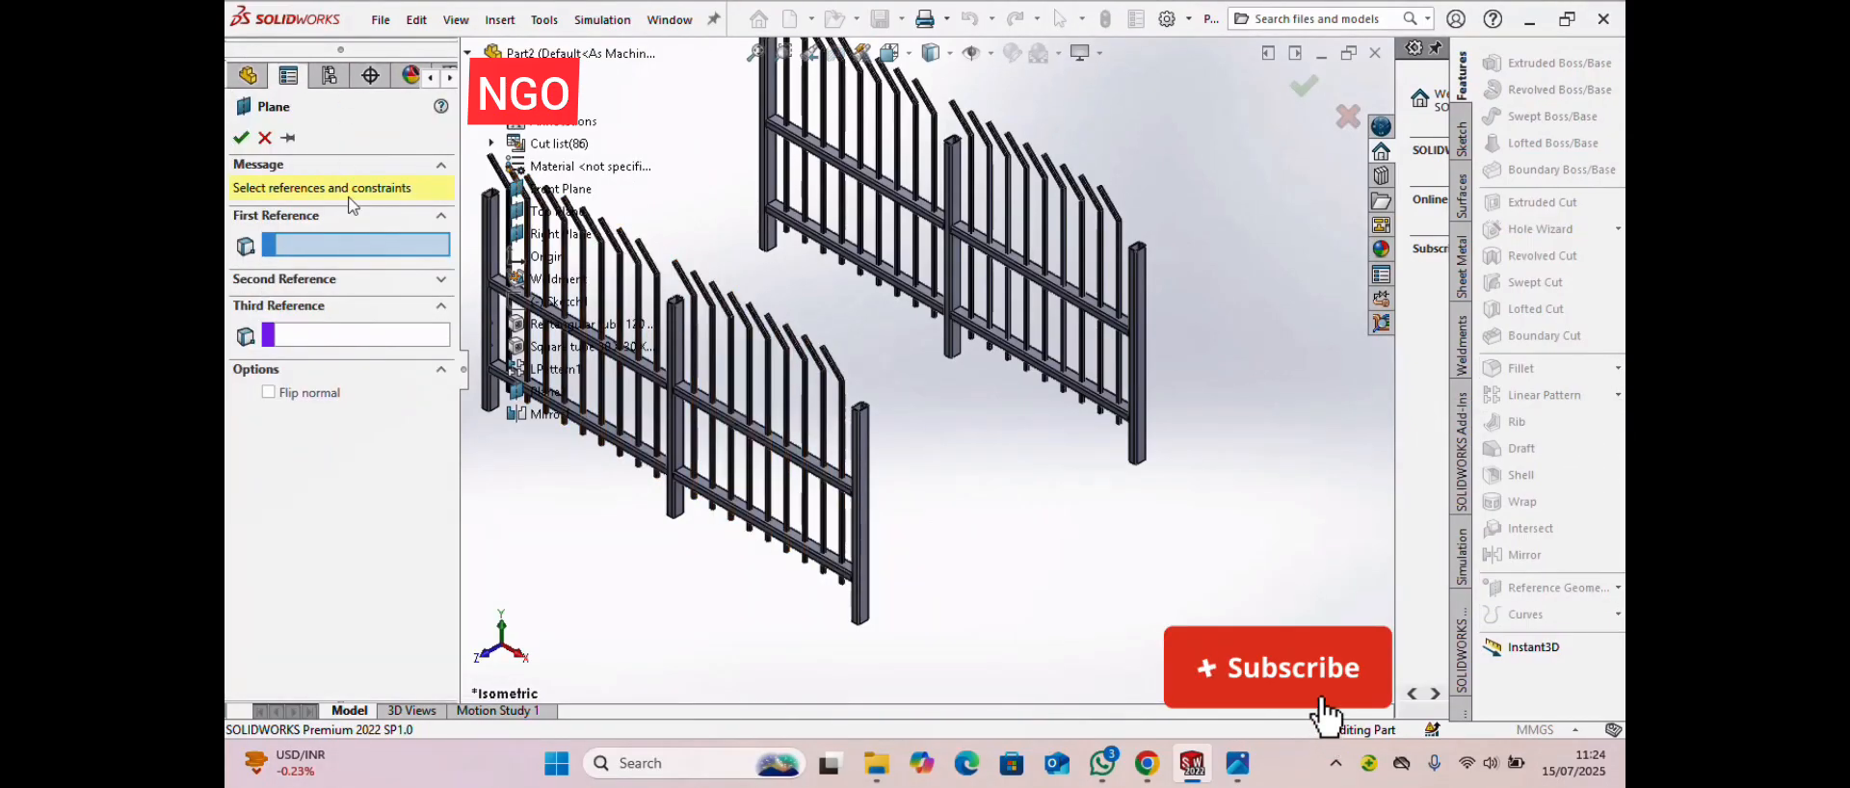
pyautogui.scroll(5, 882, 358)
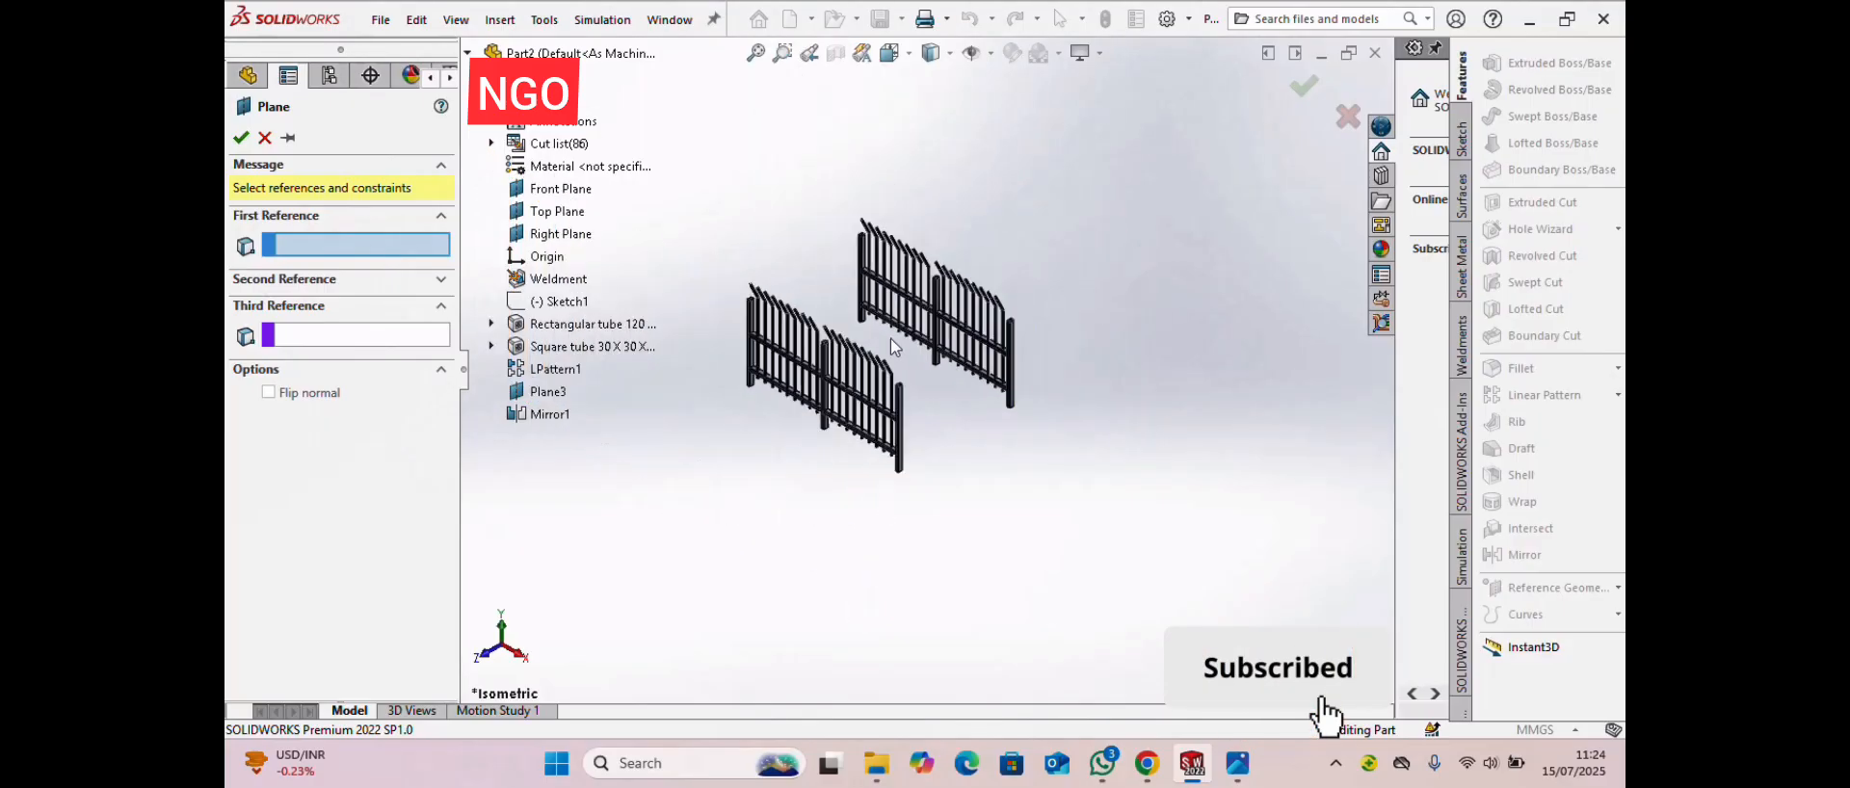
pyautogui.click(561, 235)
pyautogui.scroll(-4, 1012, 414)
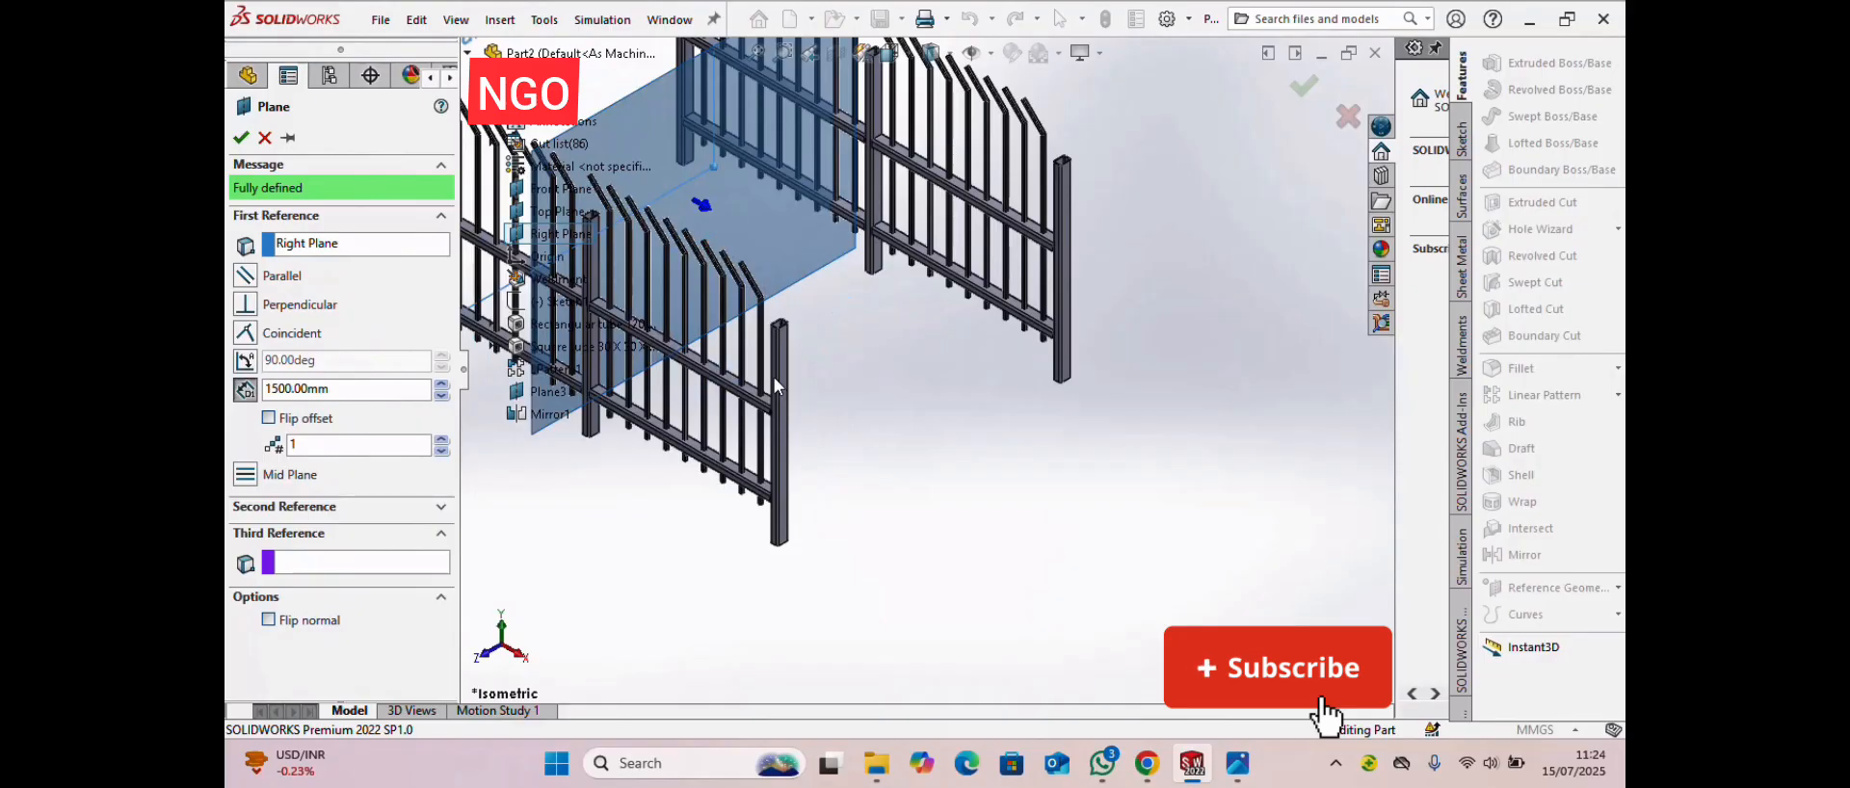
pyautogui.scroll(-3, 784, 384)
pyautogui.click(810, 404)
pyautogui.scroll(5, 868, 371)
pyautogui.scroll(2, 867, 371)
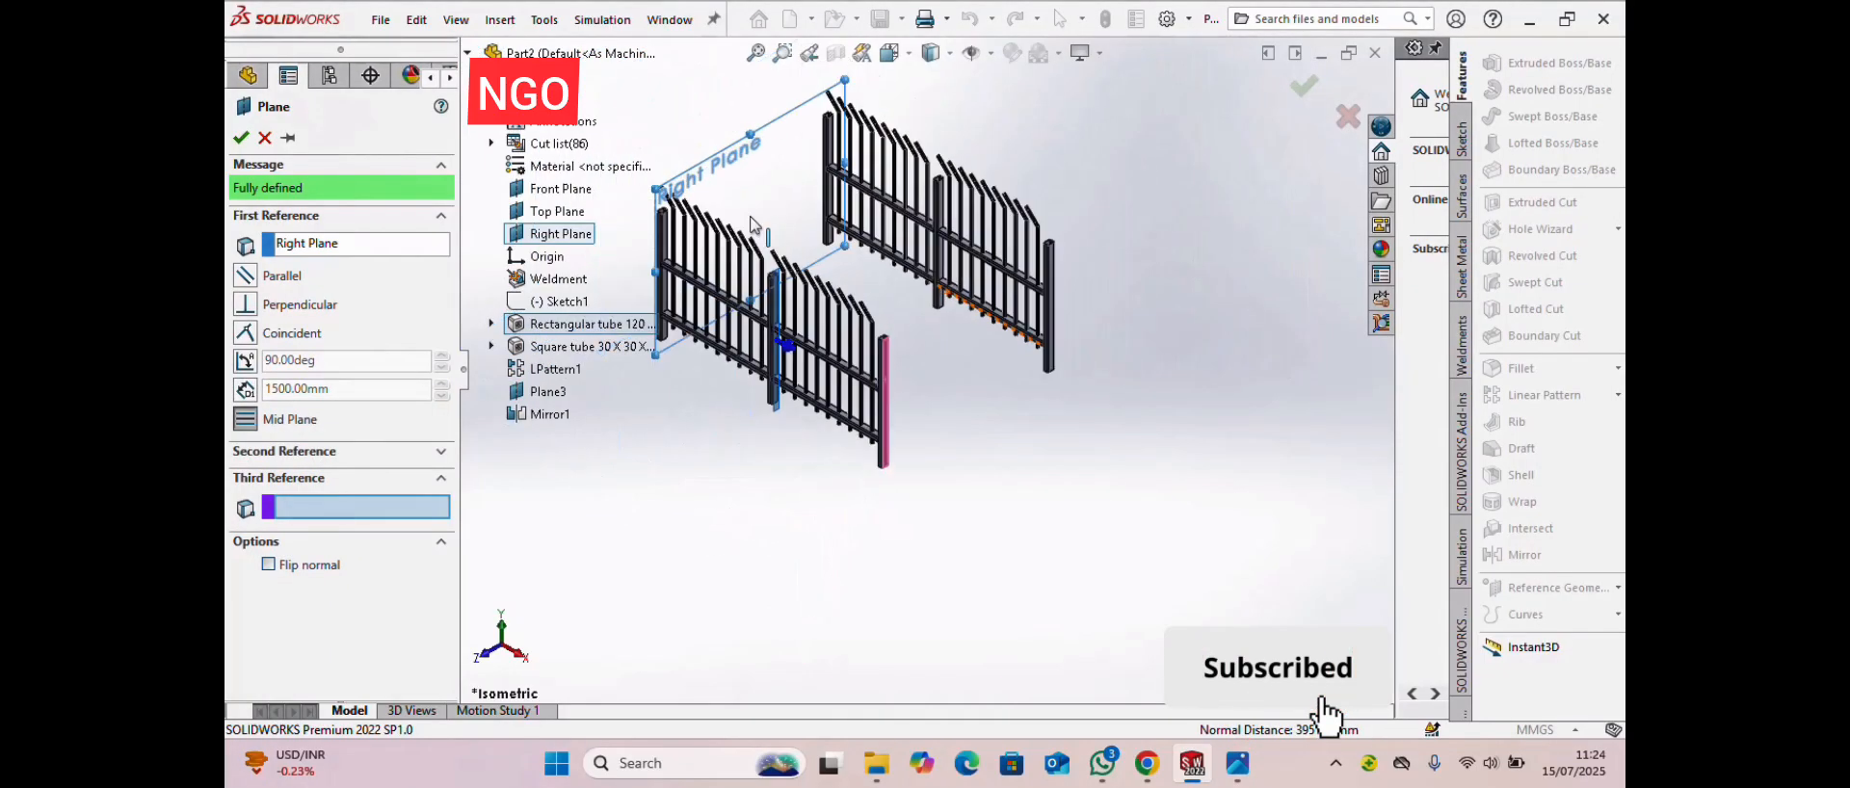
pyautogui.click(241, 138)
# - Delete the mid plane that runs through the front panel's middle post
pyautogui.scroll(-2, 790, 342)
pyautogui.scroll(-3, 792, 347)
pyautogui.scroll(1, 800, 365)
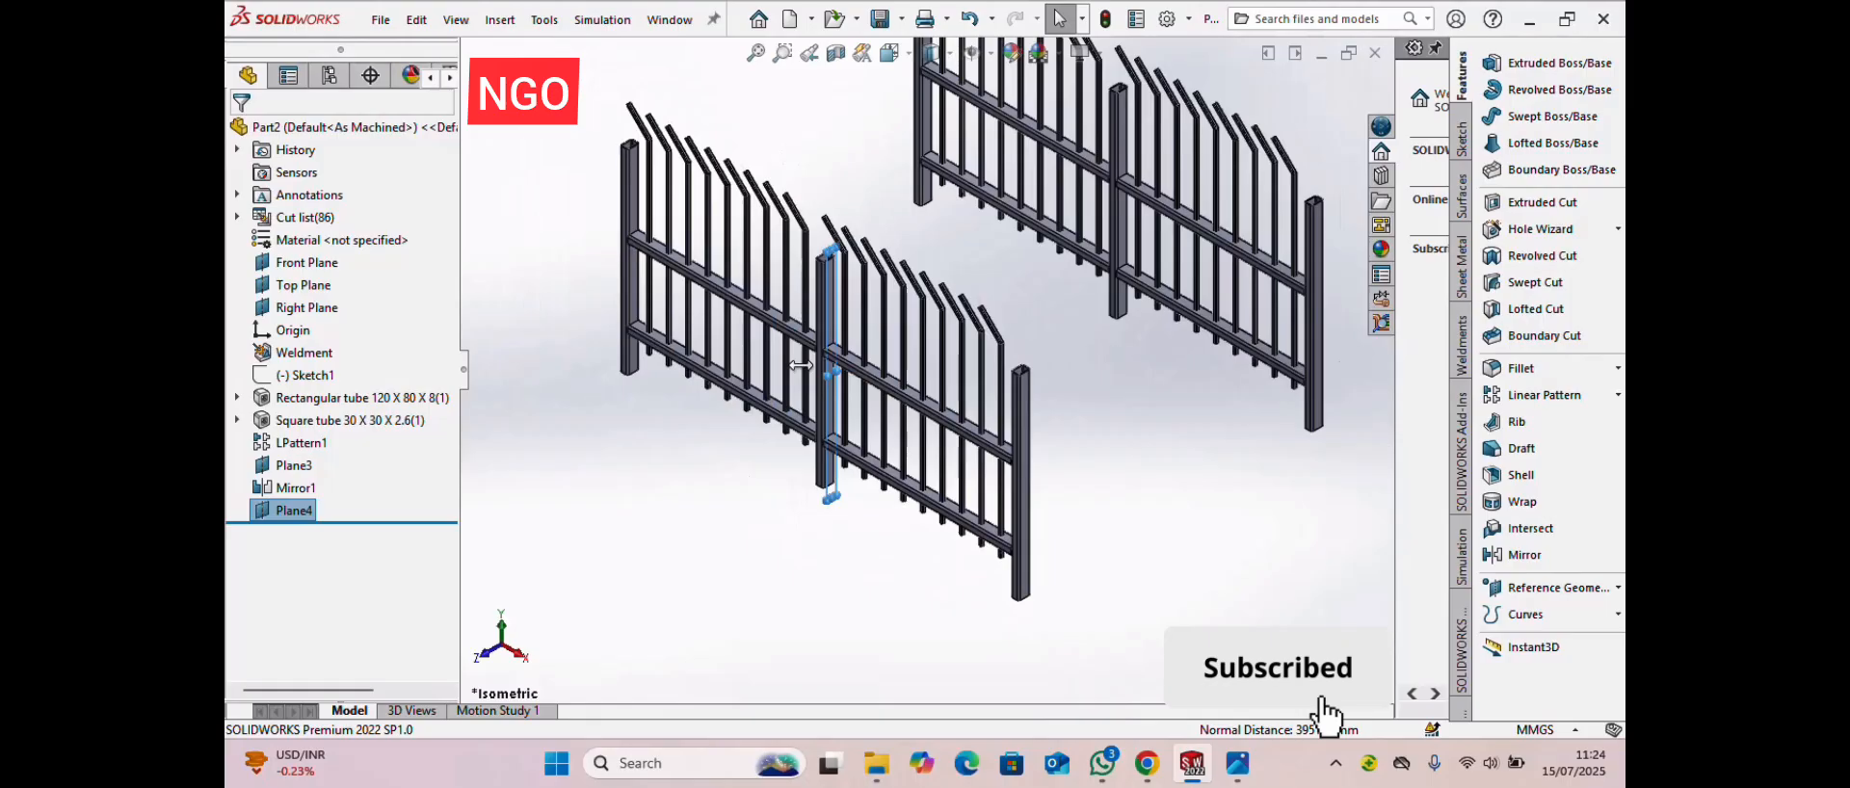
pyautogui.scroll(3, 800, 364)
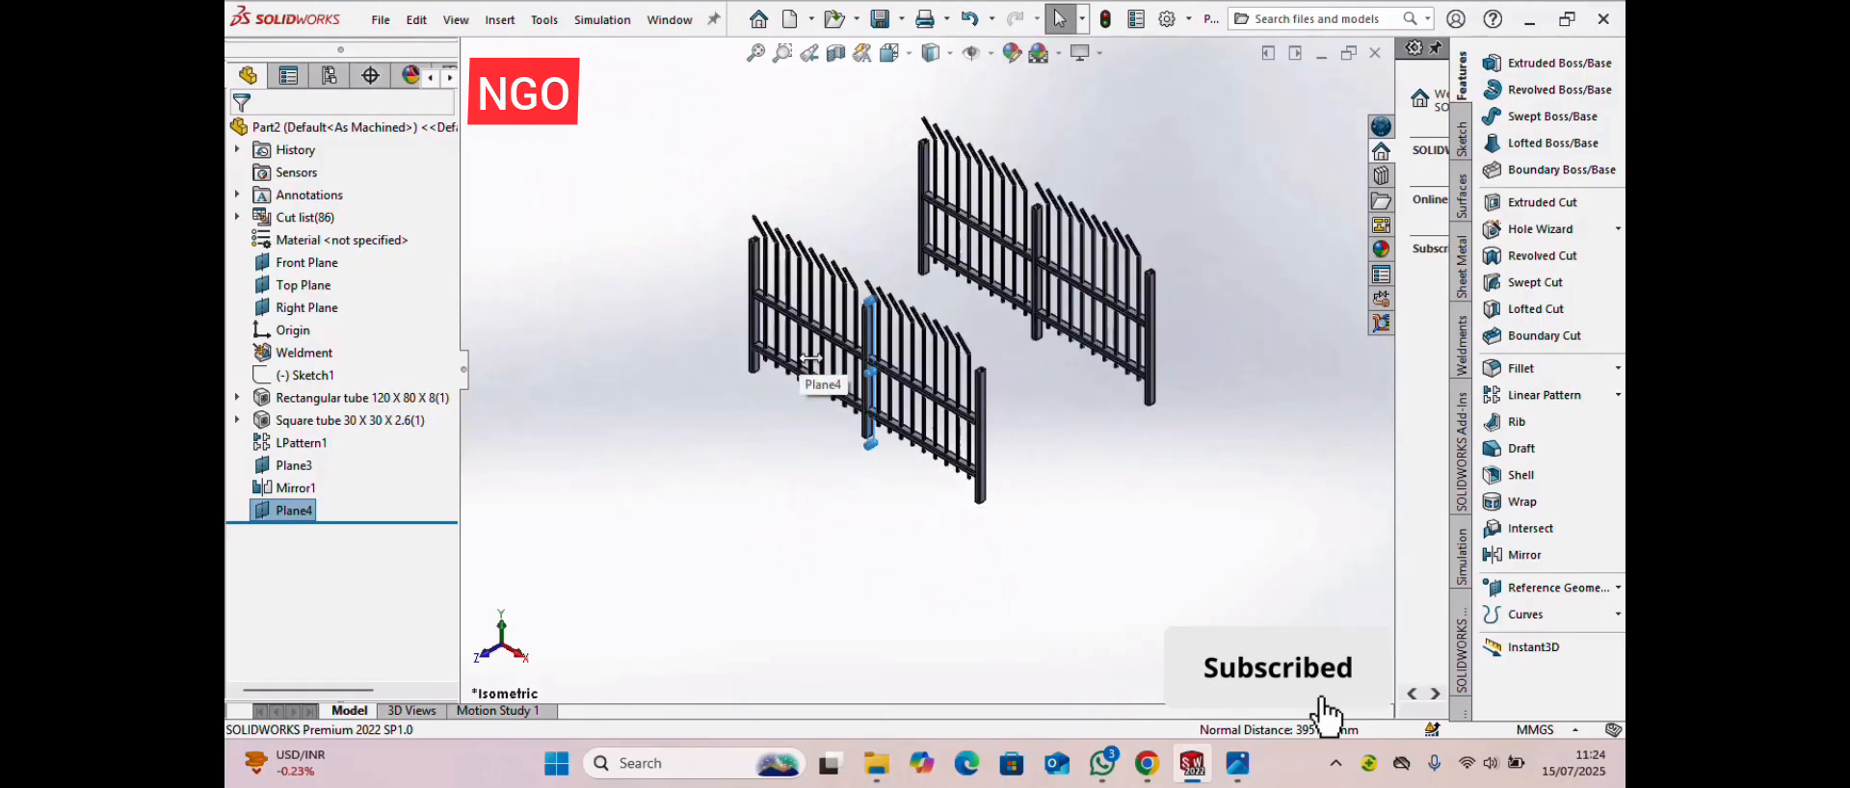
pyautogui.rightClick(312, 512)
pyautogui.press('Escape')
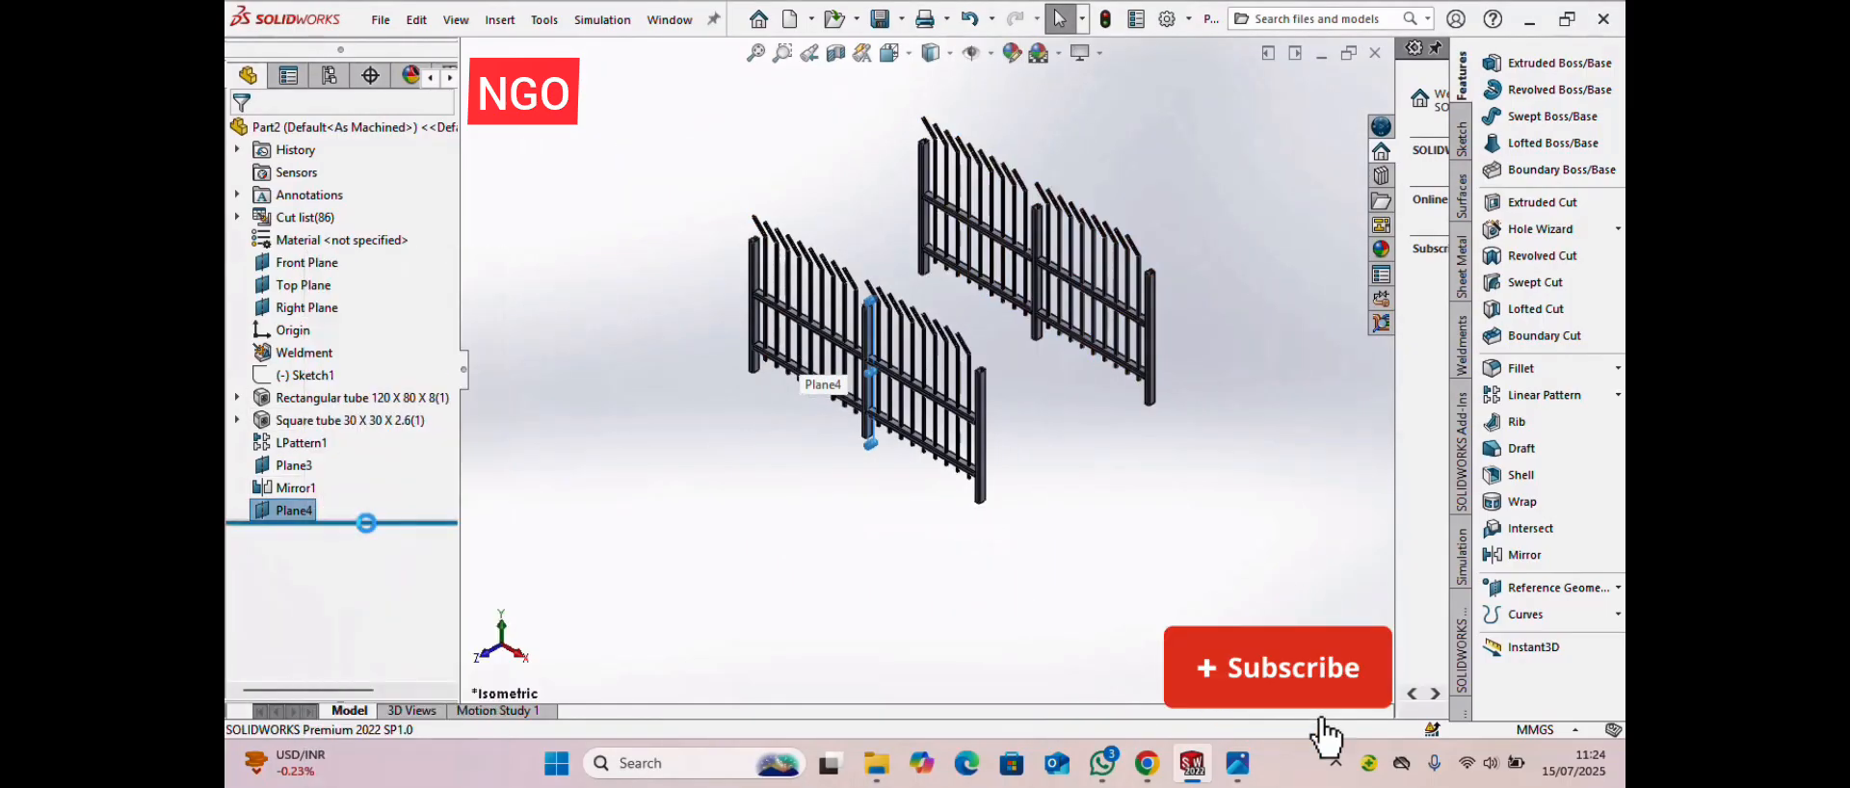
pyautogui.press('Delete')
pyautogui.click(1031, 280)
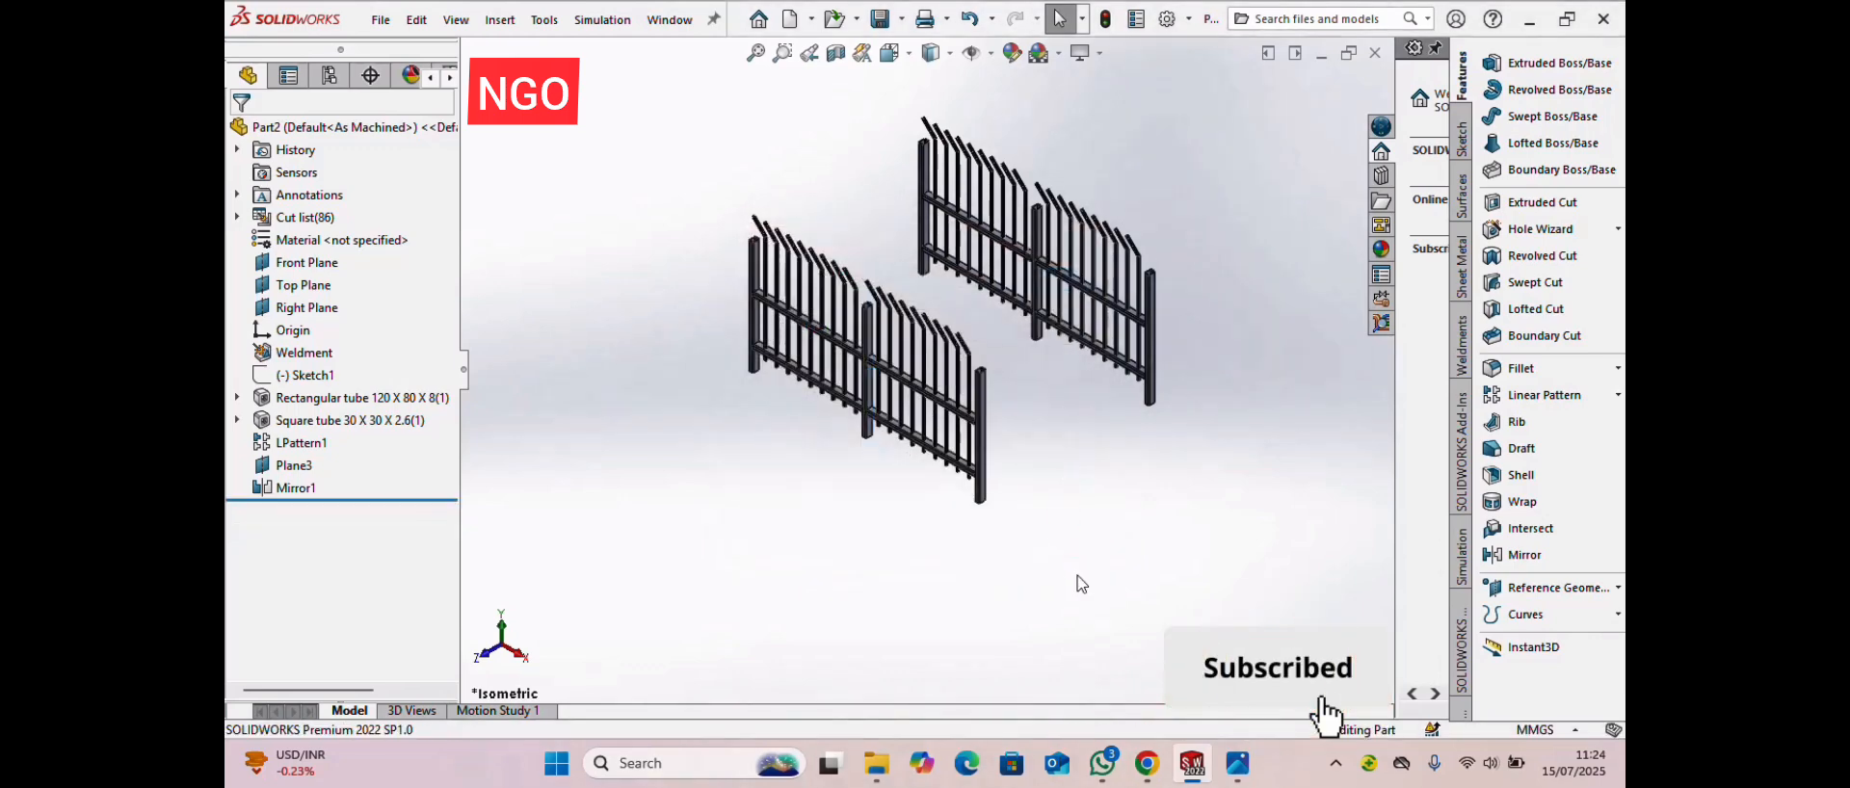
# - Start a new reference plane from the Right Plane with an offset distance of 4000 mm
pyautogui.click(1618, 588)
pyautogui.click(1473, 412)
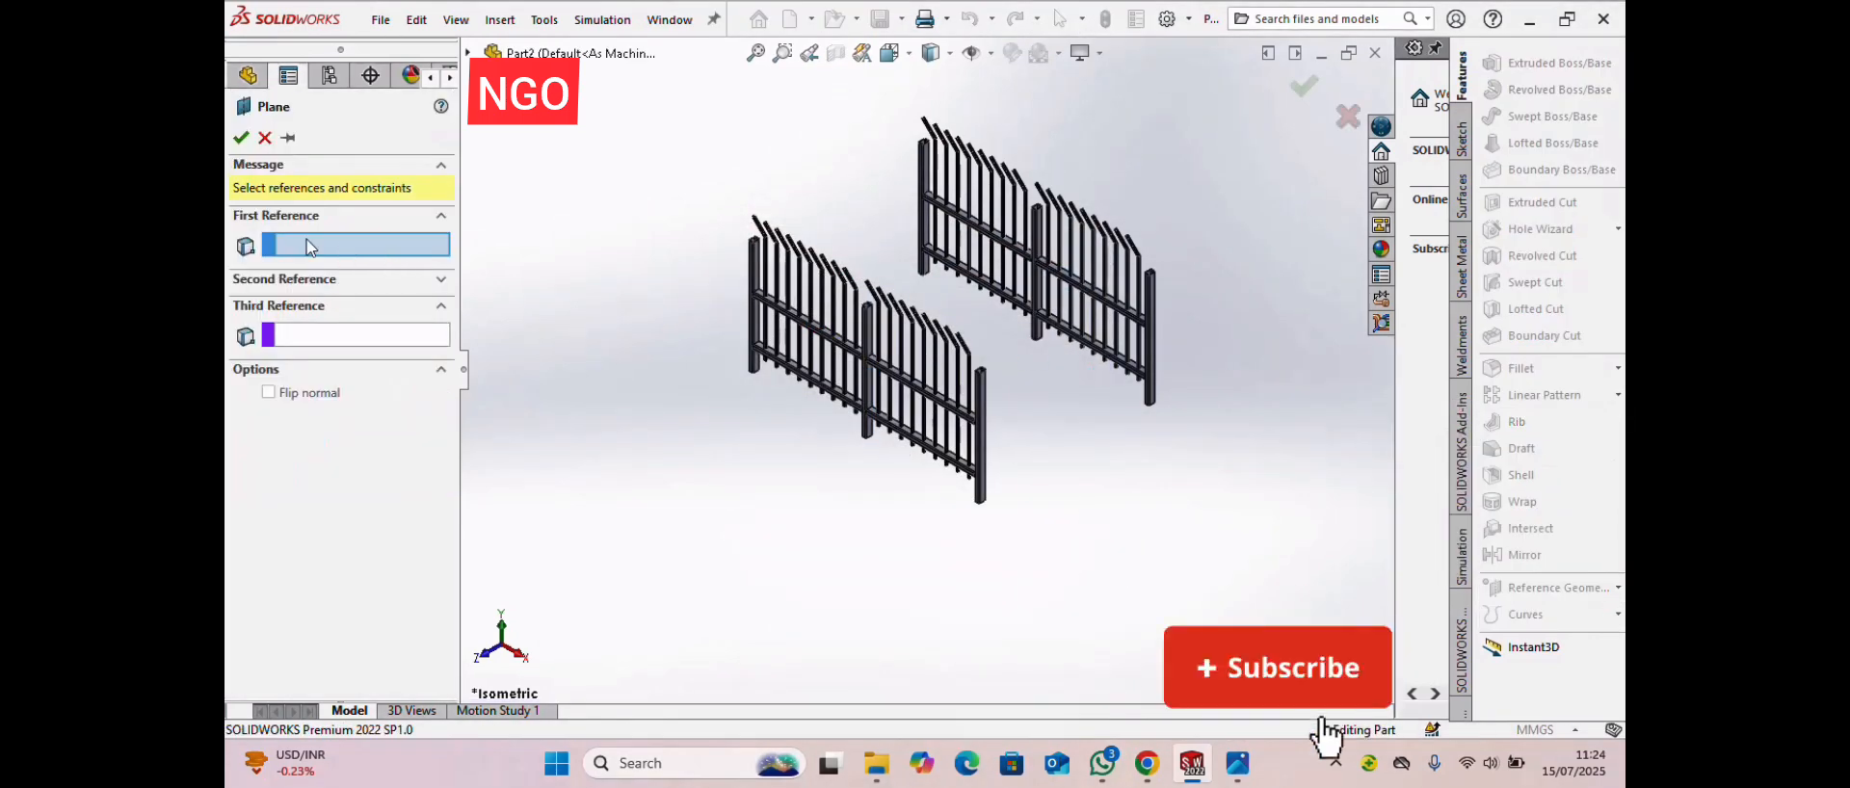
pyautogui.click(468, 52)
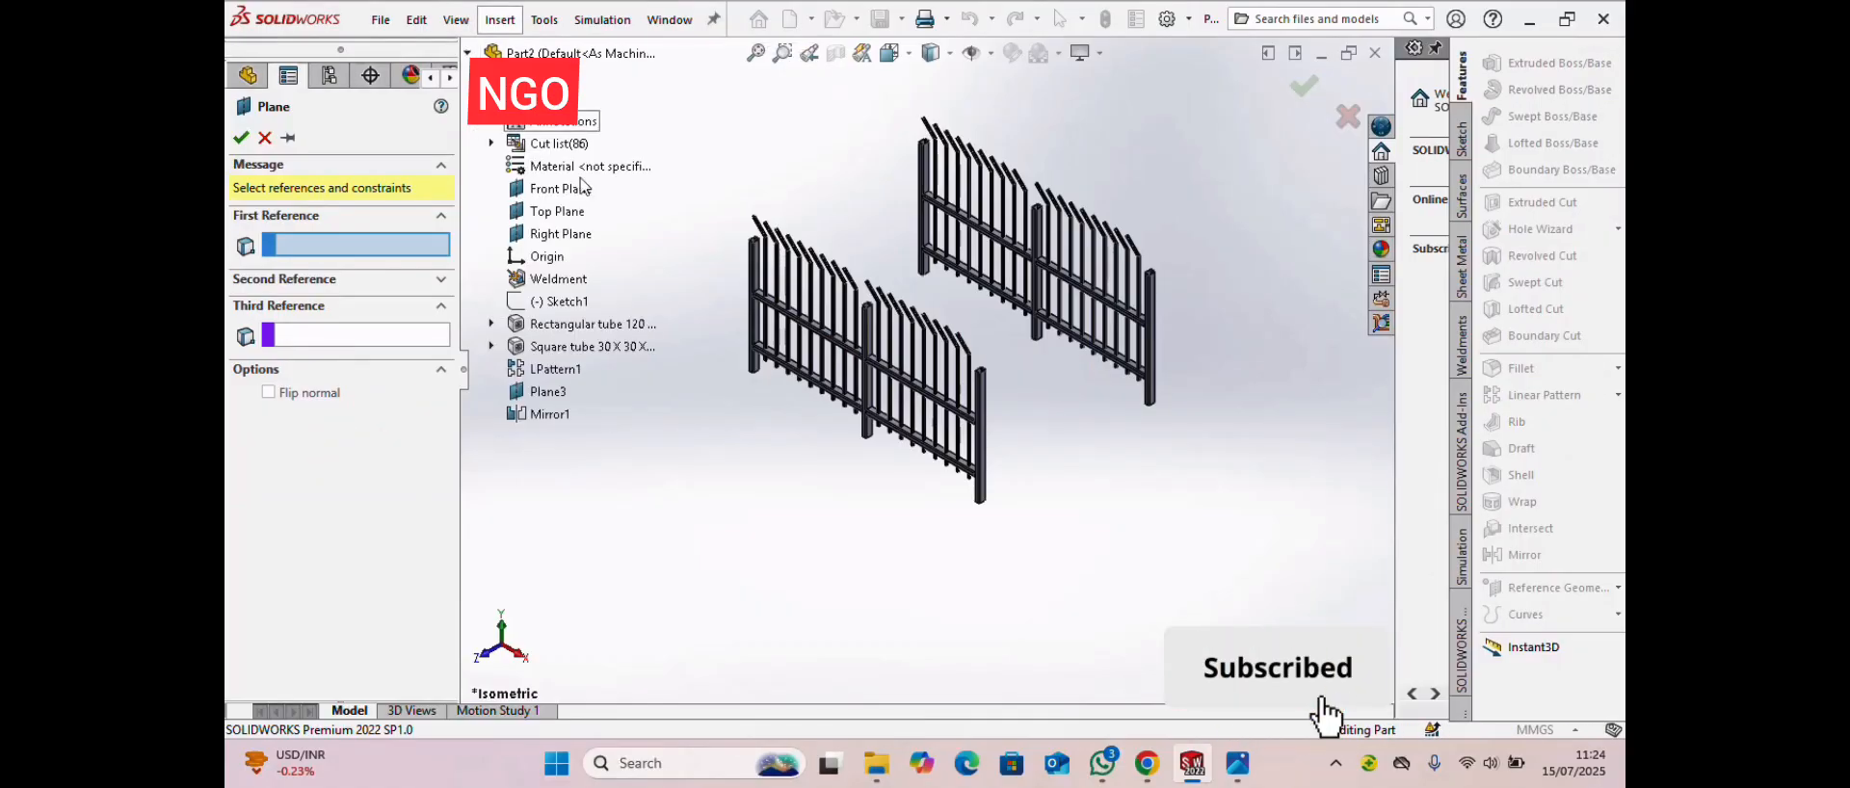
pyautogui.click(561, 234)
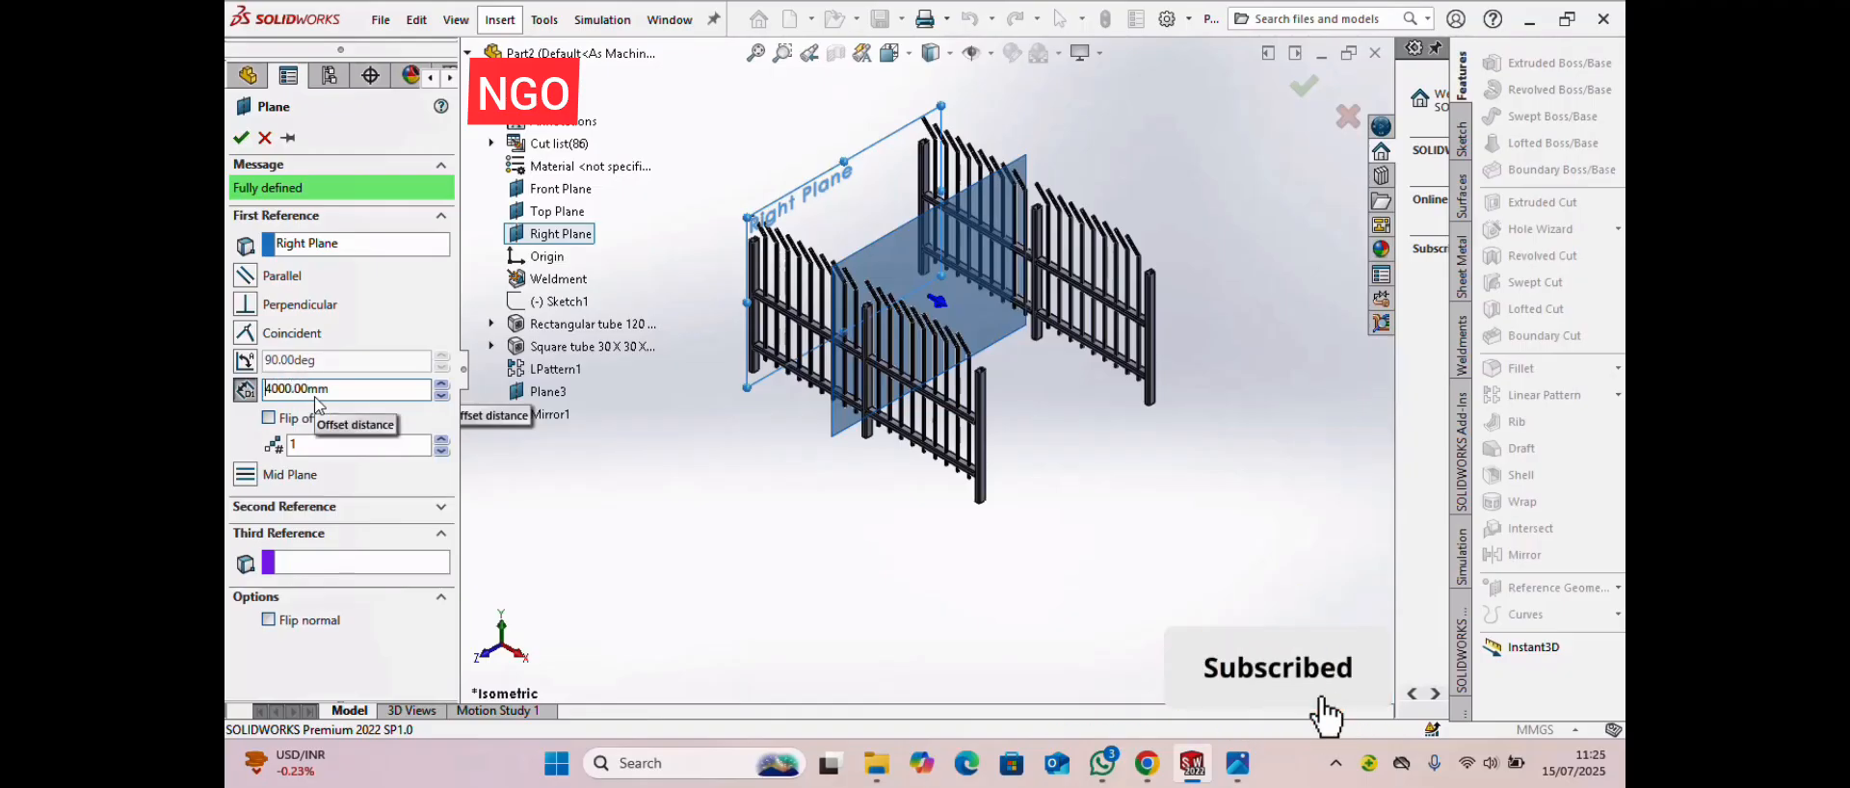
pyautogui.press('Return')
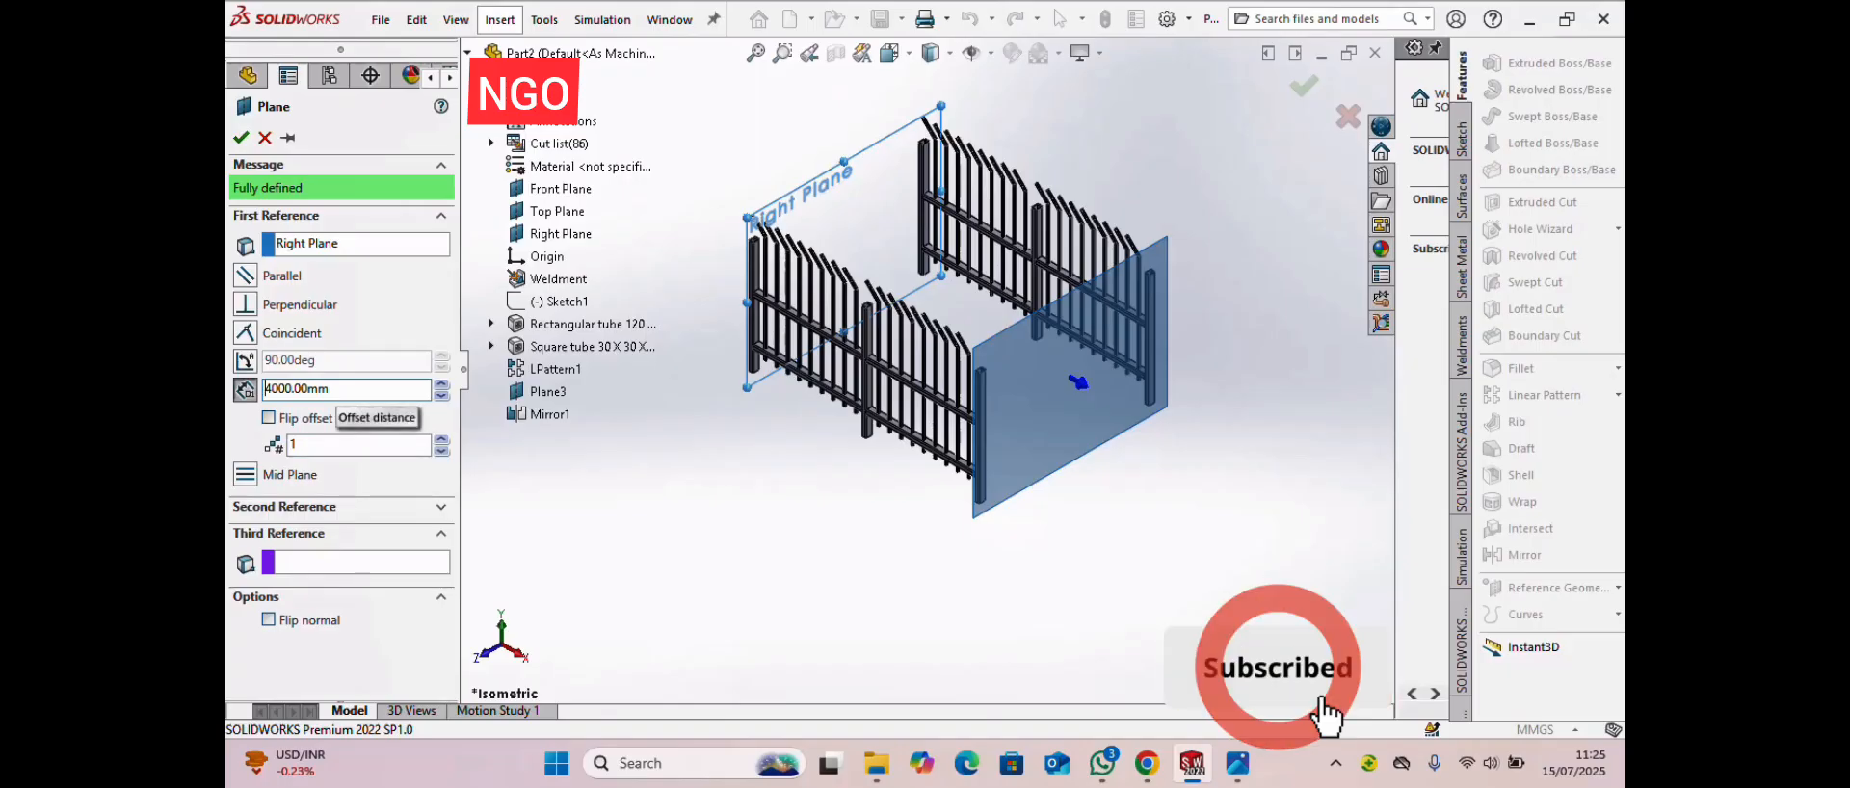
# - Set the plane's offset distance to 3840 mm and create the plane near the panels' end posts
pyautogui.moveTo(285, 389); pyautogui.dragTo(276, 389)
pyautogui.write('43')
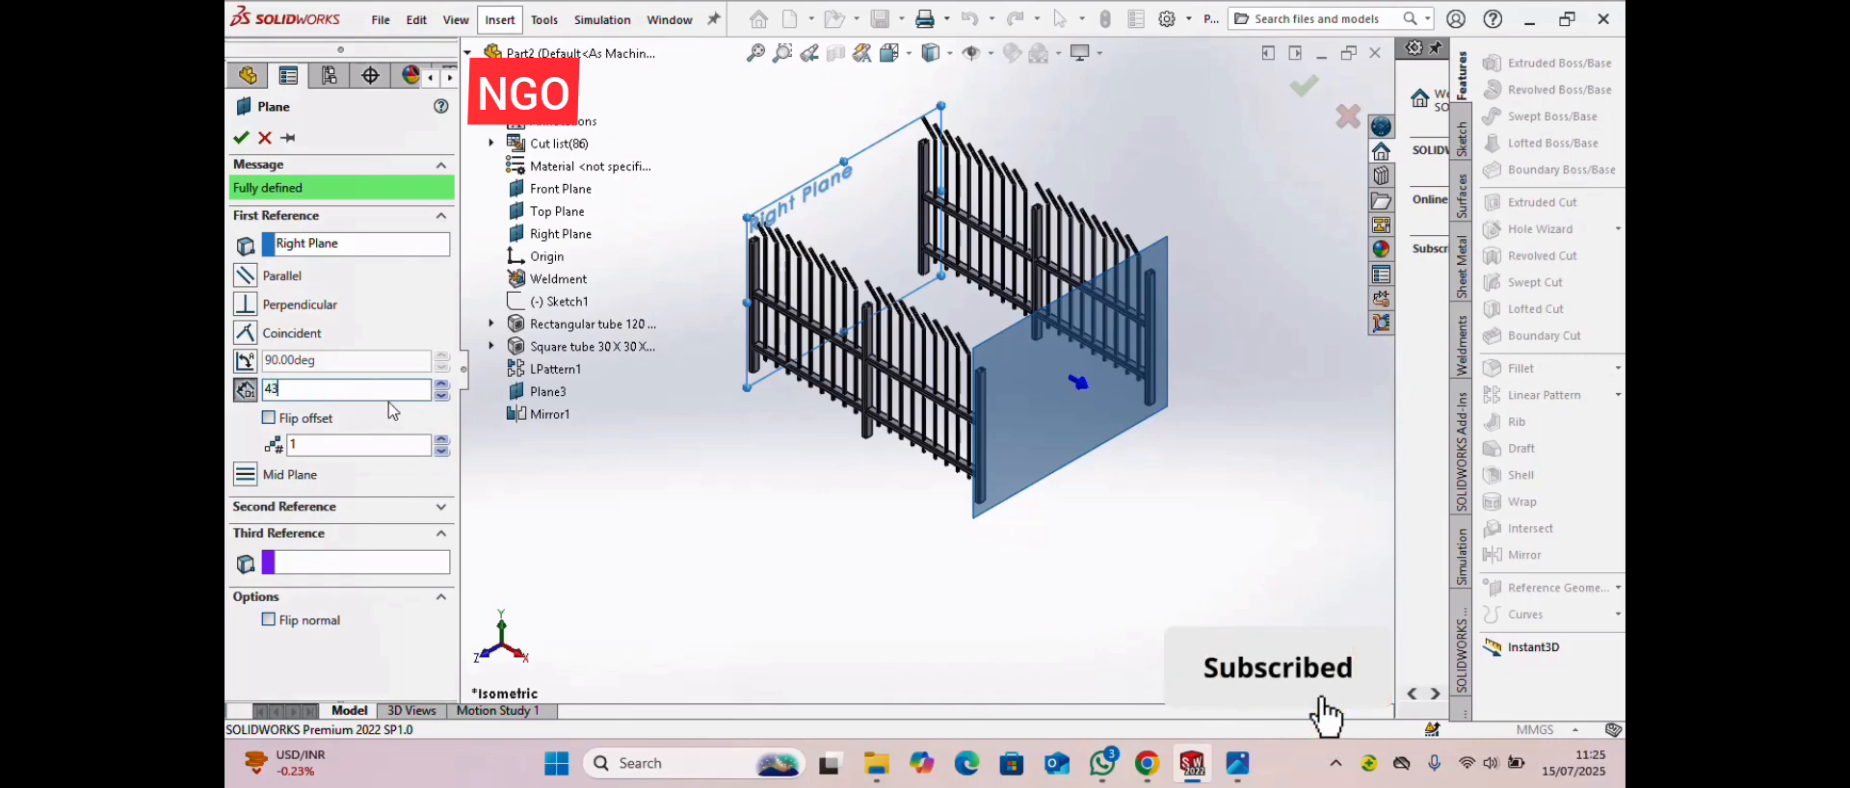
pyautogui.write('8')
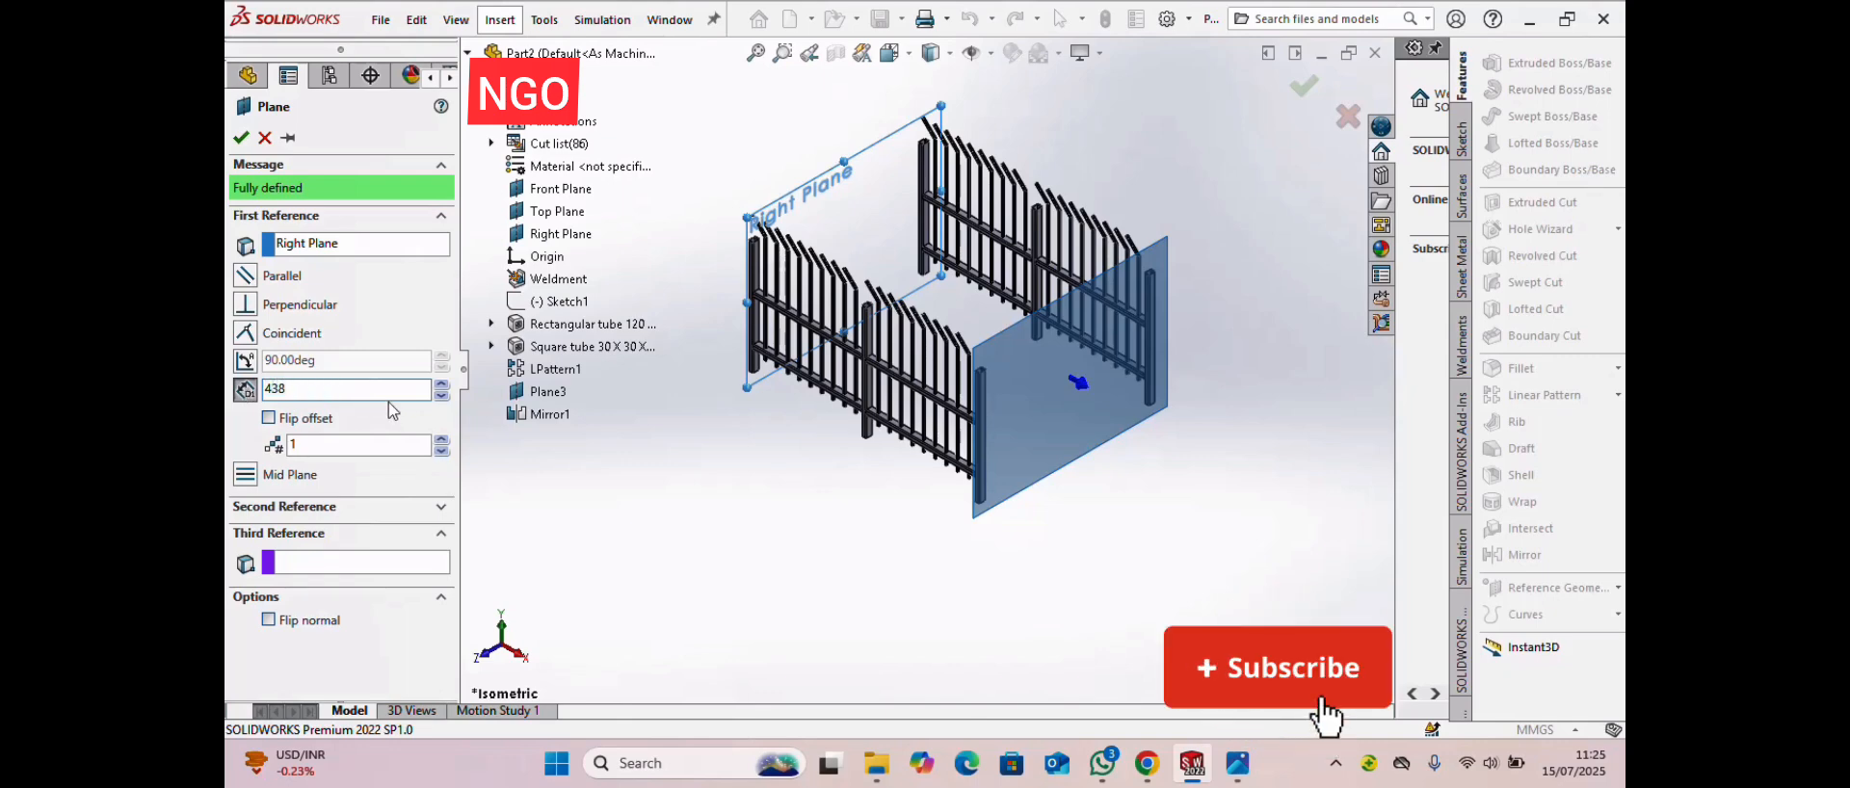
pyautogui.write('40')
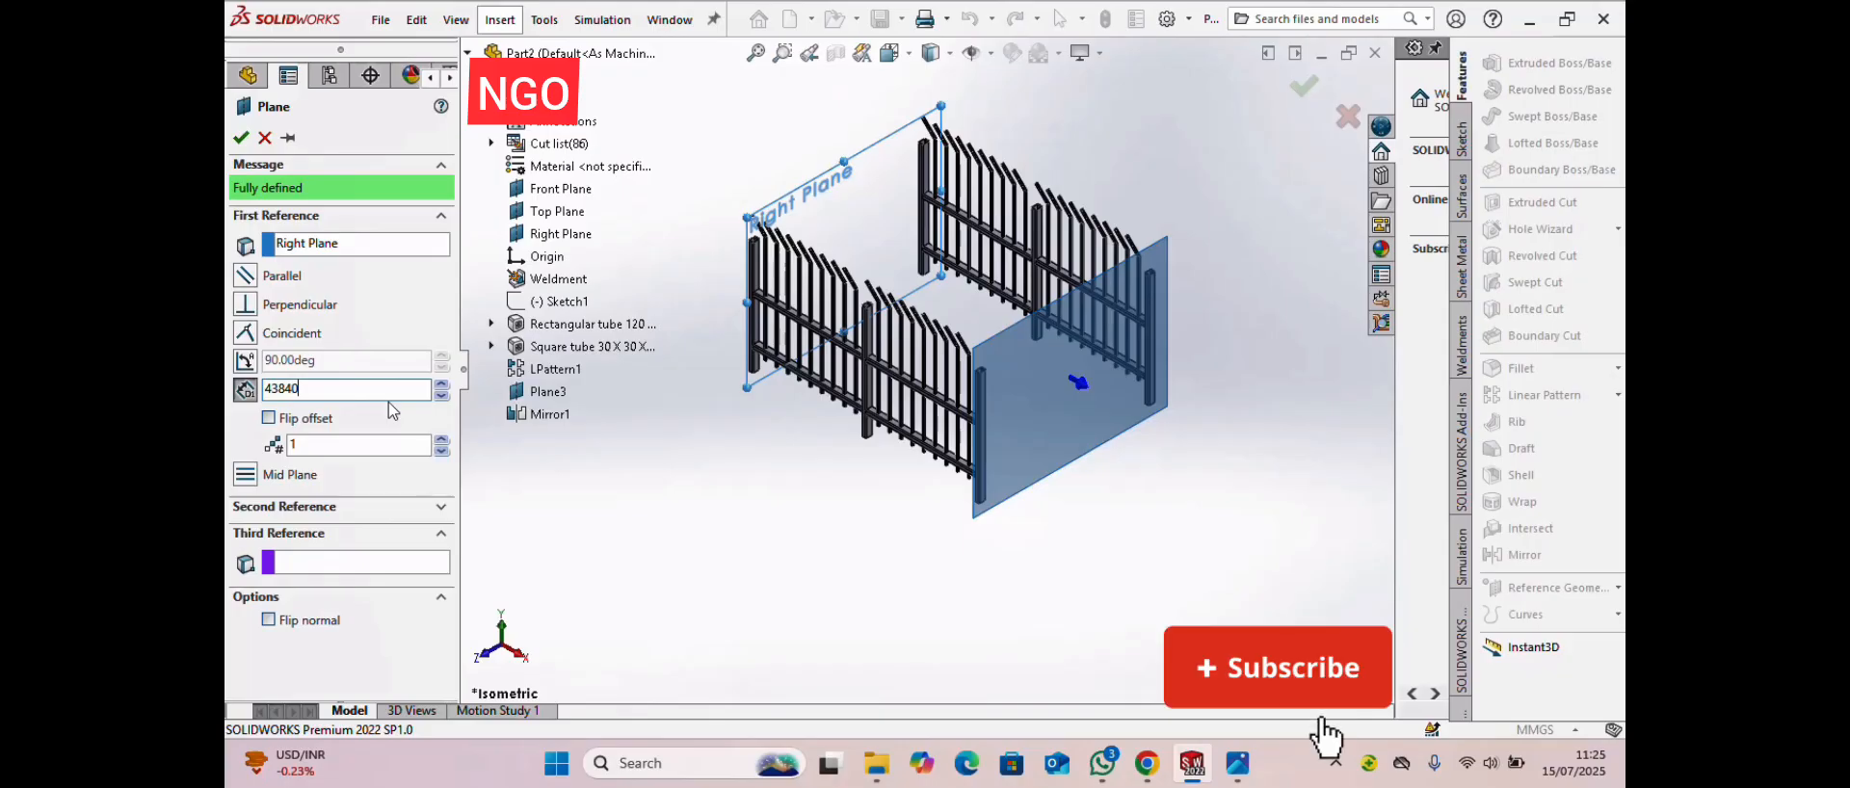
pyautogui.press('Return')
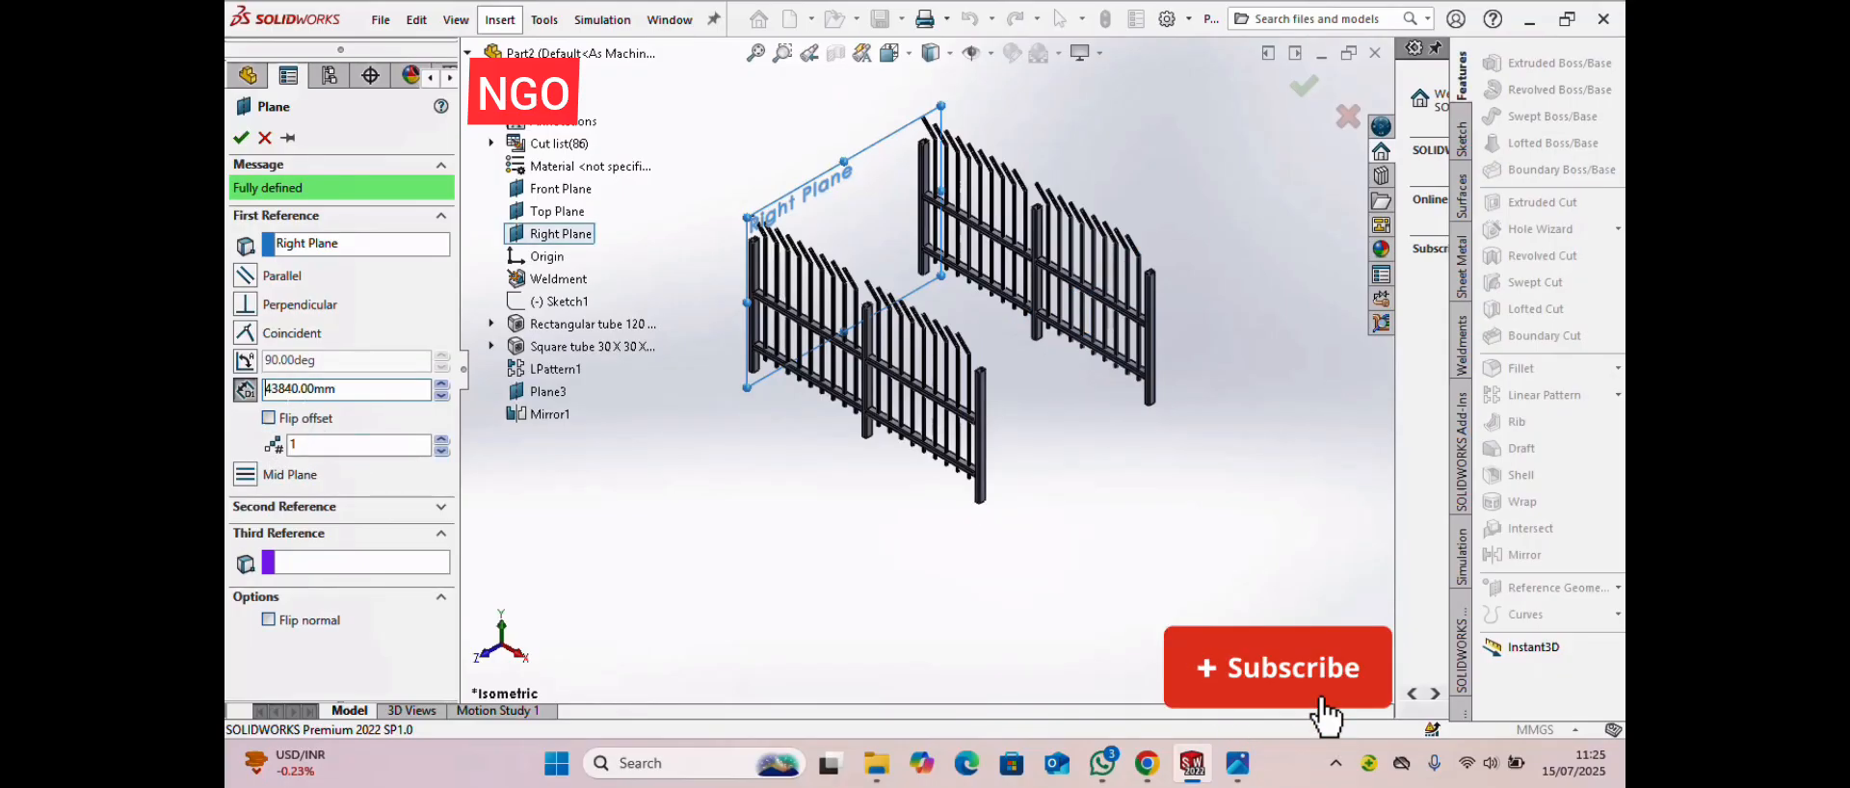
pyautogui.click(272, 389)
pyautogui.press('BackSpace')
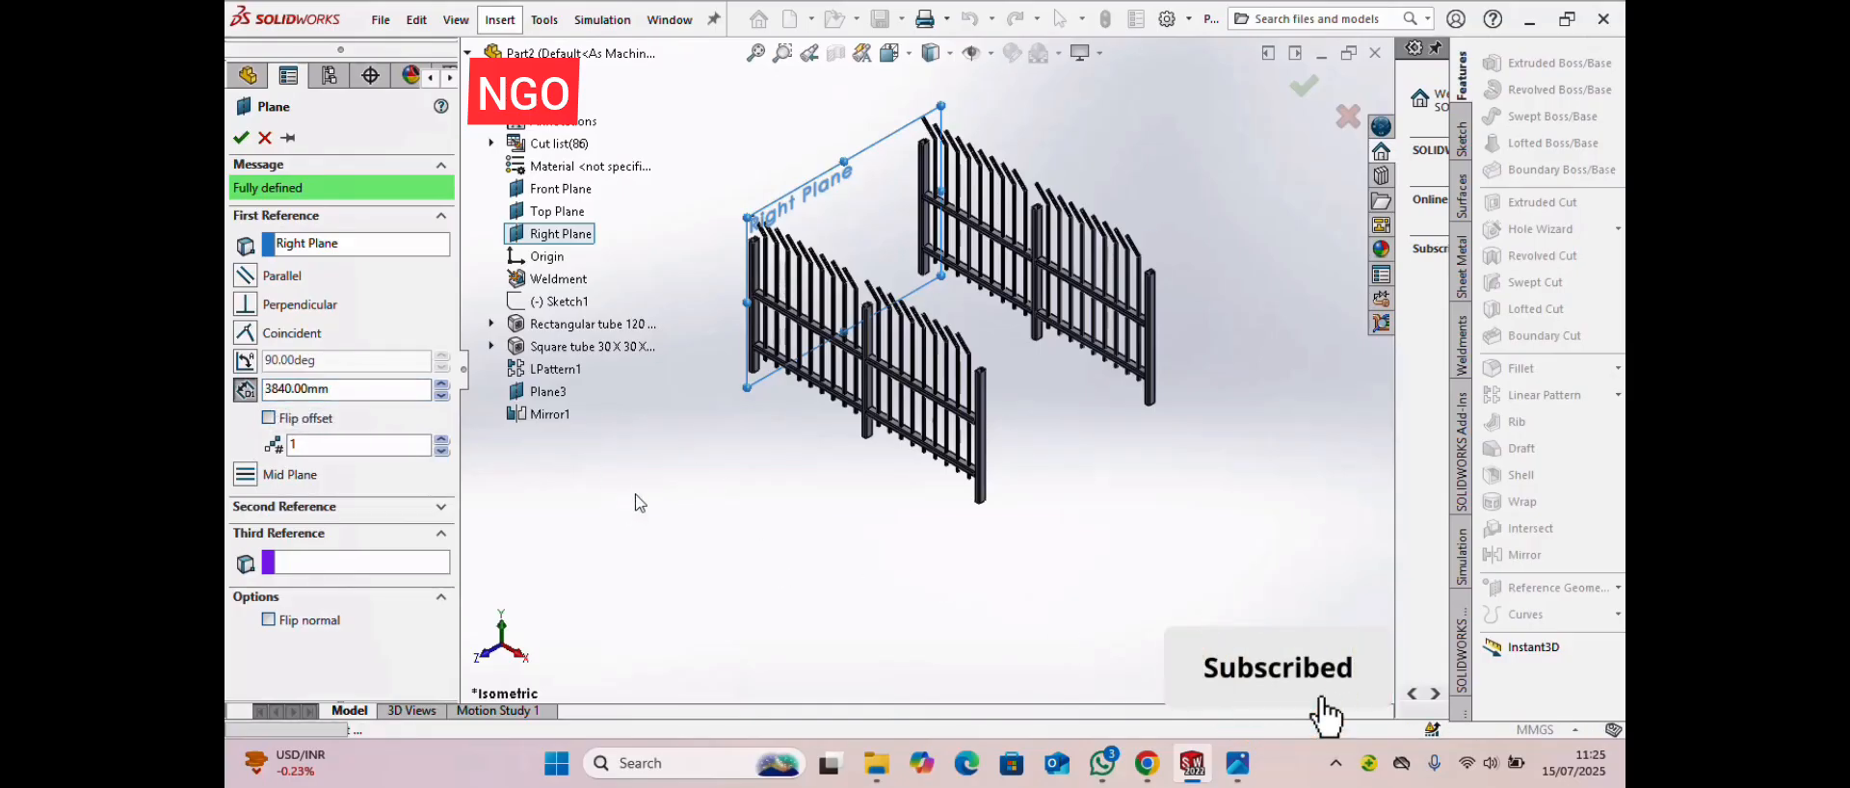
pyautogui.click(241, 136)
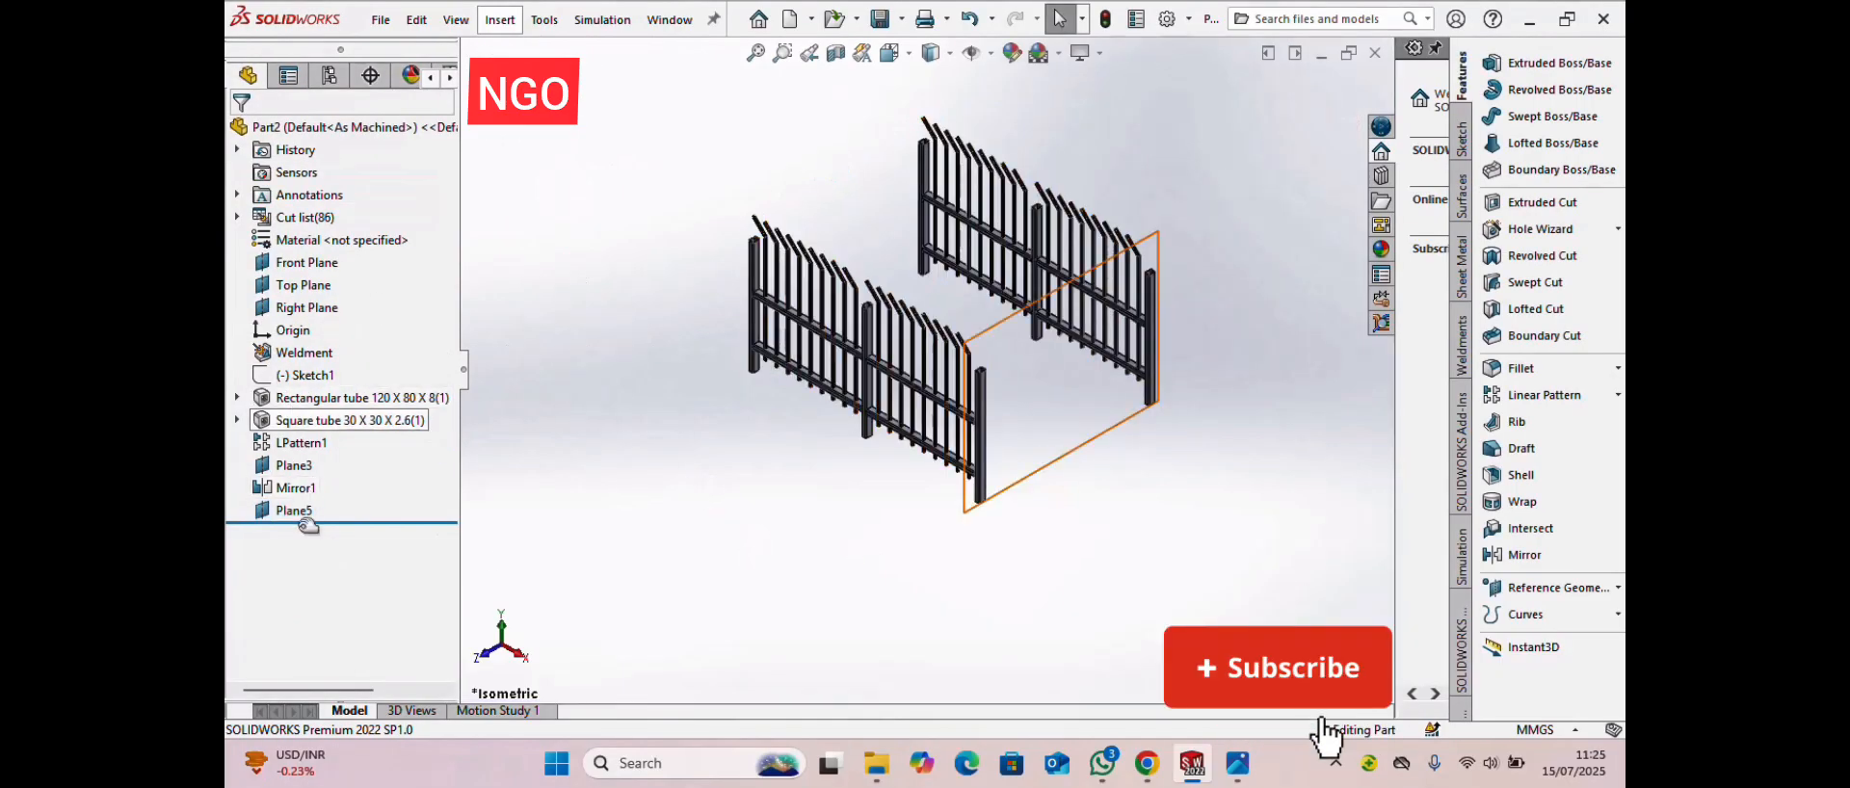
# - Sketch a horizontal line about 3053 mm long on the new plane, joining the two panels' end posts at lower rail height
pyautogui.click(293, 512)
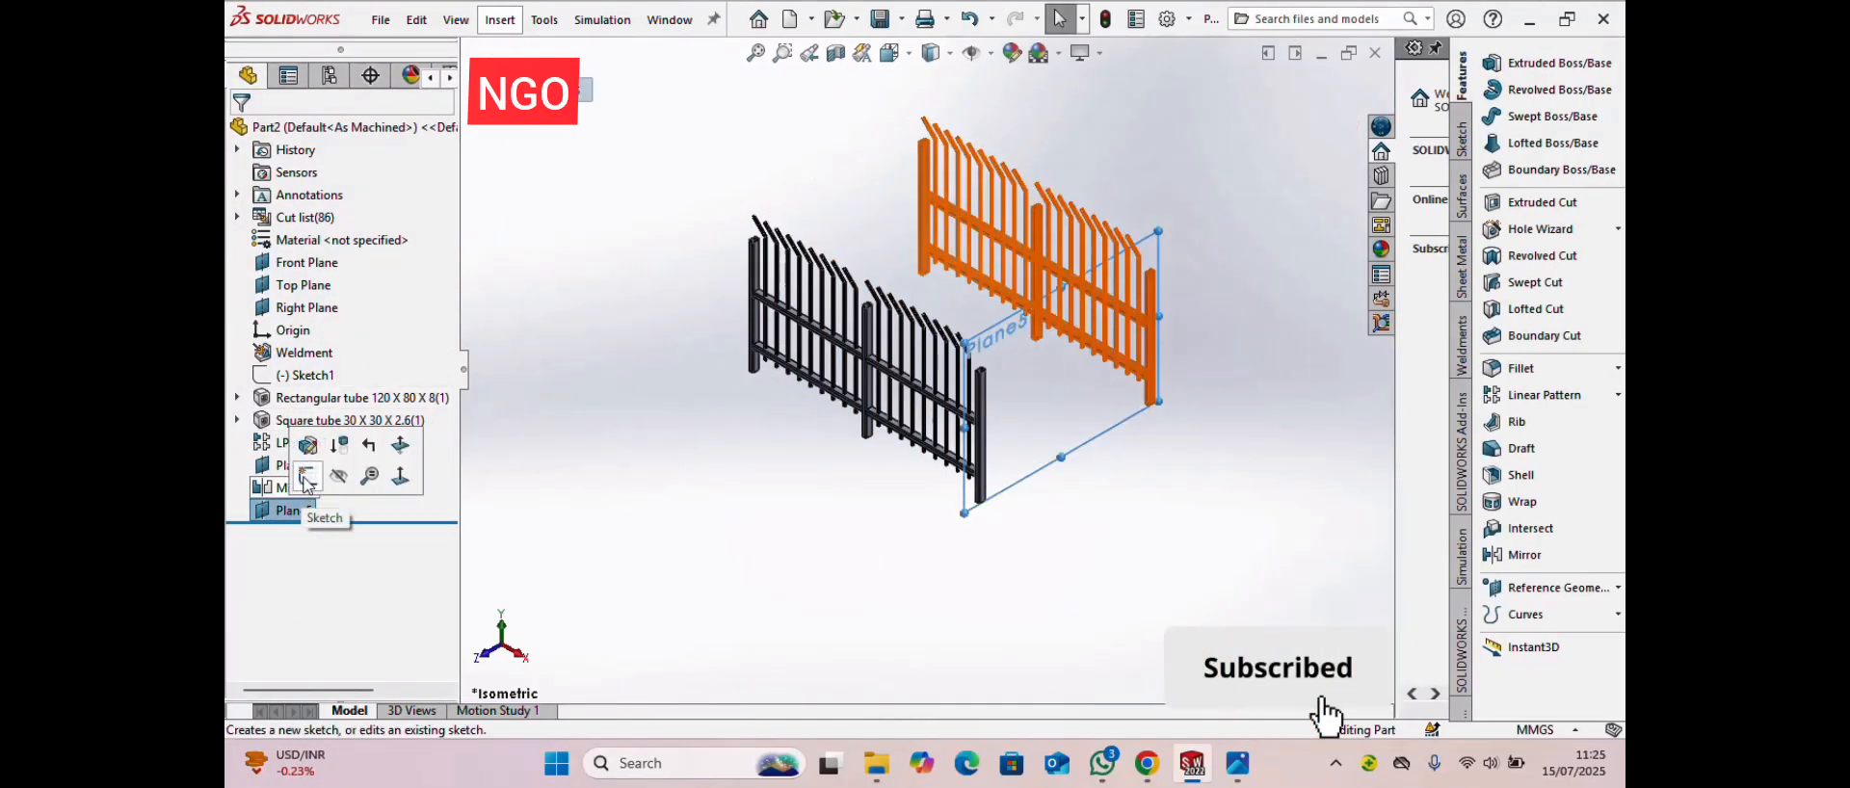
pyautogui.click(308, 488)
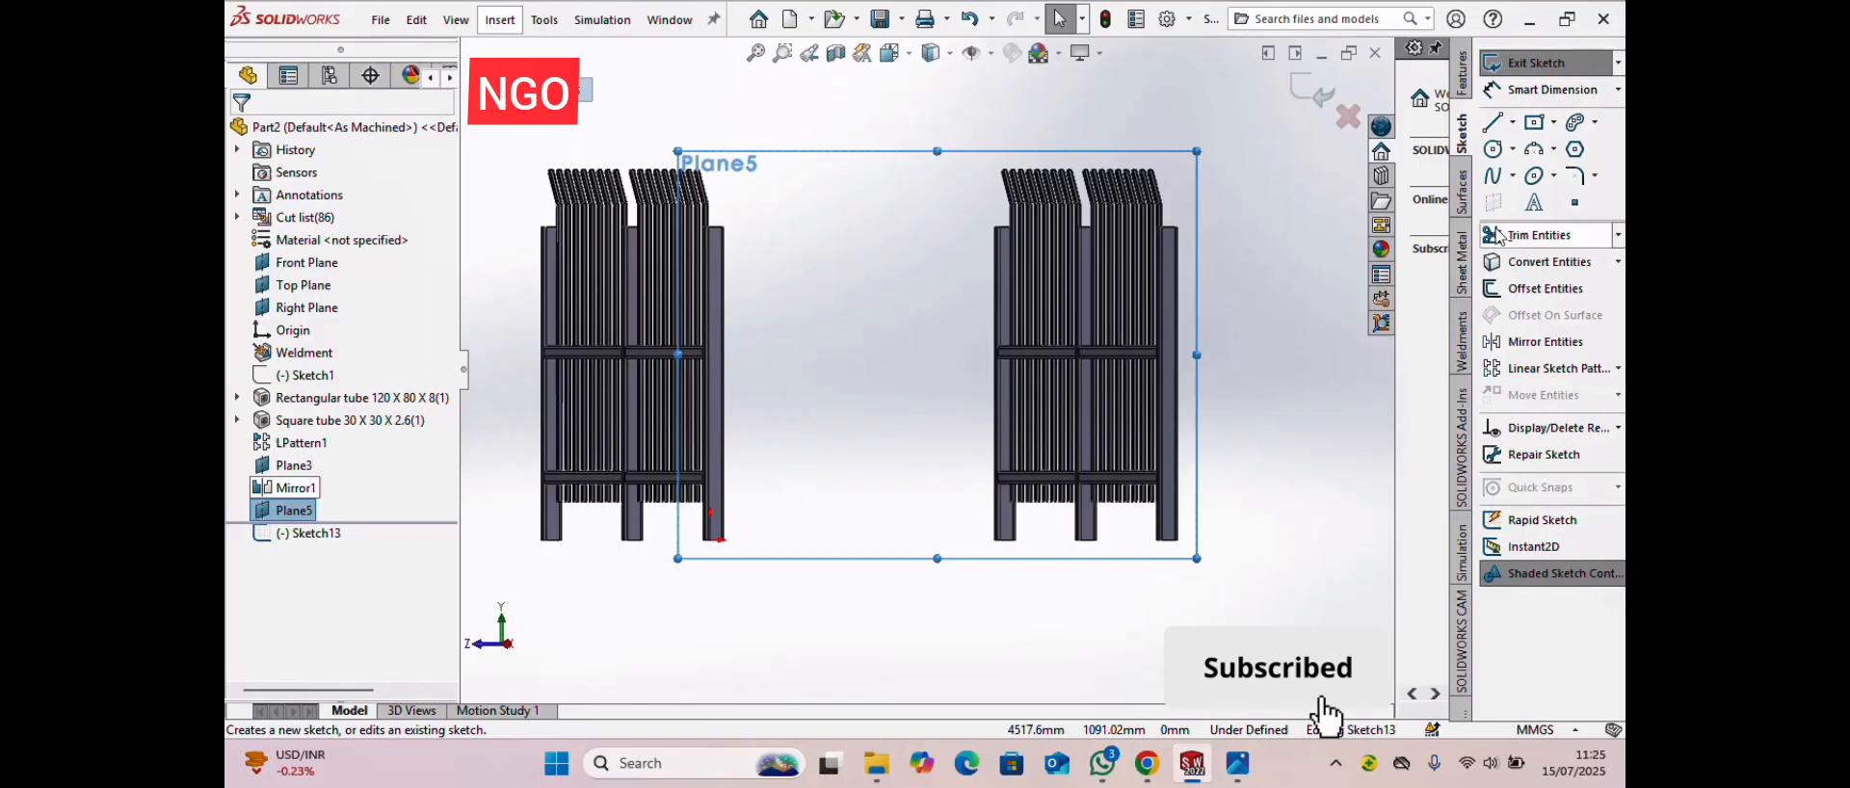
pyautogui.click(1492, 126)
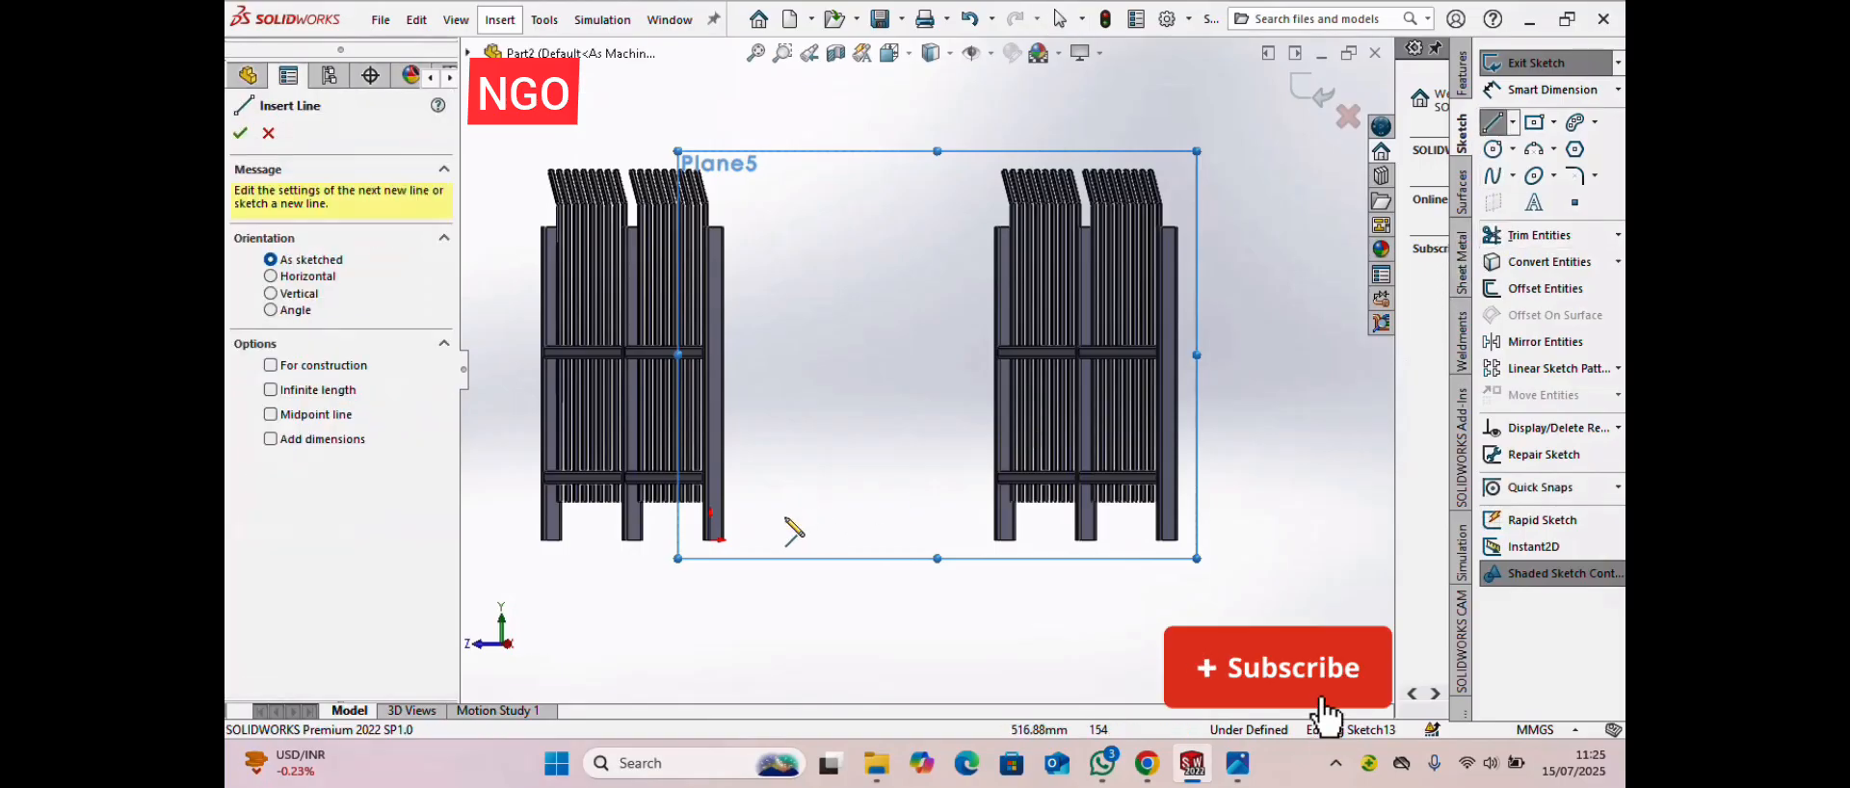
pyautogui.click(710, 476)
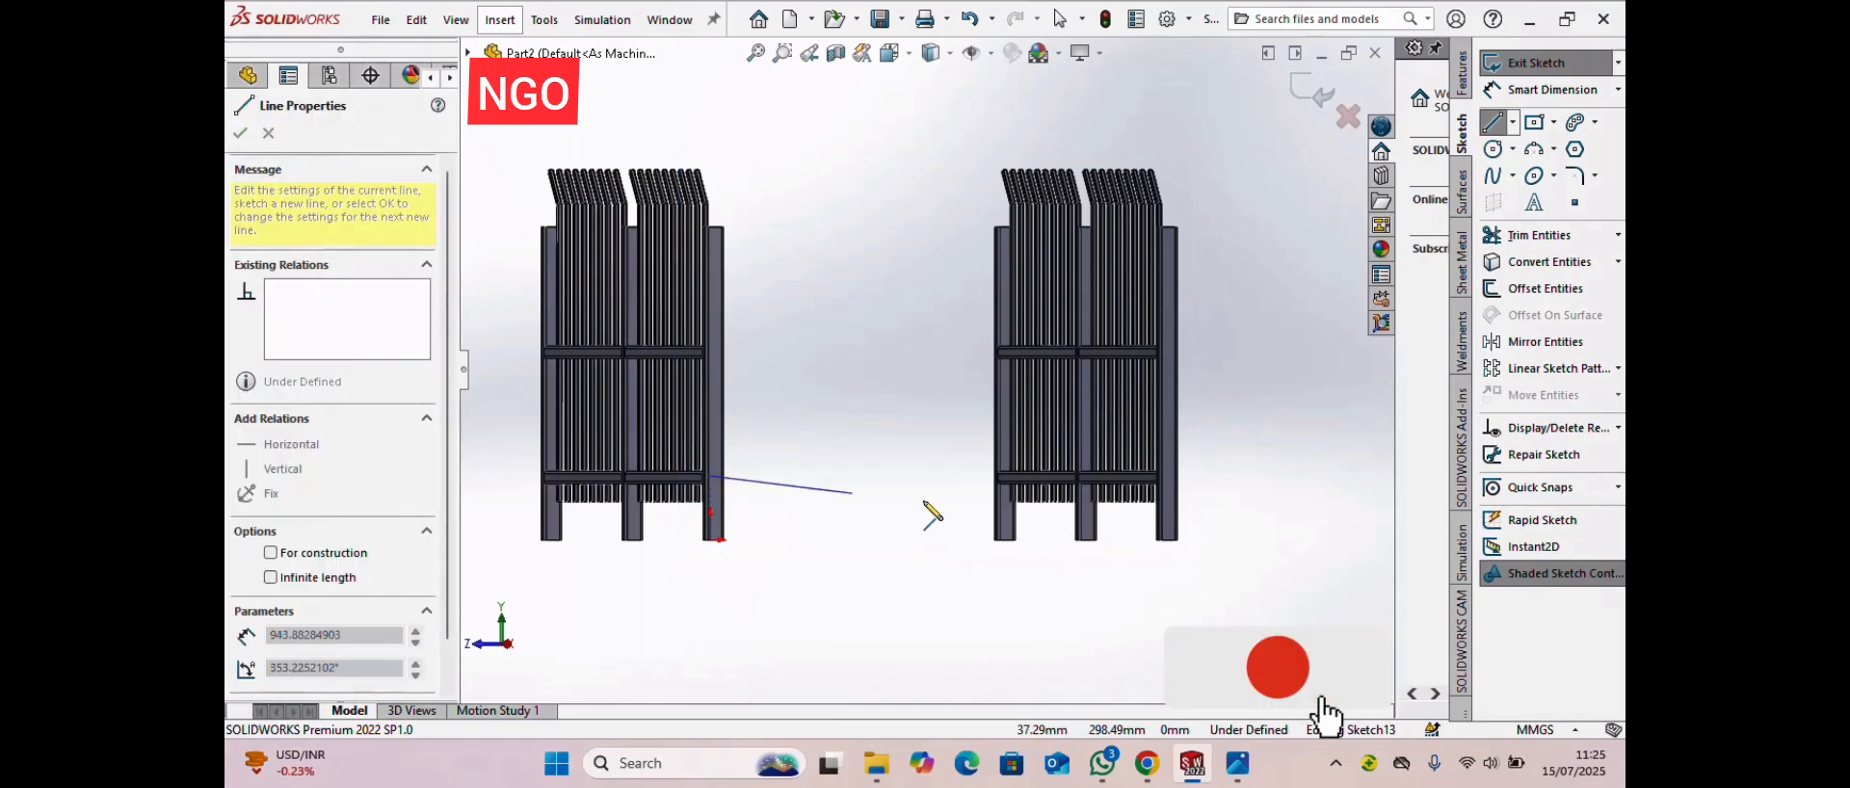
pyautogui.click(1173, 476)
pyautogui.rightClick(1178, 479)
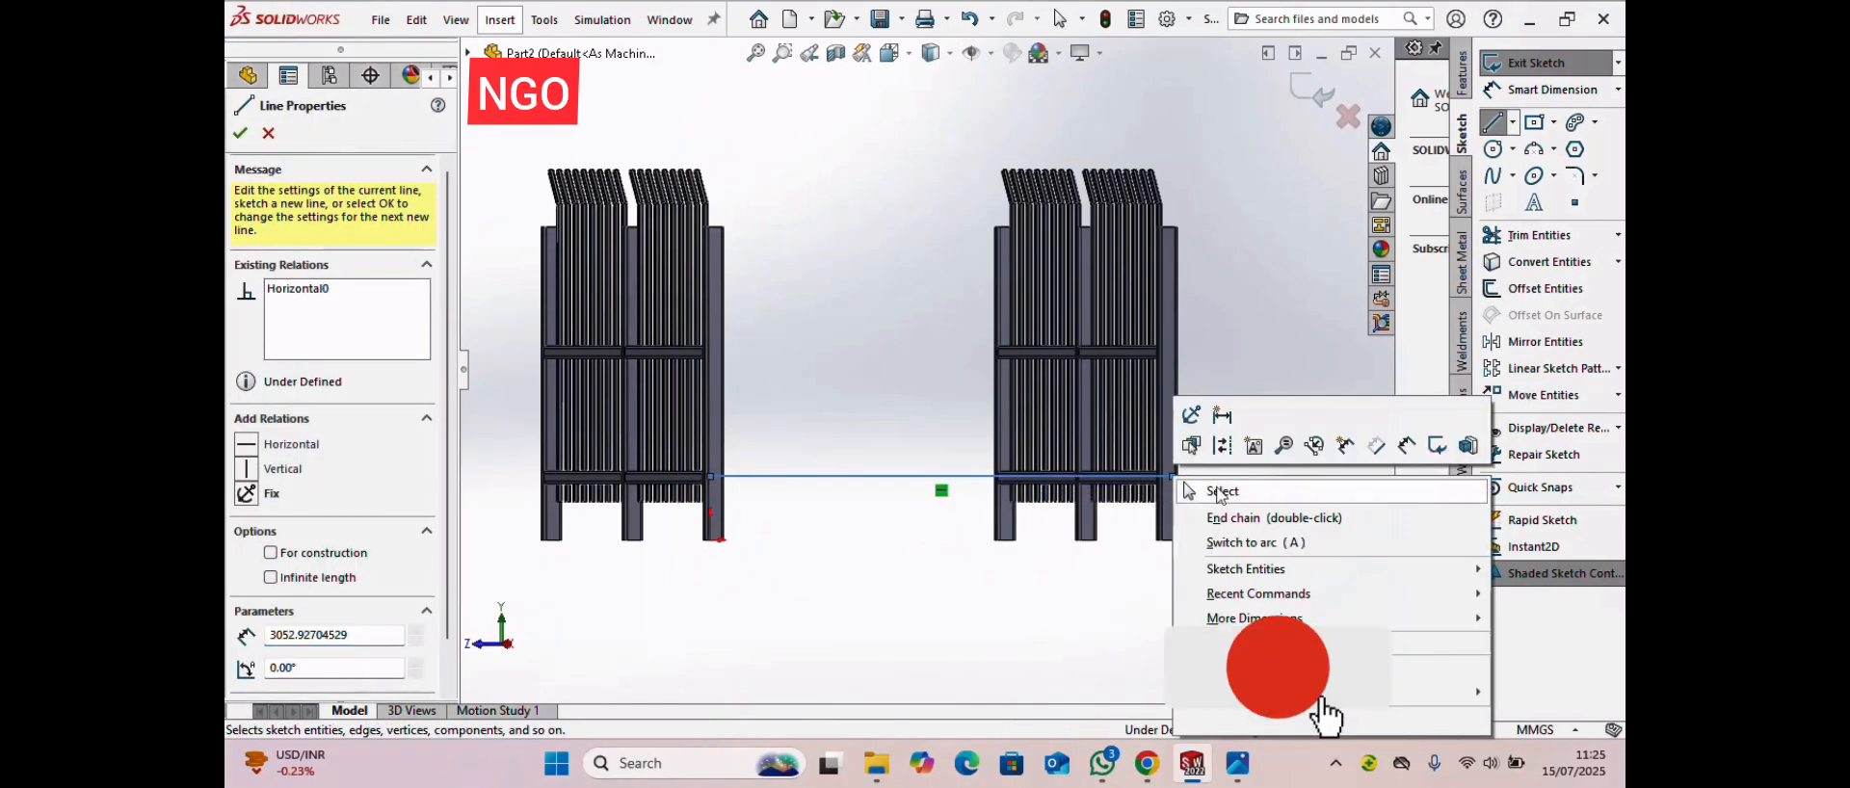
pyautogui.click(1243, 482)
# - Sketch a second horizontal line about 3053 mm long between the end posts at upper rail height
pyautogui.click(1493, 123)
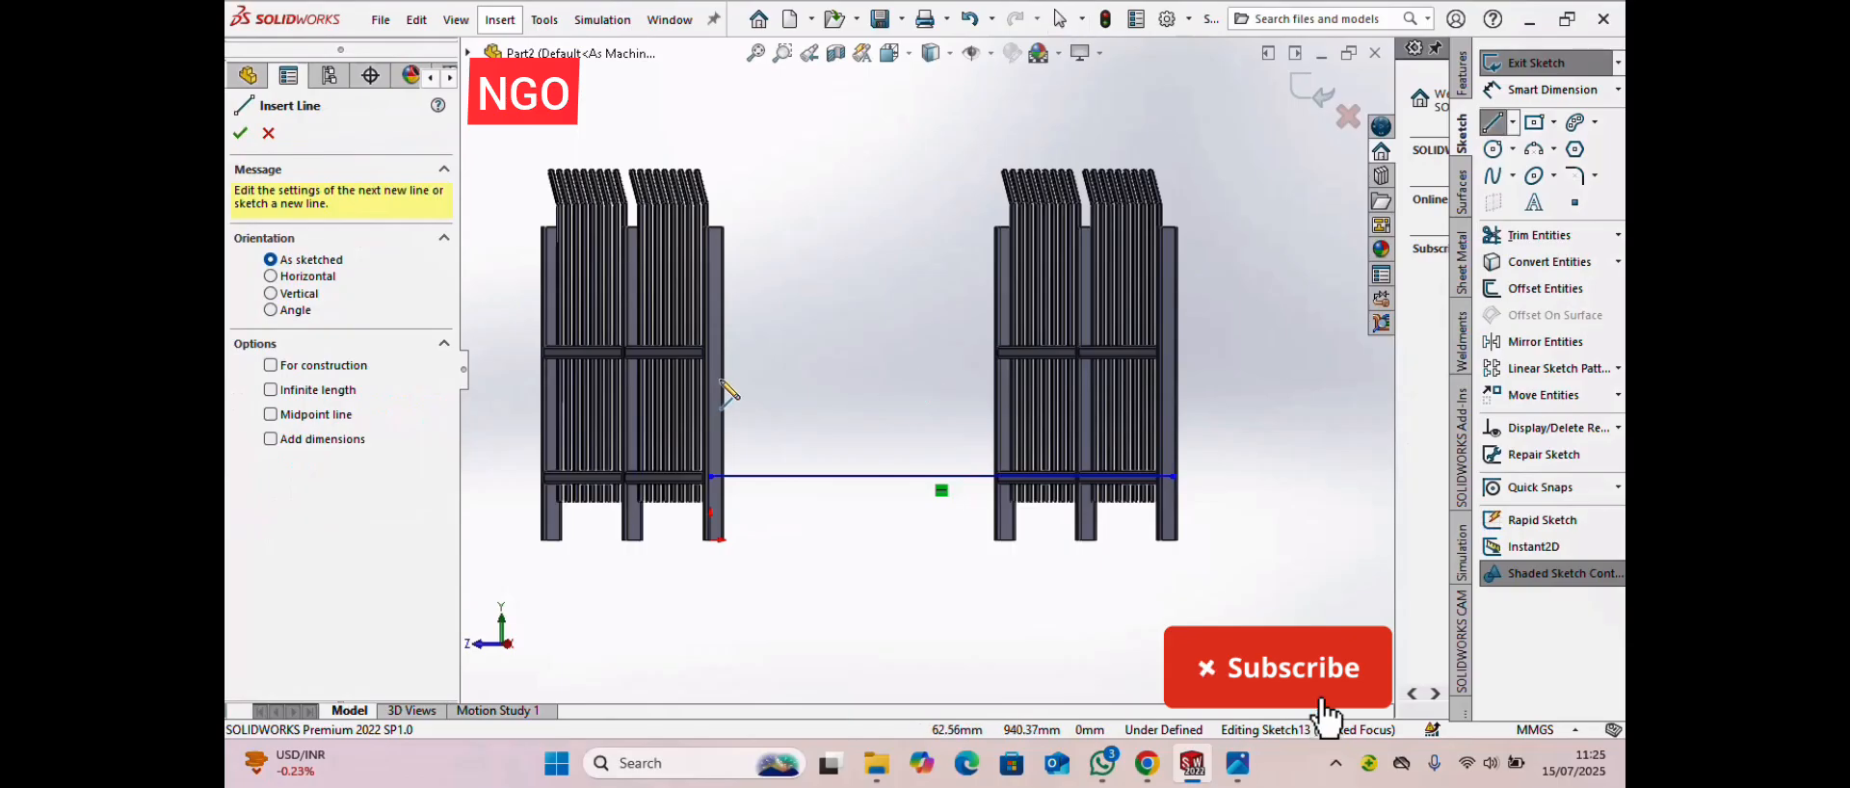
pyautogui.click(711, 349)
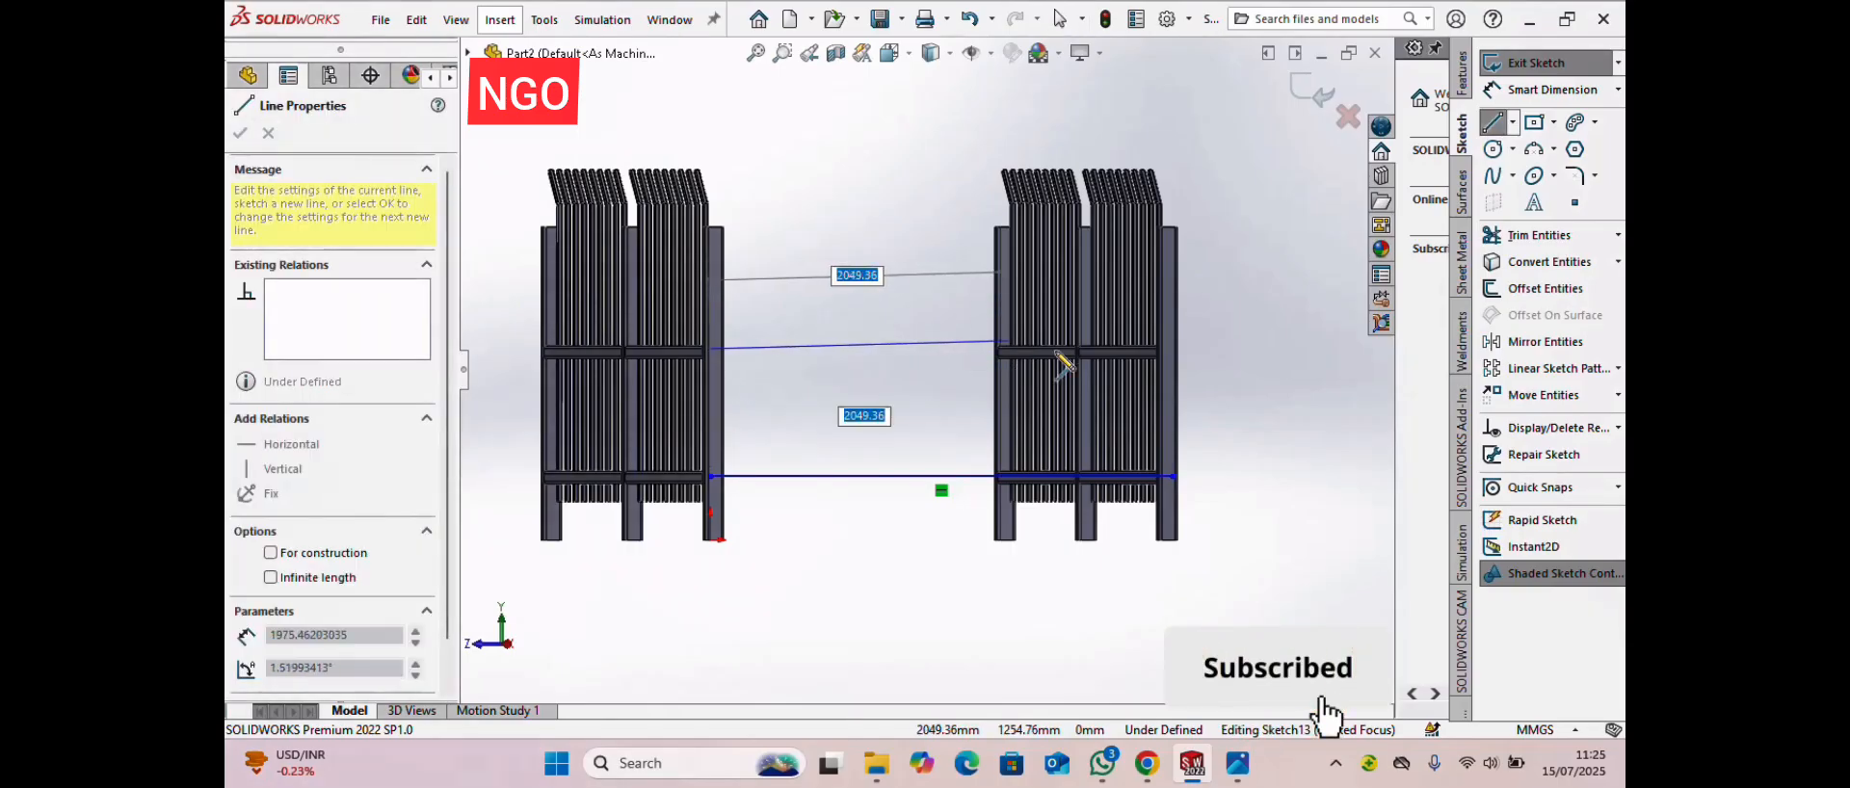
pyautogui.click(1174, 349)
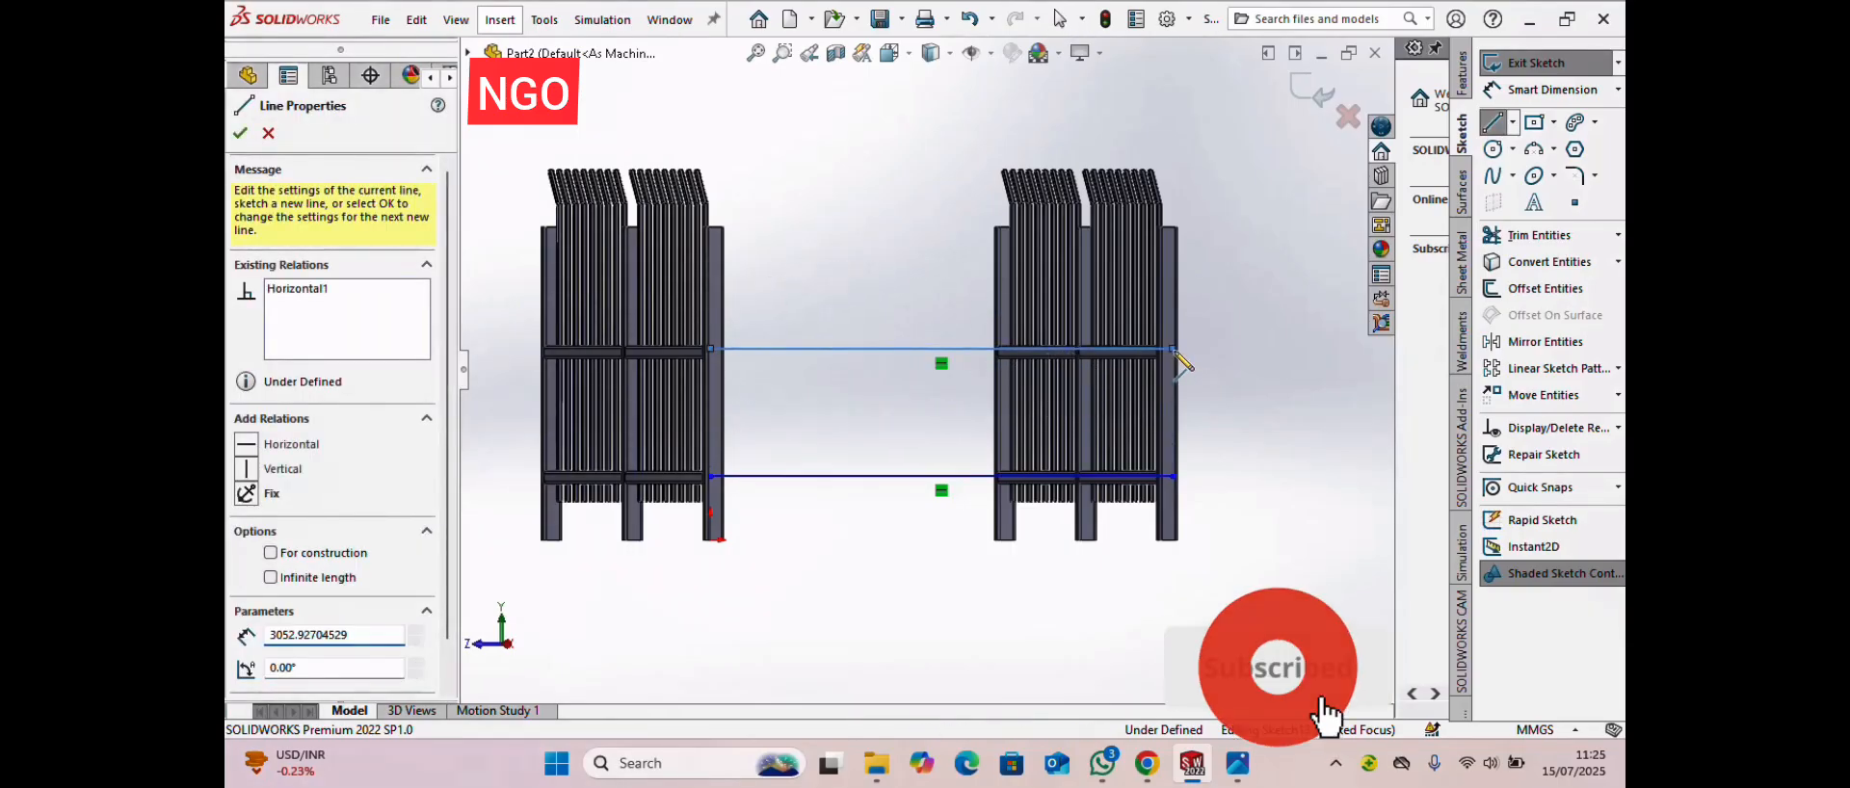
pyautogui.rightClick(1175, 351)
pyautogui.click(1224, 349)
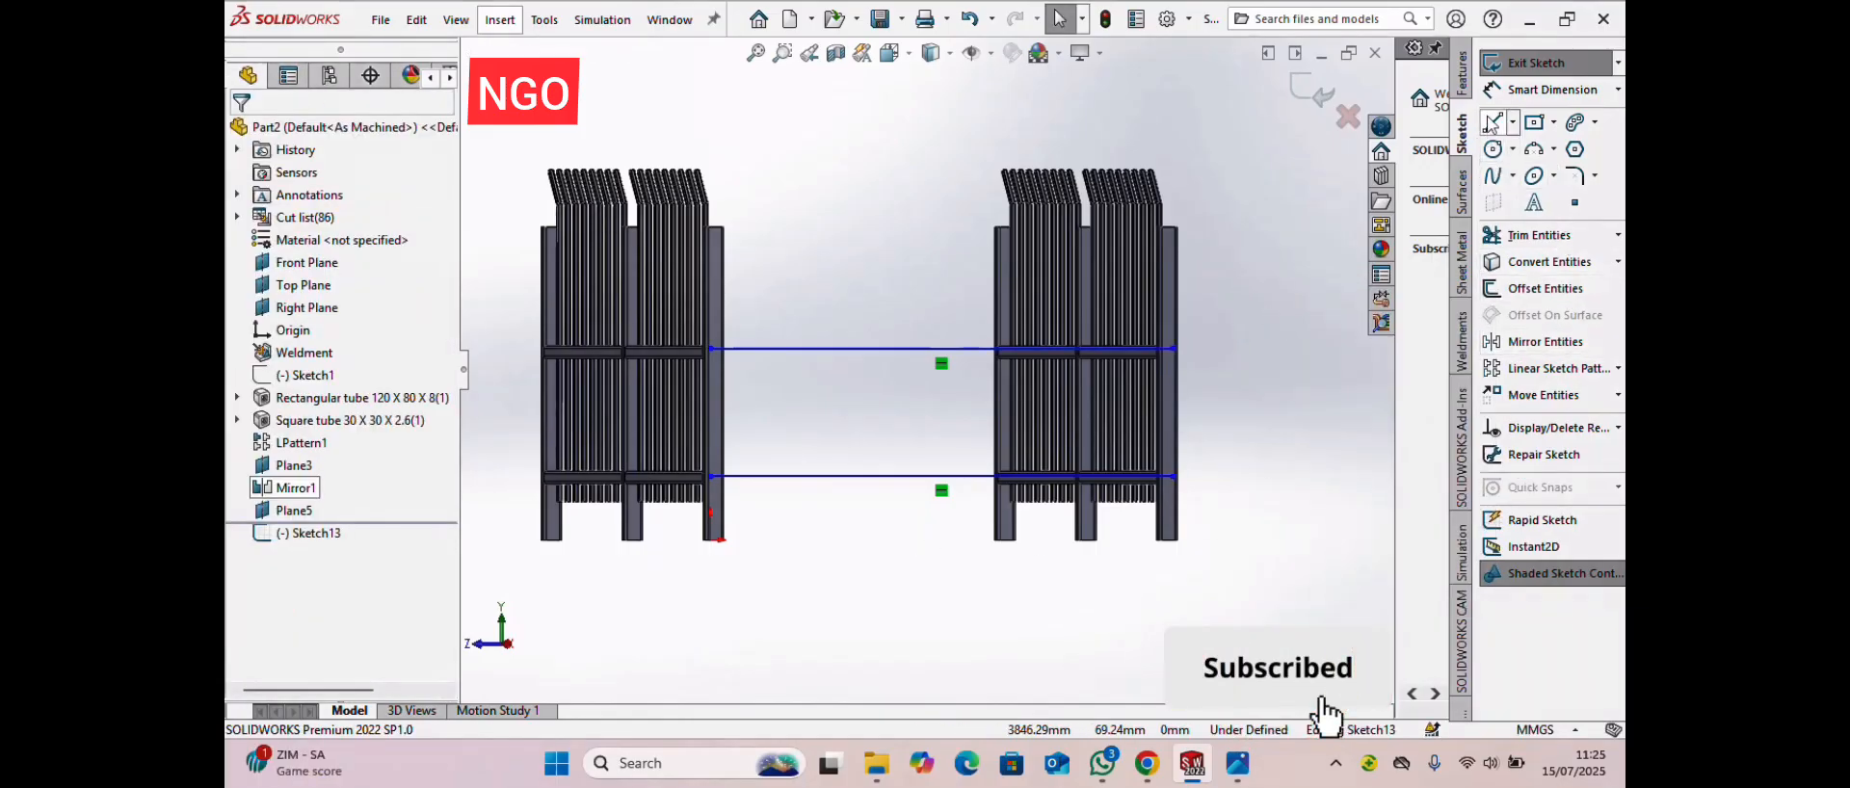
pyautogui.click(1493, 122)
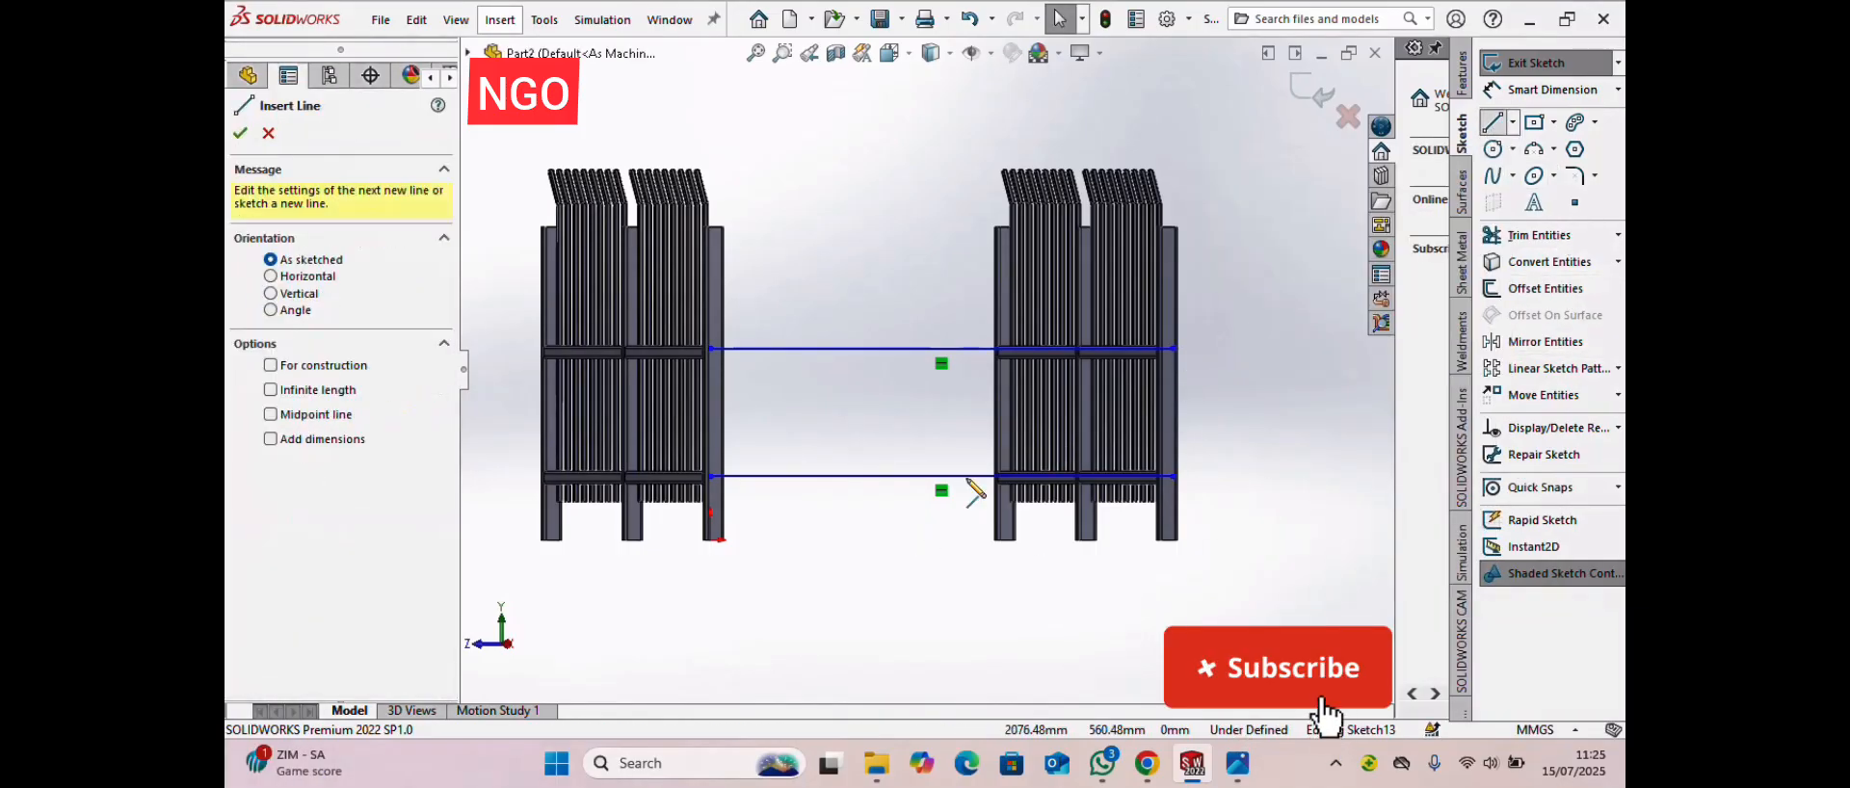
pyautogui.click(948, 540)
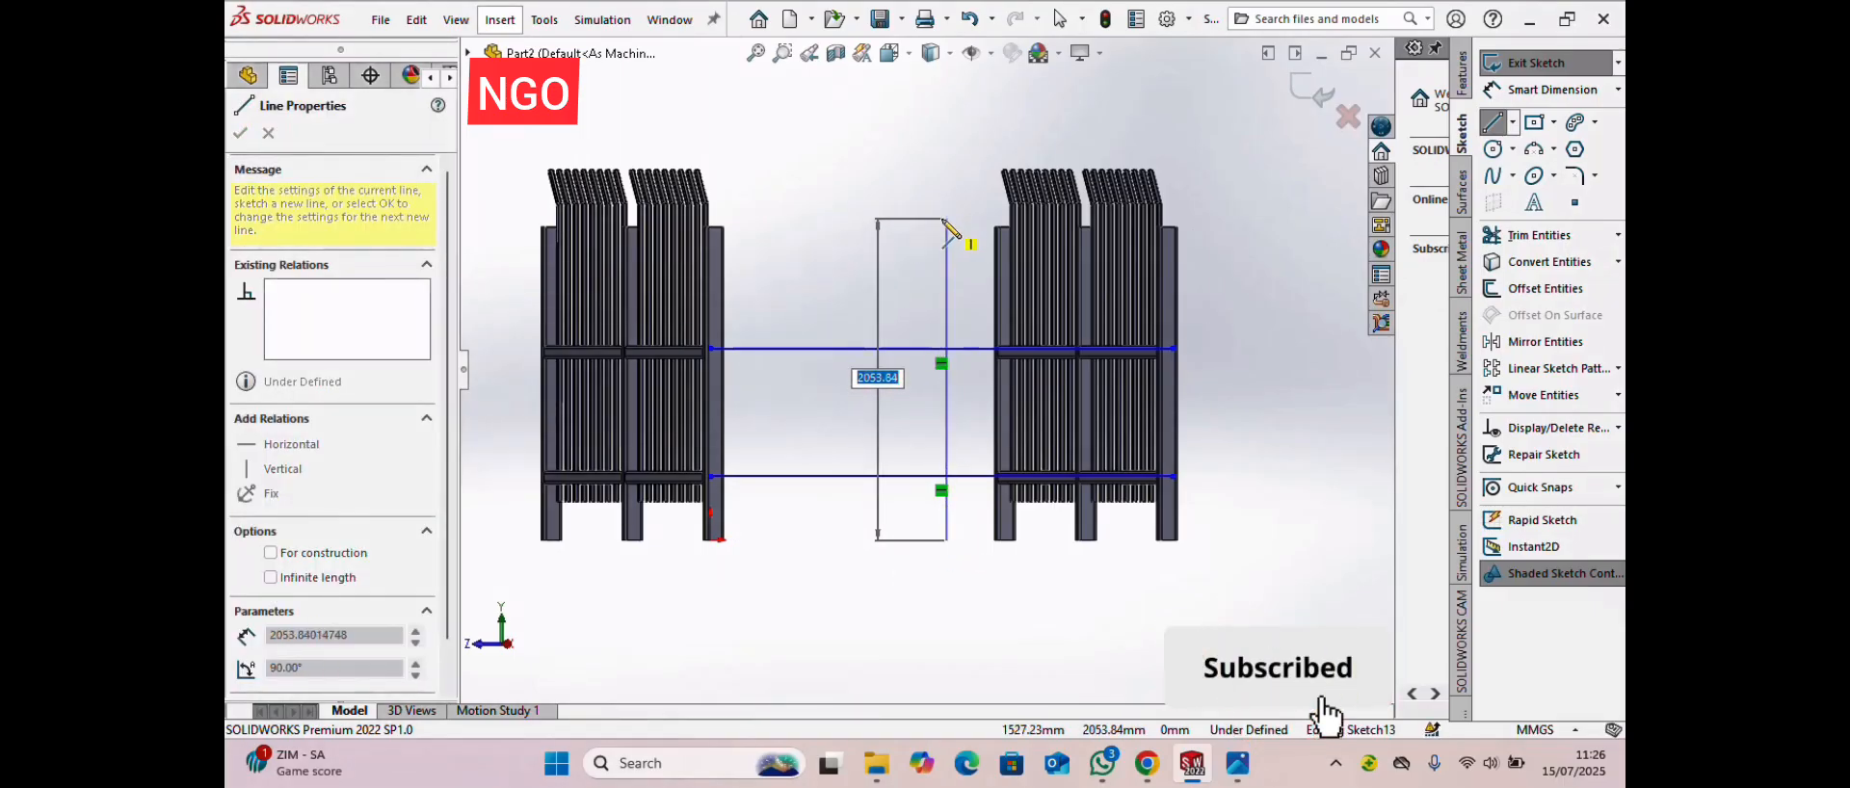
pyautogui.rightClick(944, 220)
pyautogui.click(992, 235)
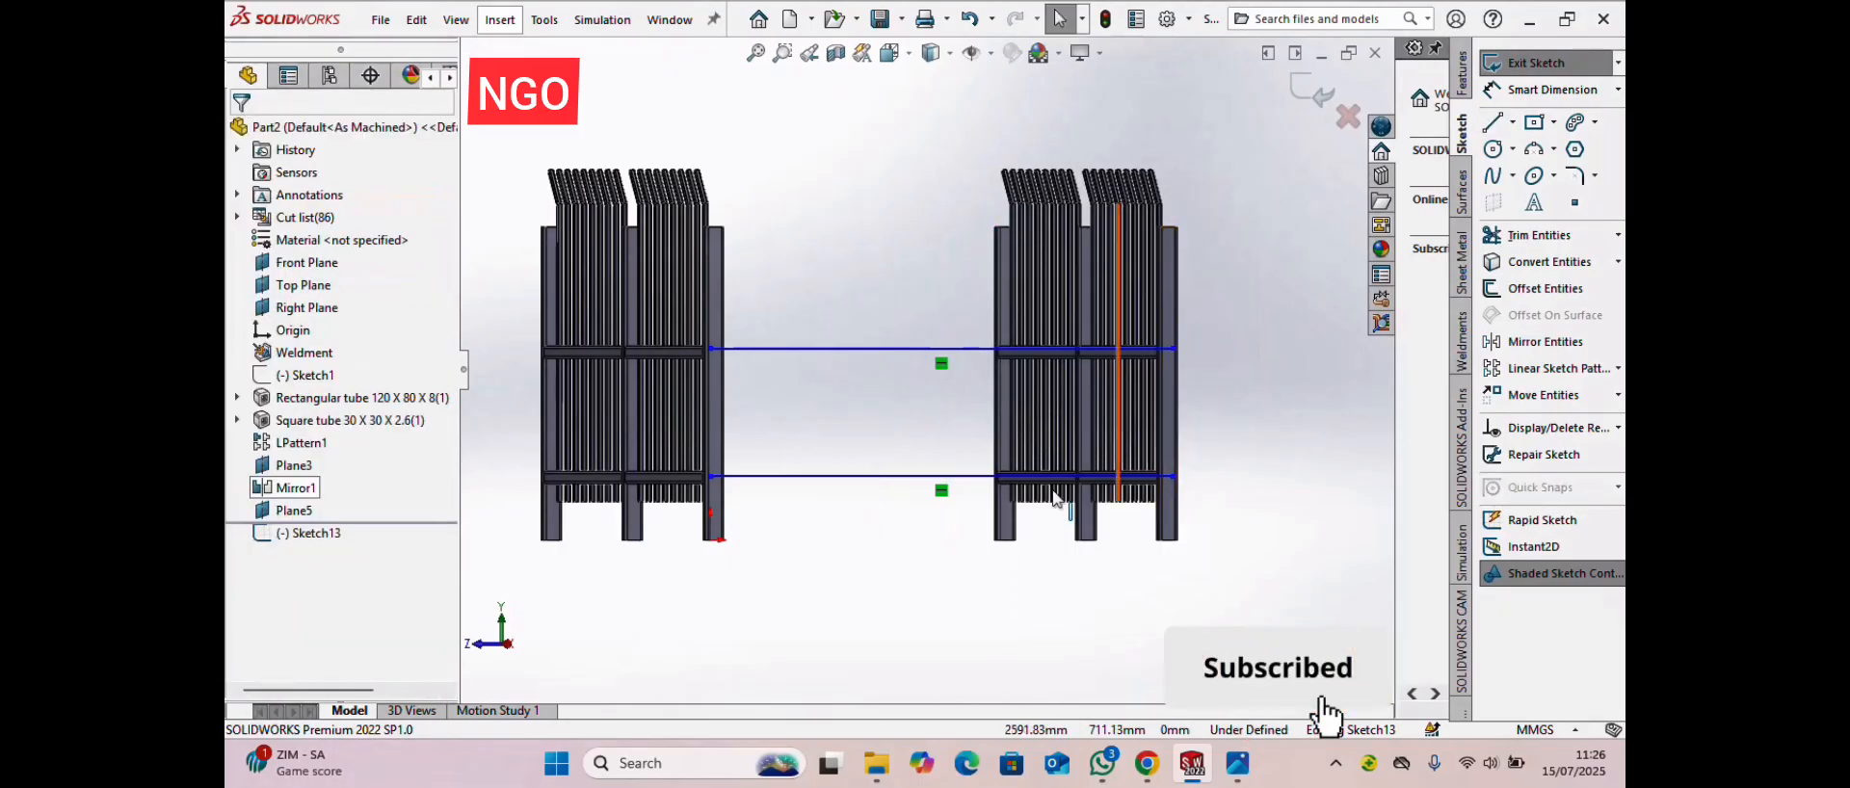
# - Sketch a vertical line about 1936 mm long from ground level, crossing both rail lines between the two panels
pyautogui.click(1493, 122)
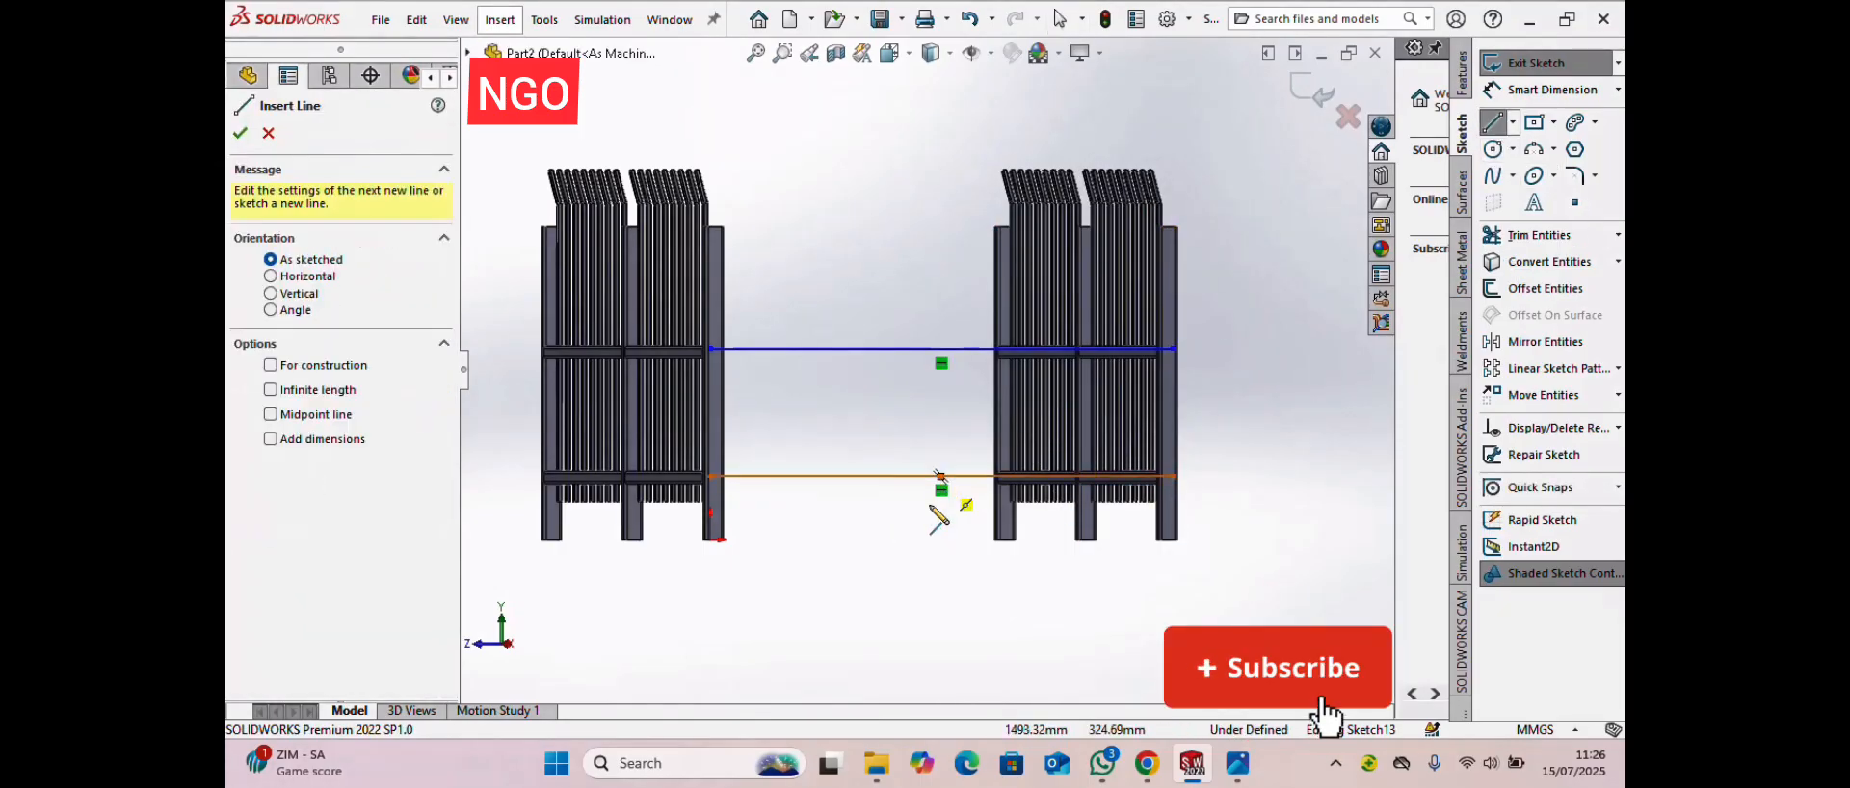
pyautogui.click(914, 539)
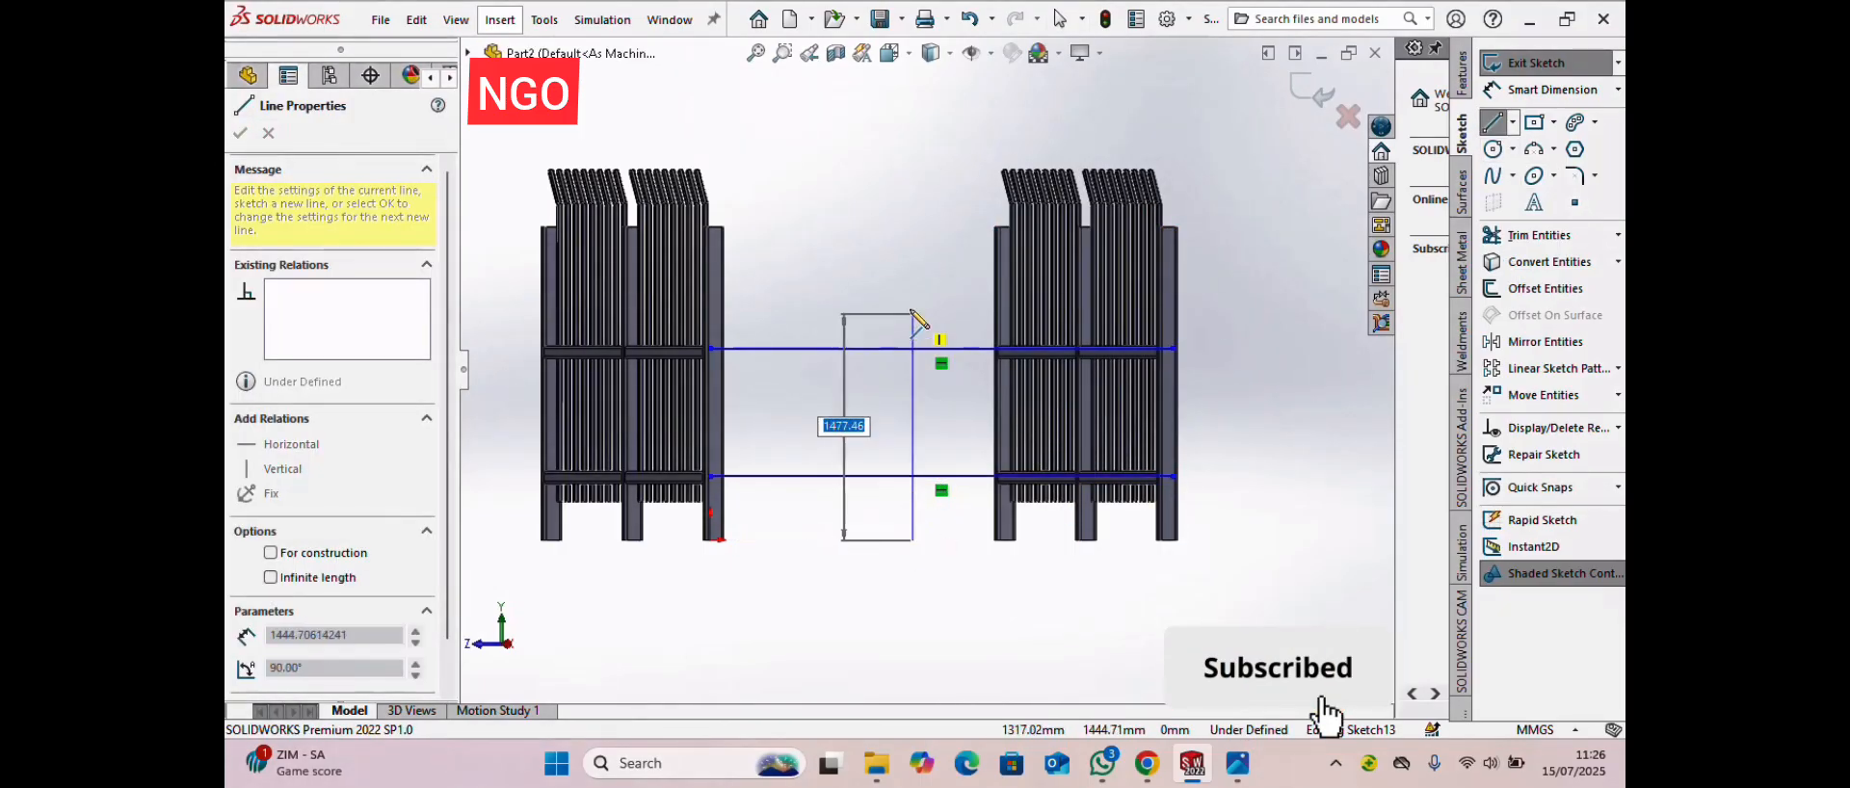
pyautogui.click(914, 236)
pyautogui.rightClick(915, 239)
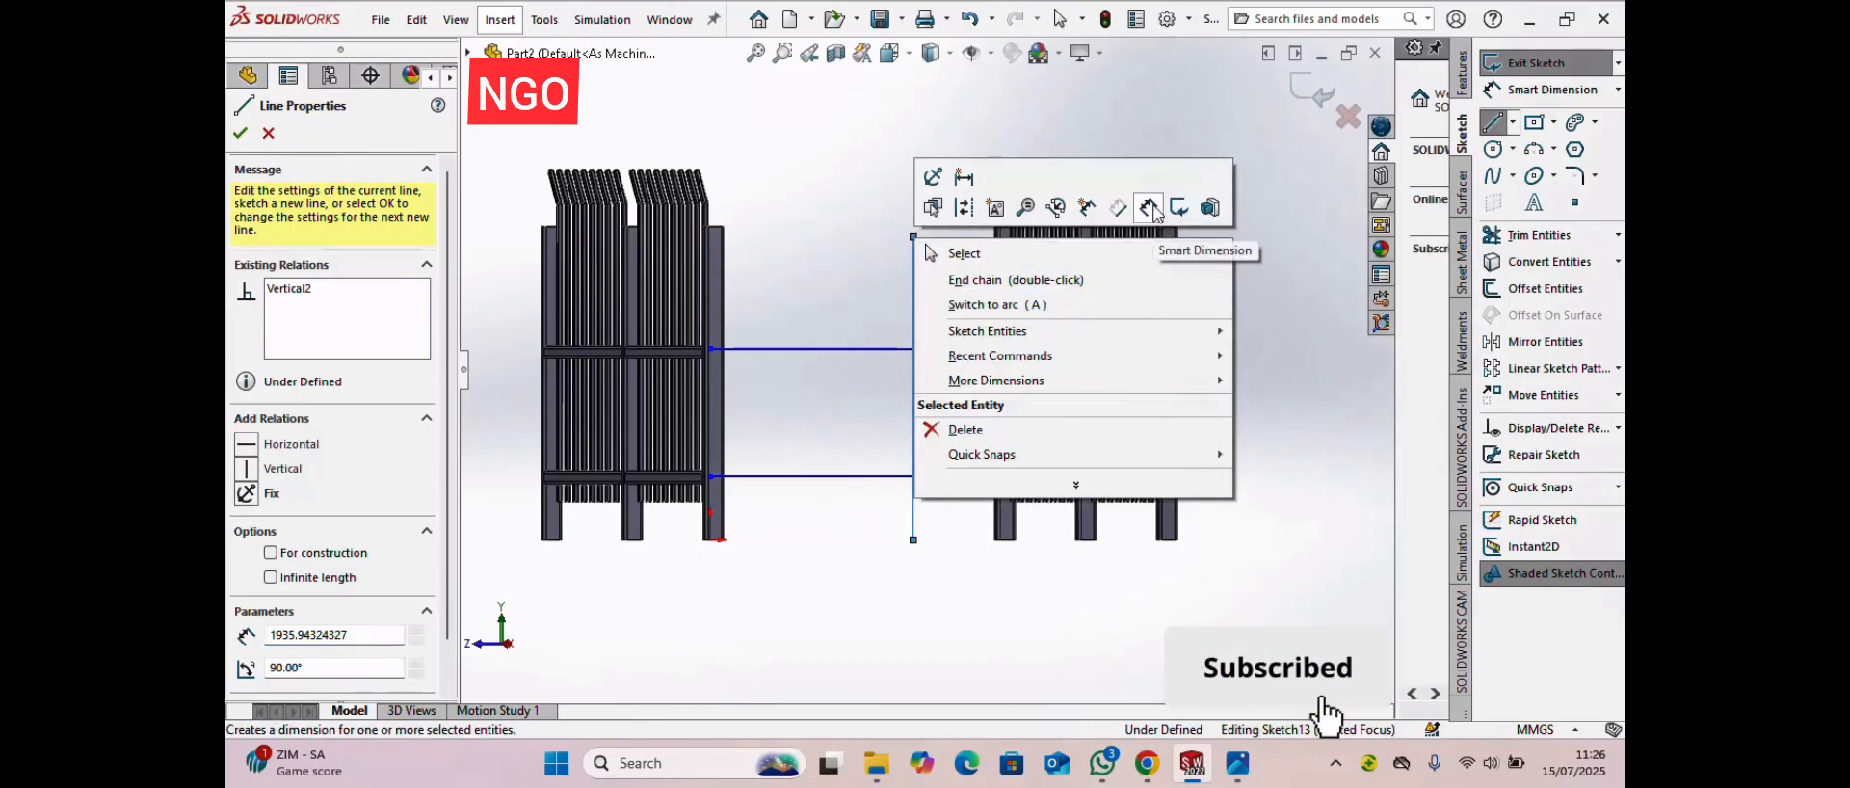
# - Dimension the vertical post line's length to 2000 mm
pyautogui.click(1203, 204)
pyautogui.click(916, 323)
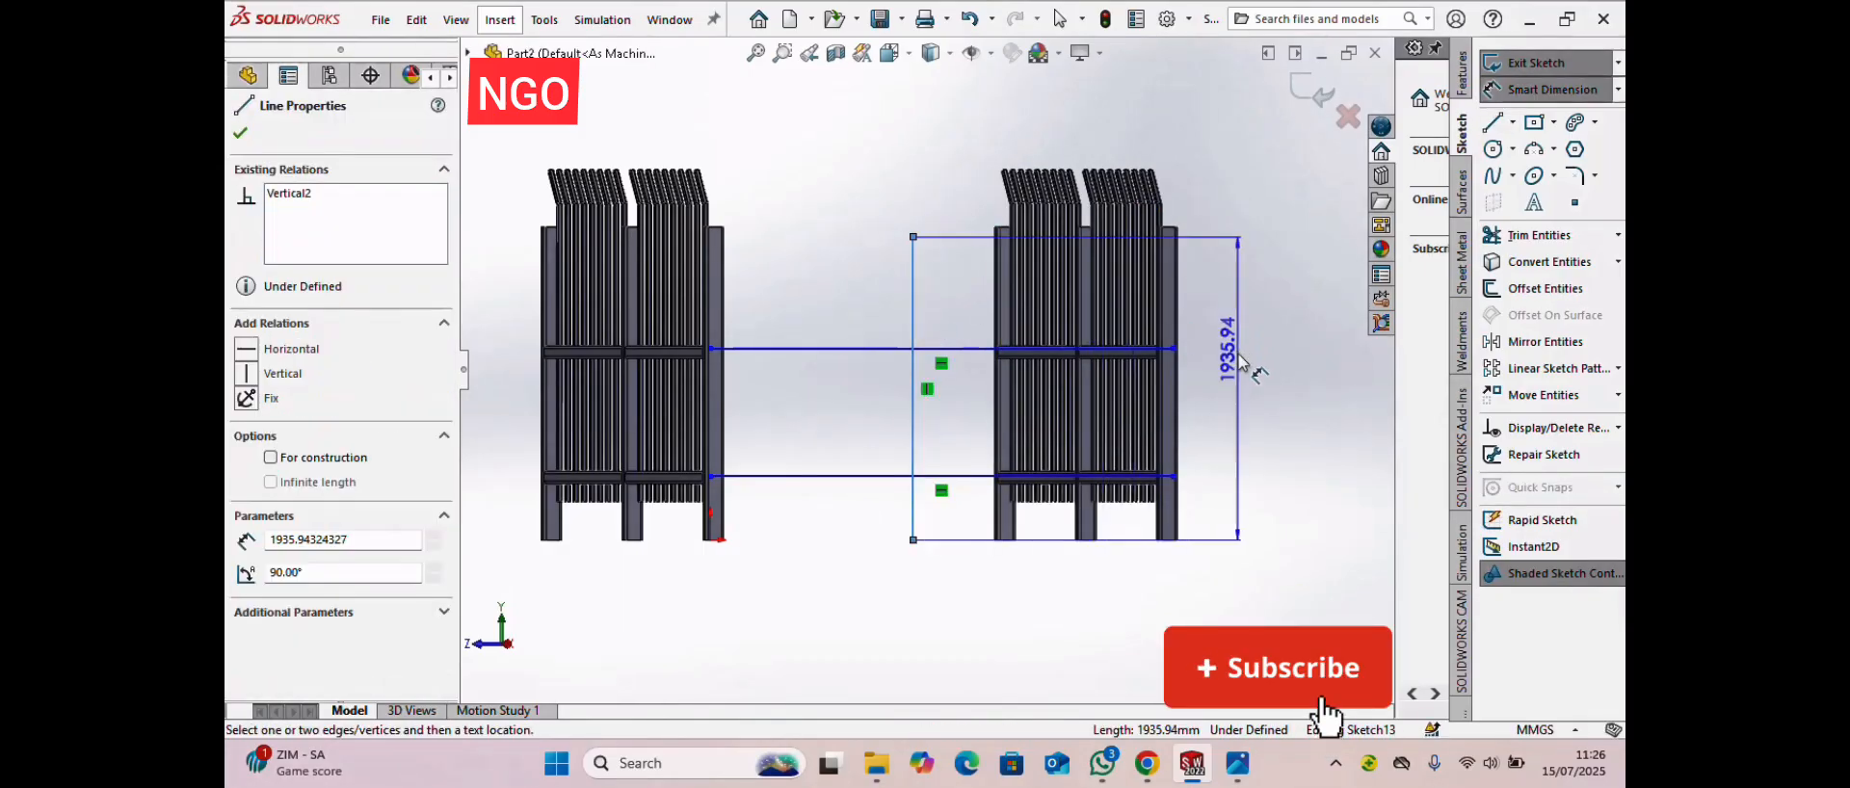
pyautogui.click(1241, 362)
pyautogui.write('200')
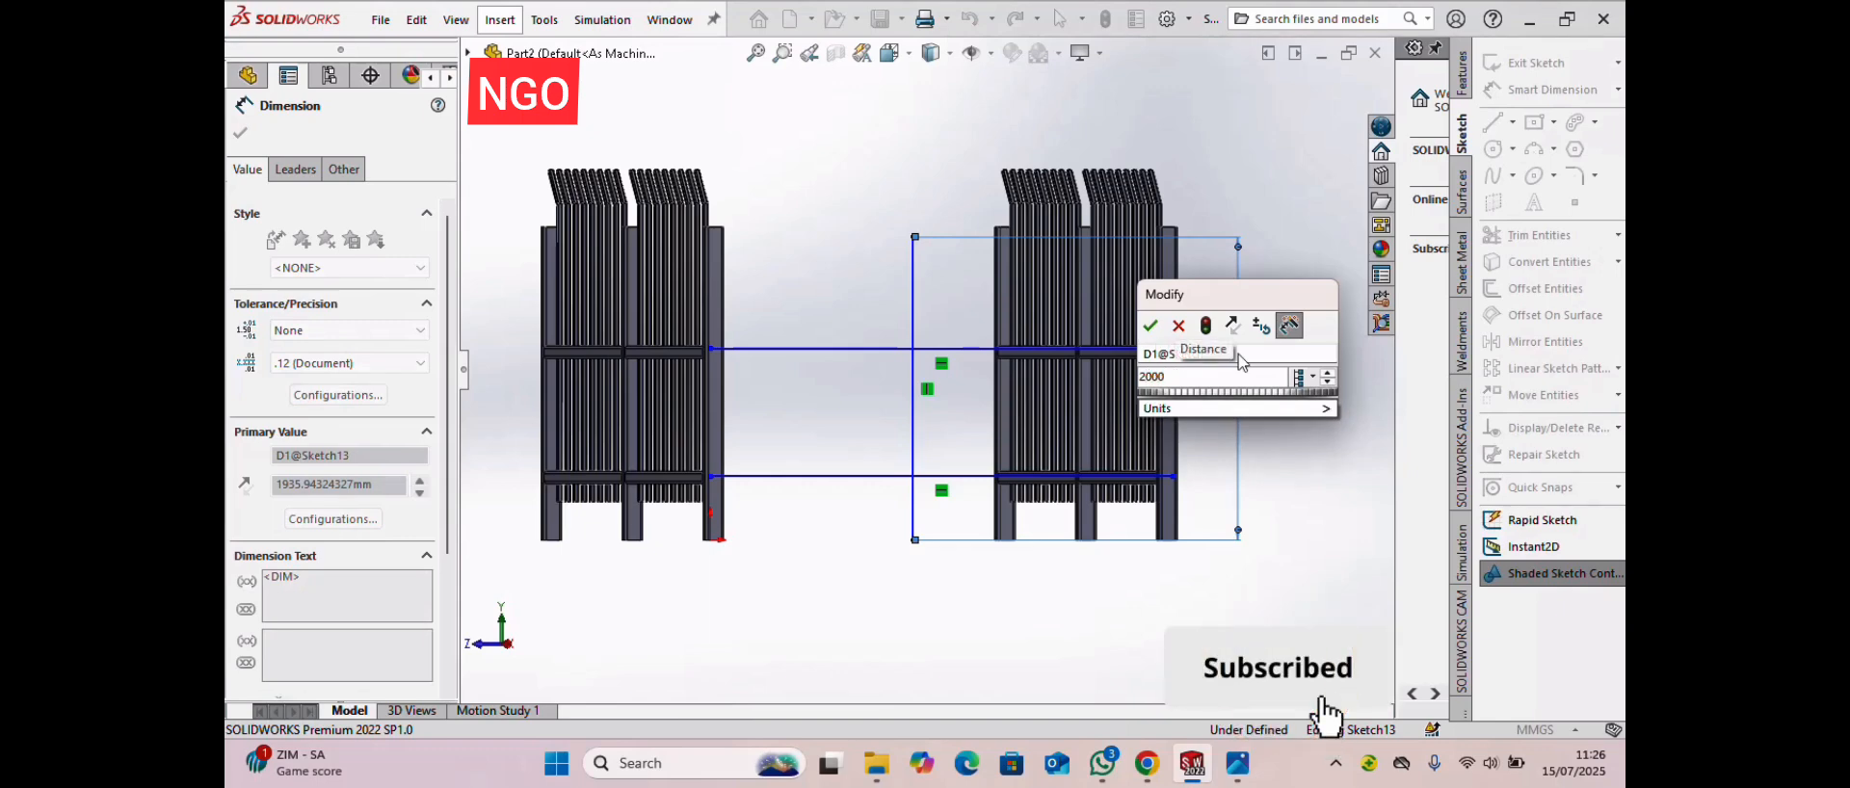
pyautogui.write('0')
pyautogui.press('Return')
pyautogui.click(1216, 157)
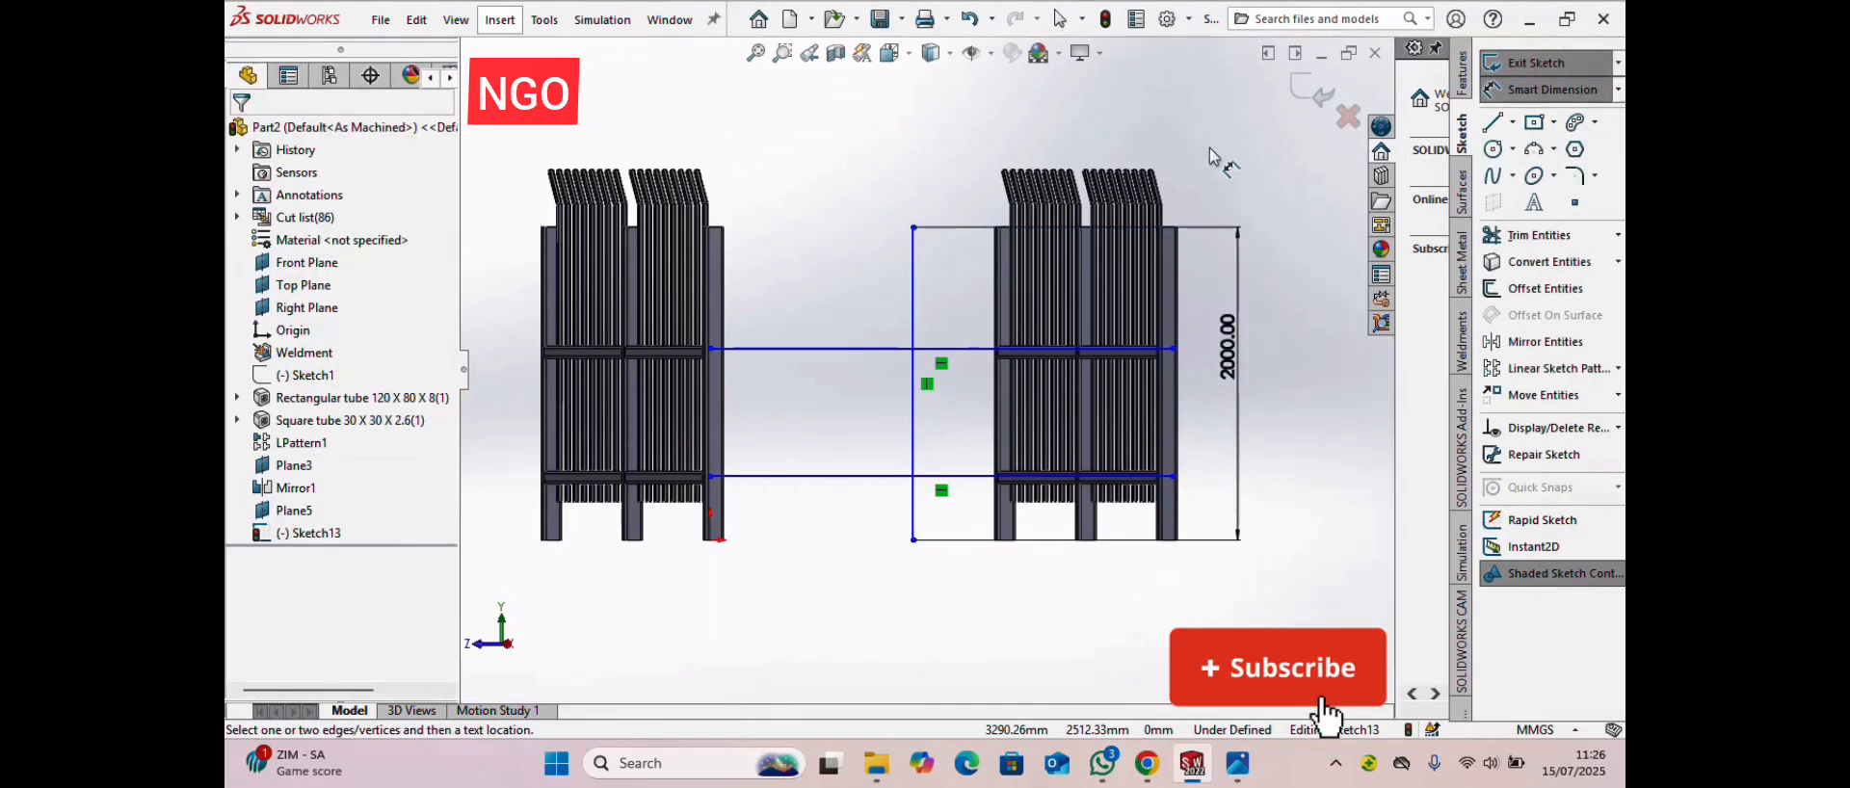
pyautogui.rightClick(1216, 157)
pyautogui.click(1261, 213)
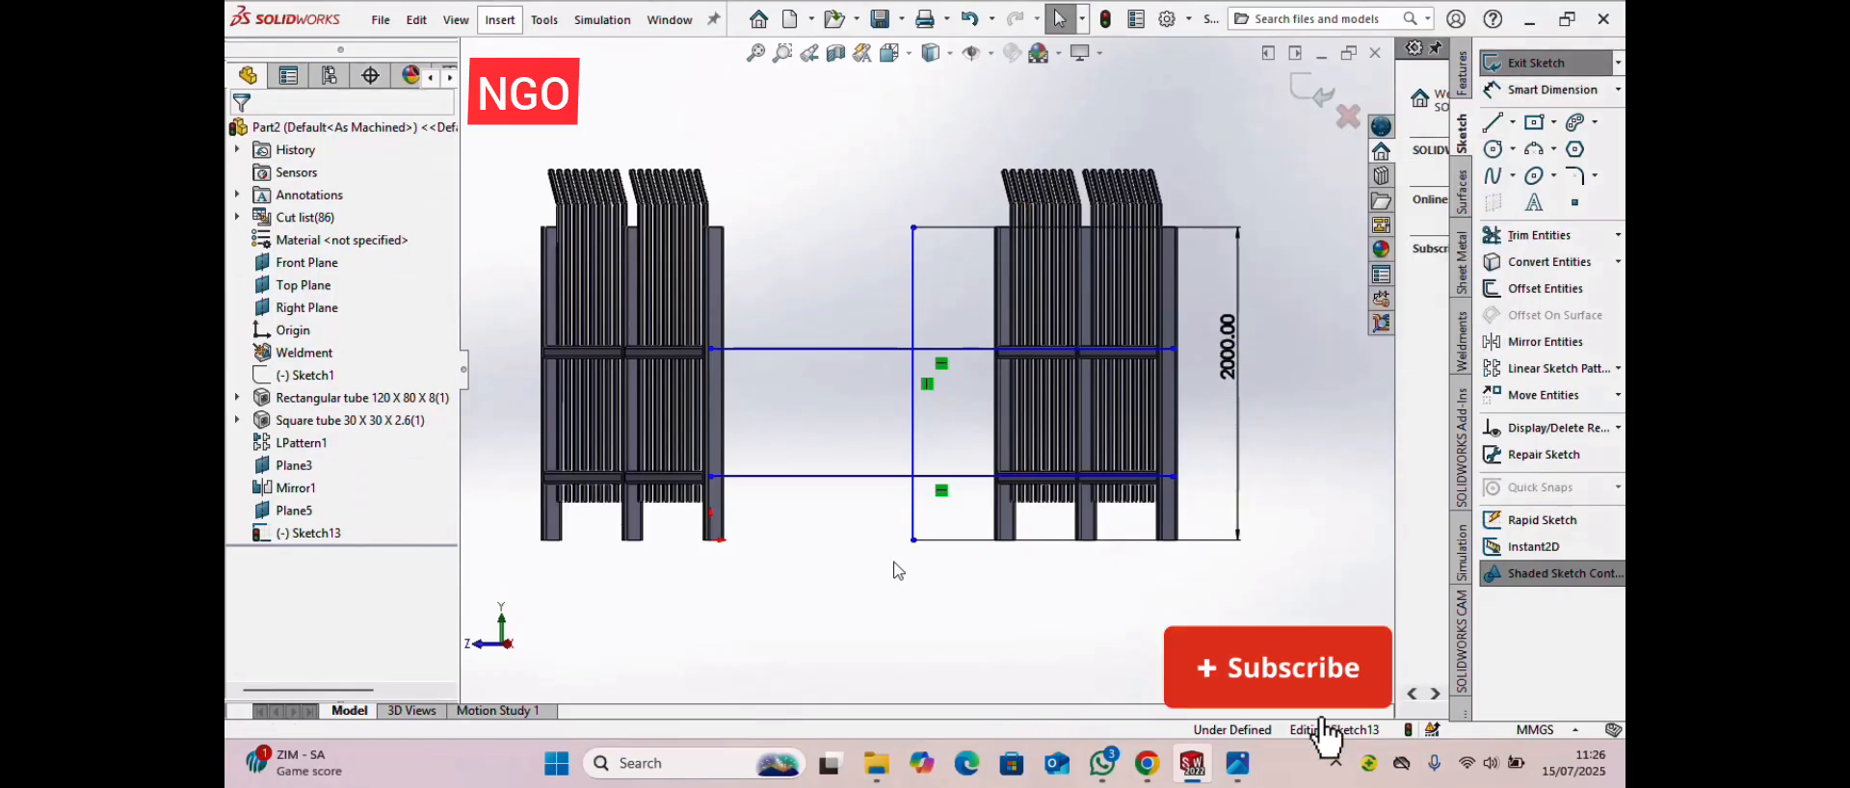
# - Dimension the vertical post line 1500 mm from the nearer panel's end post, and start another line
pyautogui.moveTo(927, 602); pyautogui.dragTo(967, 453, button='right')
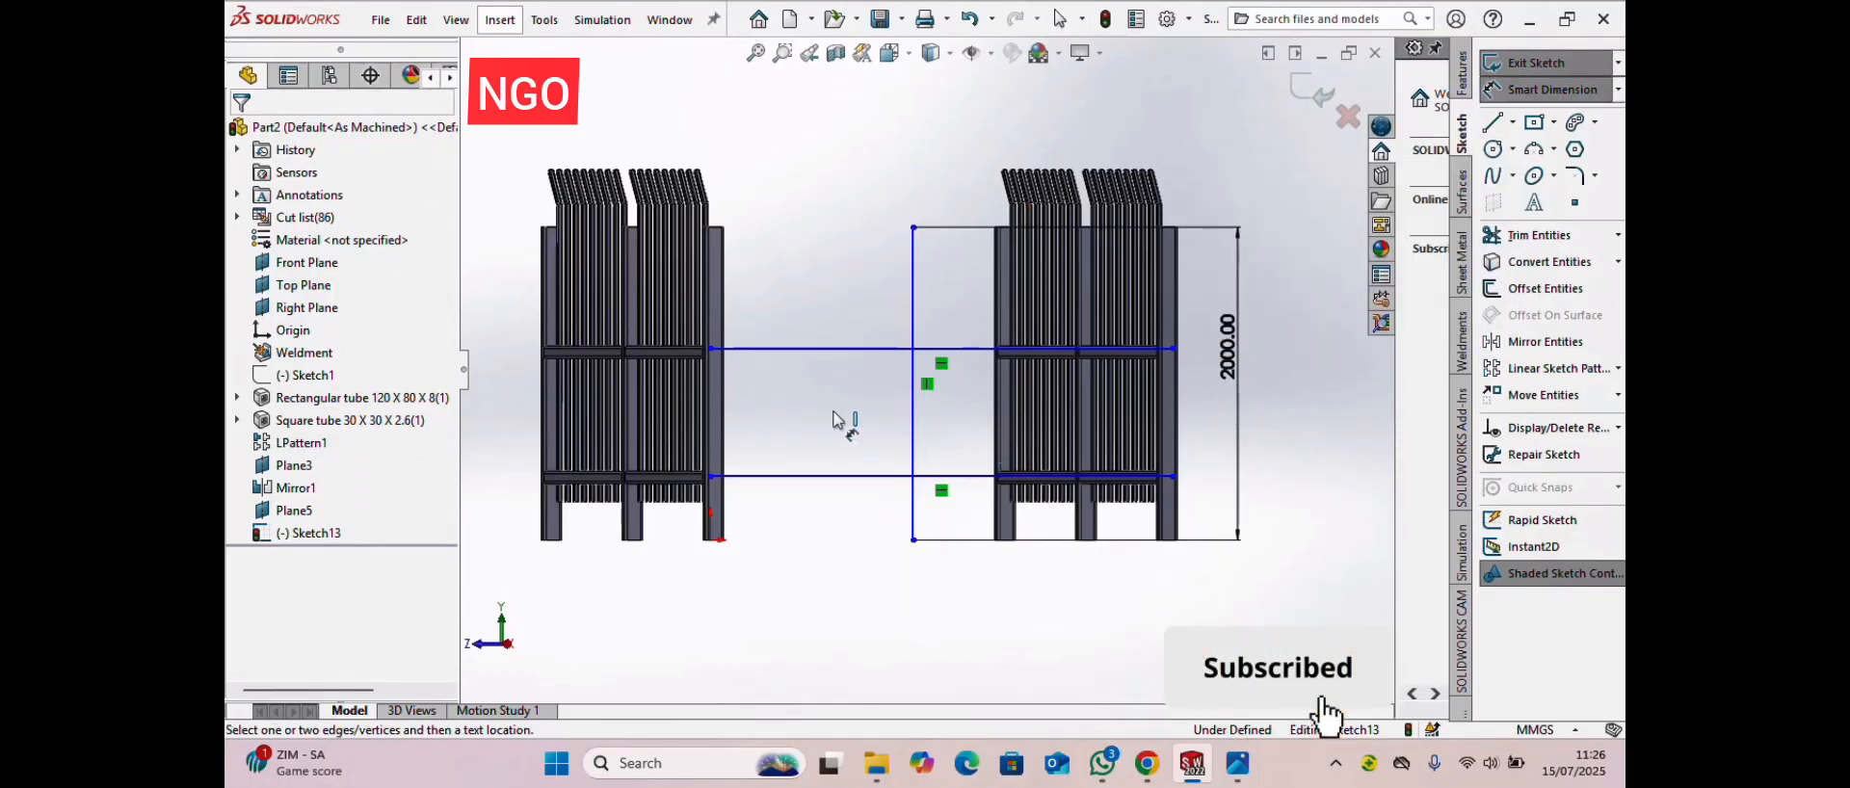
pyautogui.click(710, 487)
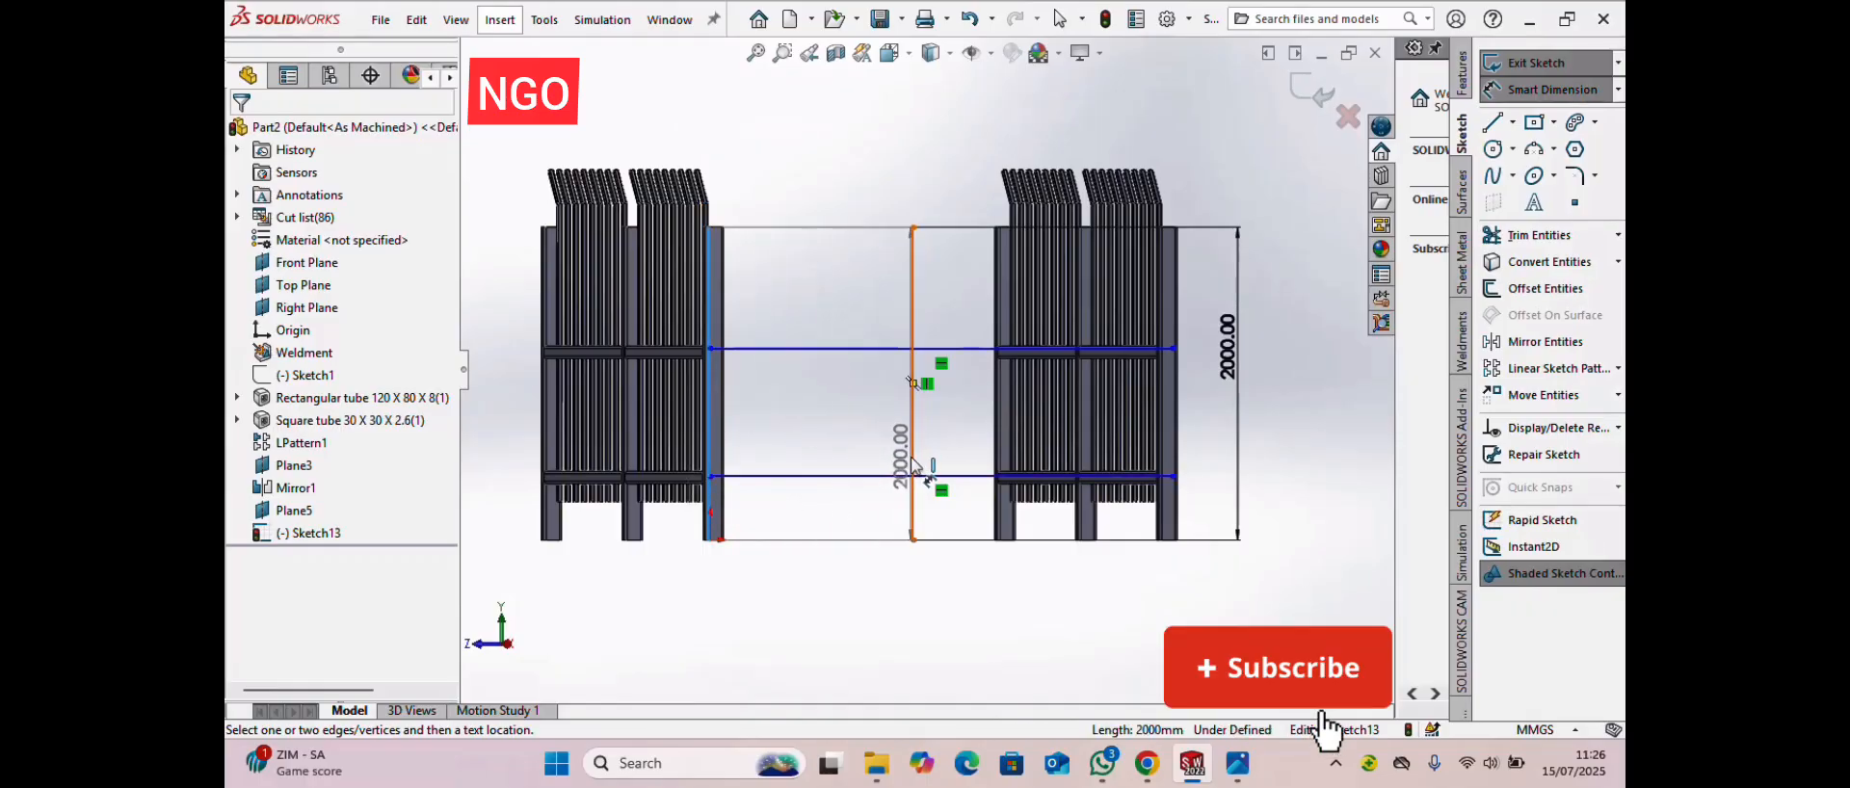
pyautogui.click(912, 464)
pyautogui.click(845, 553)
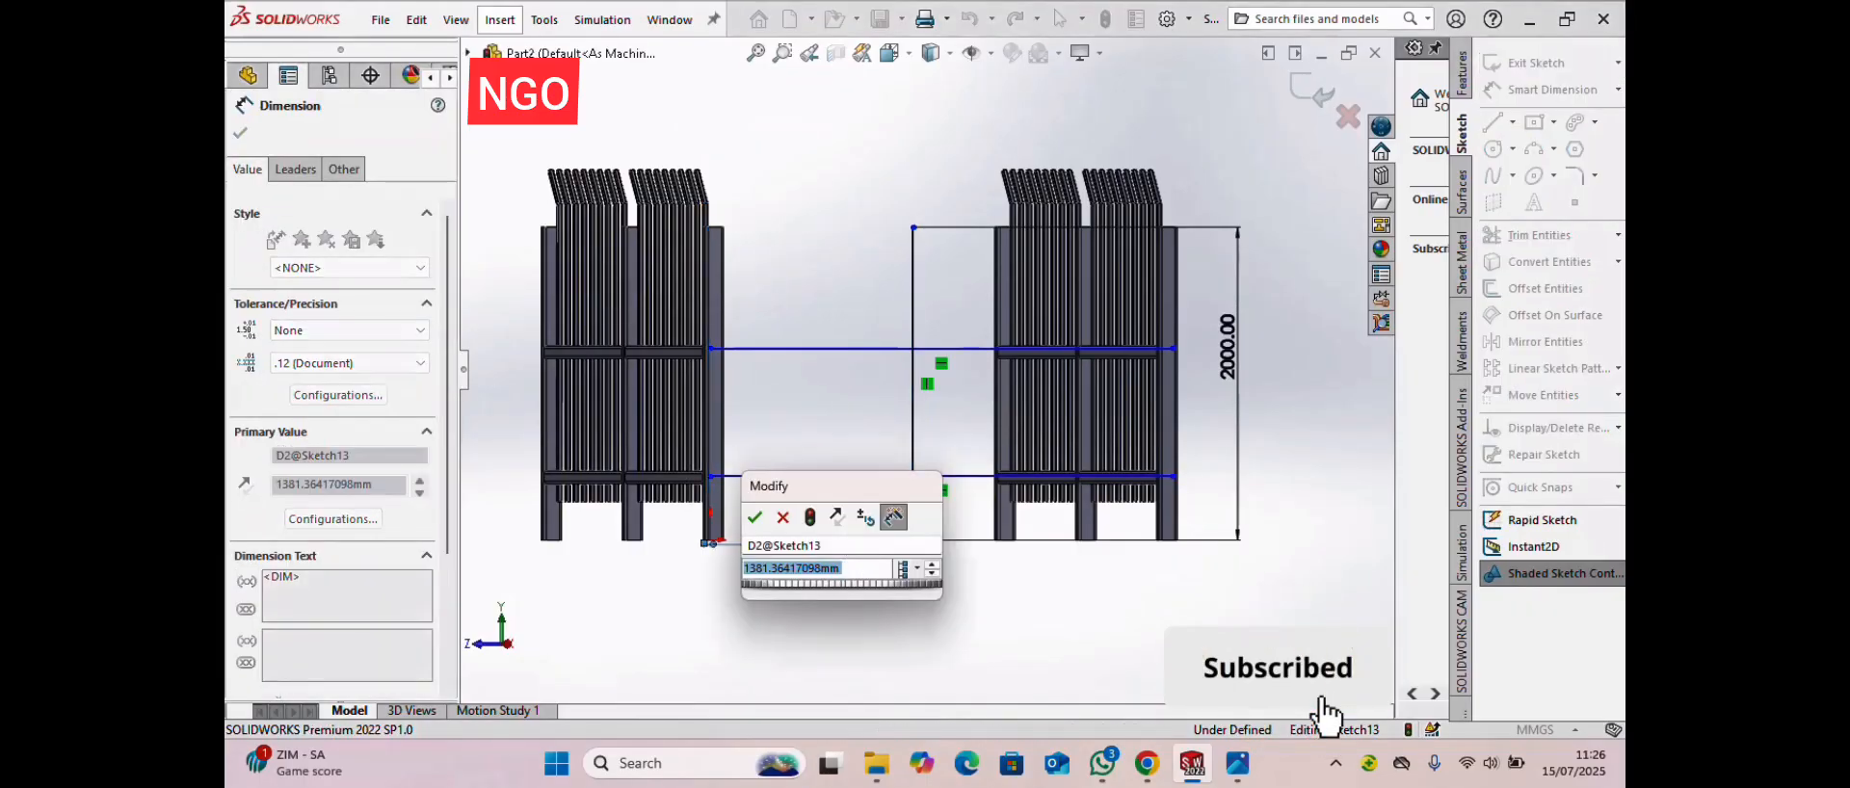
pyautogui.write('1500')
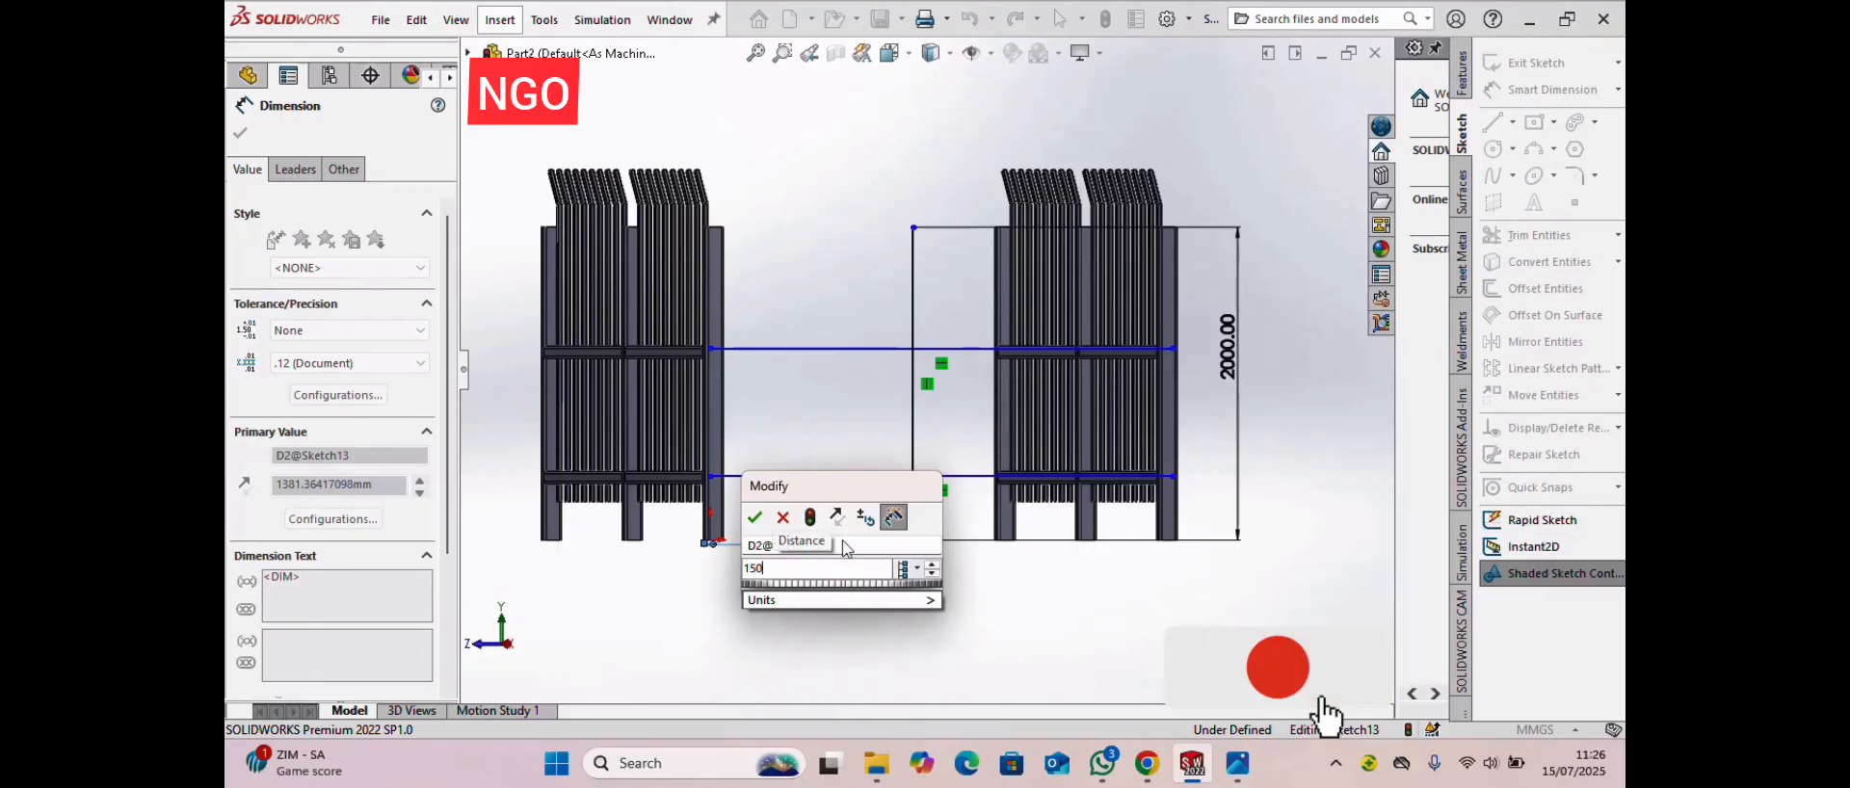
pyautogui.press('Return')
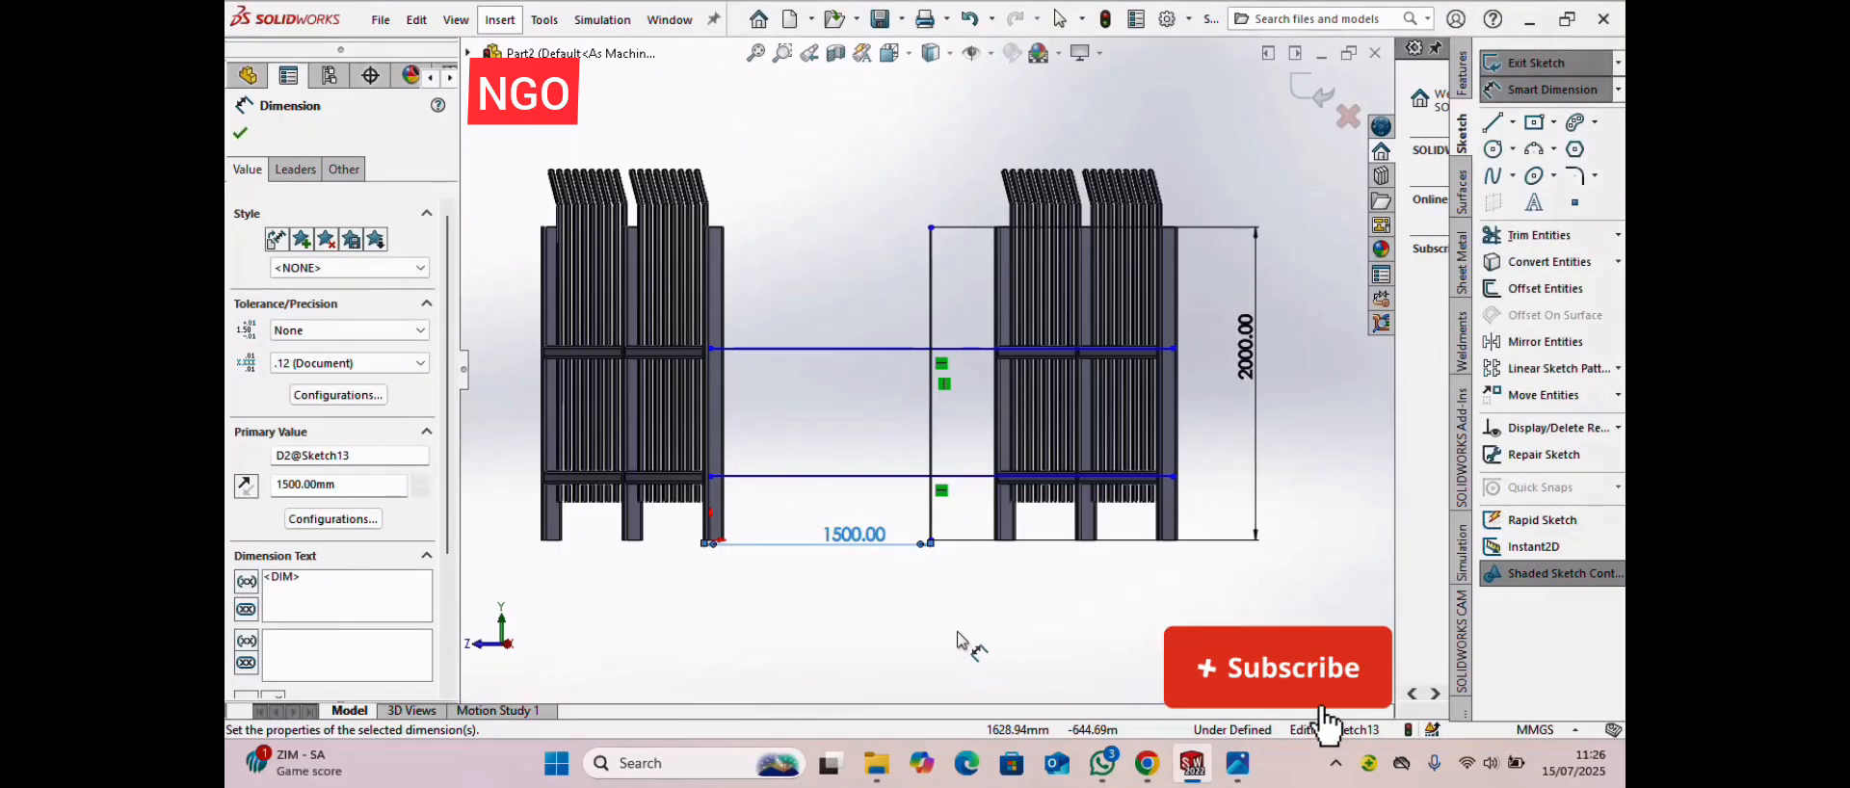
pyautogui.press('Escape')
pyautogui.rightClick(977, 578)
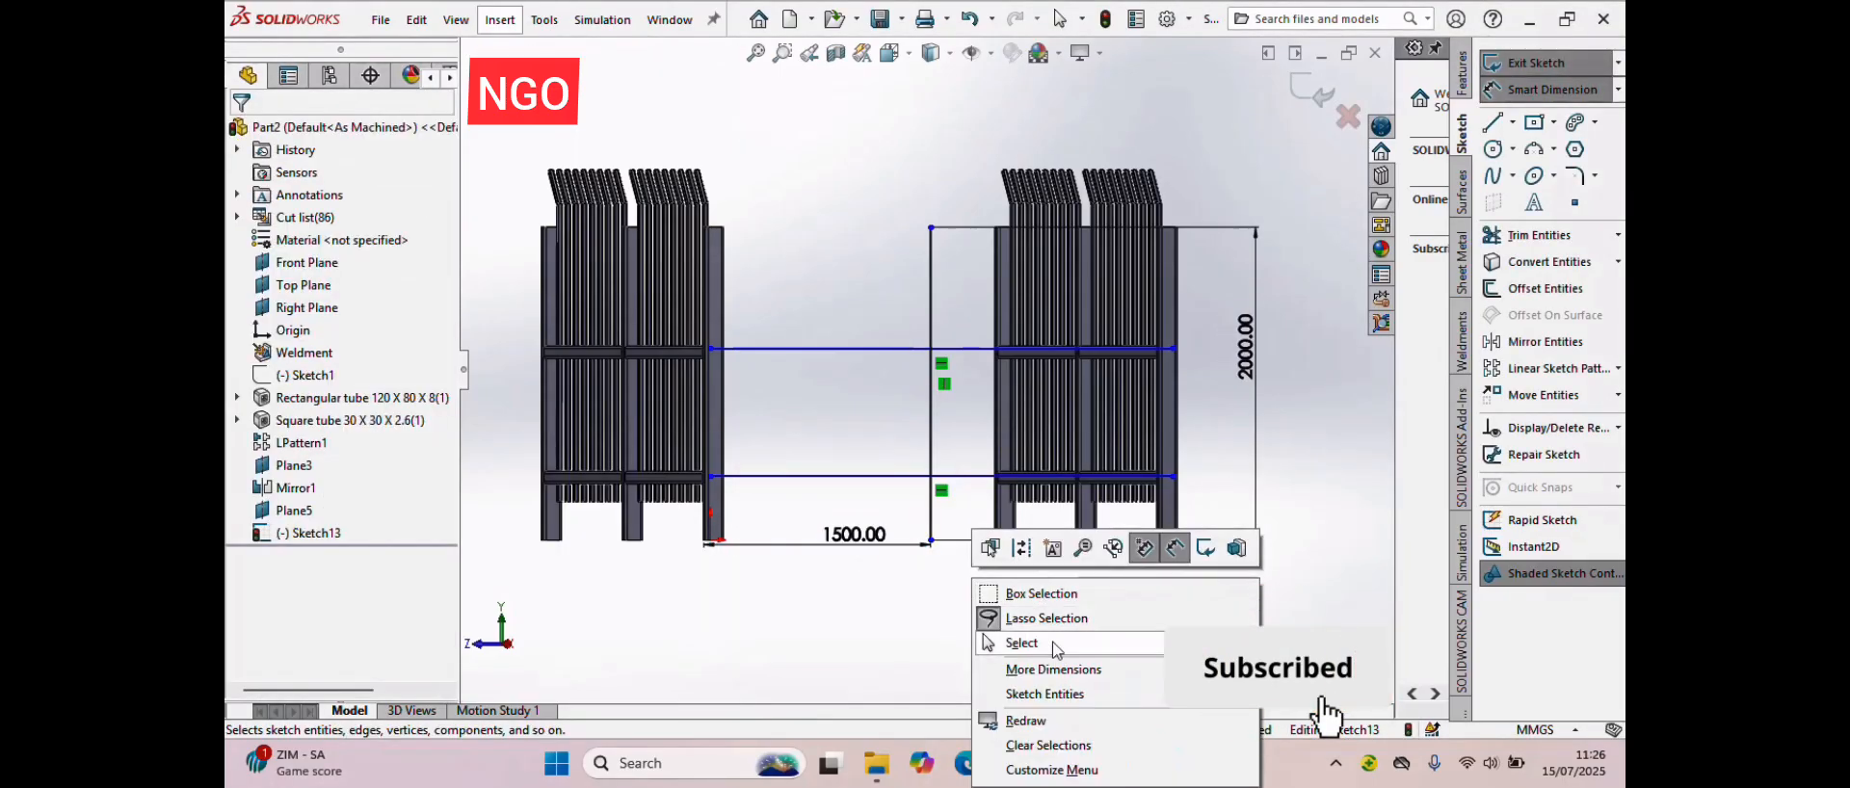
pyautogui.click(1055, 645)
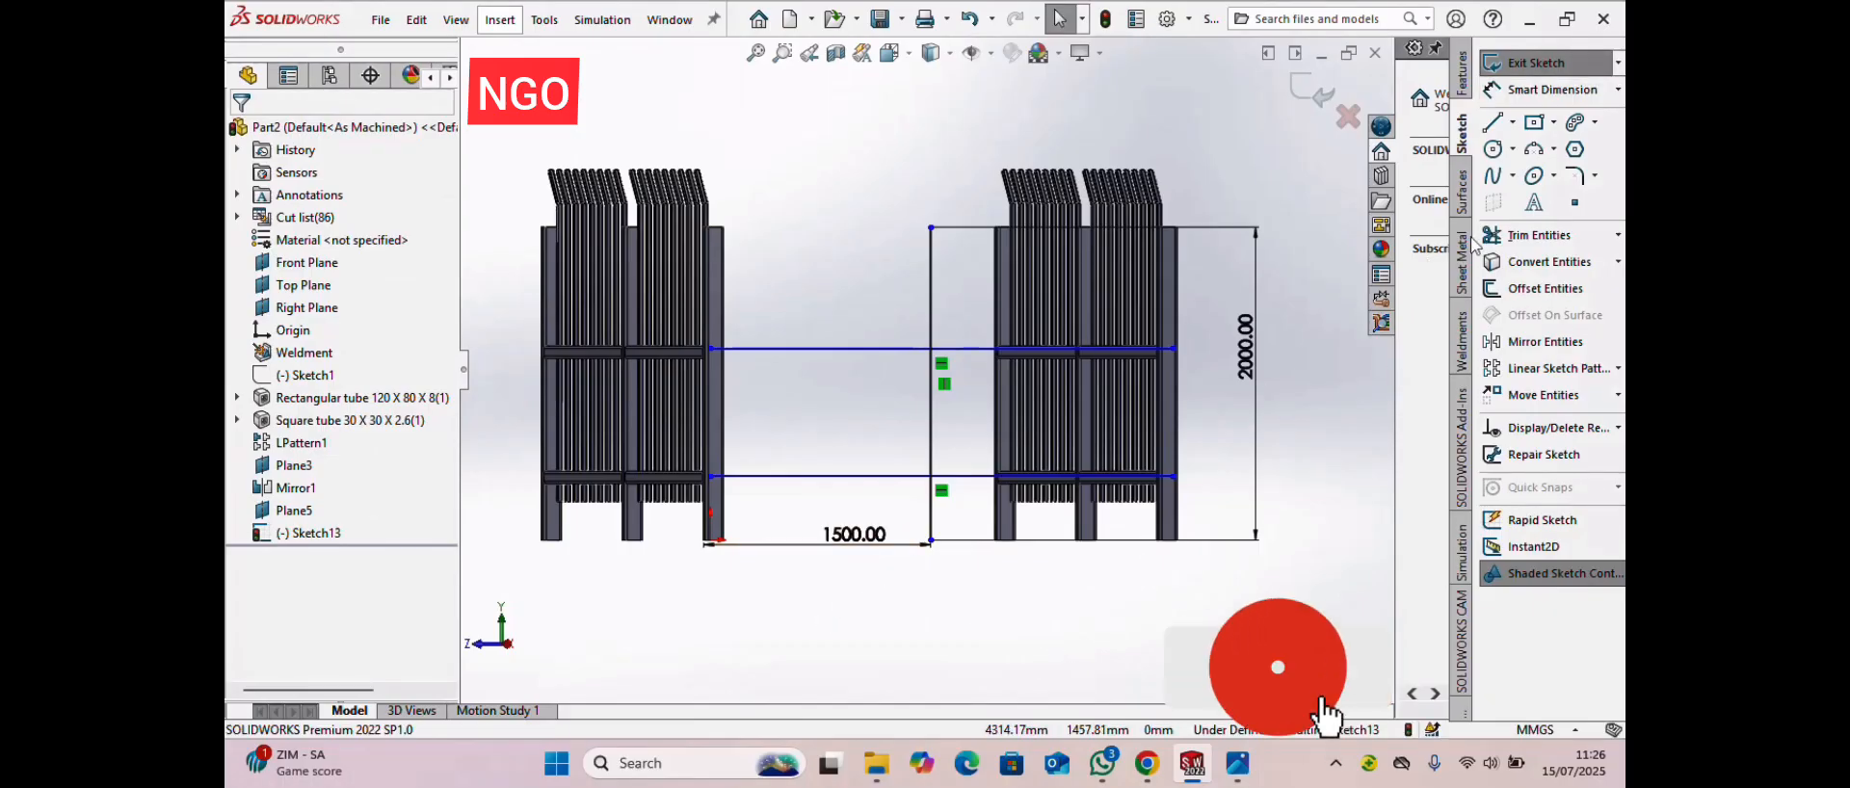
pyautogui.click(1496, 122)
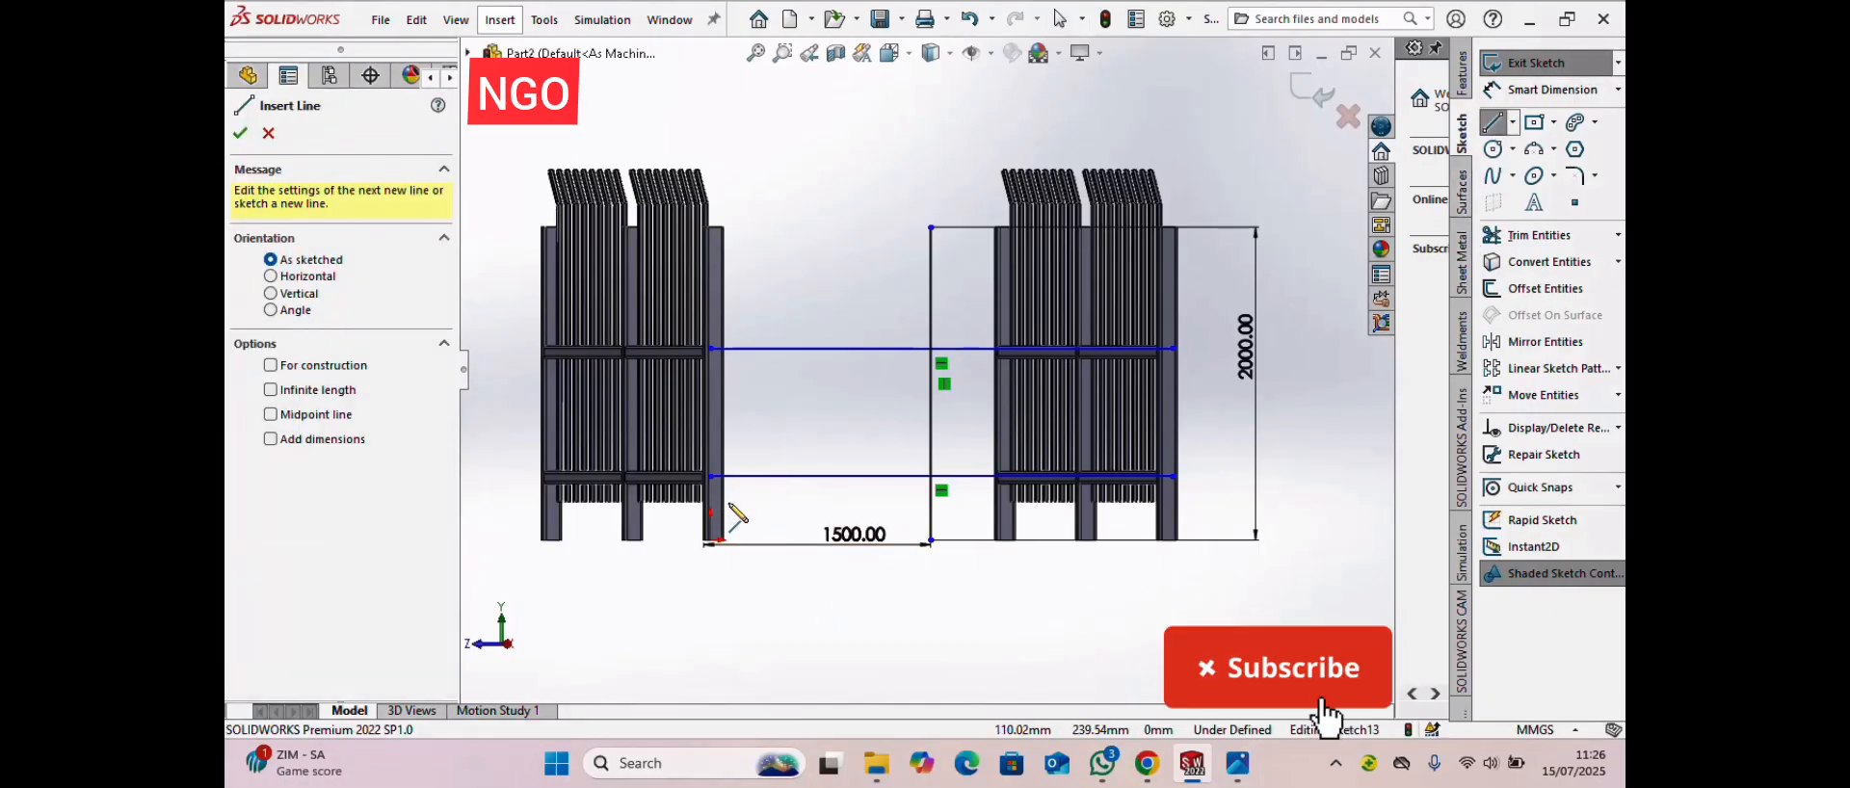
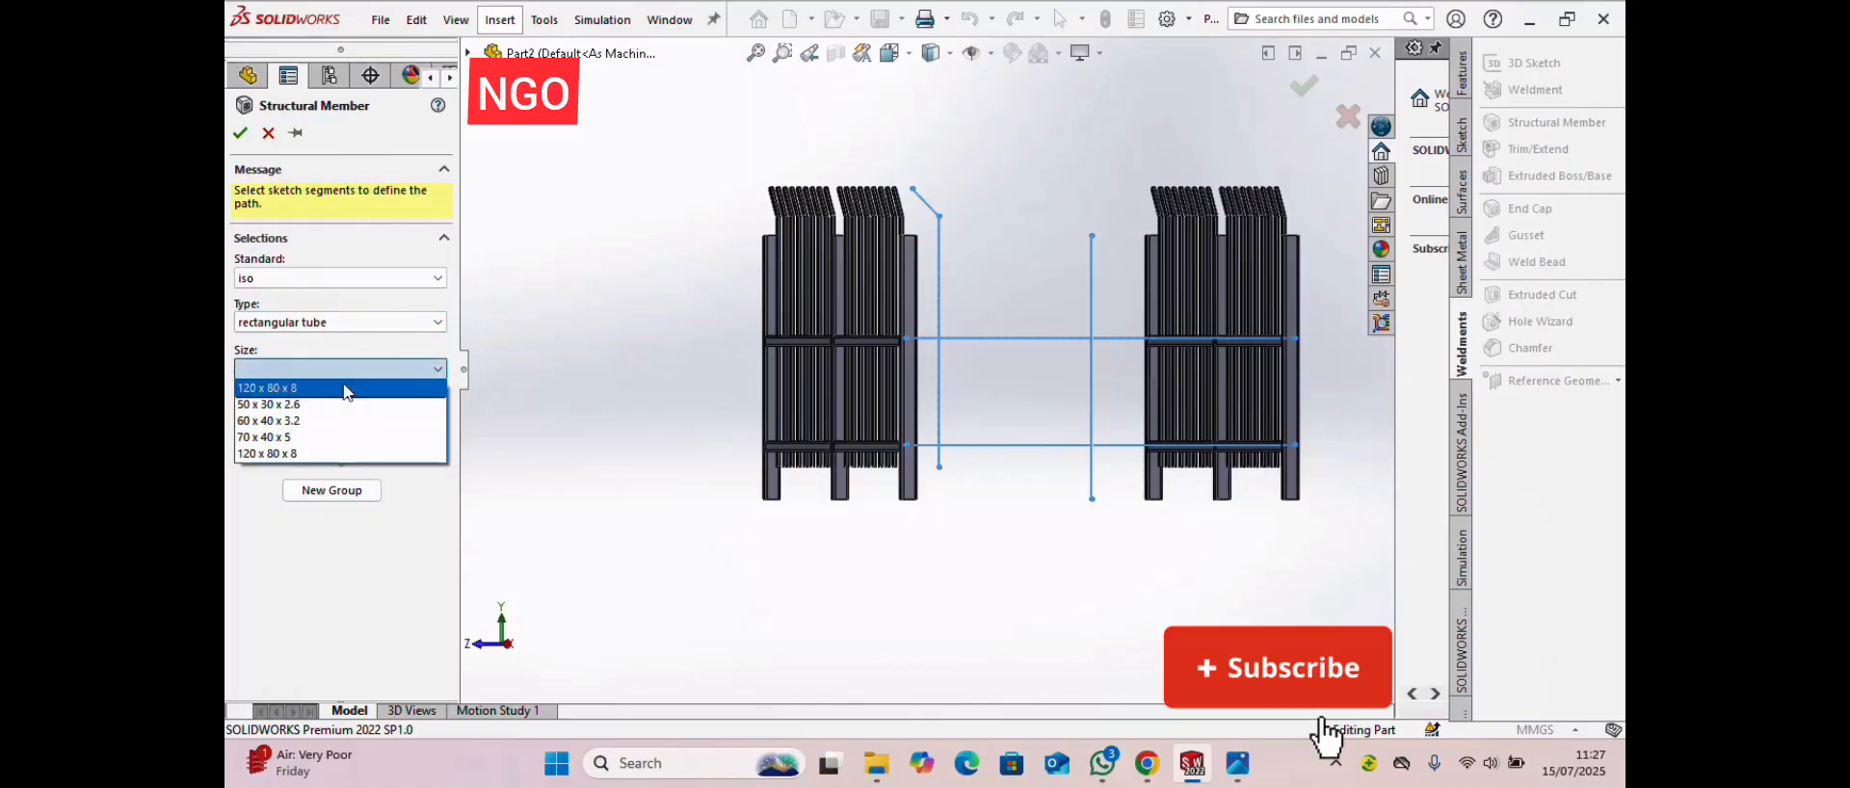
# - Set the structural member's size to 120 x 80 x 8 and group the lower and upper rail lines as its path
pyautogui.click(280, 451)
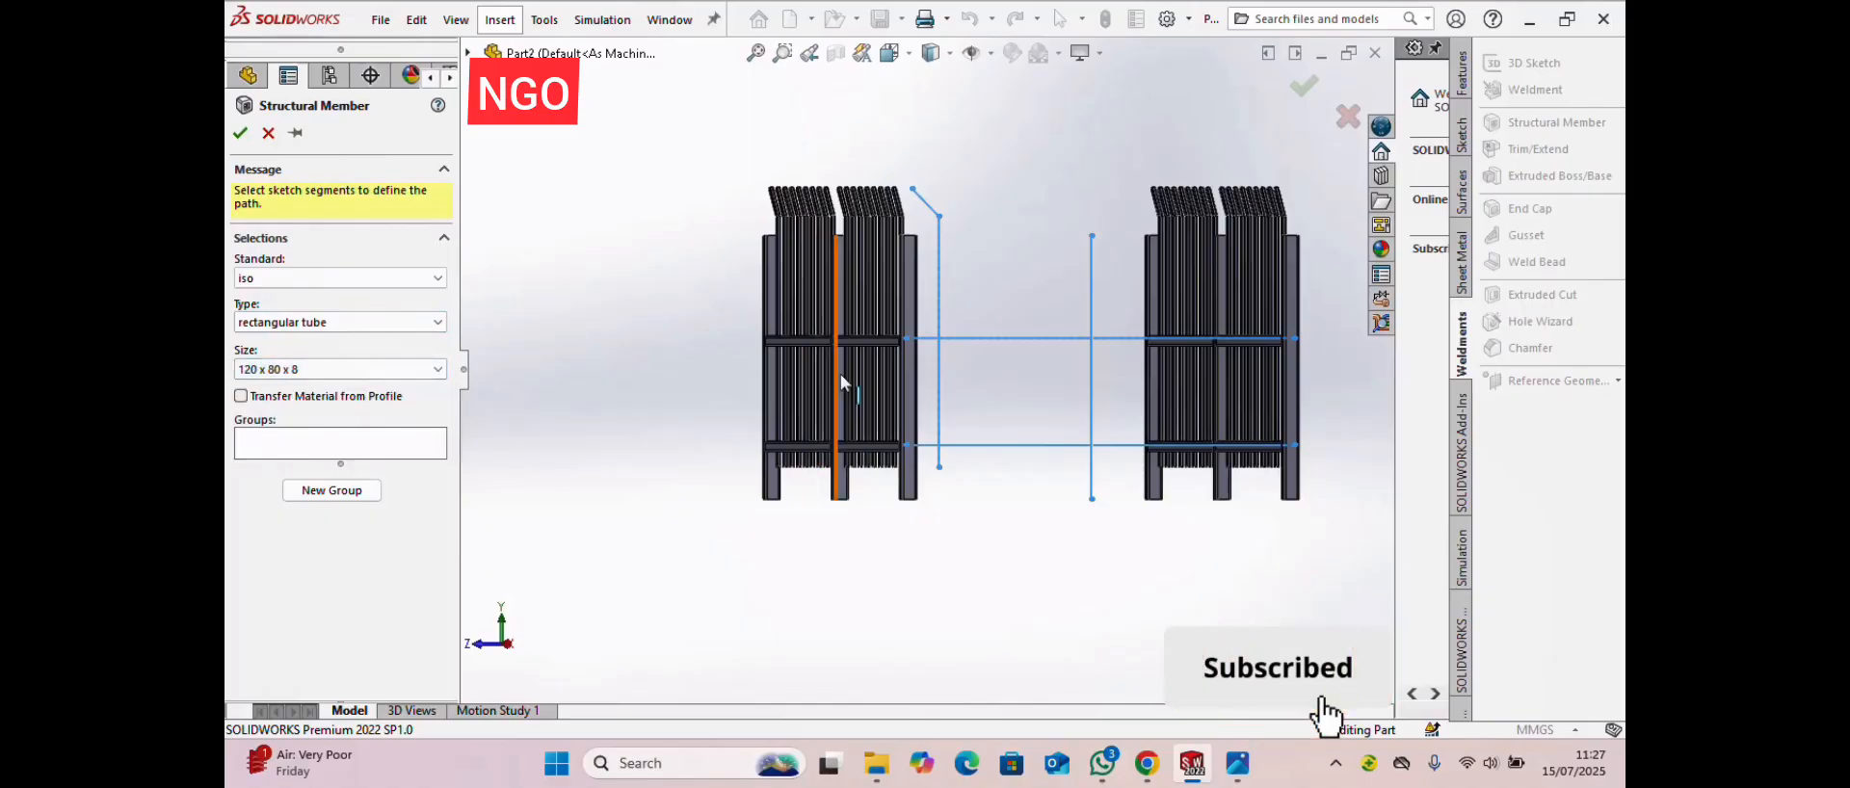
pyautogui.scroll(-2, 1012, 390)
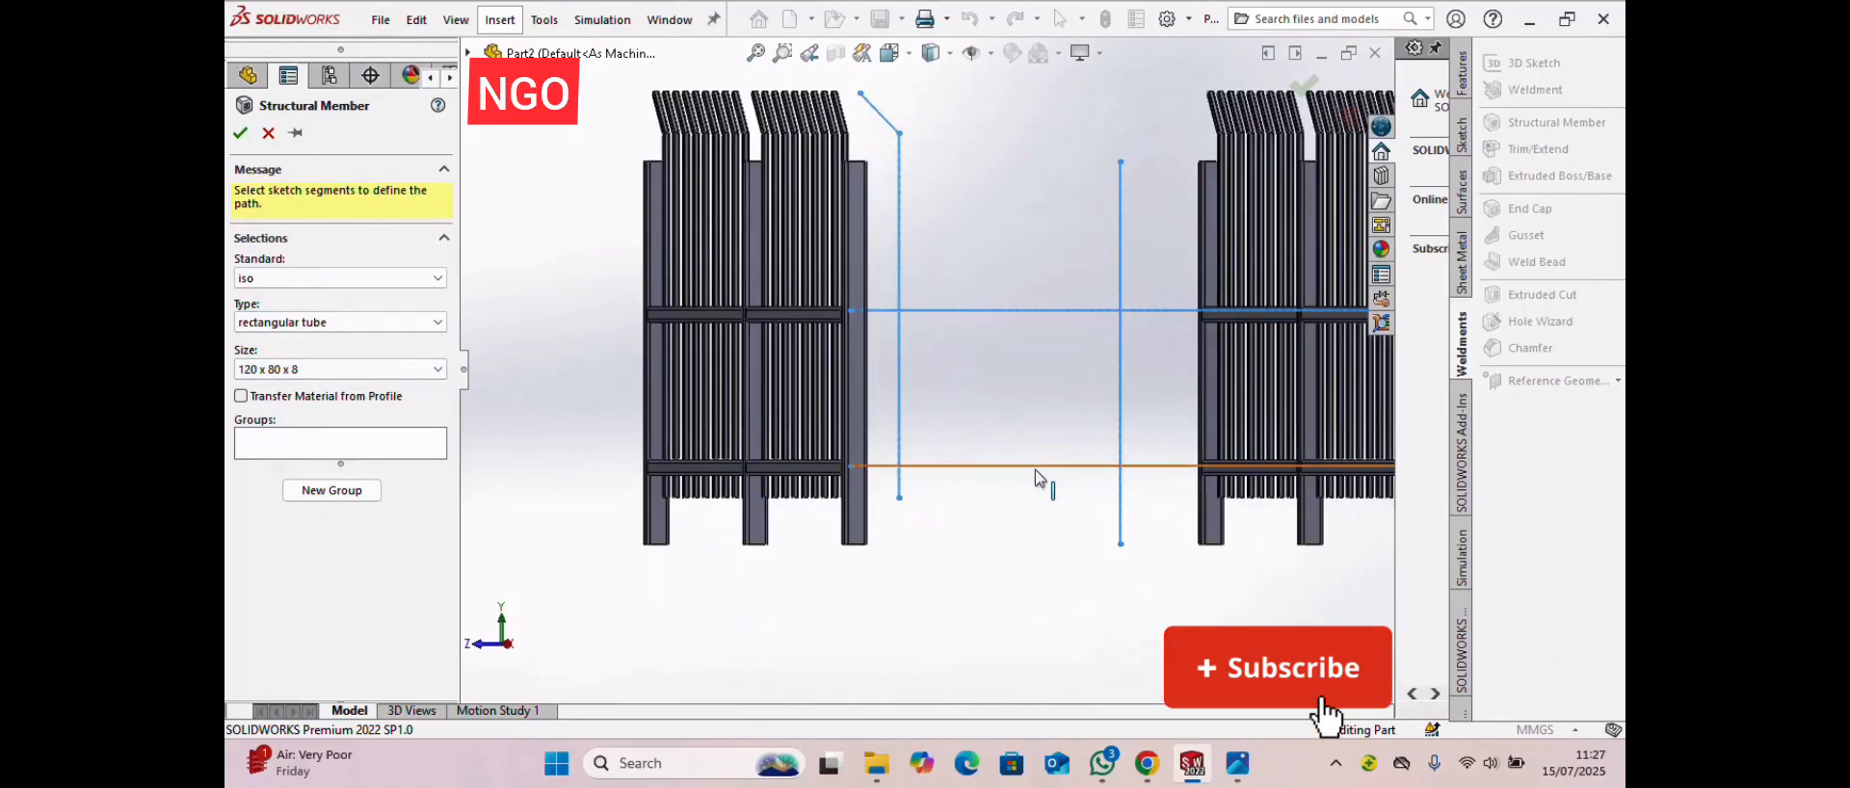
pyautogui.click(1036, 470)
pyautogui.click(1034, 466)
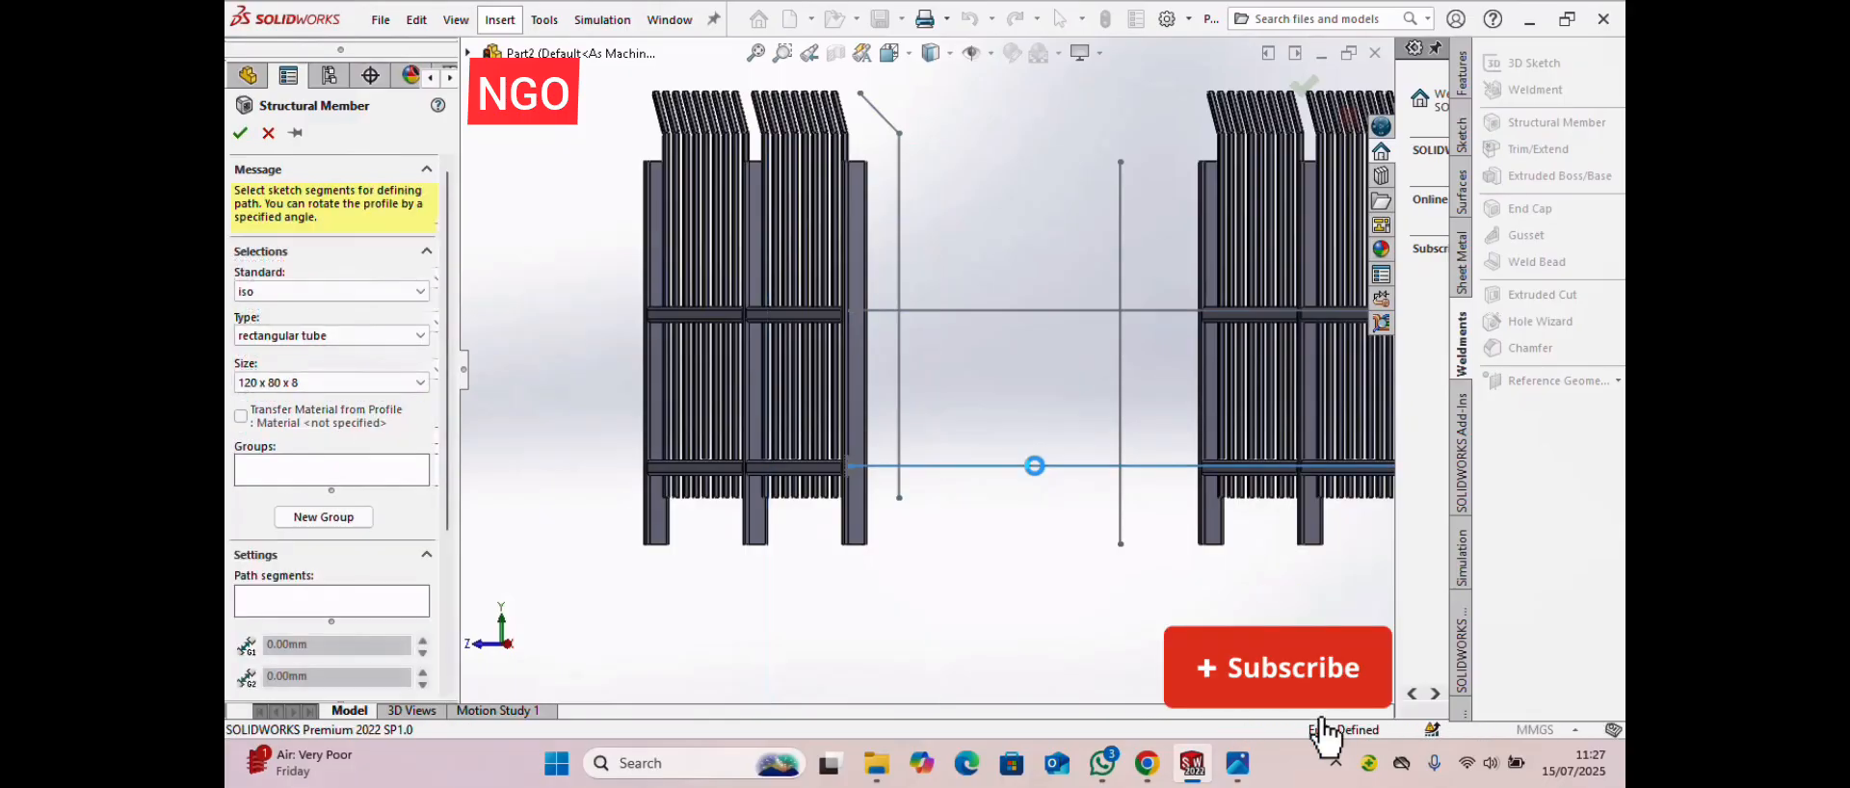
pyautogui.click(1049, 311)
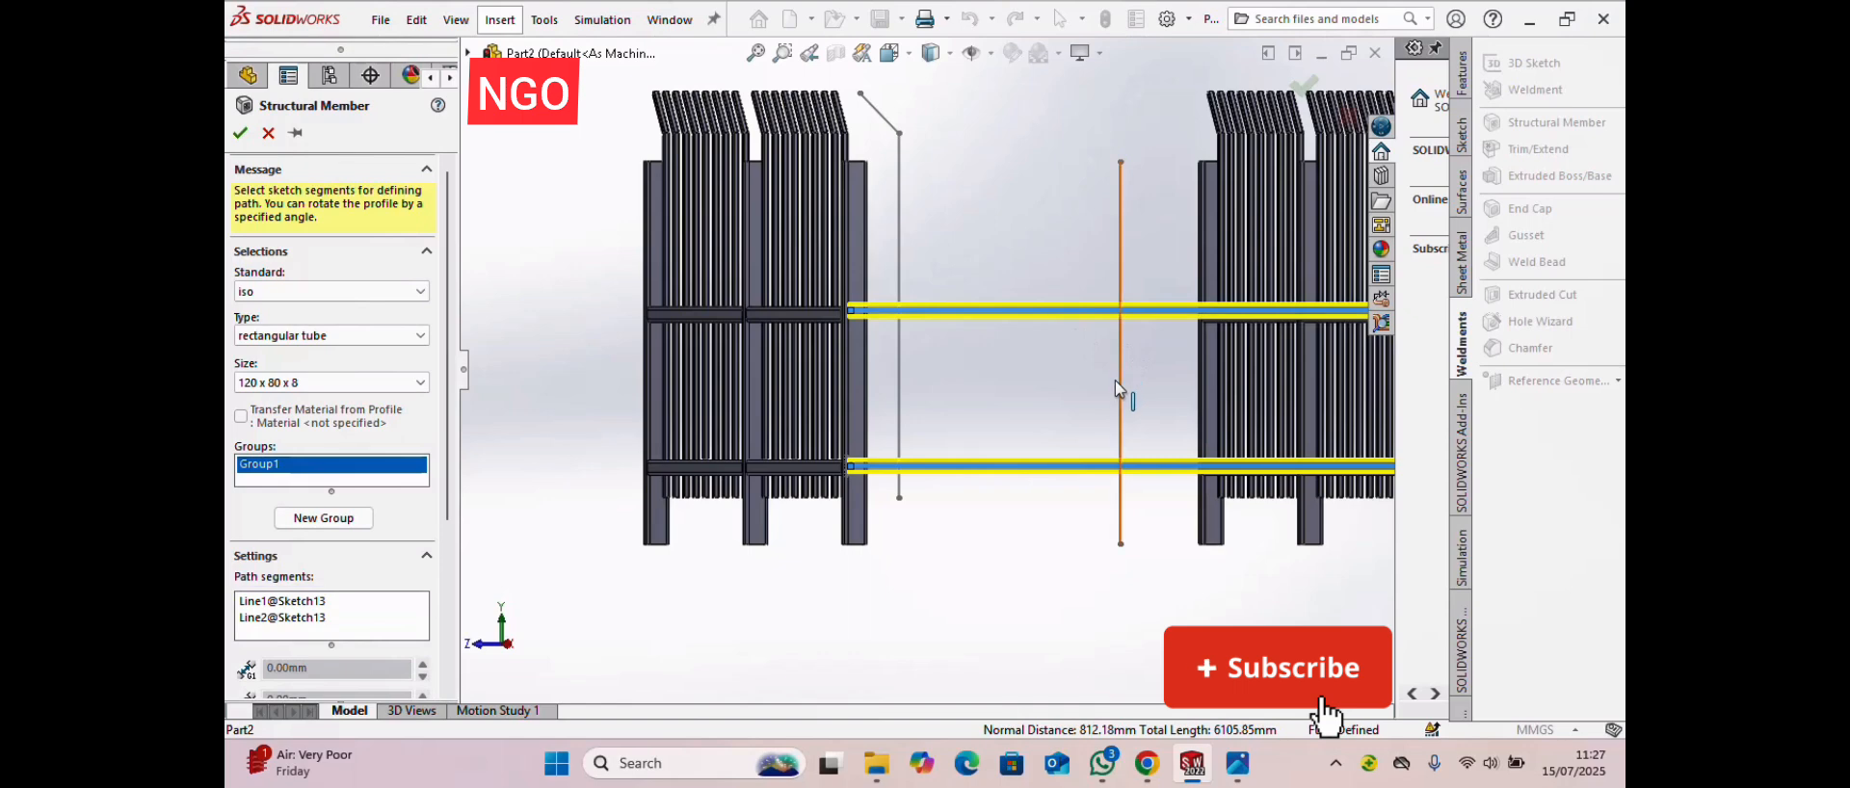
# - Add the vertical post line as a second group and create the rectangular tube members
pyautogui.click(328, 519)
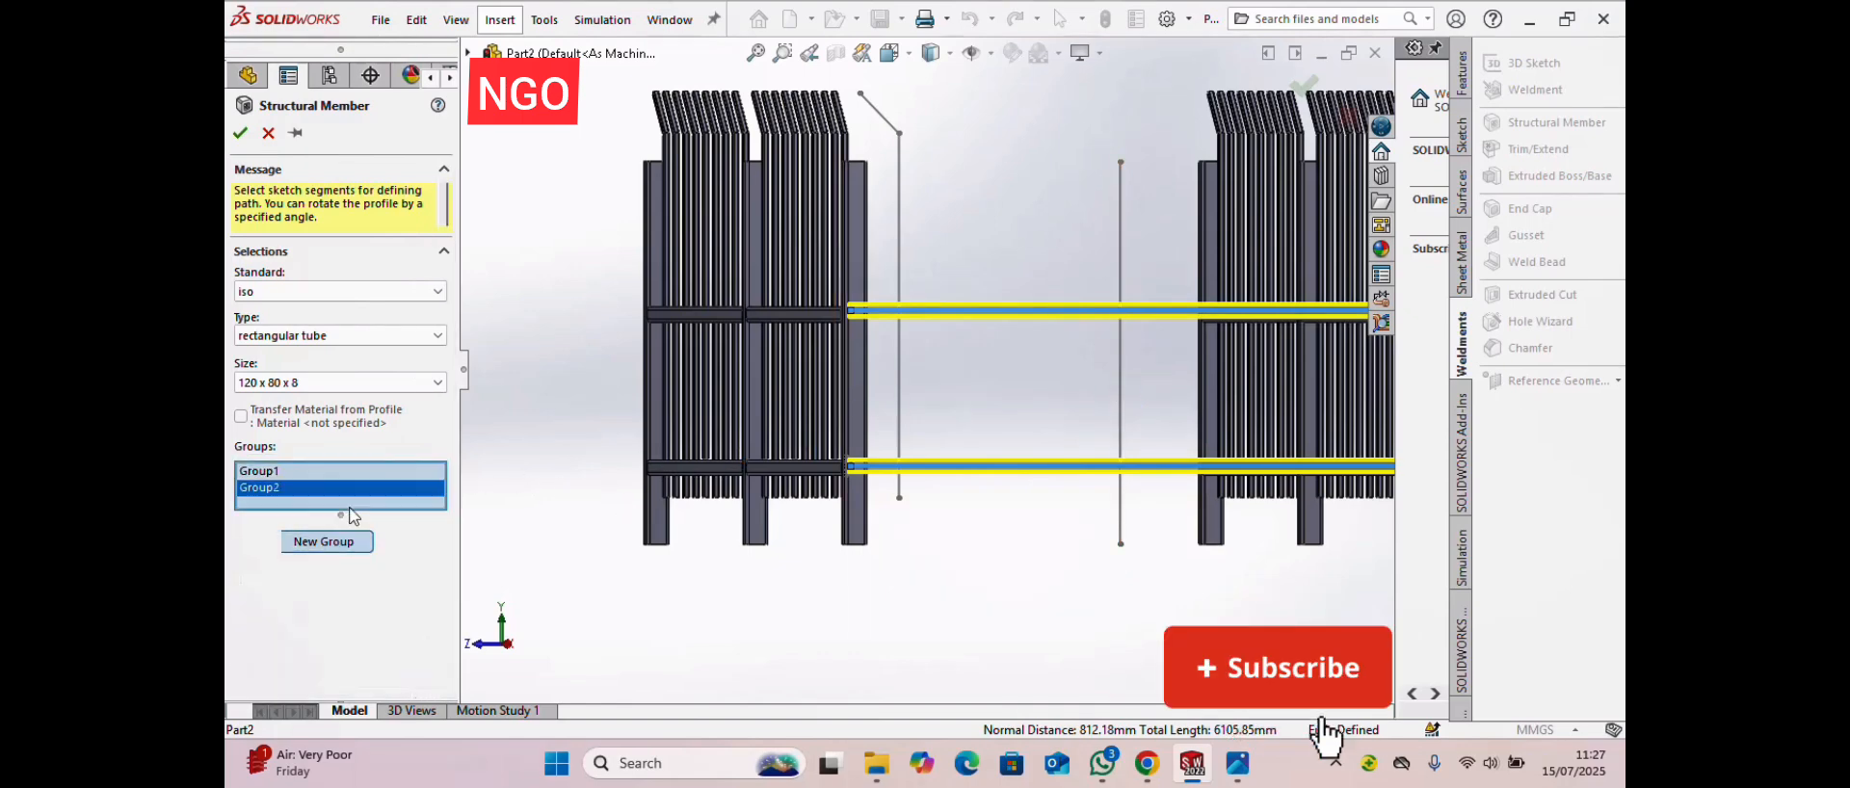
pyautogui.click(1118, 392)
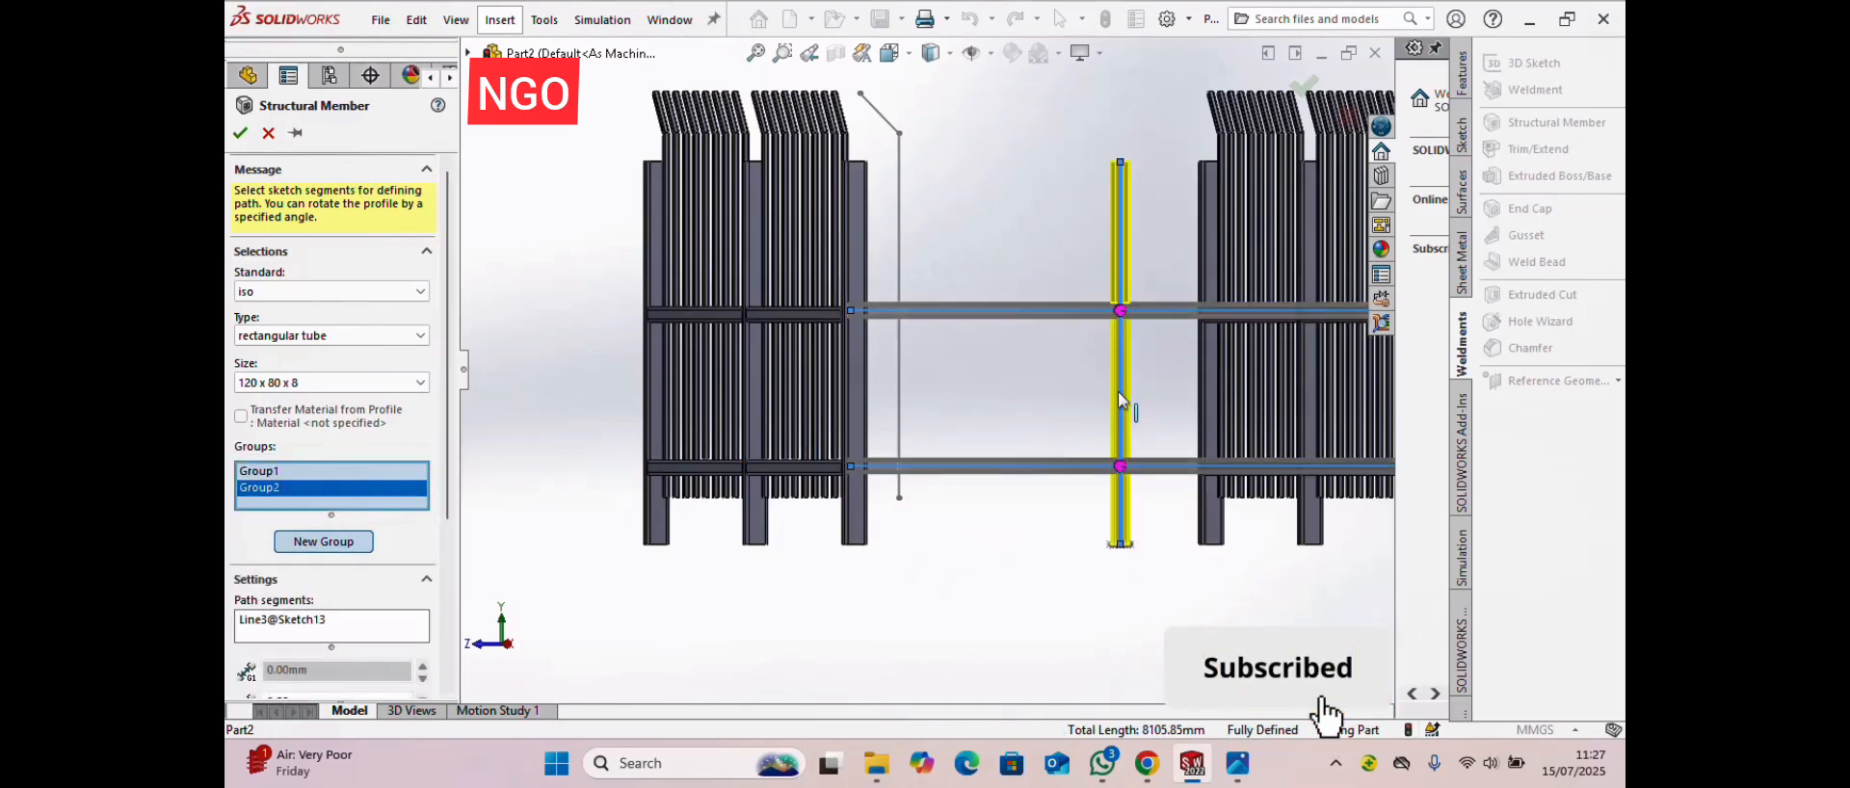
pyautogui.click(236, 133)
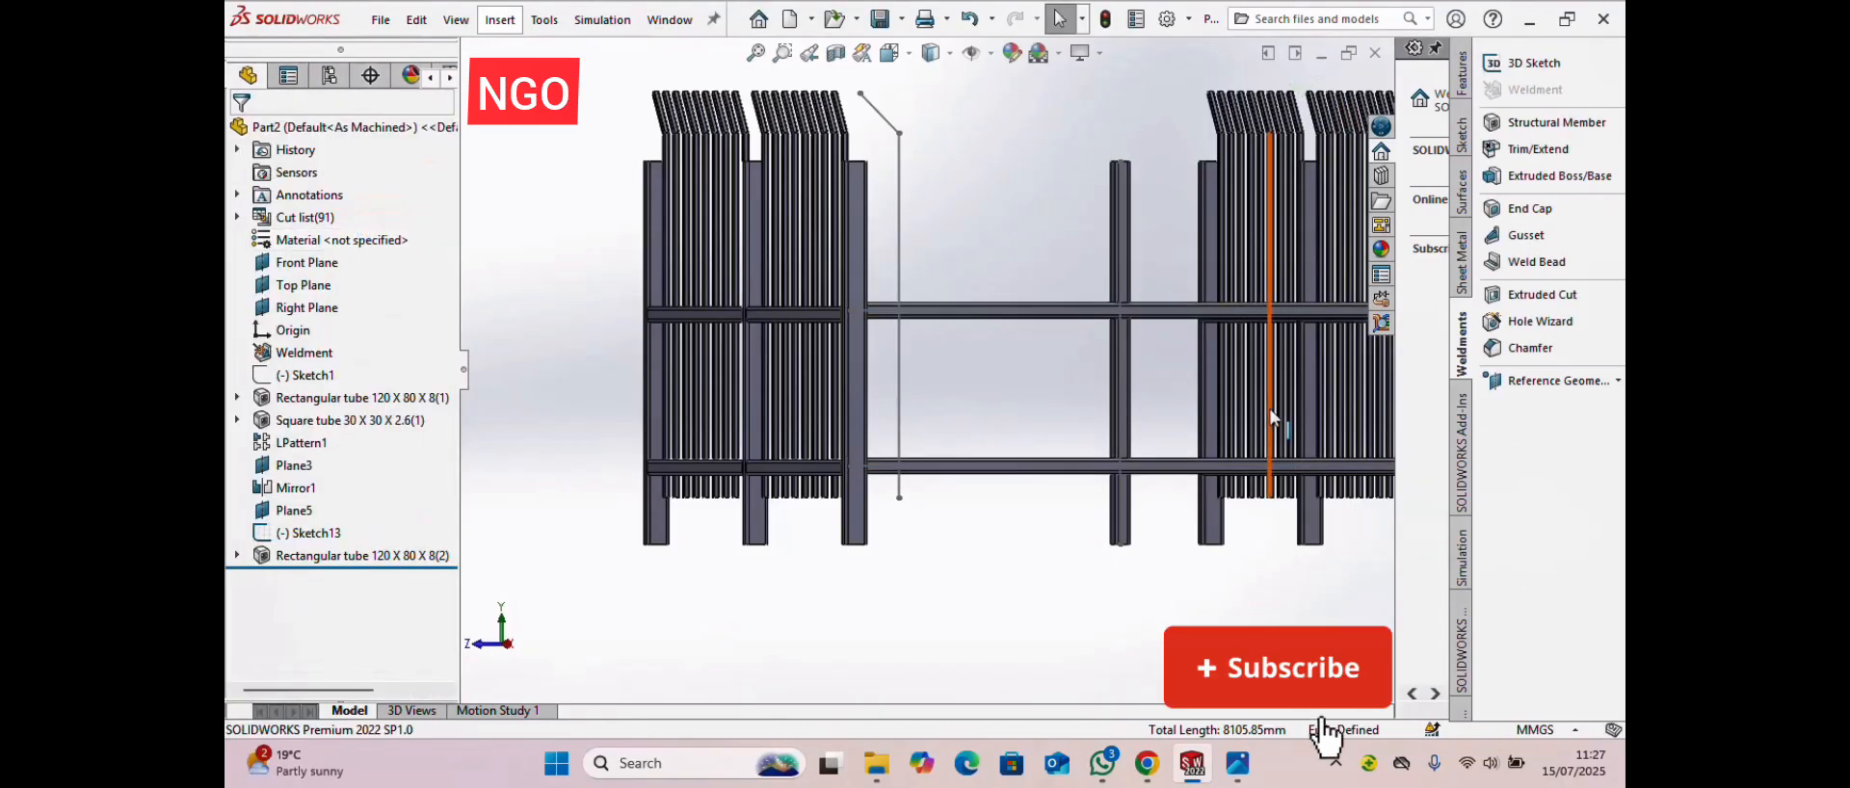
# - Set up a new structural member with the iso square tube profile in size 30 x 30 x 2.6
pyautogui.scroll(4, 1167, 374)
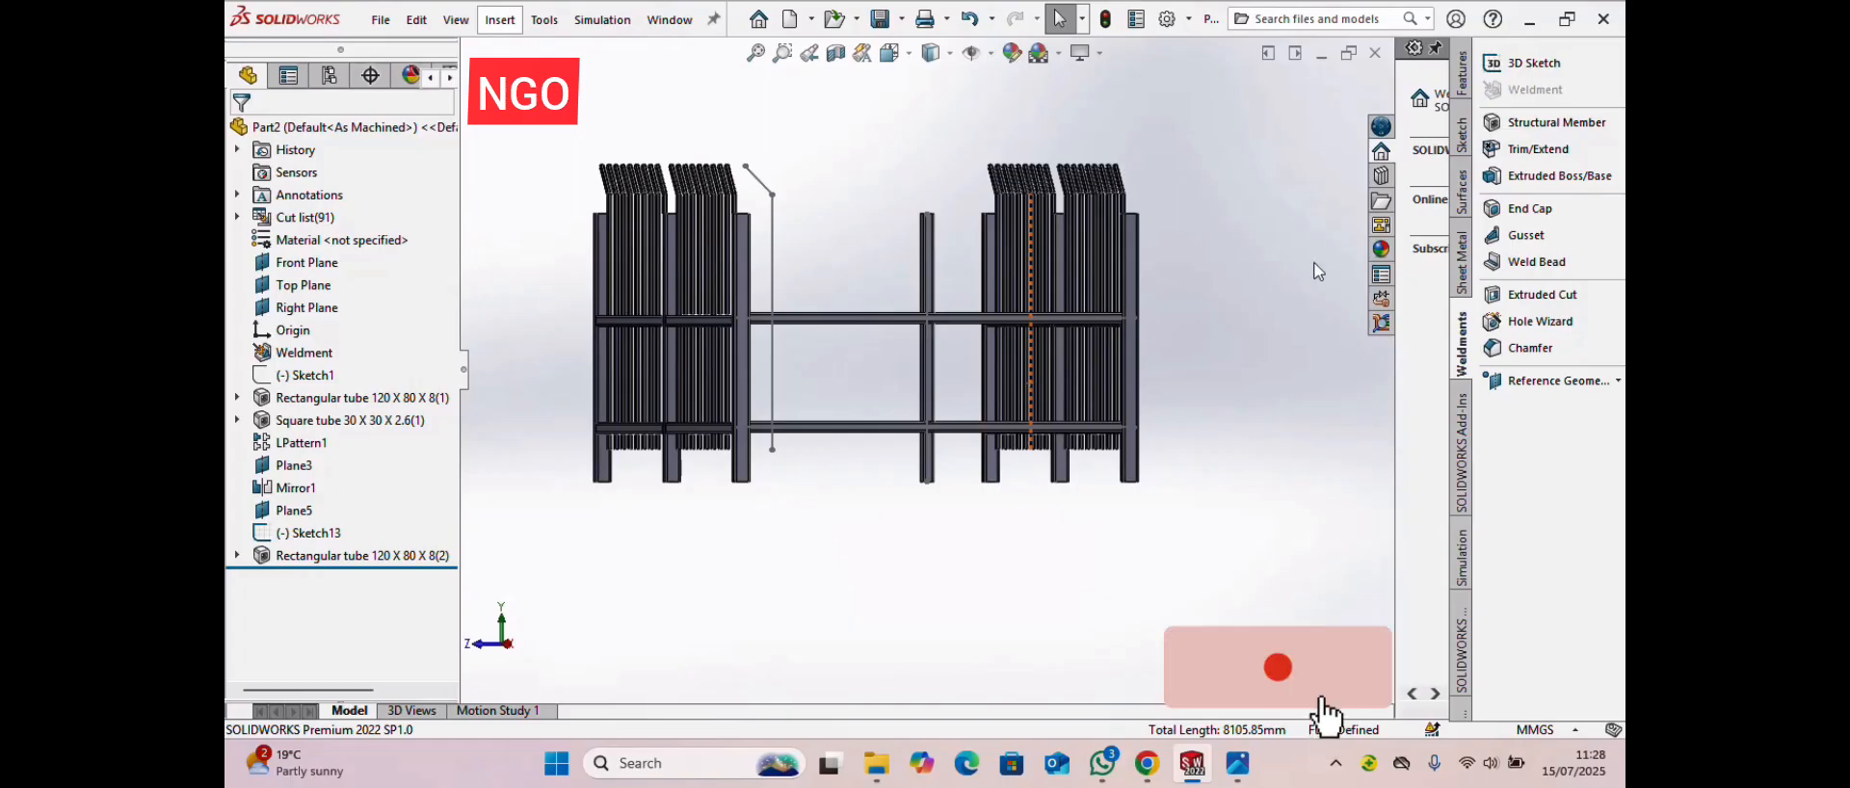
pyautogui.hotkey('ctrl', '7')
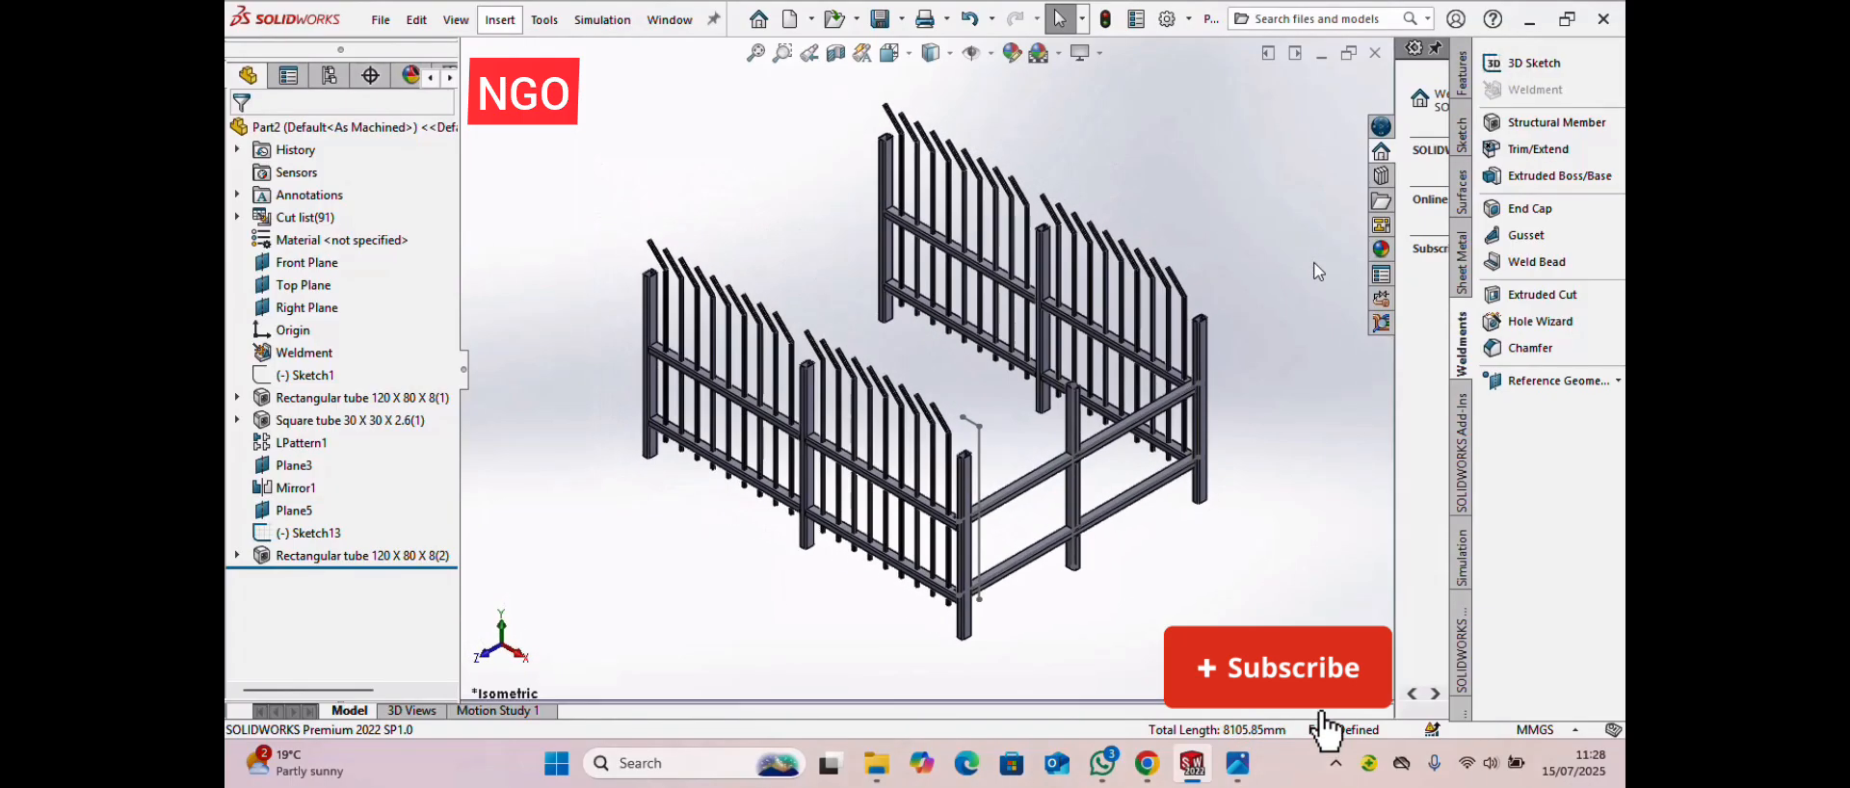
pyautogui.scroll(-2, 1195, 525)
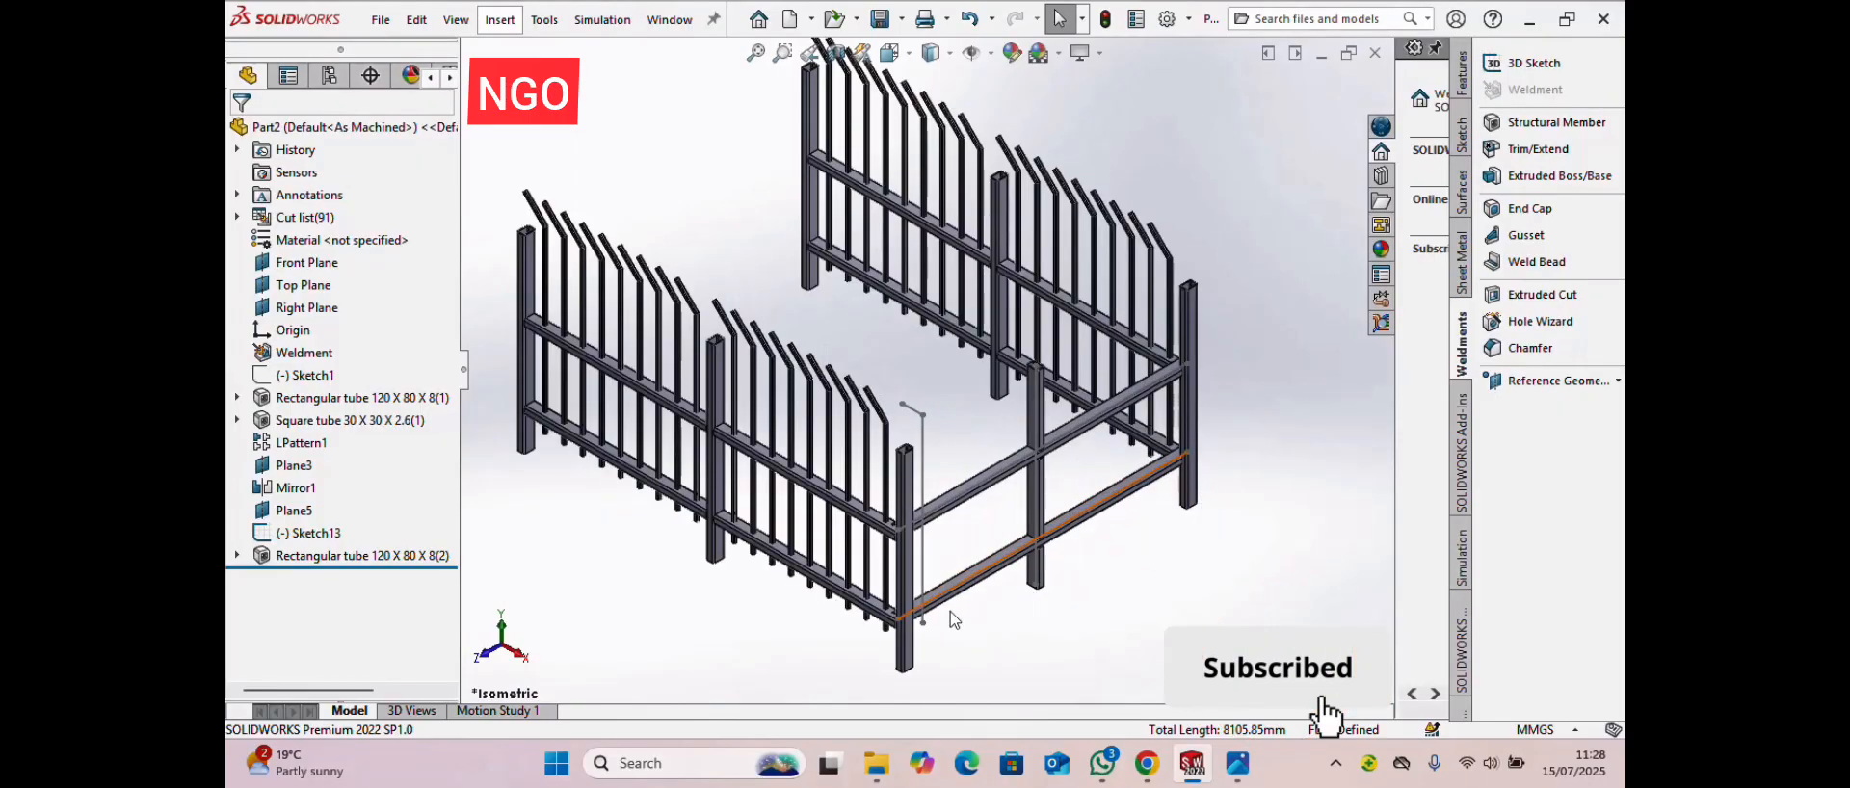
pyautogui.scroll(3, 1085, 461)
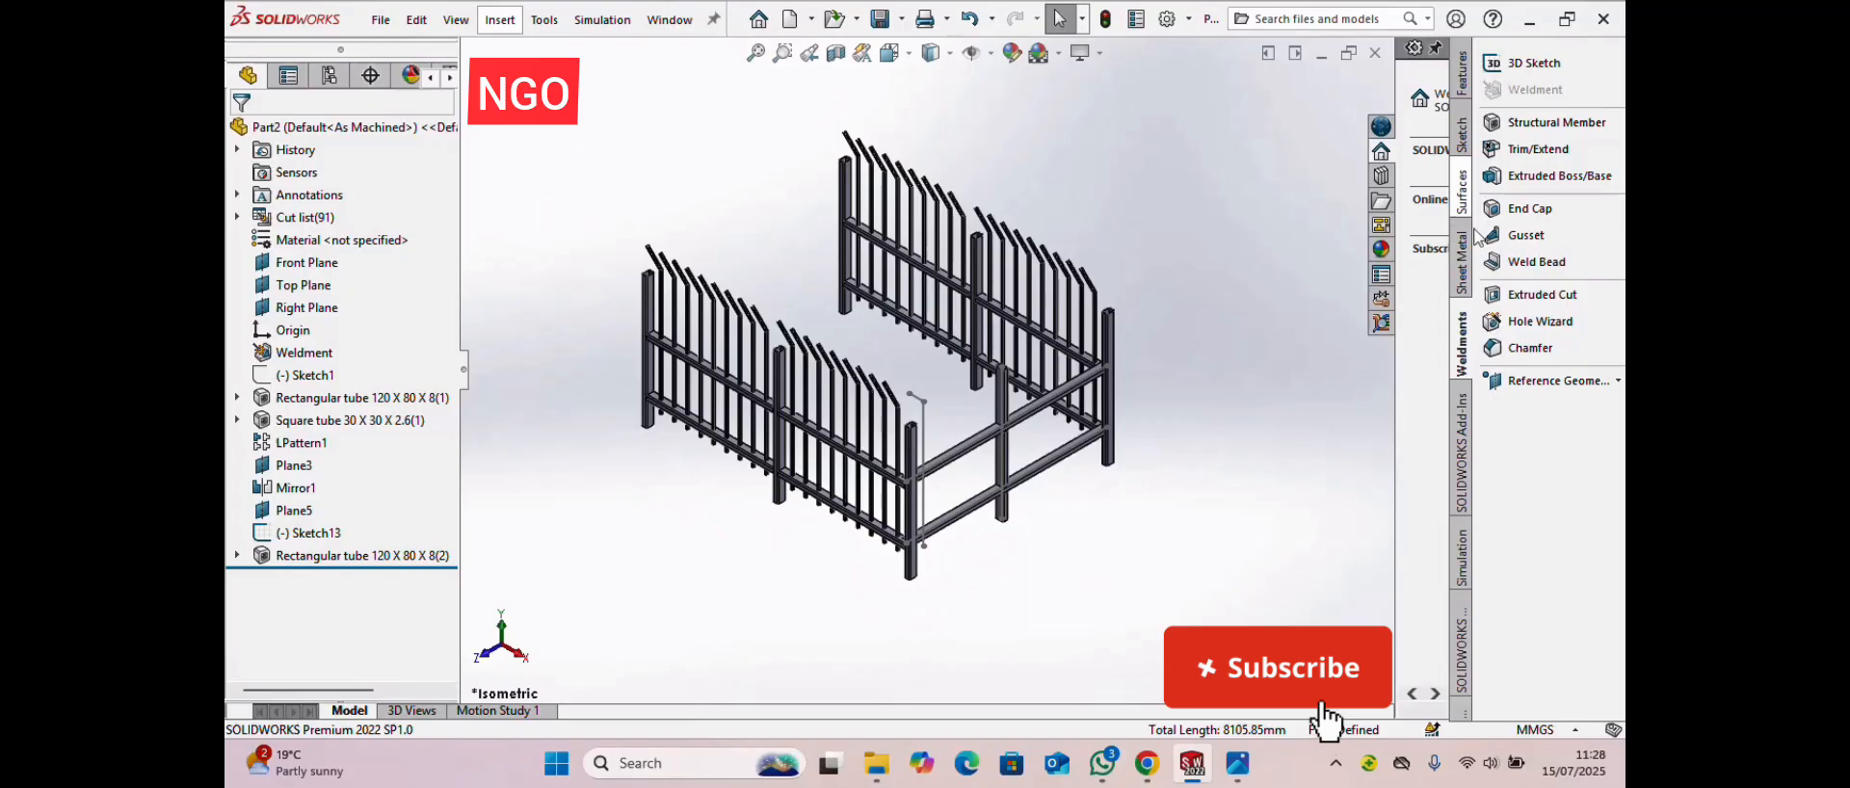
pyautogui.click(1553, 123)
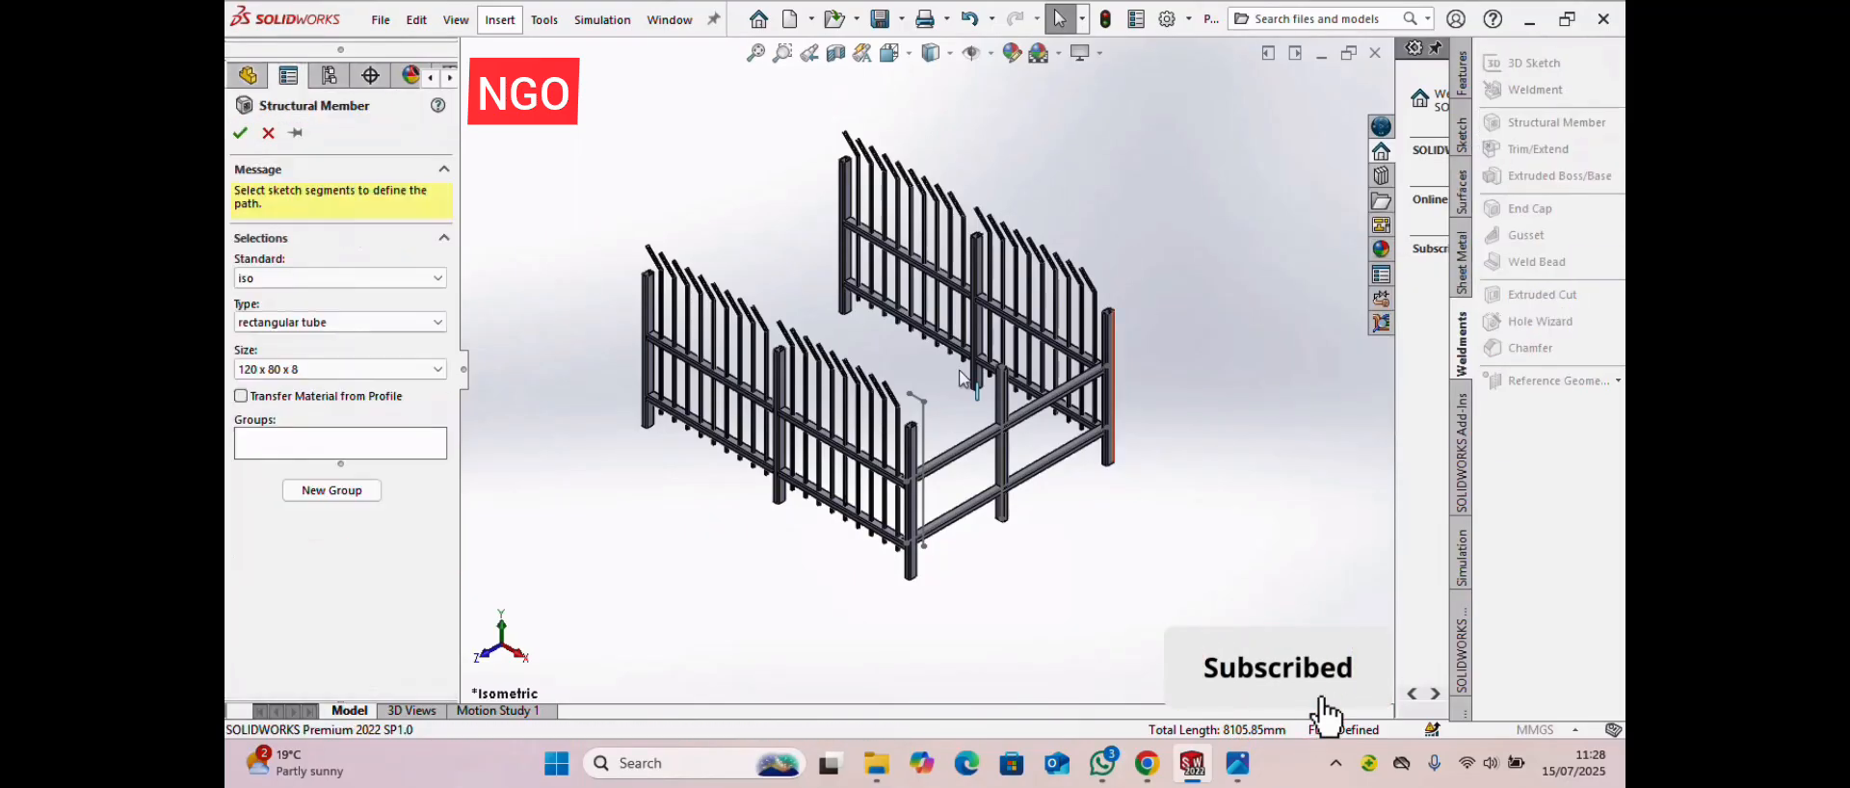
pyautogui.click(296, 378)
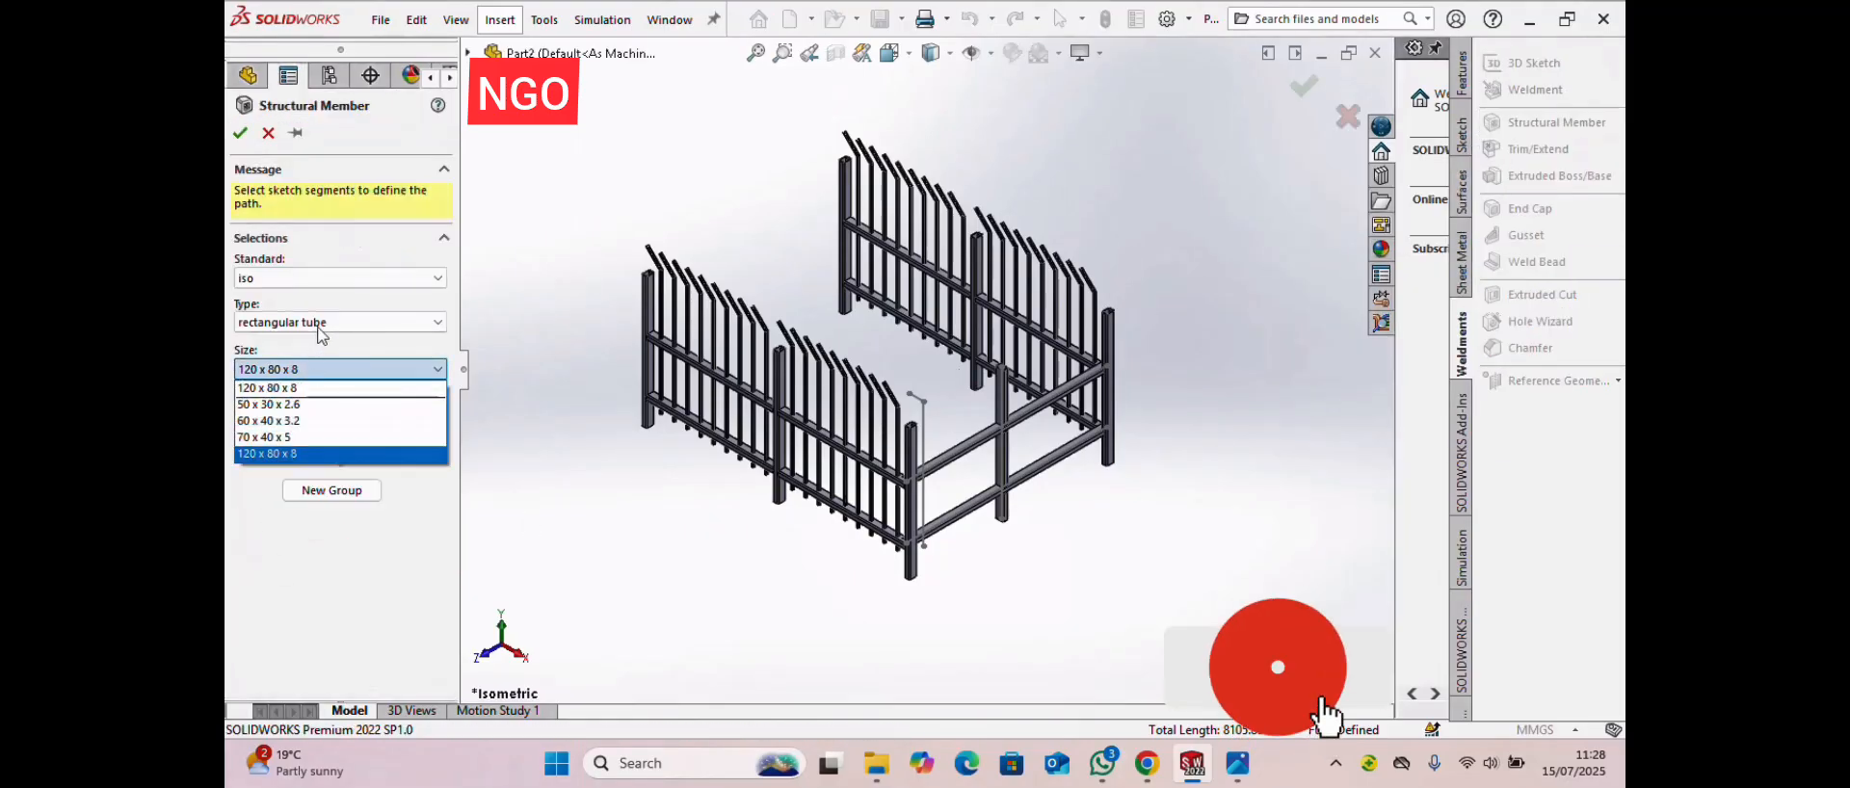
pyautogui.click(325, 341)
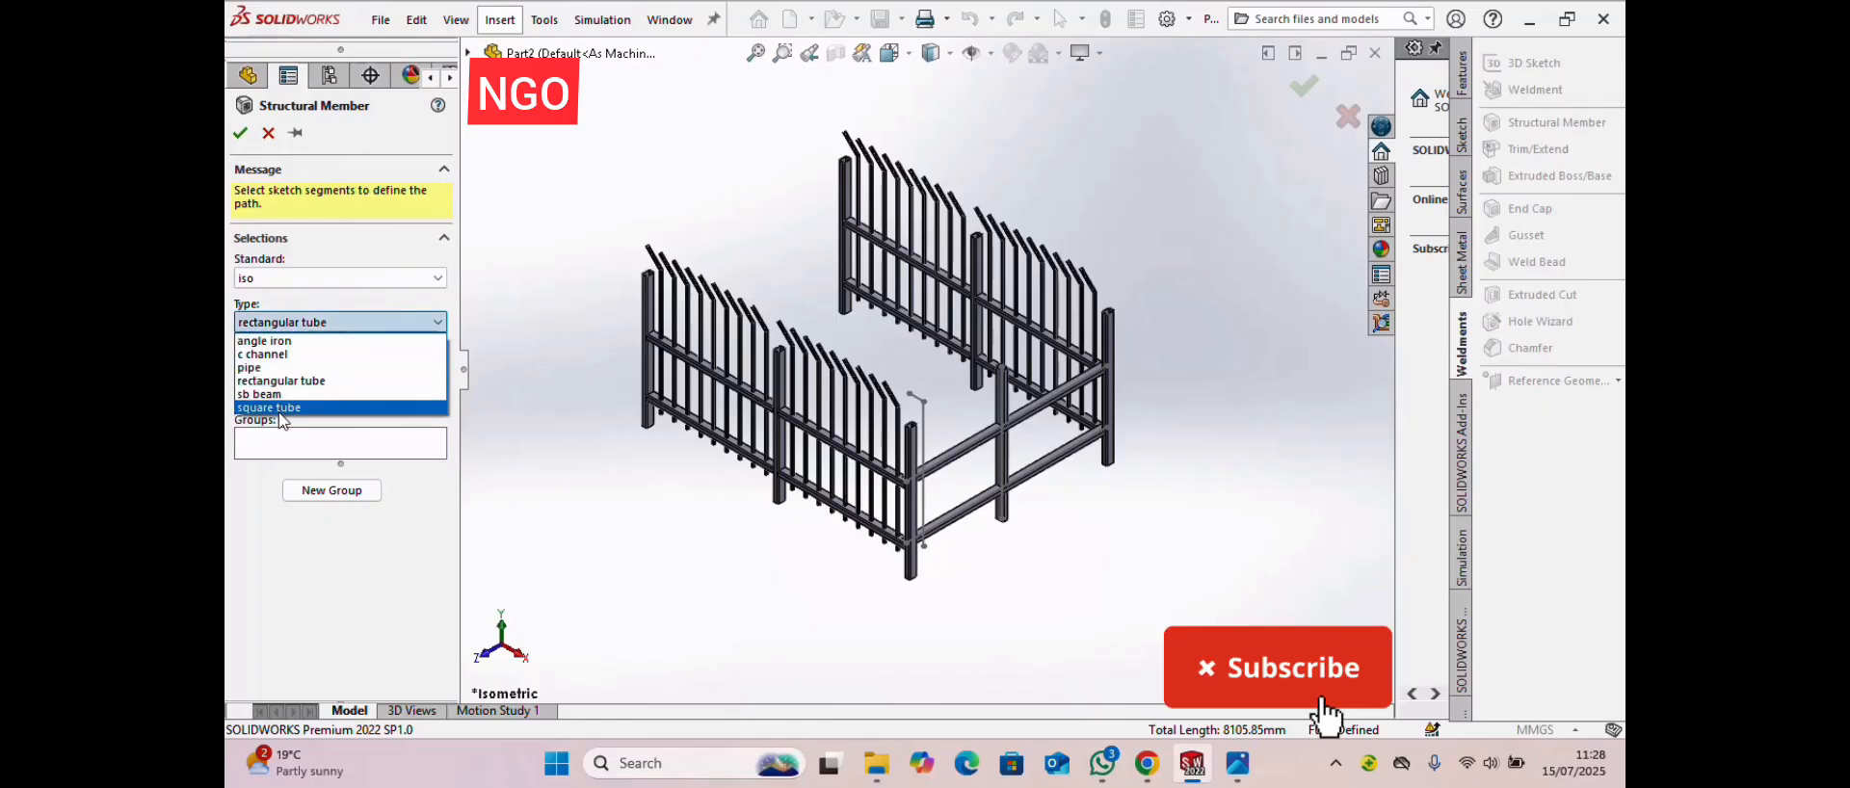
pyautogui.click(281, 409)
pyautogui.click(290, 369)
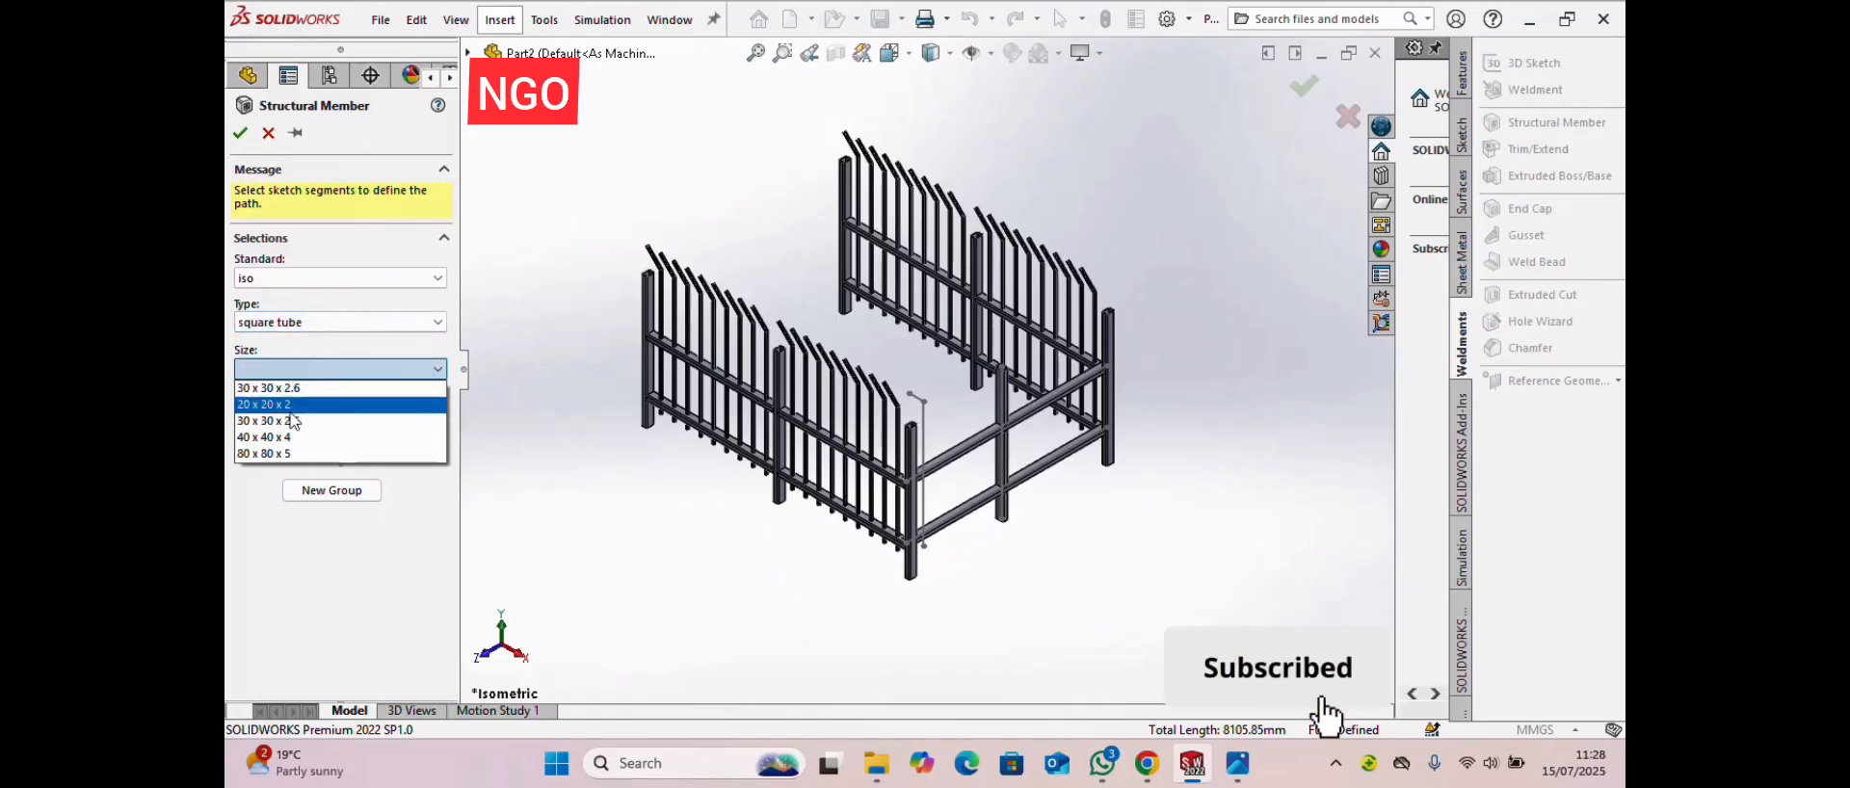
pyautogui.click(280, 421)
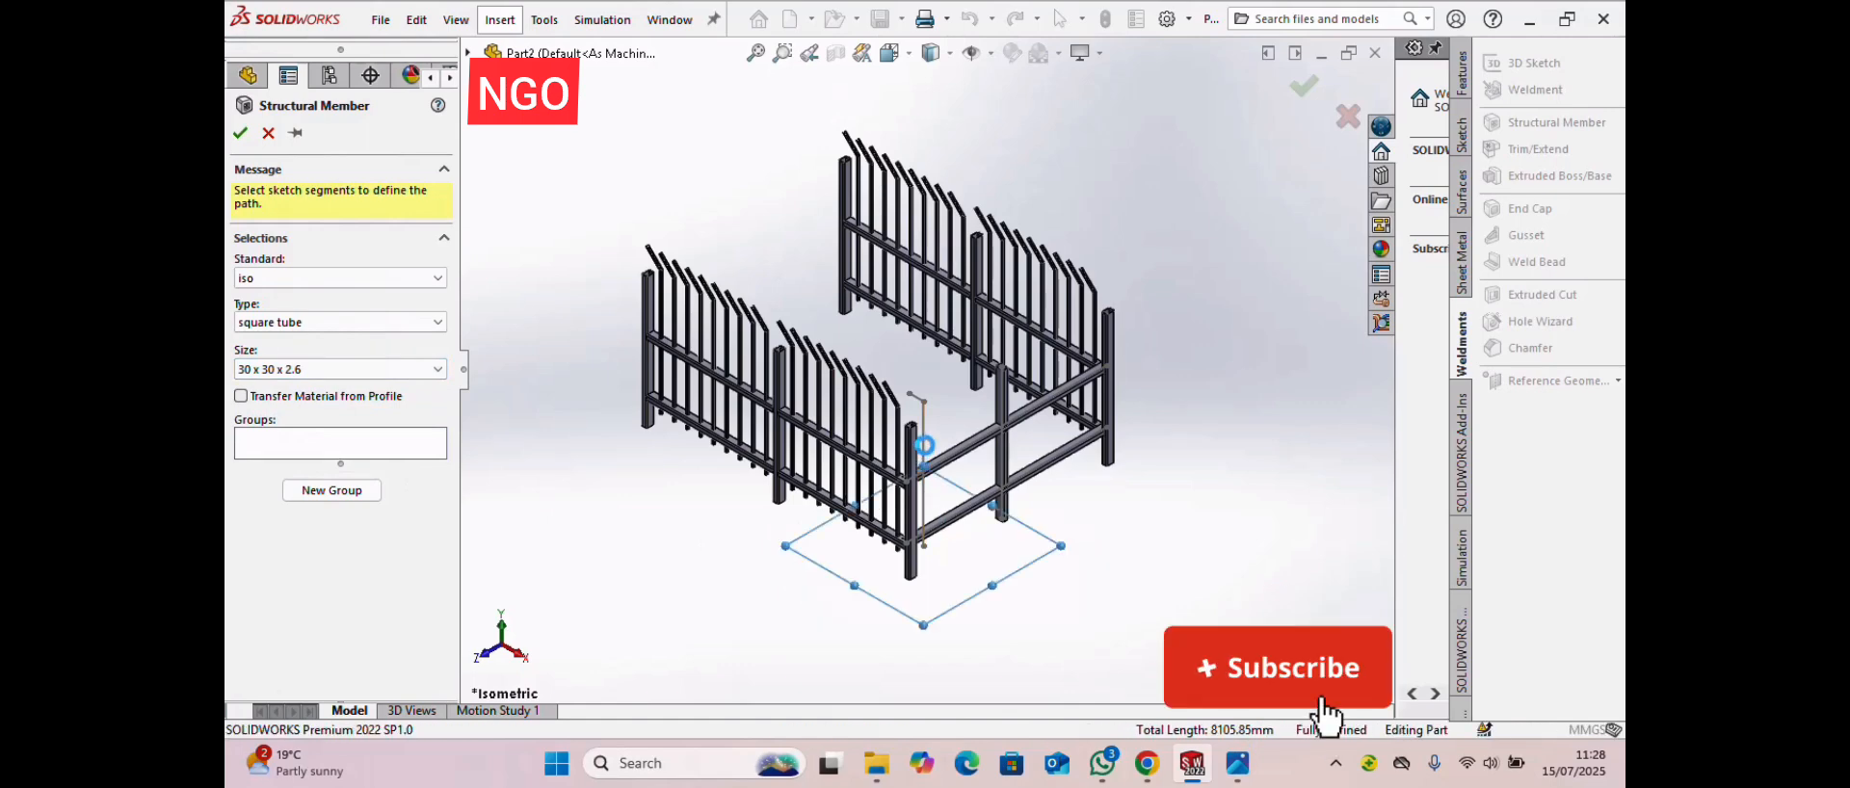
# - Create the square tube picket along the vertical line and its short angled top segment beside the end post
pyautogui.click(923, 446)
pyautogui.scroll(-2, 919, 415)
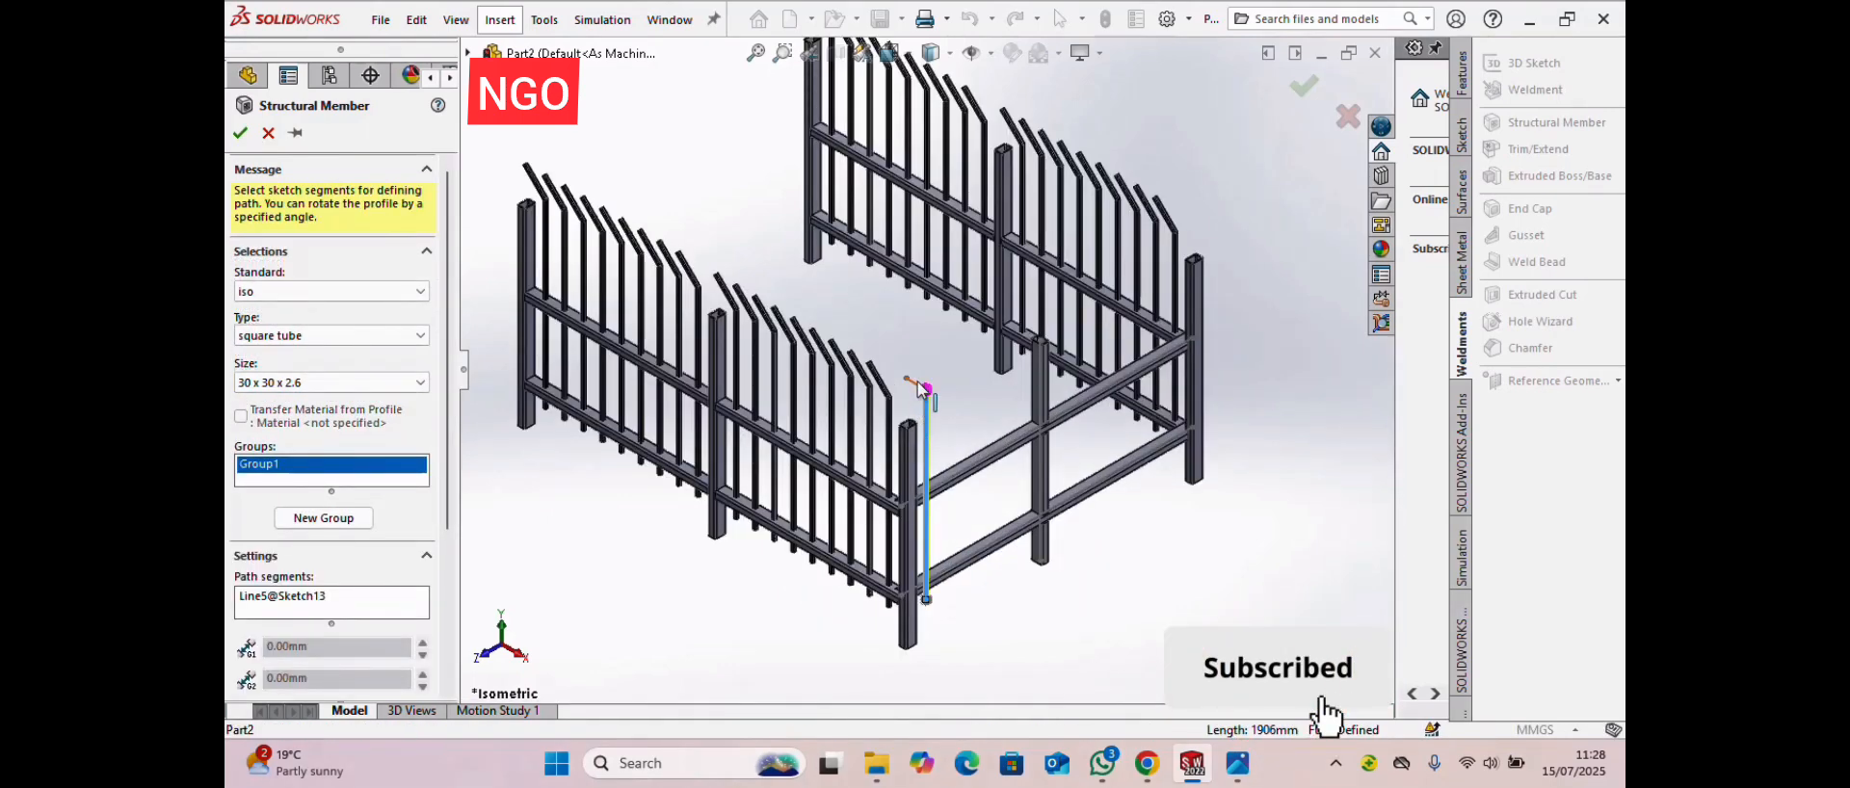
pyautogui.click(918, 383)
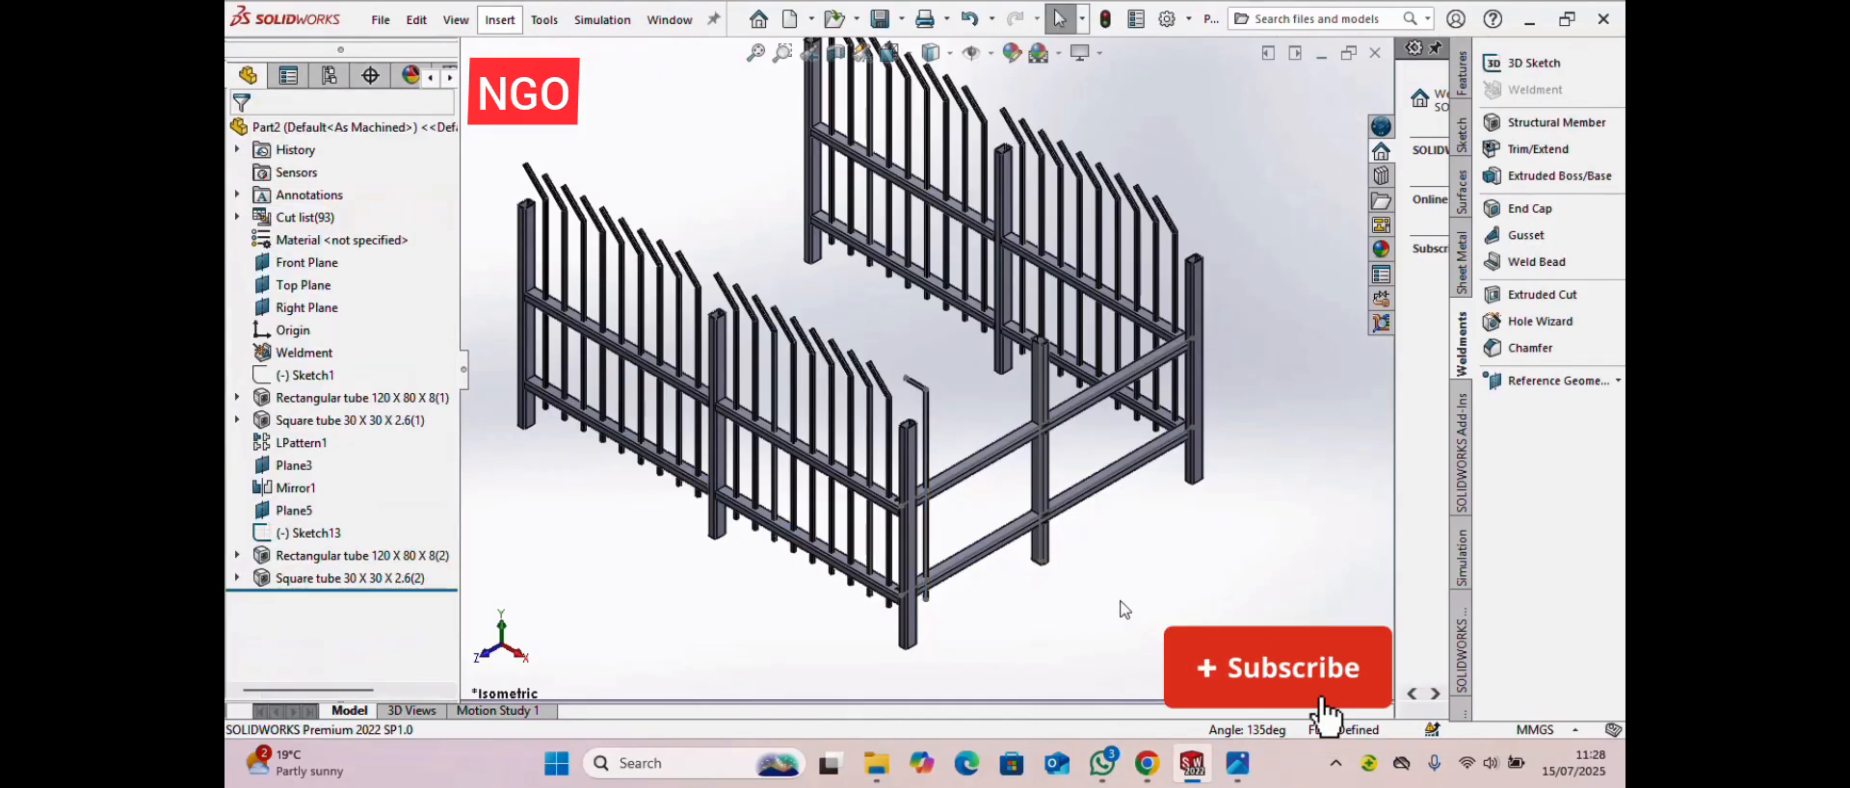
pyautogui.scroll(-2, 1005, 502)
pyautogui.scroll(-2, 1005, 502)
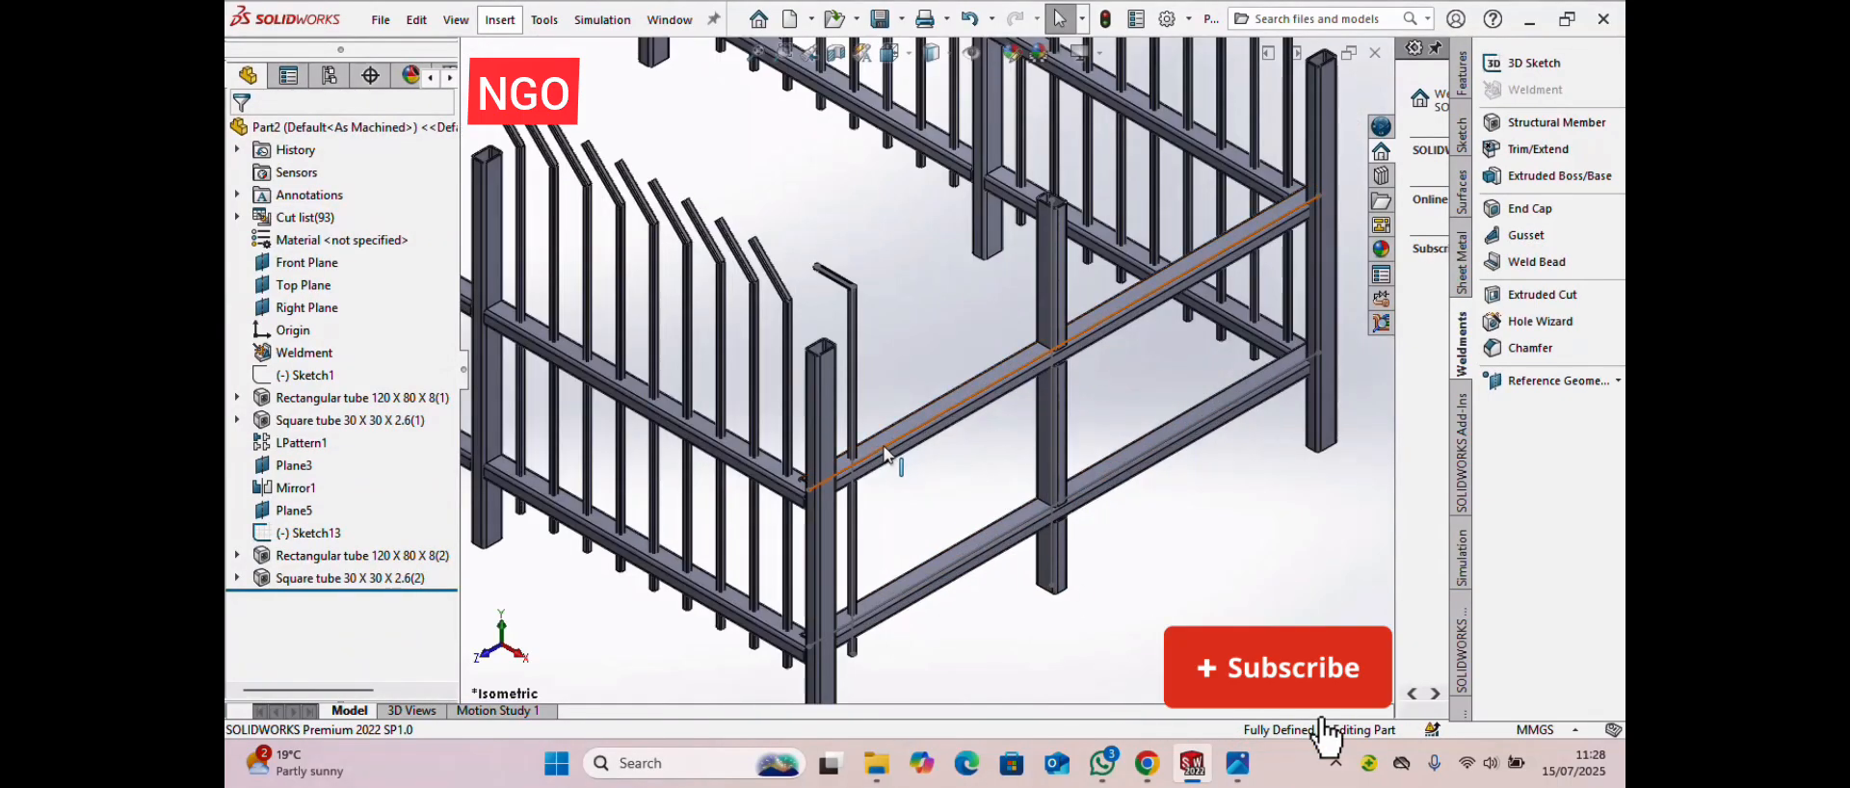
# - Hide the layout sketch that runs along the new side panel's rails
pyautogui.rightClick(829, 481)
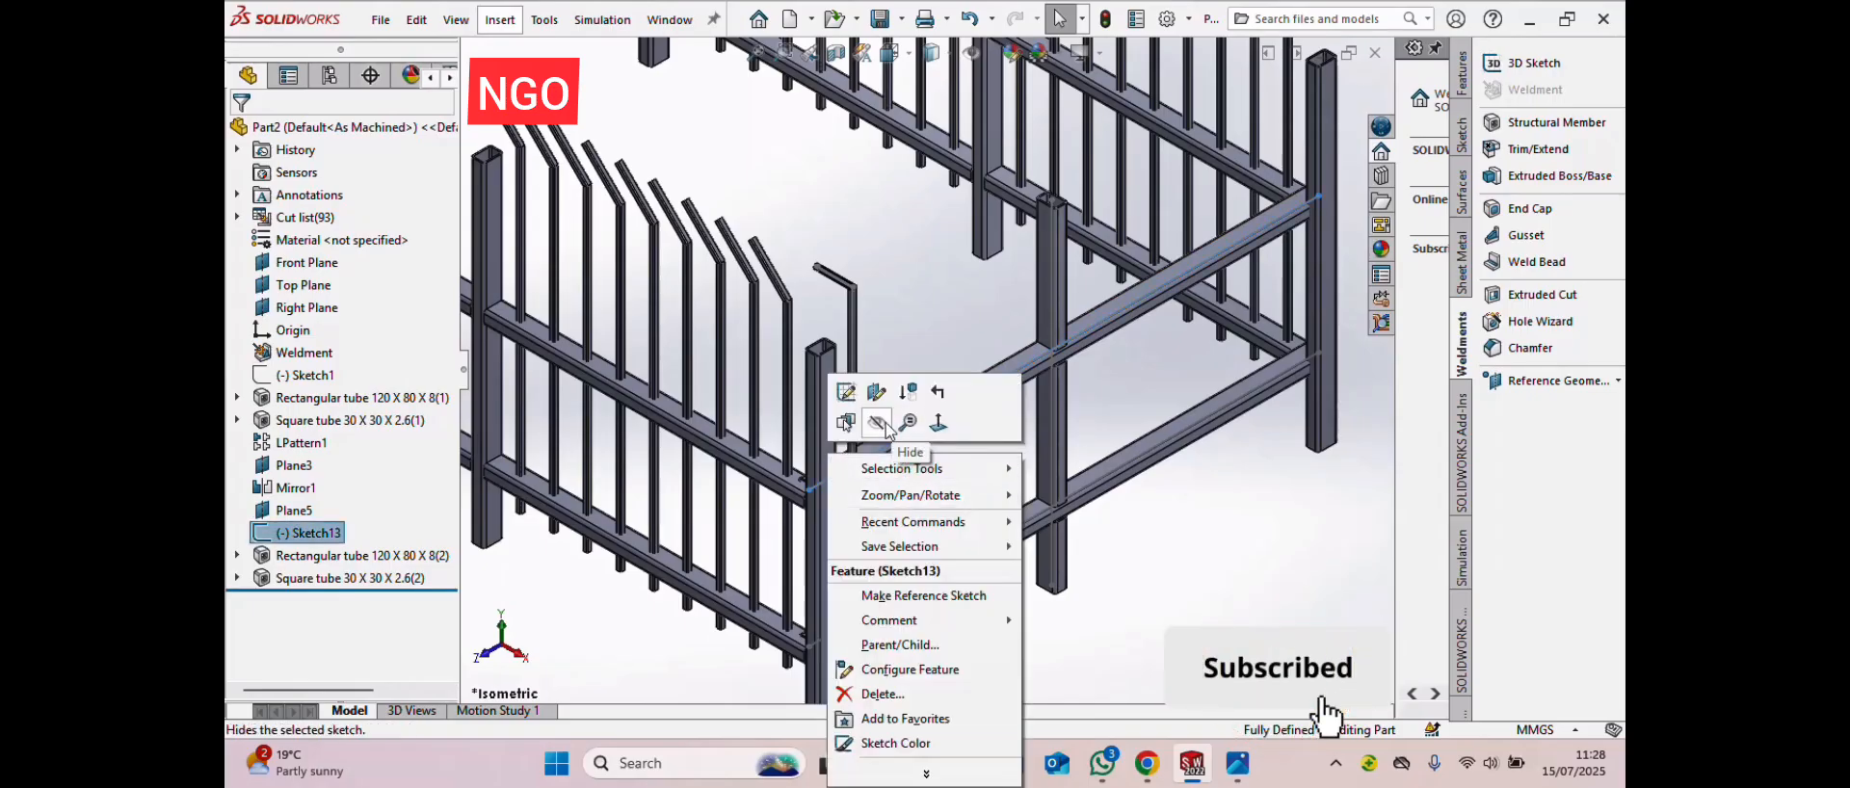
pyautogui.click(877, 424)
pyautogui.scroll(3, 916, 405)
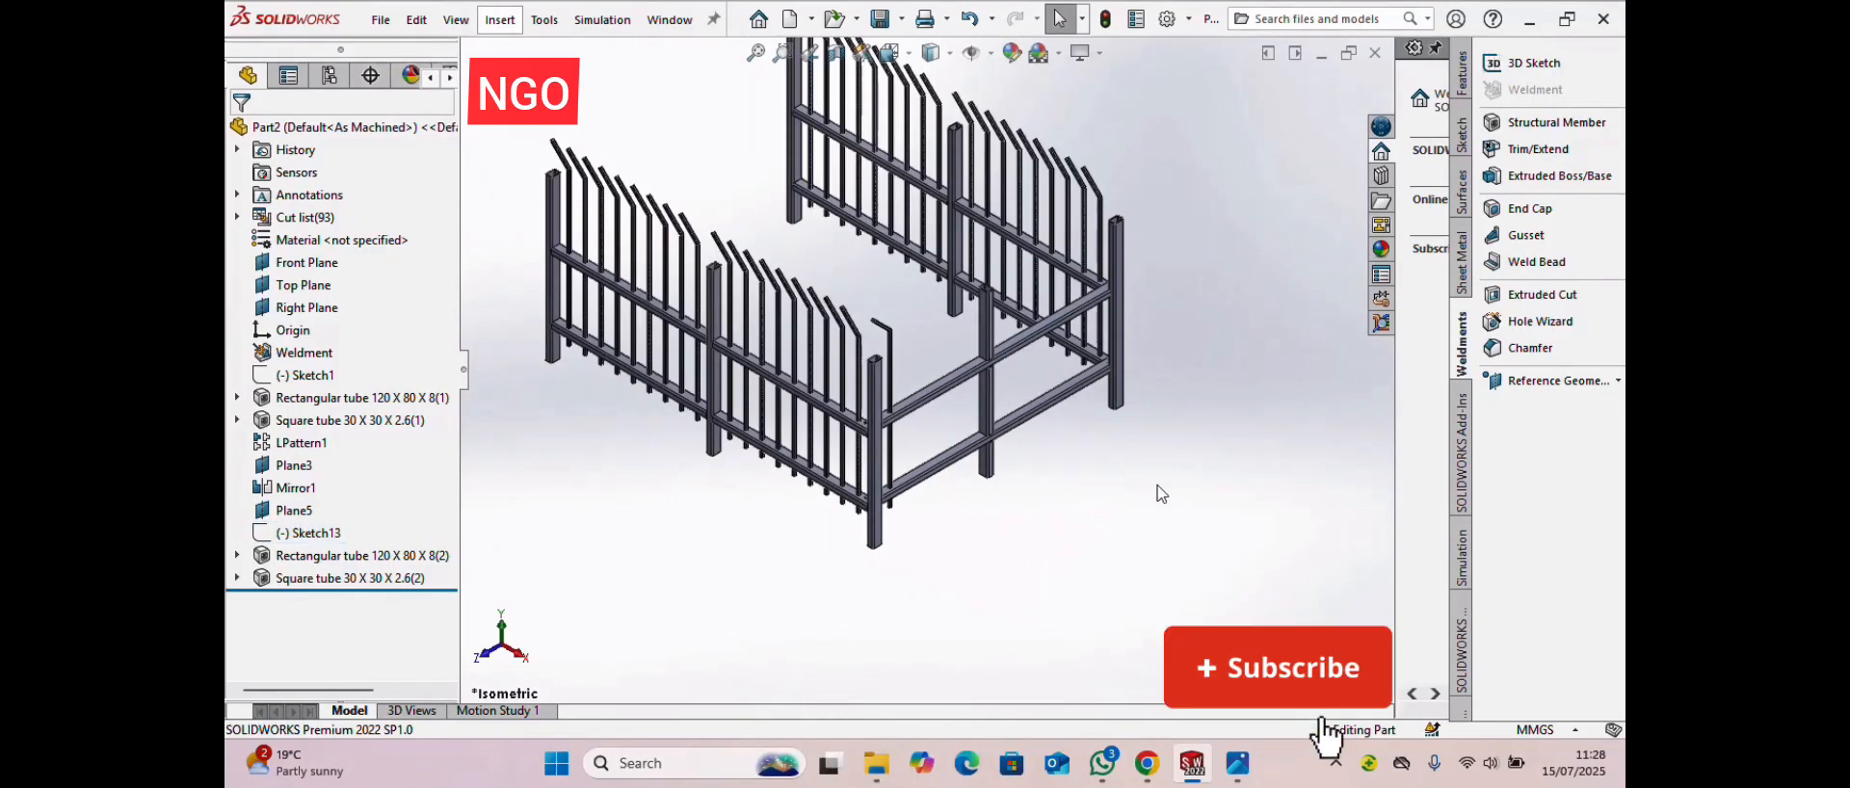
# - Set up a linear pattern along the lower rail's edge with the picket's vertical tube and angled top segment as bodies
pyautogui.click(1461, 73)
pyautogui.click(1542, 395)
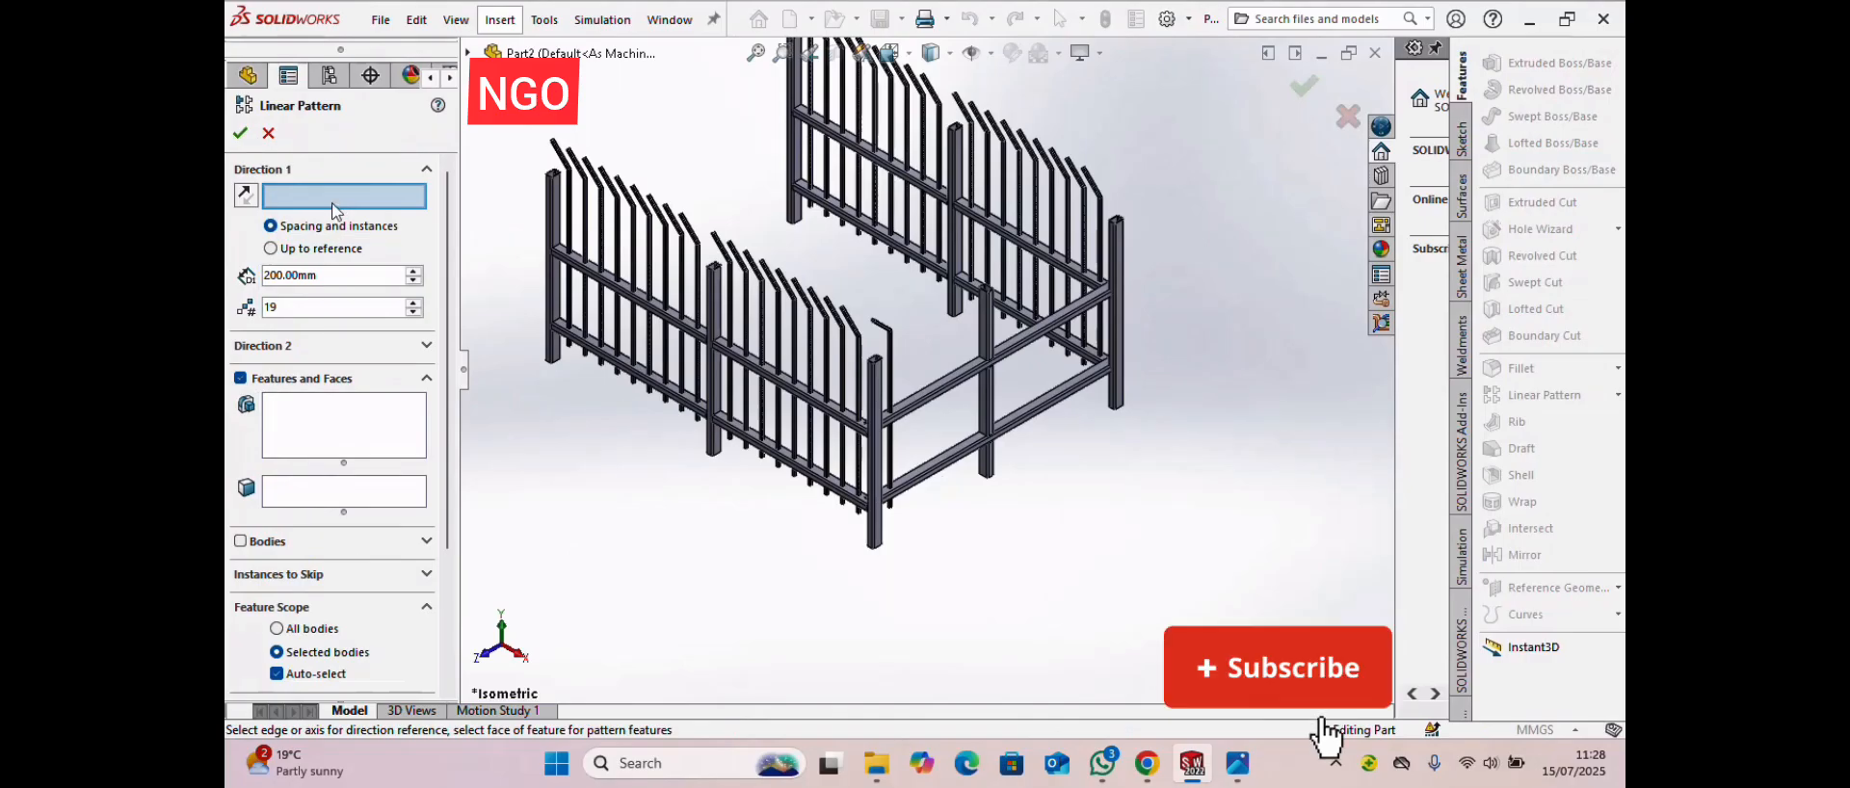
pyautogui.scroll(-3, 969, 428)
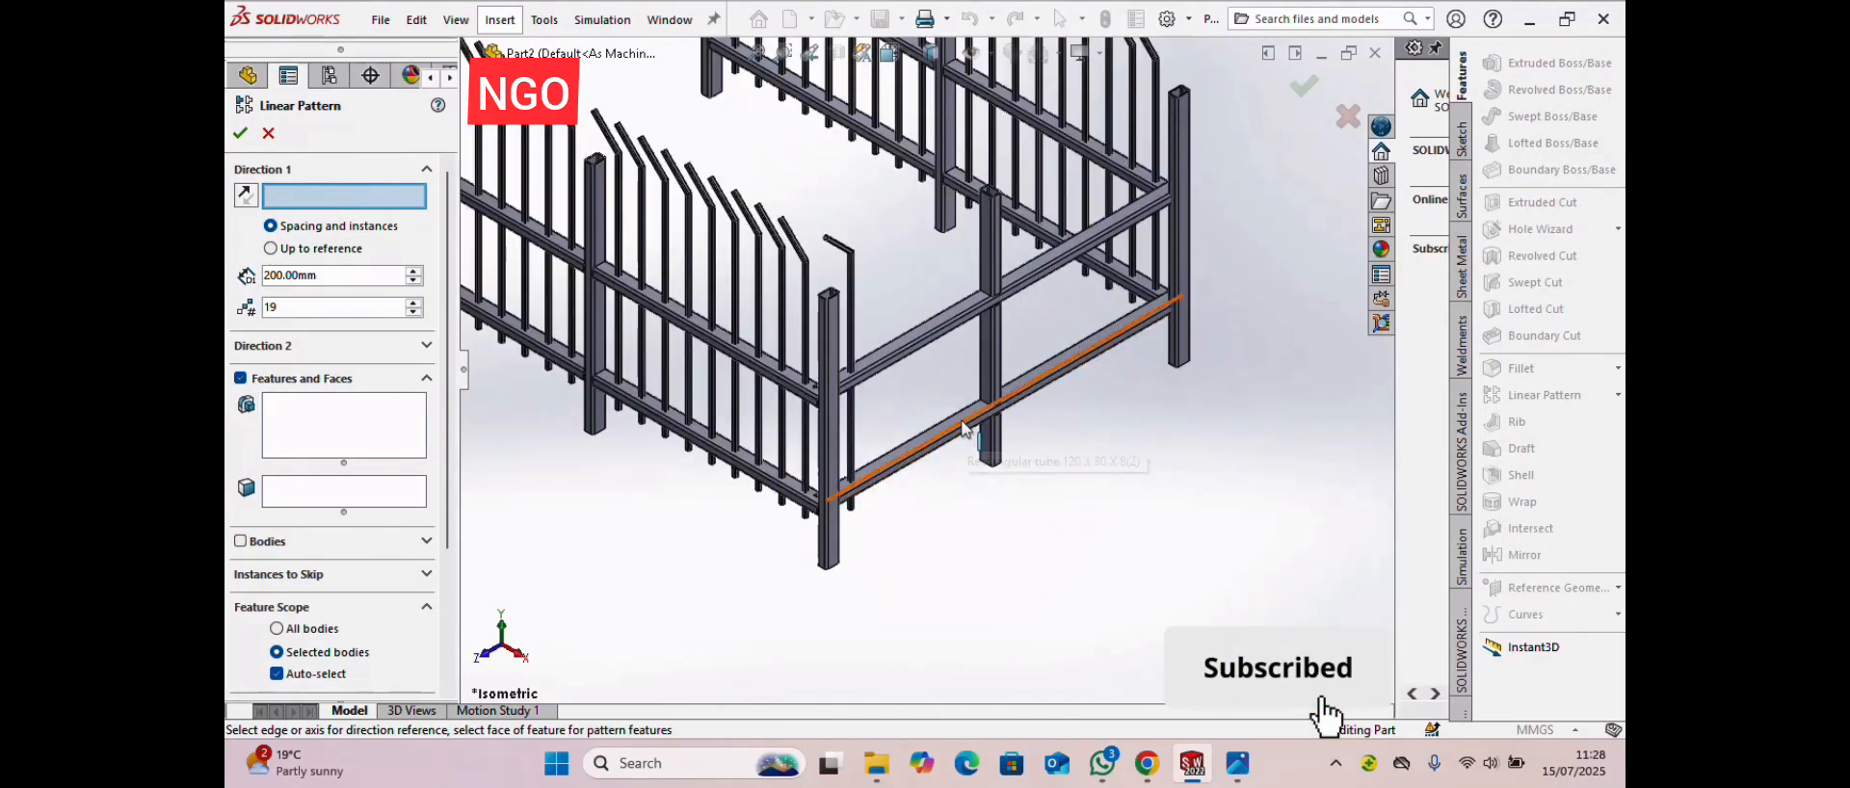
pyautogui.click(964, 427)
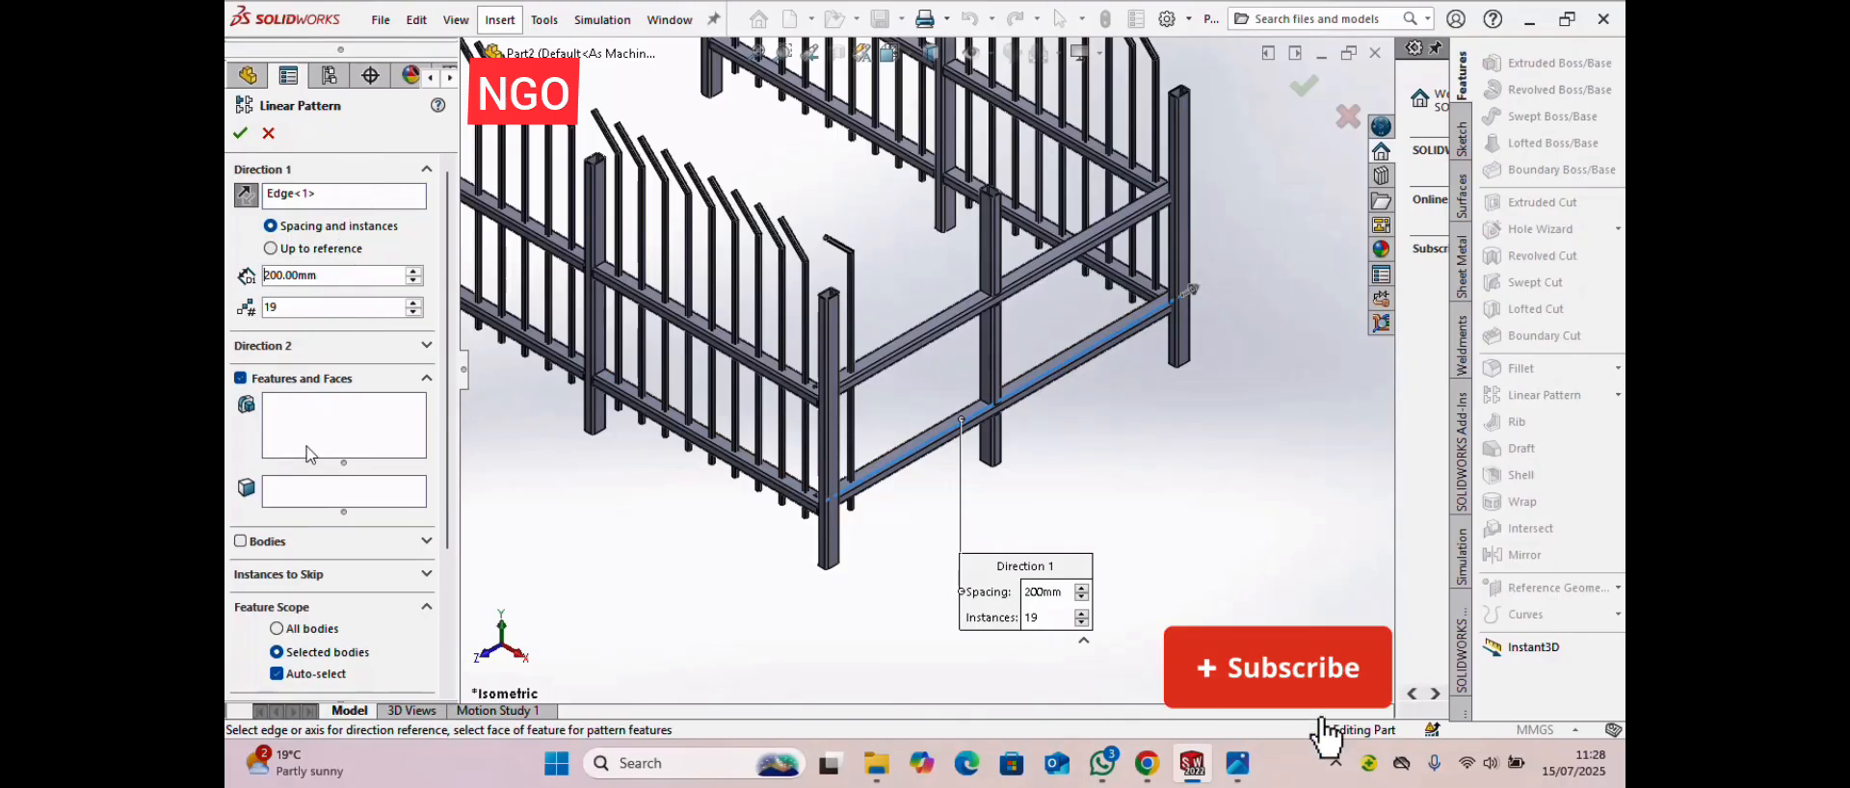
pyautogui.click(241, 540)
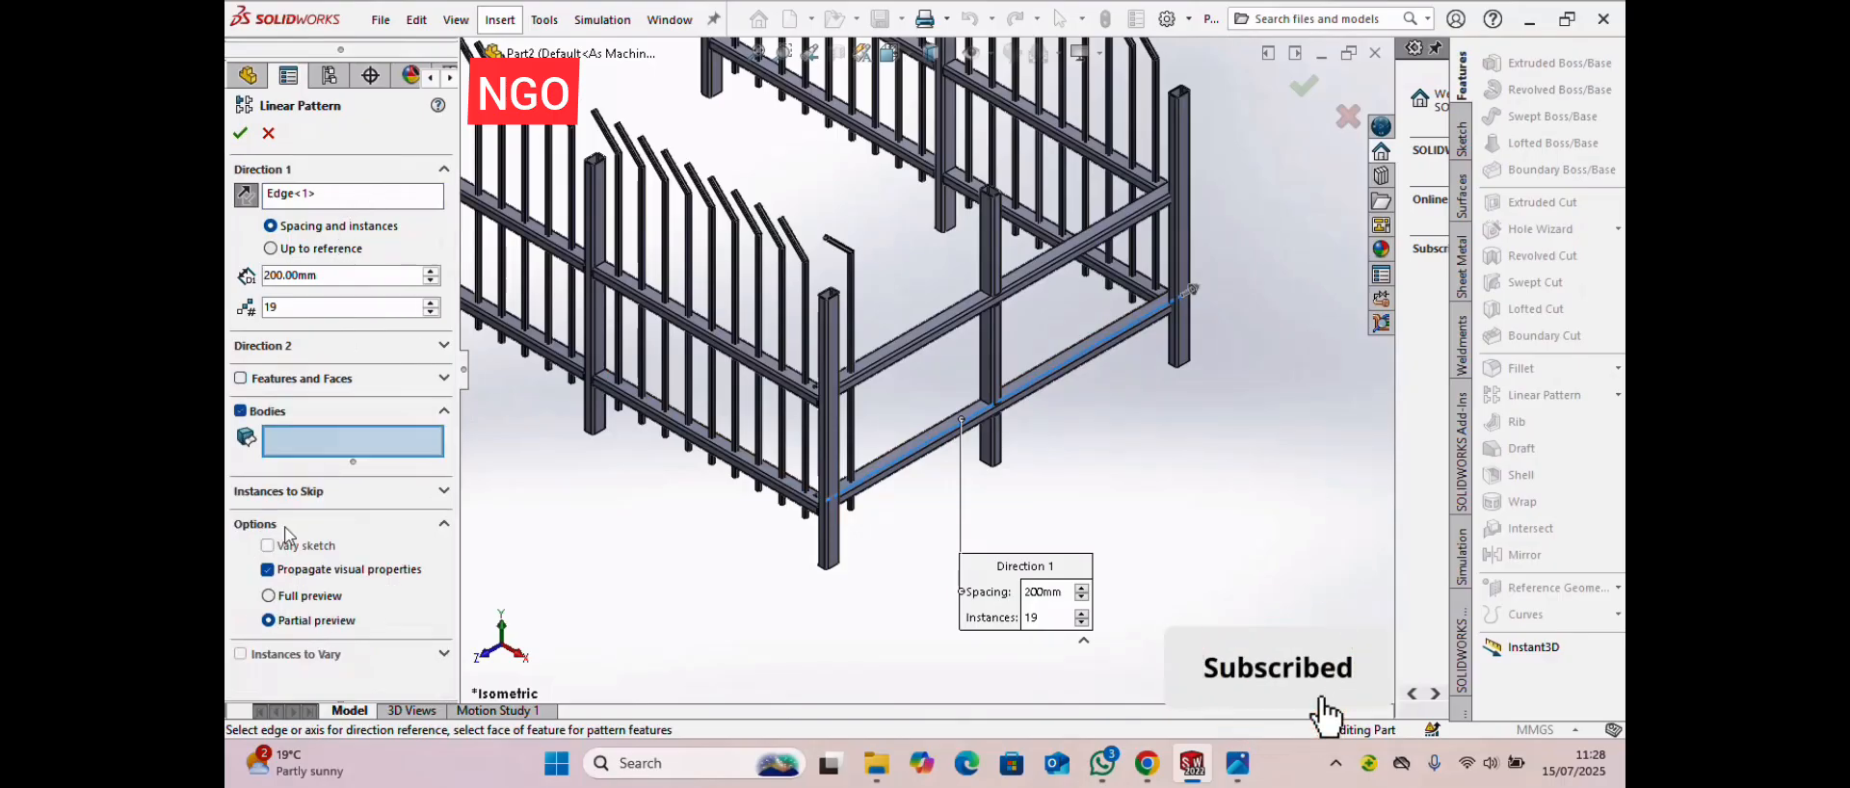
pyautogui.click(848, 428)
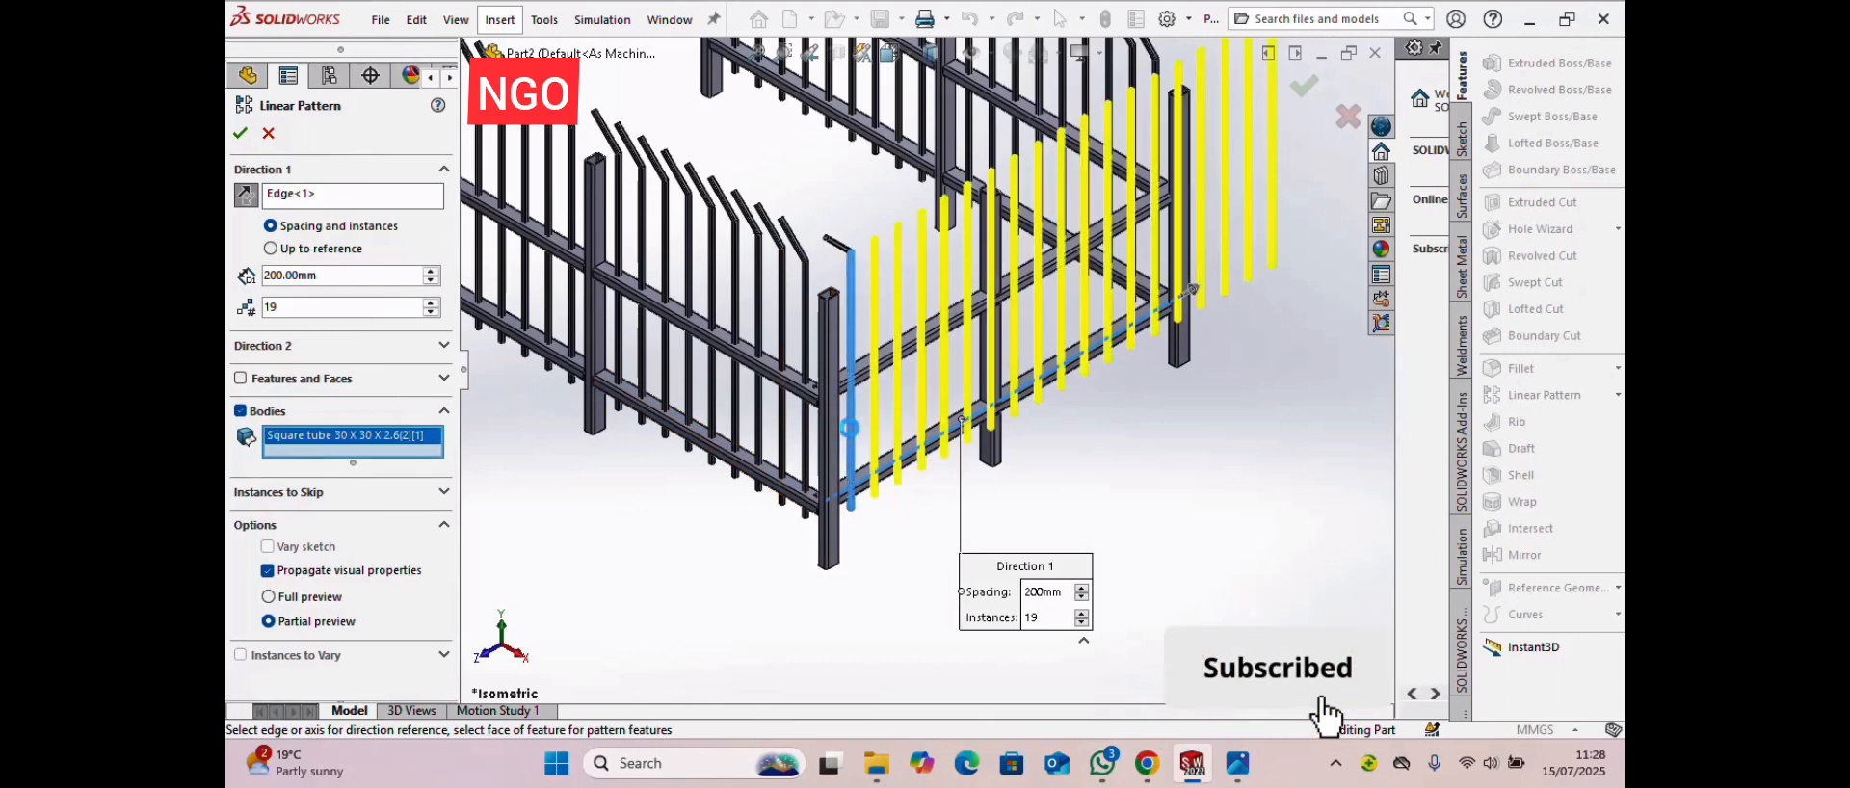
pyautogui.click(838, 249)
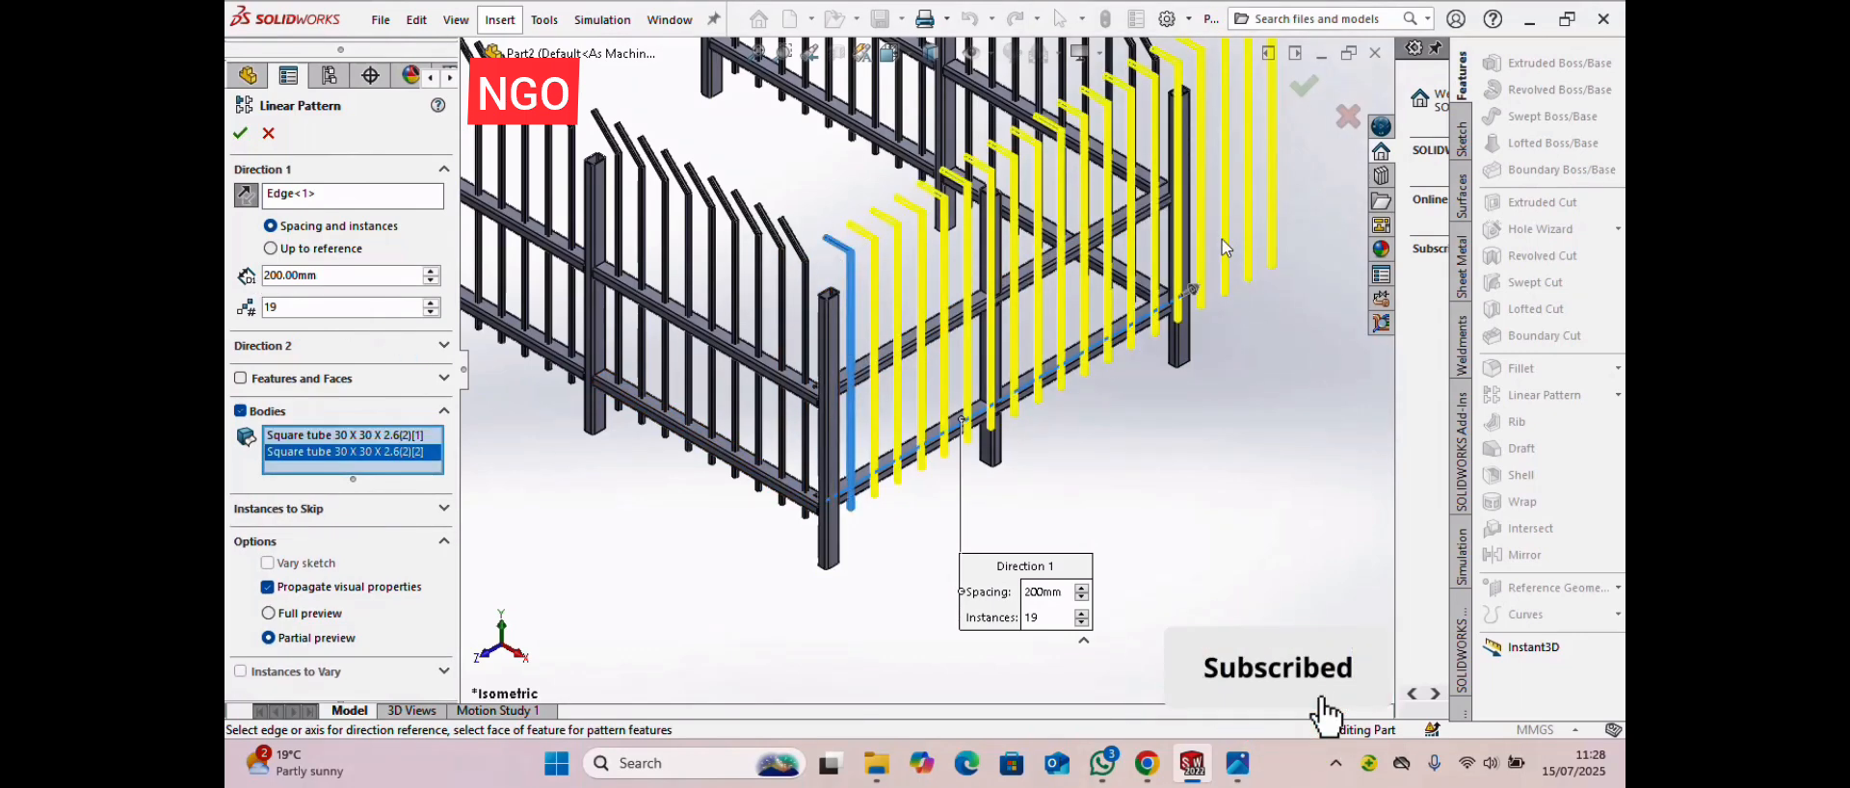
# - Set the pattern to 14 instances at 200 mm spacing and create the row of pickets
pyautogui.scroll(3, 1112, 255)
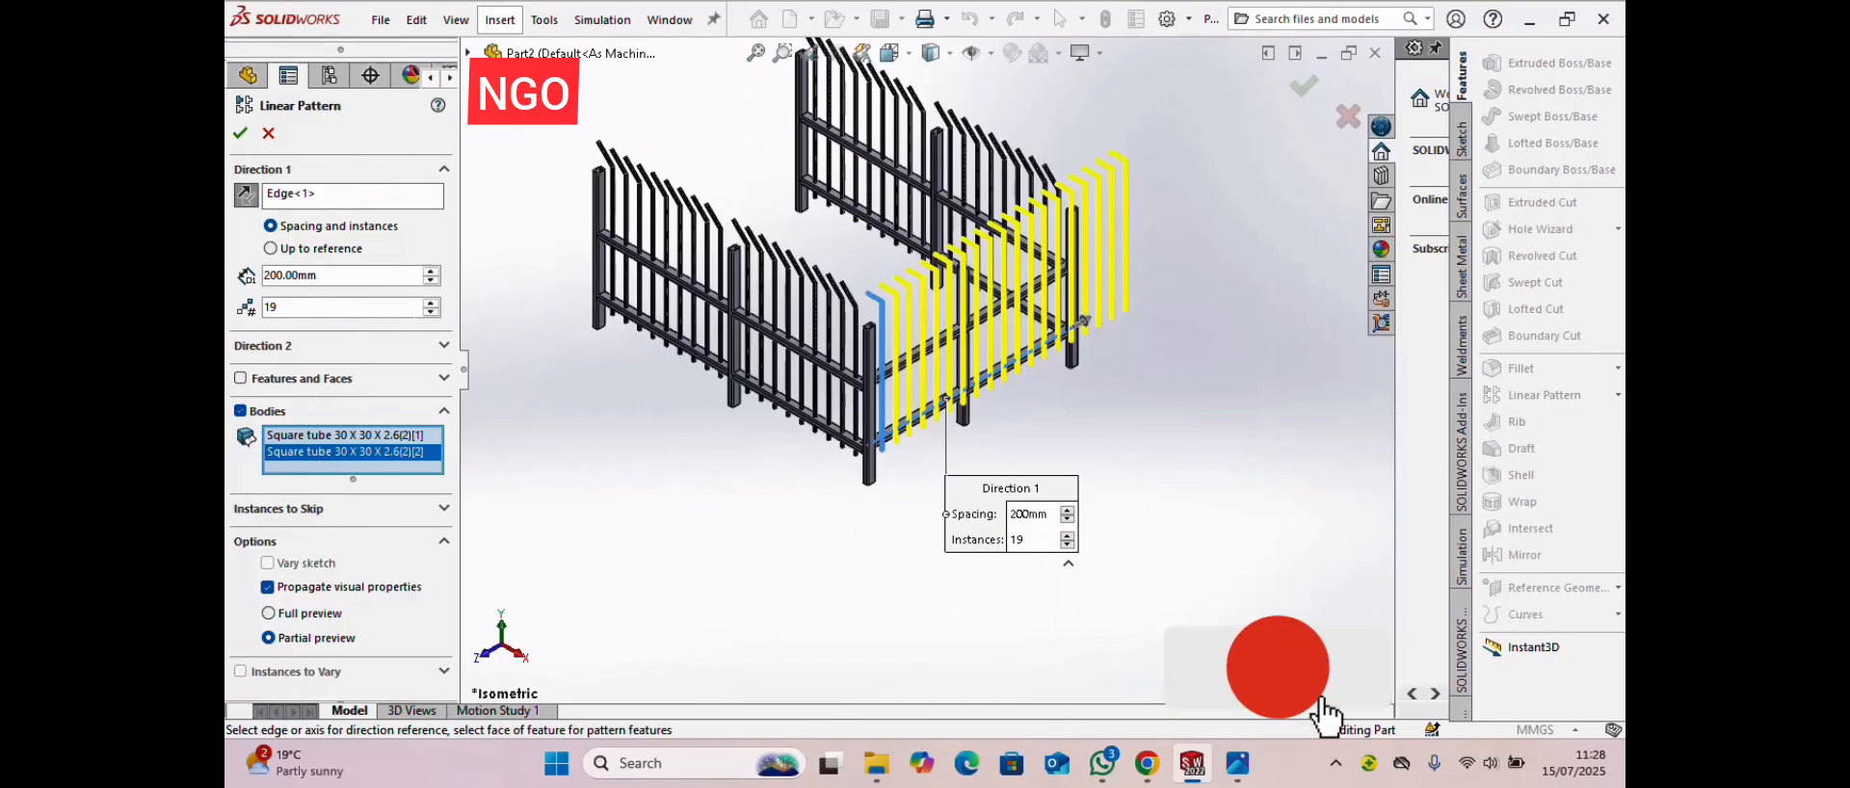
pyautogui.click(432, 313)
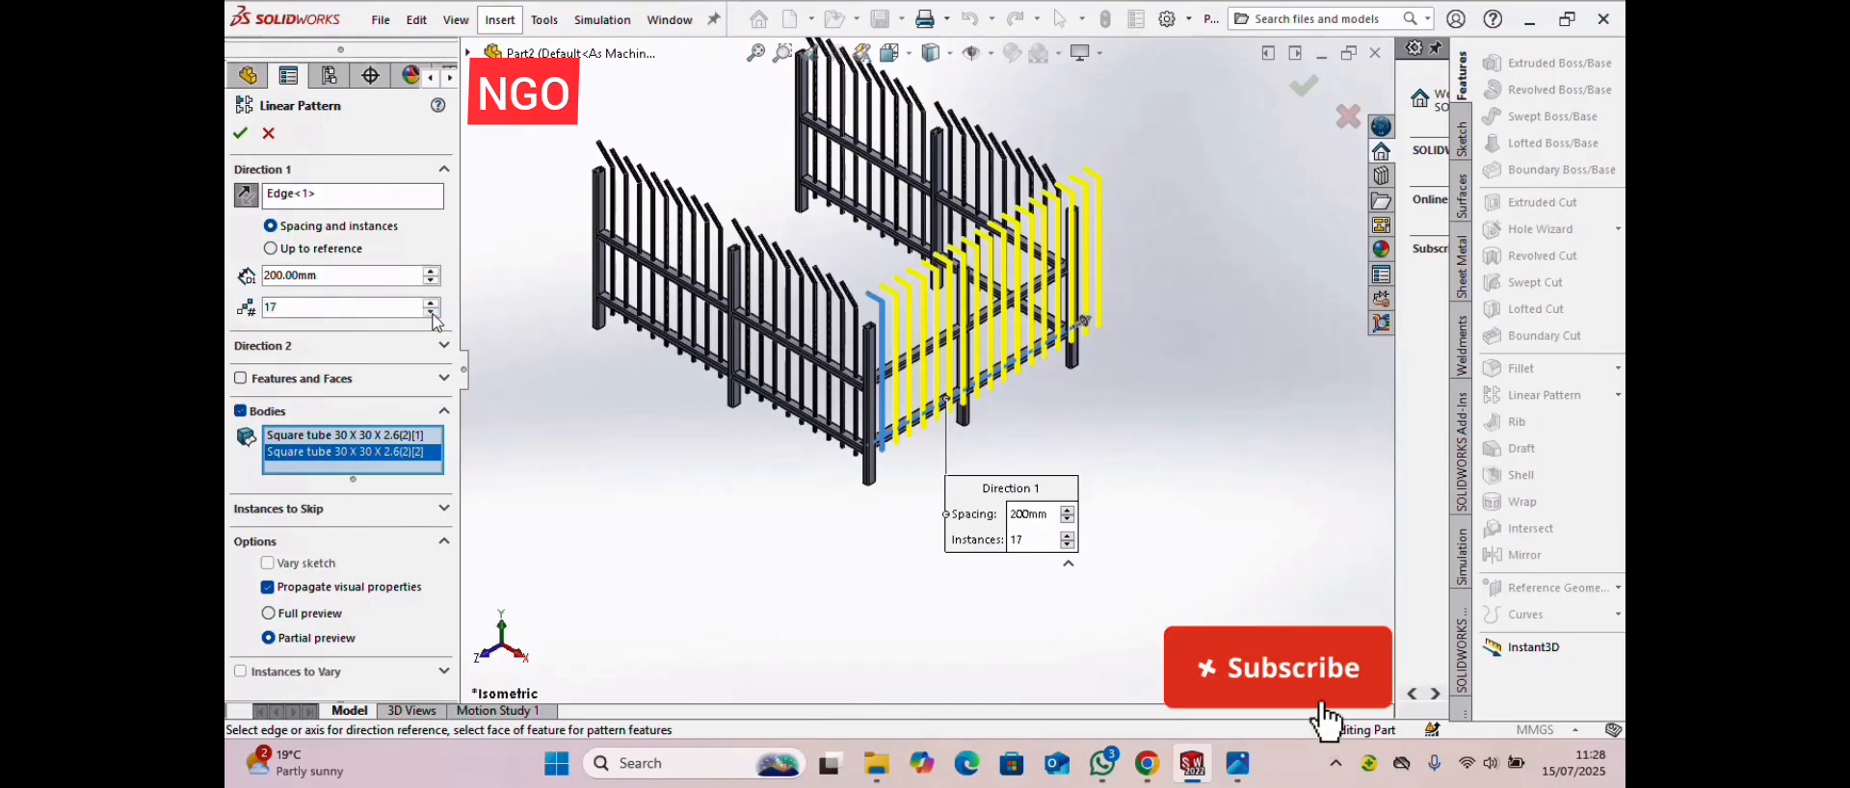
pyautogui.click(433, 313)
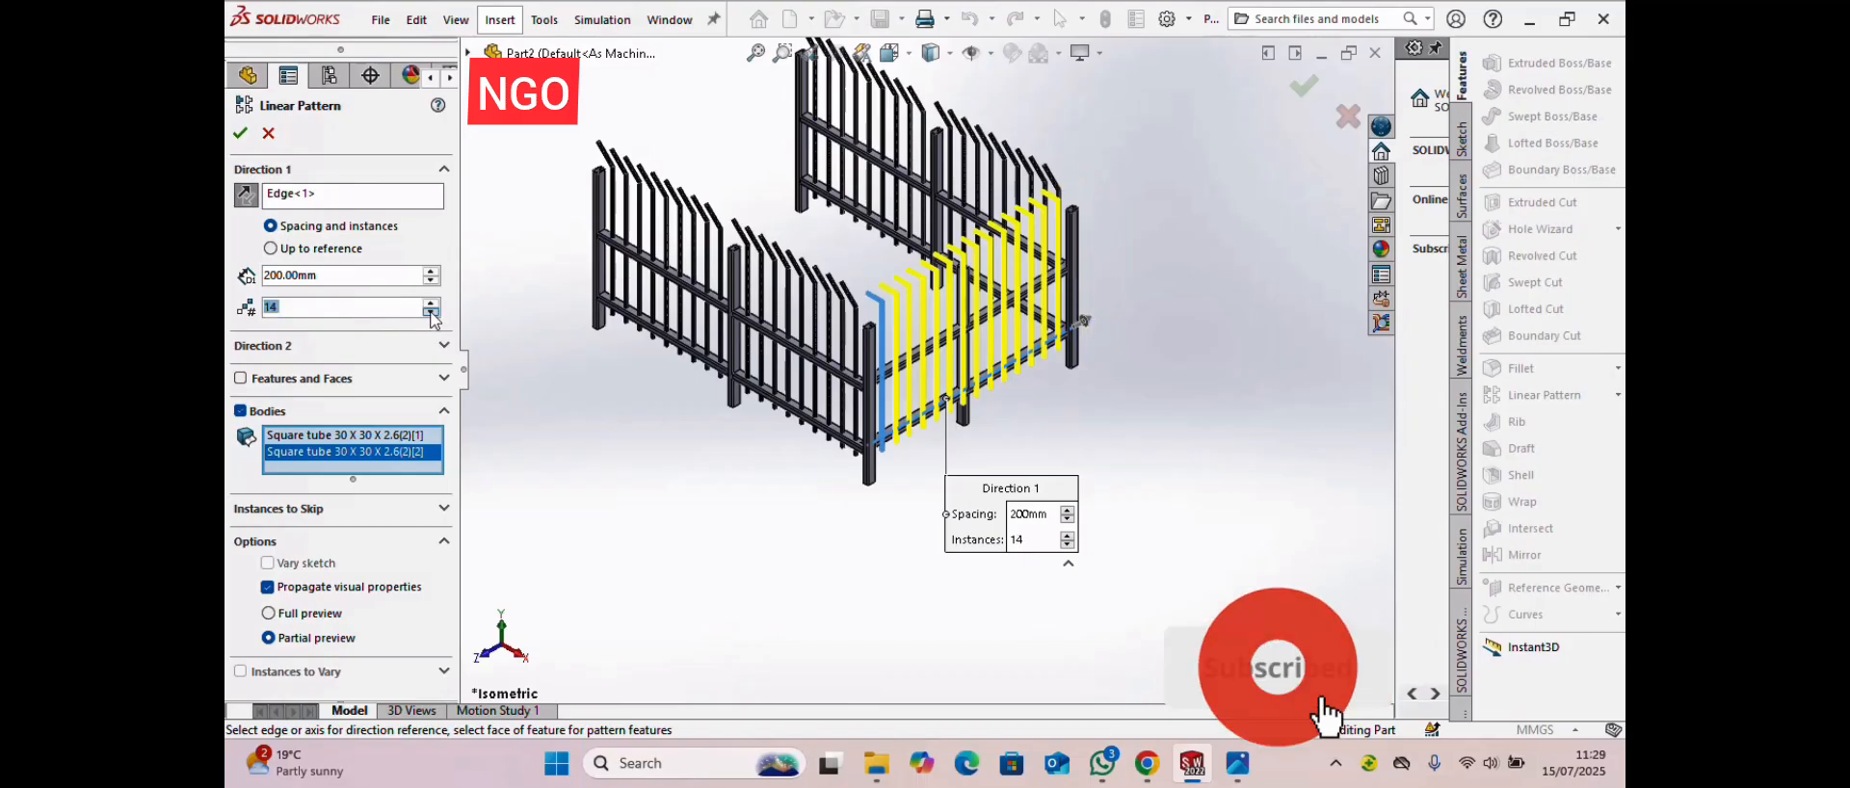
pyautogui.click(243, 139)
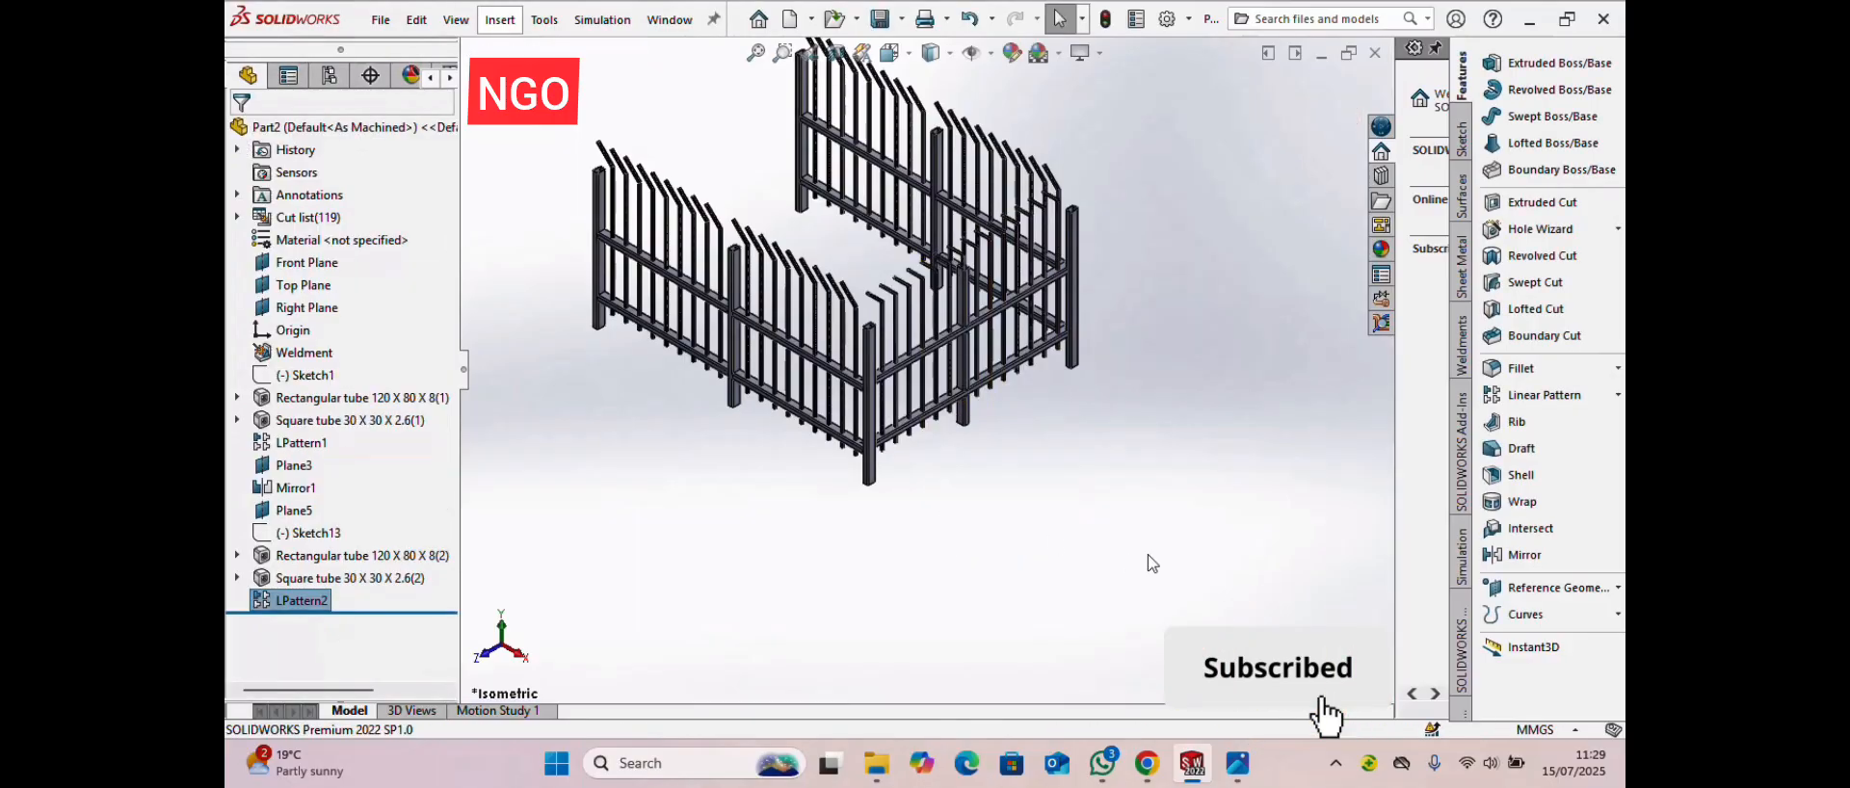
# - Examine the whole enclosure with the new row of pickets between the two mirrored panels
pyautogui.scroll(3, 1033, 496)
pyautogui.scroll(-1, 1081, 384)
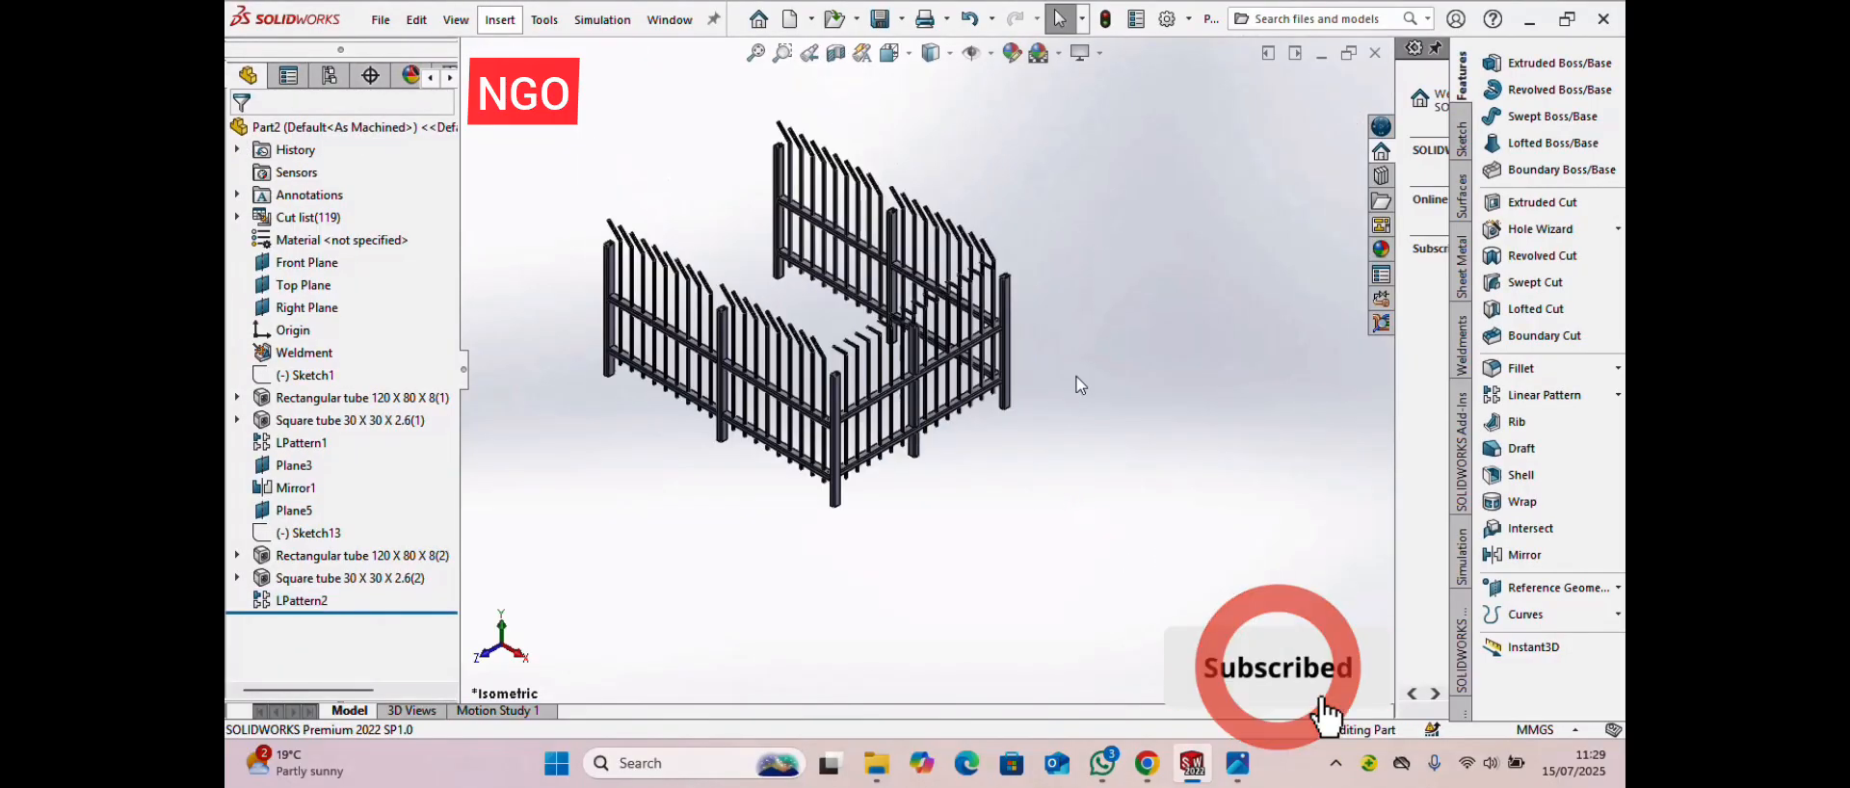
pyautogui.scroll(-1, 735, 483)
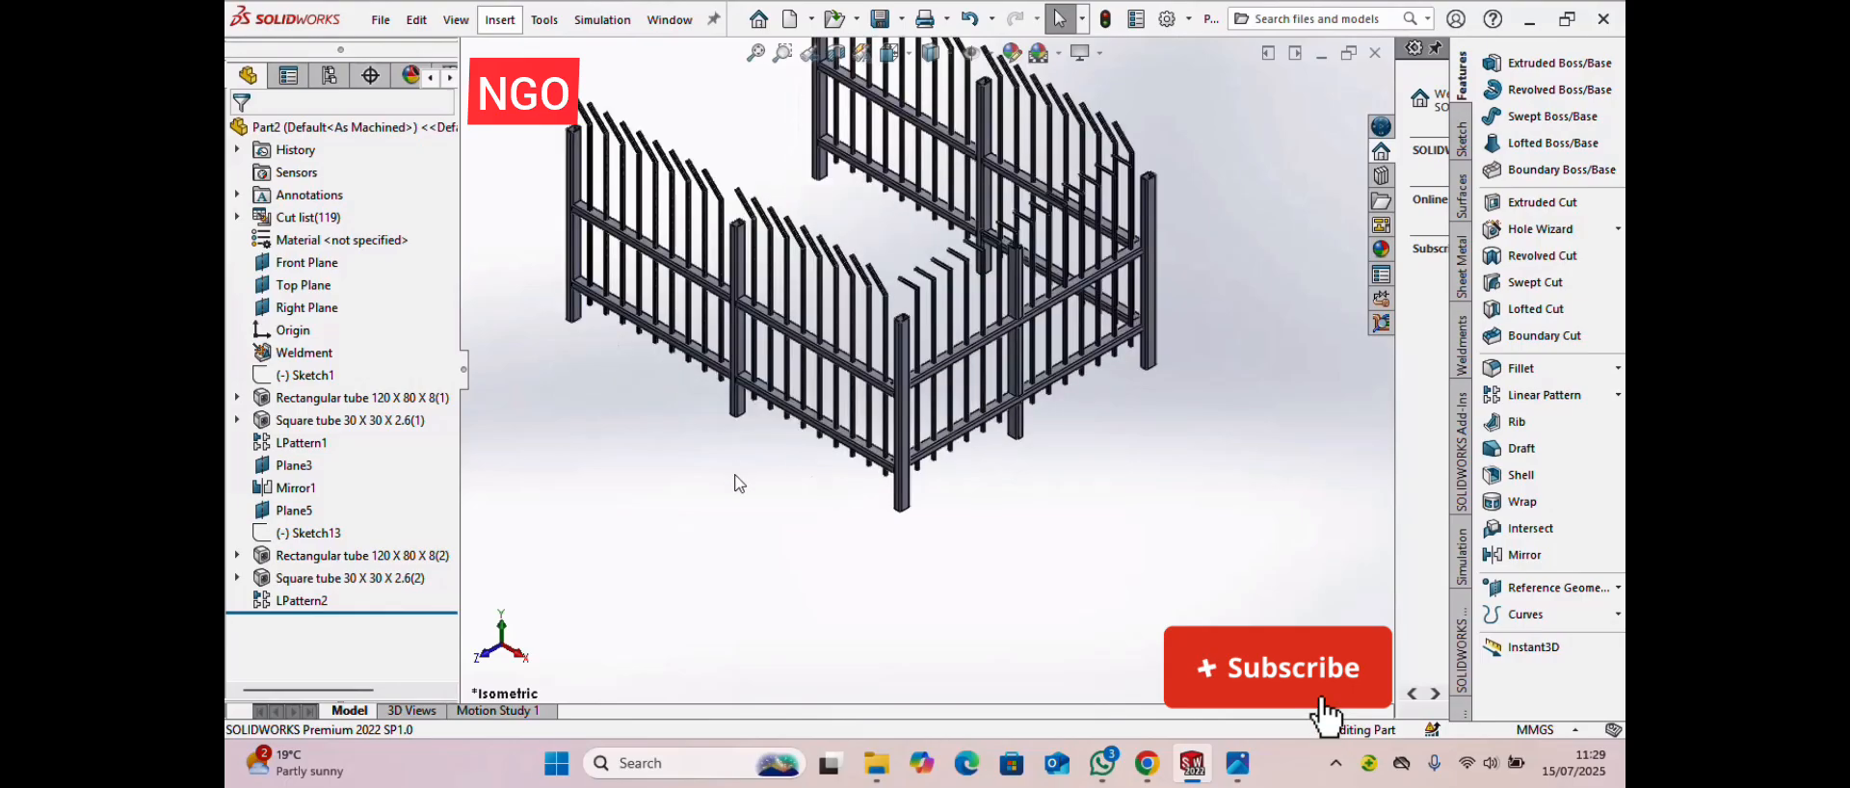
pyautogui.scroll(2, 941, 512)
pyautogui.scroll(-2, 910, 422)
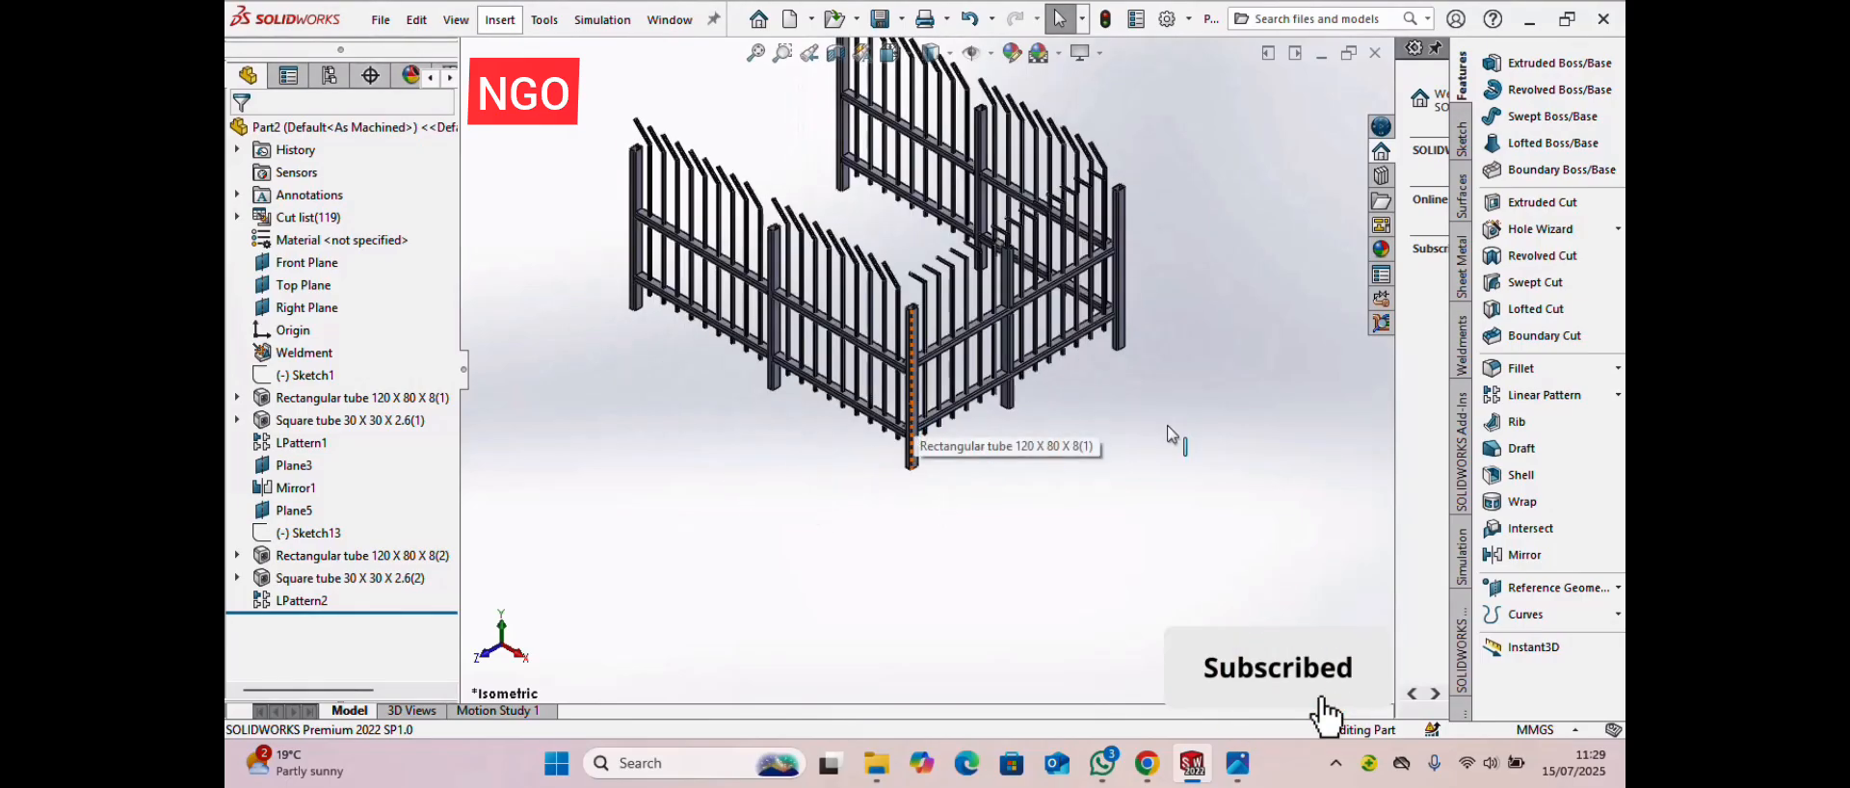
pyautogui.scroll(3, 654, 405)
pyautogui.scroll(-1, 722, 474)
pyautogui.scroll(-1, 1274, 286)
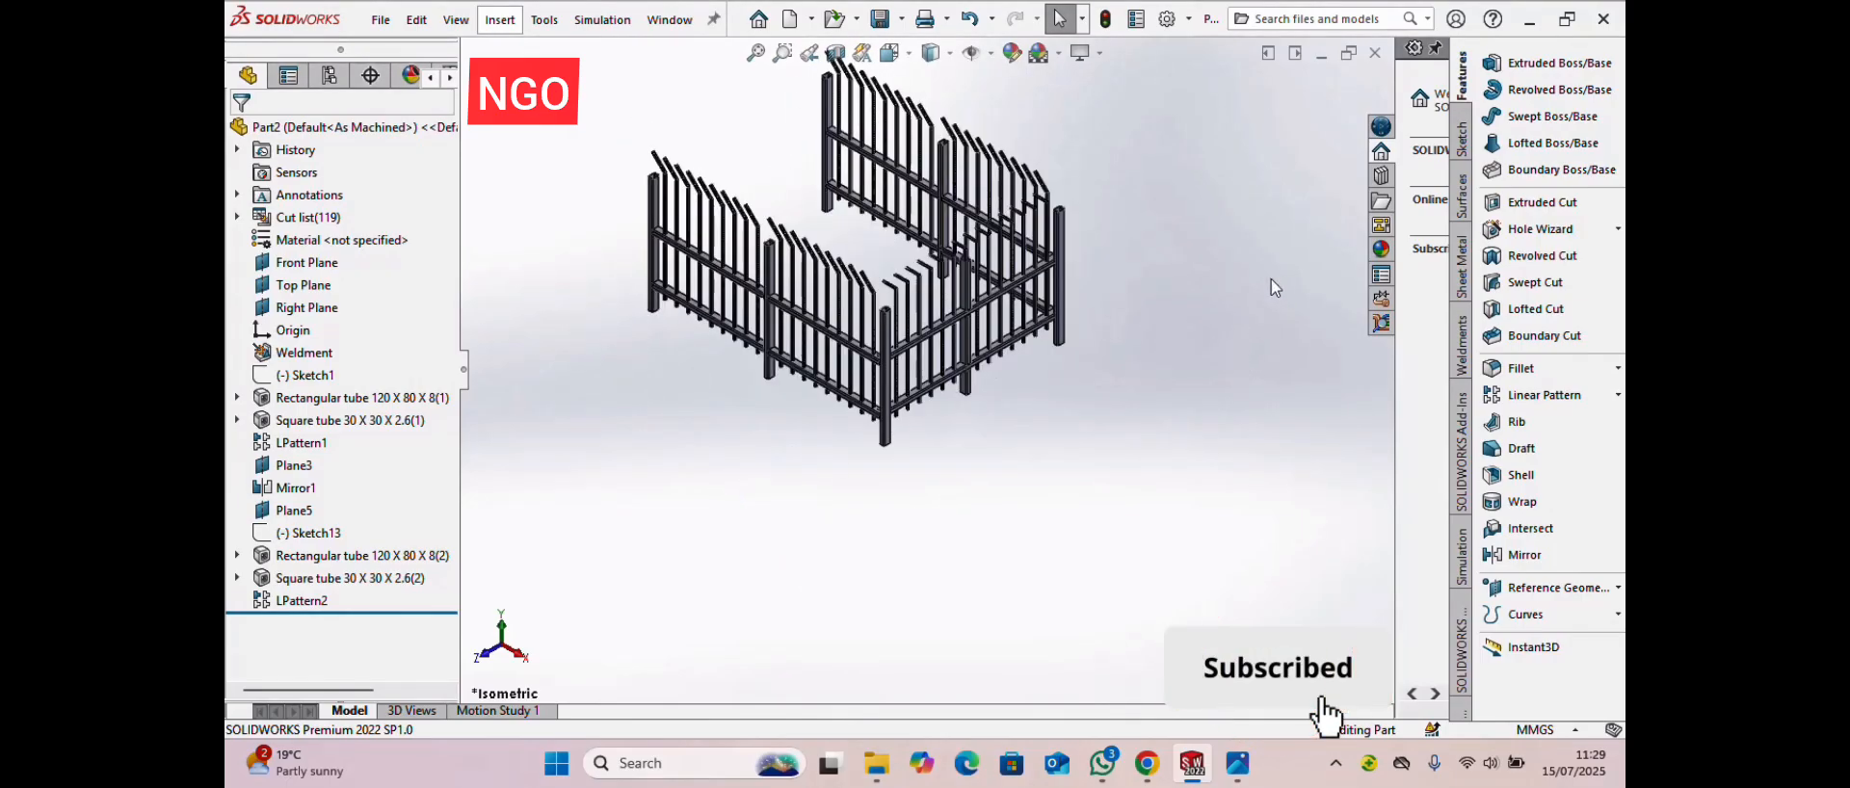
pyautogui.scroll(1, 1045, 513)
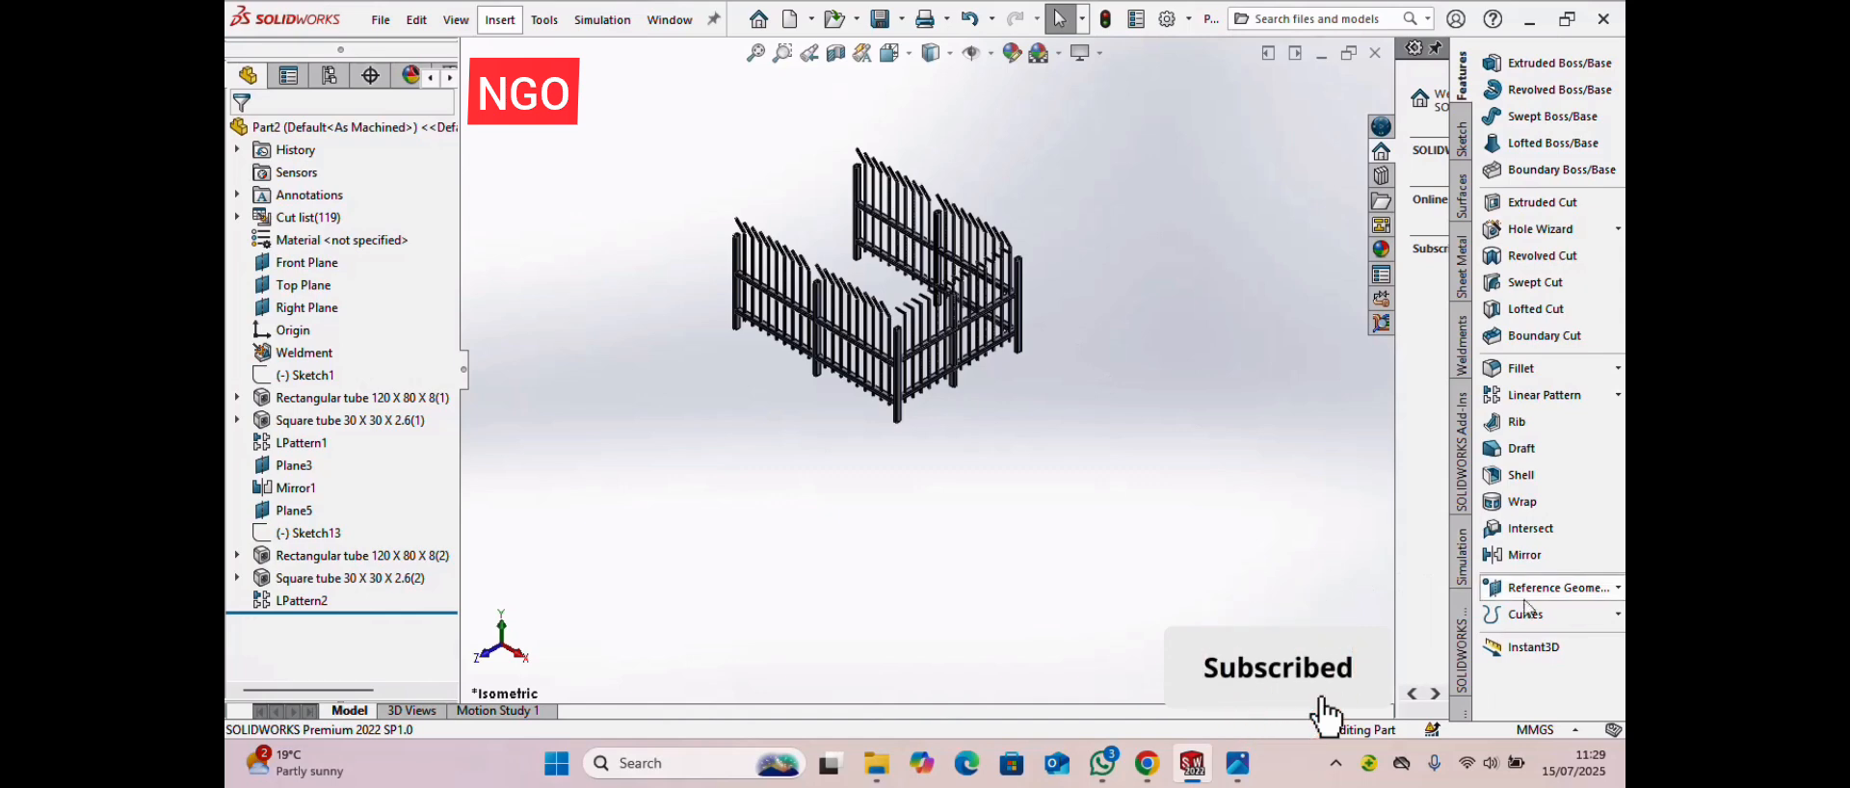
# - Create a reference plane offset 1920 mm from the Right Plane, across the middle of the enclosure
pyautogui.click(1618, 588)
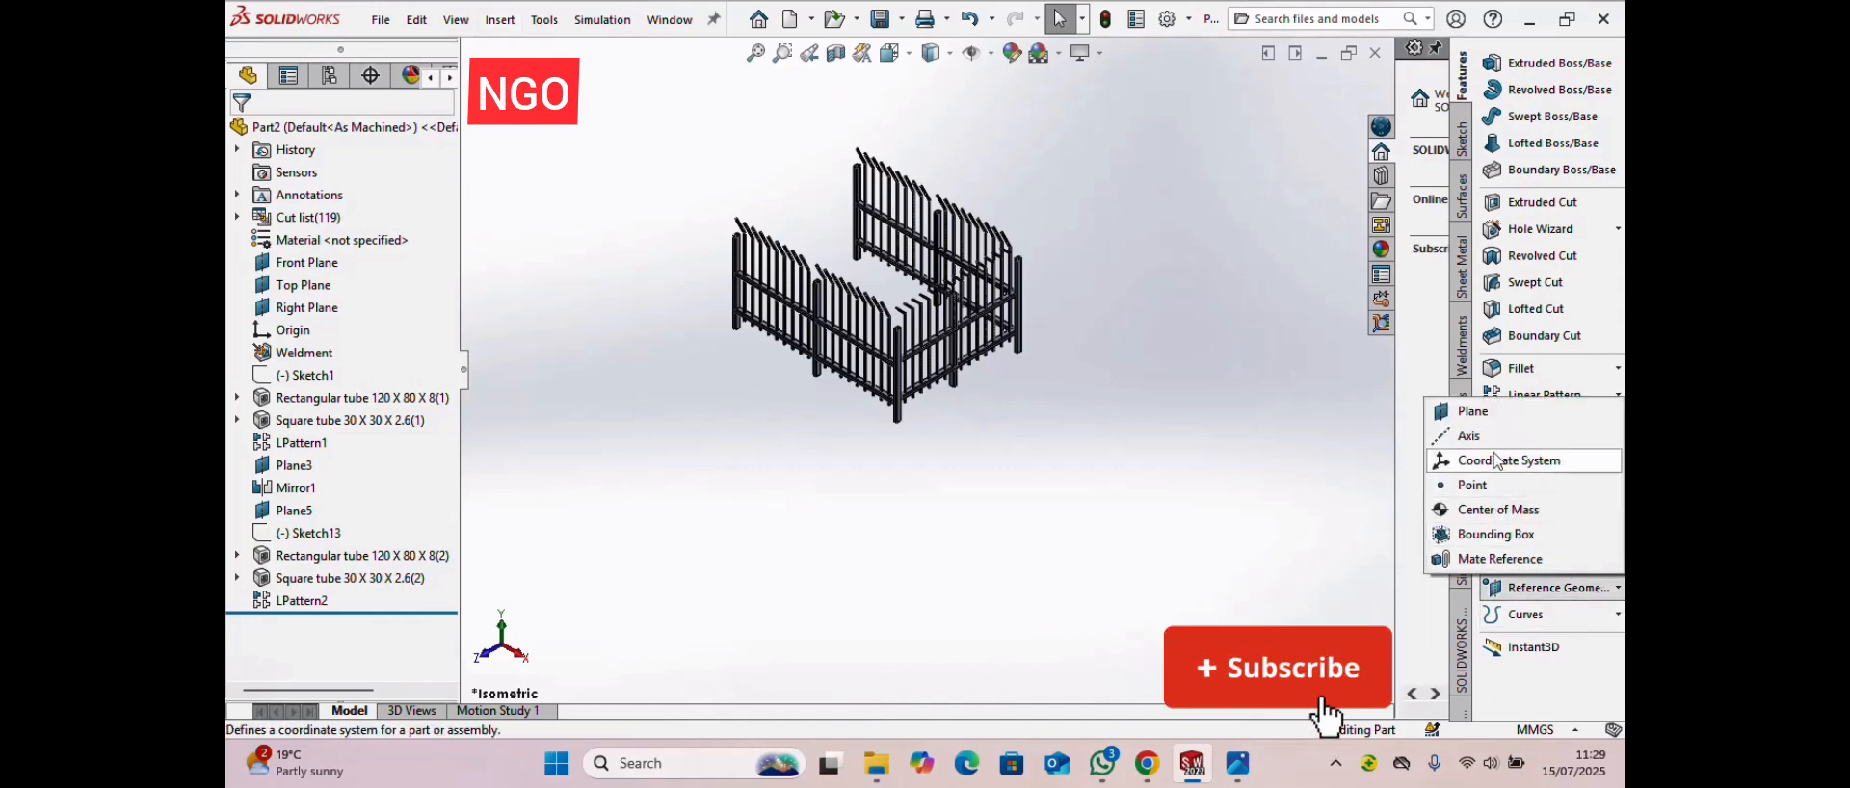
pyautogui.click(1484, 412)
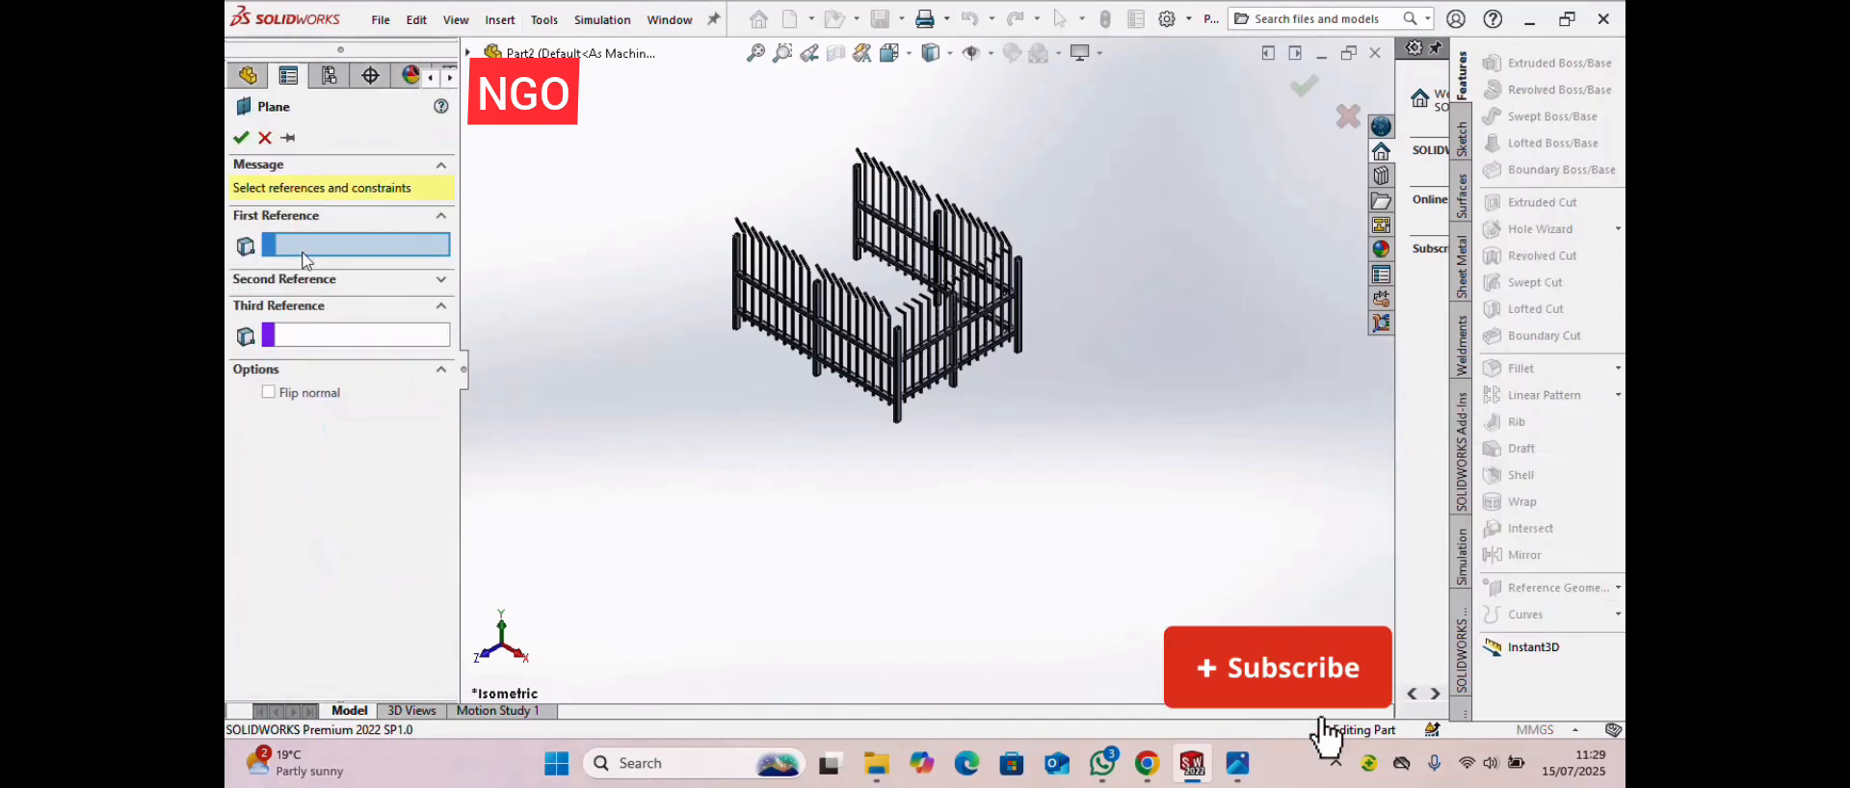
pyautogui.click(467, 53)
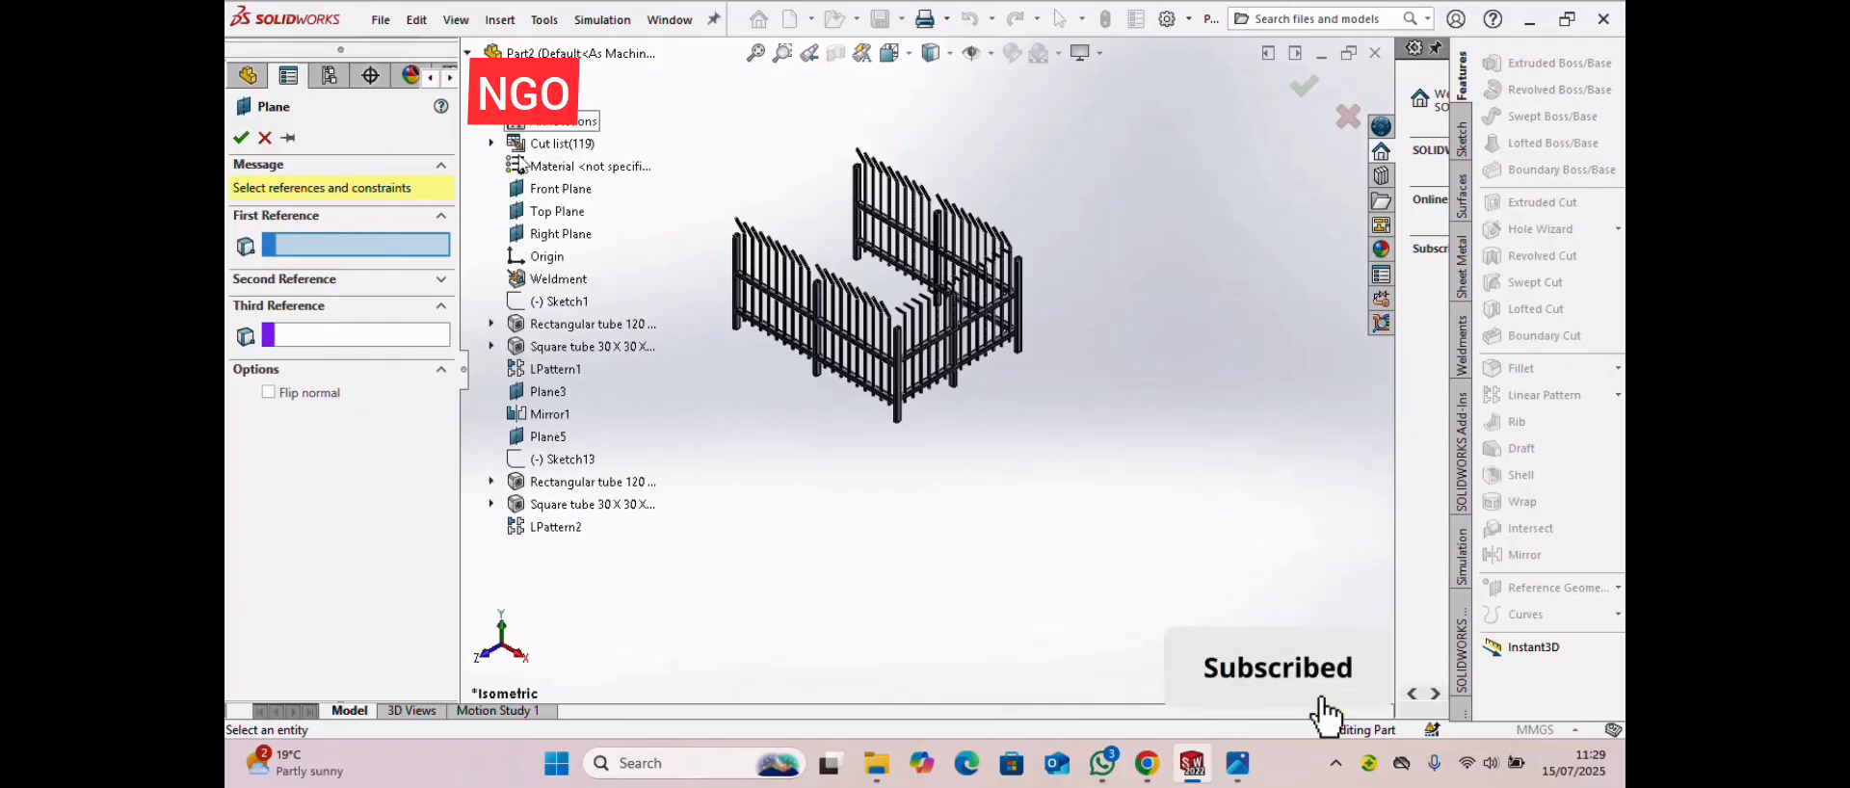
pyautogui.click(561, 234)
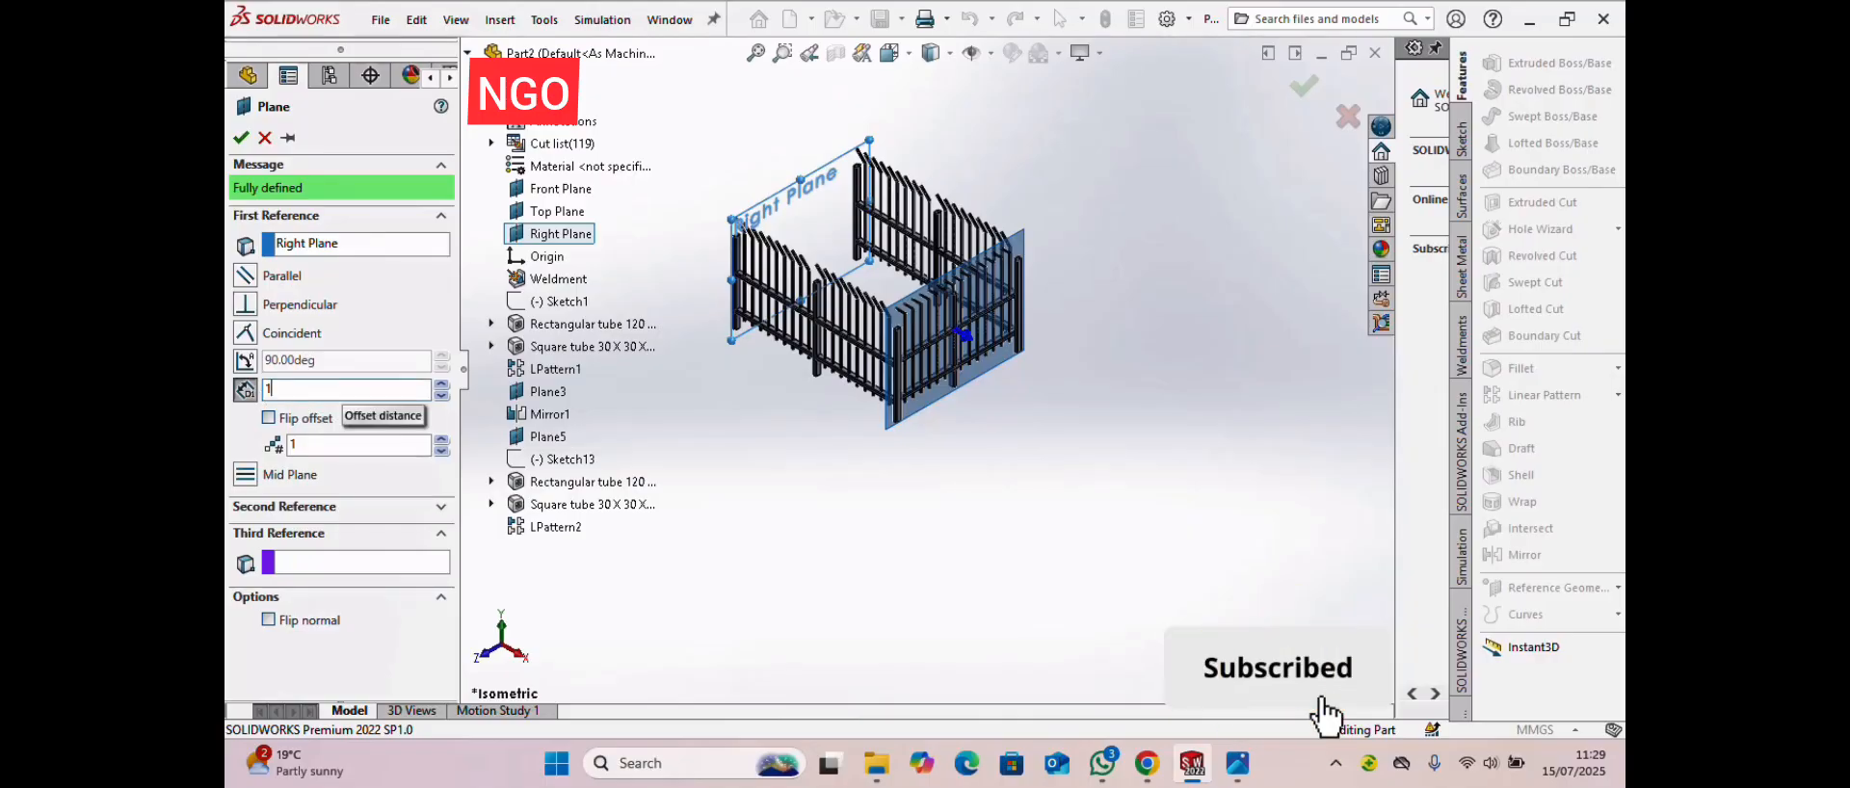
pyautogui.write('0')
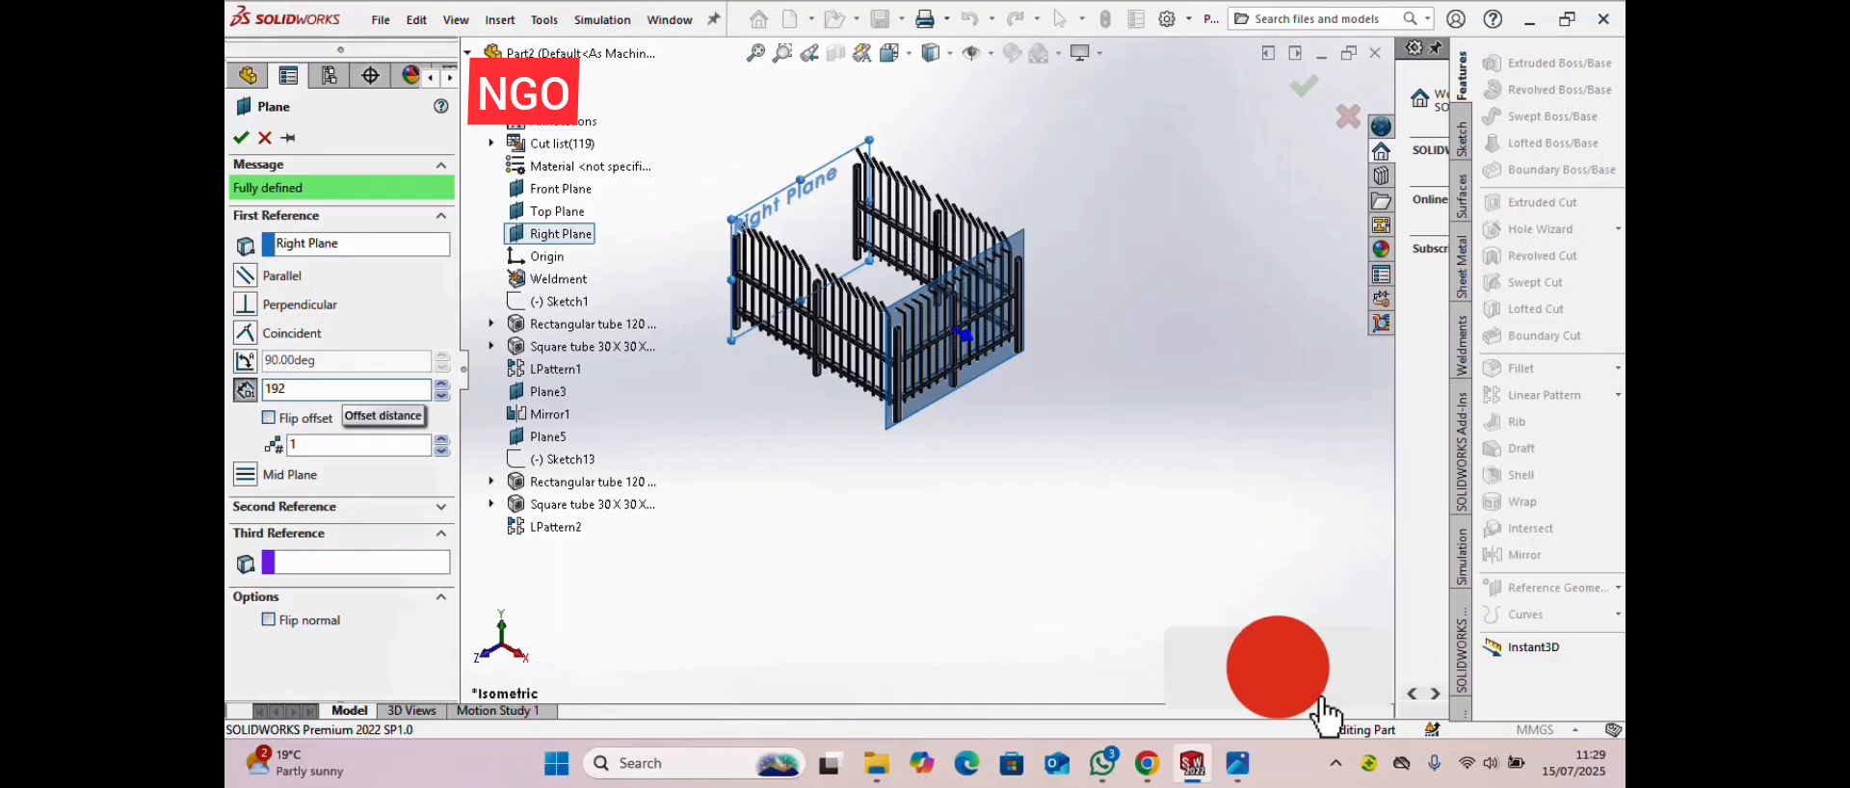
pyautogui.press('Return')
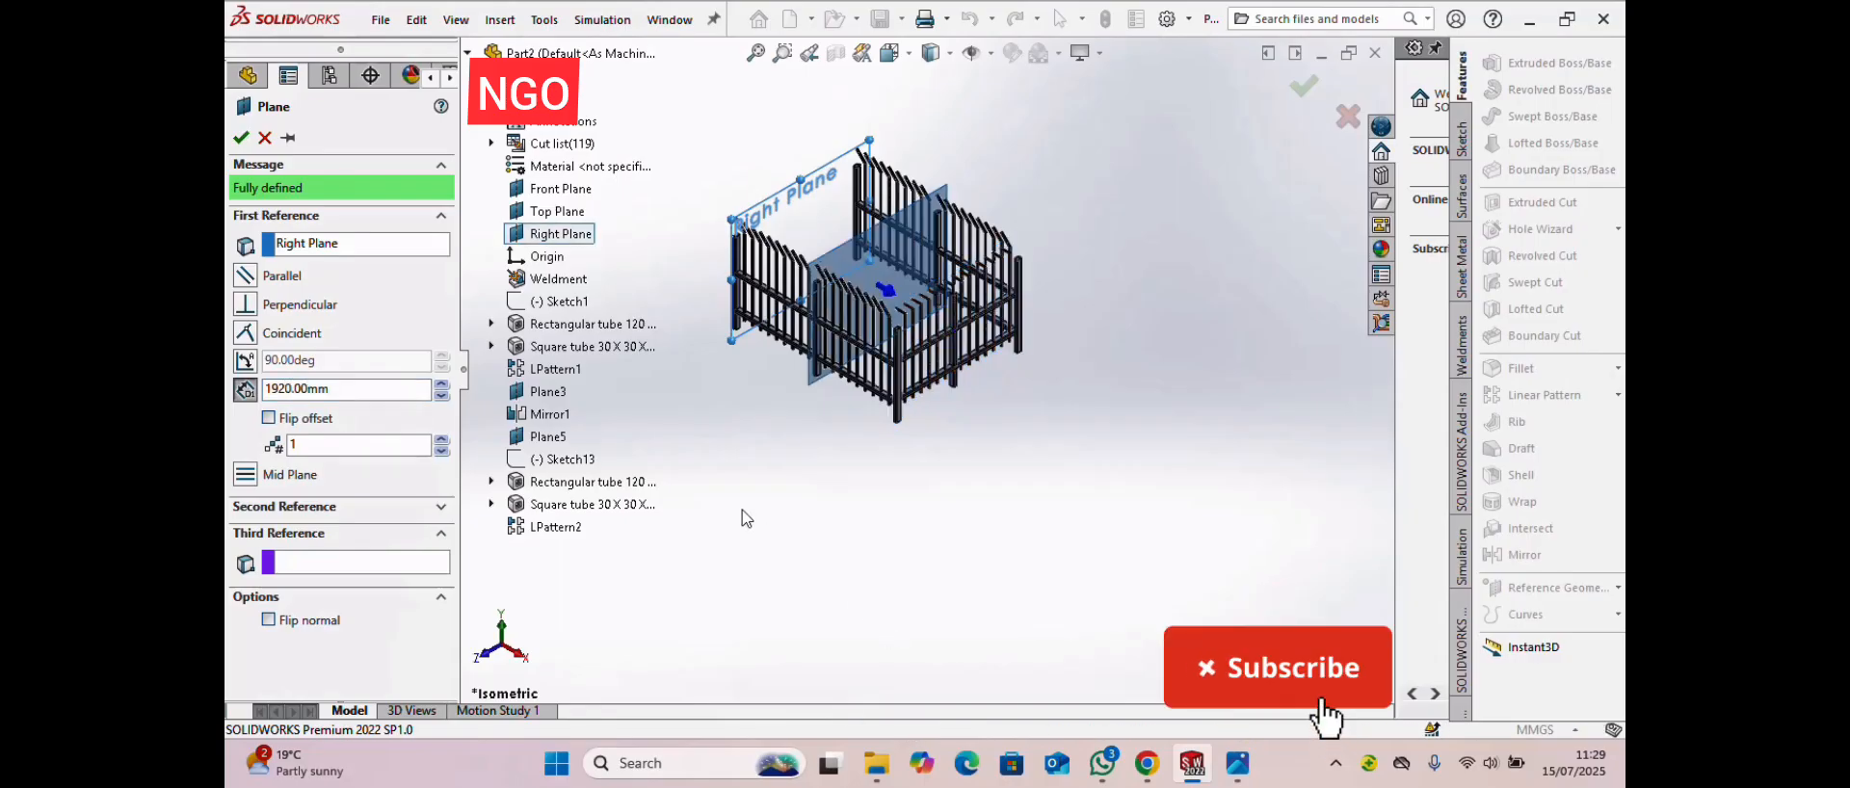
pyautogui.click(241, 139)
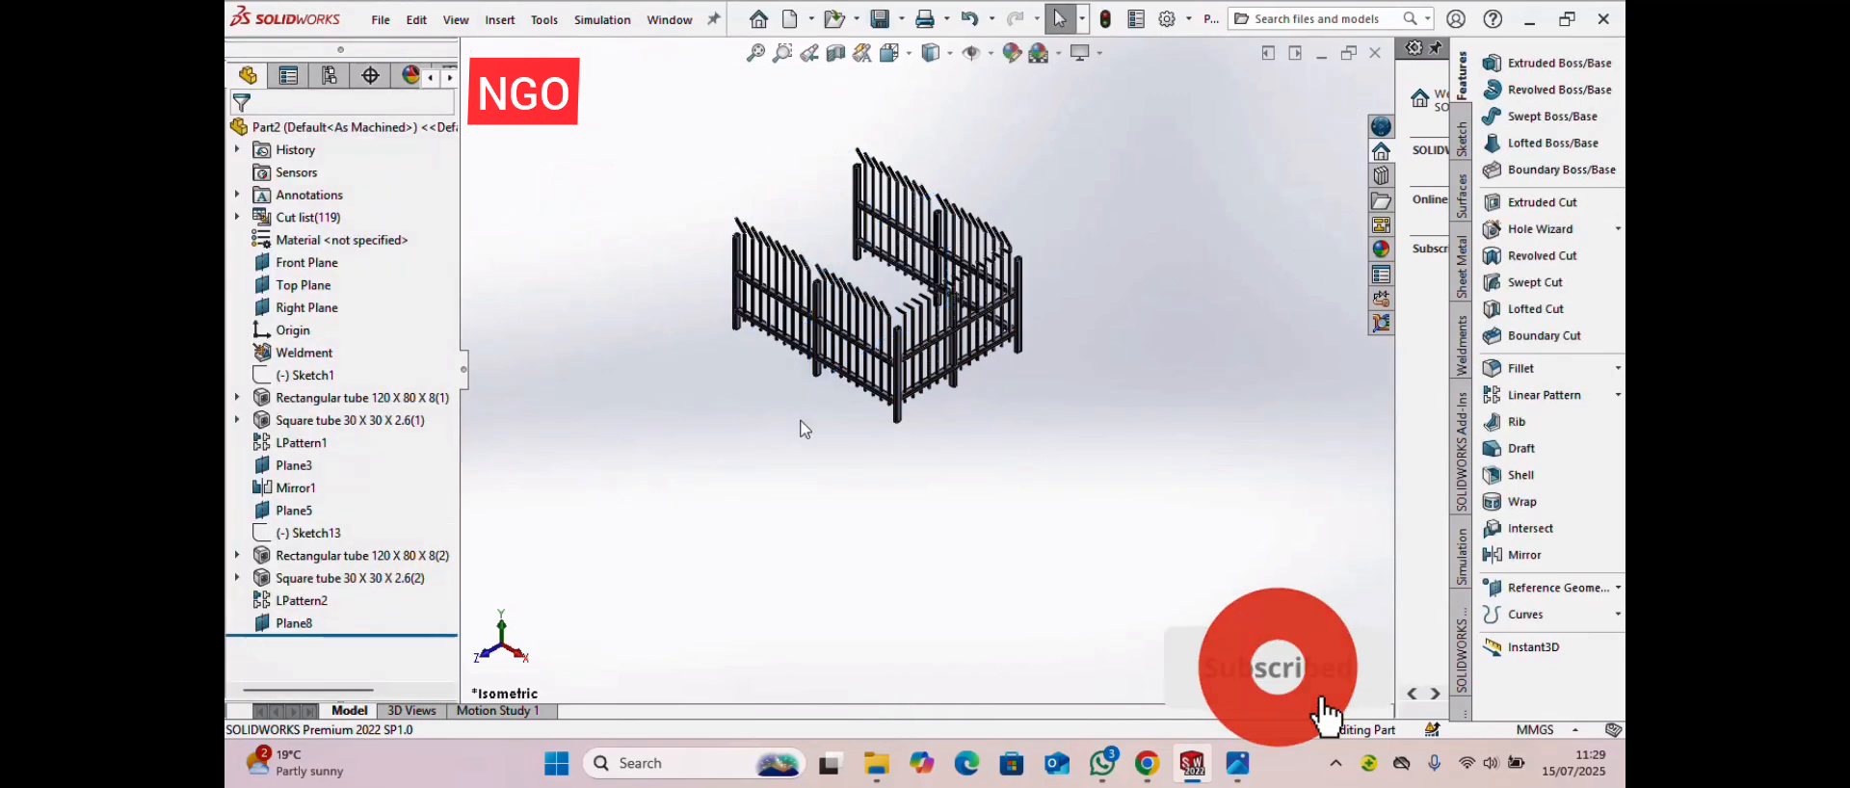
# - Set up a mirror about the new offset plane with the side panel's rectangular-tube middle post and rails as bodies
pyautogui.click(1531, 567)
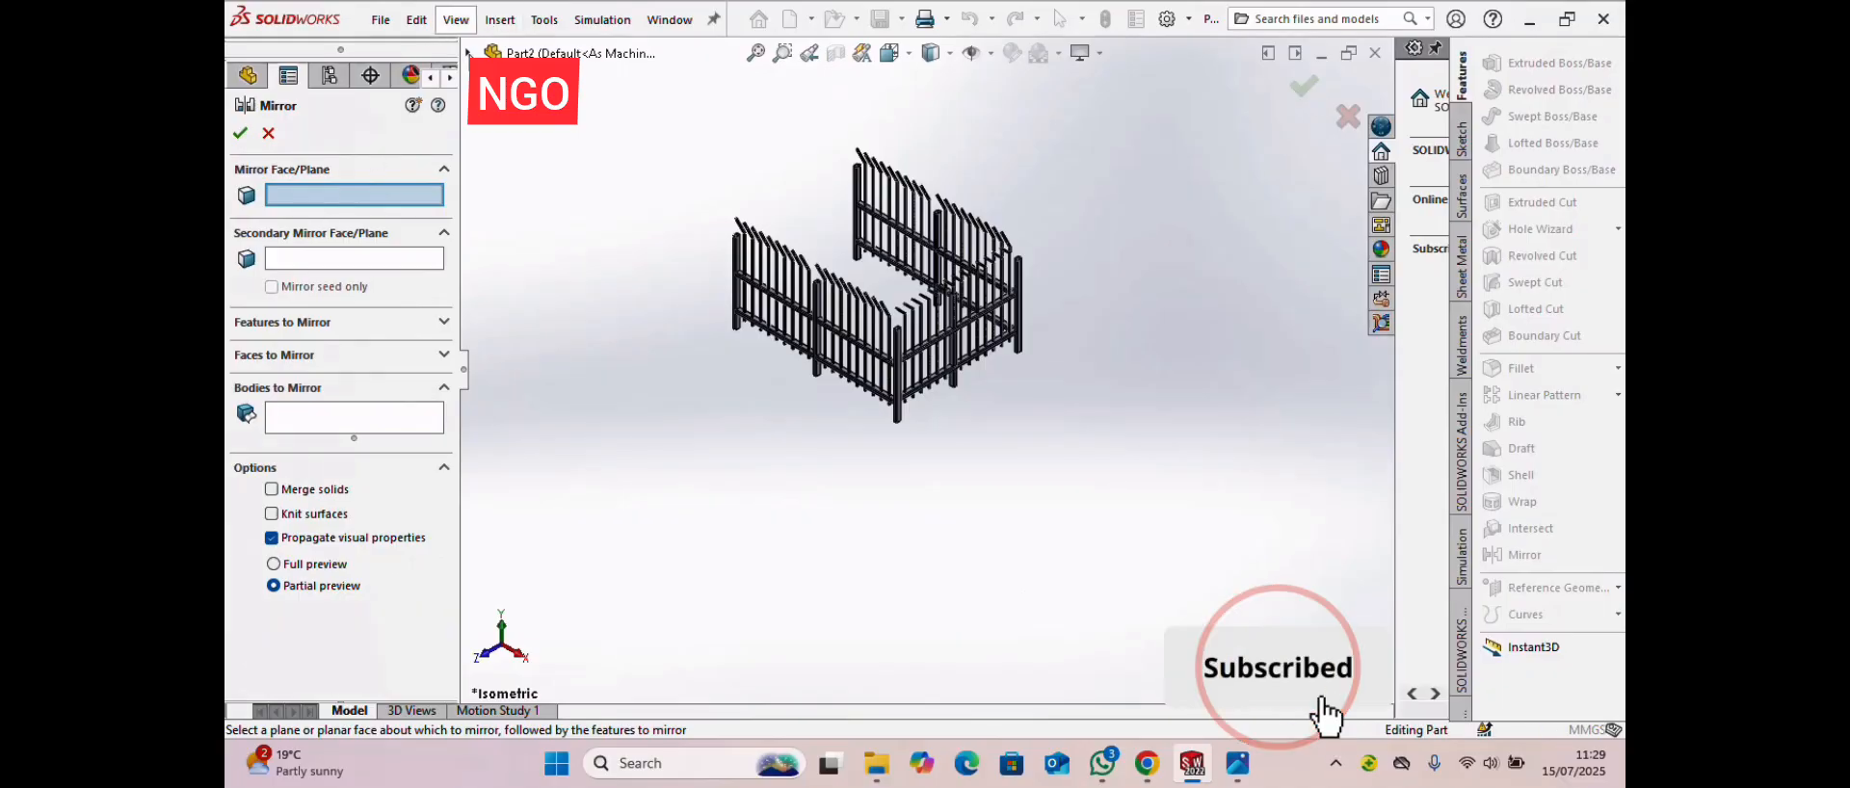
pyautogui.click(468, 52)
pyautogui.click(547, 550)
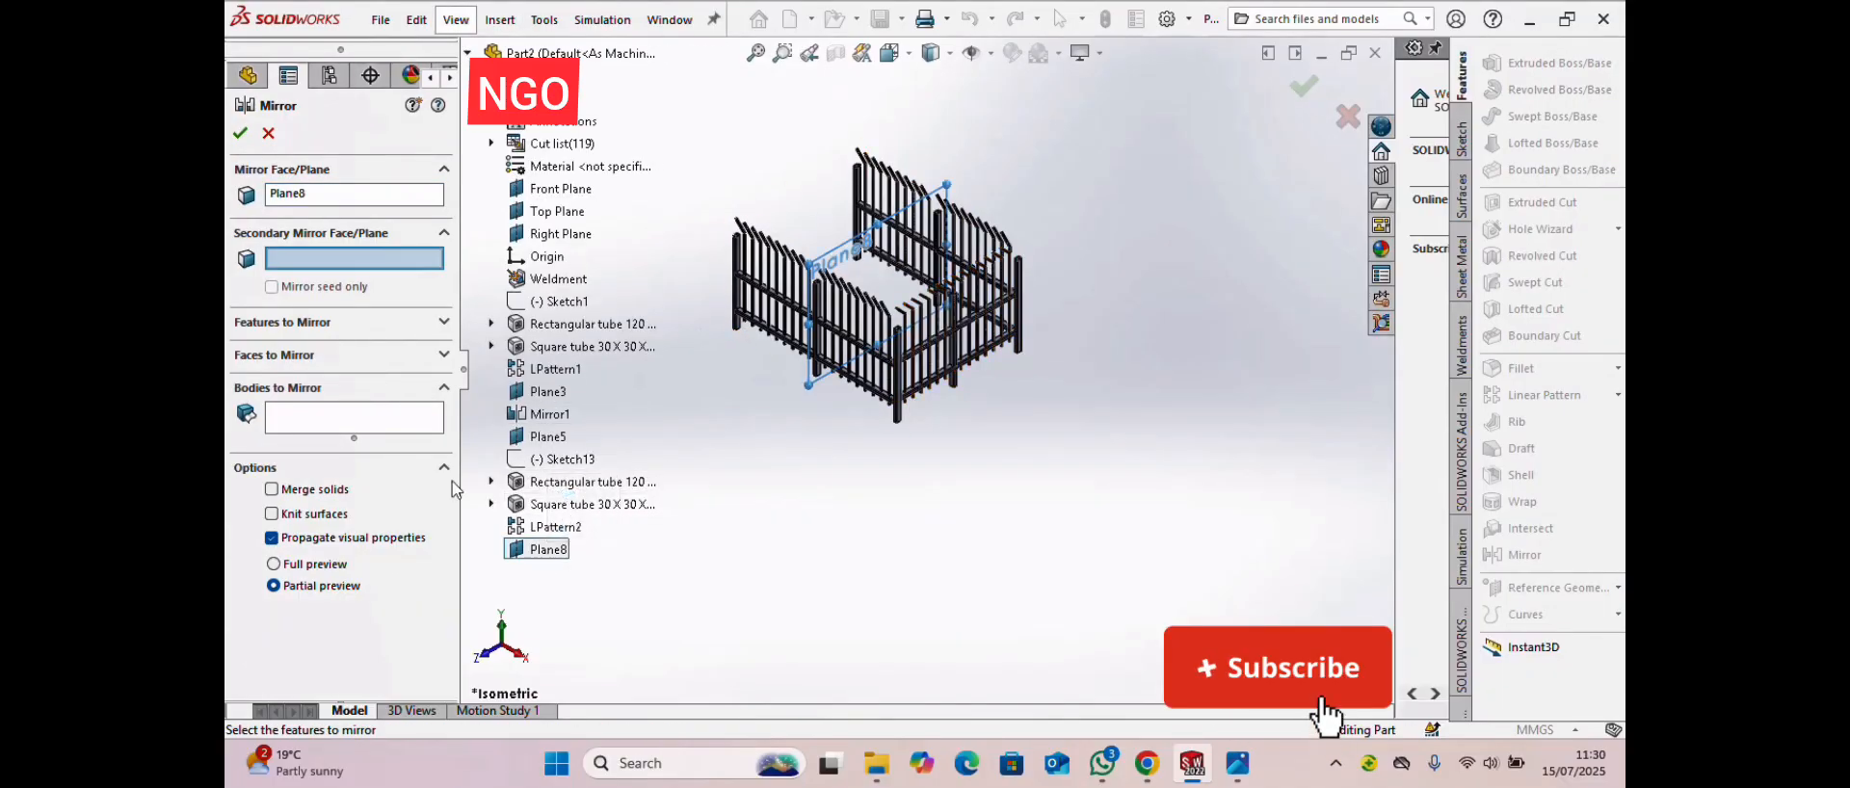
pyautogui.click(321, 422)
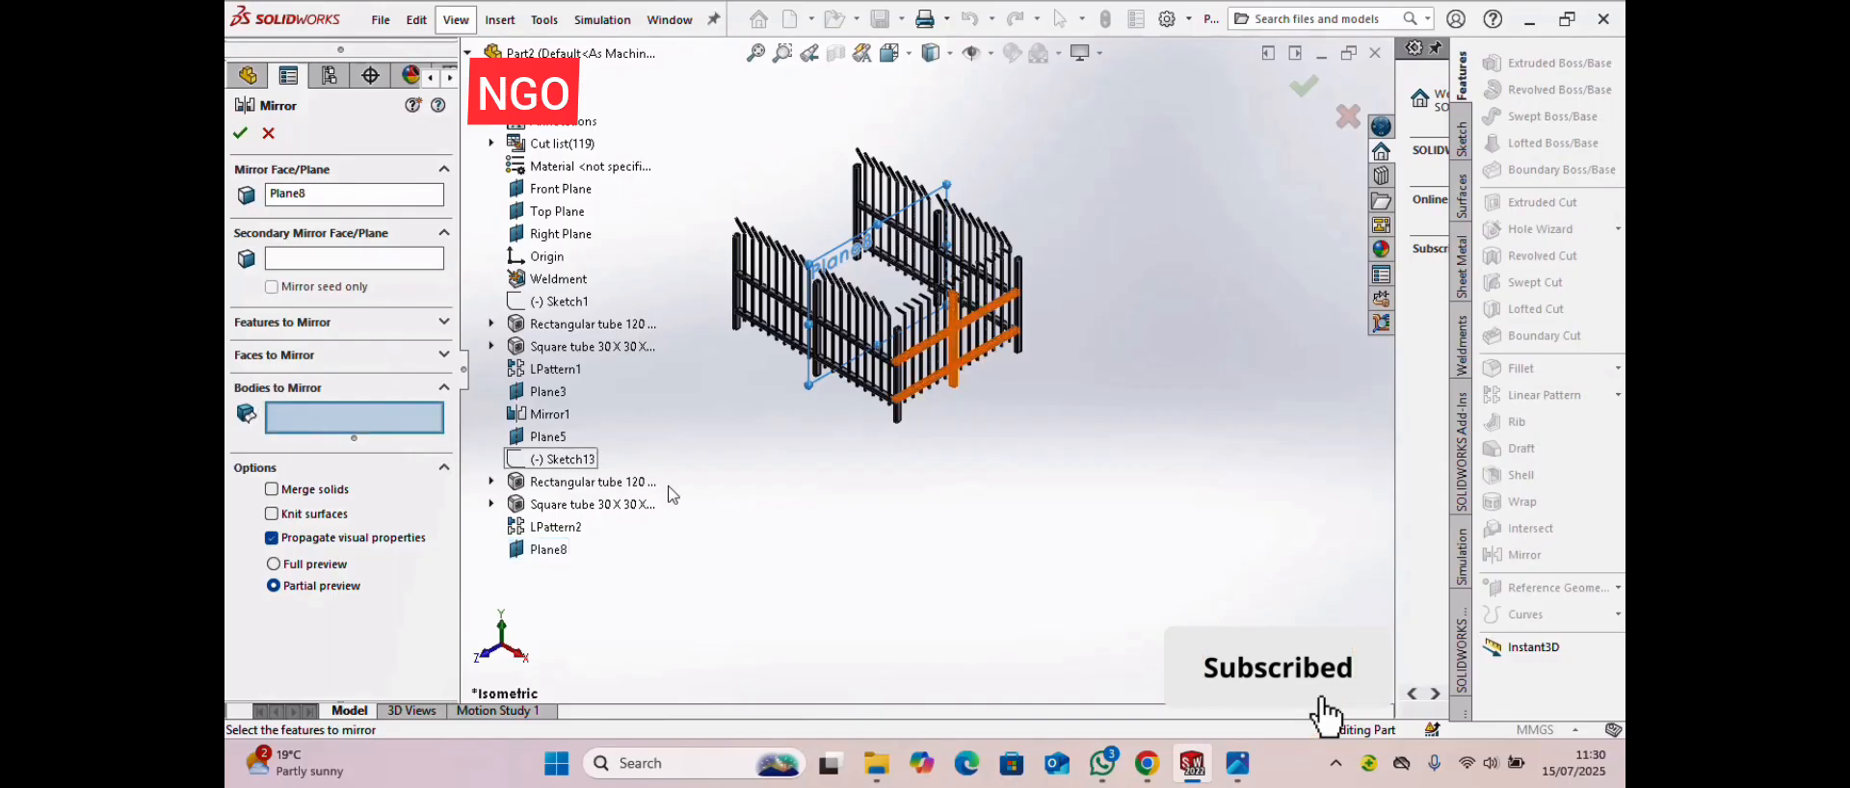
pyautogui.click(953, 380)
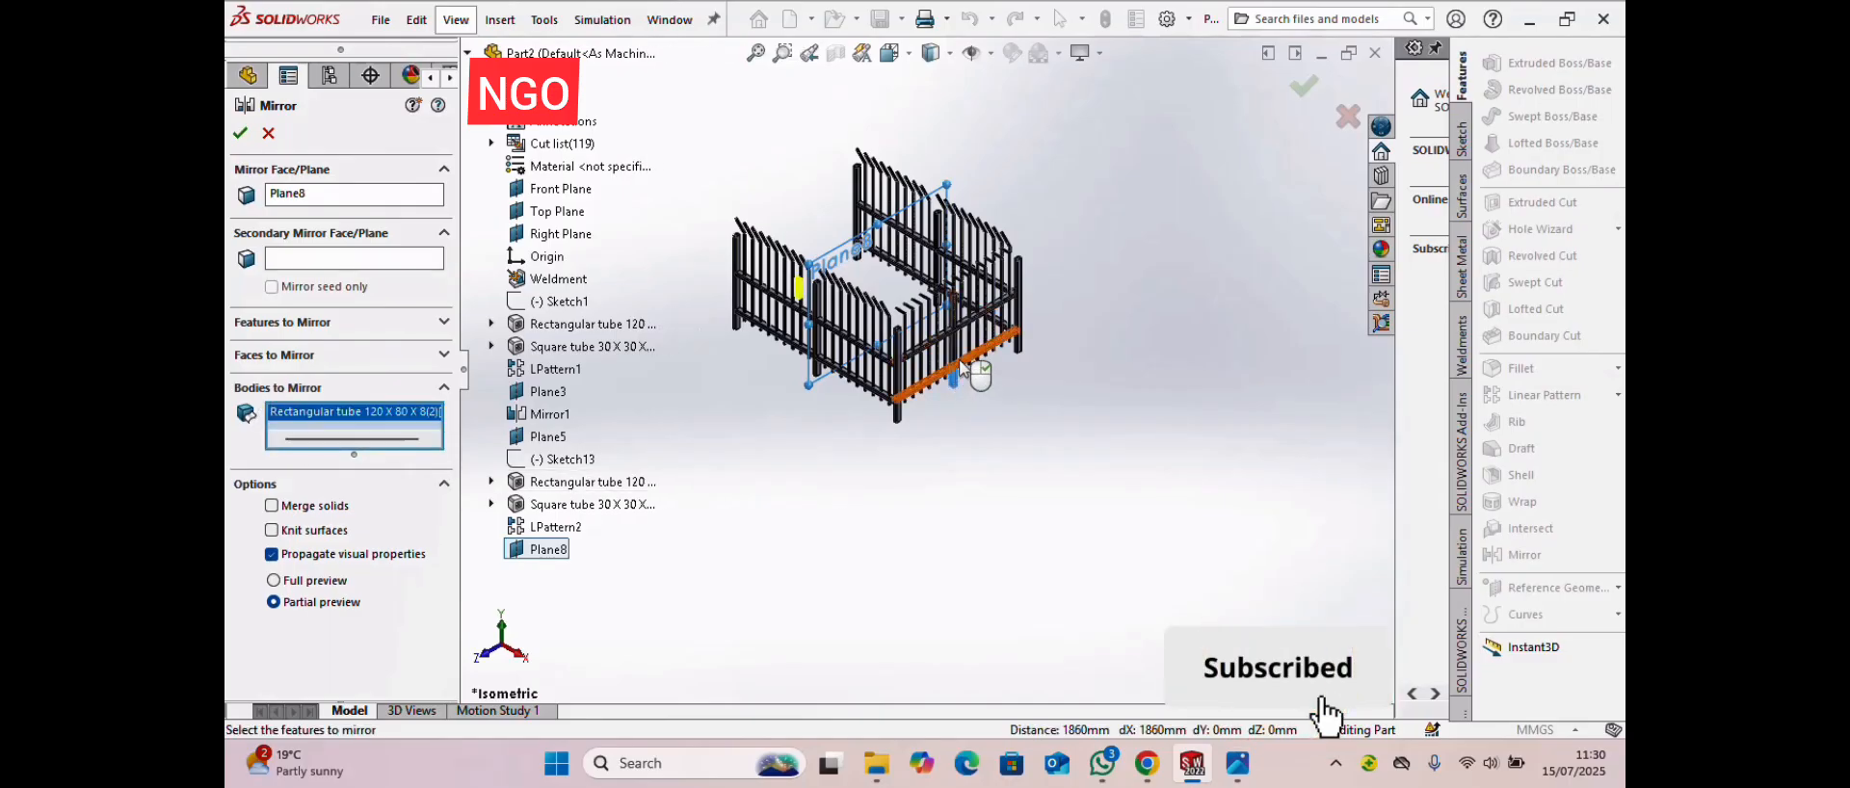
pyautogui.scroll(-3, 960, 376)
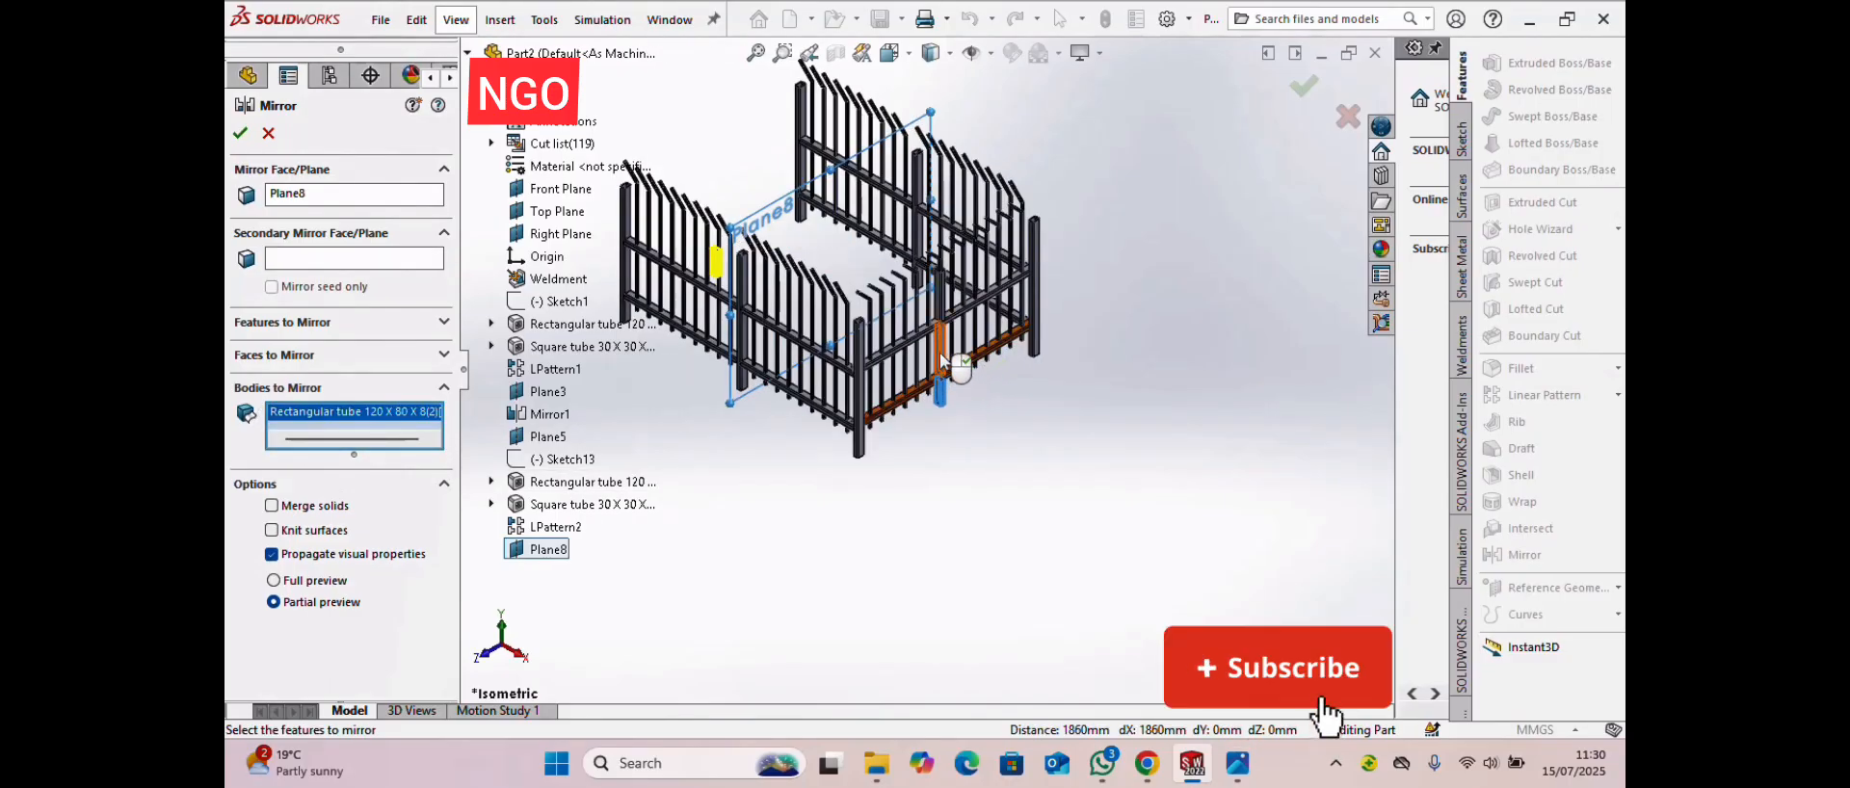
pyautogui.click(941, 354)
pyautogui.click(941, 298)
pyautogui.click(911, 339)
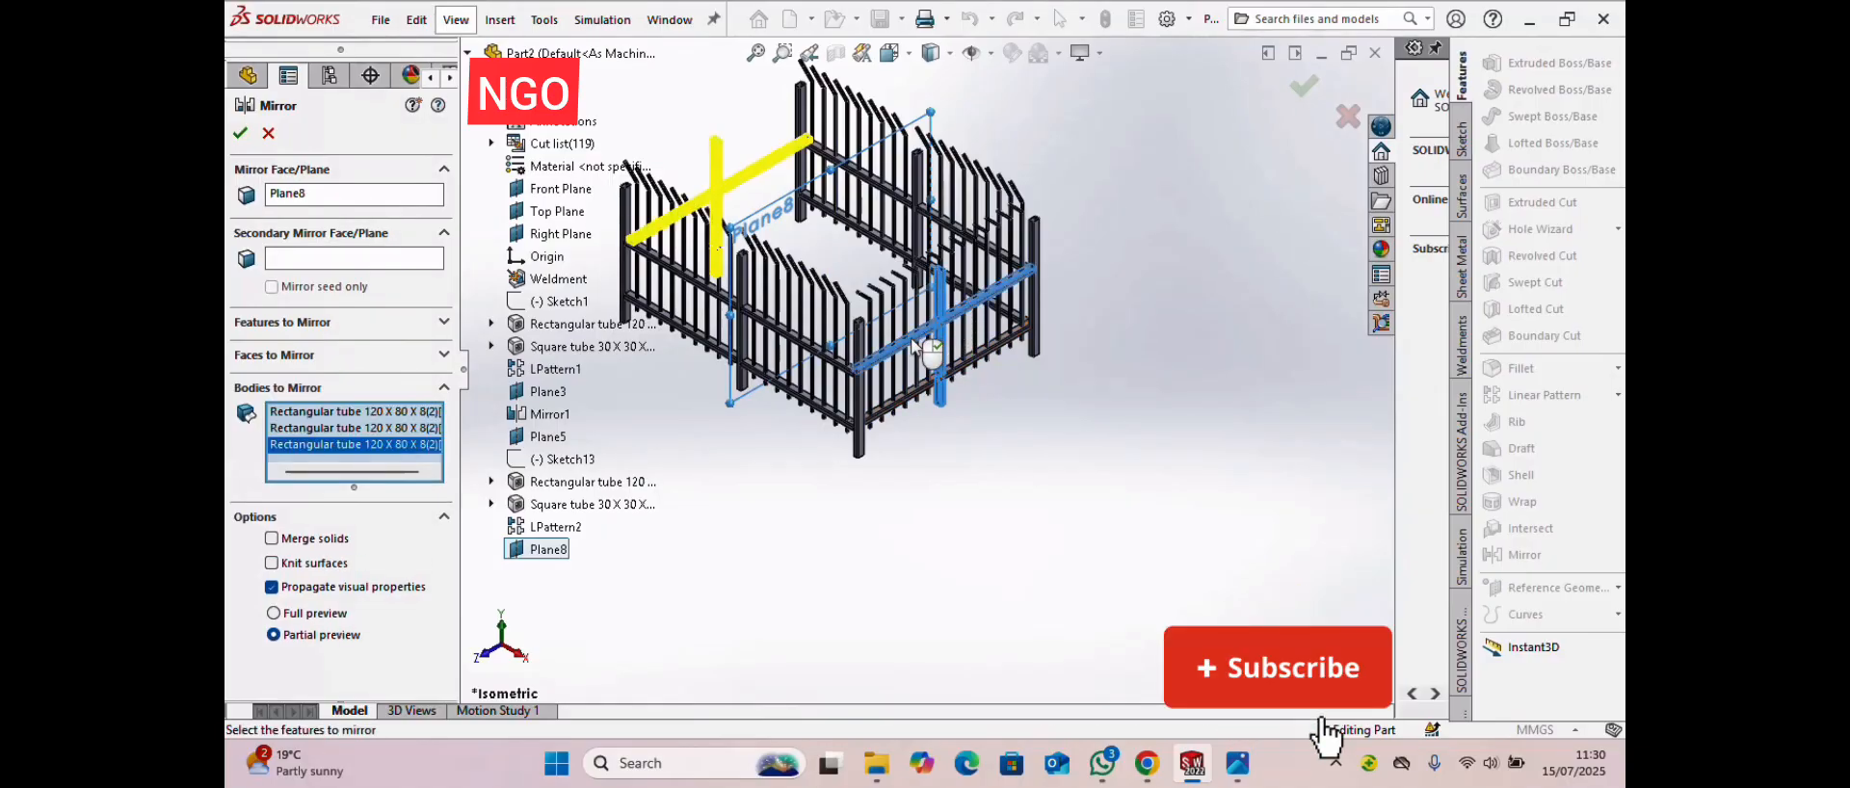
pyautogui.click(923, 393)
pyautogui.scroll(-2, 932, 304)
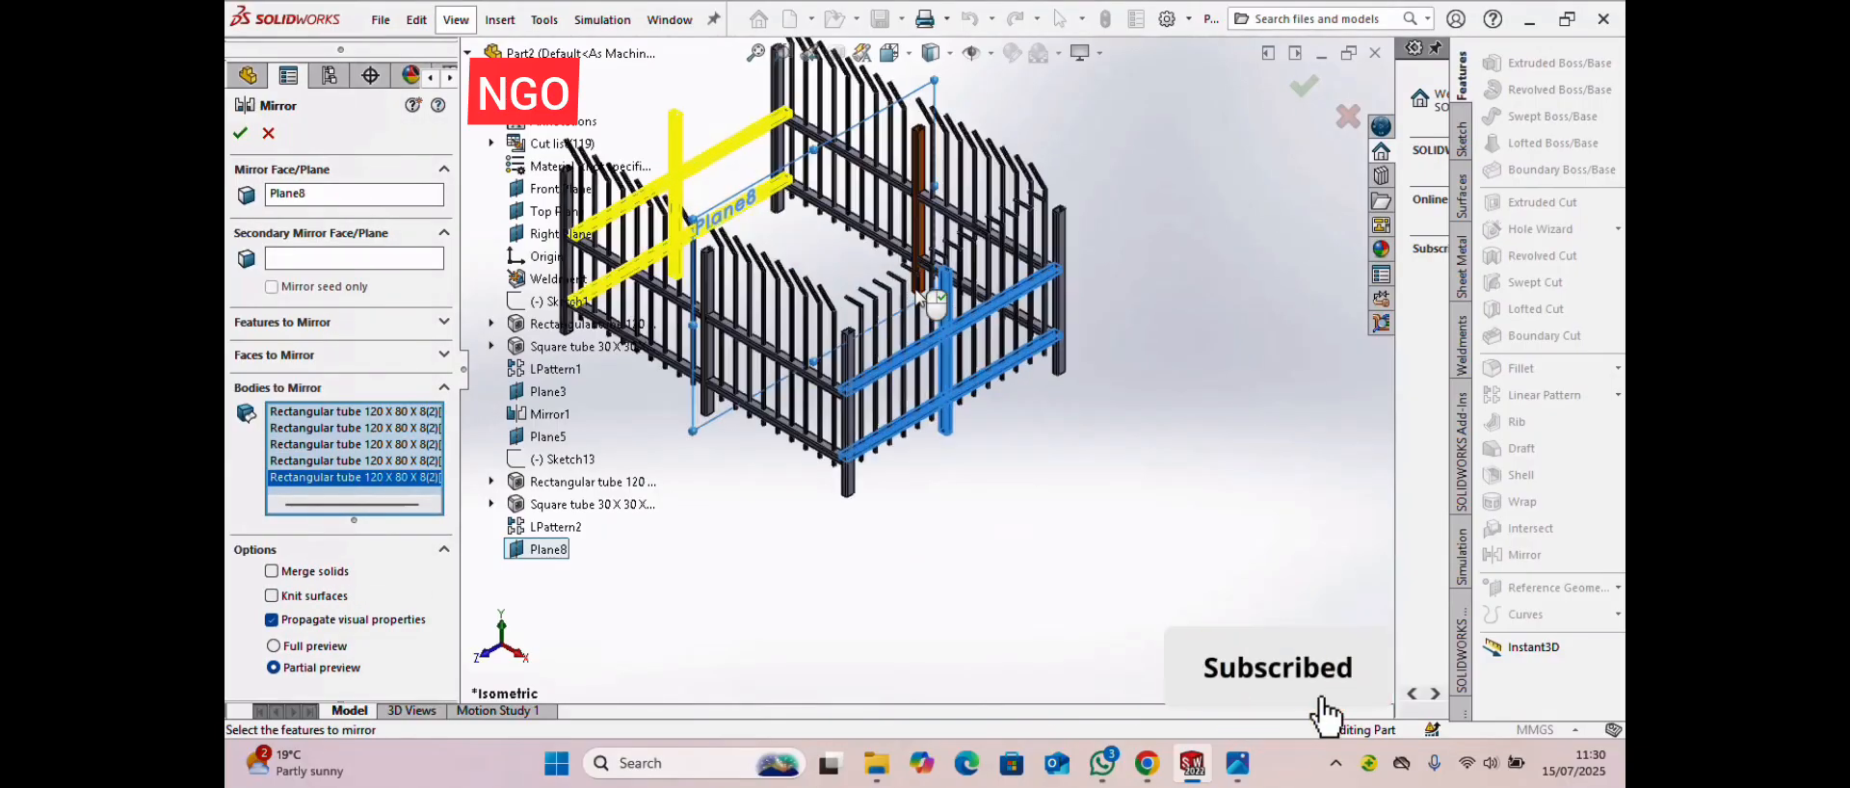
# - Add the bent square-tube pickets between the near corner post and the middle post, with their angled tops, to the bodies to mirror
pyautogui.scroll(3, 795, 309)
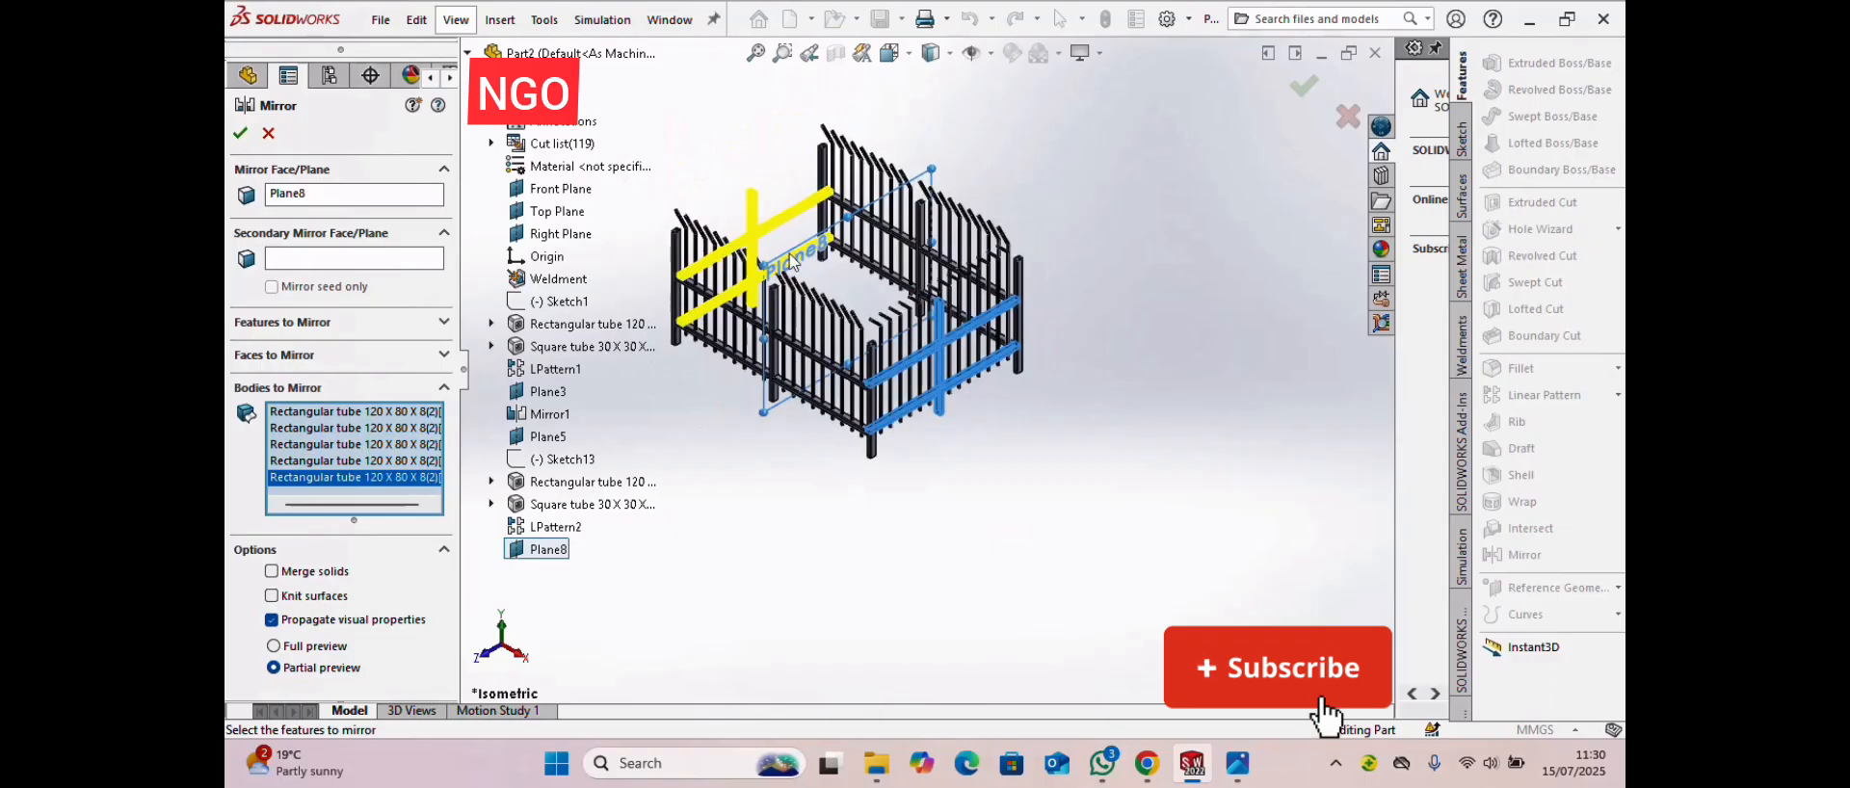
pyautogui.scroll(-2, 861, 322)
pyautogui.scroll(-1, 964, 349)
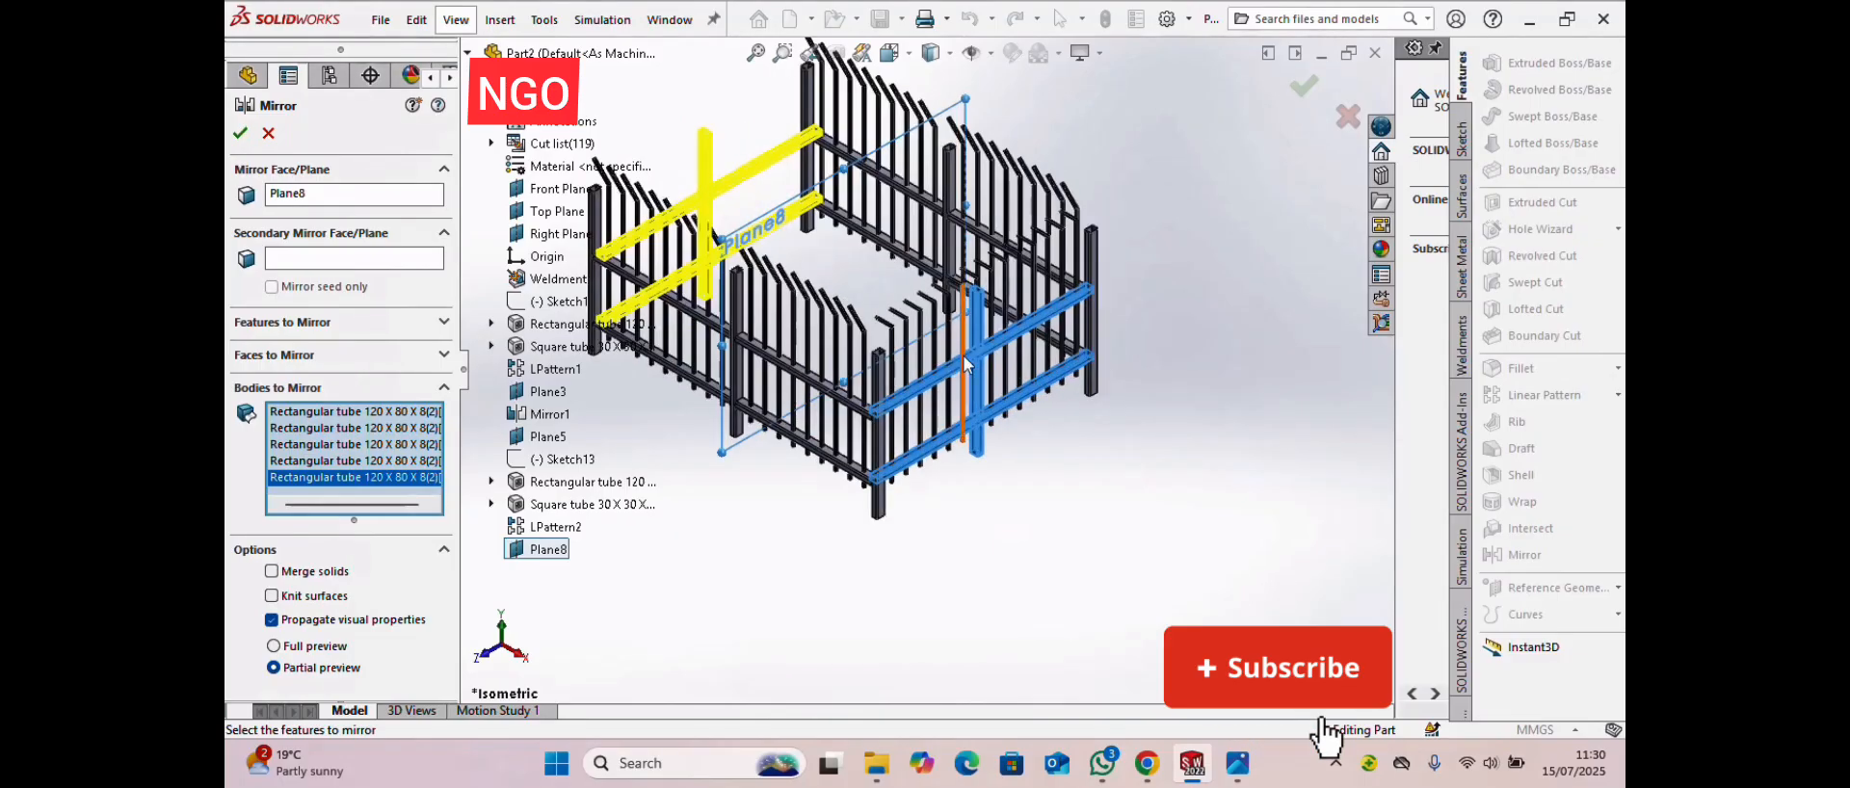
pyautogui.click(891, 371)
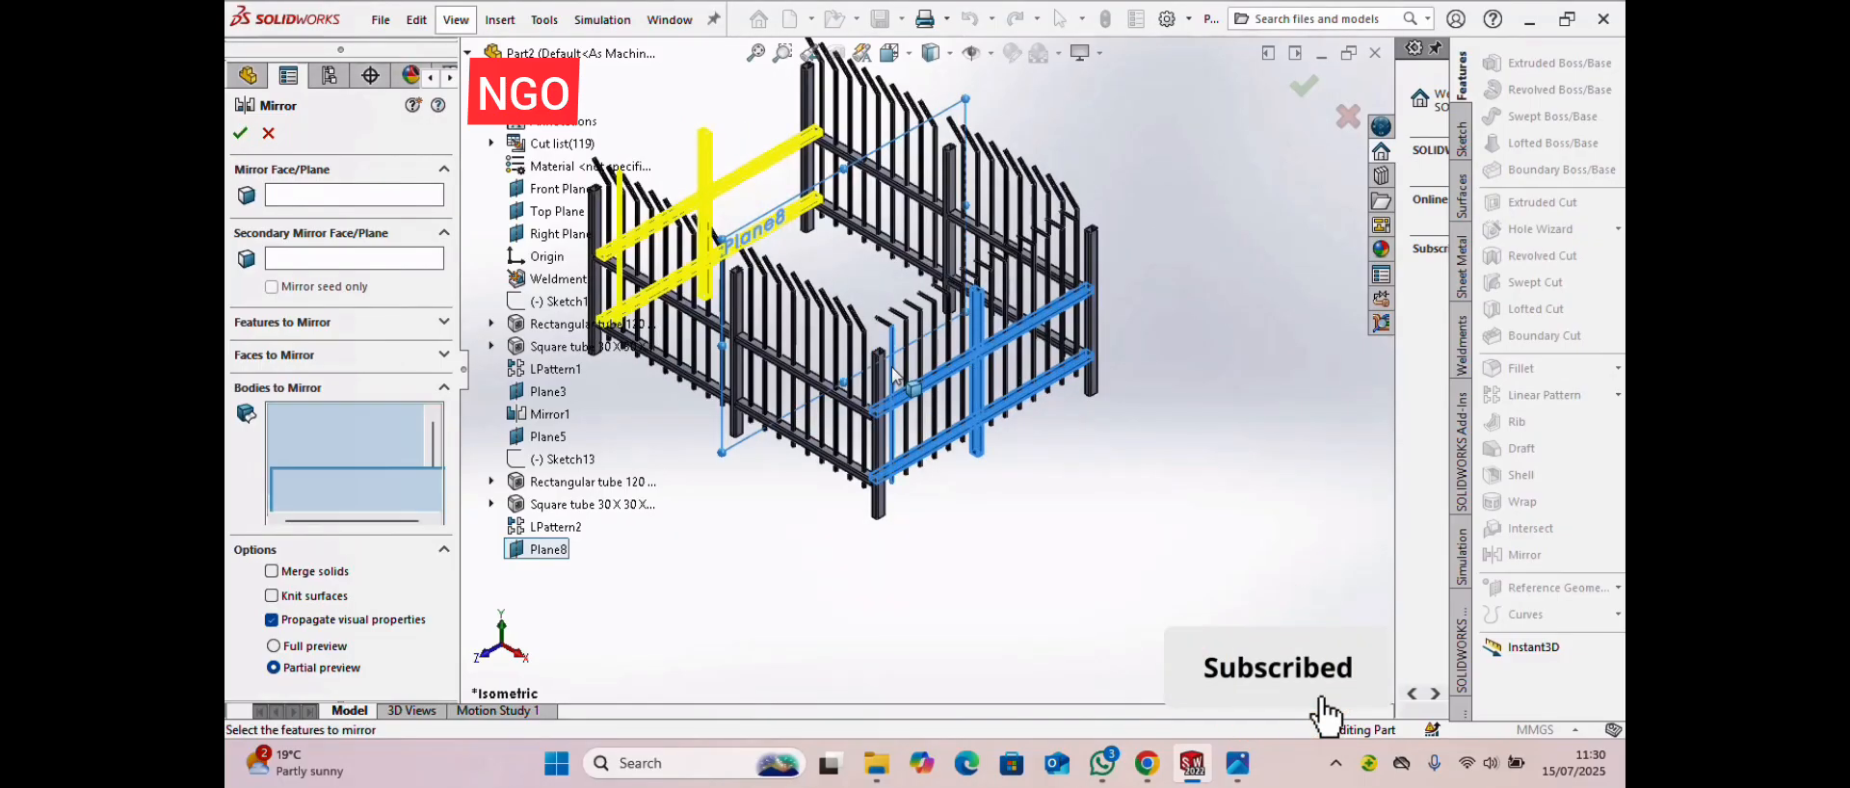
pyautogui.click(889, 328)
pyautogui.click(899, 316)
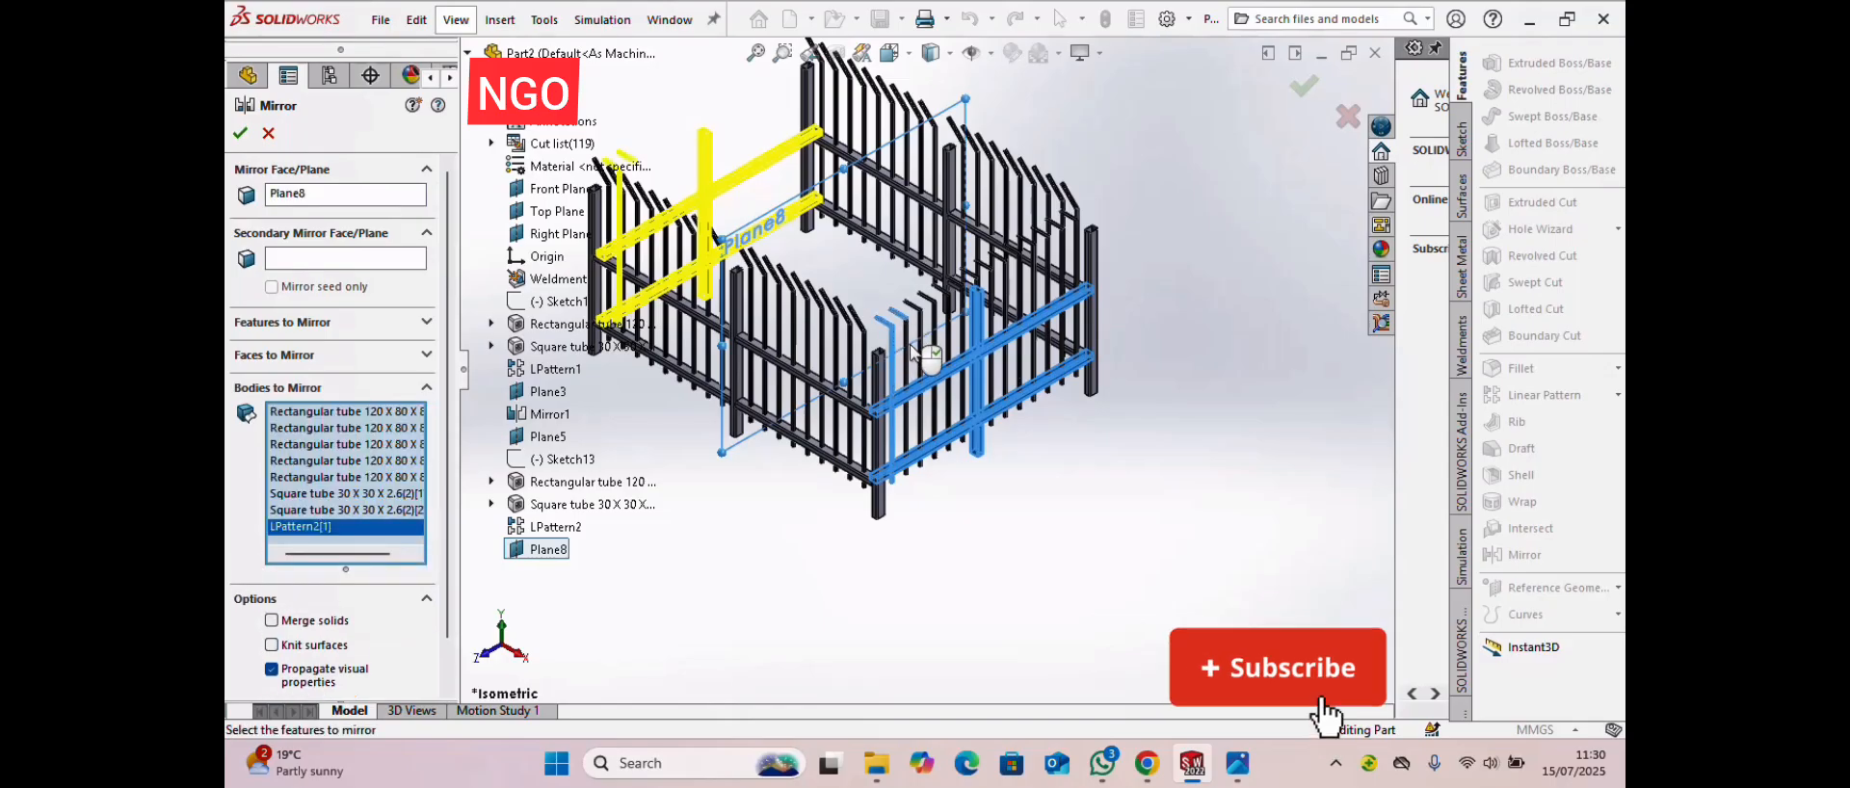
pyautogui.click(911, 320)
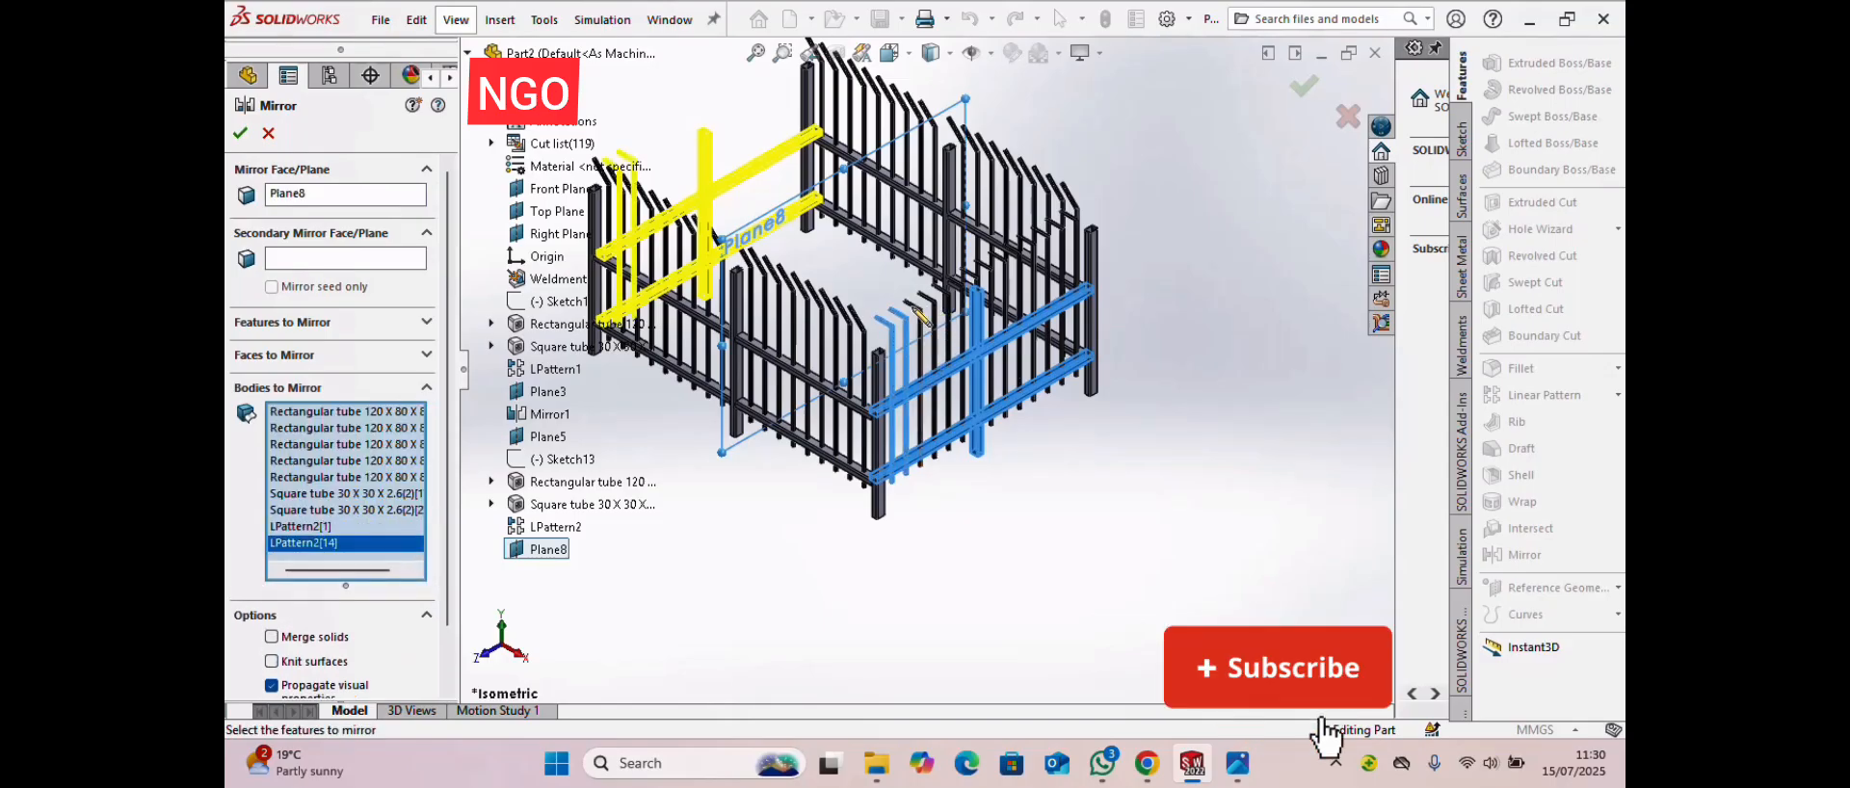
pyautogui.click(915, 316)
pyautogui.click(923, 310)
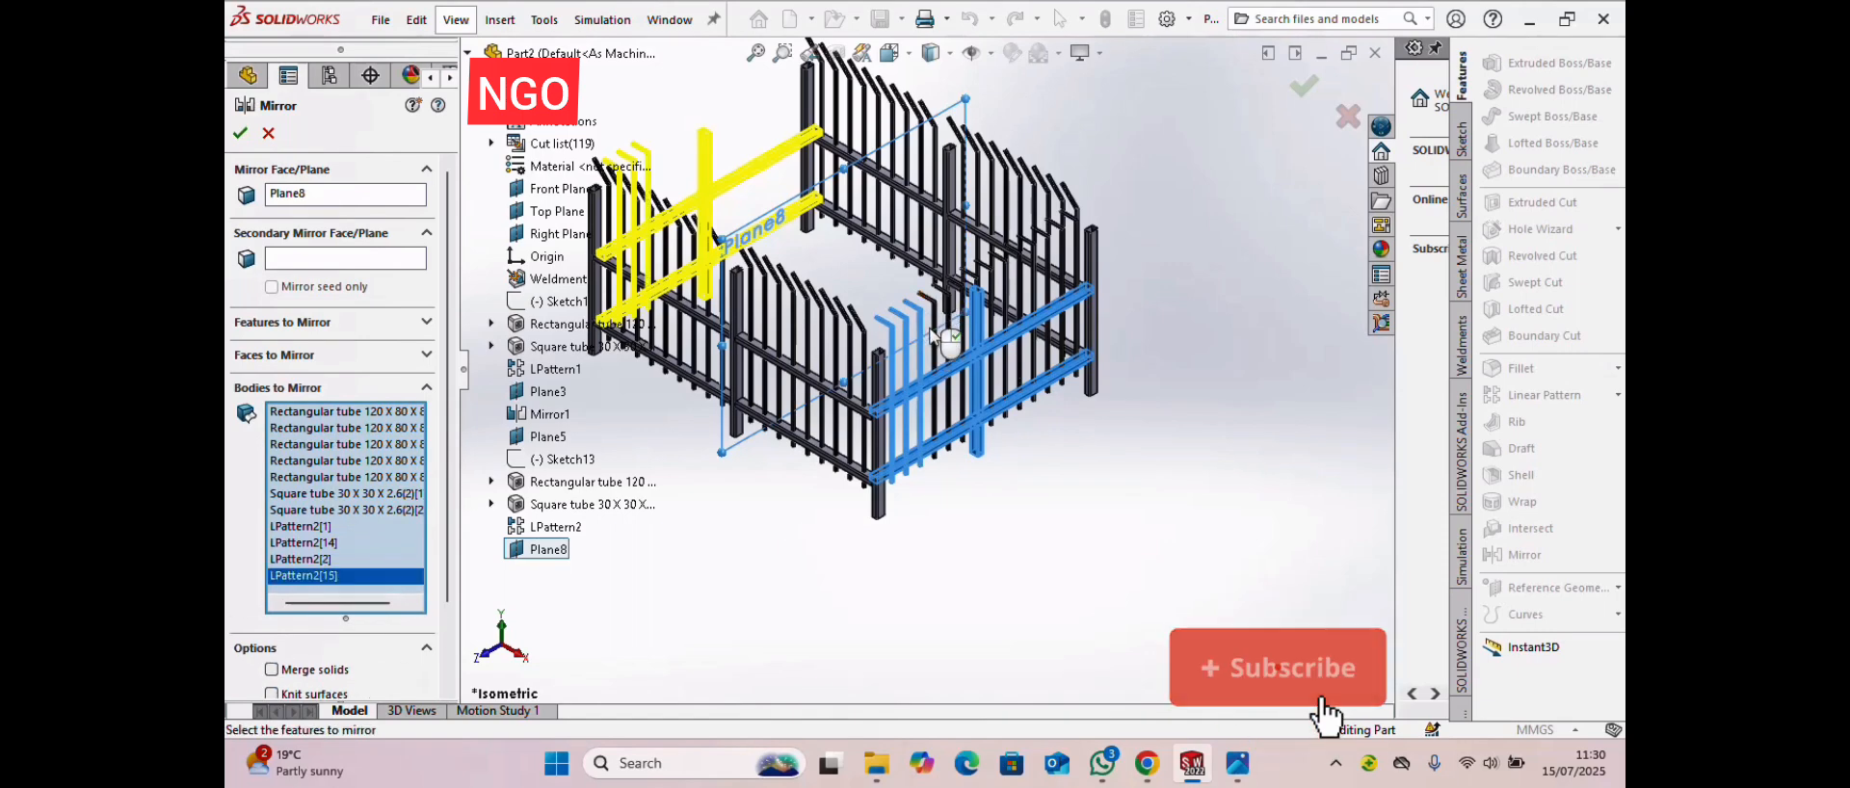
pyautogui.click(927, 304)
pyautogui.click(931, 300)
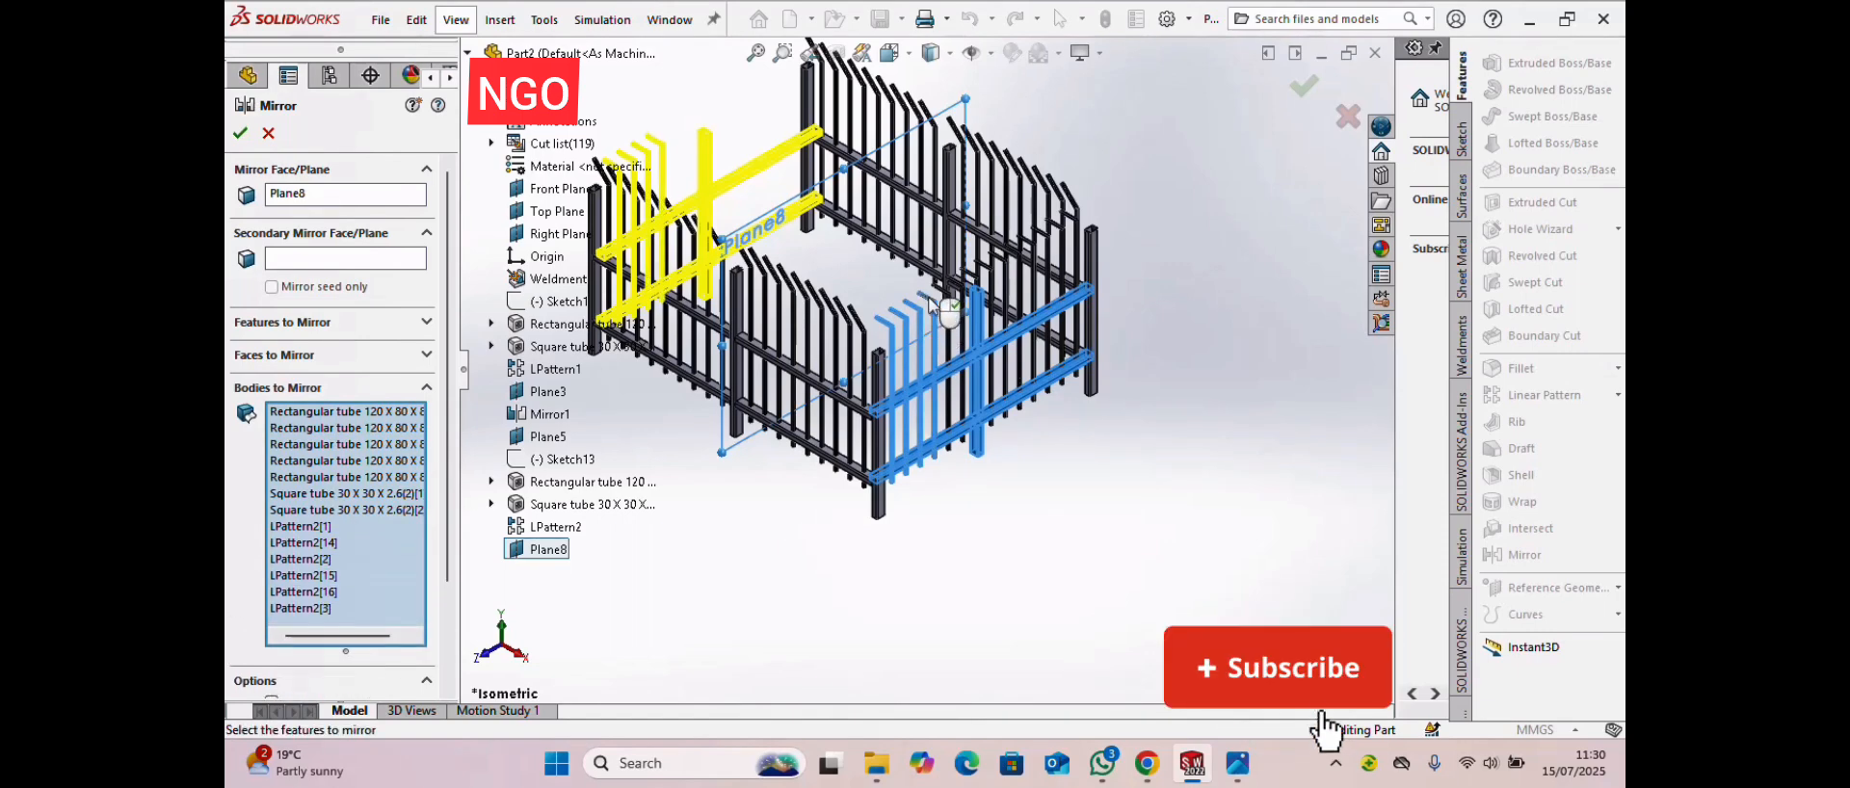
pyautogui.scroll(-2, 932, 300)
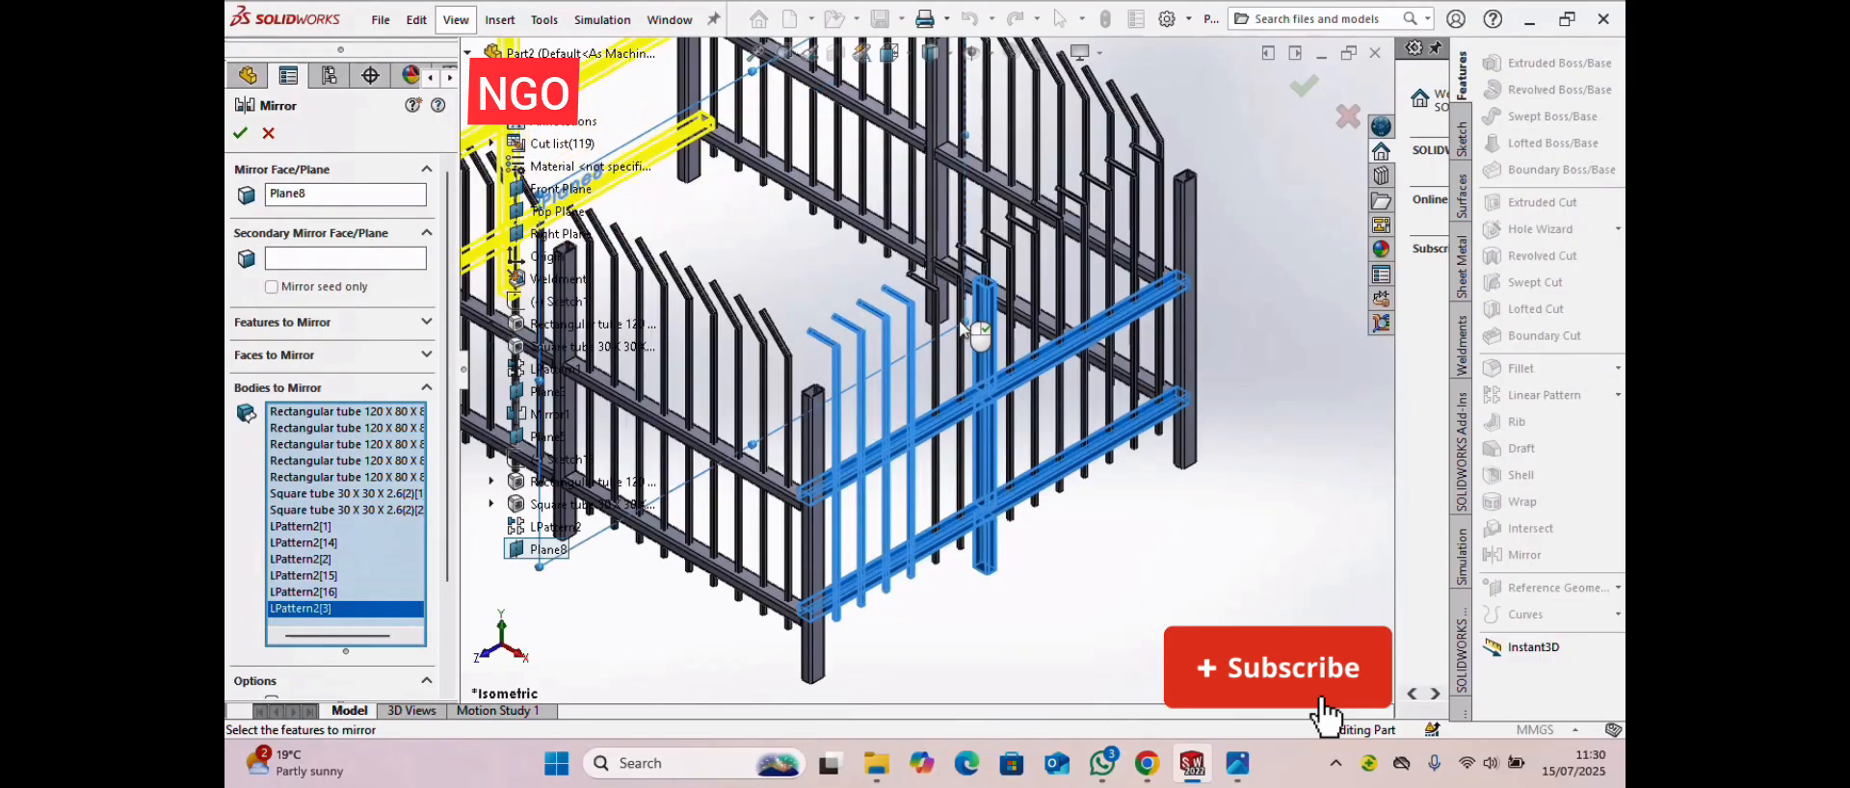
pyautogui.click(938, 371)
pyautogui.click(922, 280)
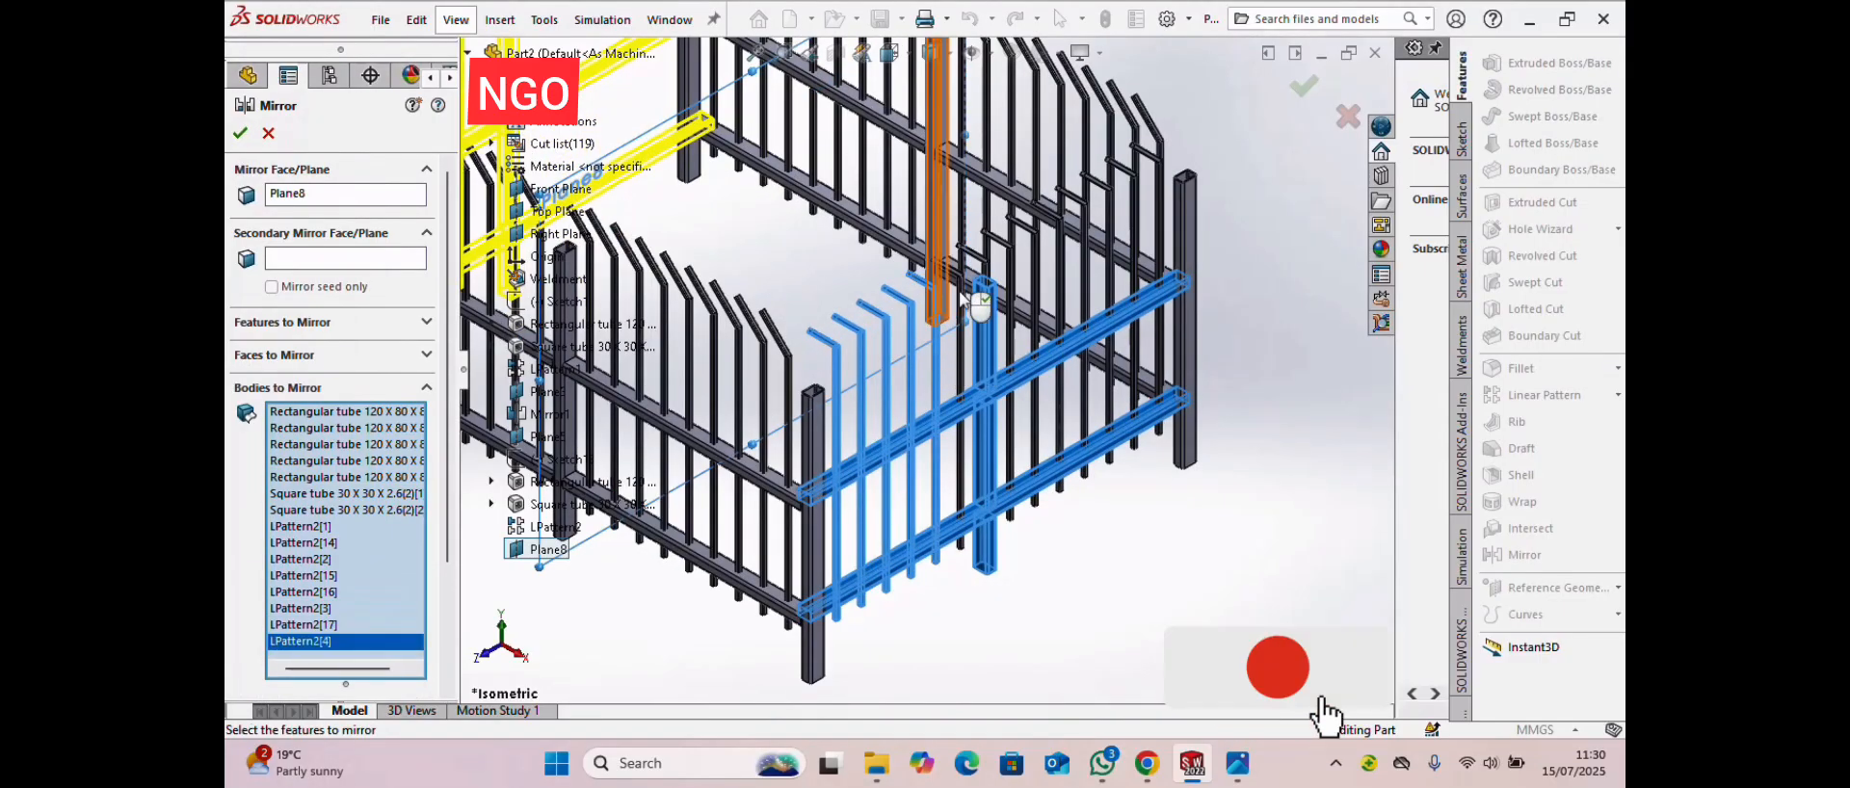
pyautogui.click(962, 352)
pyautogui.scroll(-3, 957, 281)
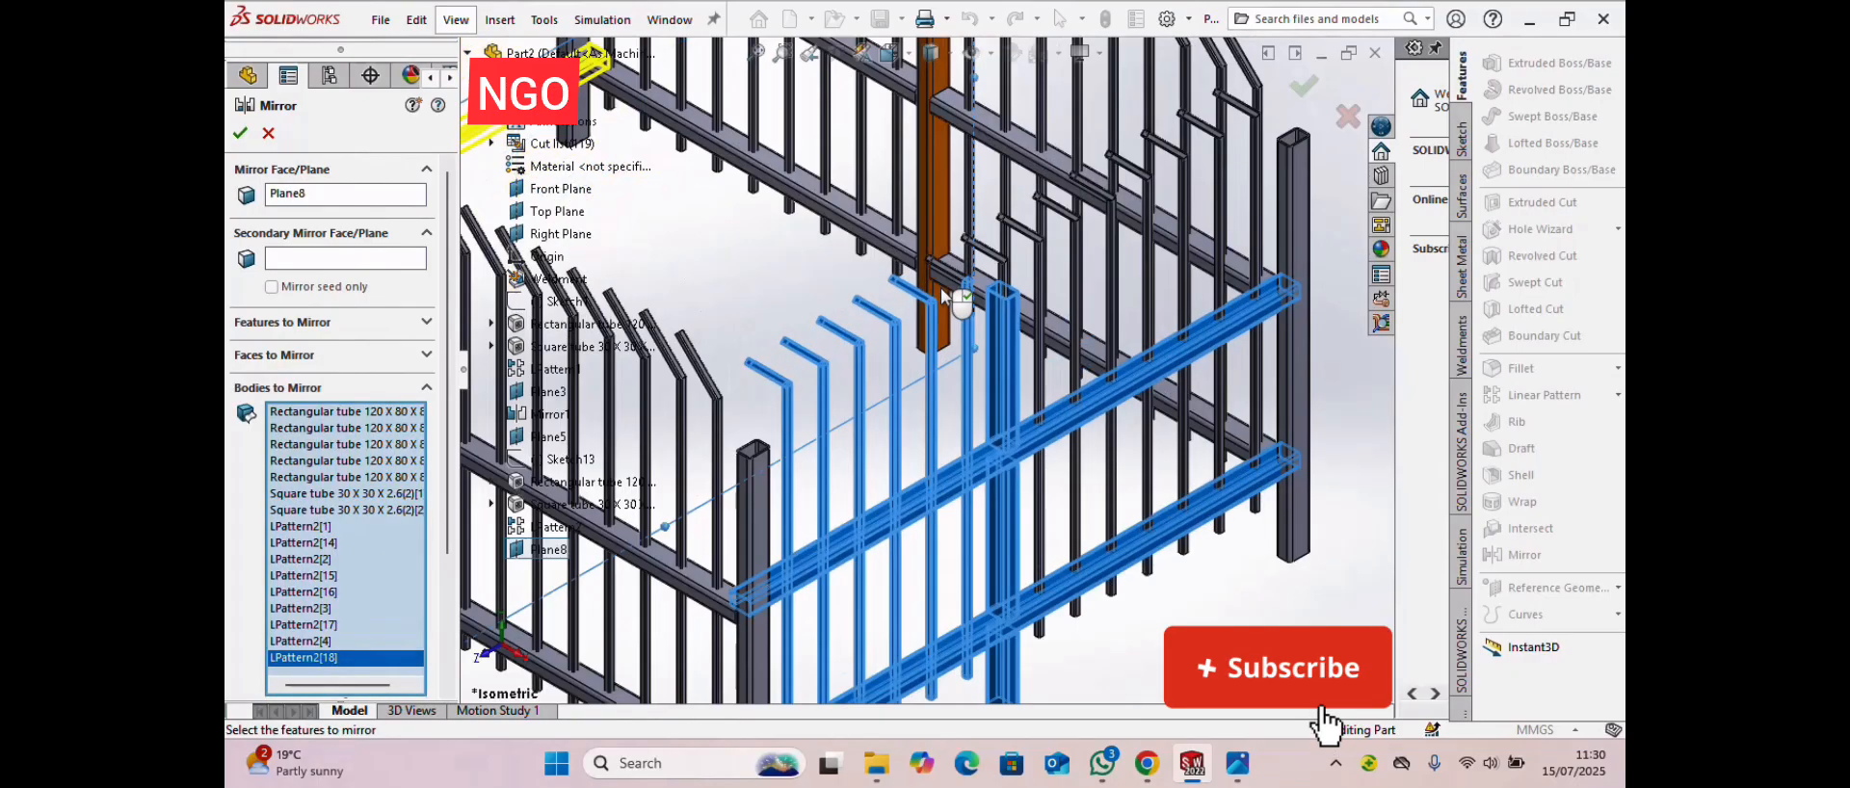
pyautogui.click(959, 283)
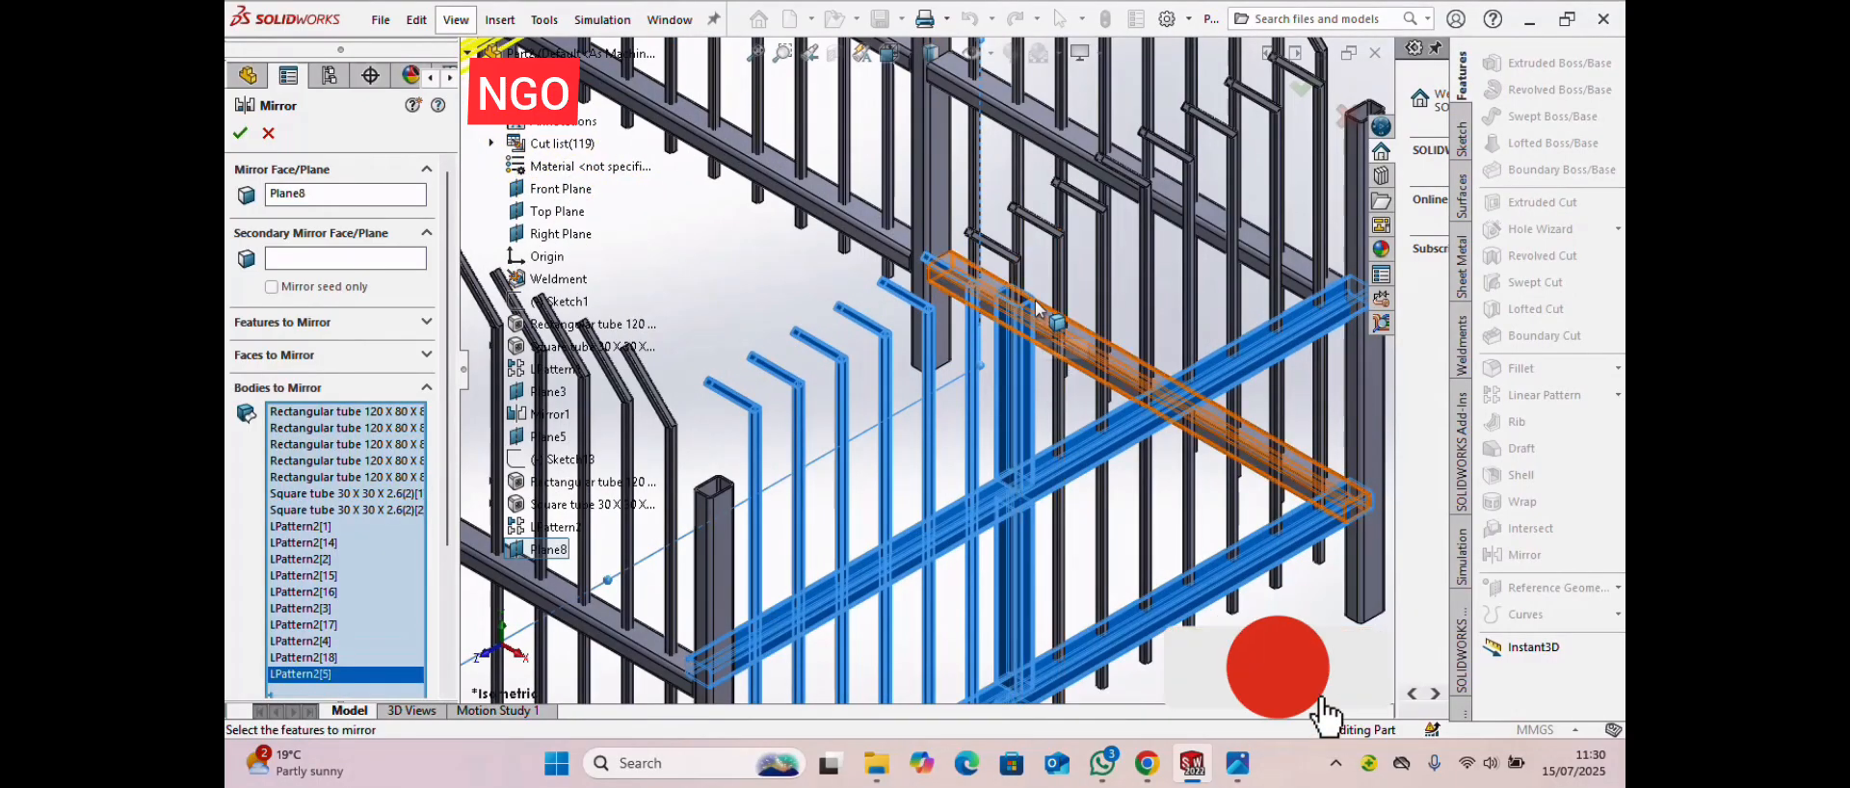
# - Add the side panel's remaining pickets beyond the middle post as mirror bodies and create the mirrored panel on the opposite side
pyautogui.click(1009, 258)
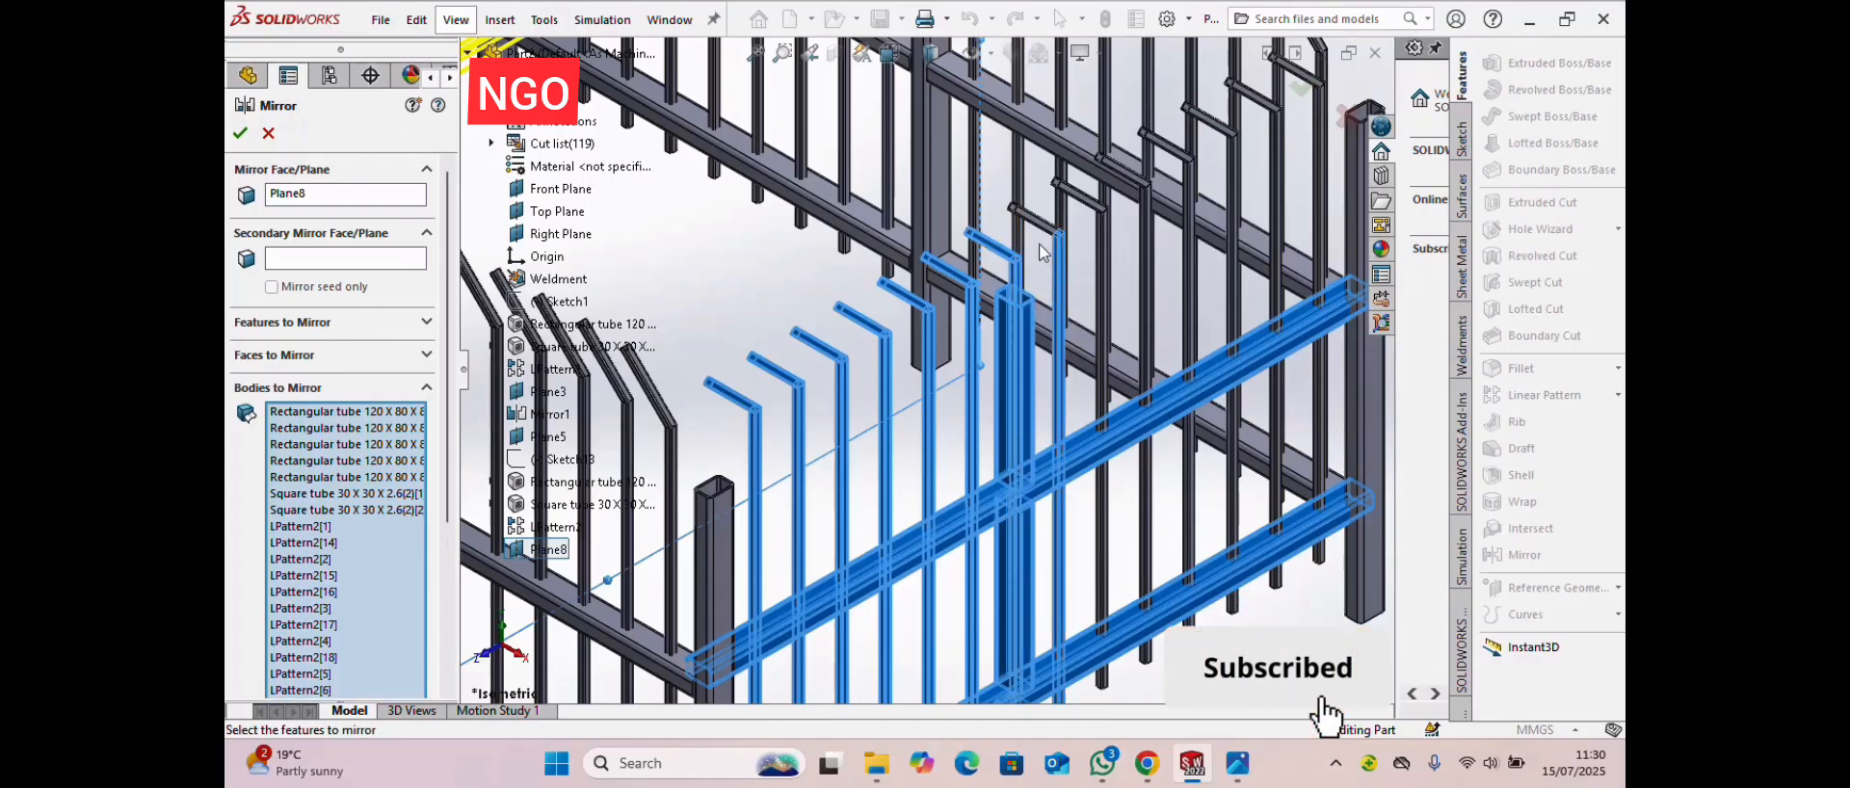
pyautogui.click(1077, 193)
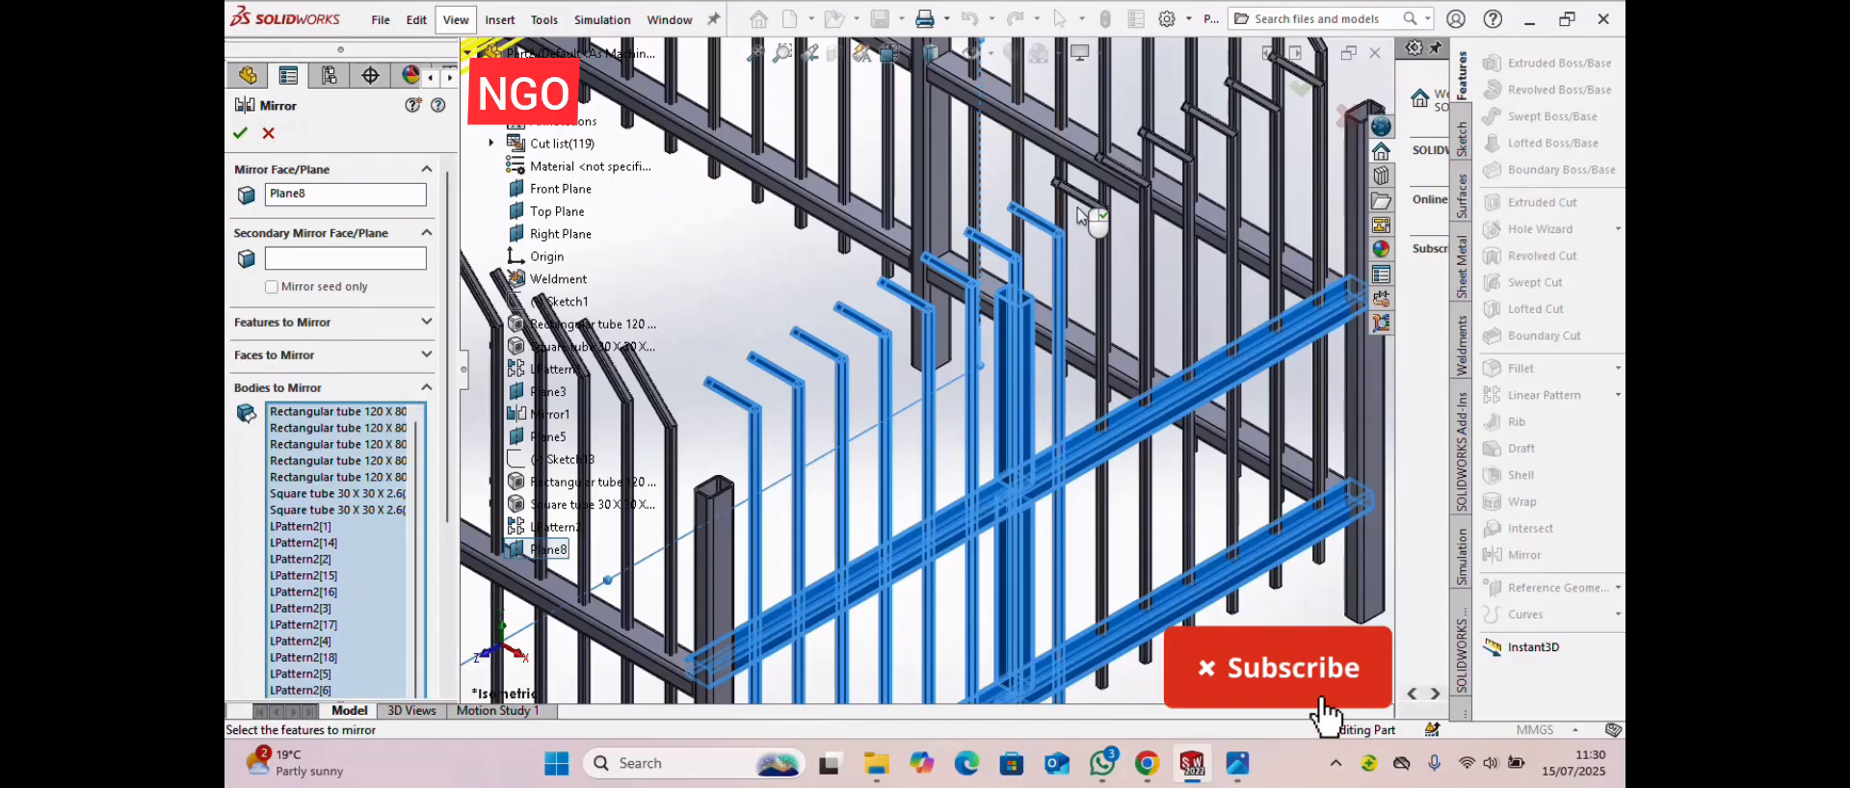
pyautogui.click(1105, 357)
pyautogui.scroll(3, 1108, 323)
pyautogui.scroll(-3, 1048, 223)
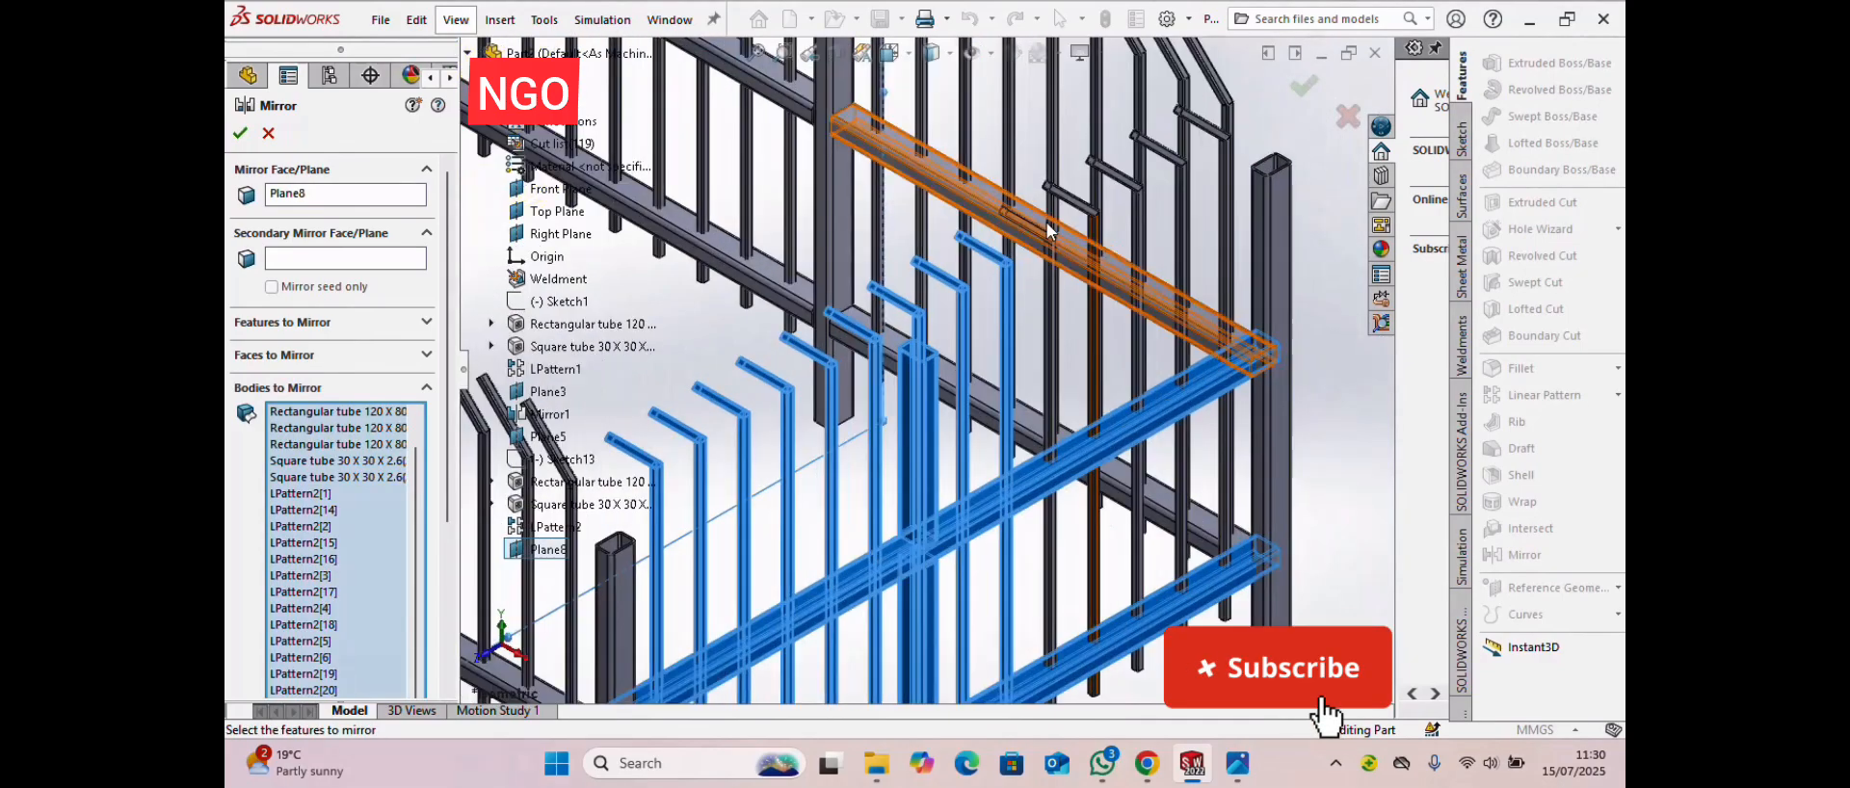
pyautogui.click(1031, 229)
pyautogui.click(1052, 326)
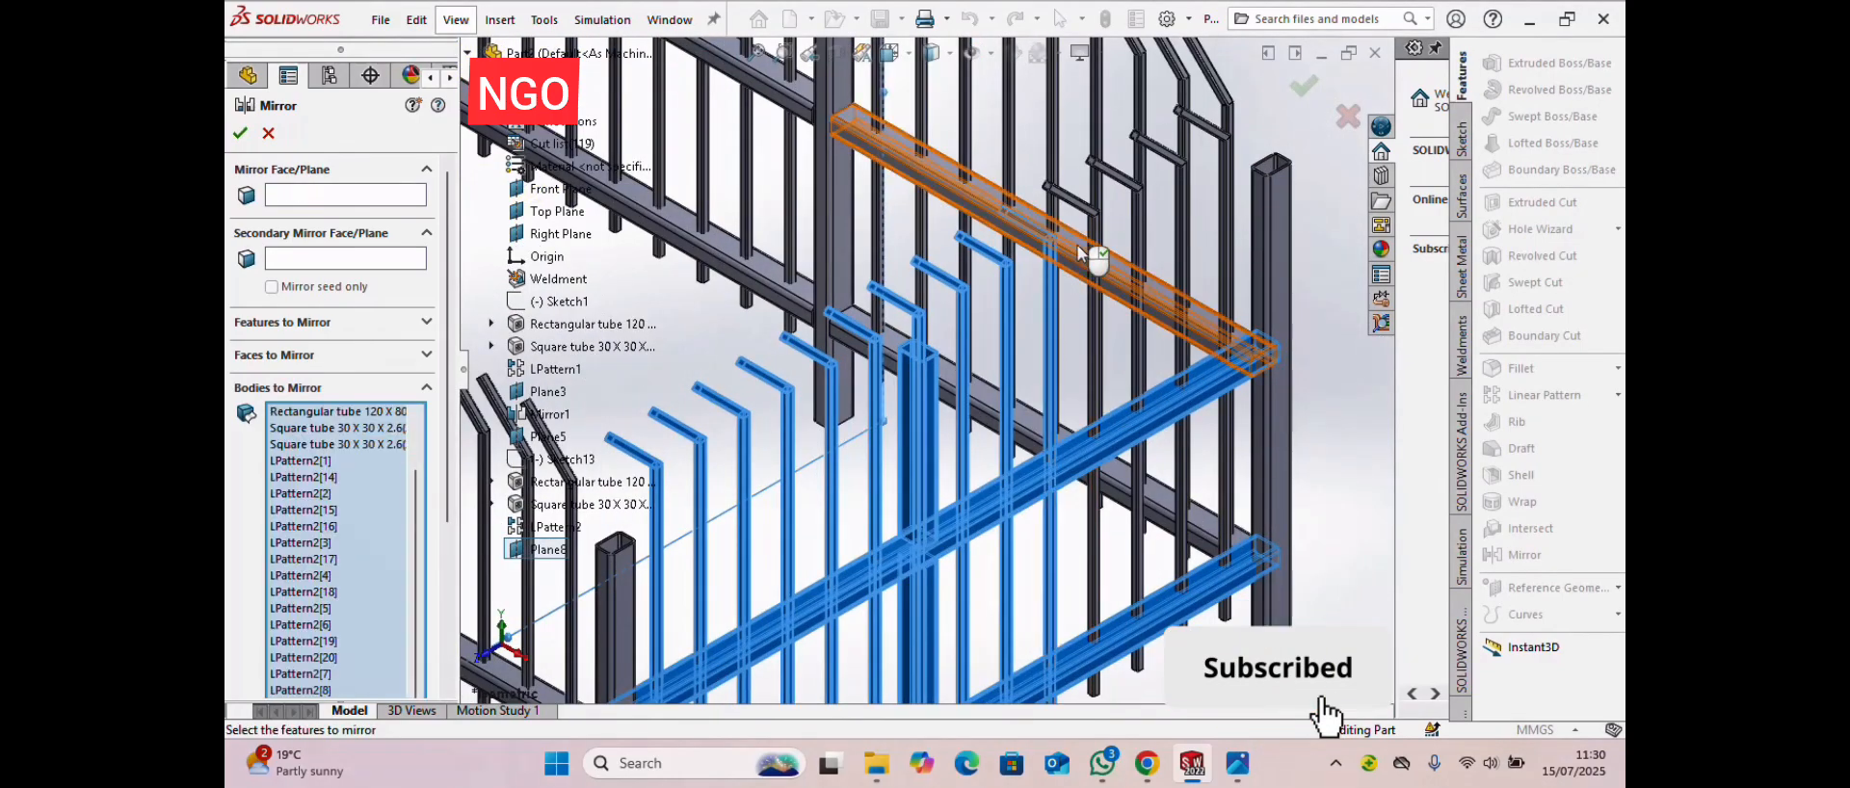
pyautogui.click(1094, 335)
pyautogui.click(1120, 188)
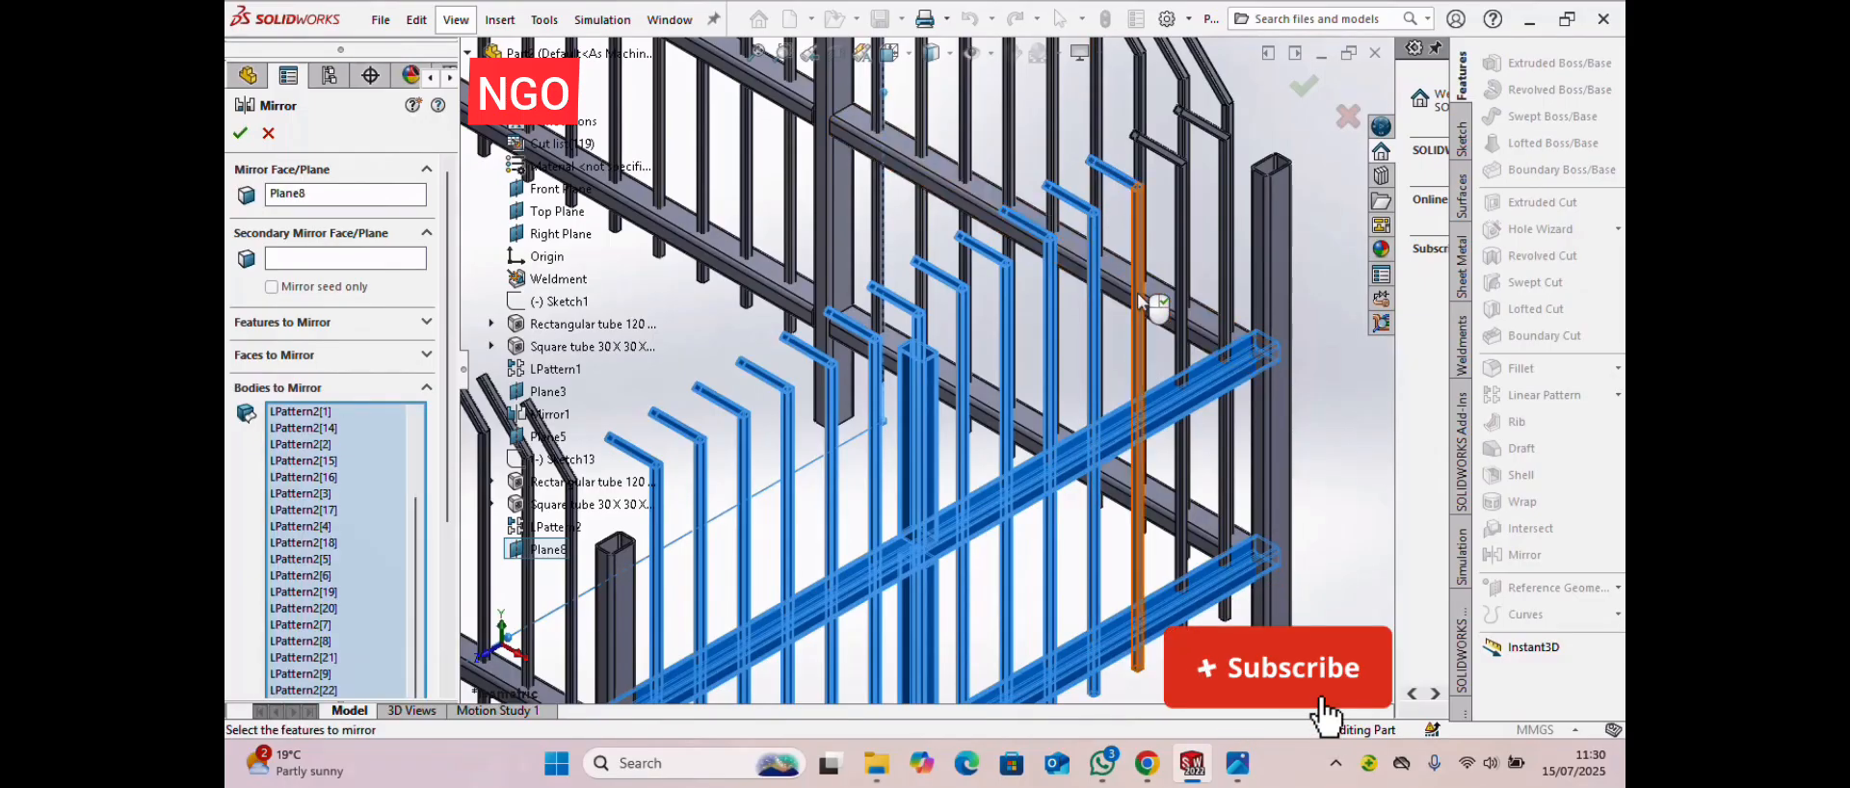
pyautogui.click(1140, 207)
pyautogui.click(1161, 149)
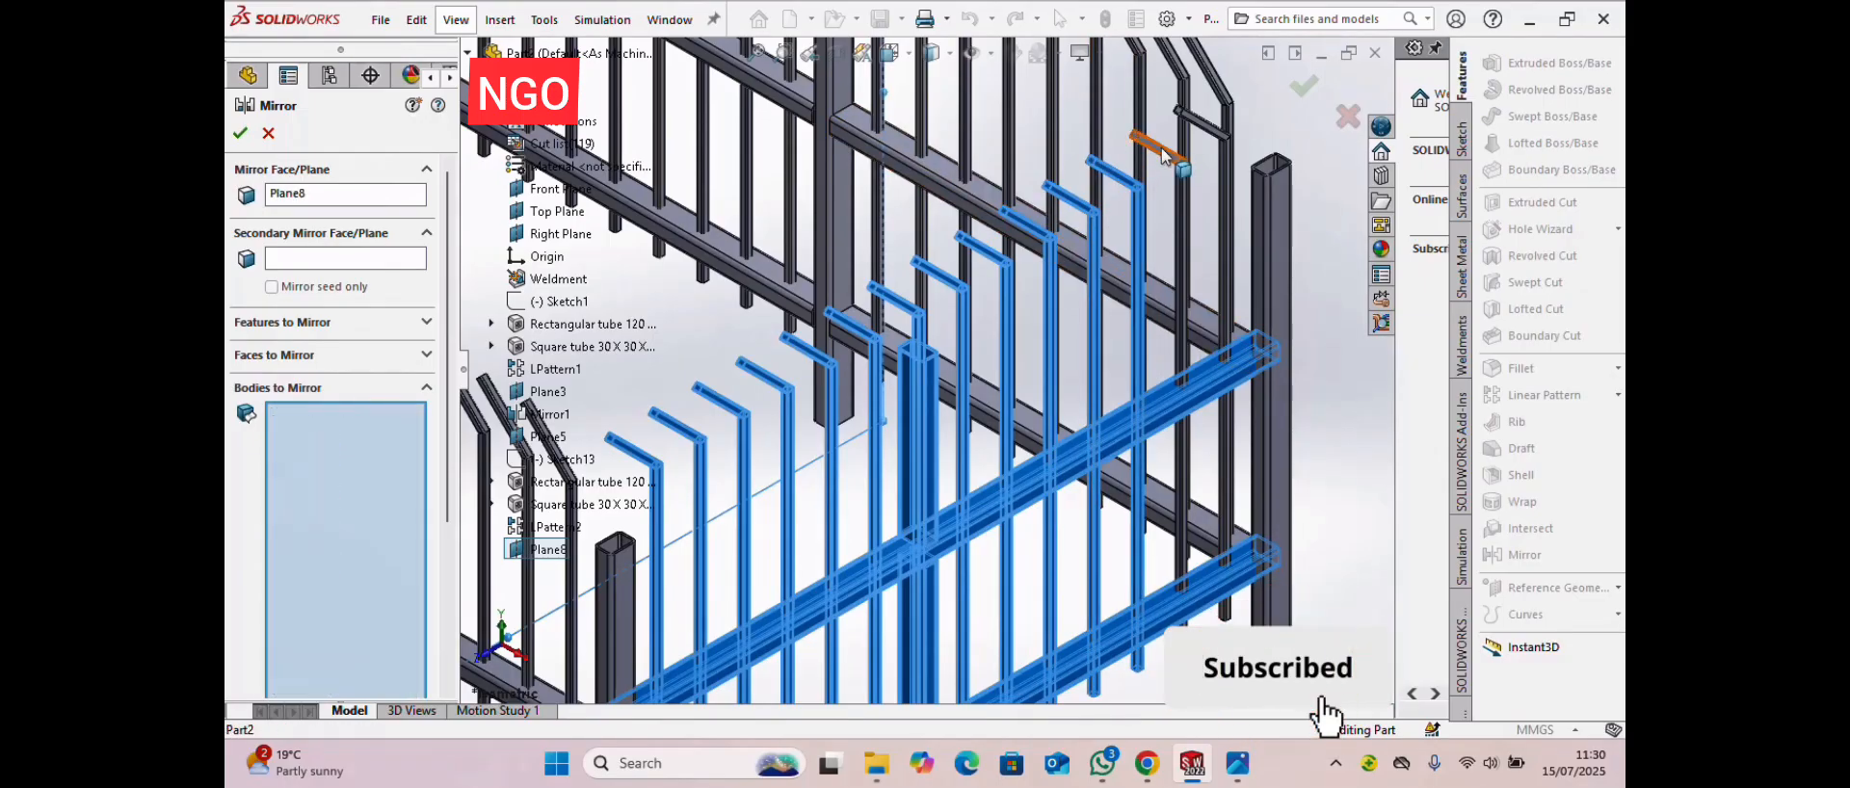
pyautogui.click(1180, 263)
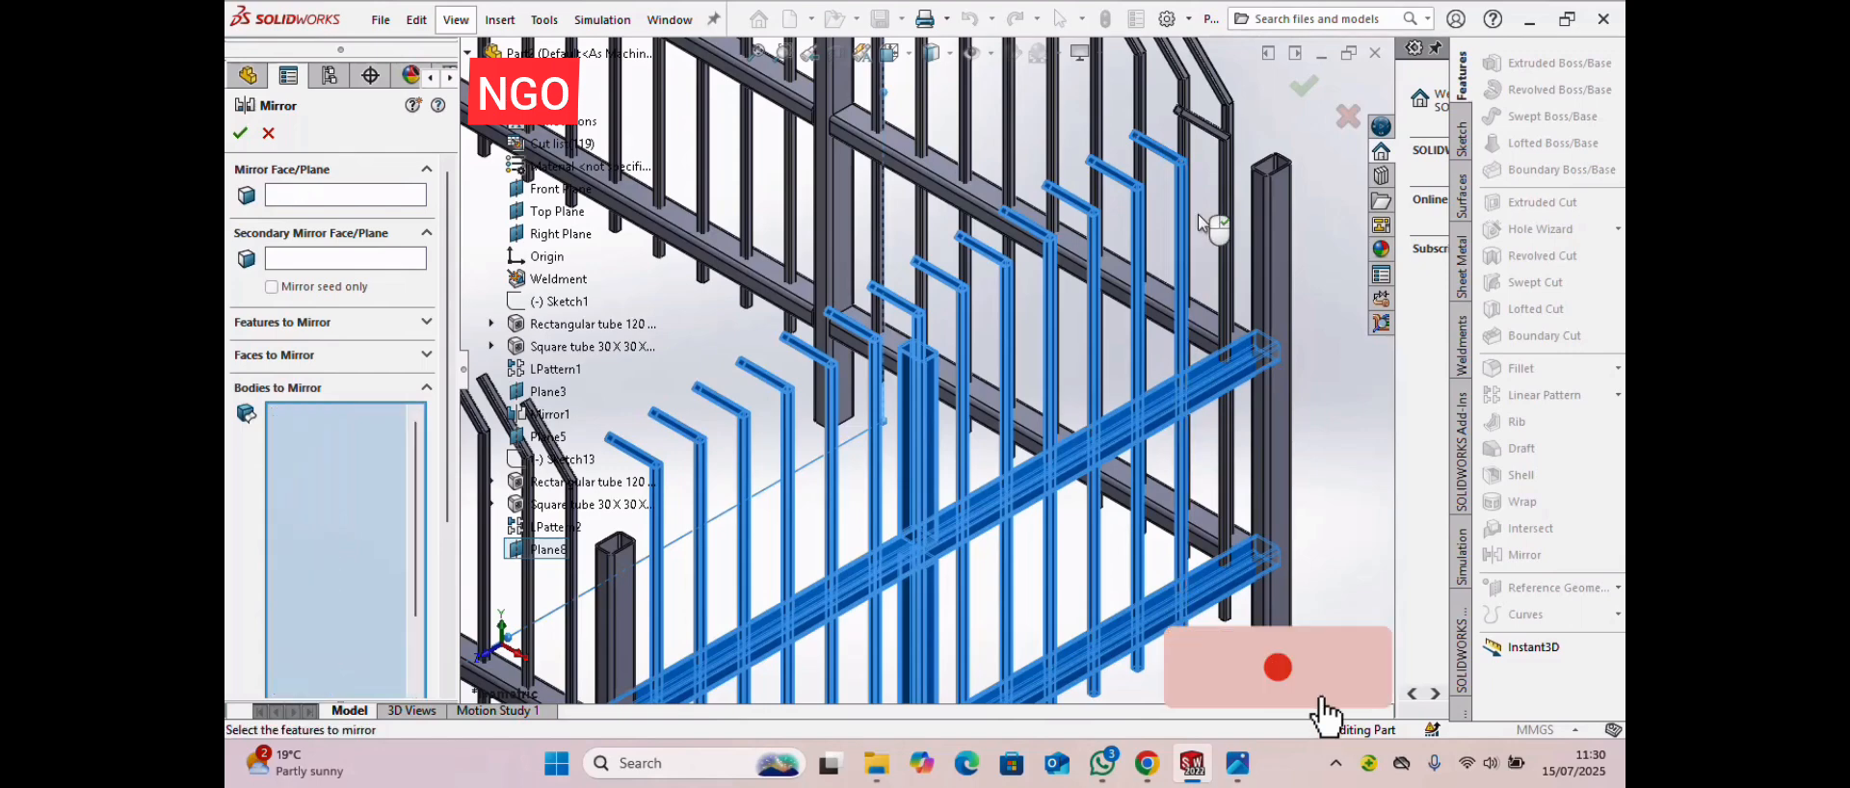
pyautogui.click(1199, 124)
pyautogui.click(1226, 299)
pyautogui.press('f')
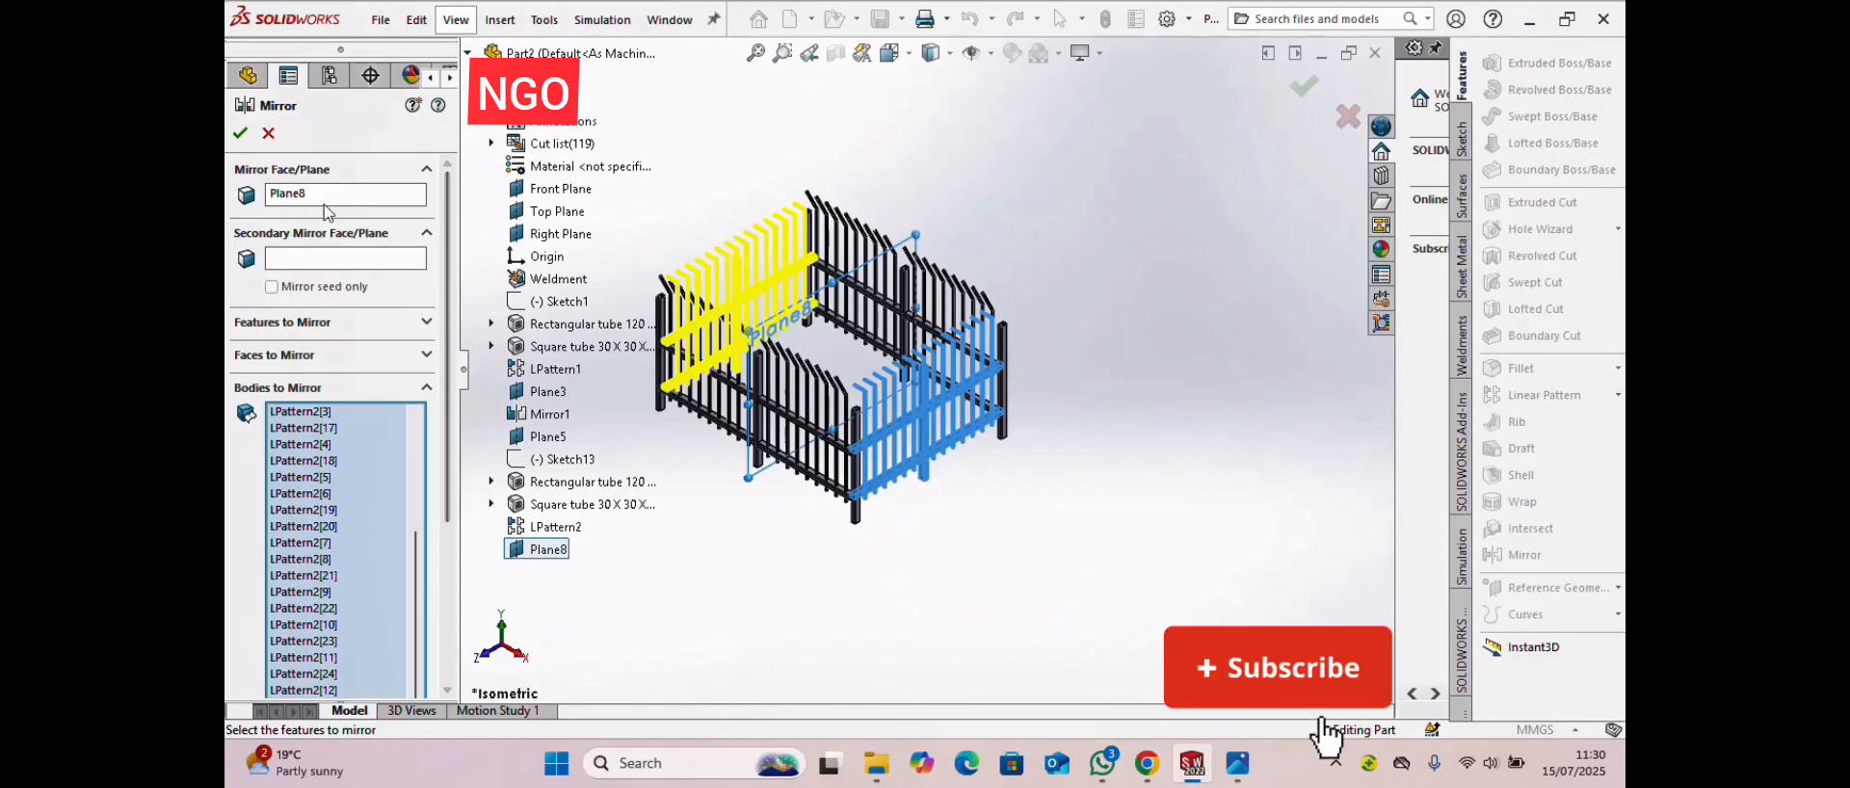
pyautogui.click(240, 134)
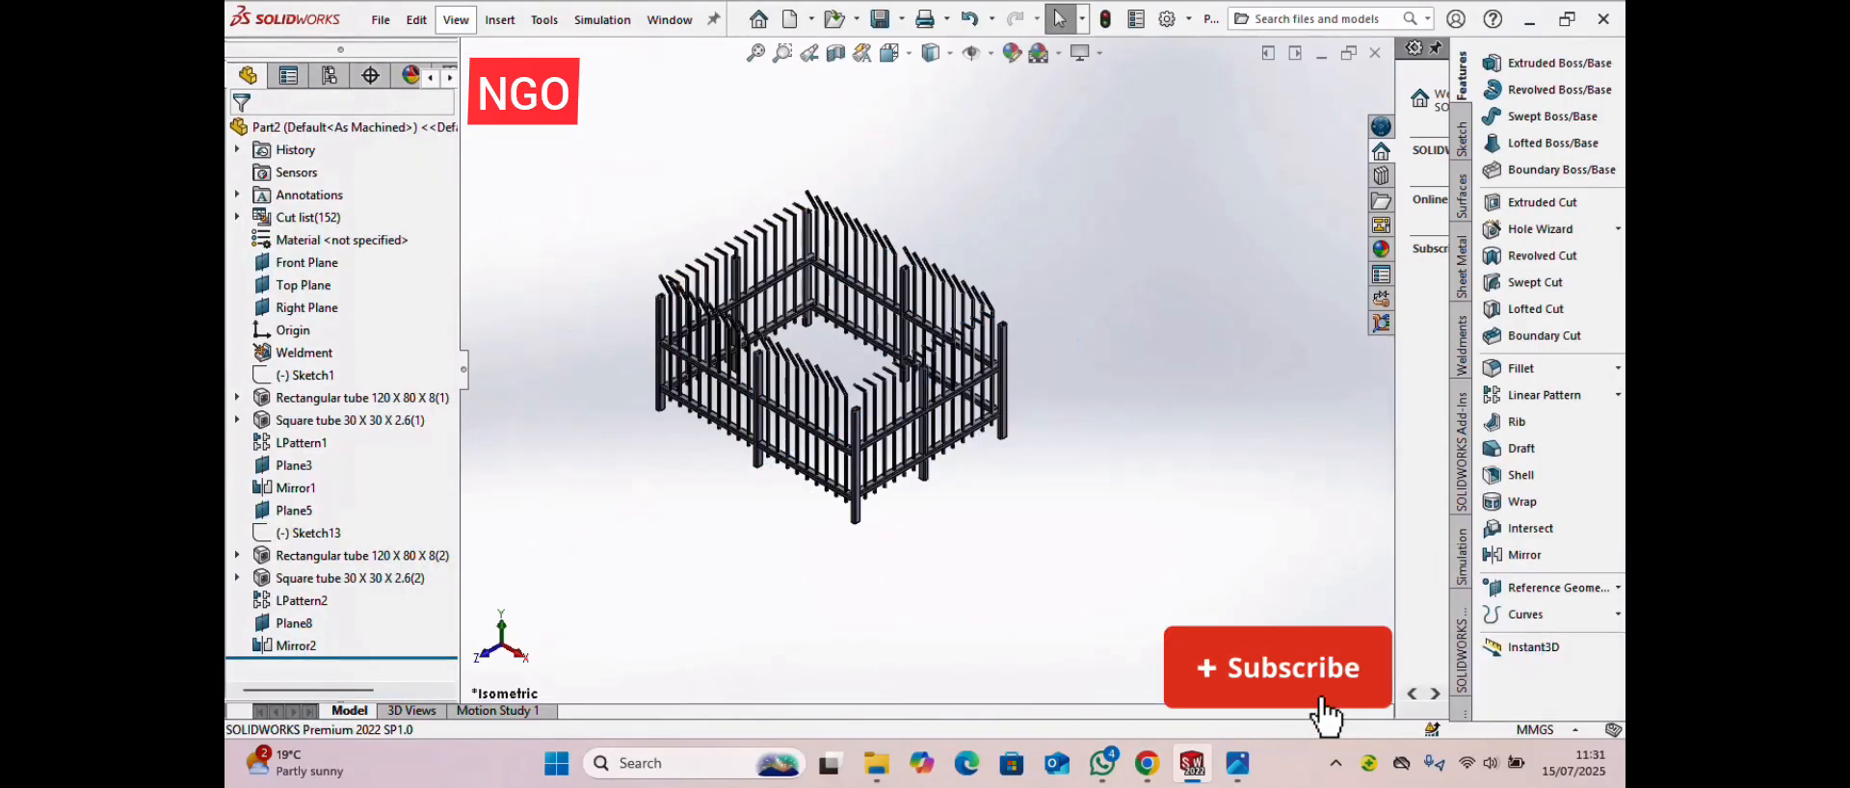
# - Examine the closed fence enclosure from all around and return to the isometric view
pyautogui.press('Right')
pyautogui.press('Right')
pyautogui.press('Right')
pyautogui.press('Right')
pyautogui.press('Right')
pyautogui.press('Right')
pyautogui.press('Right')
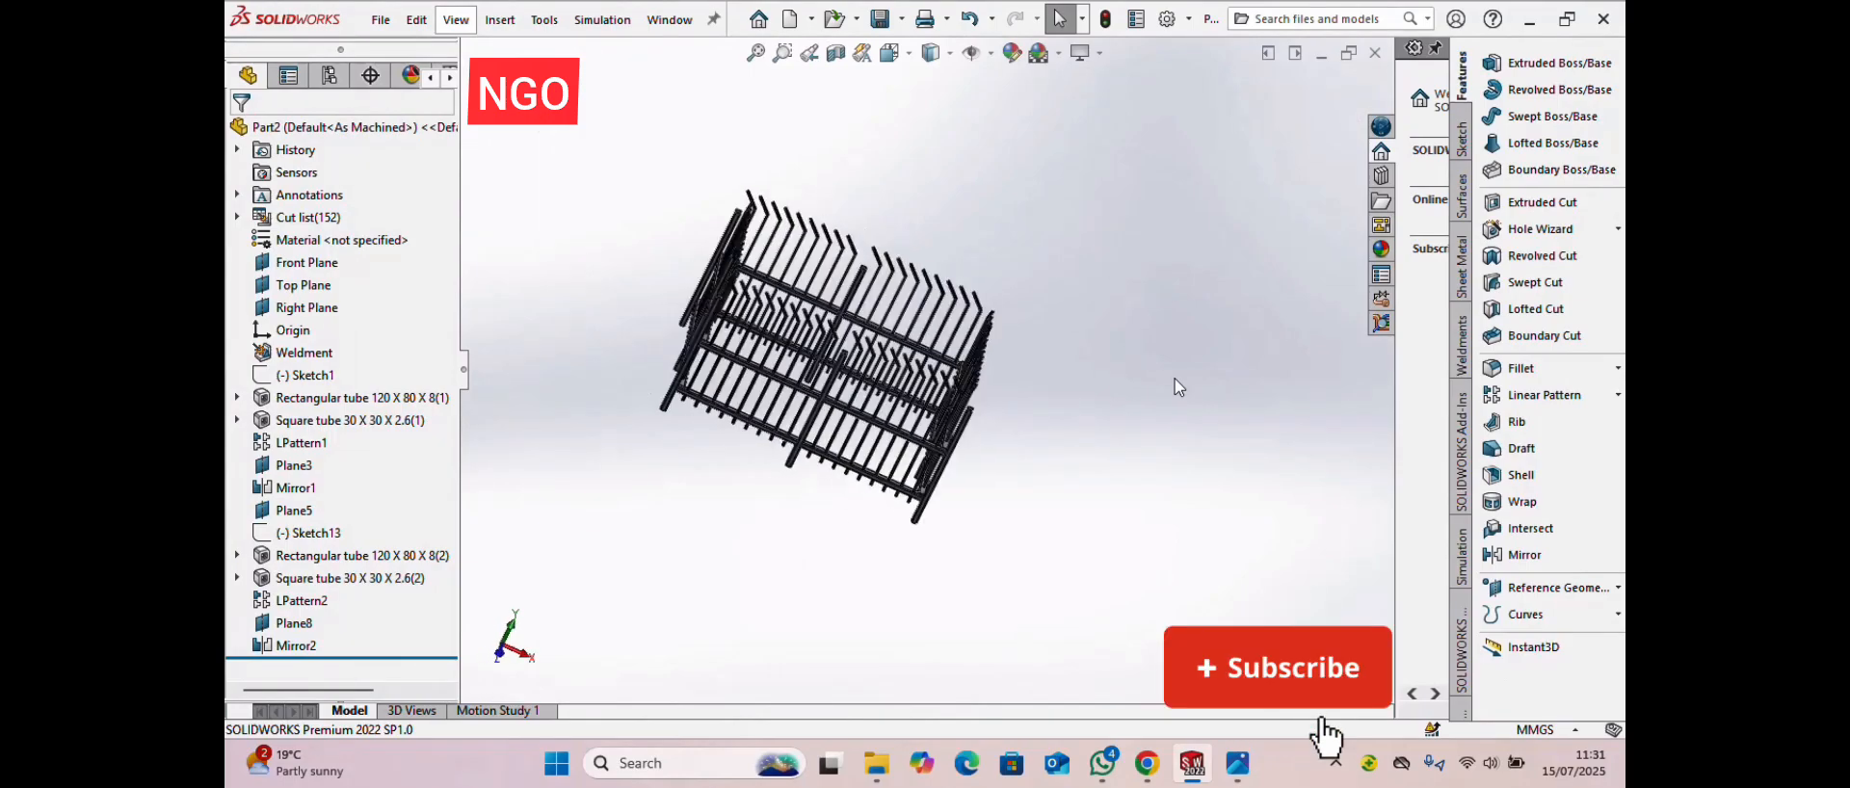
pyautogui.press('Down')
pyautogui.press('Down')
pyautogui.press('Down')
pyautogui.press('Right')
pyautogui.press('Right')
pyautogui.press('Right')
pyautogui.press('Right')
pyautogui.press('Right')
pyautogui.press('Right')
pyautogui.press('Right')
pyautogui.press('Right')
pyautogui.press('Right')
pyautogui.press('Right')
pyautogui.press('Right')
pyautogui.press('Right')
pyautogui.press('Right')
pyautogui.press('Right')
pyautogui.press('Right')
pyautogui.press('Right')
pyautogui.press('Right')
pyautogui.press('Right')
pyautogui.press('Right')
pyautogui.press('Right')
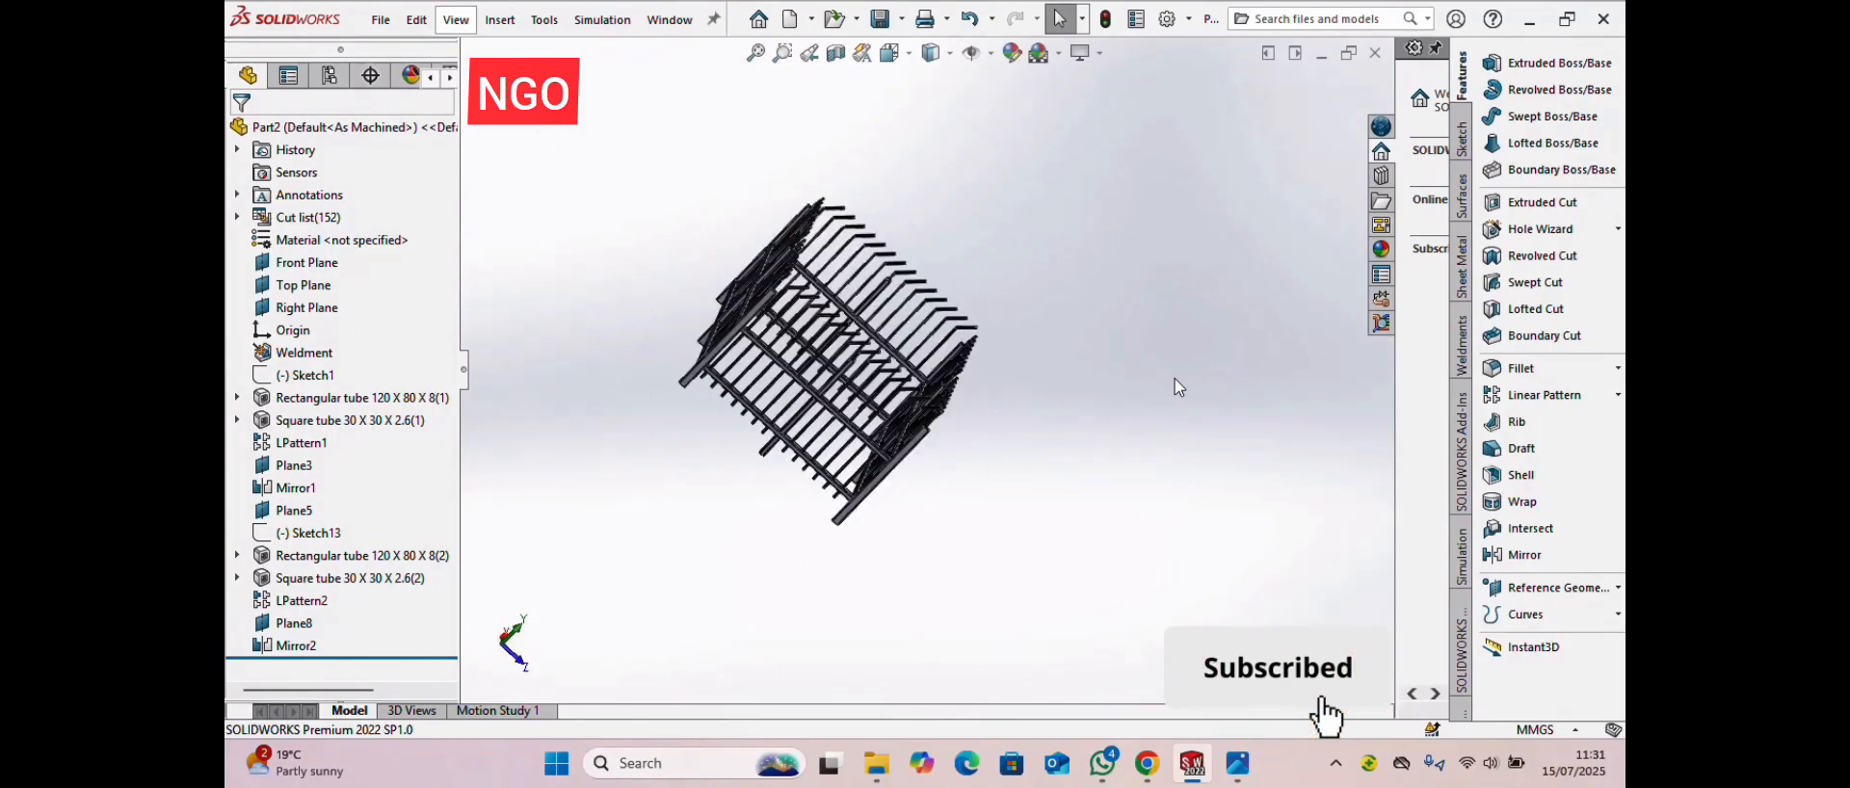
pyautogui.press('Right')
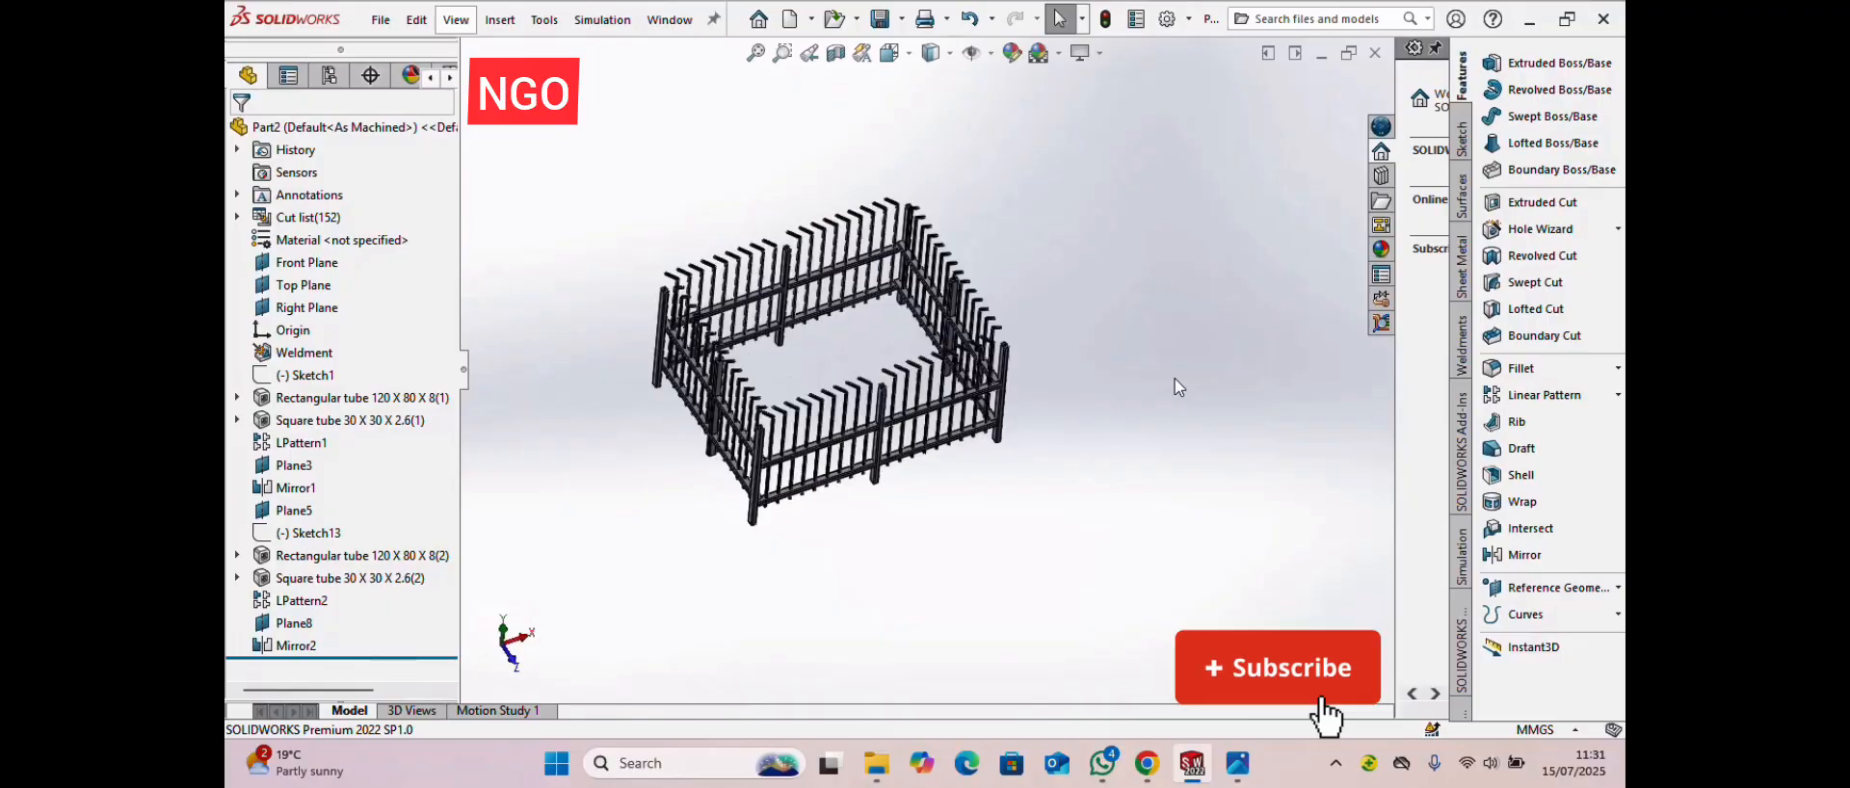
pyautogui.press('Right')
pyautogui.press('Down')
pyautogui.press('Left')
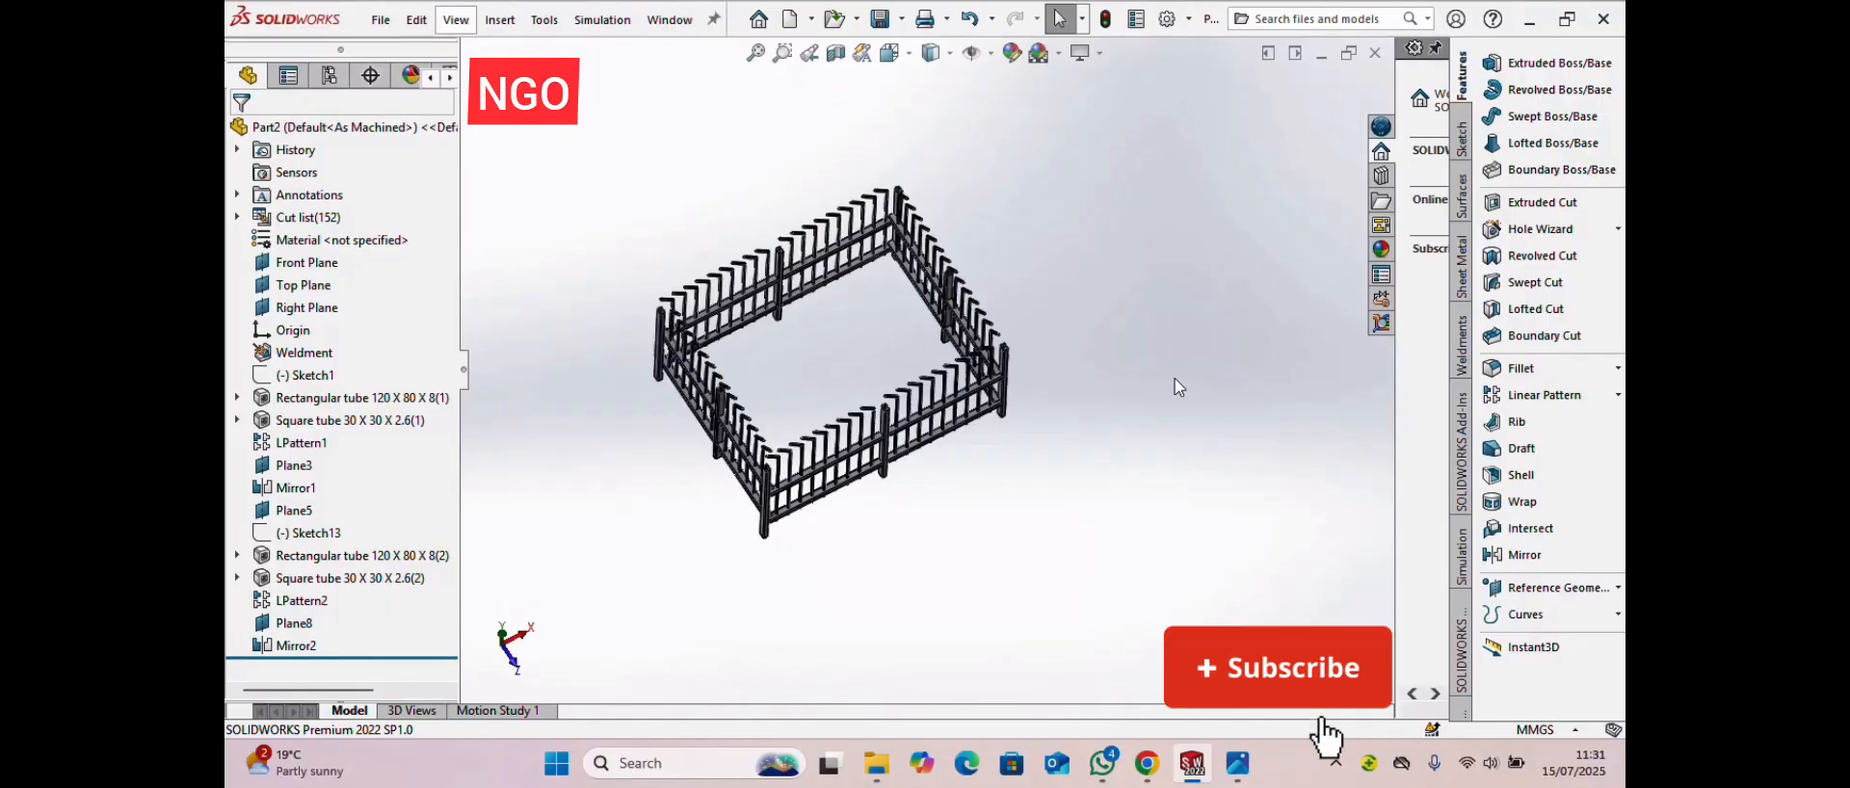
pyautogui.hotkey('ctrl', '7')
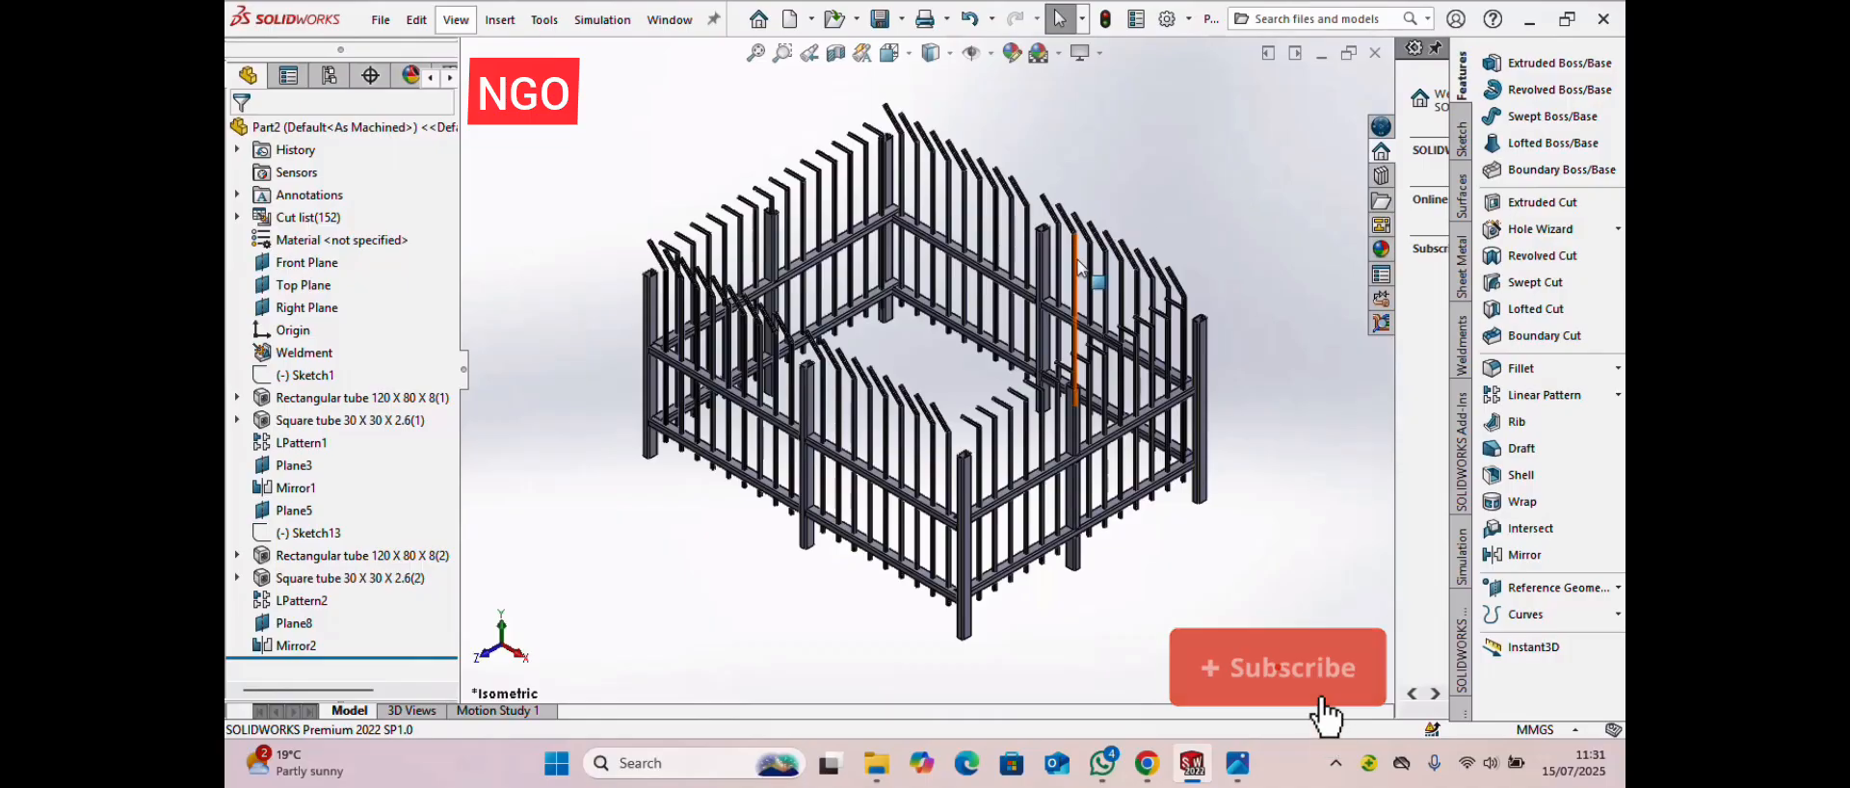
# - Apply a yellow appearance from the standard colours to the whole part
pyautogui.click(1013, 55)
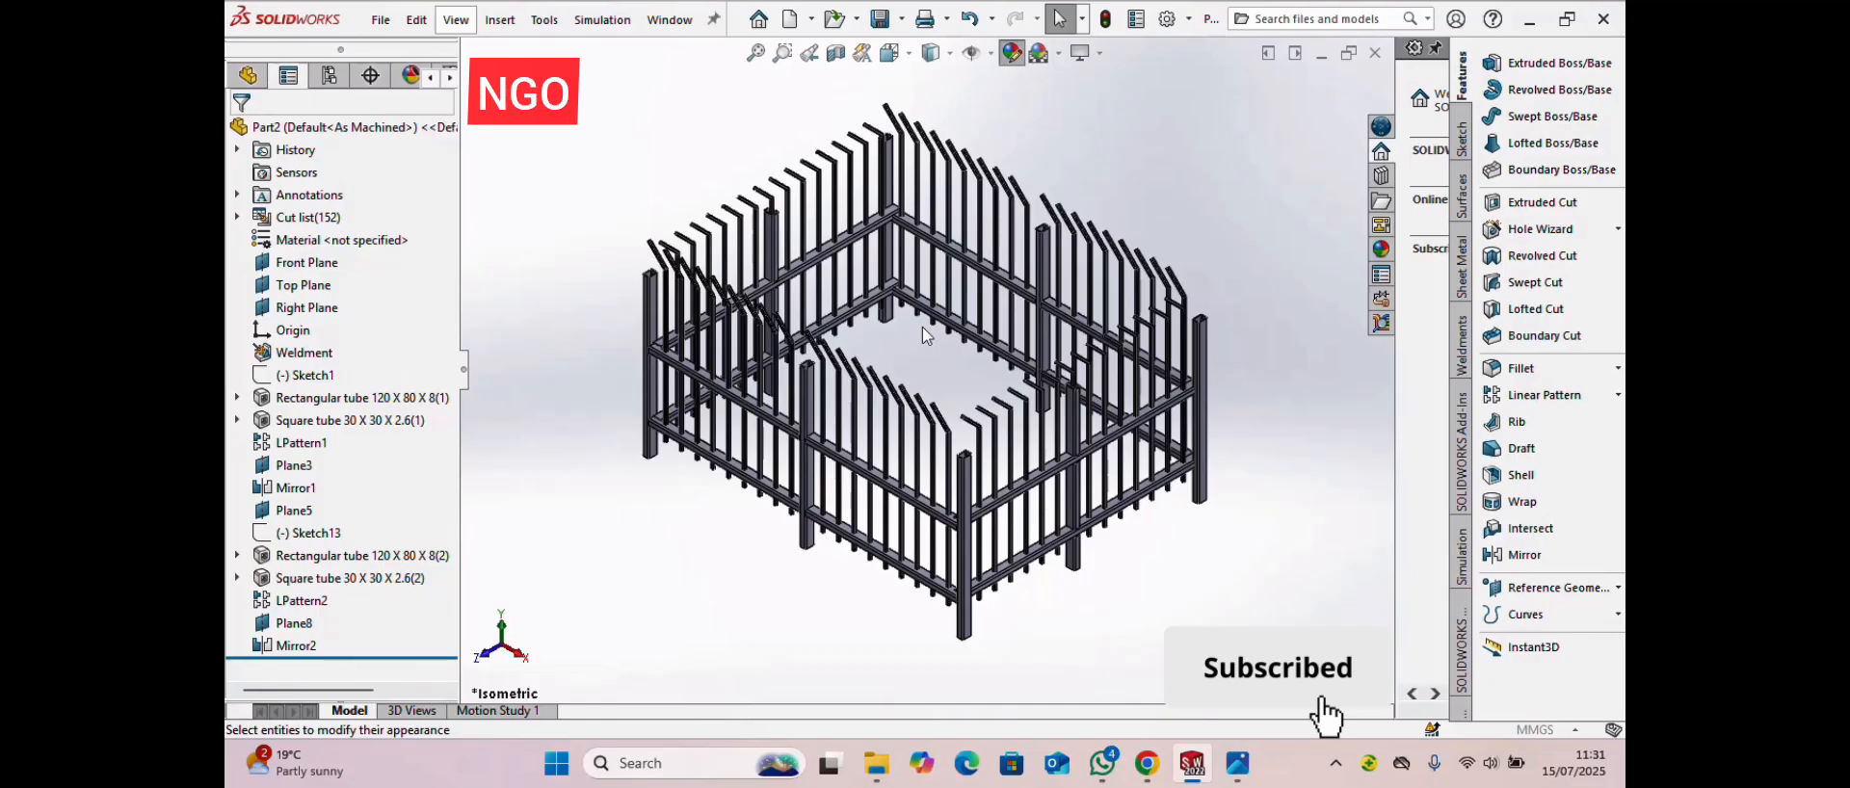
pyautogui.click(317, 555)
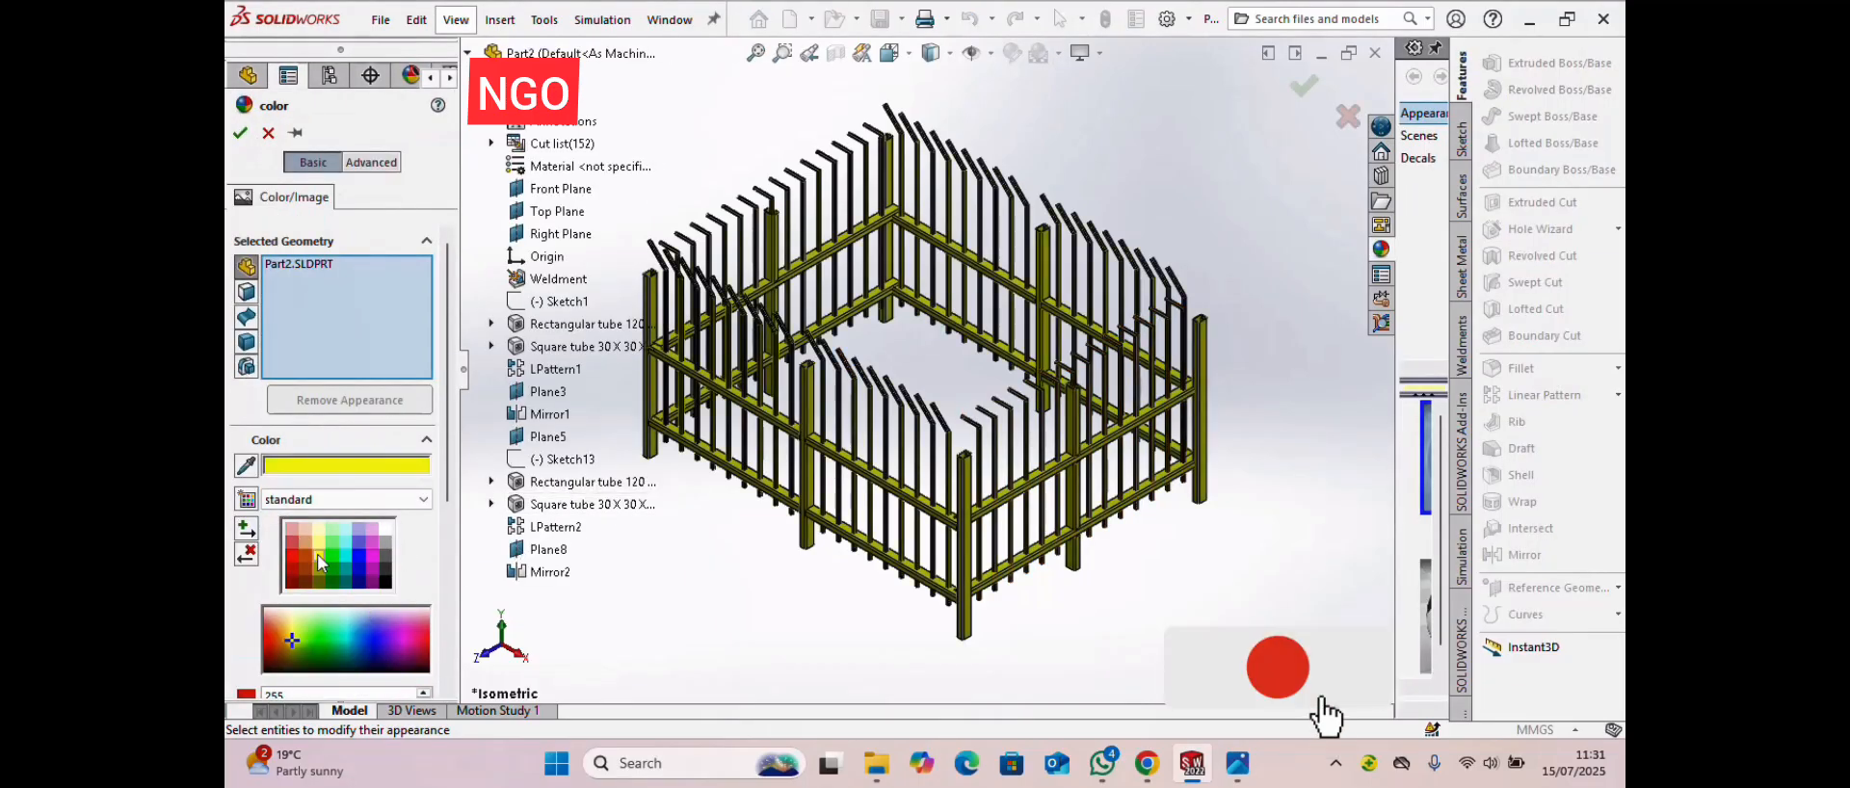
pyautogui.click(240, 135)
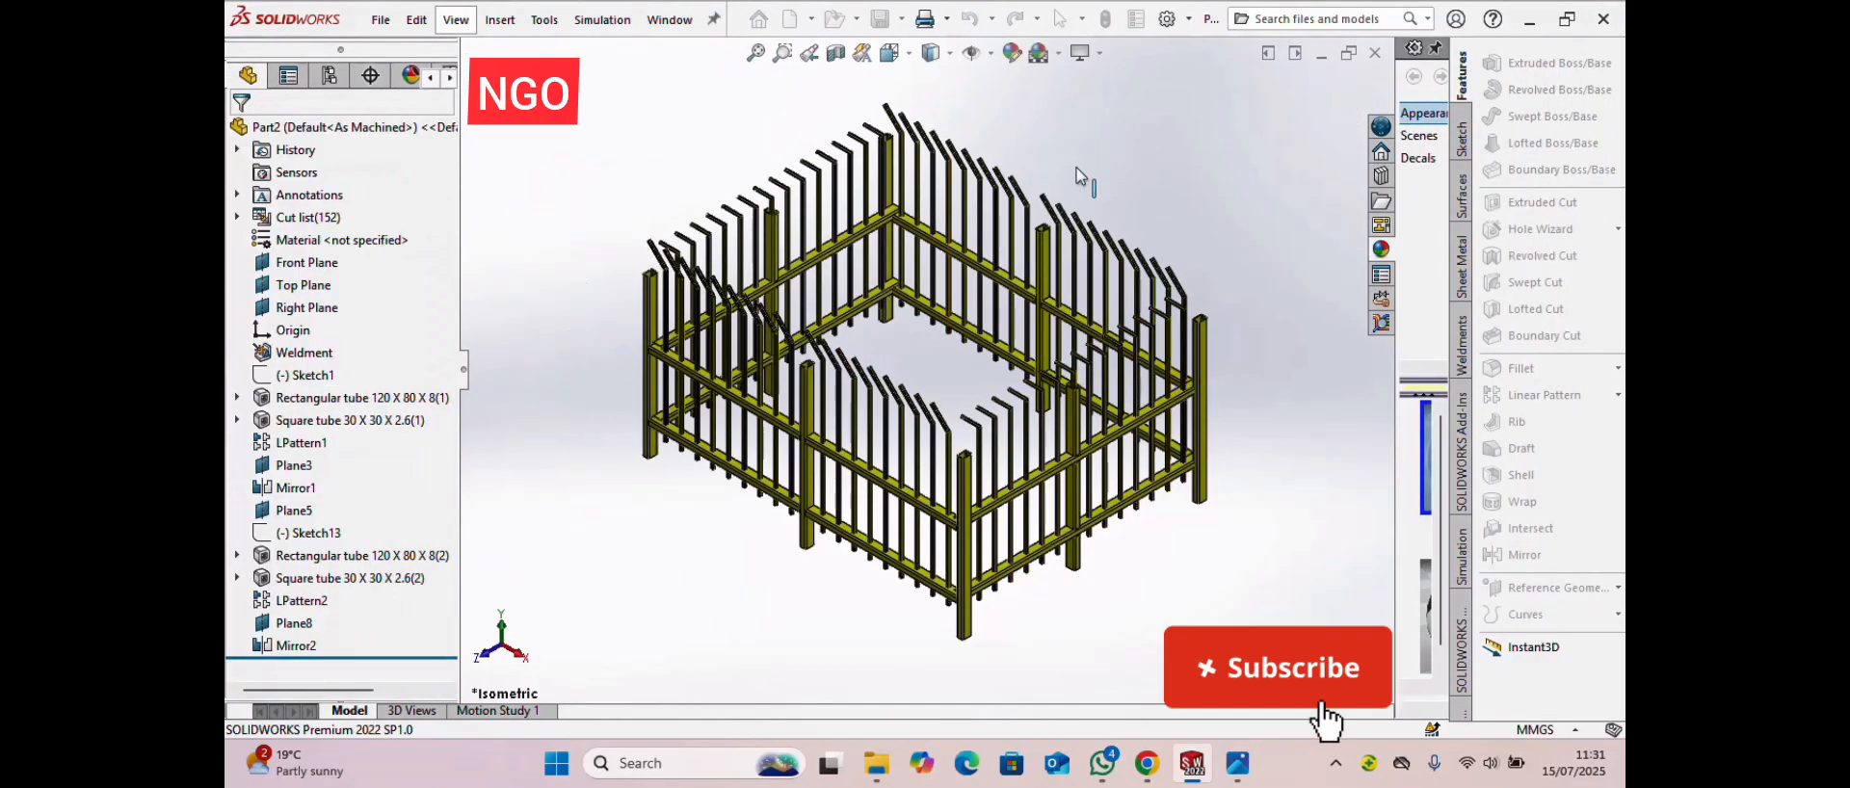
# - Sketch a corner rectangle on the Top Plane that surrounds the whole fence with a margin on every side
pyautogui.click(305, 289)
pyautogui.click(324, 265)
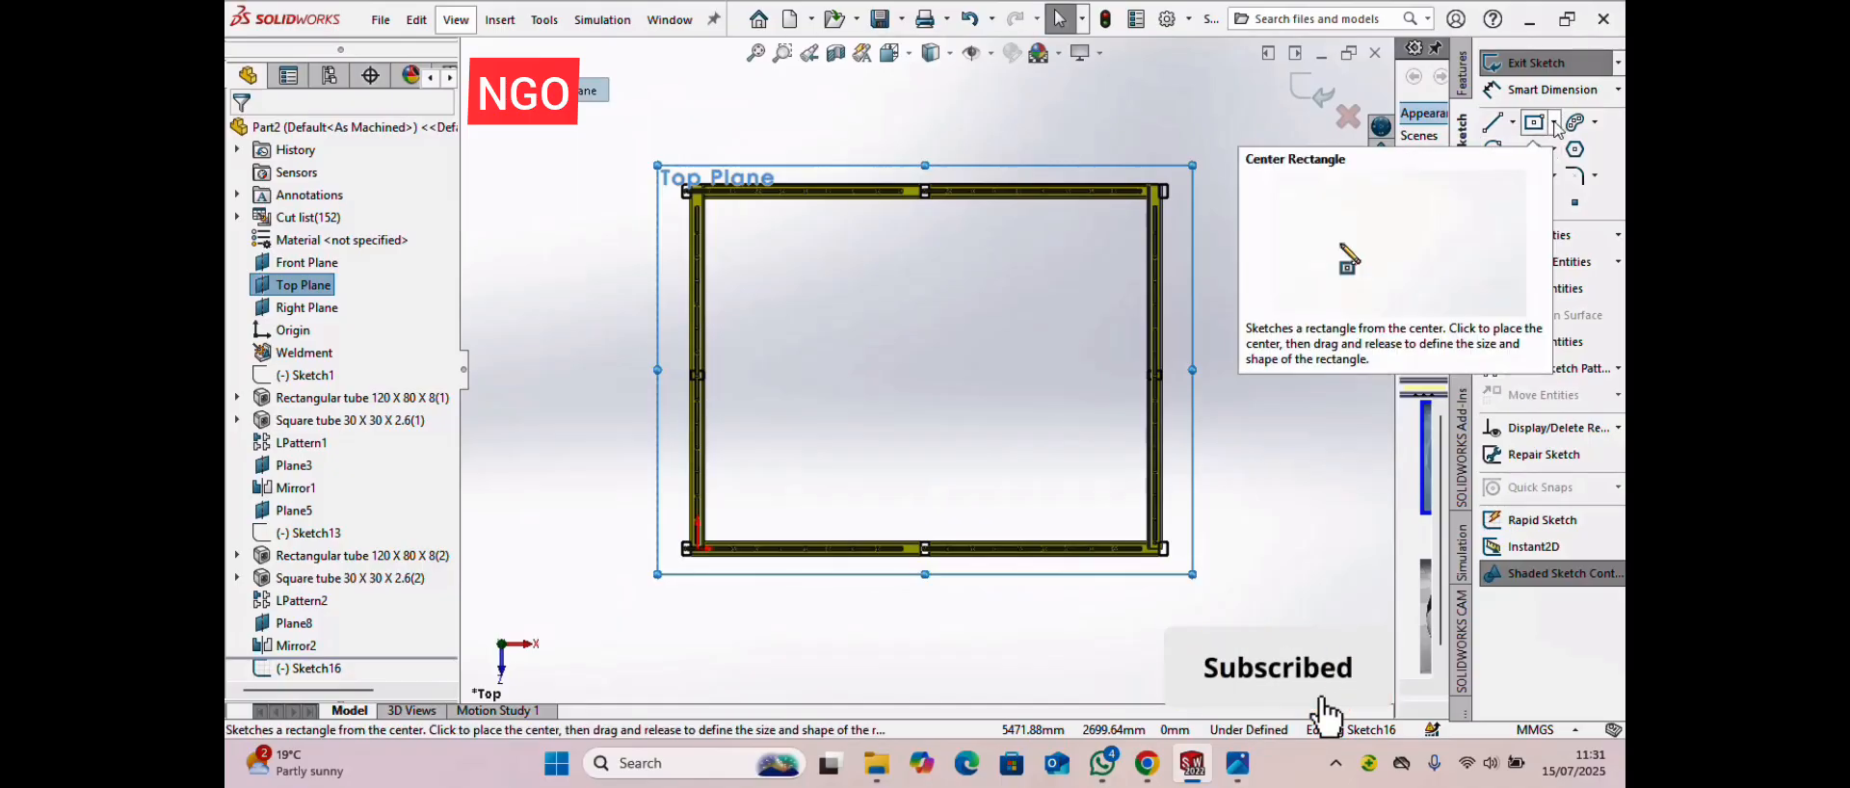
pyautogui.click(1554, 124)
pyautogui.click(1468, 125)
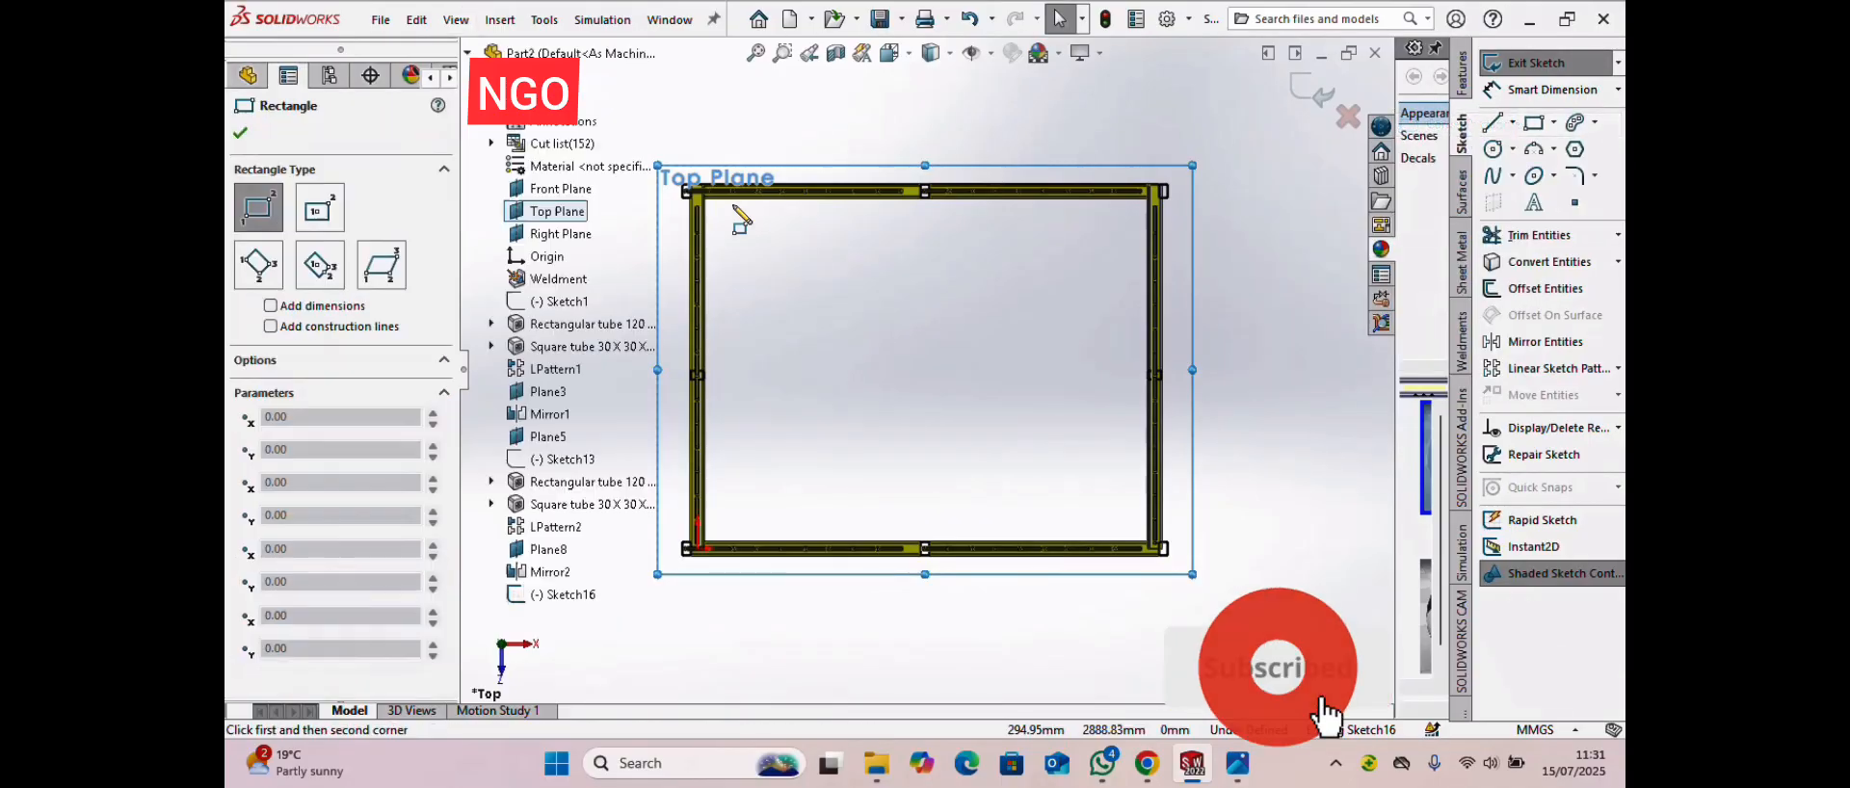
pyautogui.scroll(2, 703, 174)
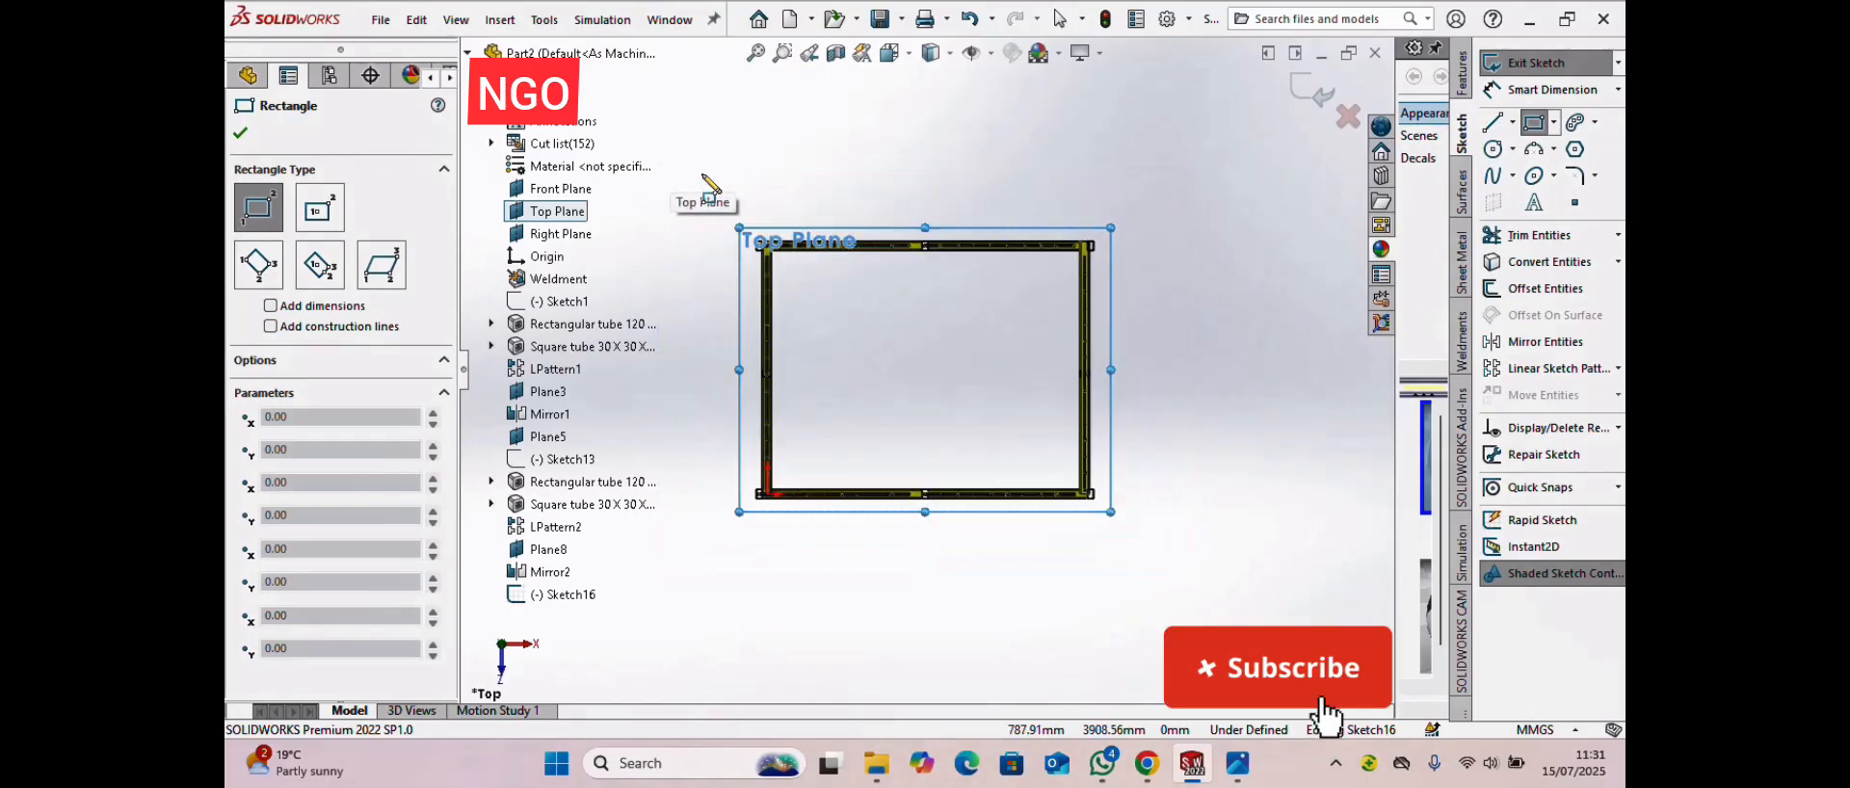
pyautogui.click(738, 222)
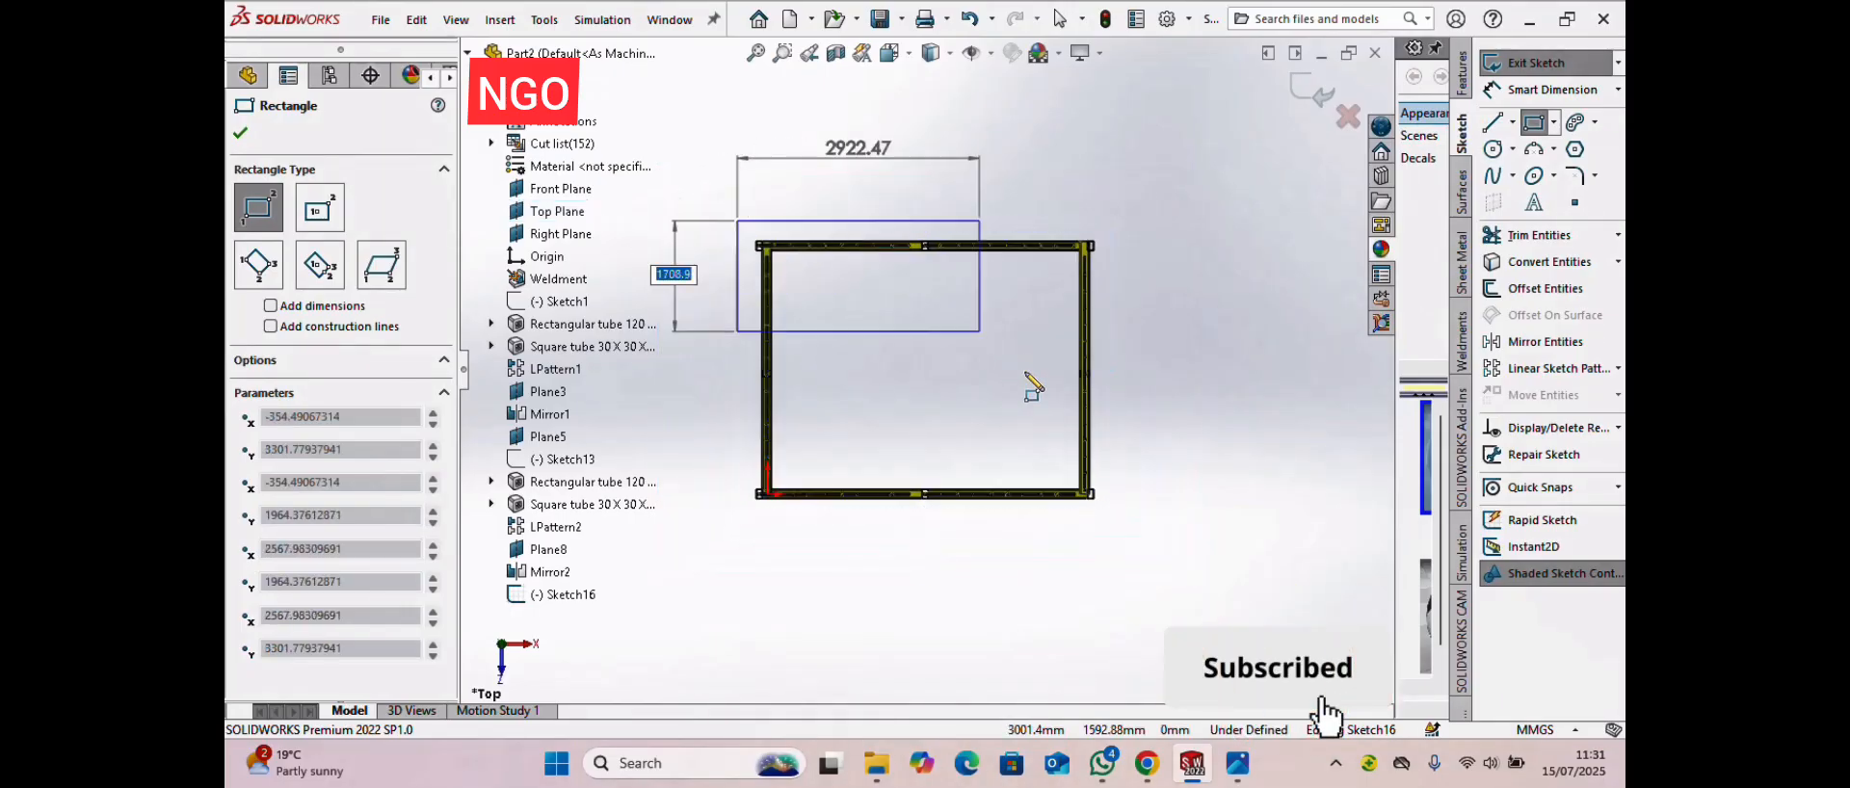
pyautogui.click(1118, 518)
pyautogui.rightClick(1124, 529)
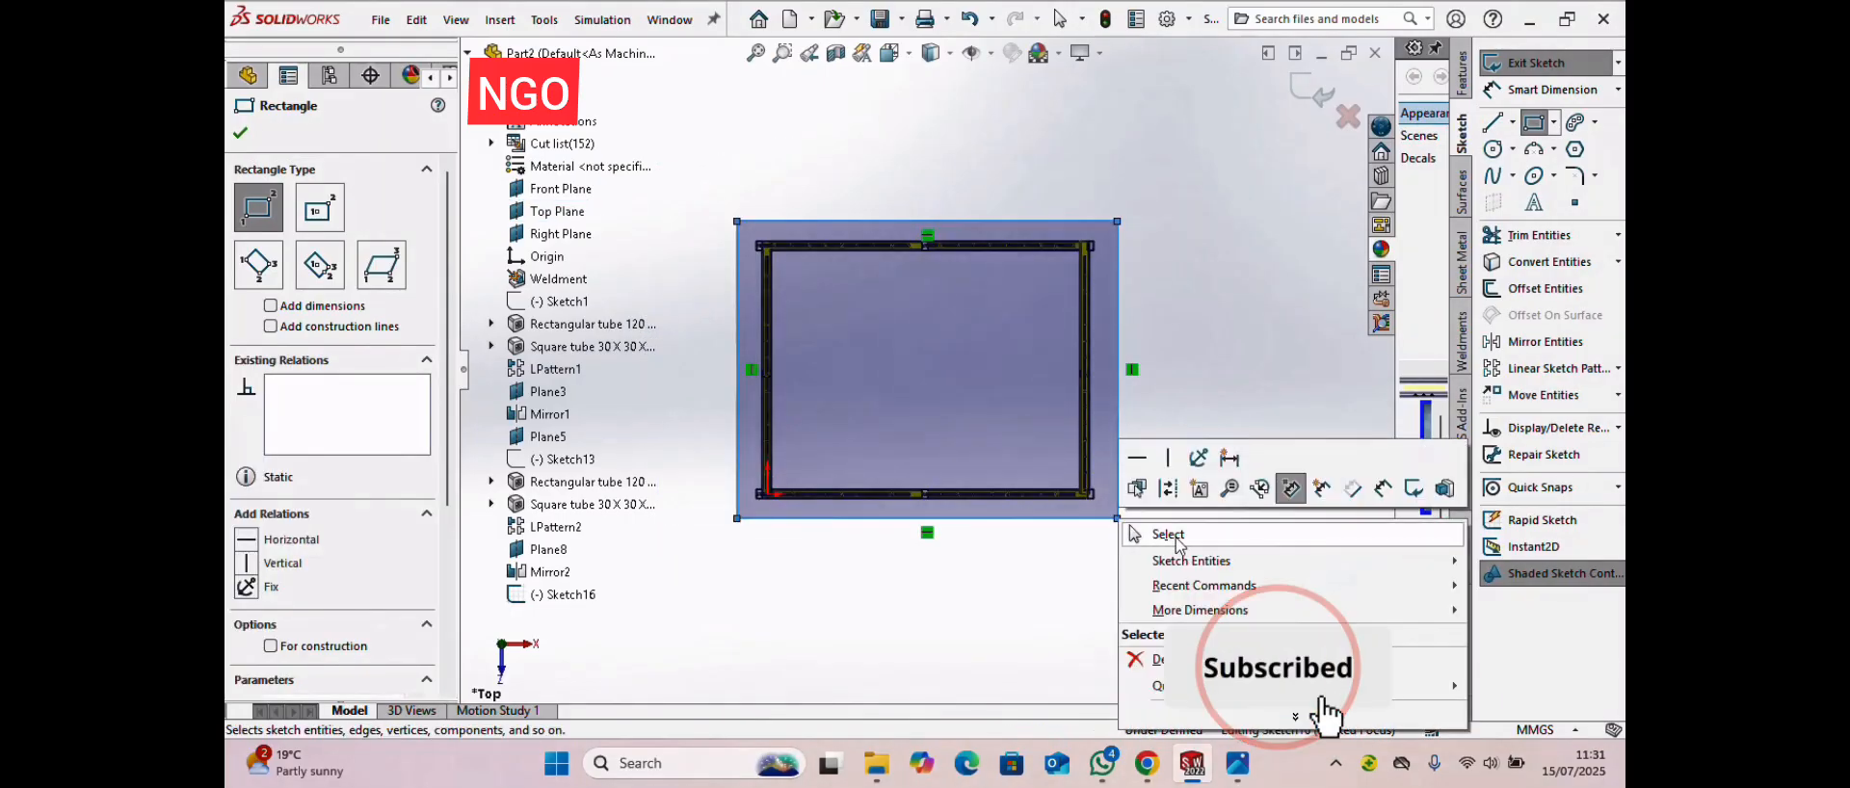
pyautogui.click(1168, 533)
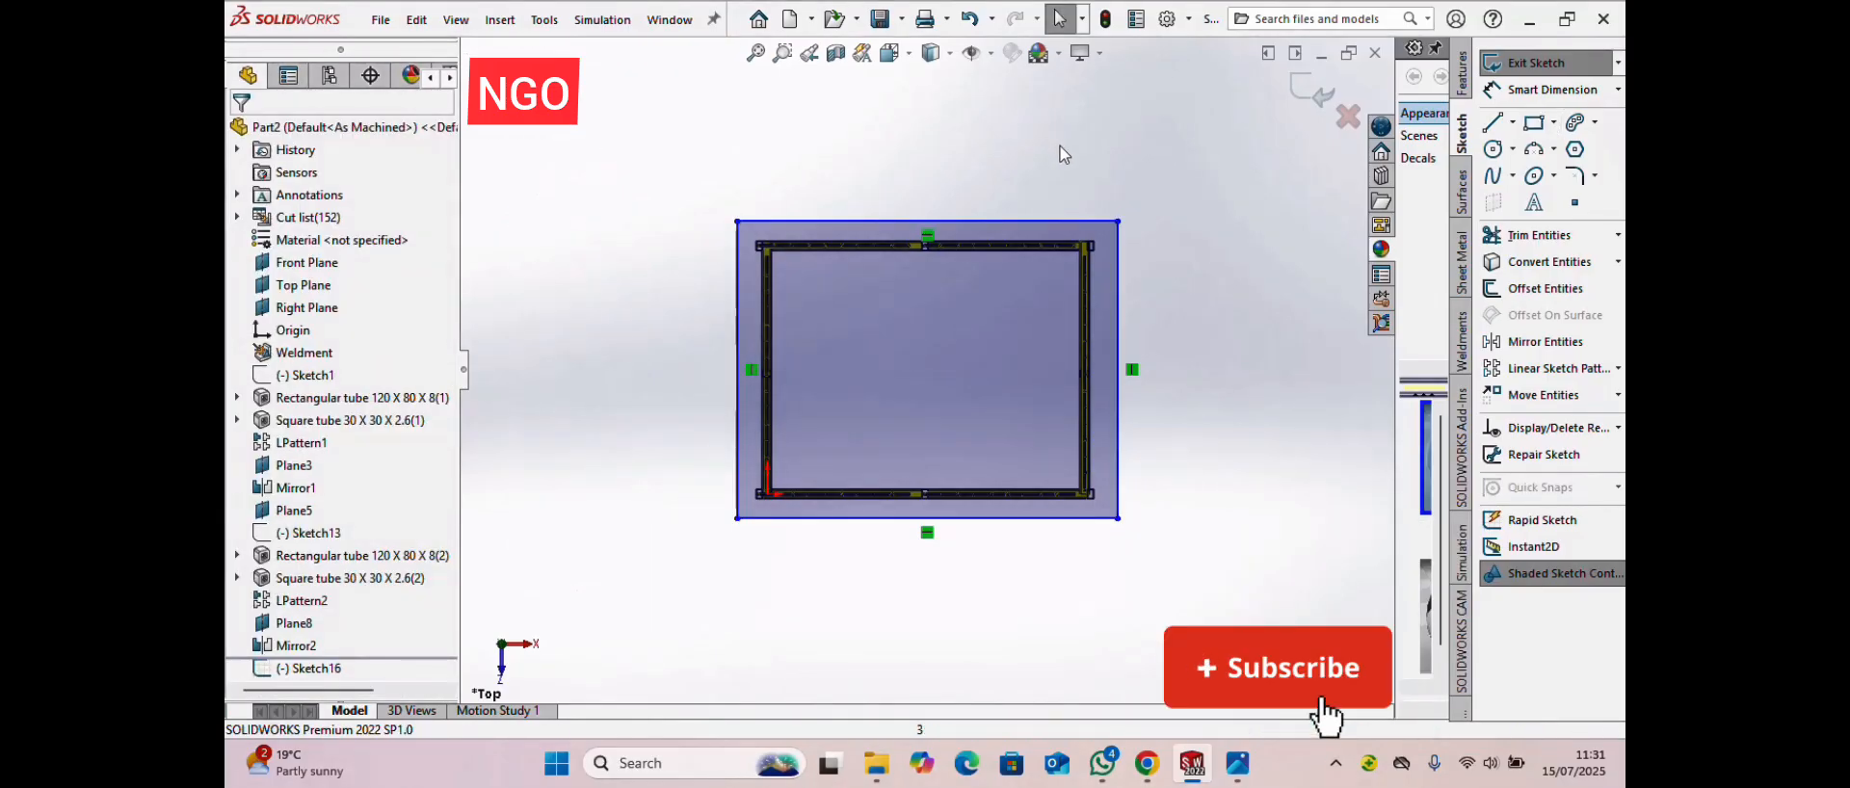
pyautogui.hotkey('ctrl', '7')
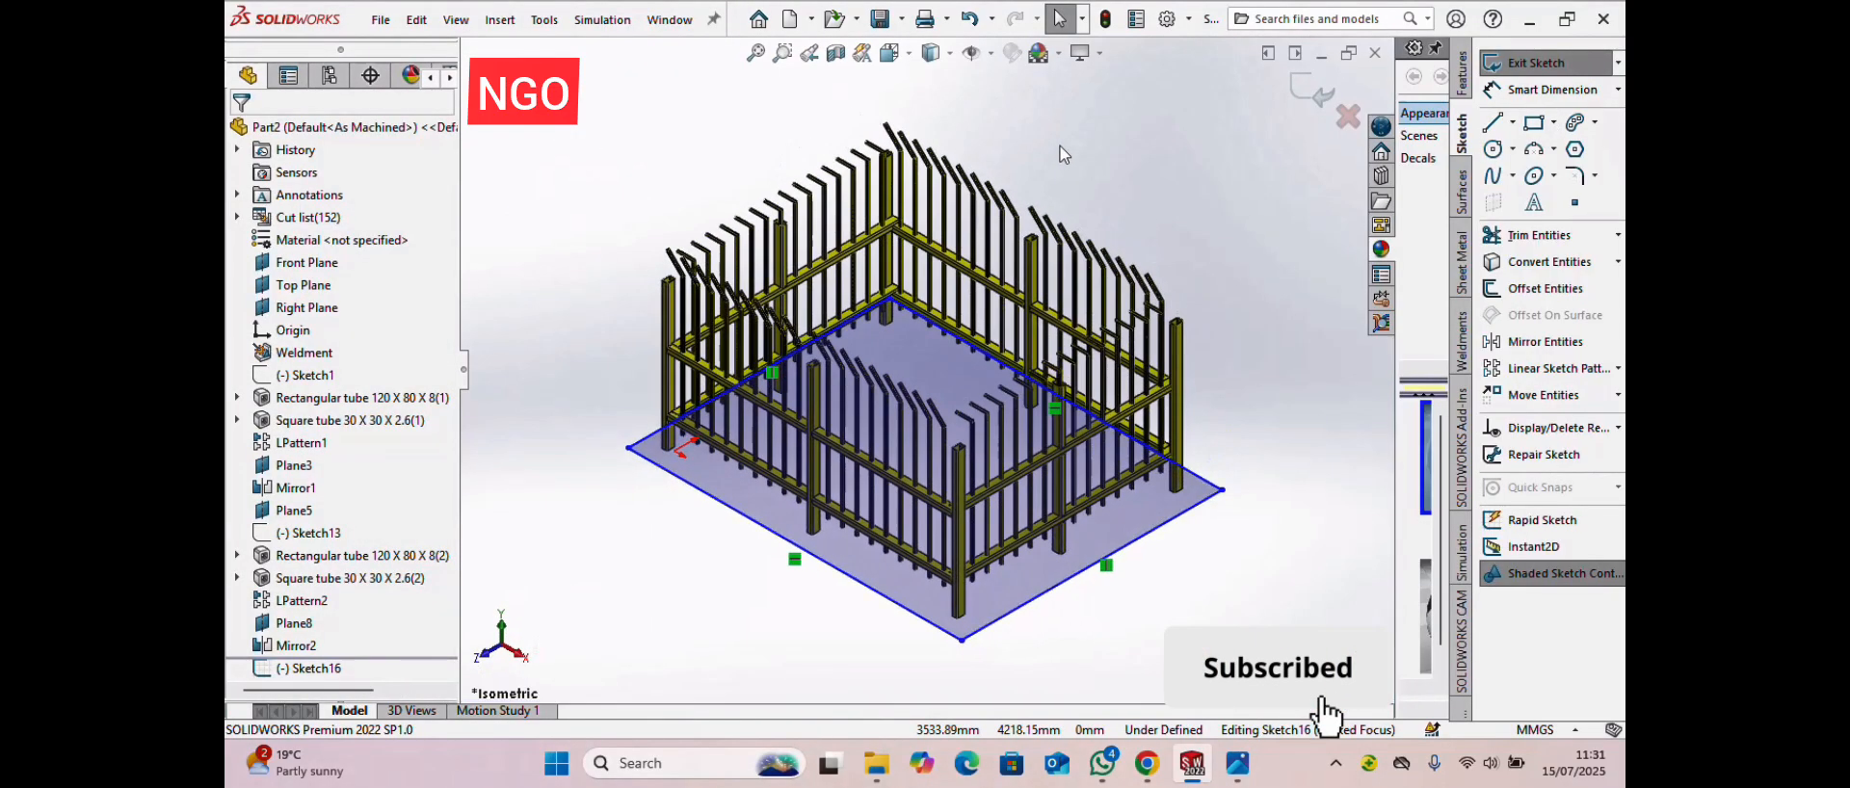
# - Extrude the rectangle around the fence 200 mm as an unmerged base slab
pyautogui.click(1462, 73)
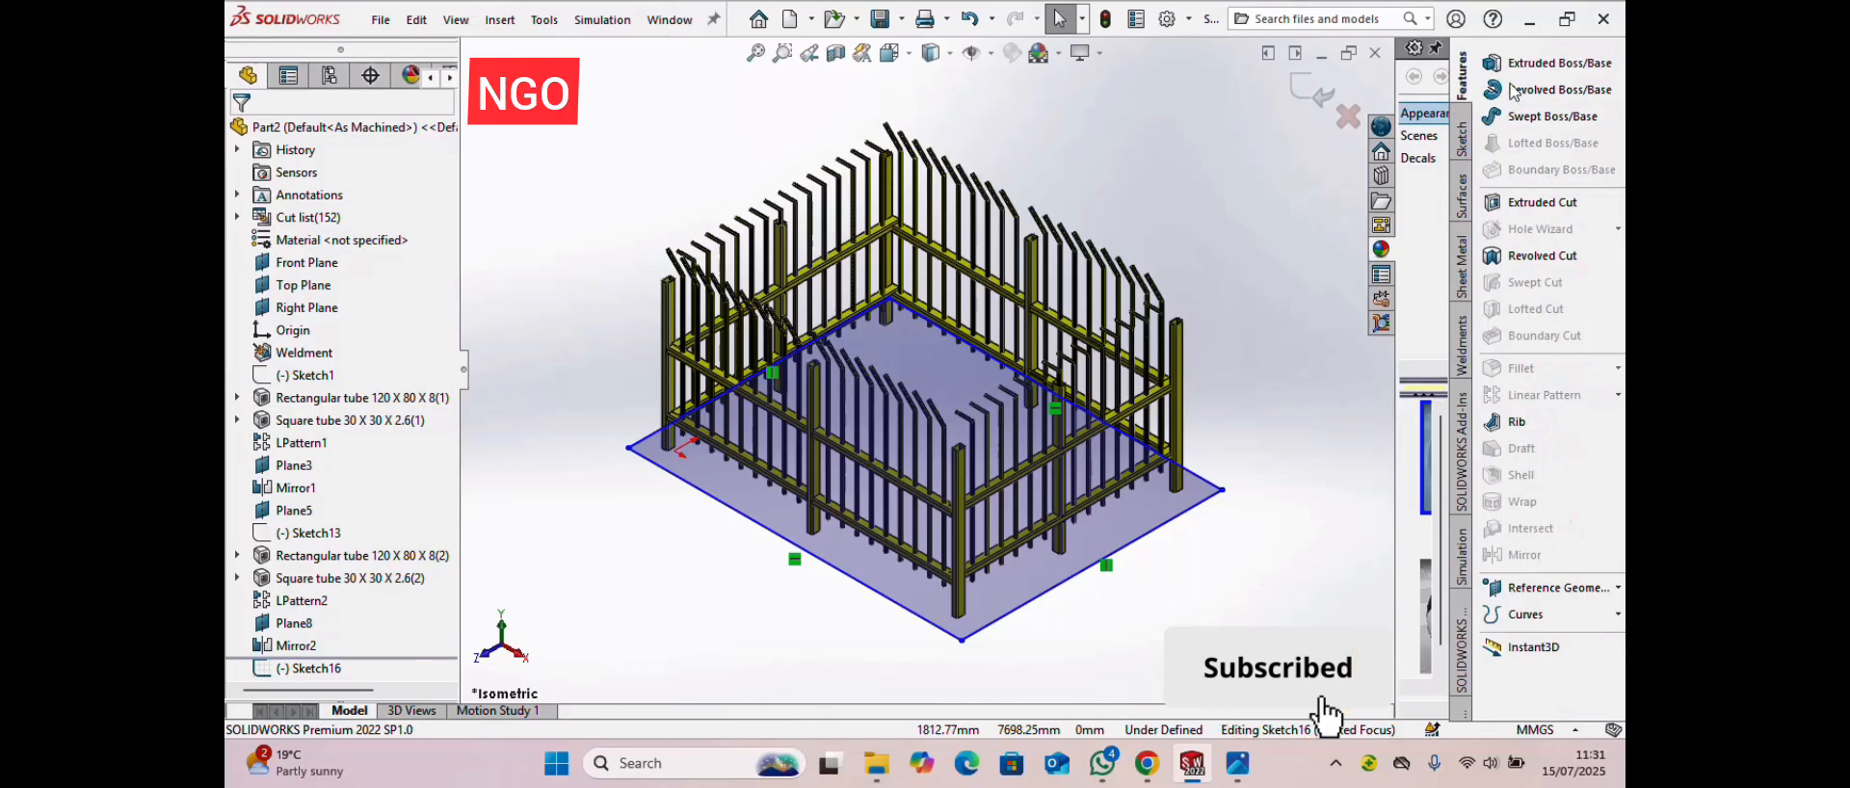
pyautogui.click(1546, 62)
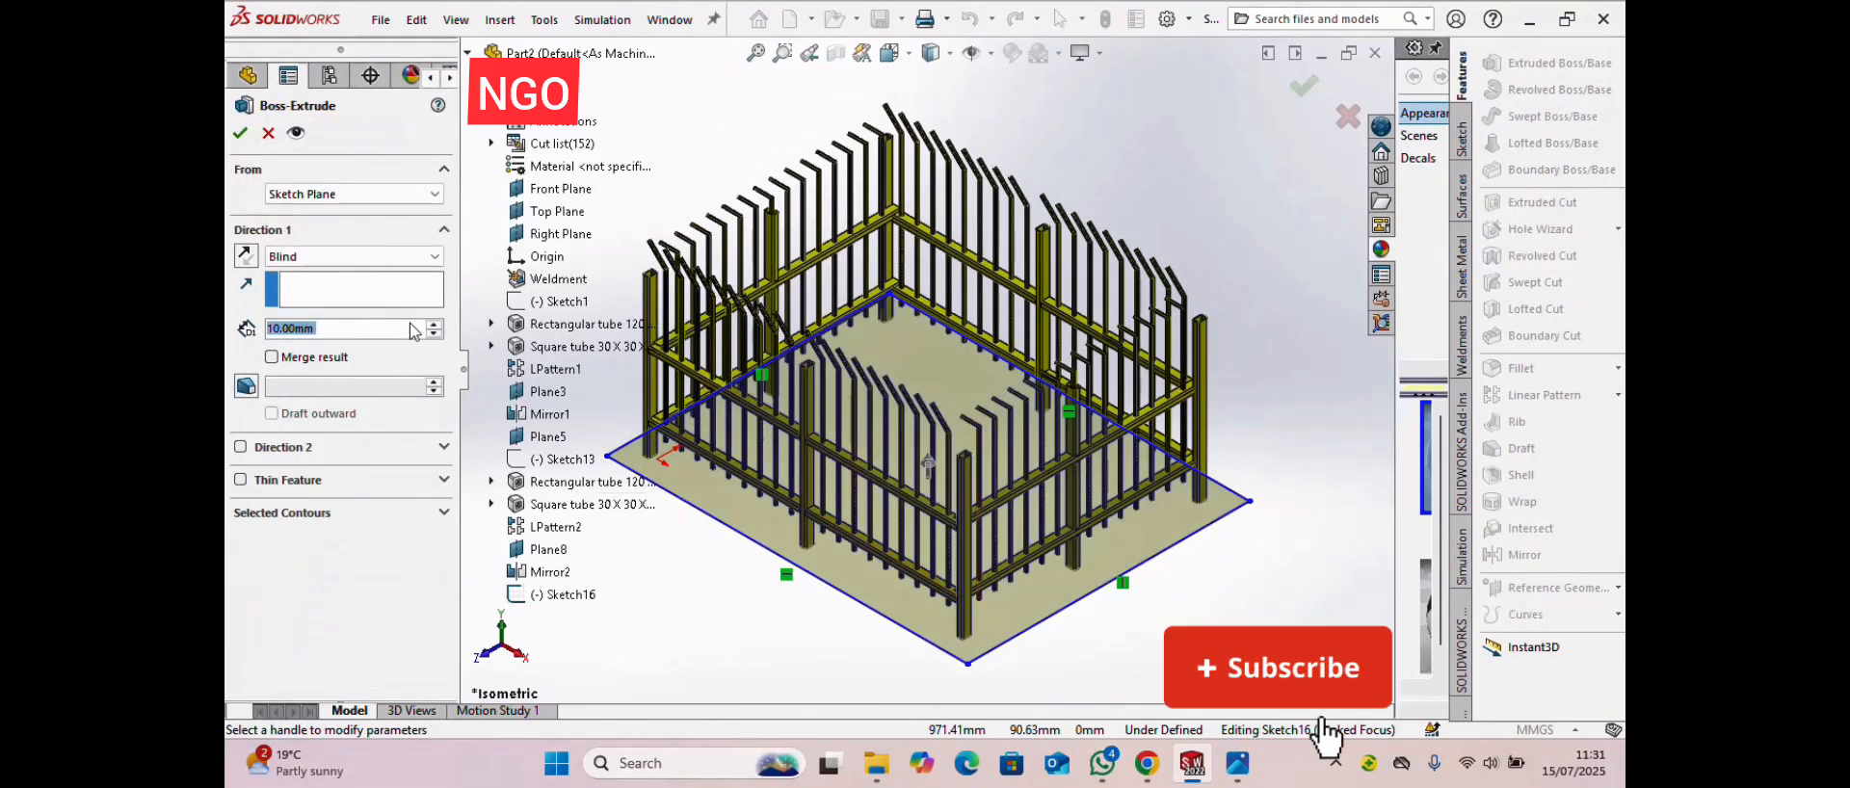
pyautogui.write('2')
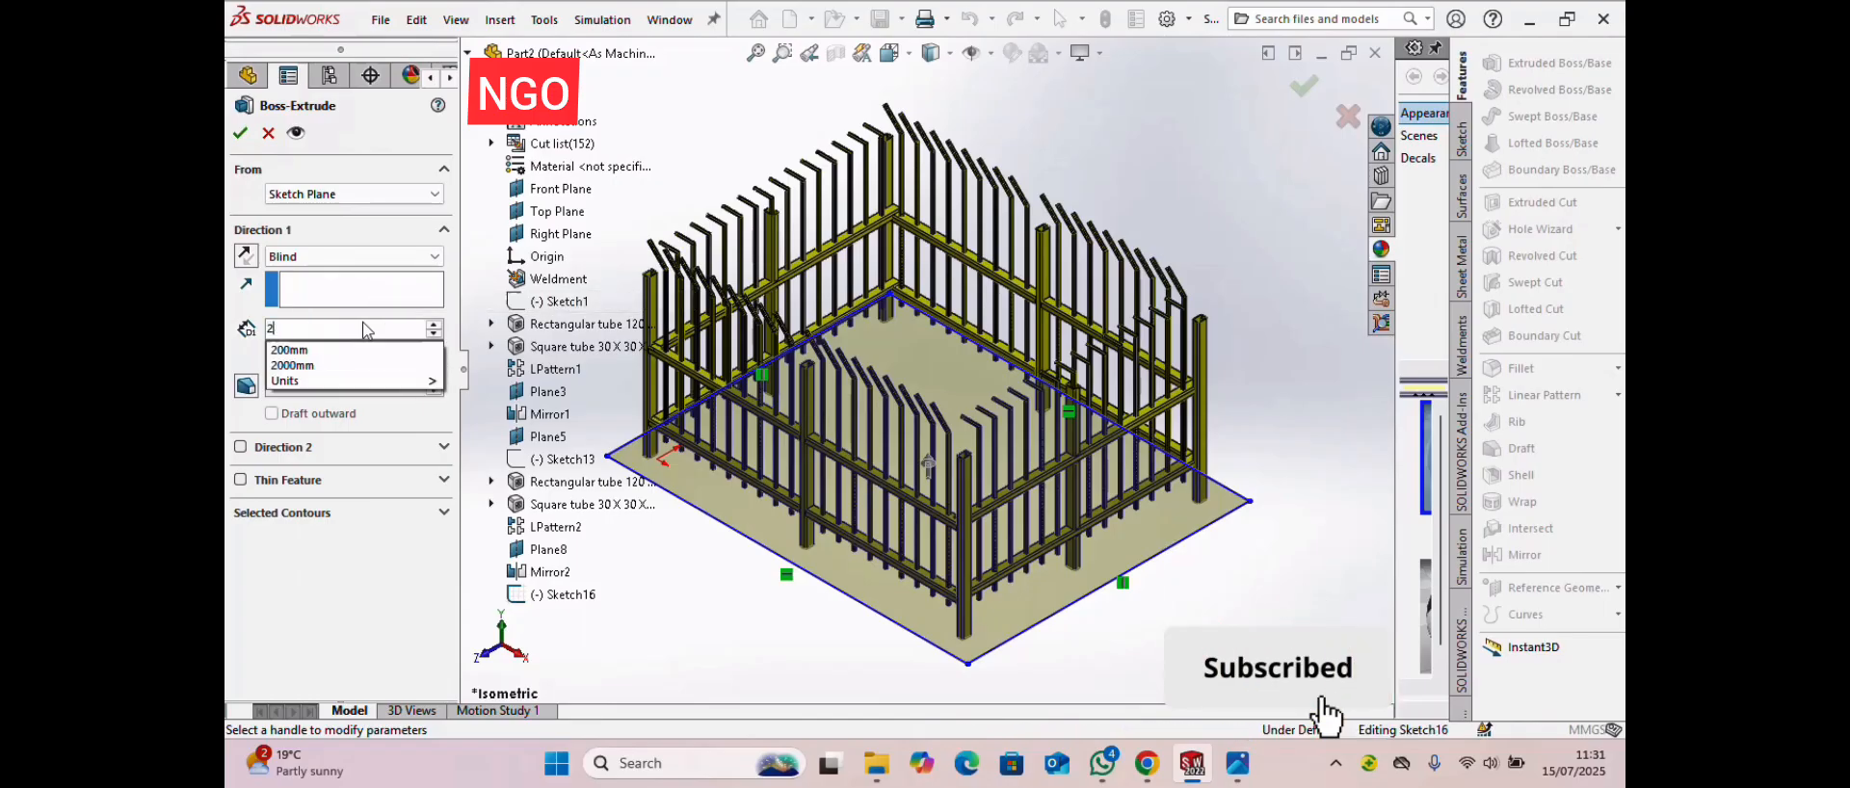
pyautogui.write('00')
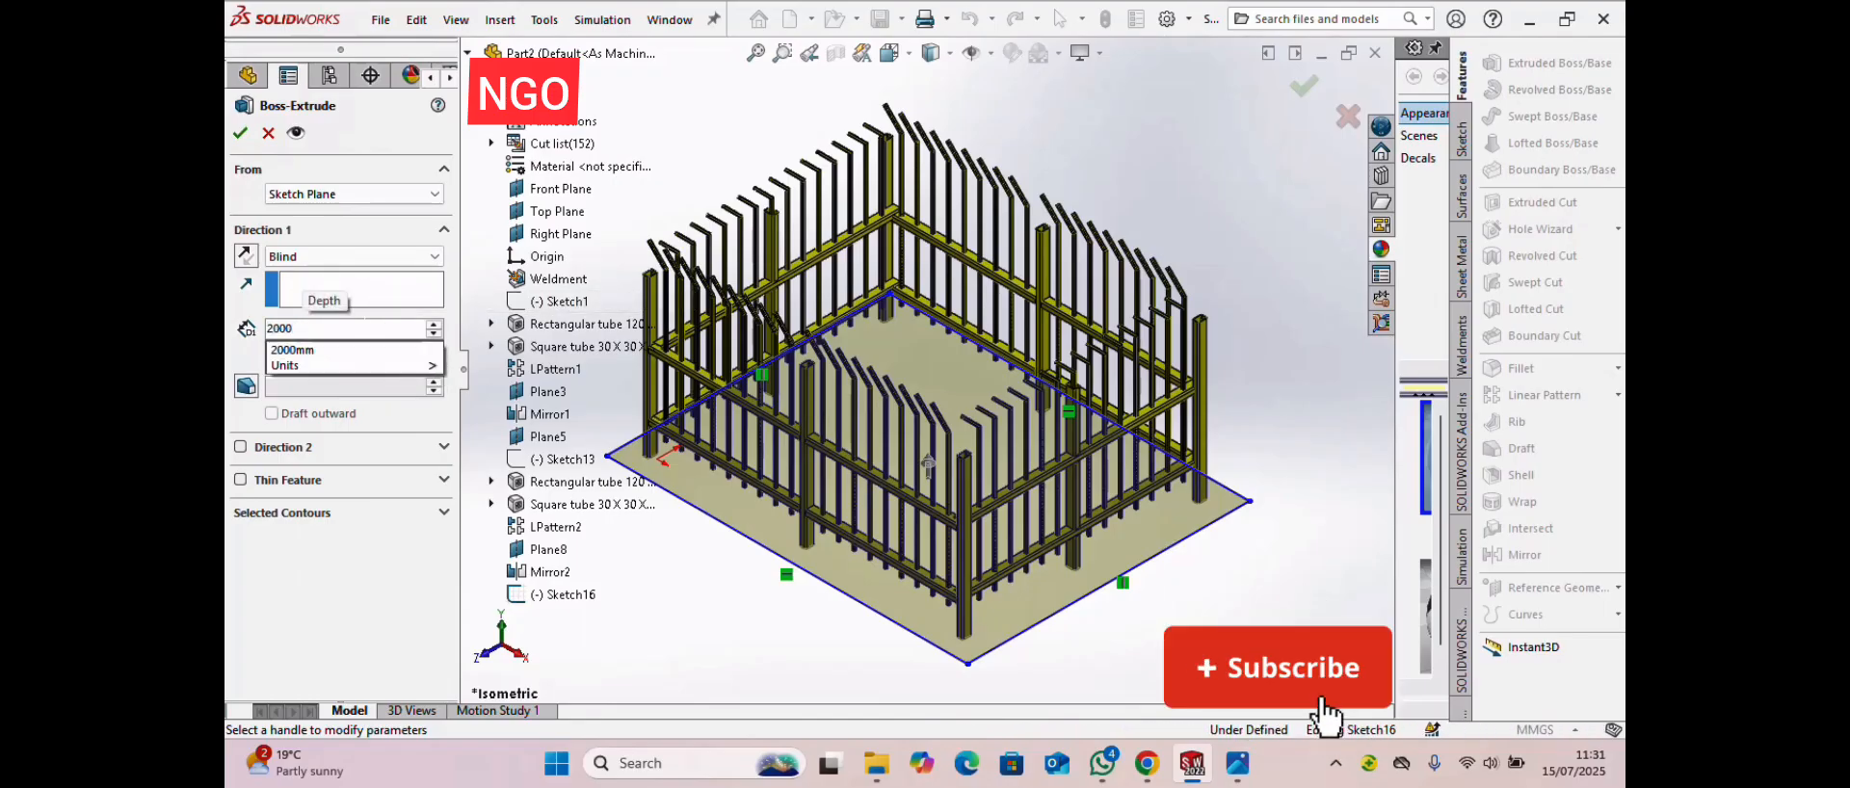
pyautogui.write('.0')
pyautogui.press('BackSpace')
pyautogui.press('Return')
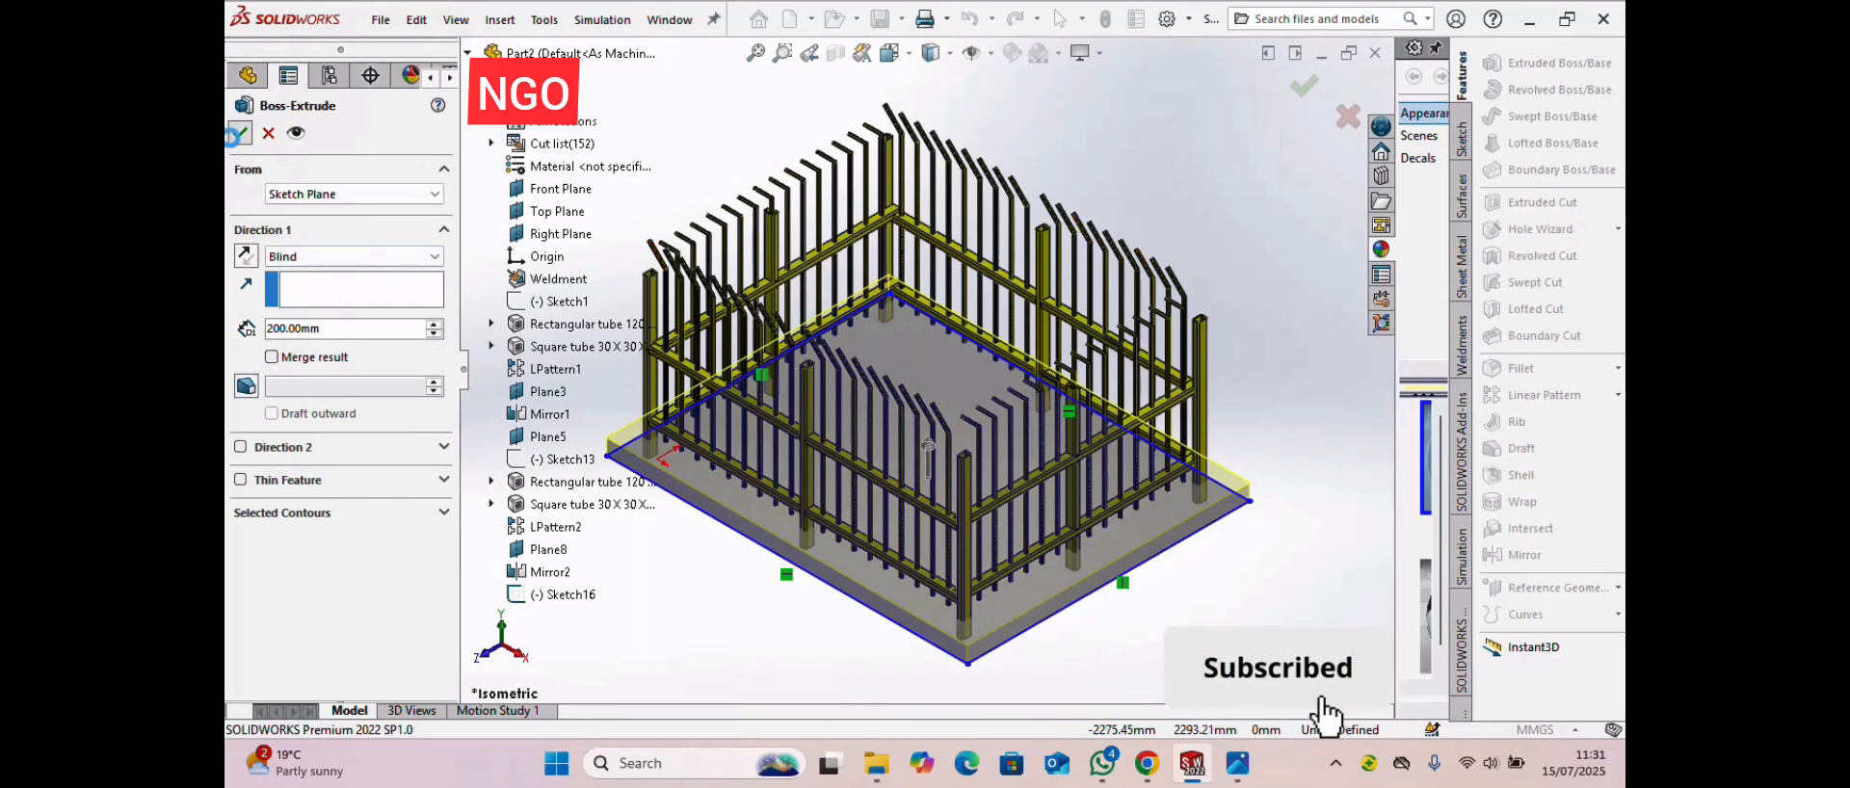
pyautogui.click(237, 133)
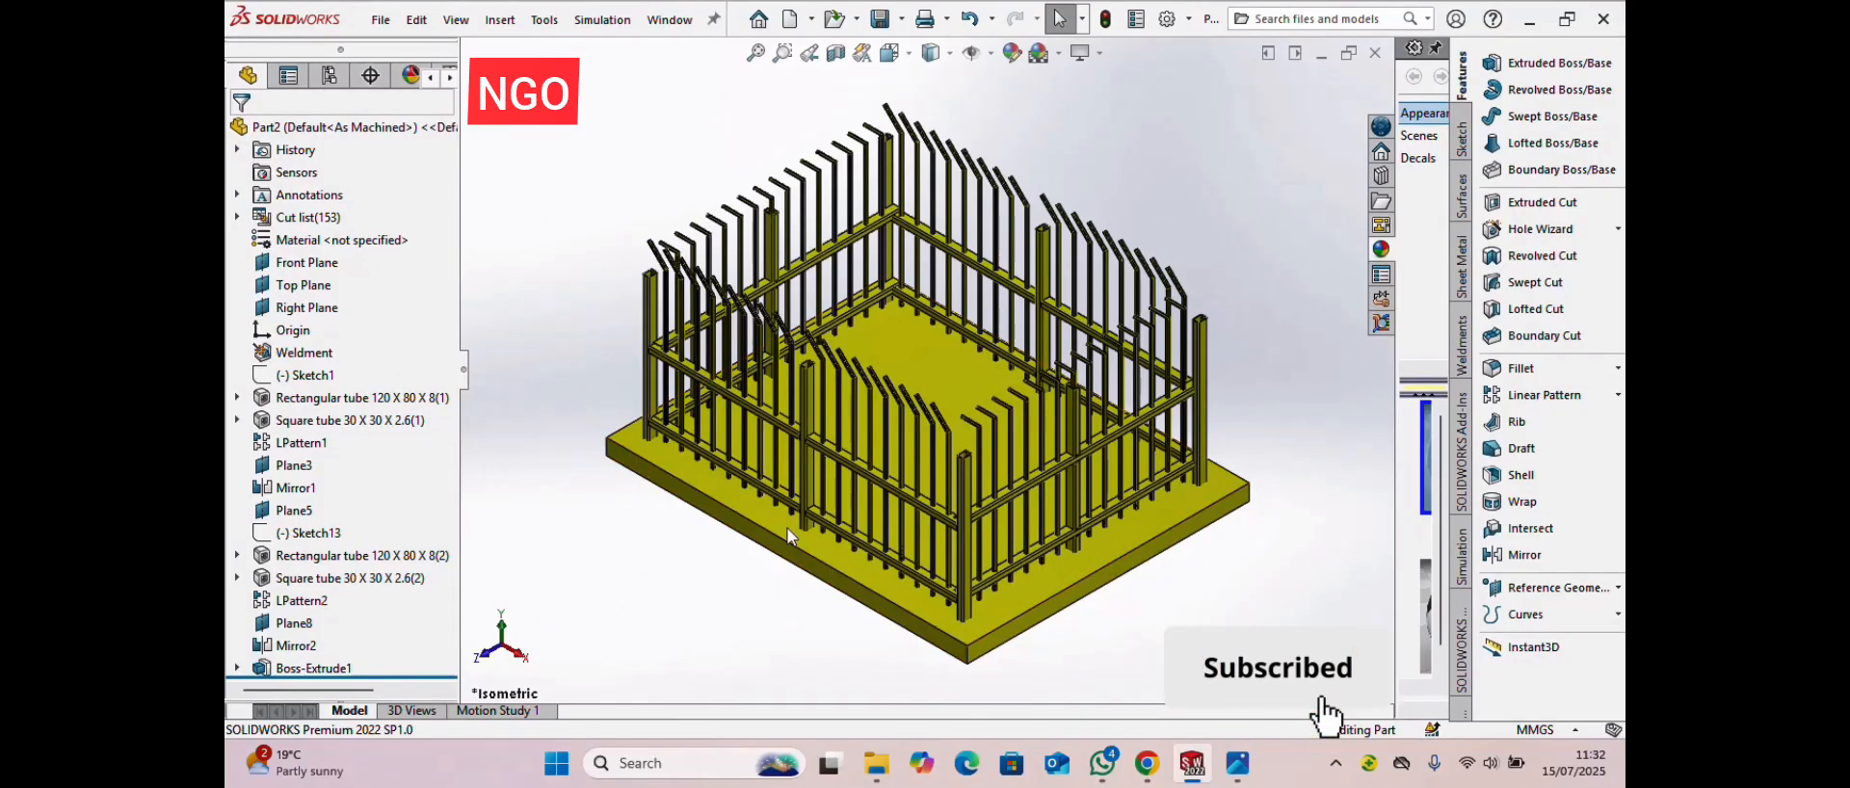
# - Change the whole part's colour to a pale yellow from the standard colours, after trying orange and green
pyautogui.scroll(3, 1125, 439)
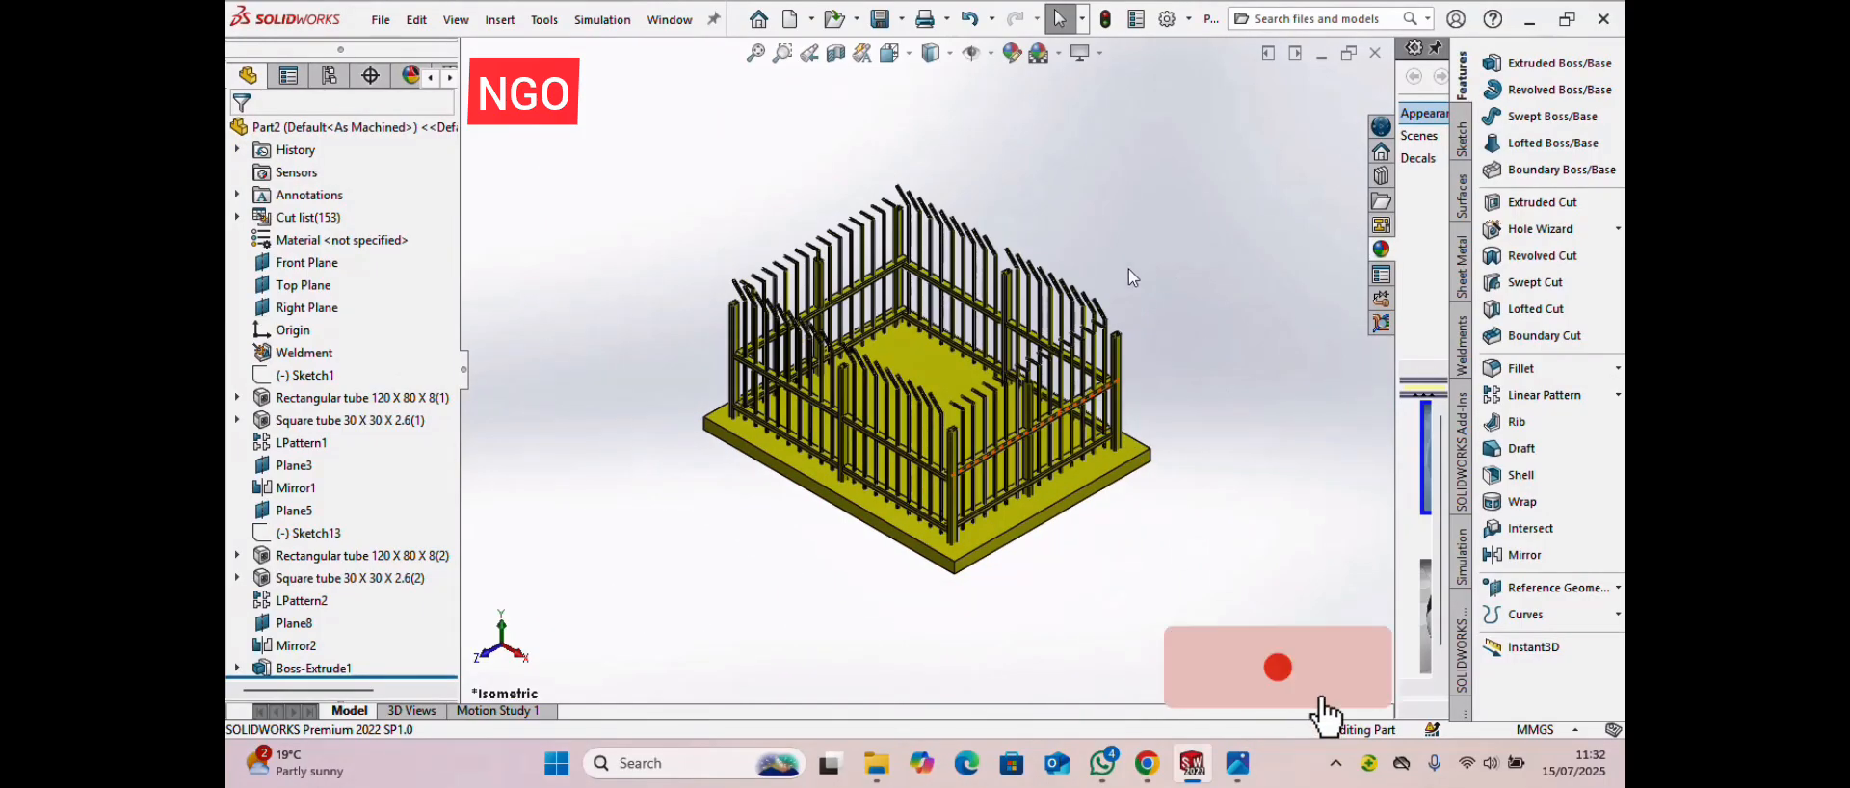
pyautogui.click(1014, 56)
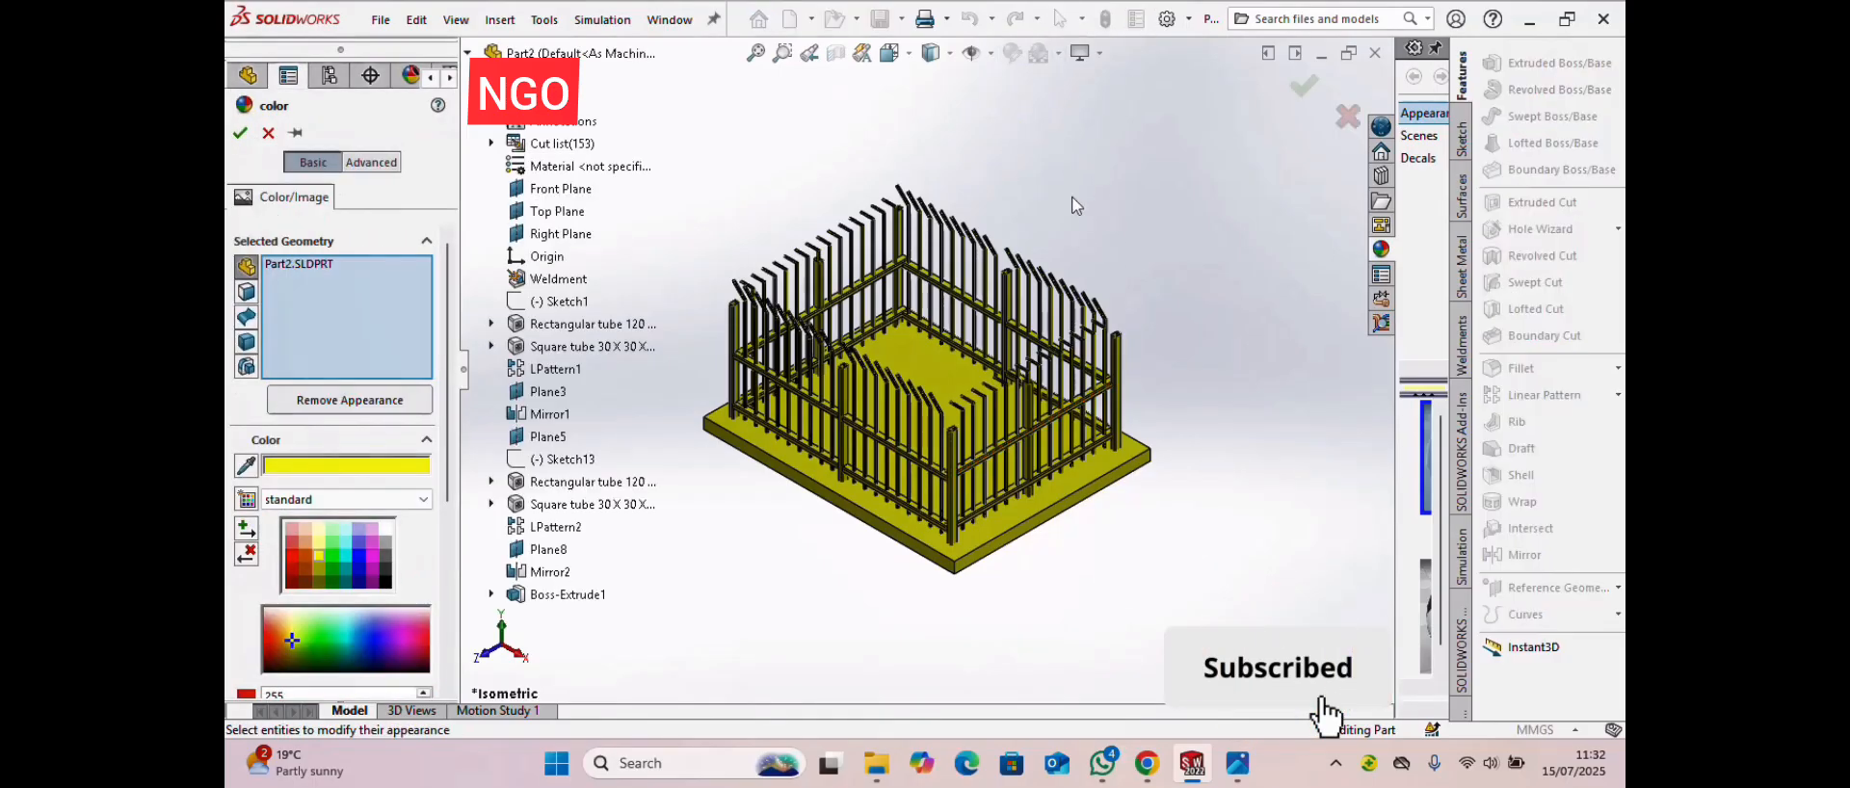
pyautogui.click(306, 544)
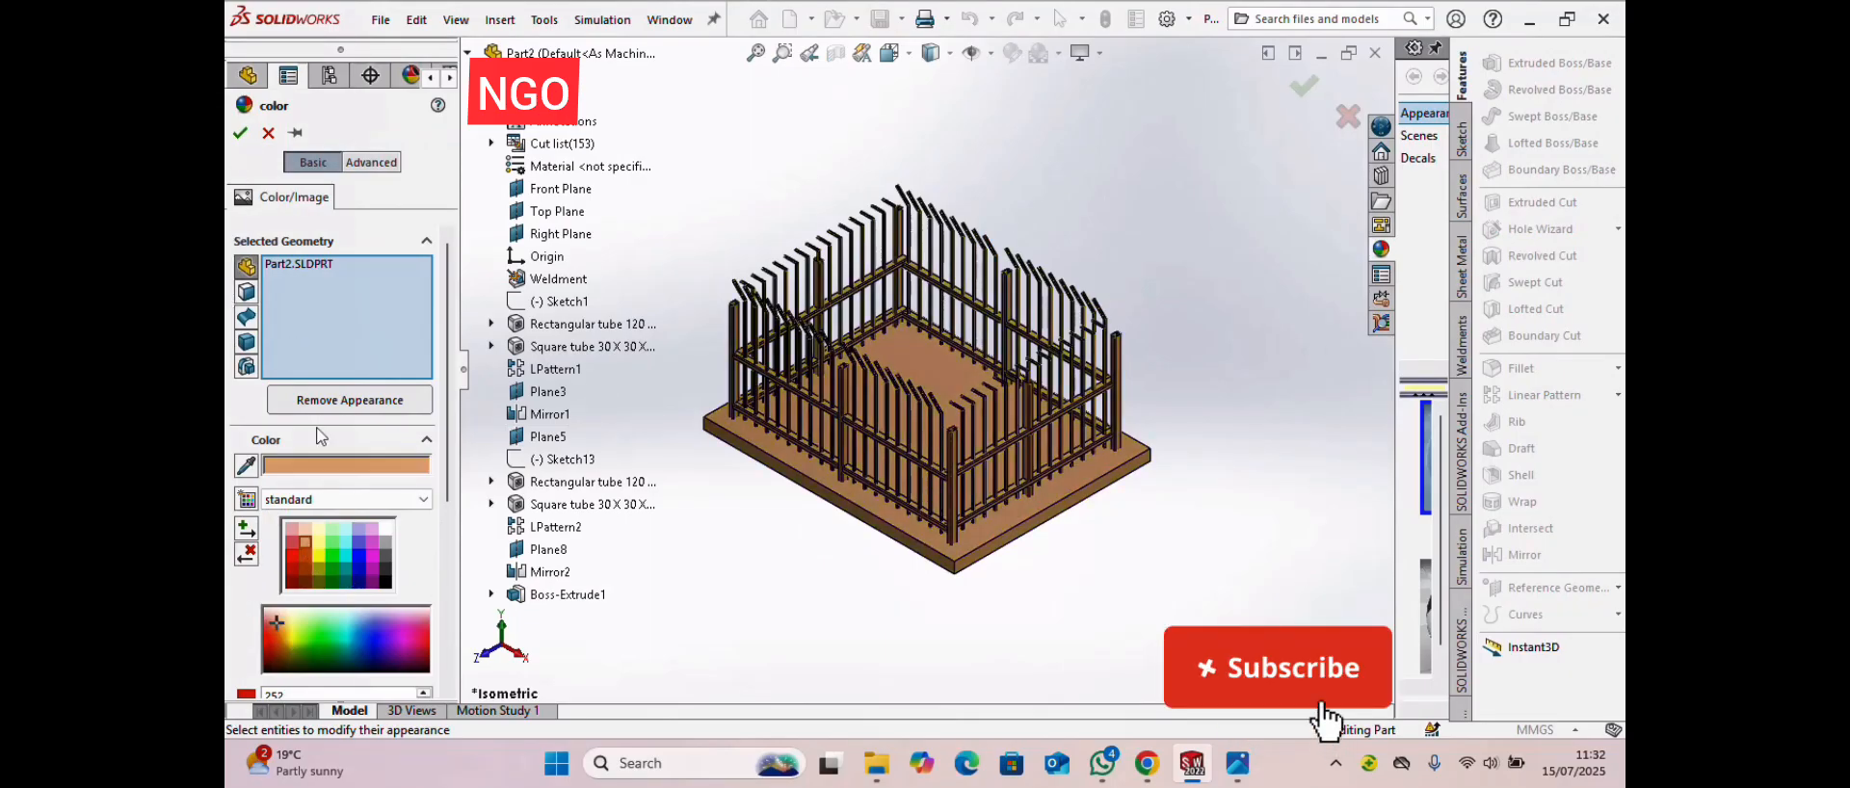
pyautogui.click(333, 544)
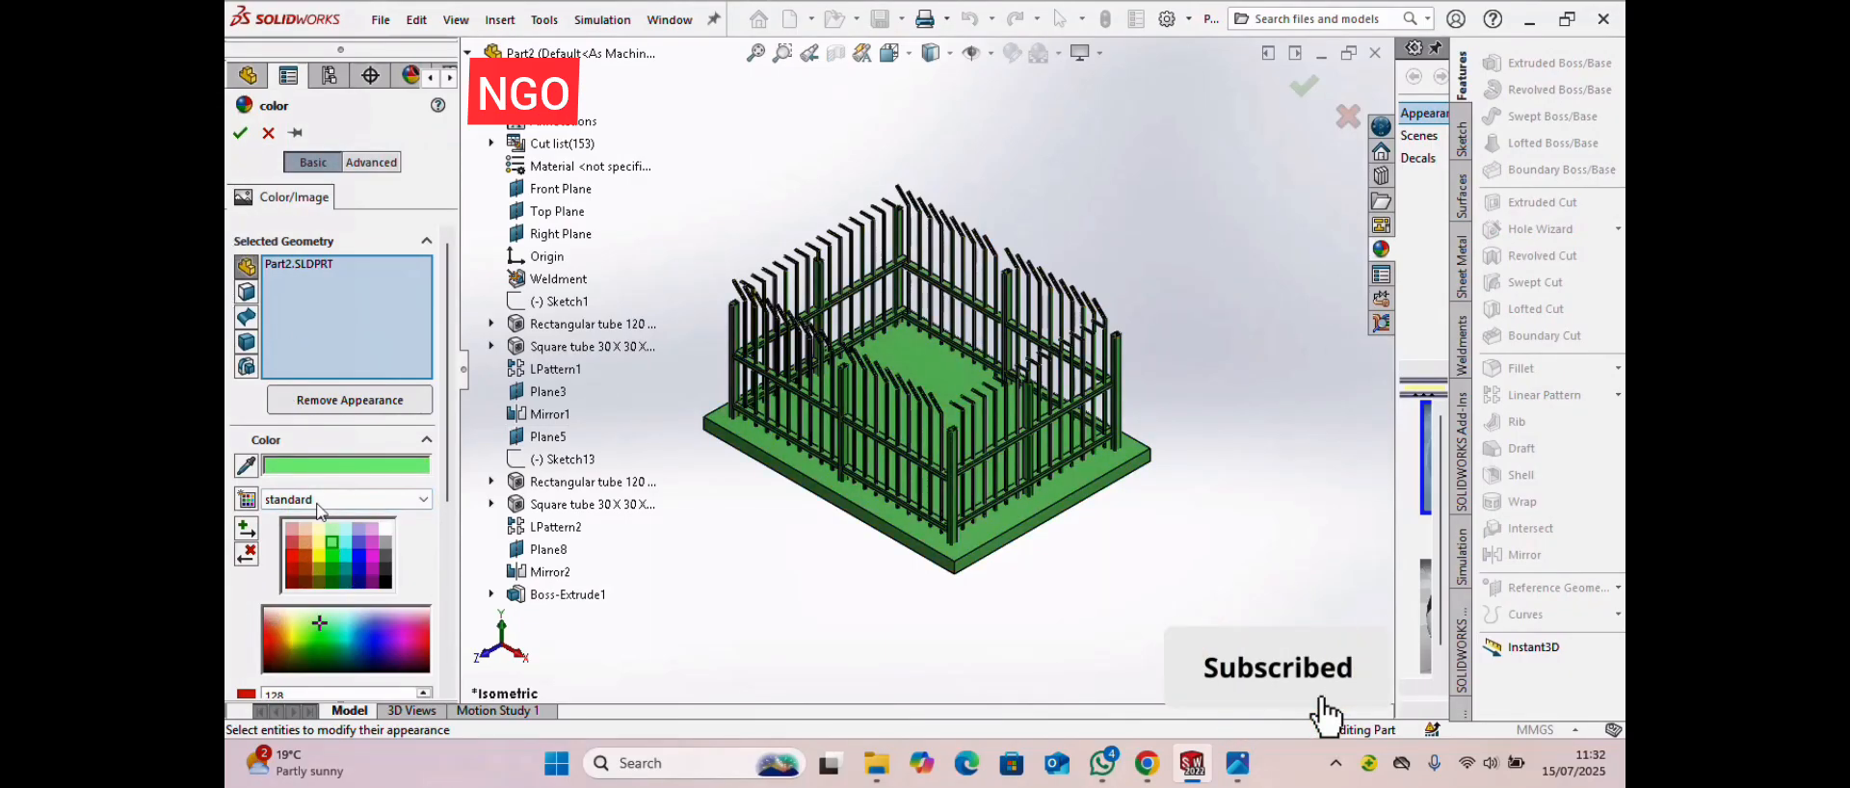
pyautogui.click(319, 542)
pyautogui.click(240, 134)
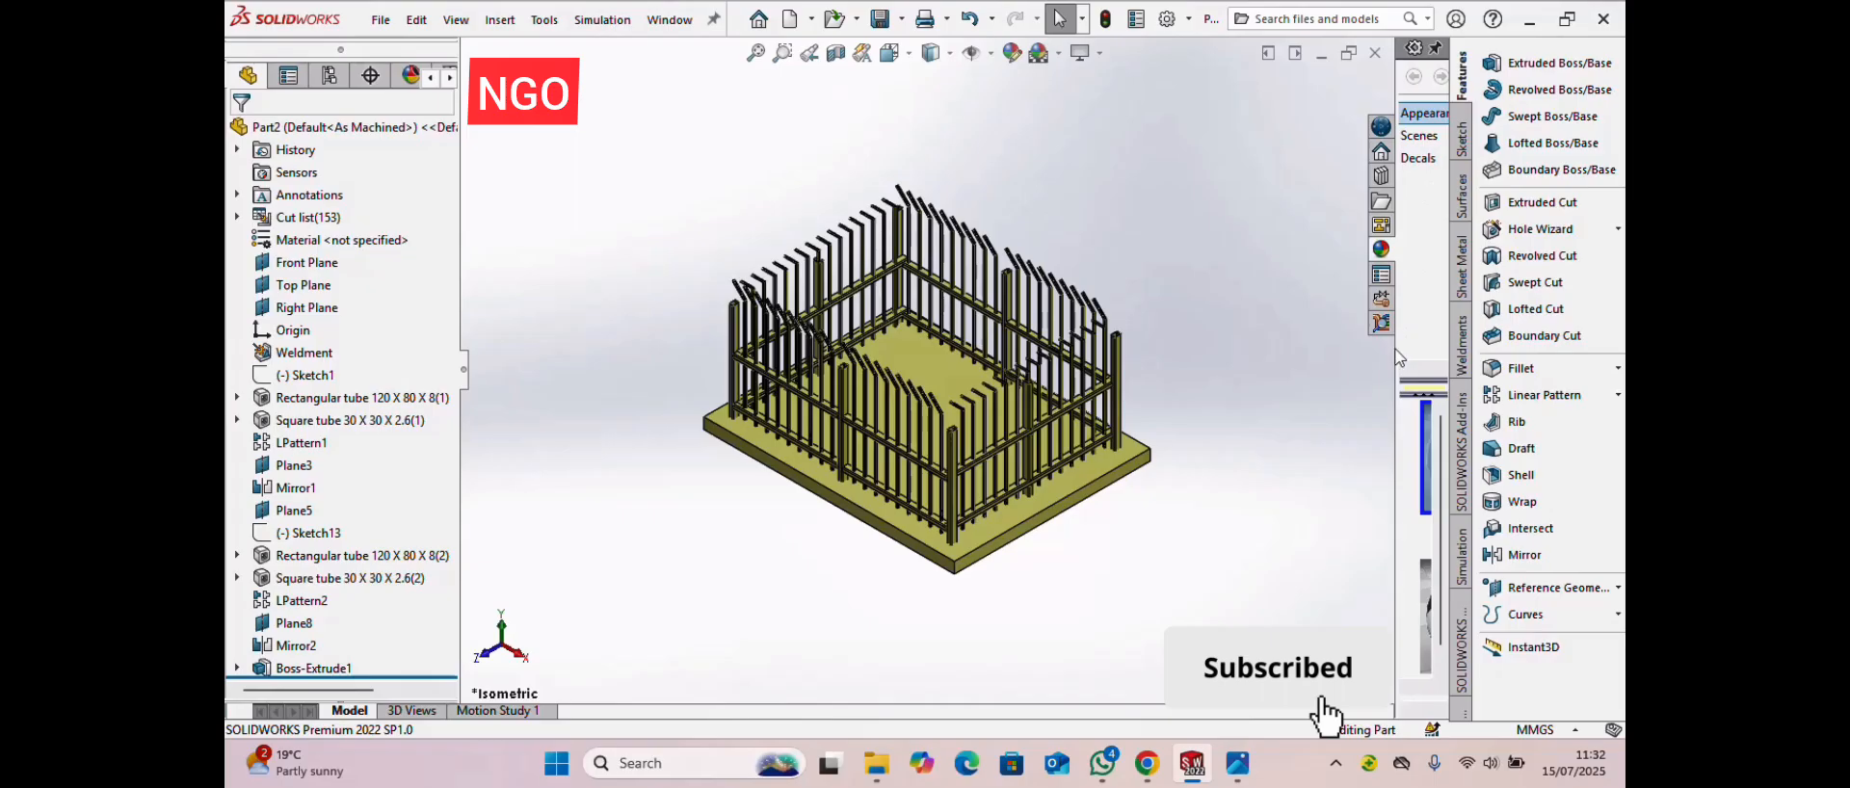
# - Widen the appearance library and apply the granite appearance from the architectural stones to the base slab's body only
pyautogui.moveTo(1398, 357); pyautogui.dragTo(1347, 349)
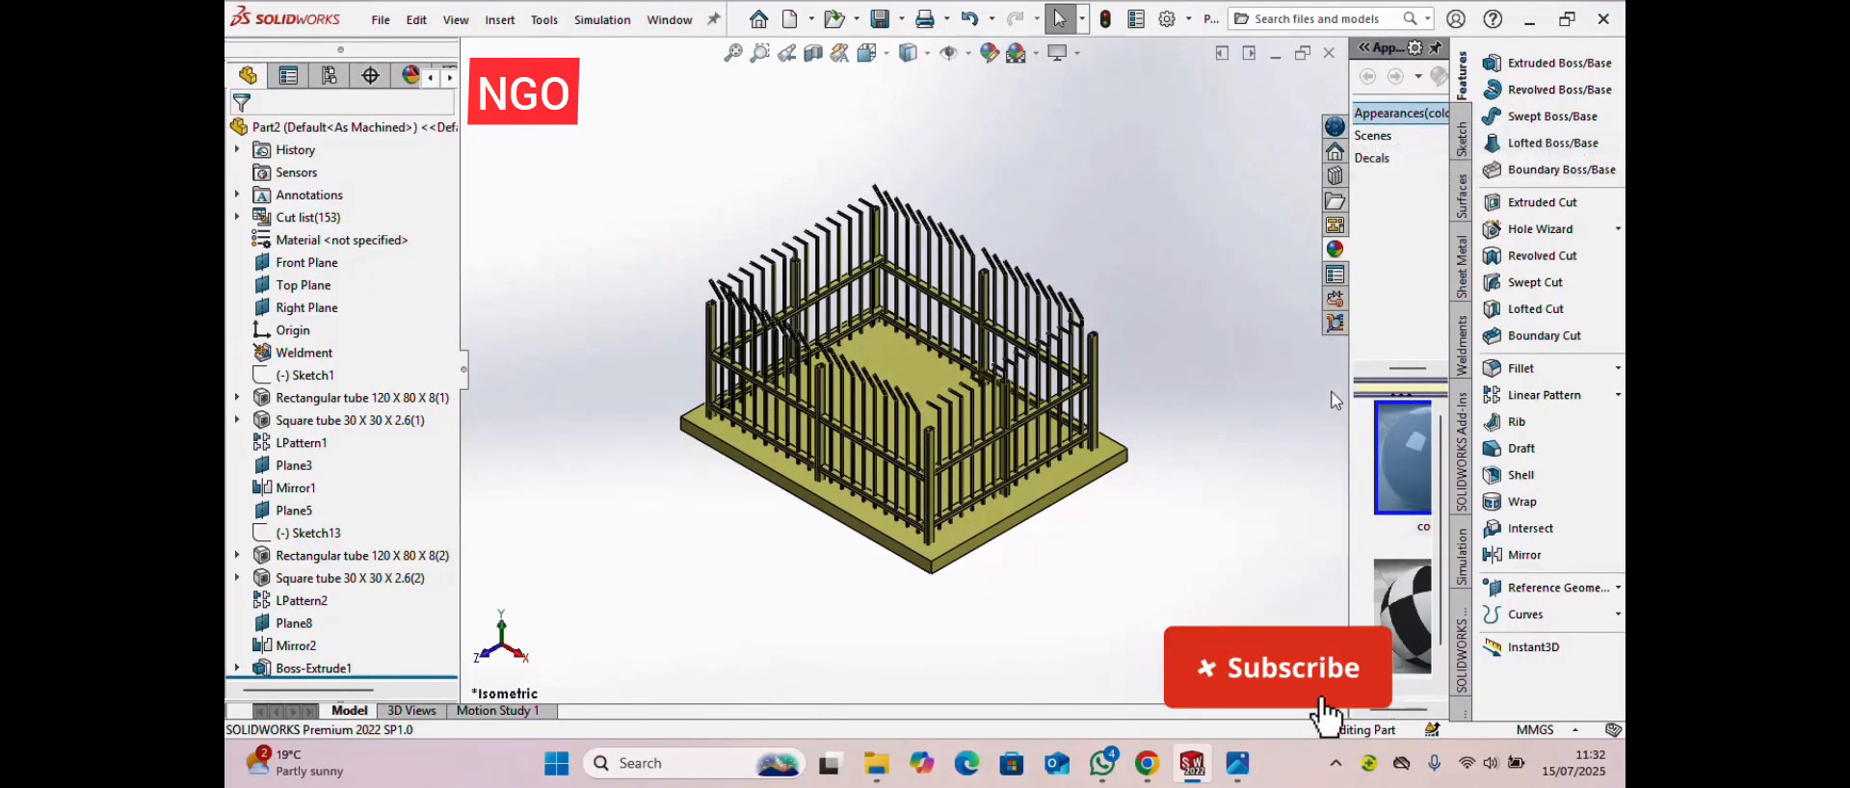
pyautogui.moveTo(1353, 349); pyautogui.dragTo(1289, 342)
pyautogui.click(1303, 113)
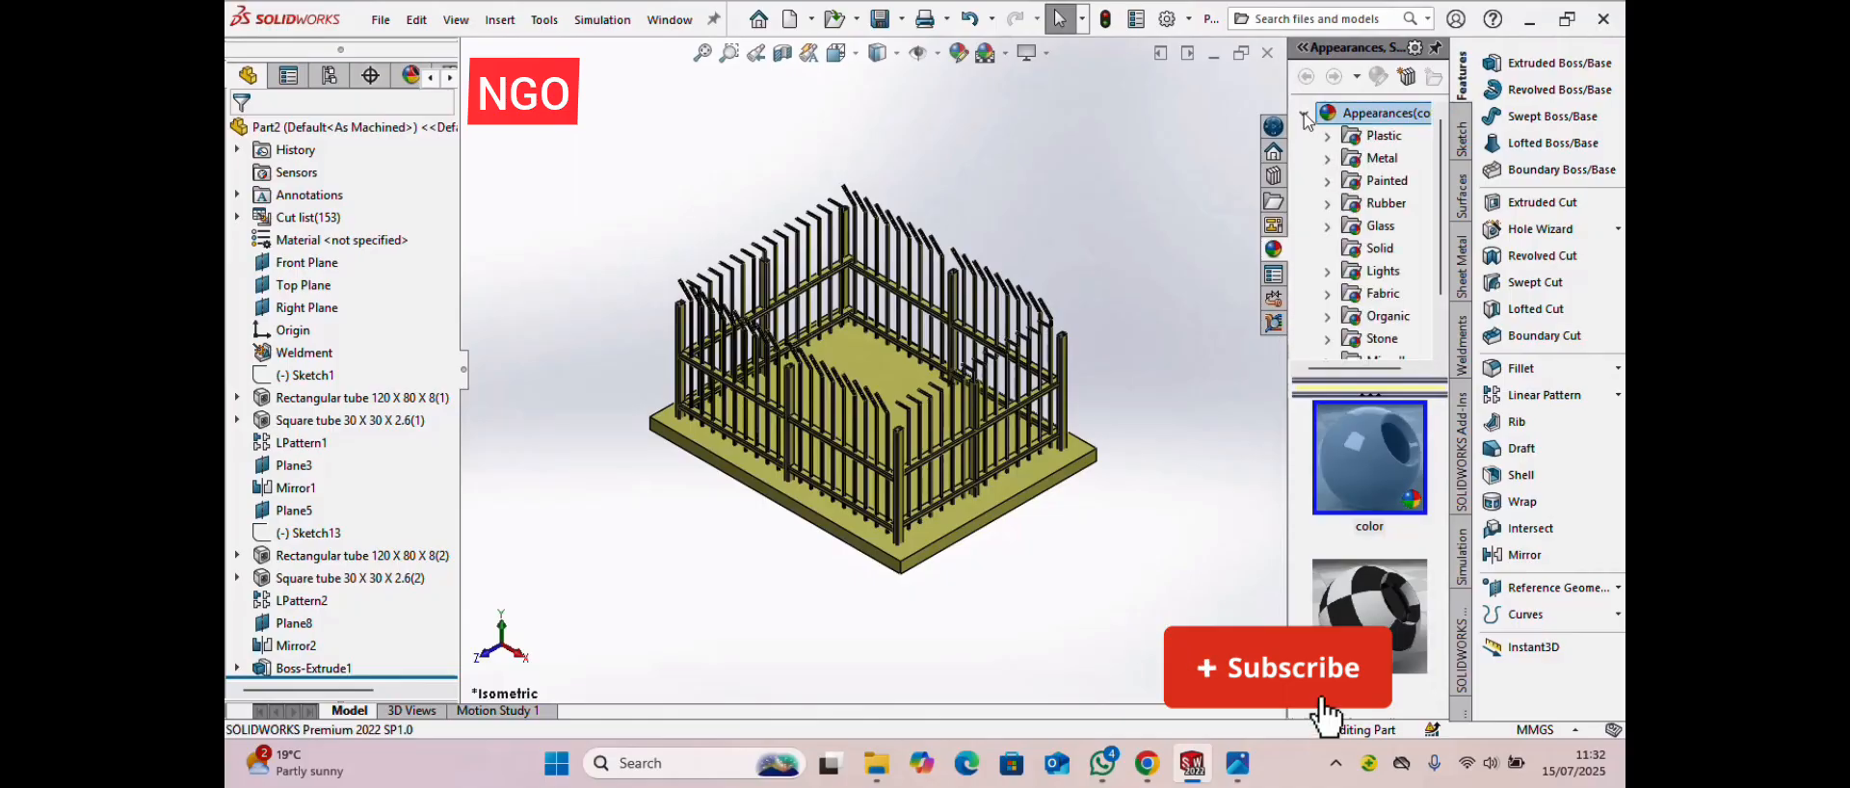
pyautogui.click(1327, 340)
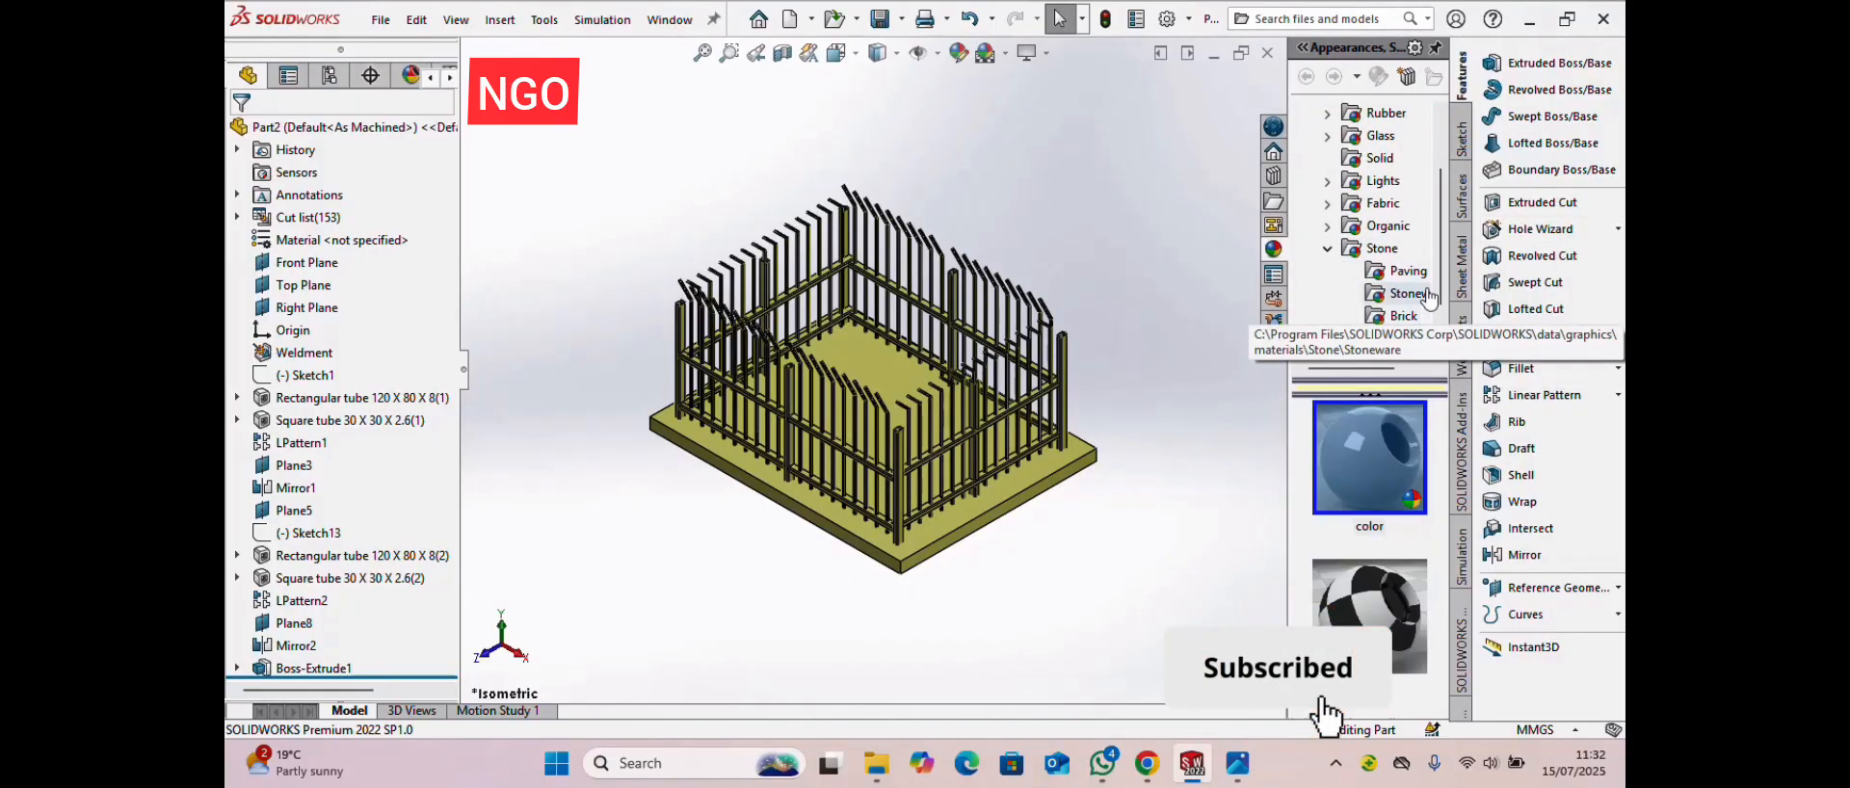
pyautogui.click(1392, 273)
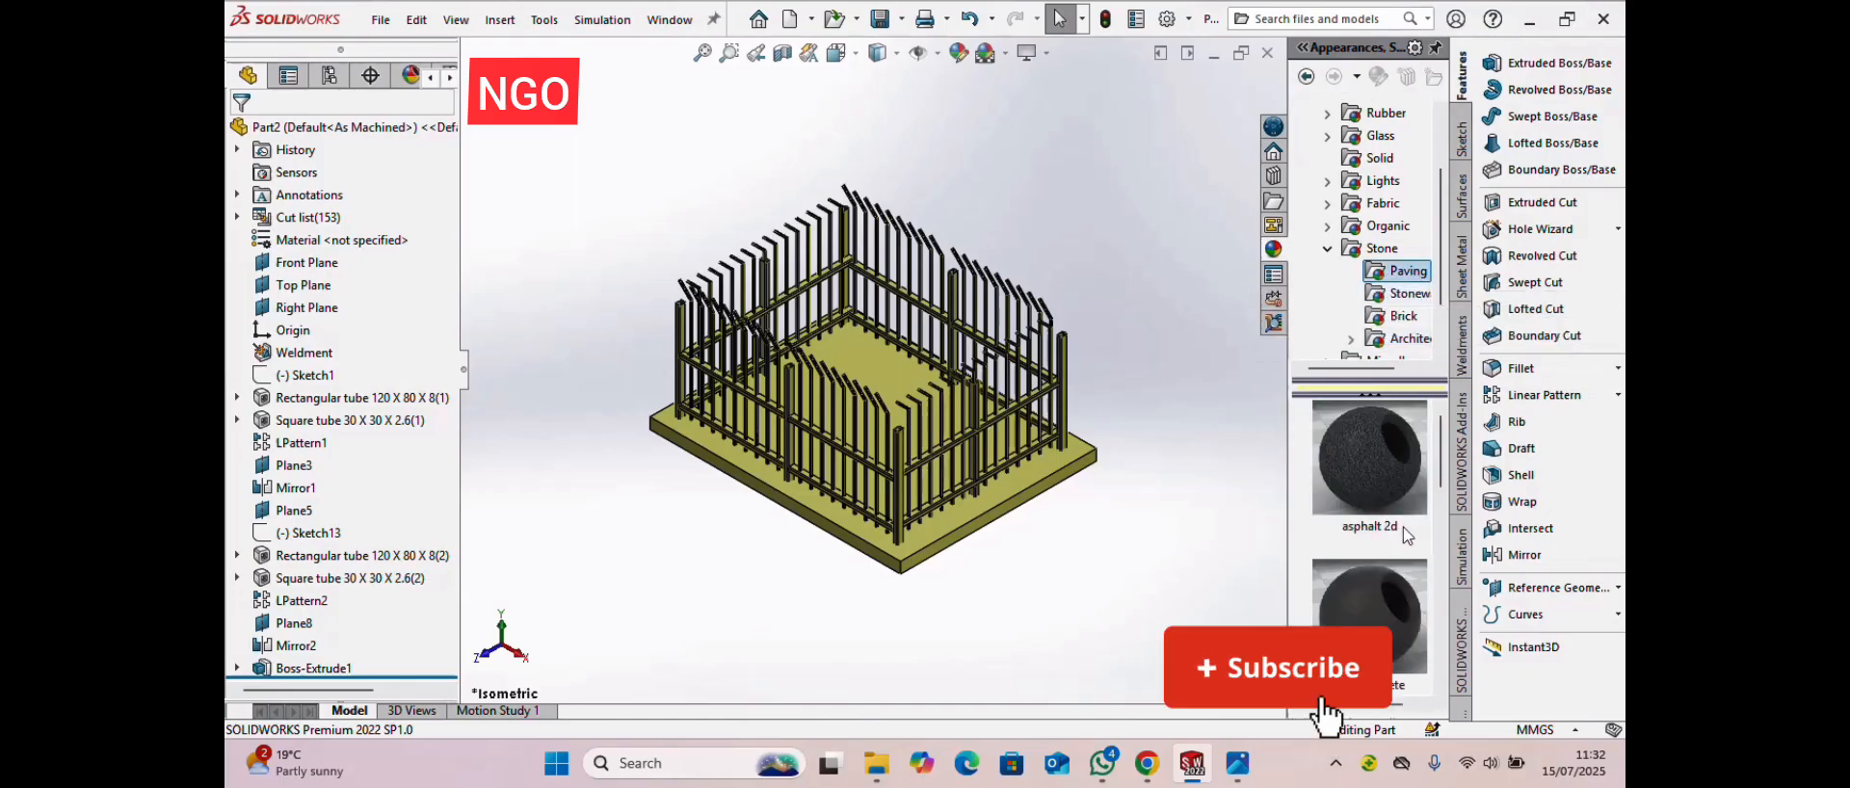
pyautogui.scroll(-1, 1399, 273)
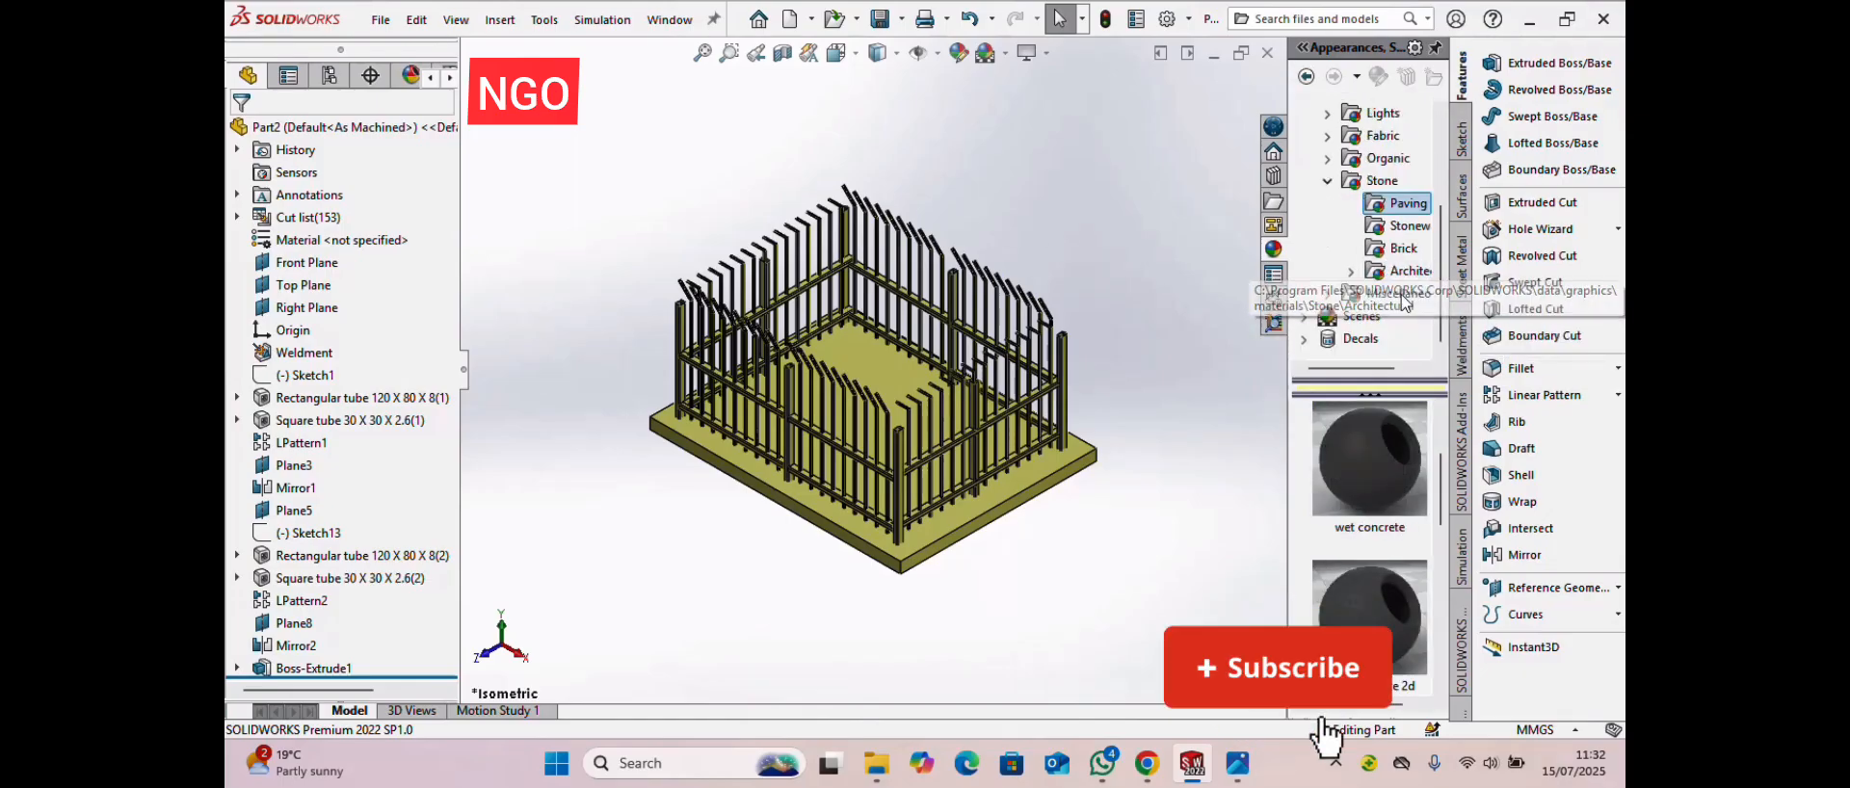
pyautogui.click(1407, 225)
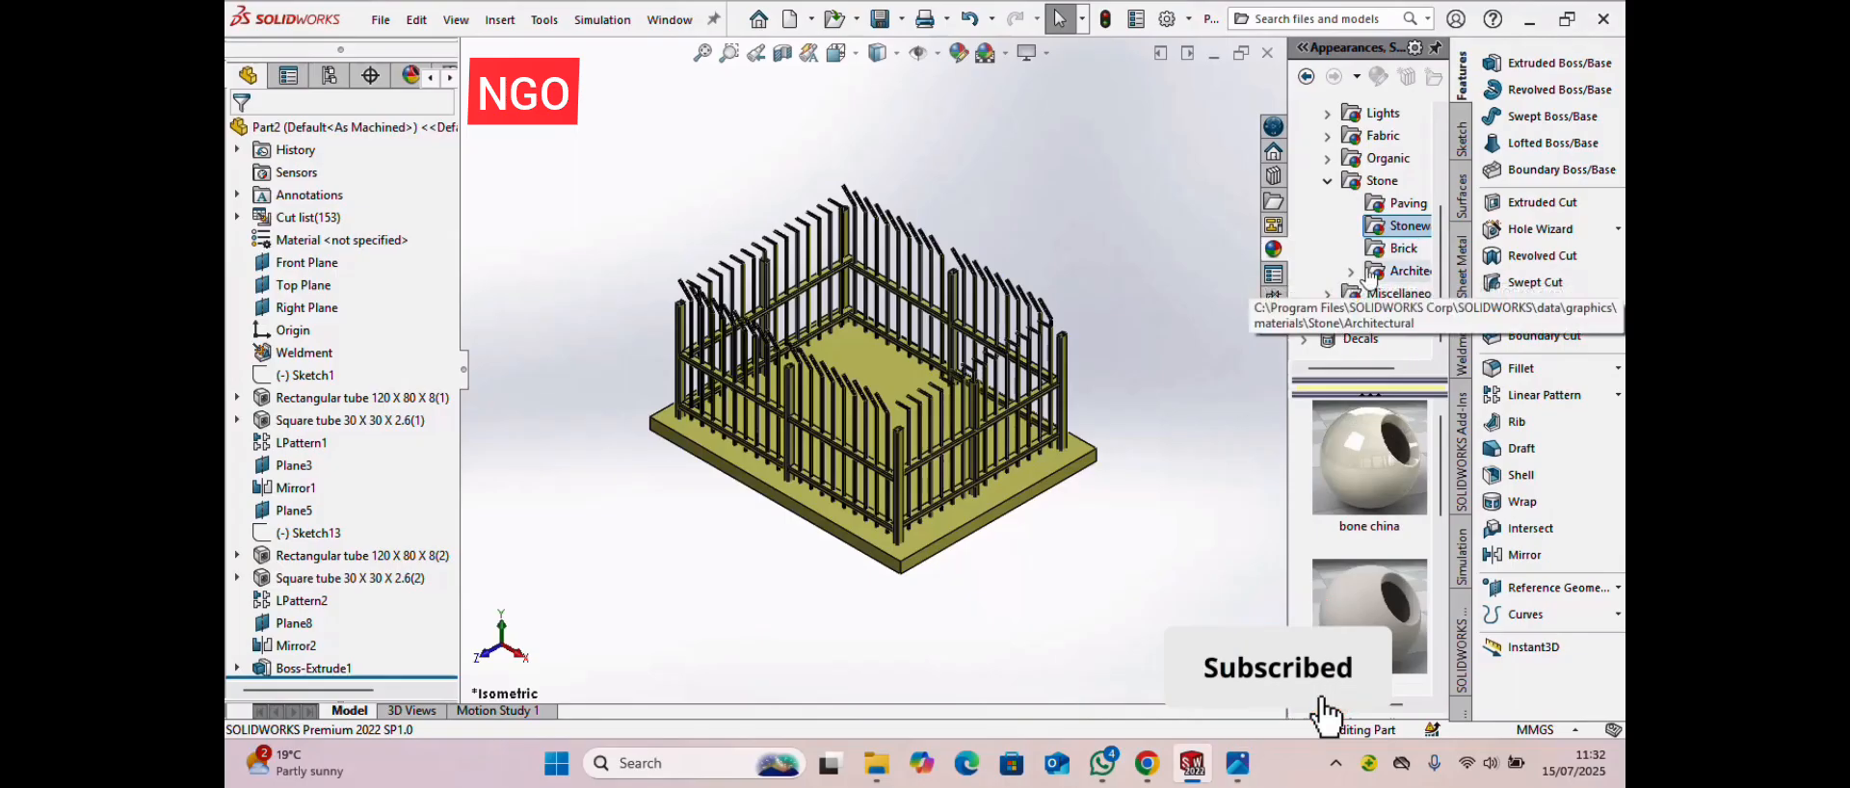
pyautogui.click(1407, 273)
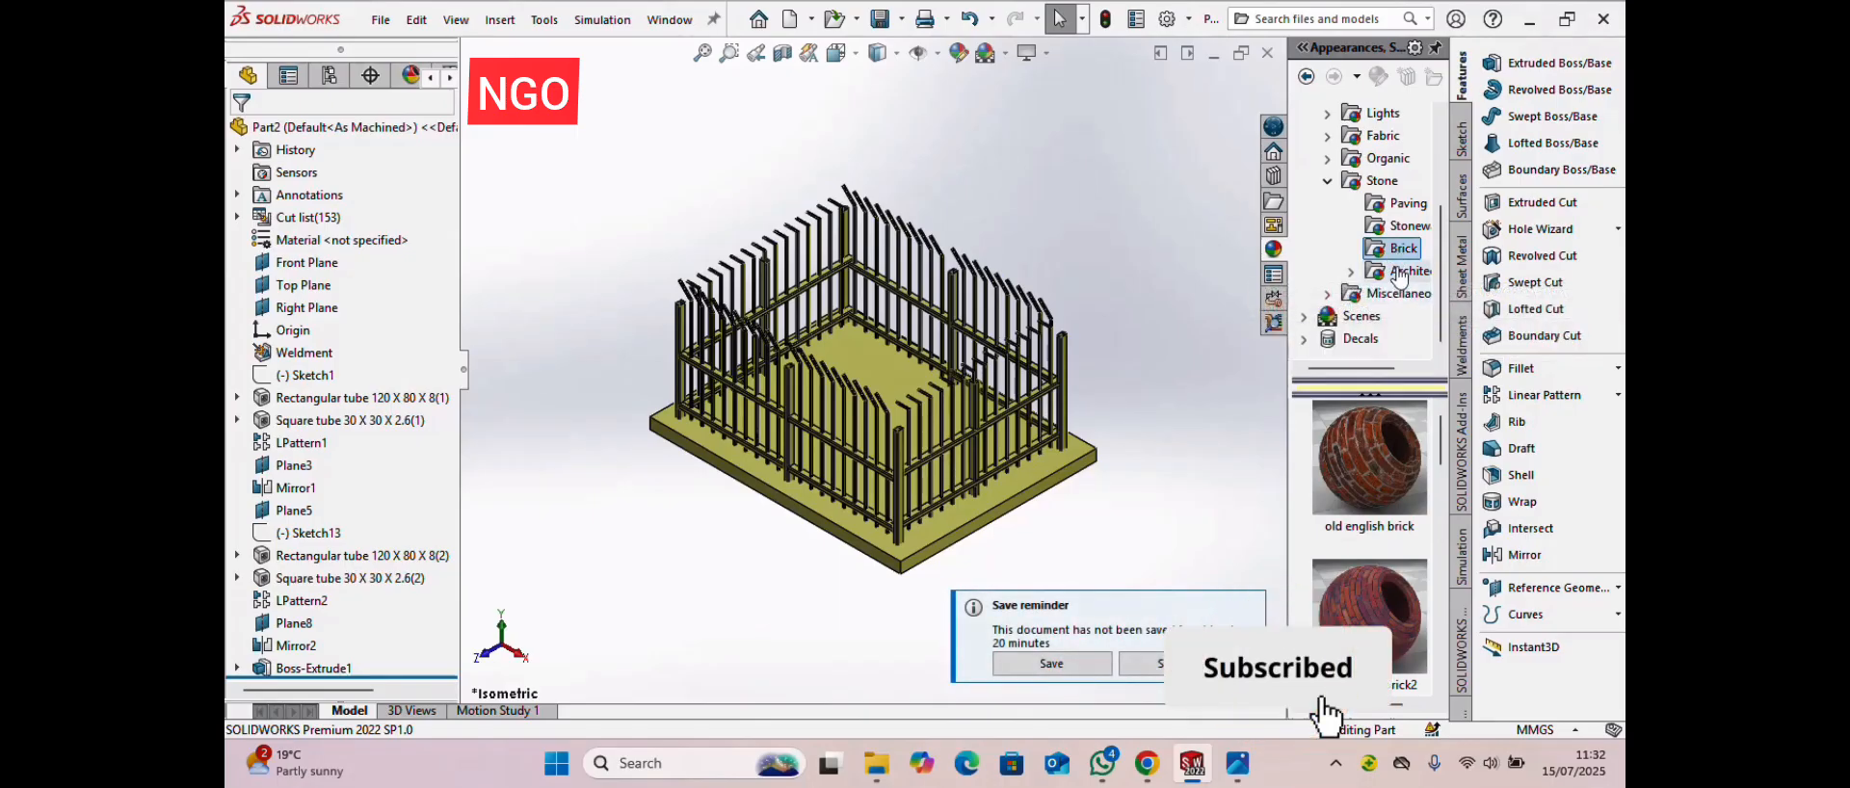
pyautogui.click(1394, 271)
pyautogui.moveTo(1368, 441); pyautogui.dragTo(959, 521)
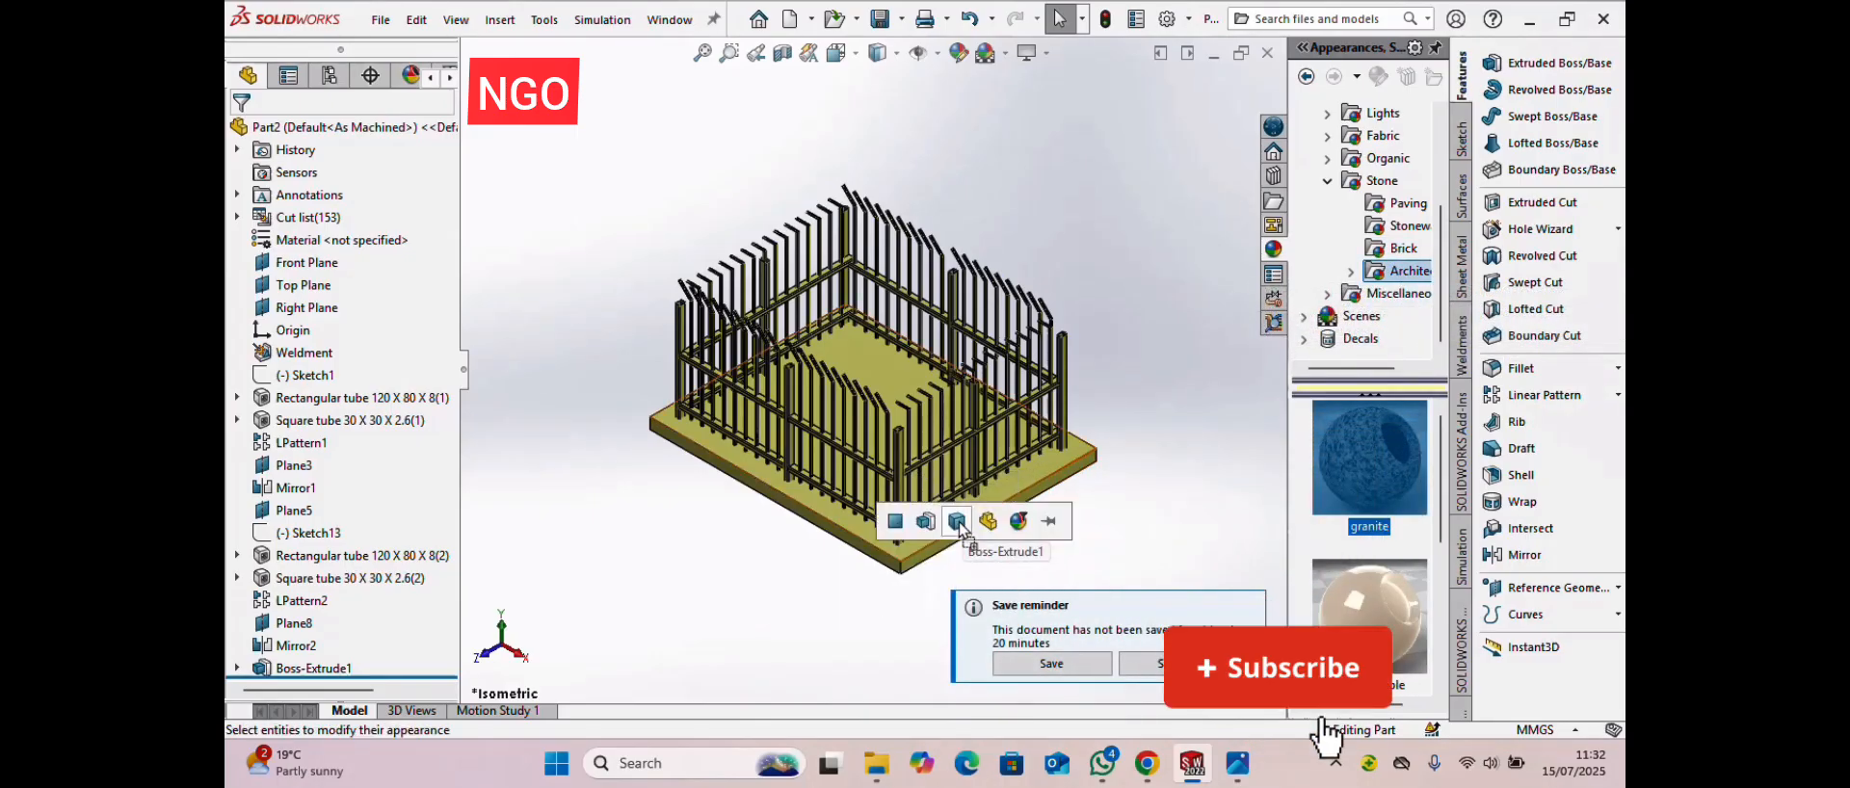
pyautogui.click(959, 522)
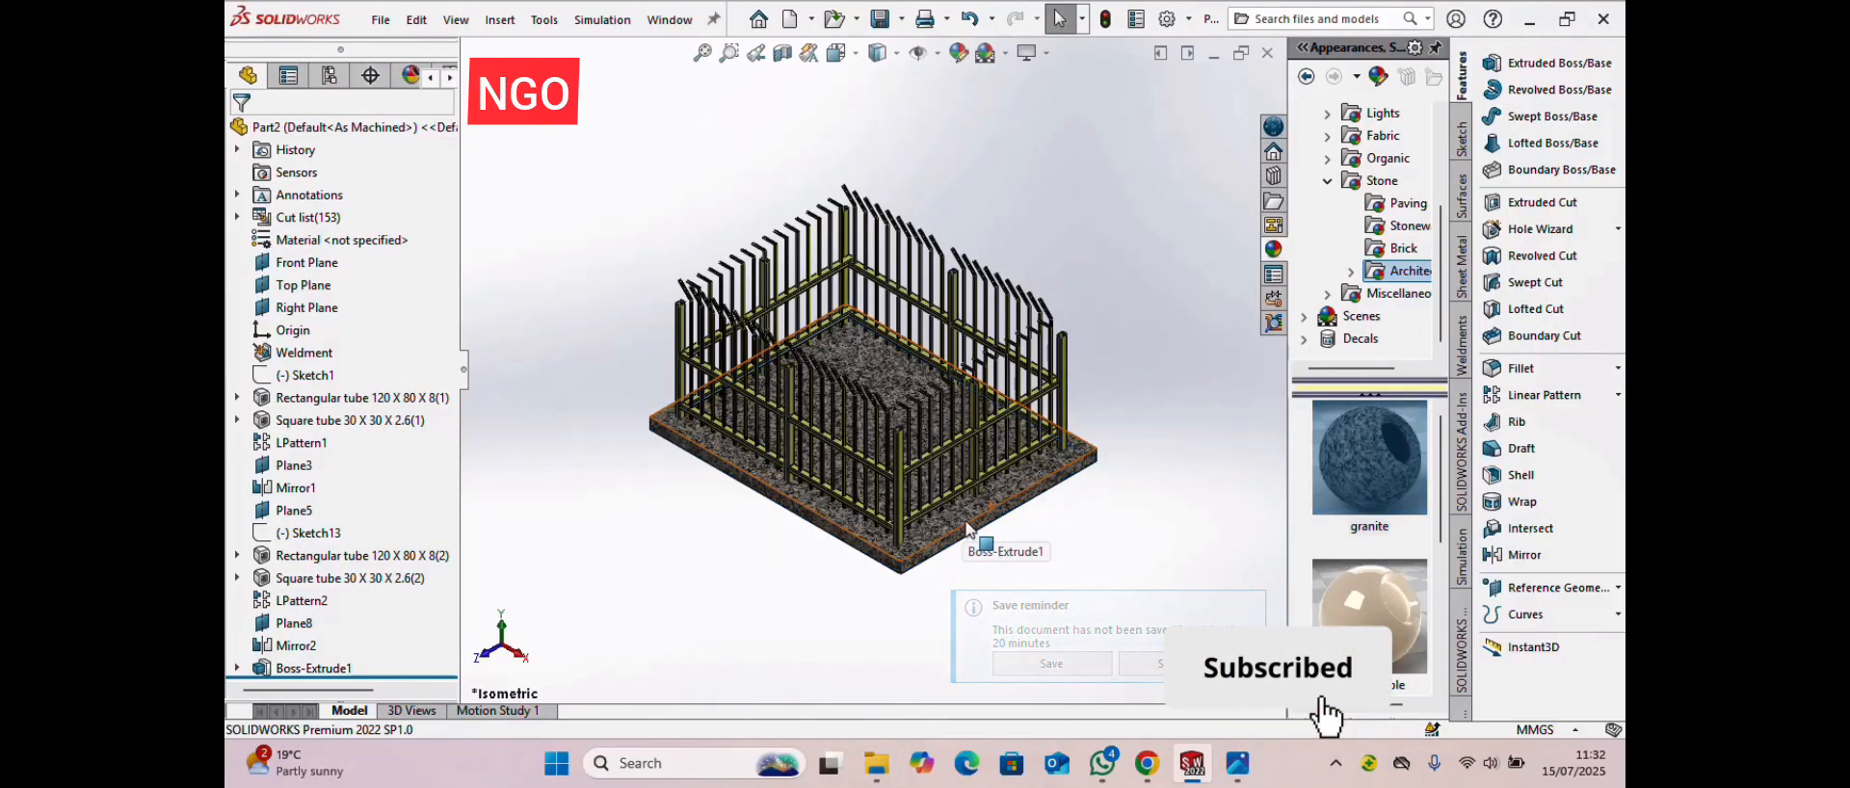
# - Browse the library's organic appearances, including liquid, gemstone, water and wood, for another ground finish
pyautogui.click(1326, 294)
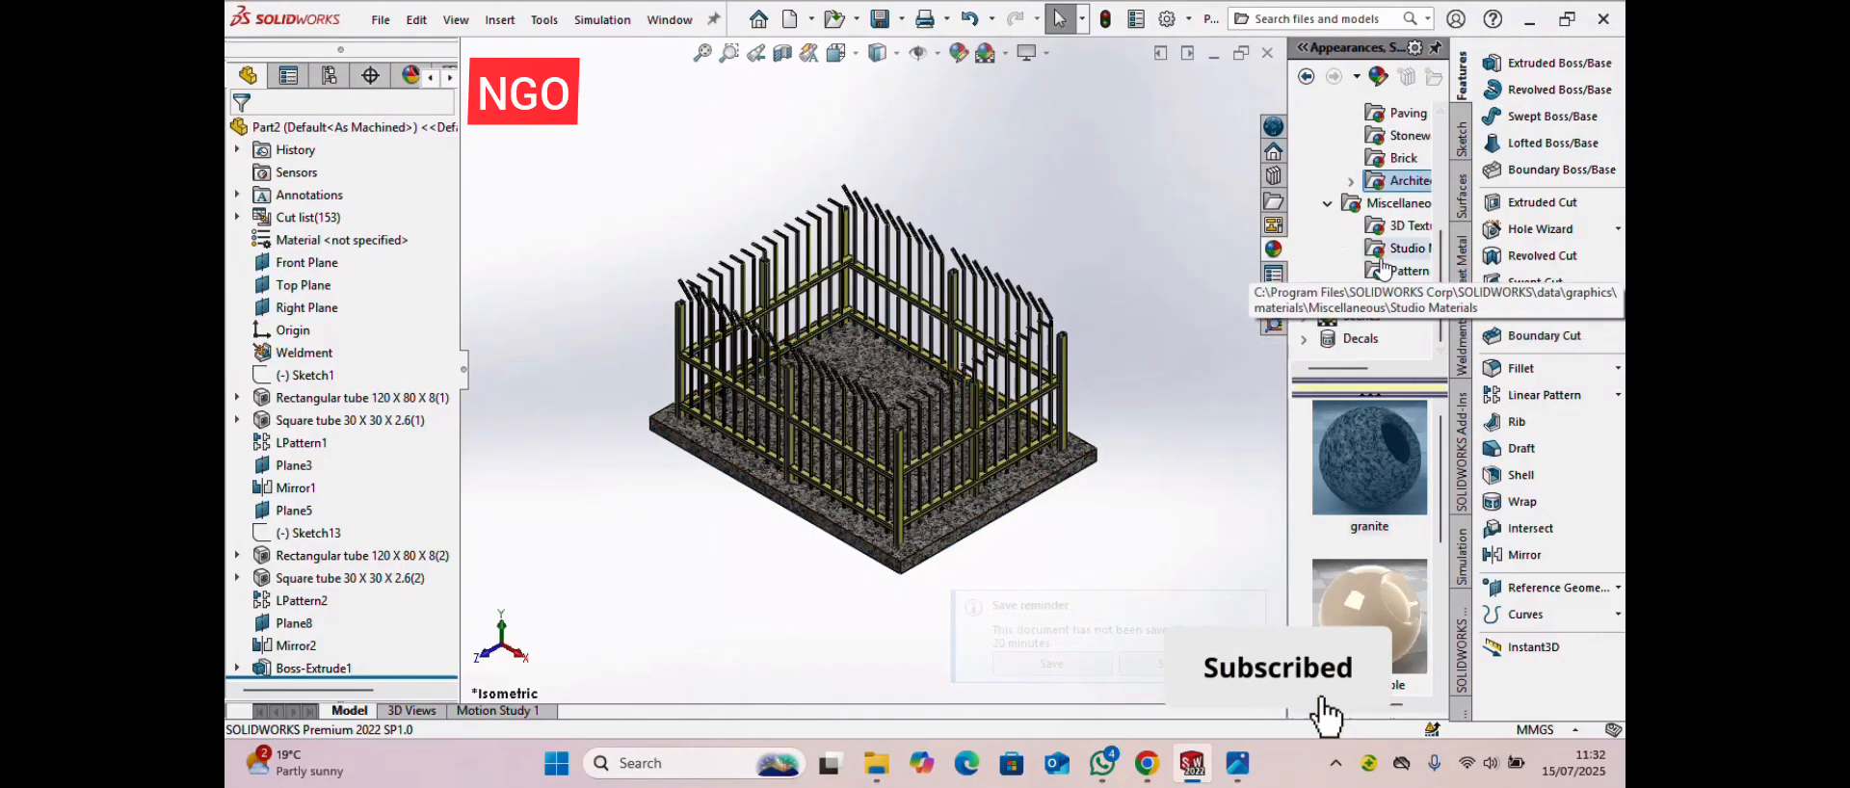
pyautogui.click(1327, 204)
pyautogui.click(1327, 136)
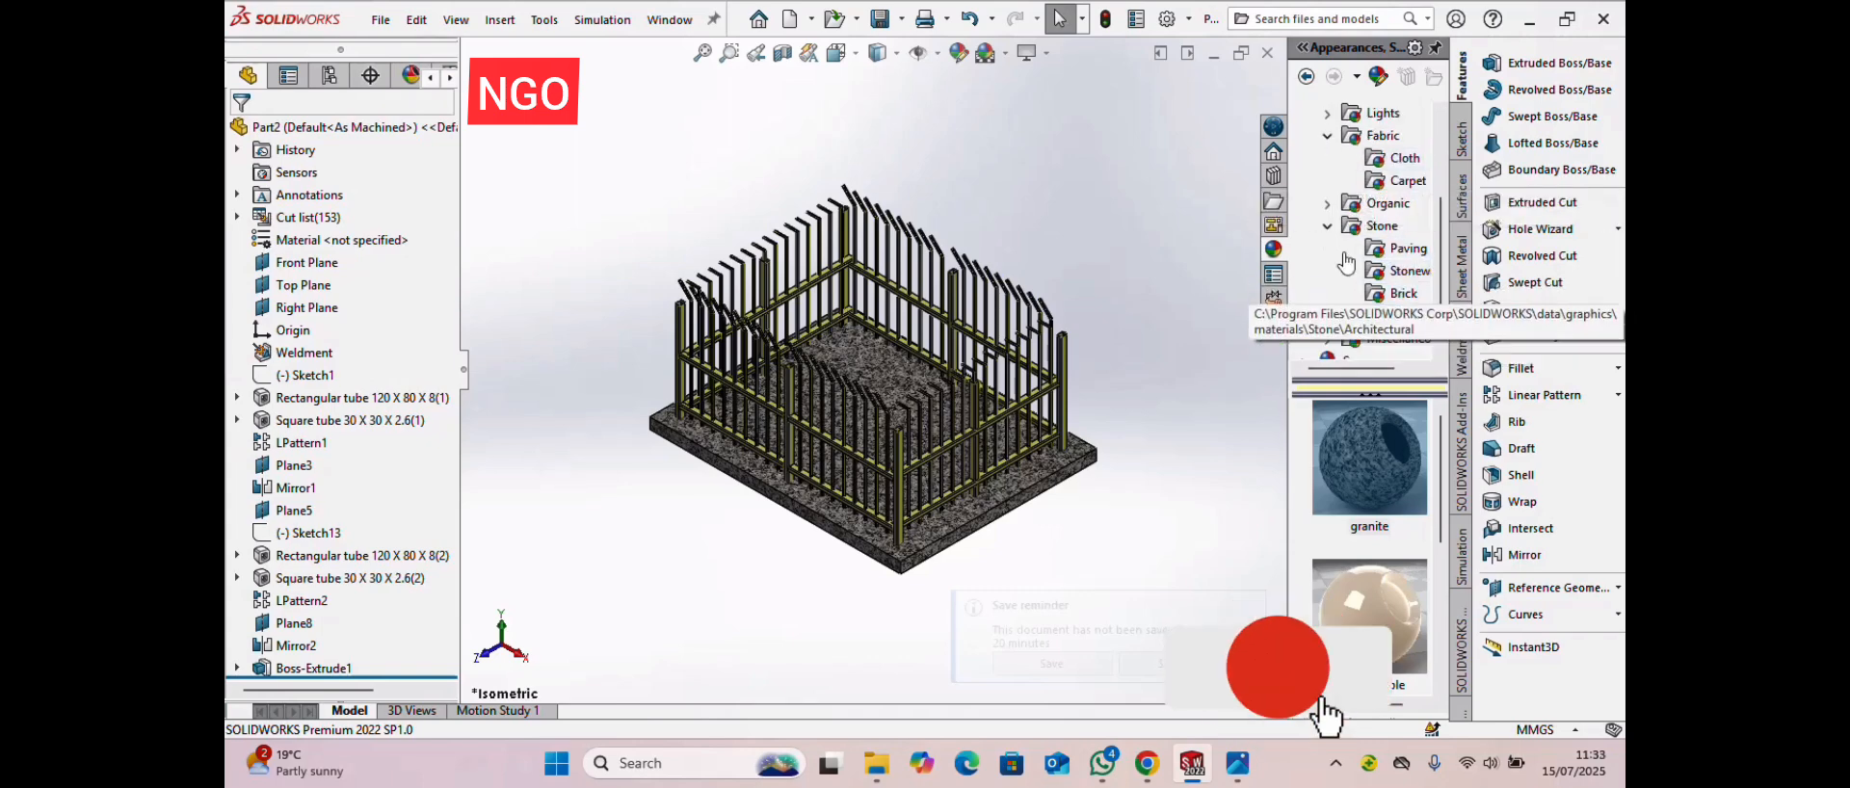
pyautogui.scroll(-1, 1419, 330)
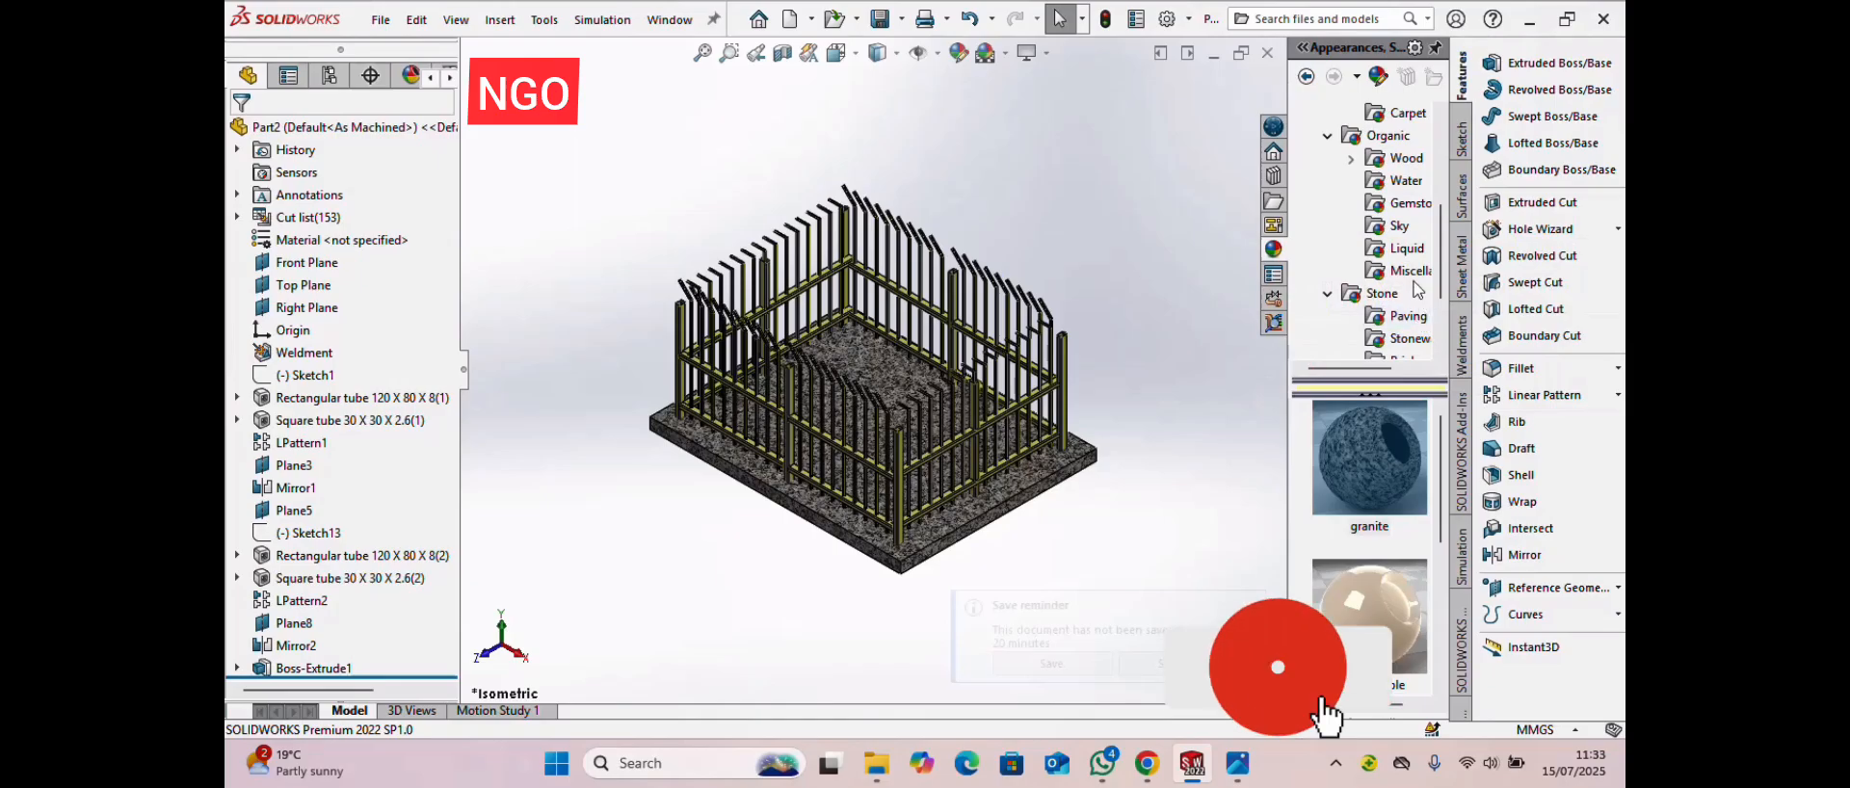
pyautogui.click(1409, 251)
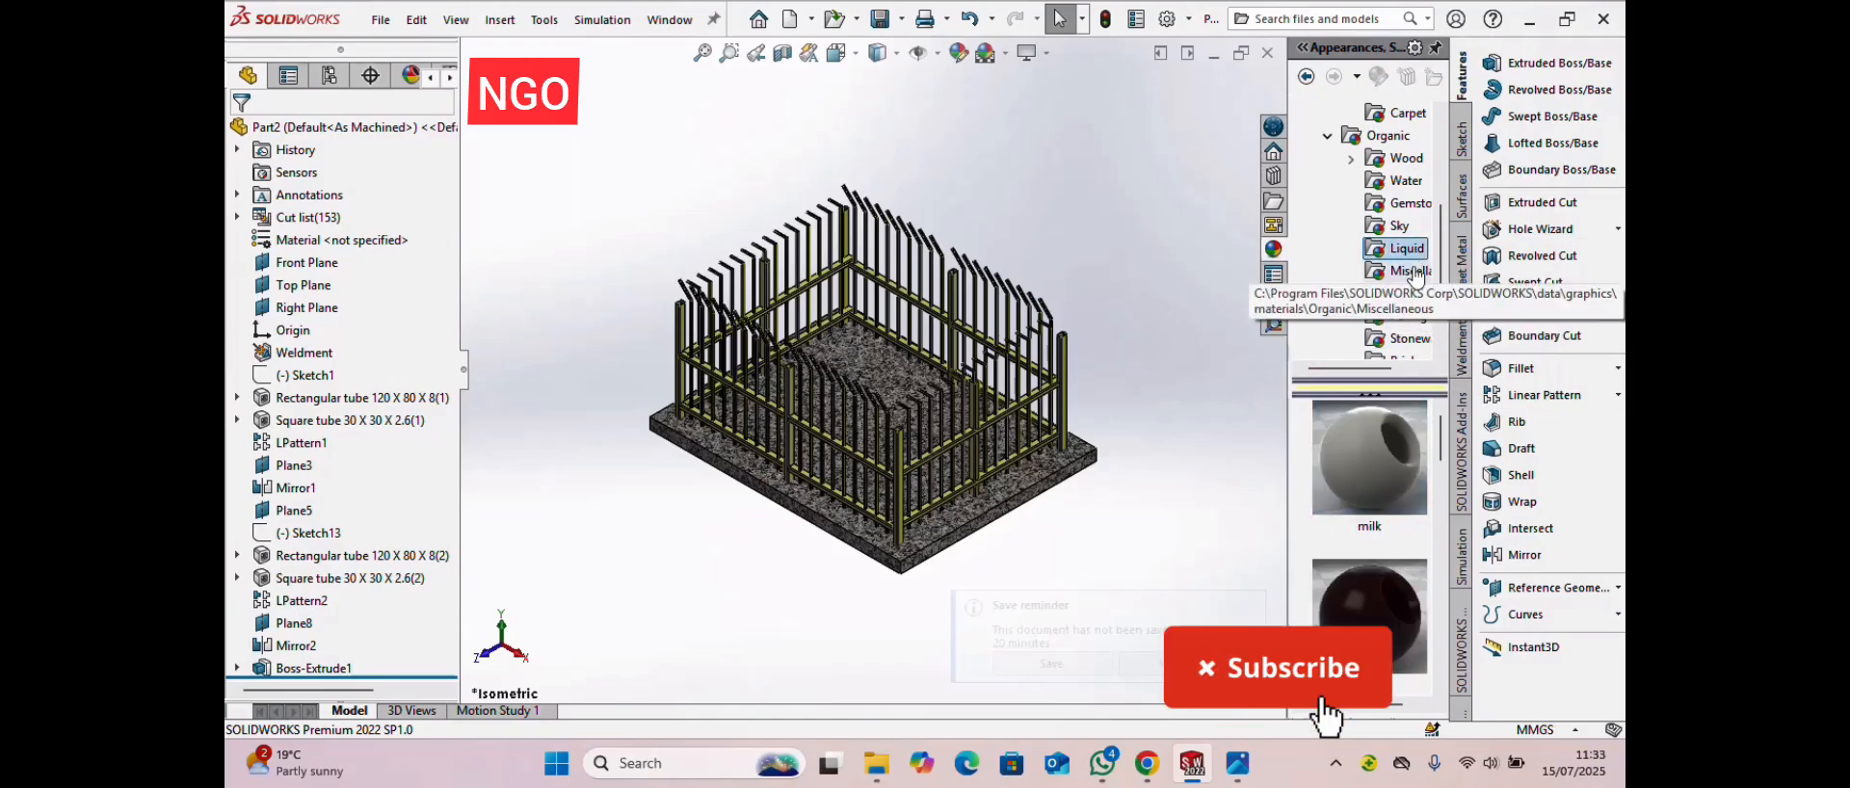
pyautogui.click(1406, 204)
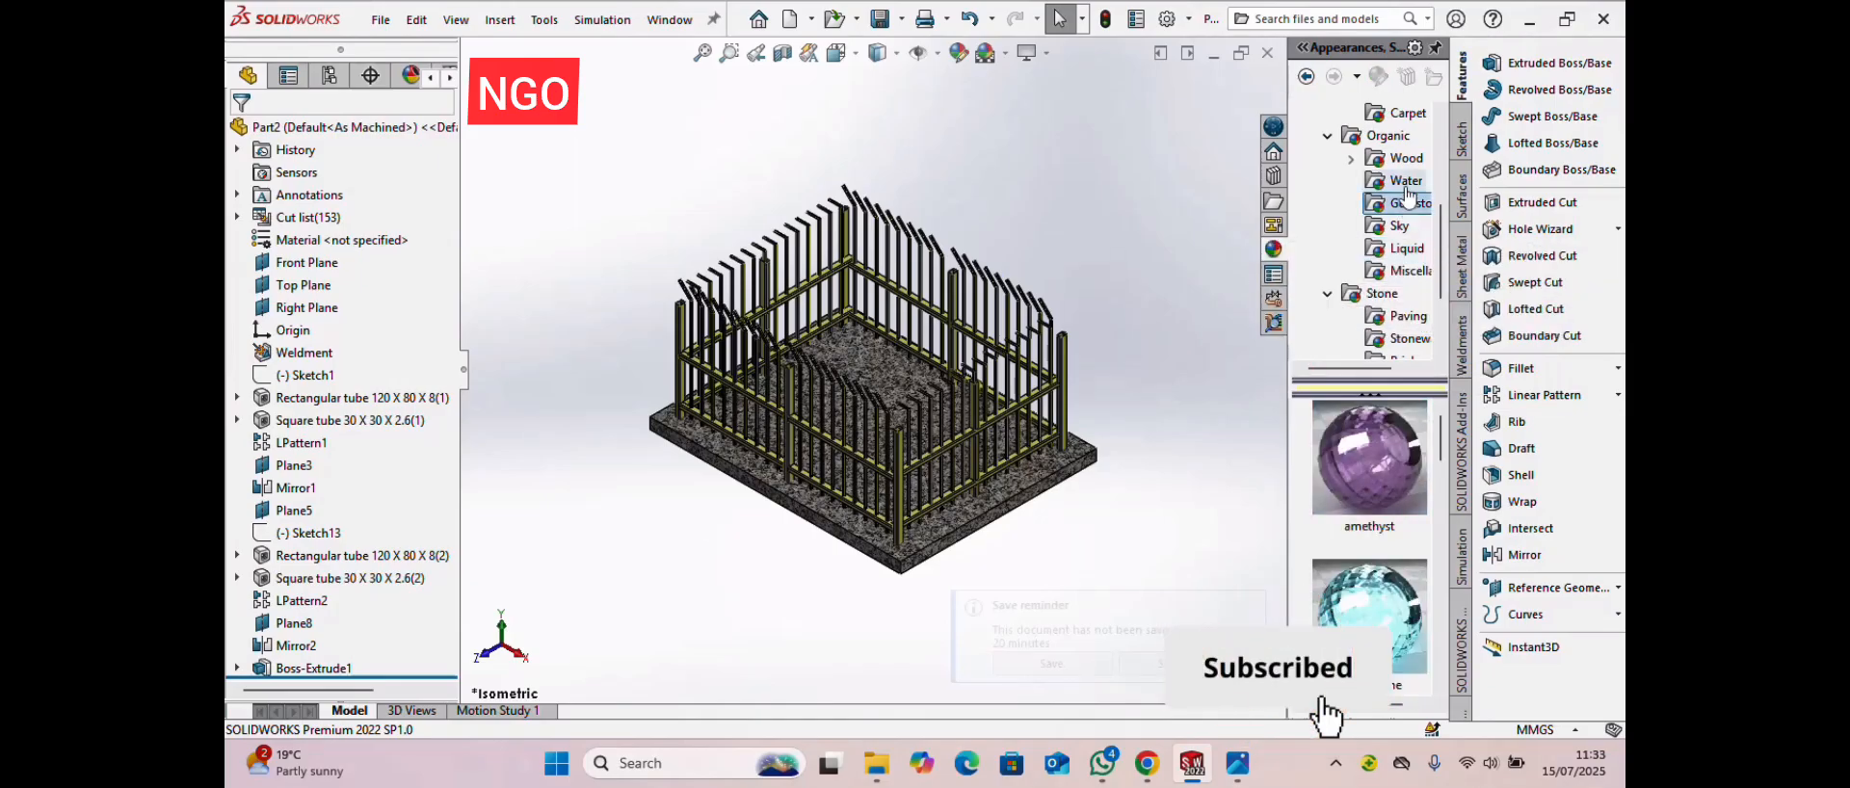
pyautogui.click(1406, 181)
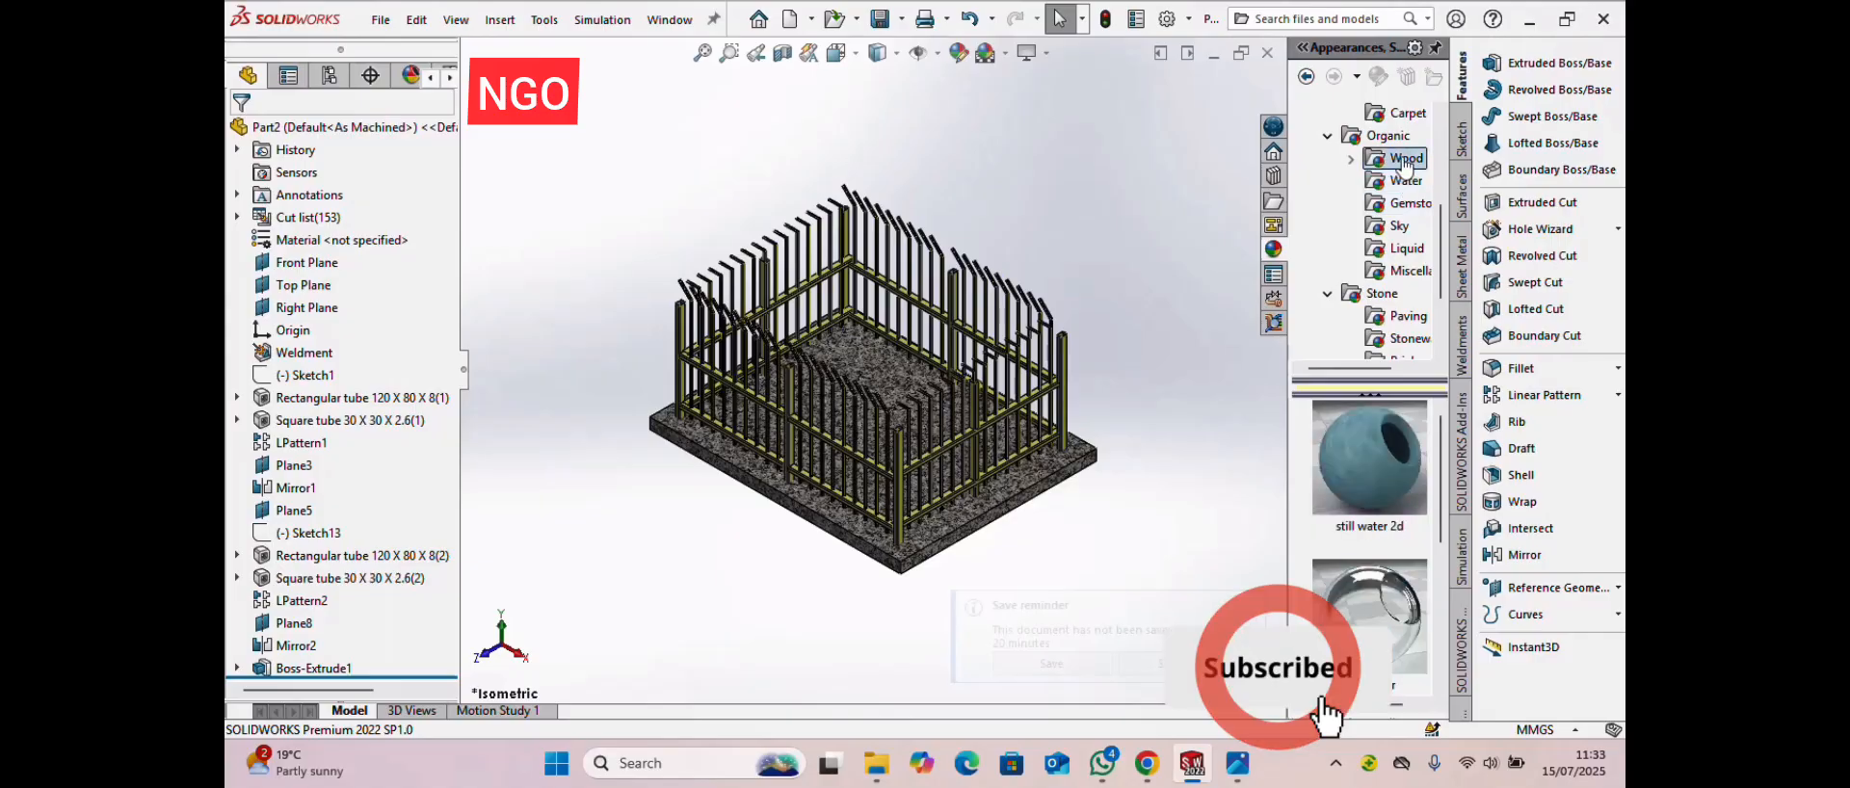
pyautogui.click(1404, 160)
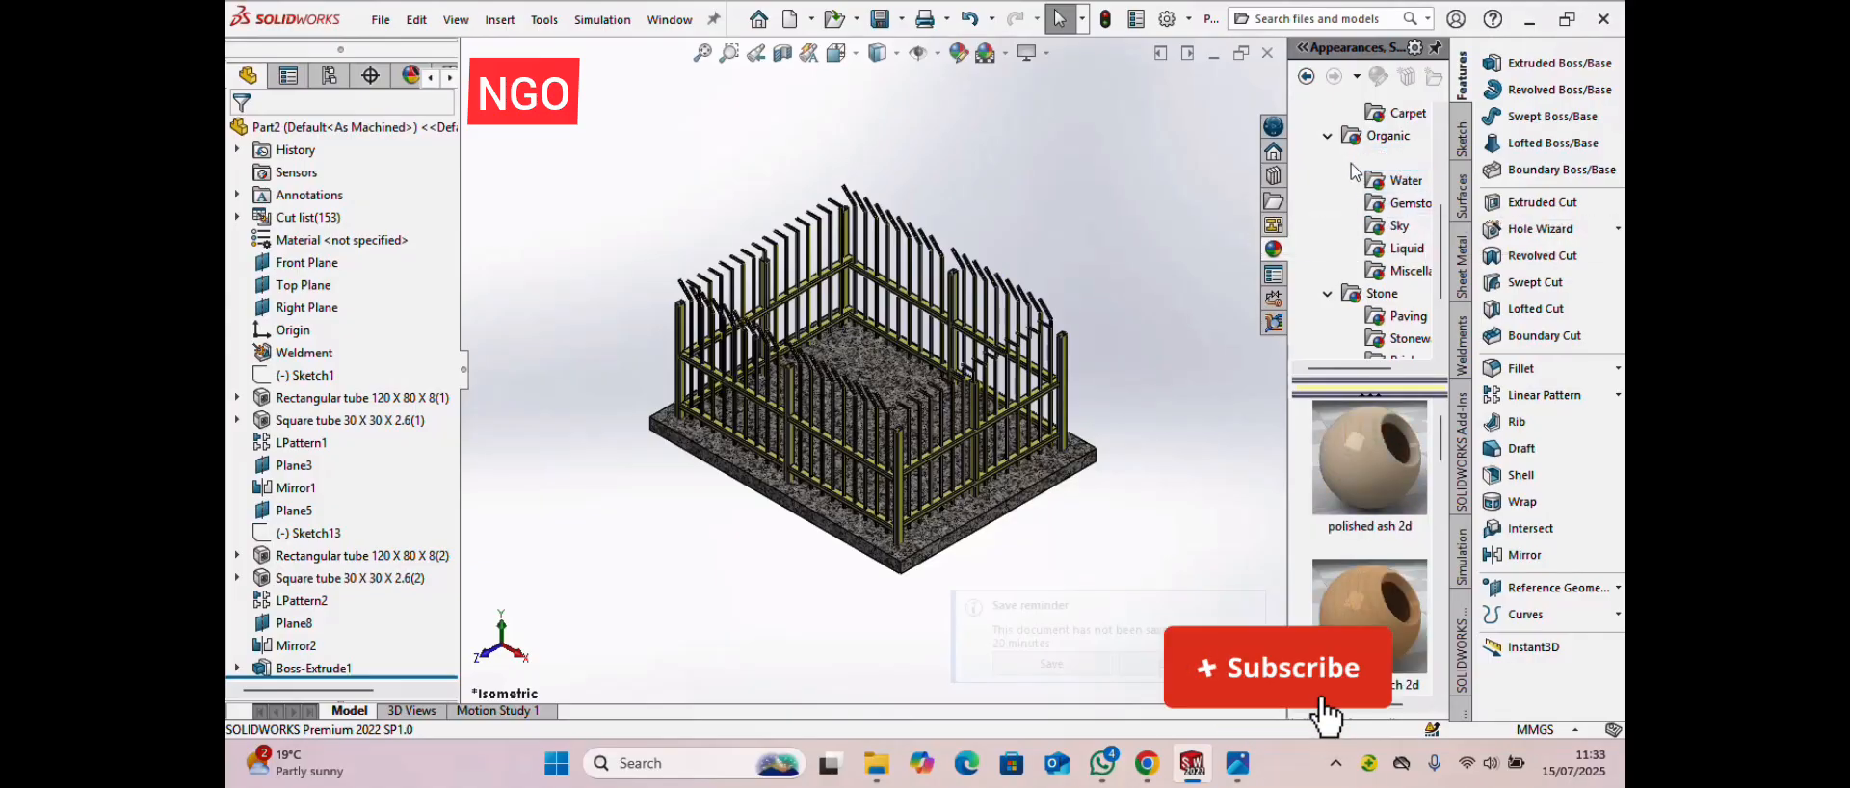
pyautogui.click(1352, 165)
pyautogui.scroll(2, 1405, 239)
pyautogui.scroll(1, 1384, 224)
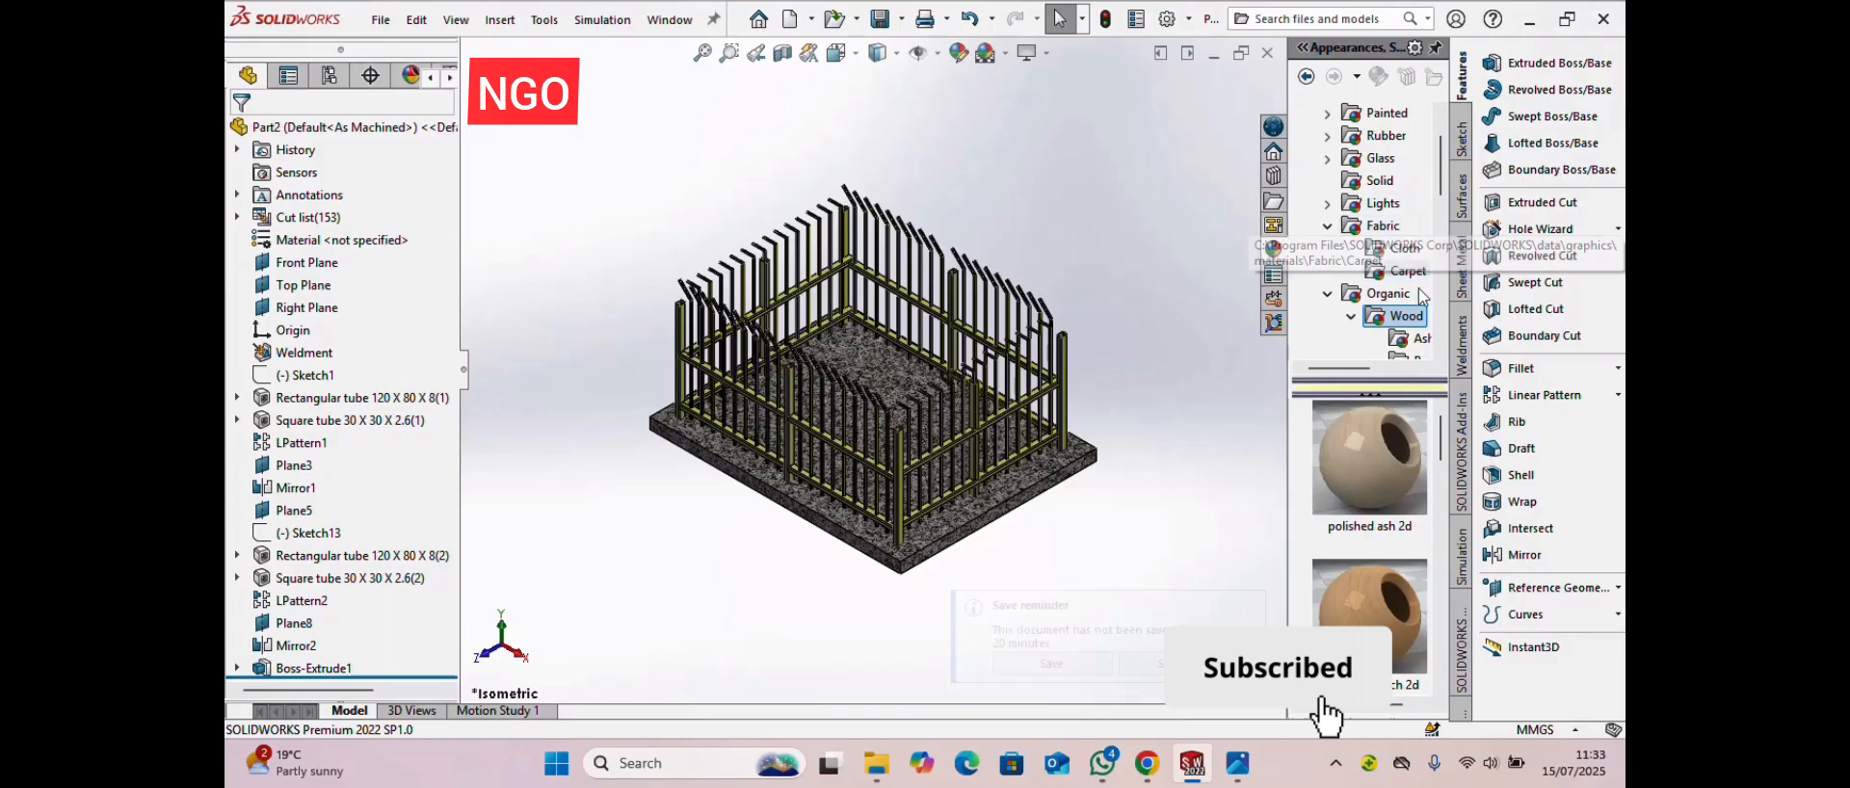
pyautogui.click(1327, 295)
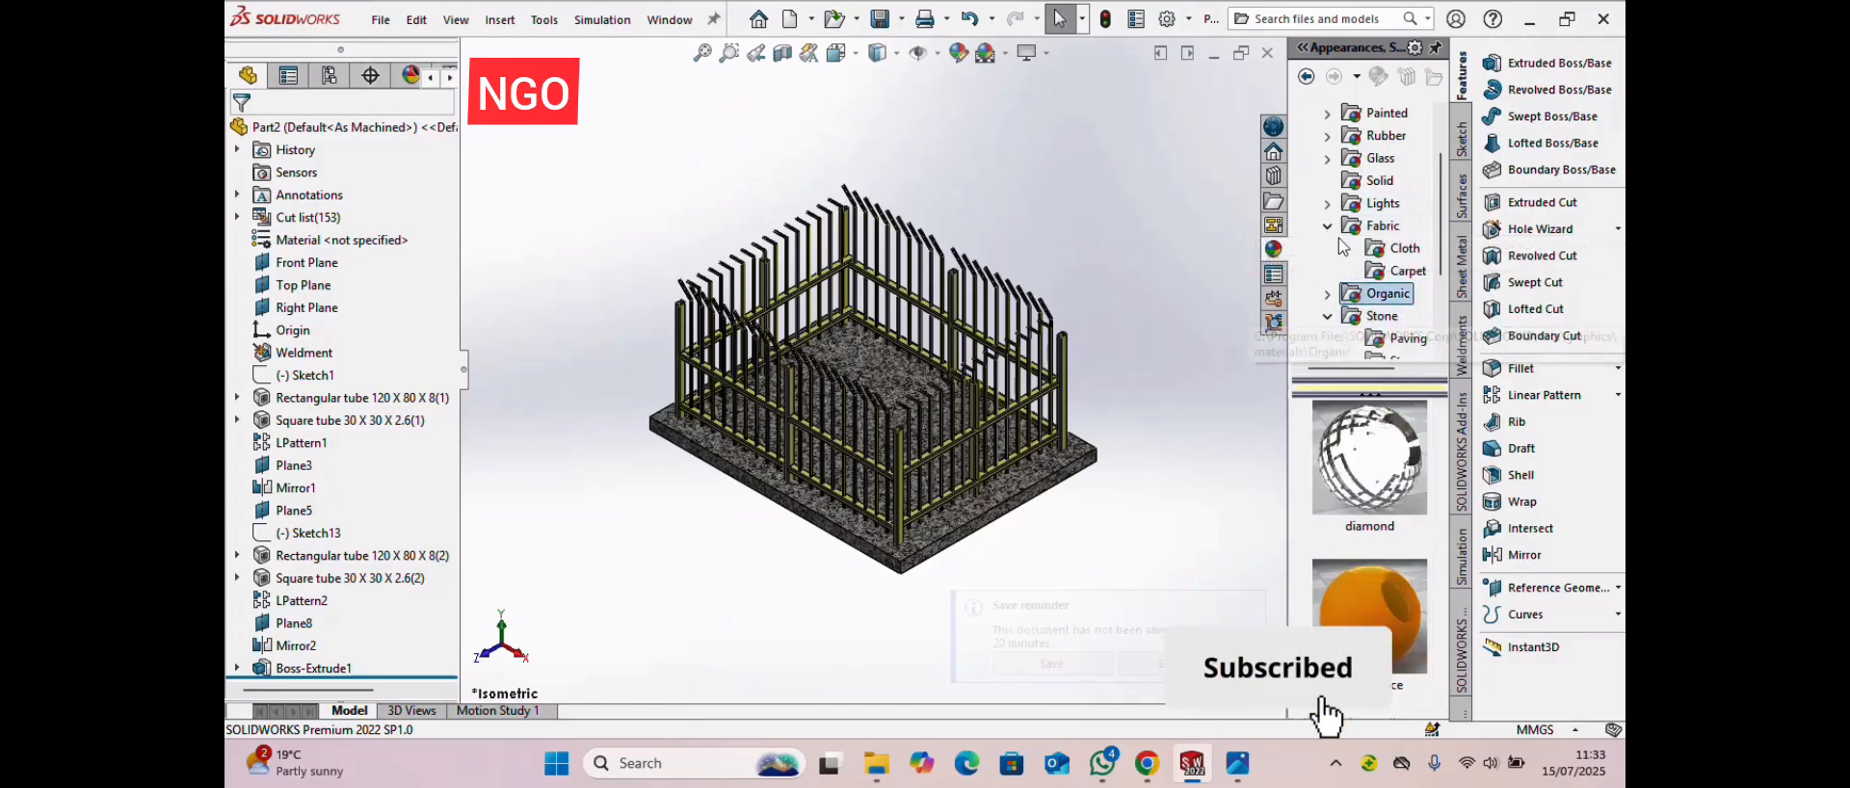
# - Look through the fabric carpet appearances, and apply the checker pattern from the miscellaneous patterns to the base slab's body only
pyautogui.scroll(1, 1388, 220)
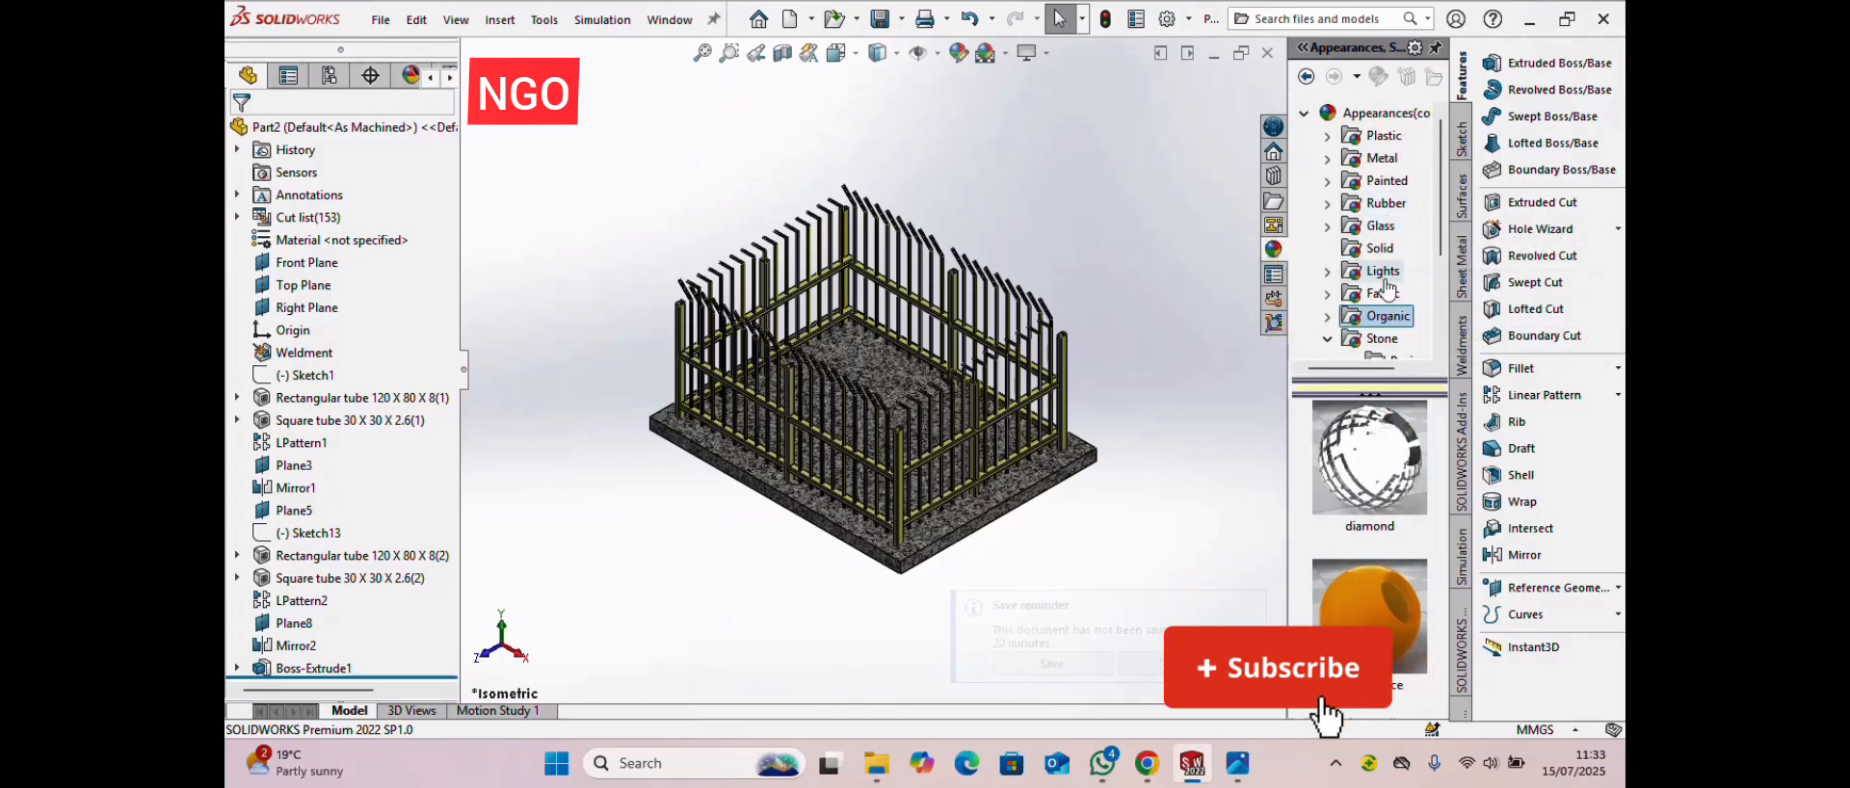
pyautogui.scroll(-2, 1431, 349)
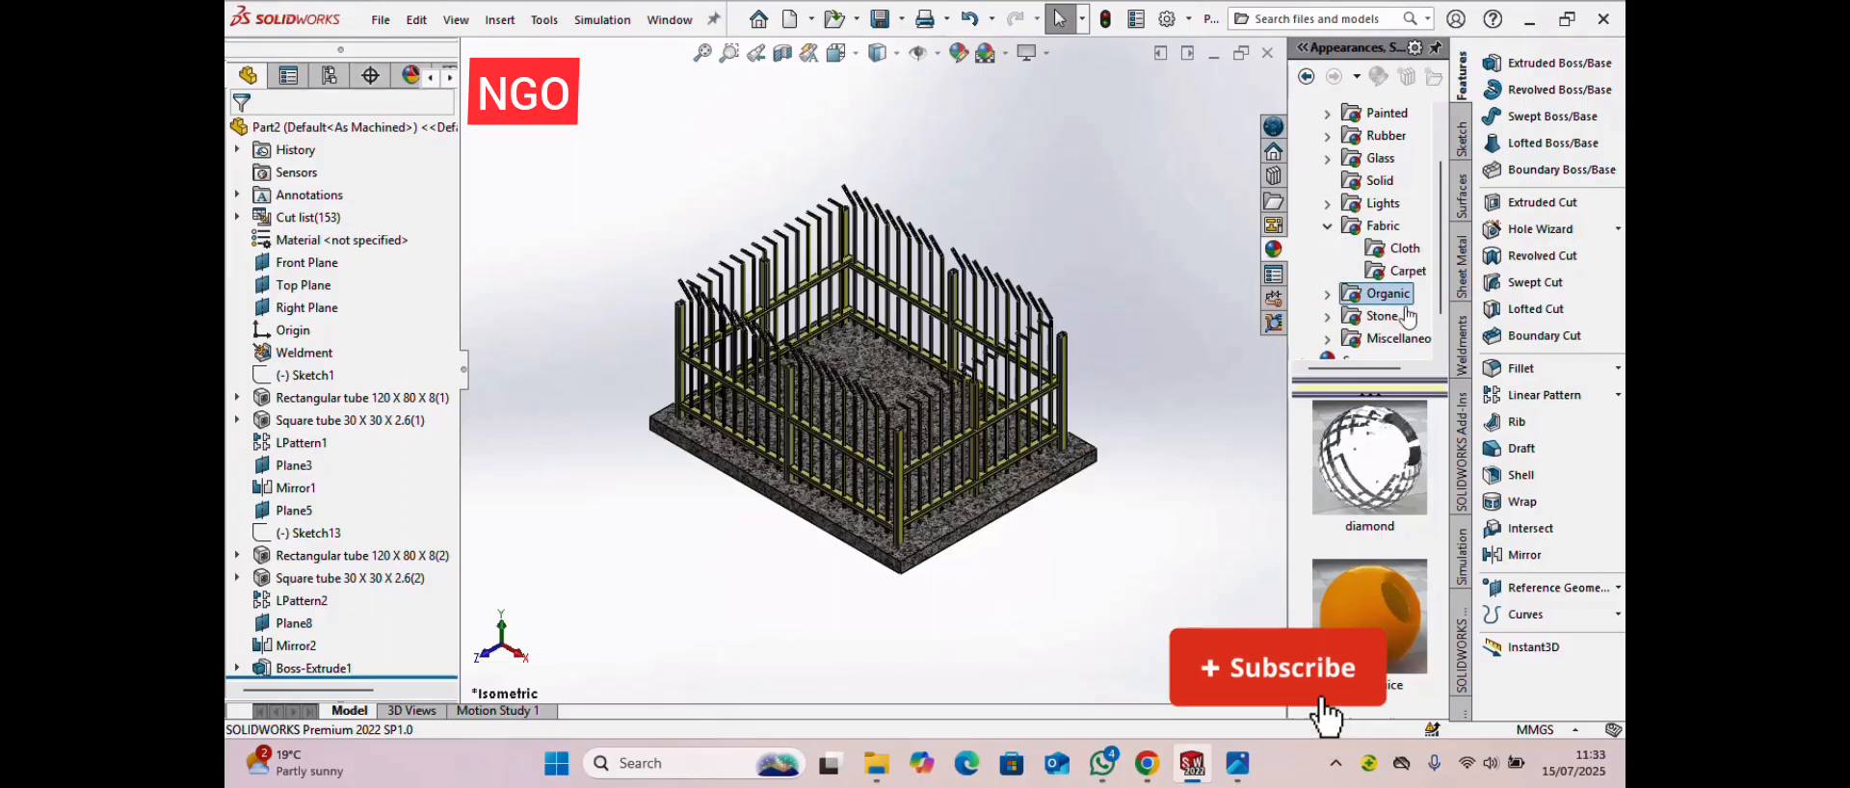
pyautogui.click(1403, 271)
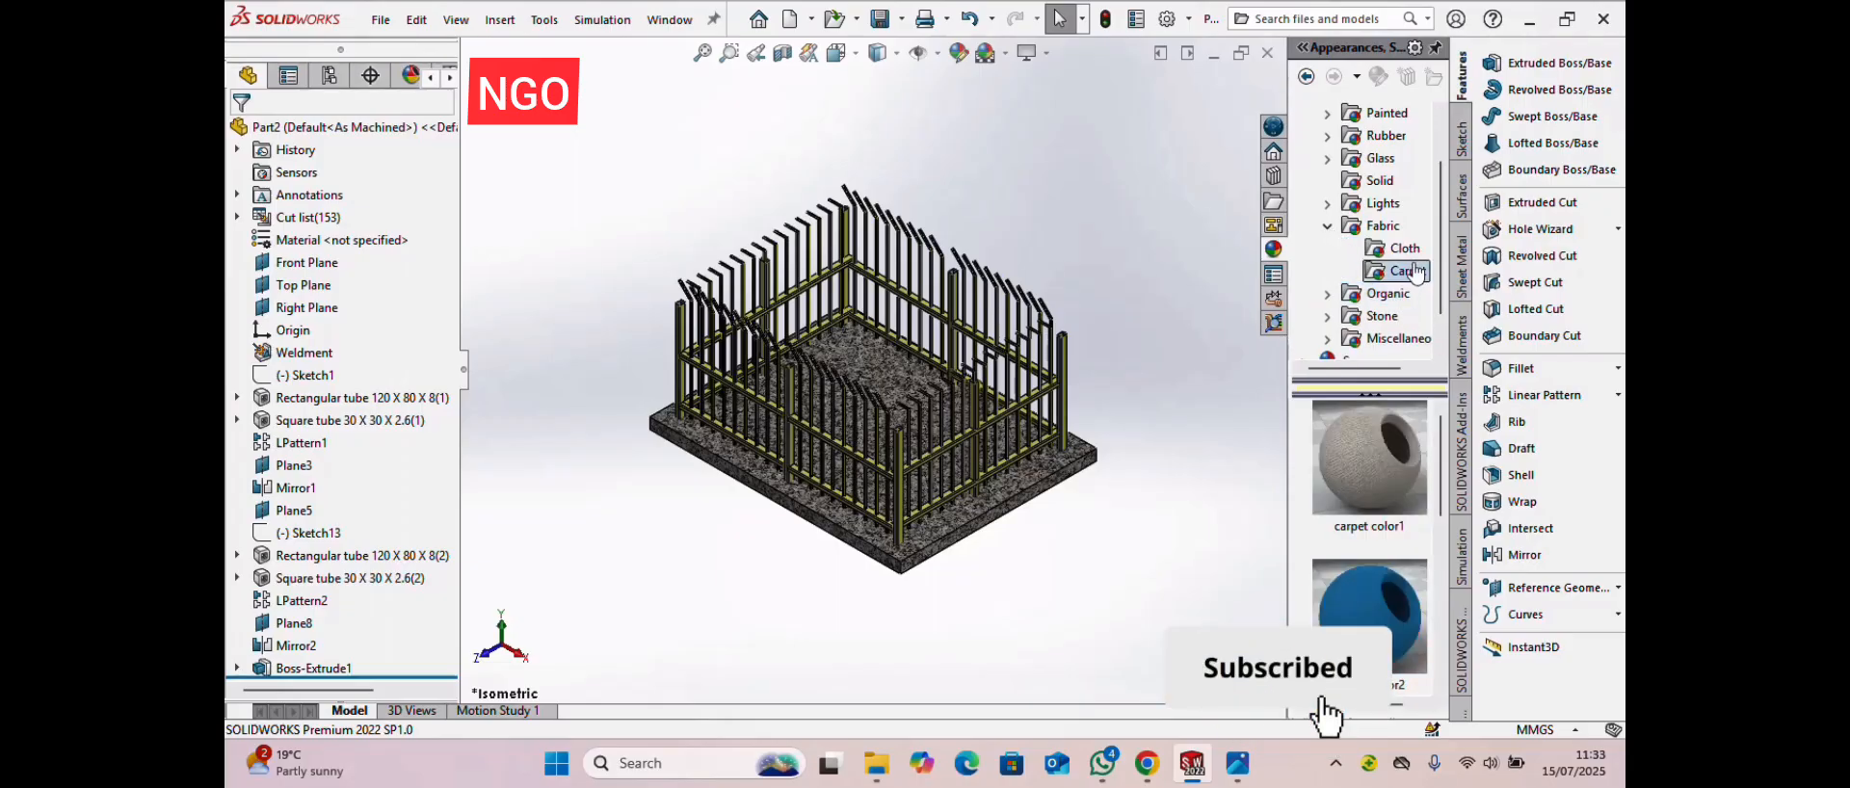
pyautogui.click(1329, 226)
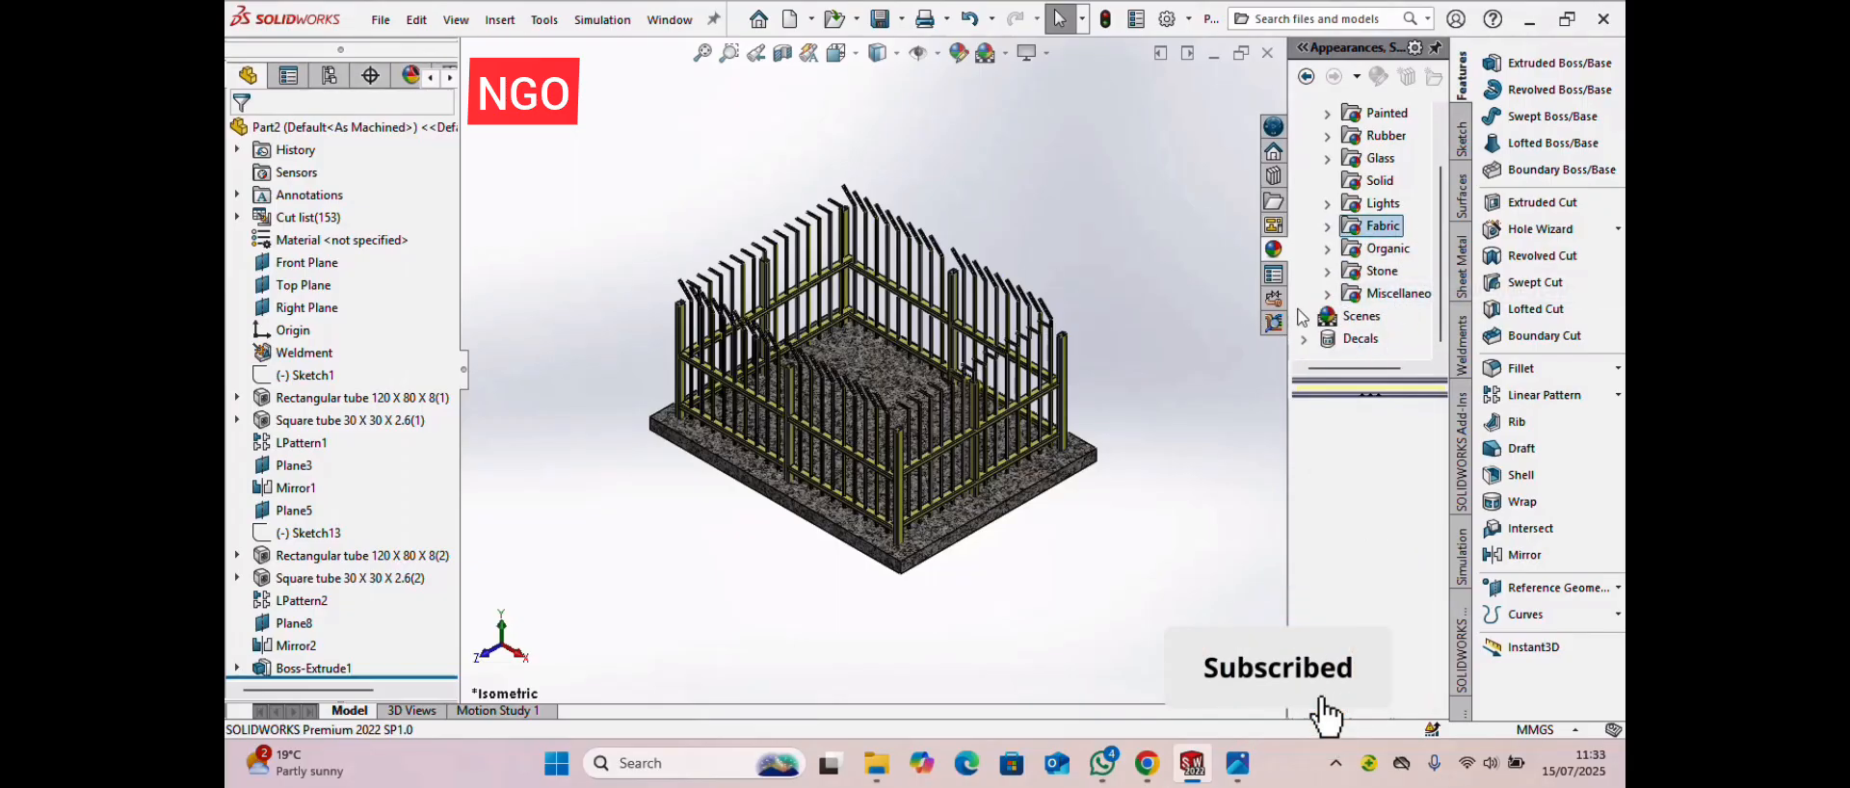
pyautogui.click(1329, 296)
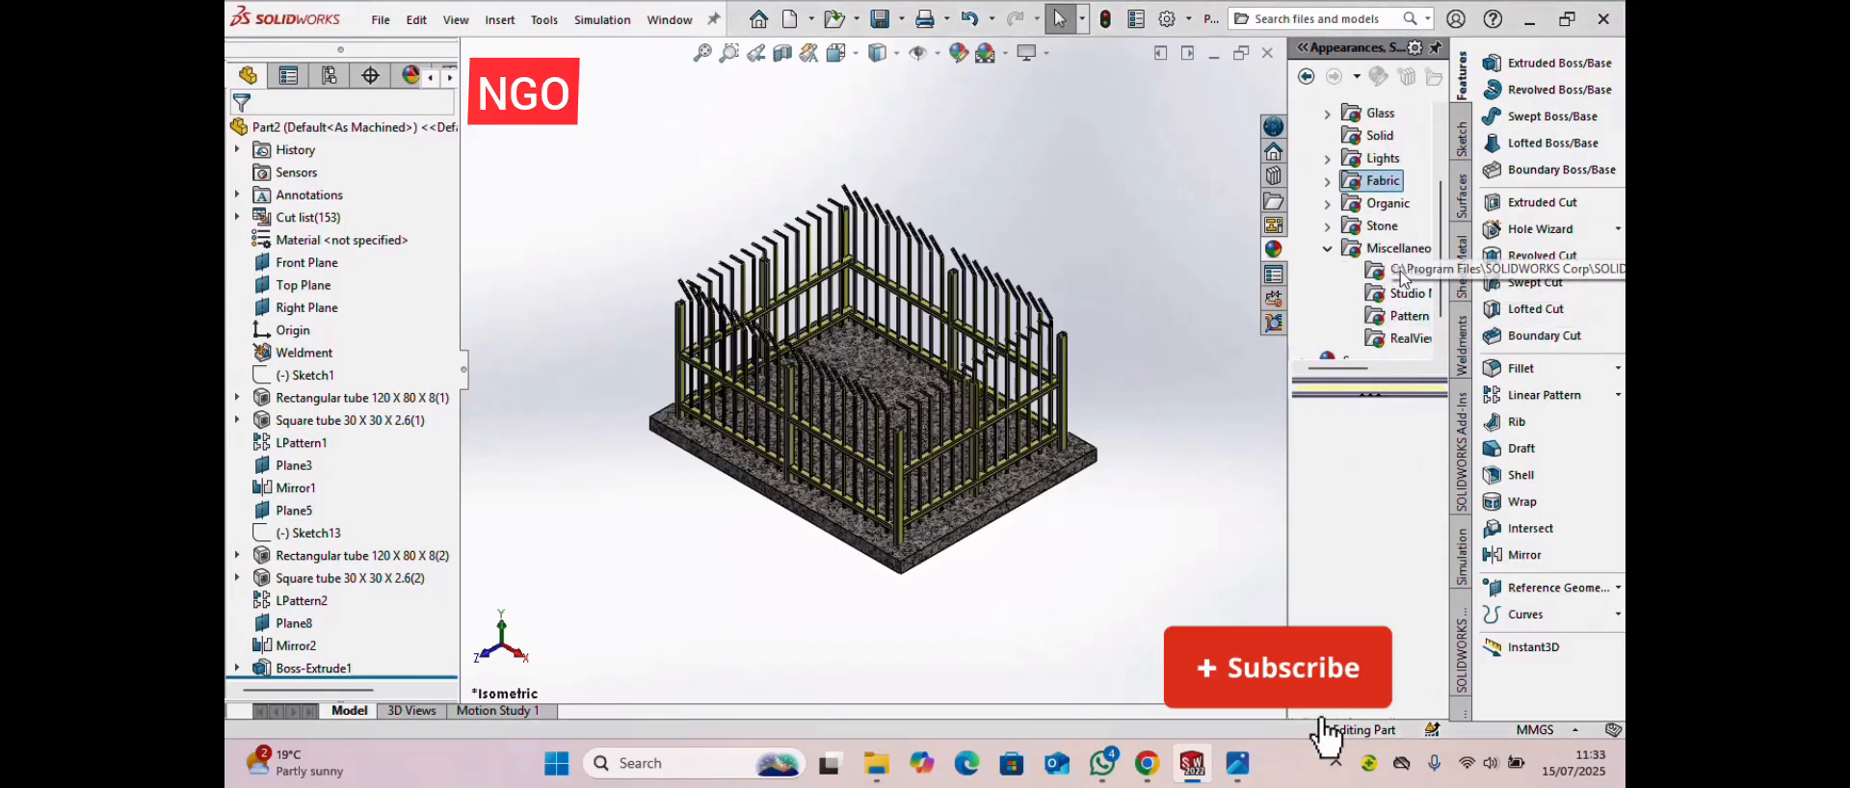
pyautogui.click(1406, 315)
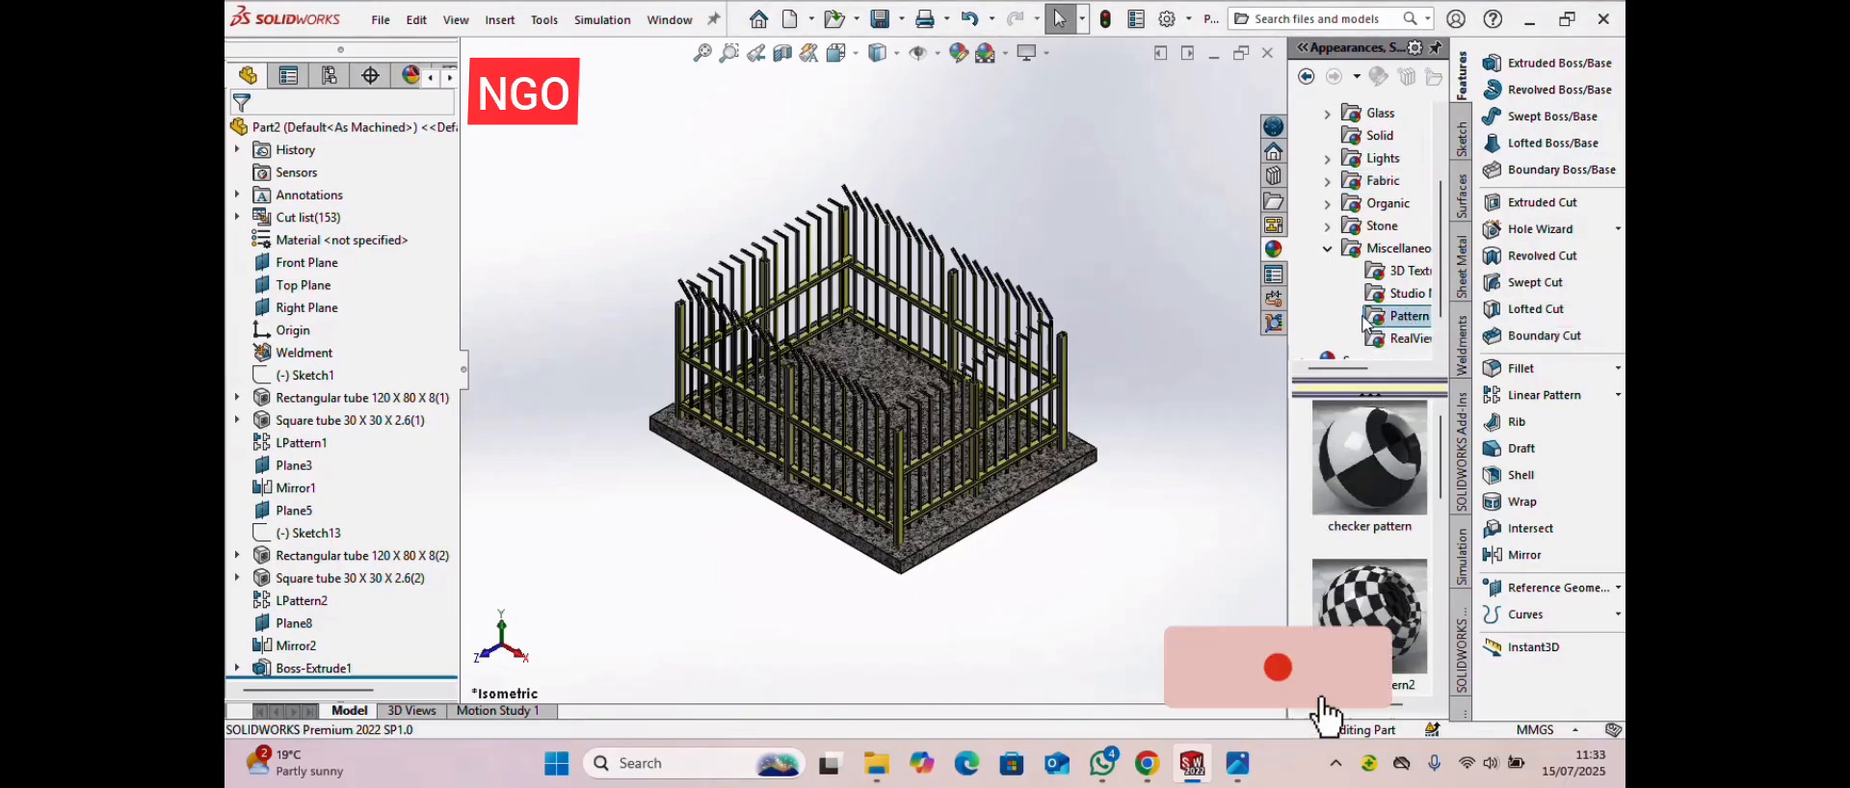
pyautogui.moveTo(1368, 470); pyautogui.dragTo(959, 506)
pyautogui.click(957, 509)
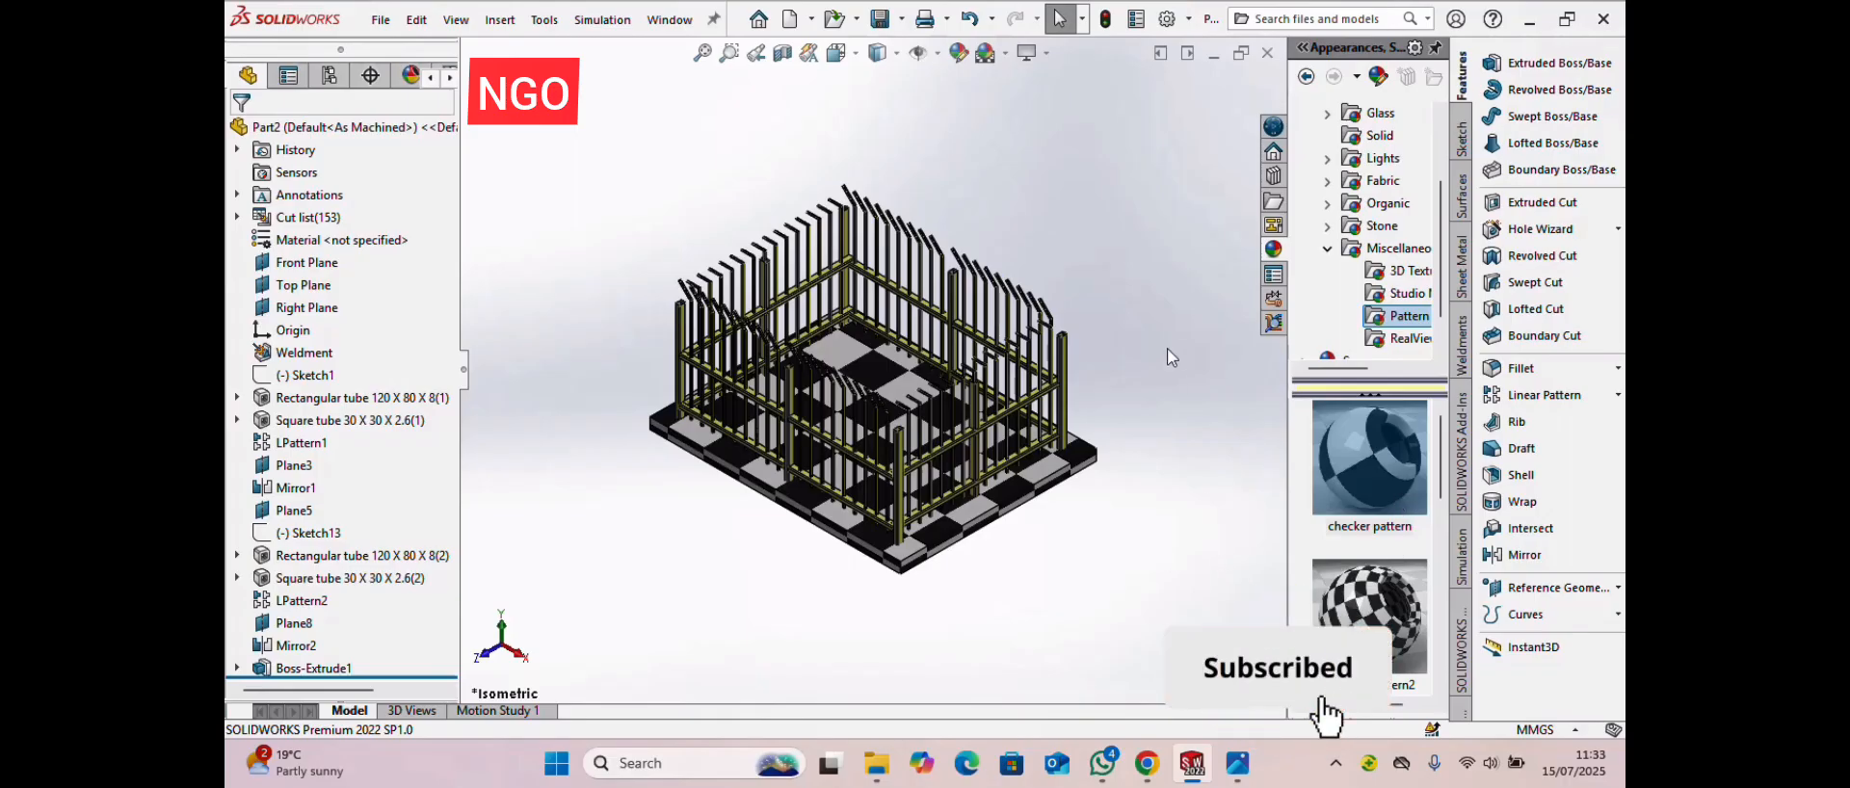
pyautogui.click(1330, 249)
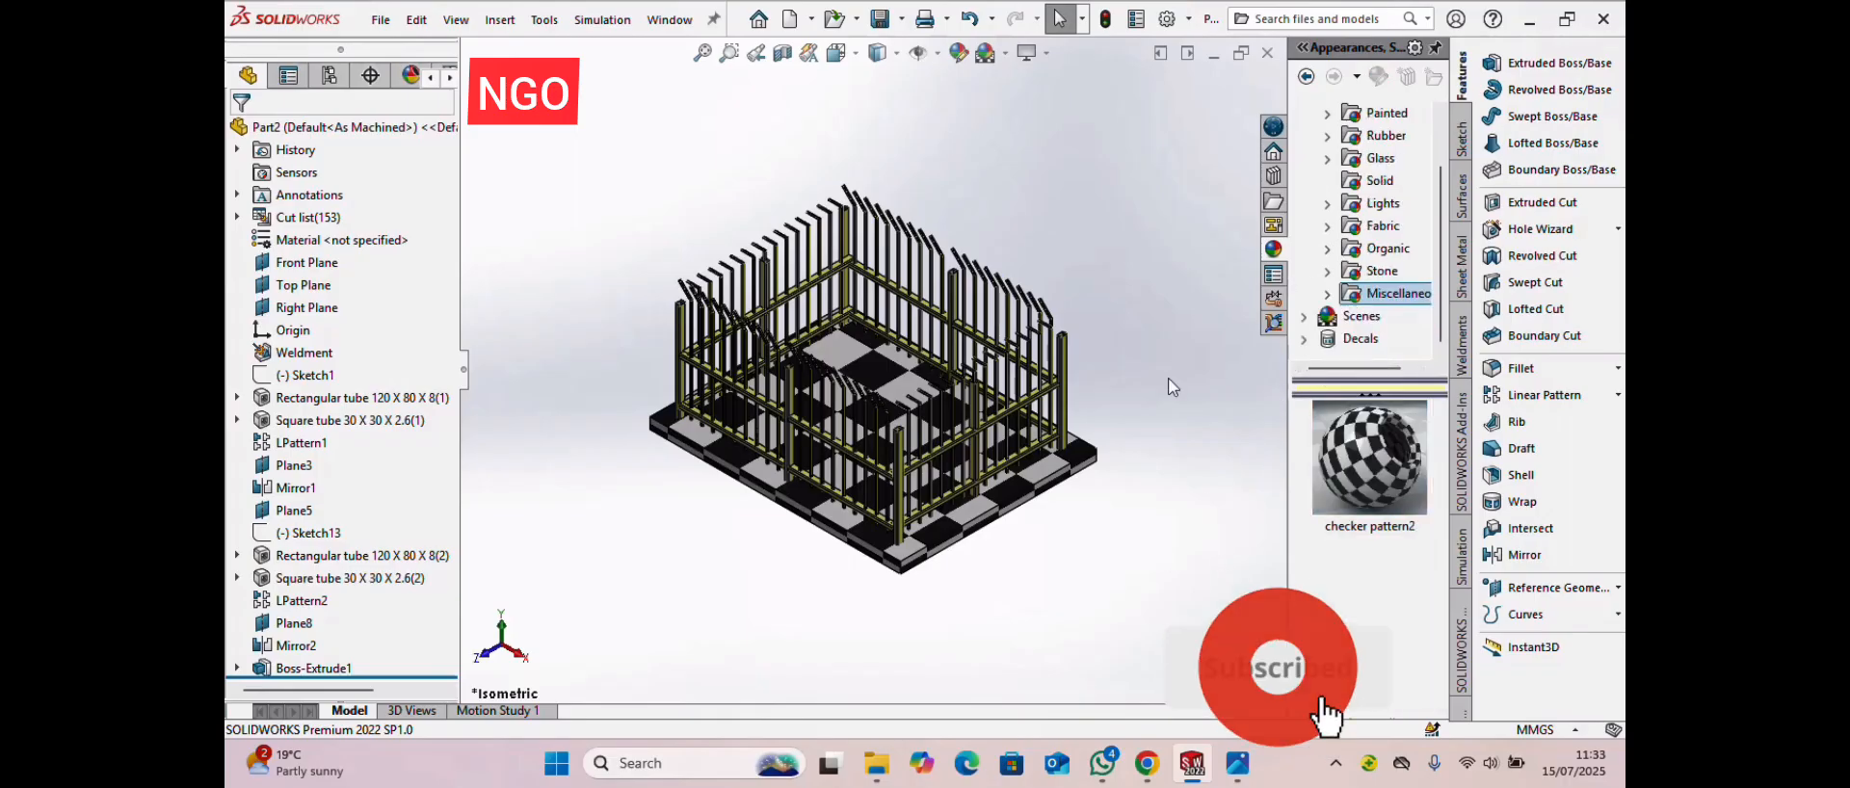
# - Examine the coloured fence enclosure and the checker finish of its base slab, both close up and as a whole
pyautogui.scroll(-2, 1147, 395)
pyautogui.scroll(2, 1089, 385)
pyautogui.scroll(-3, 659, 336)
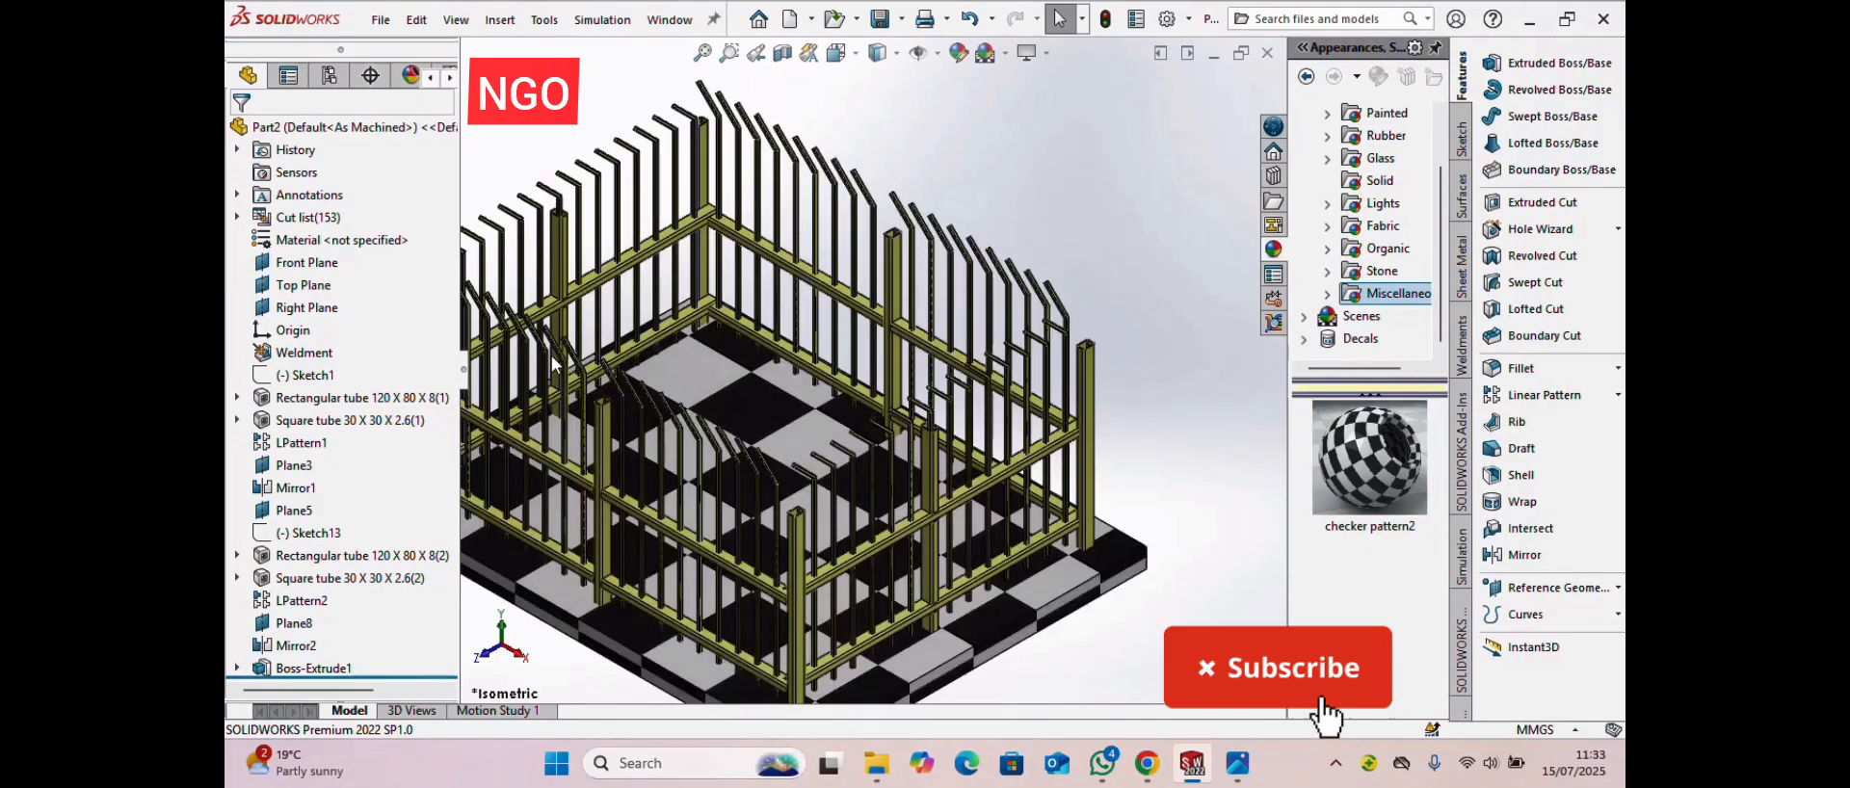
pyautogui.scroll(3, 655, 371)
pyautogui.scroll(-3, 640, 384)
pyautogui.scroll(2, 992, 430)
pyautogui.scroll(-2, 982, 424)
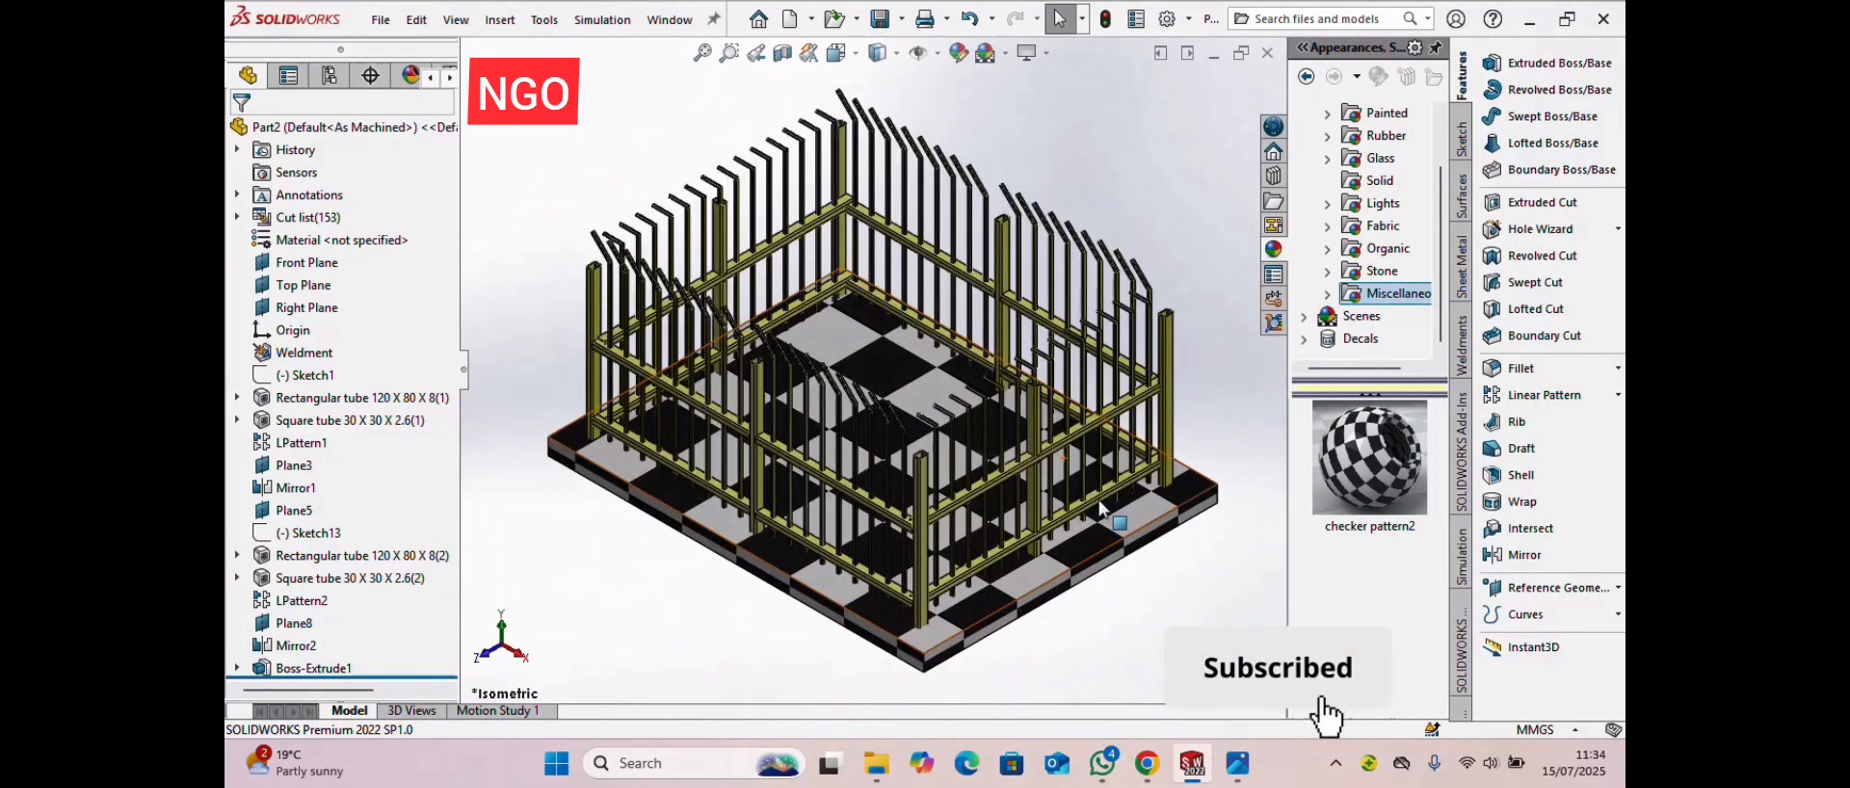
pyautogui.scroll(-3, 1111, 620)
pyautogui.scroll(4, 1111, 620)
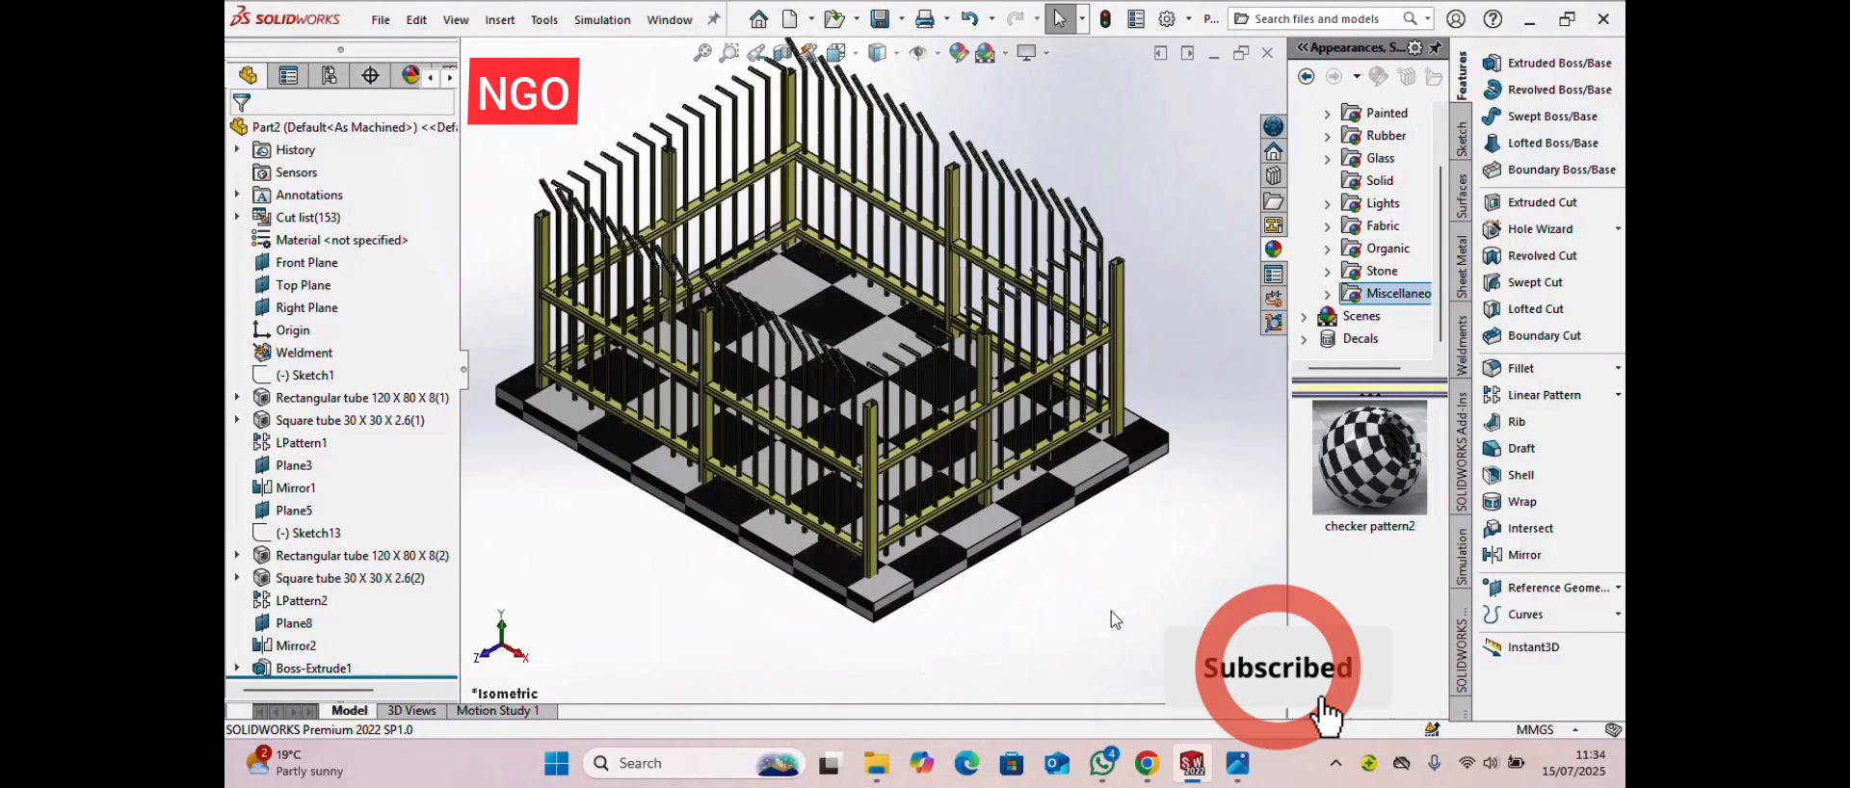
pyautogui.scroll(1, 837, 523)
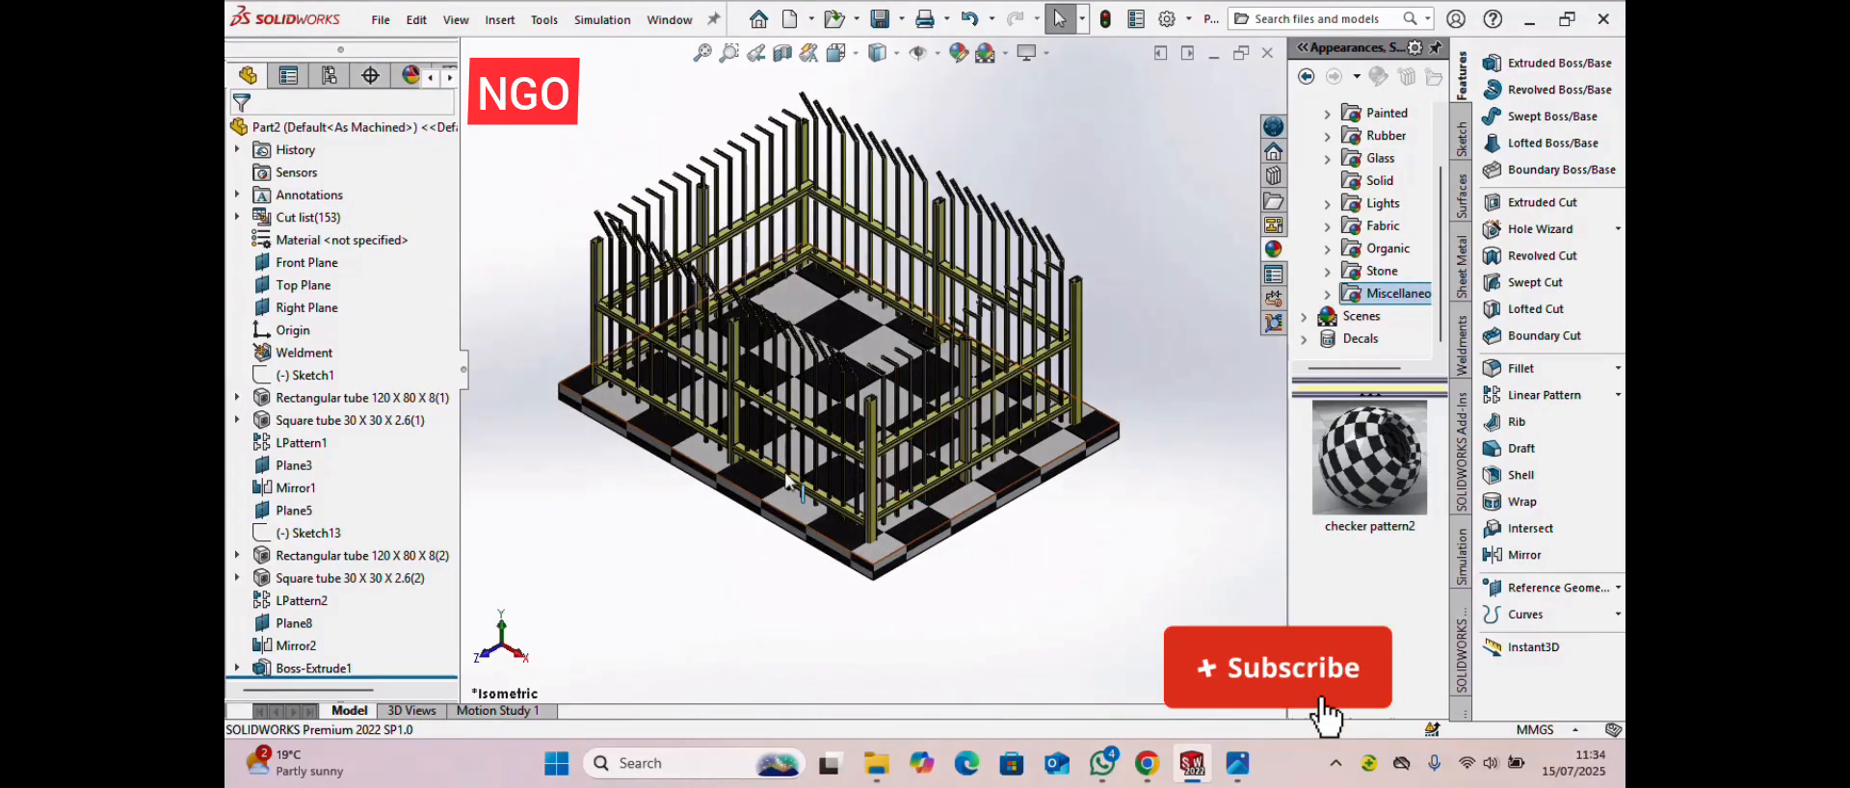
pyautogui.scroll(-2, 786, 479)
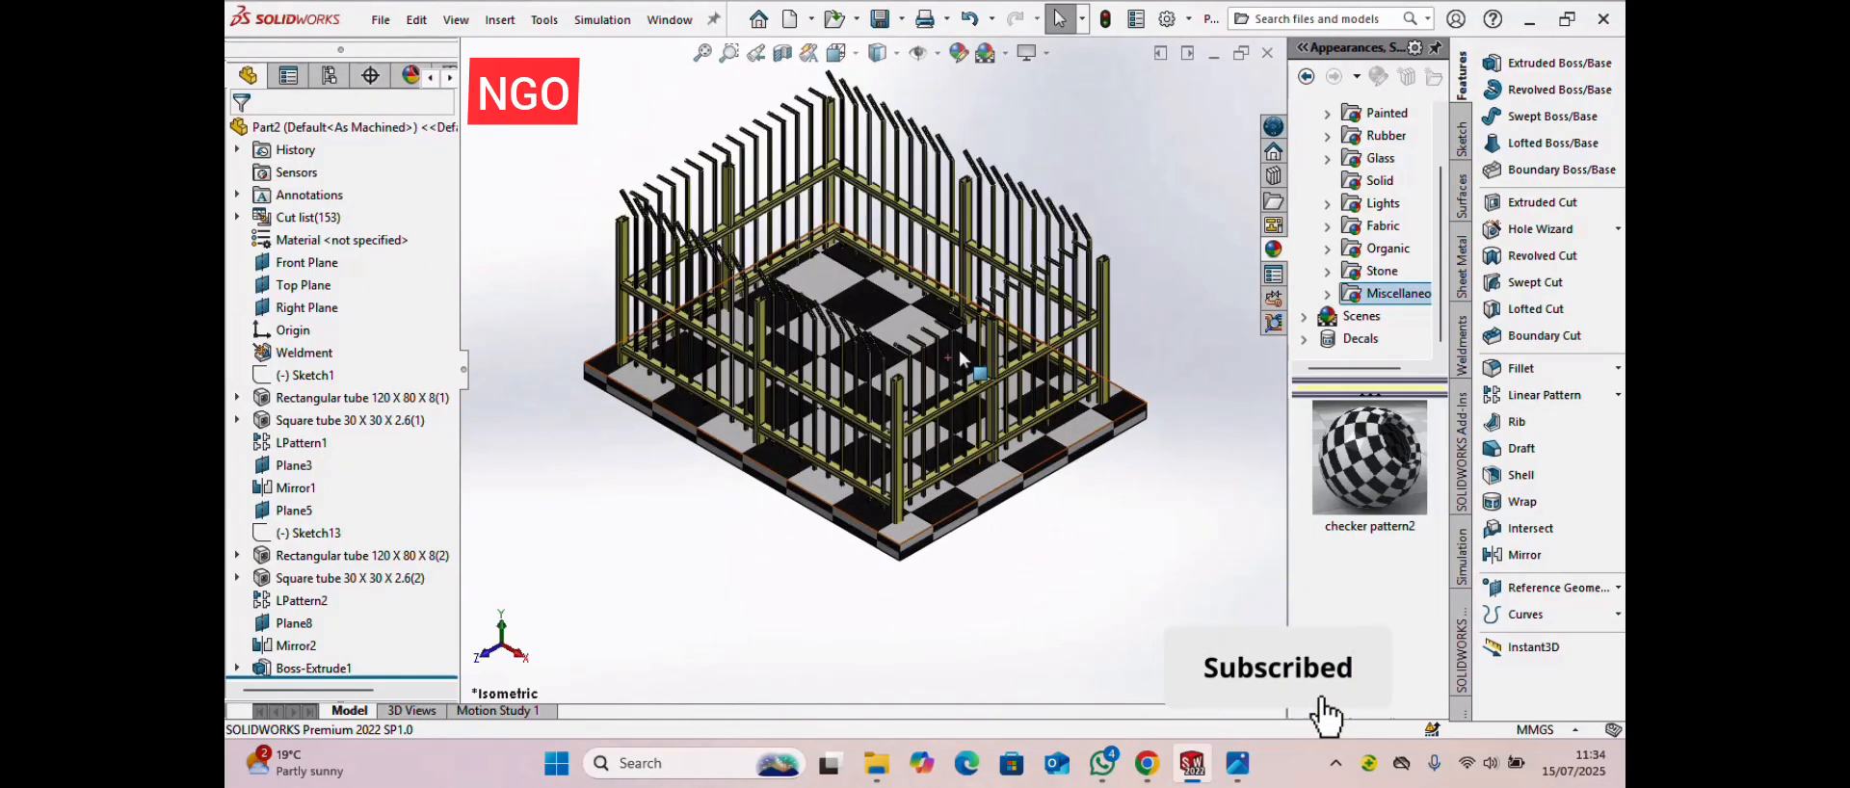
pyautogui.scroll(-3, 968, 318)
pyautogui.scroll(3, 867, 371)
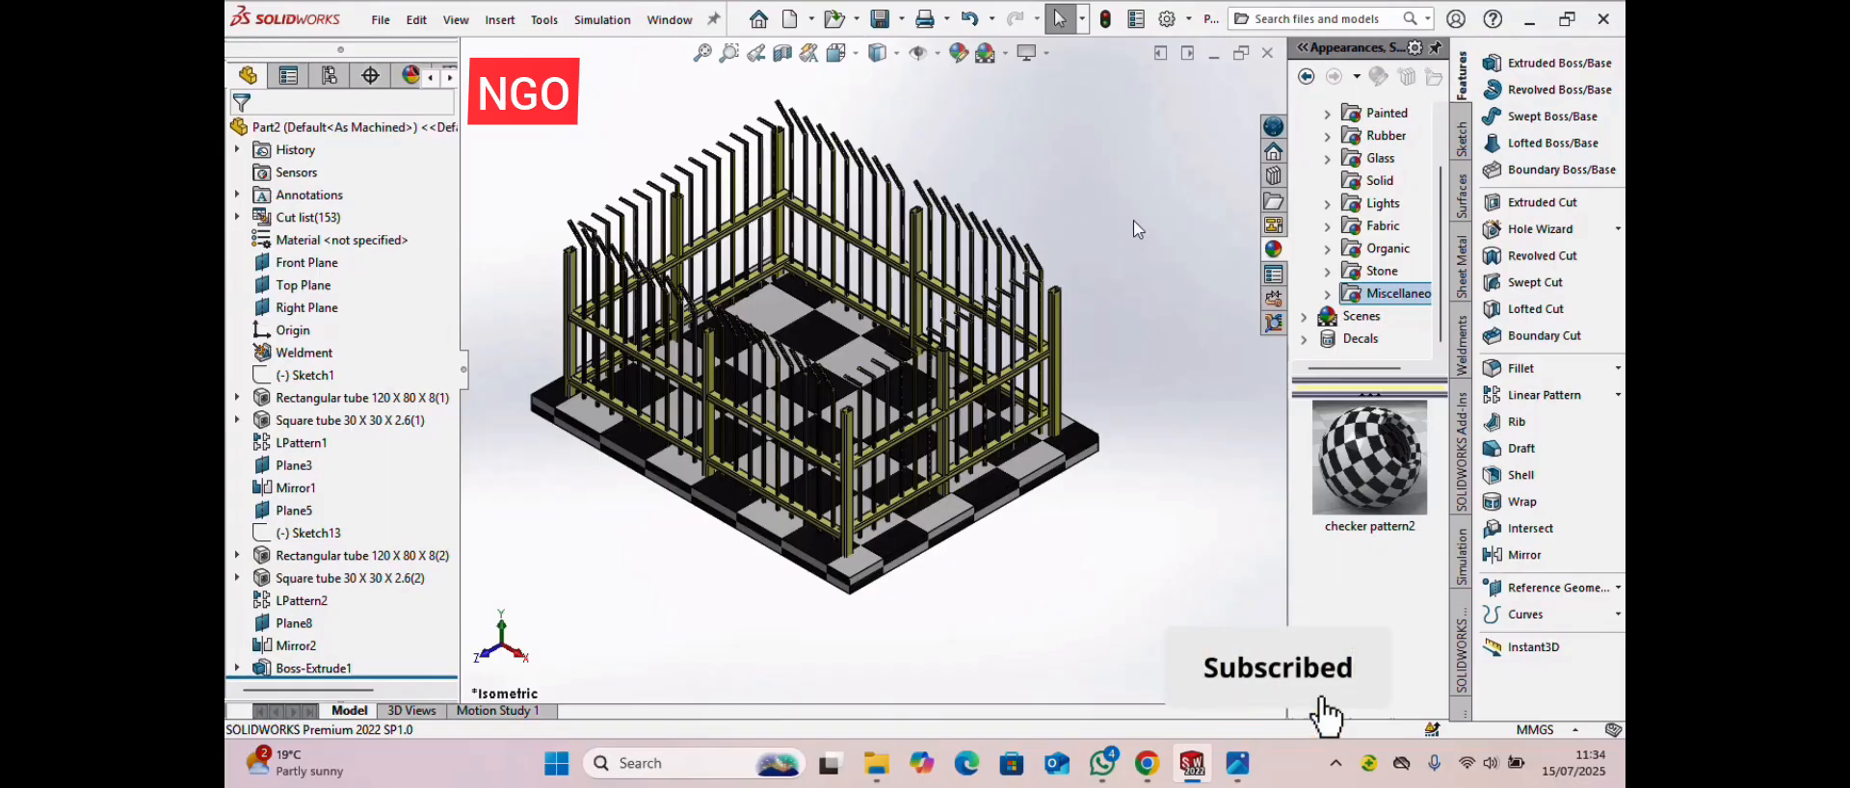
pyautogui.scroll(-1, 1125, 323)
pyautogui.scroll(2, 679, 379)
pyautogui.scroll(-1, 686, 376)
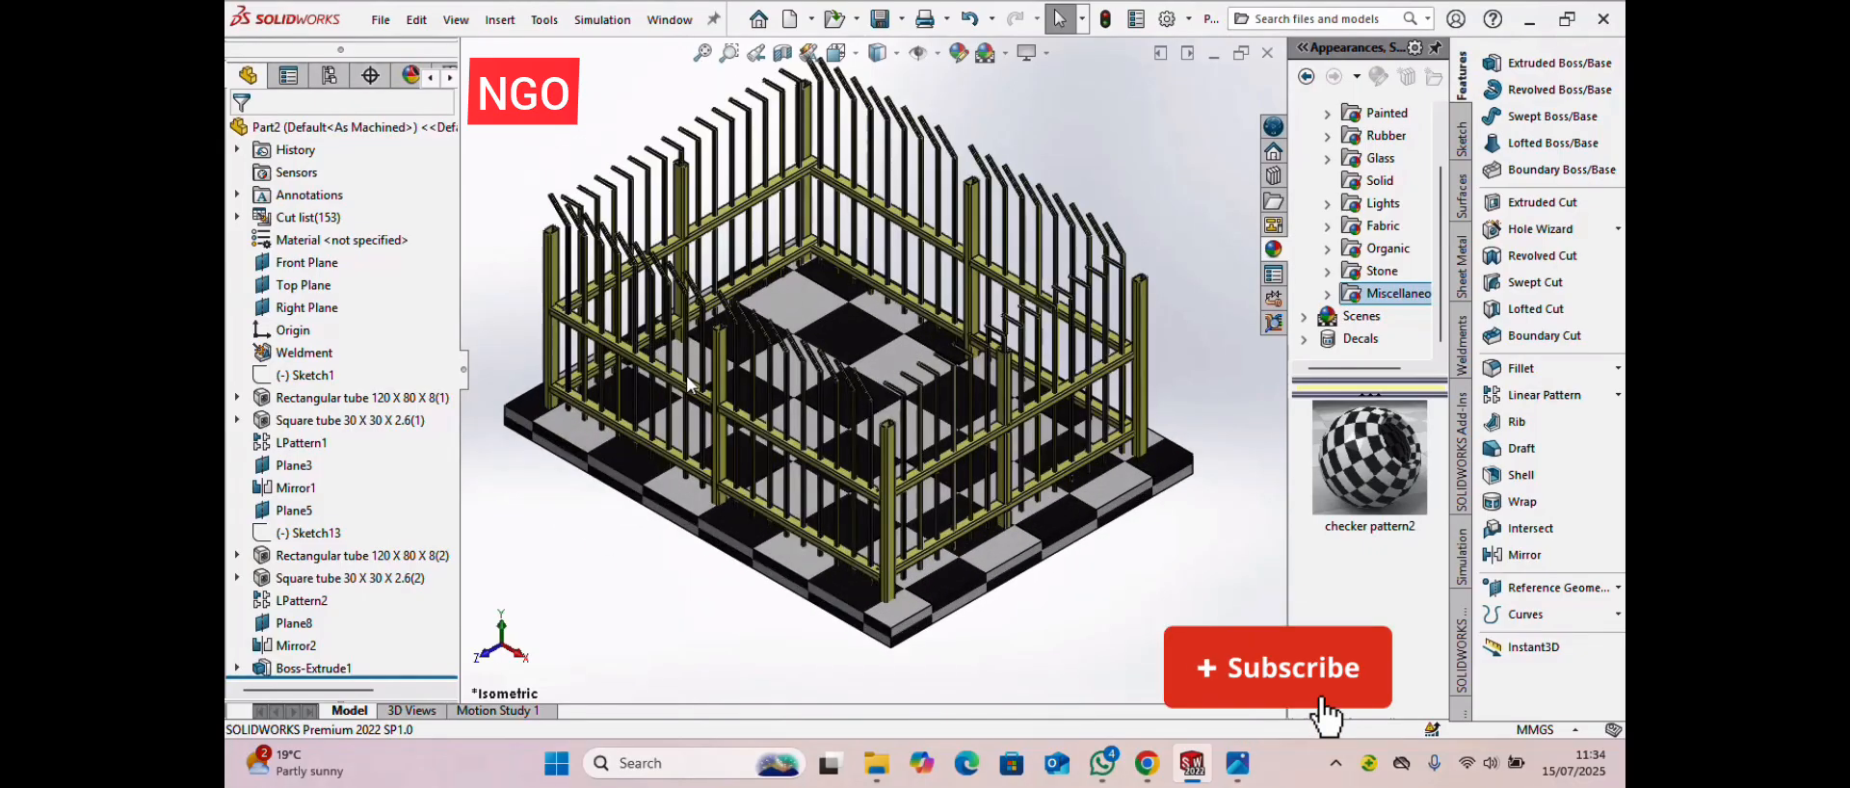
pyautogui.scroll(1, 686, 376)
pyautogui.scroll(-2, 760, 223)
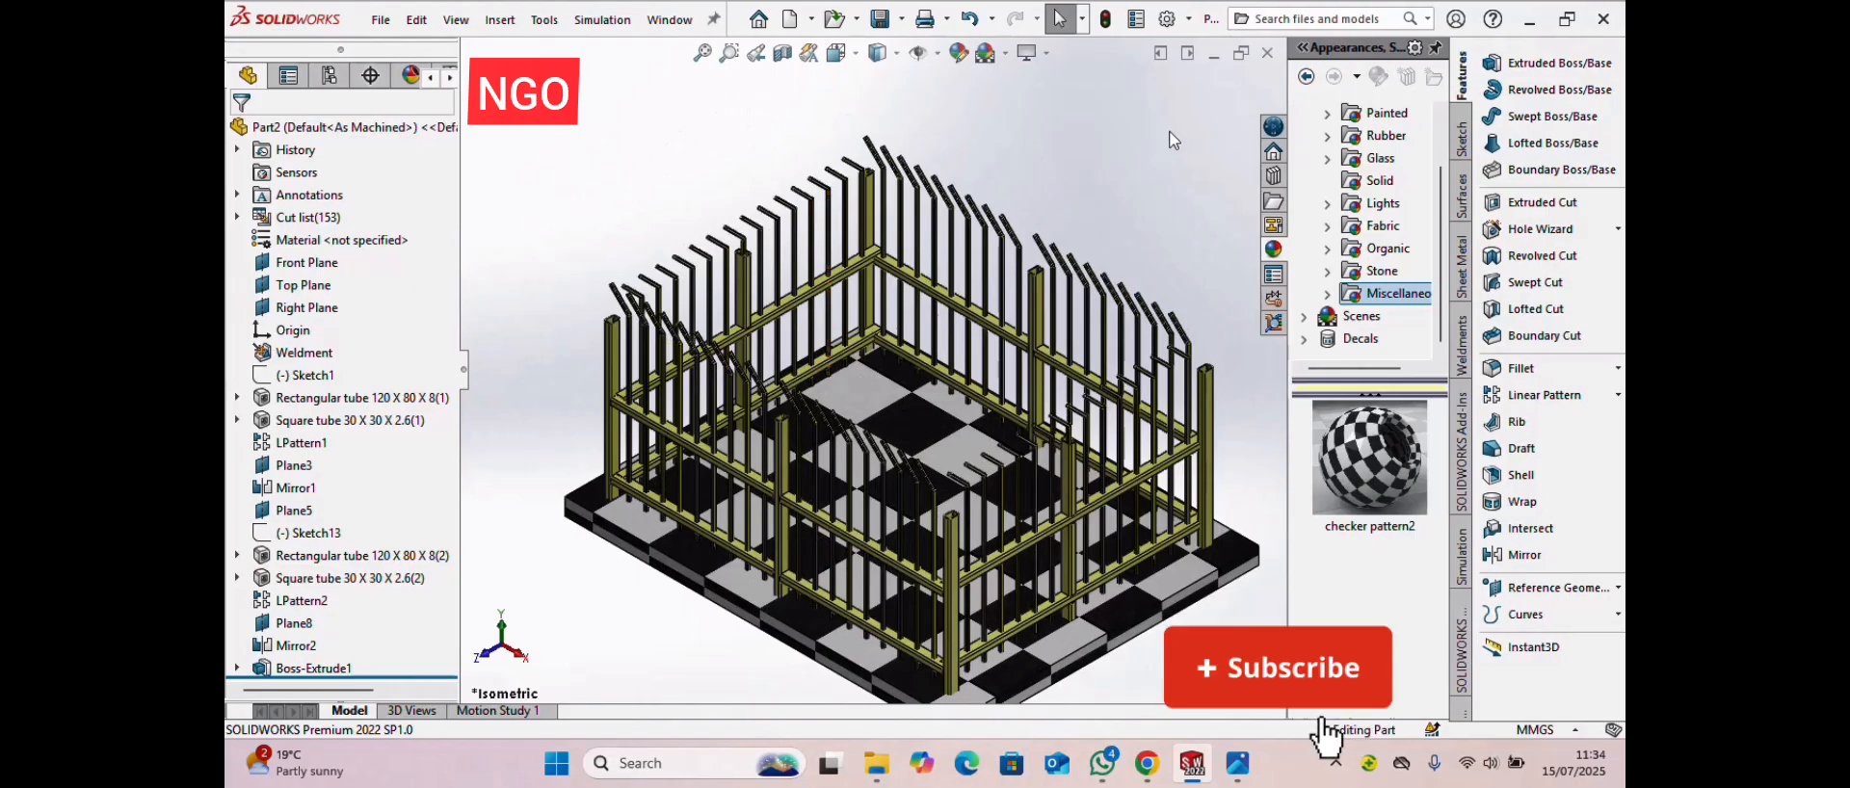